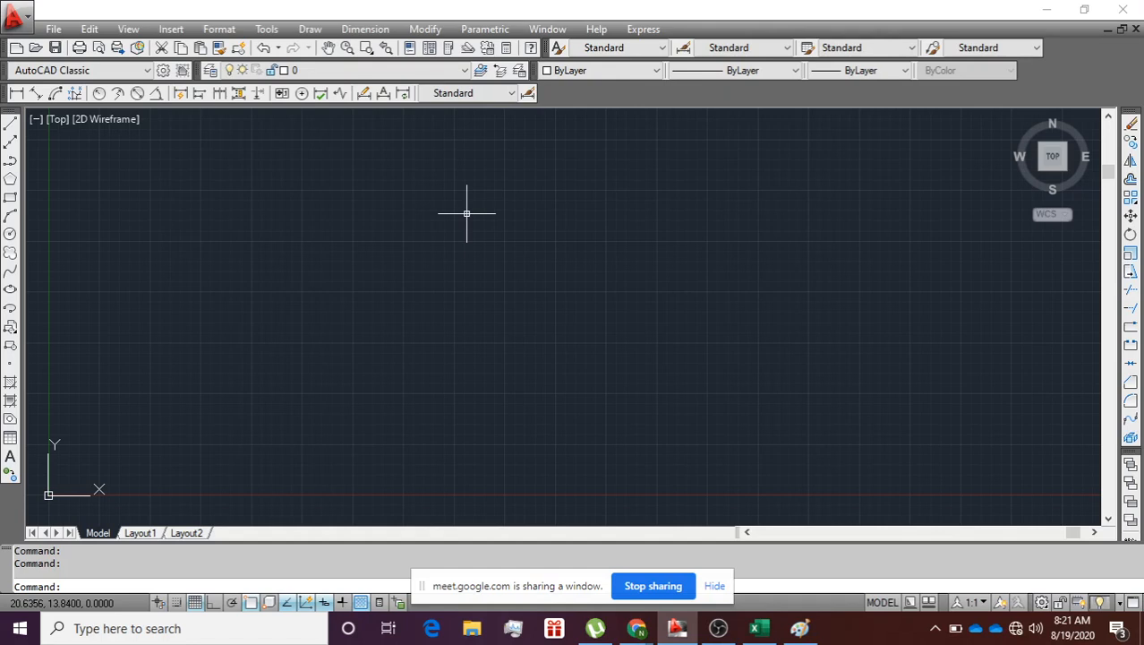
Step: Review the default source and target insertion scale units in the Options user preferences and accept them
right_click(466, 214)
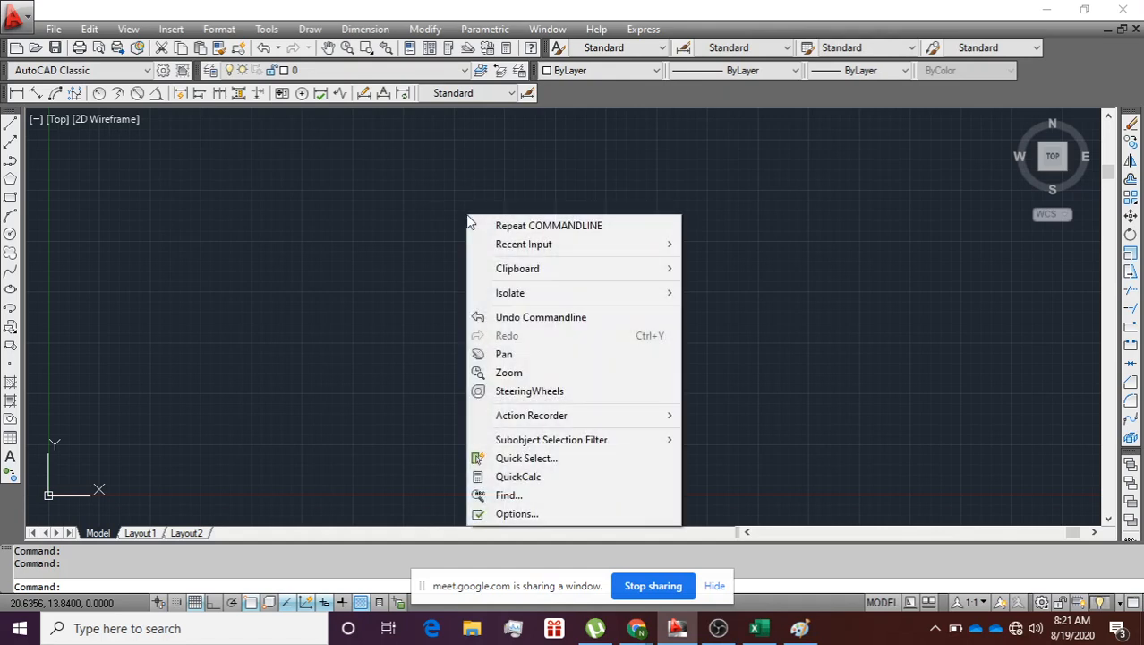
left_click(517, 513)
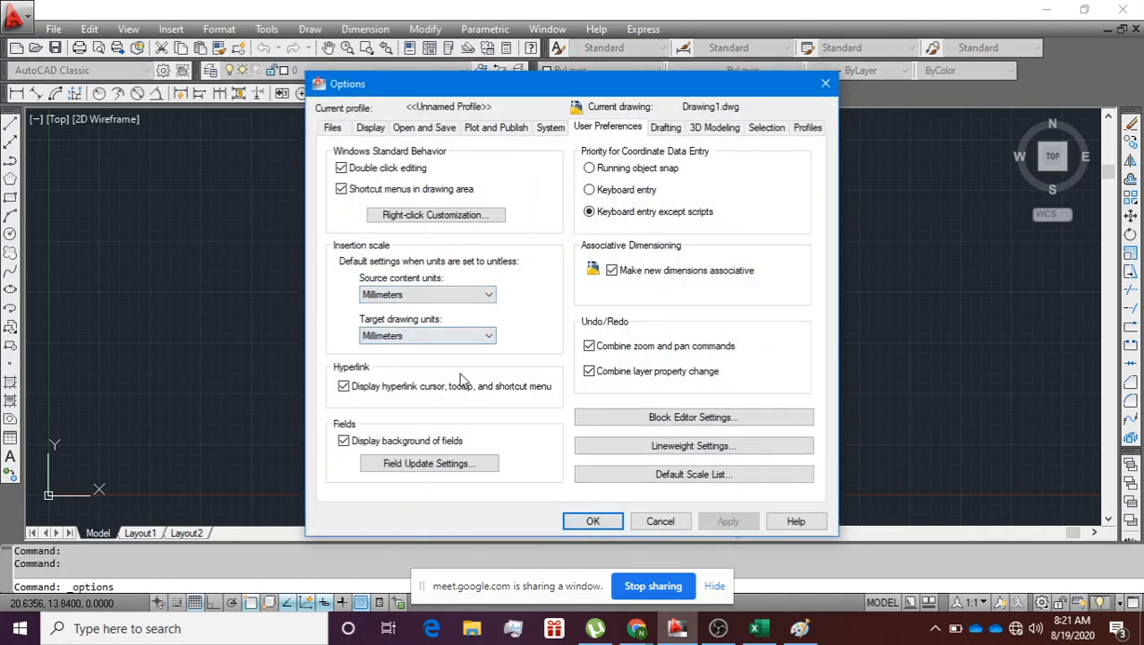
left_click(605, 529)
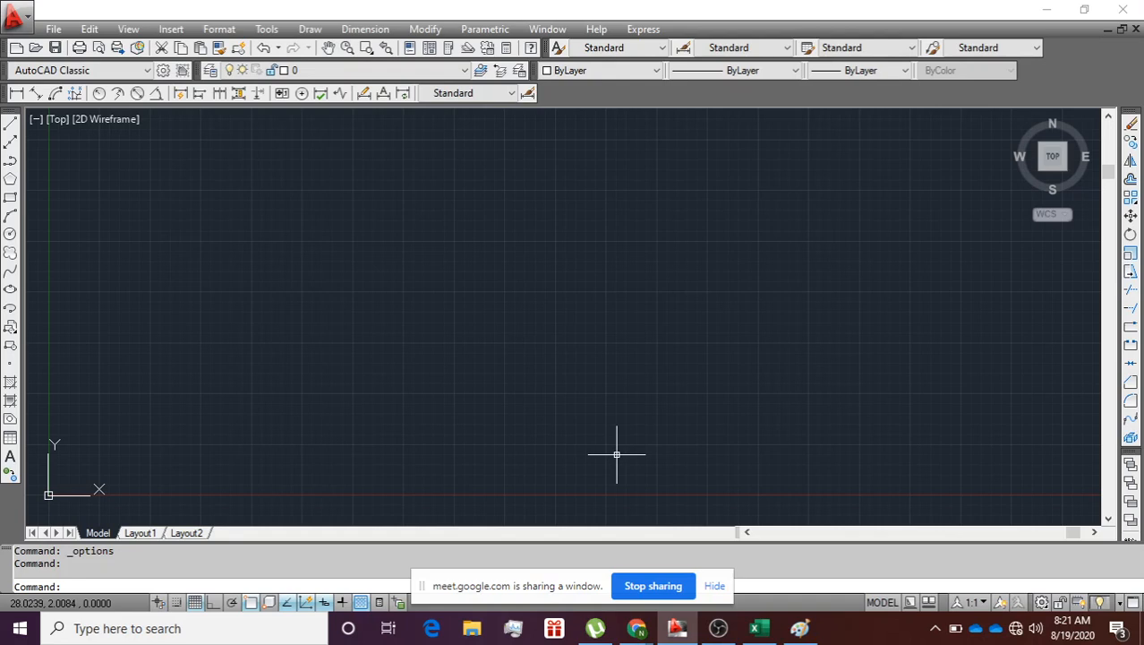
Step: Set the drawing units' insertion scale to Millimeters with the UNITS command
type("UN")
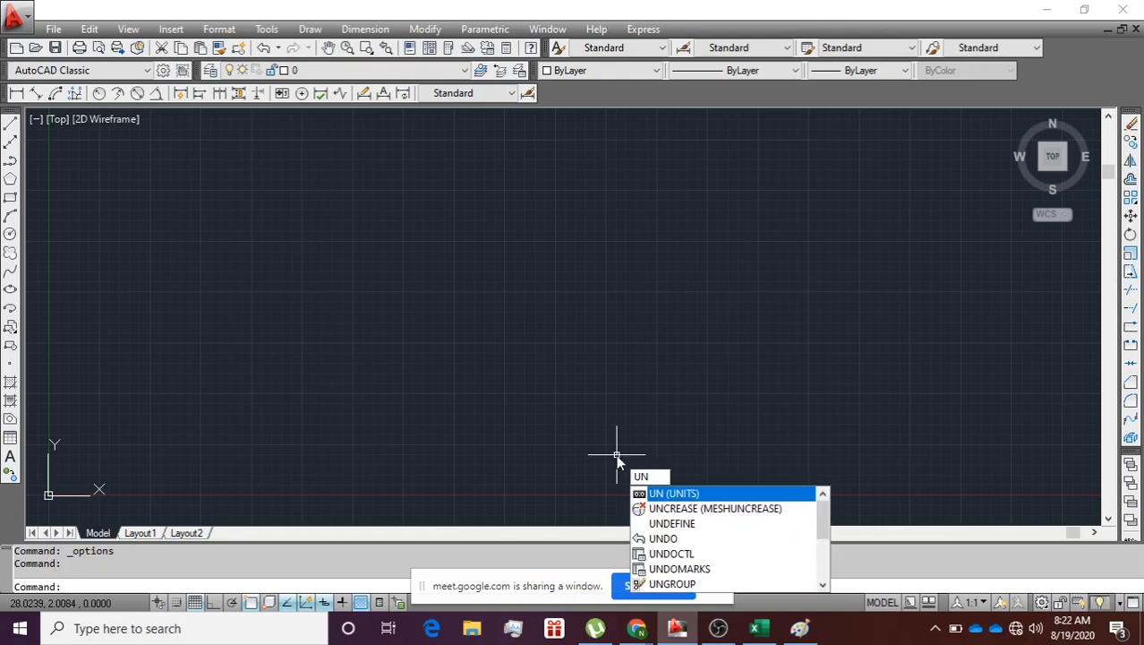
key("Return")
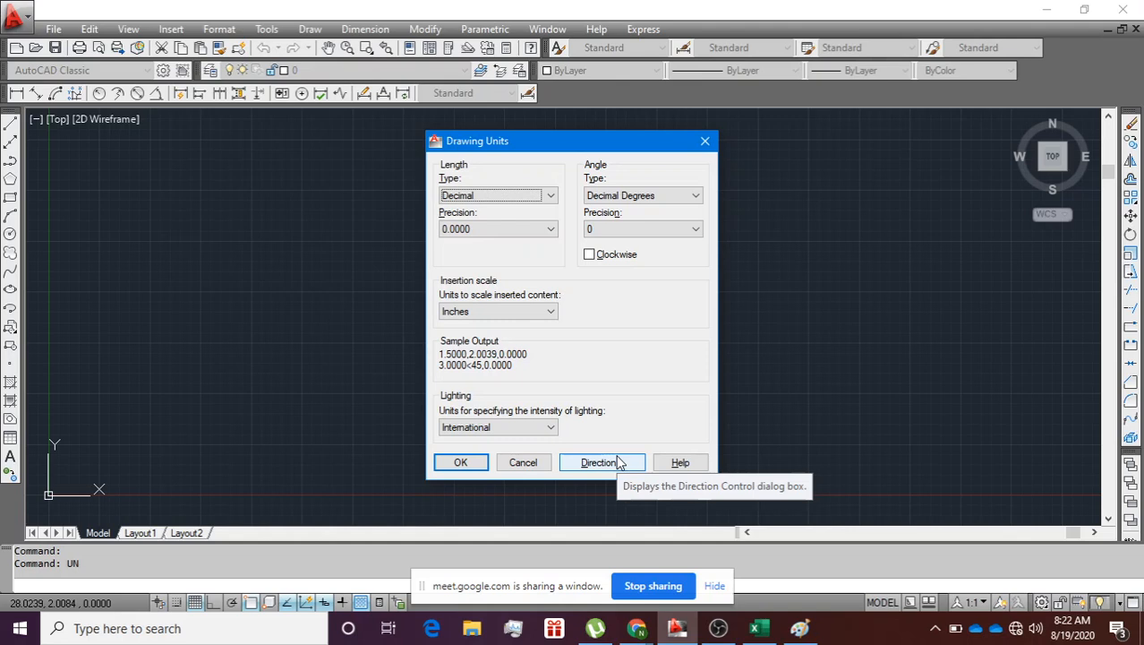
left_click(520, 311)
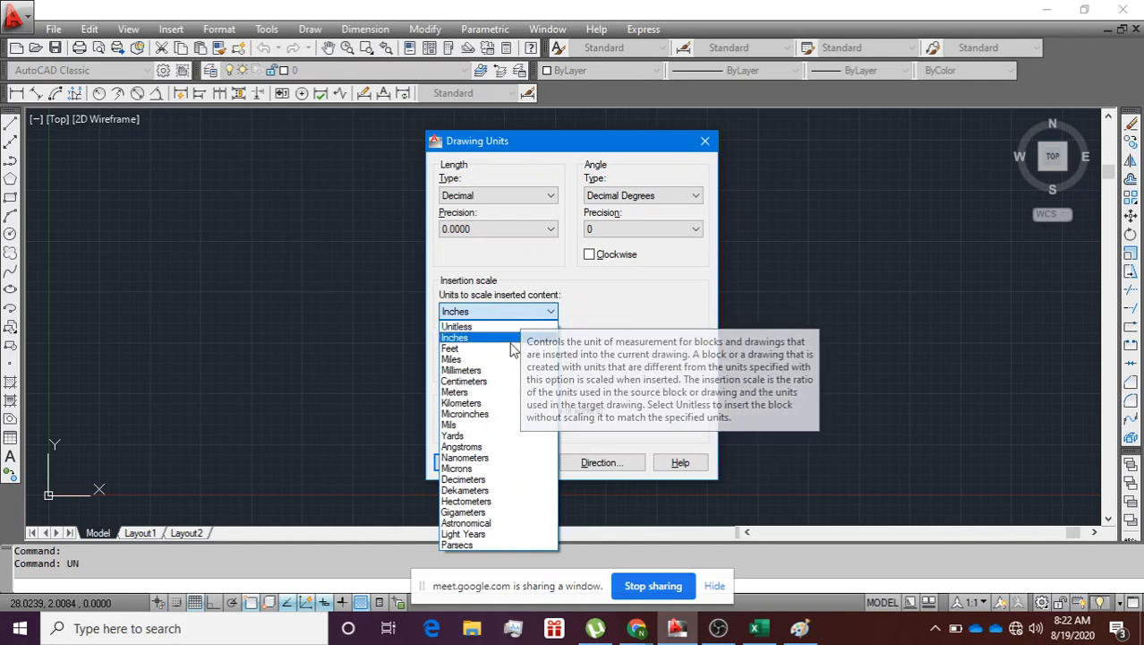
left_click(504, 371)
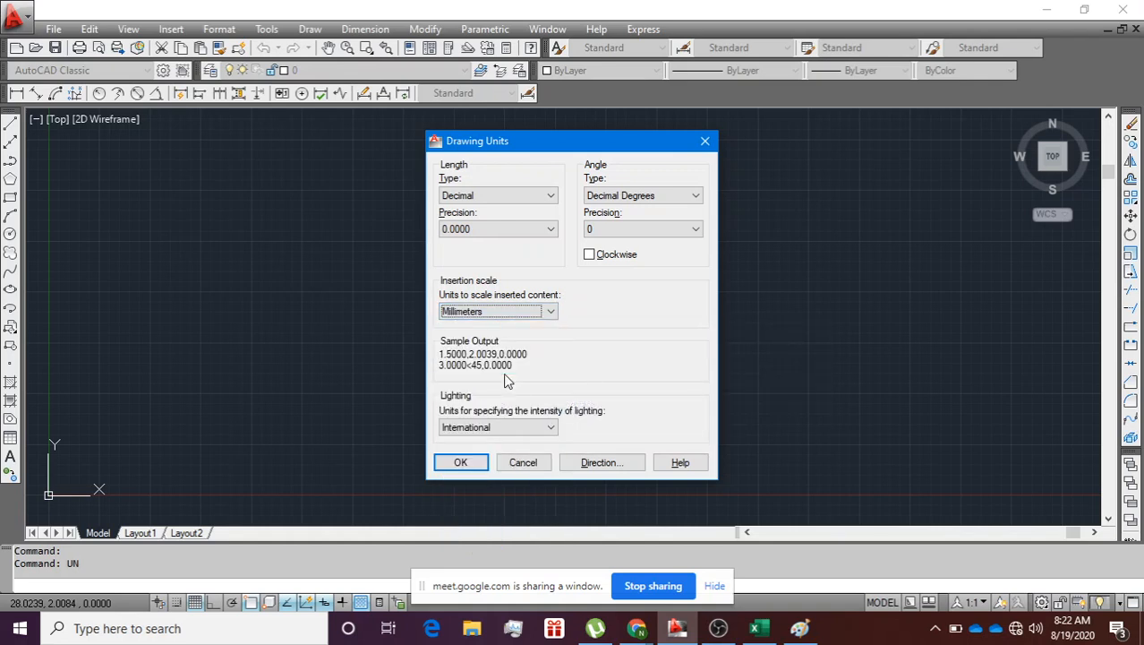
left_click(461, 462)
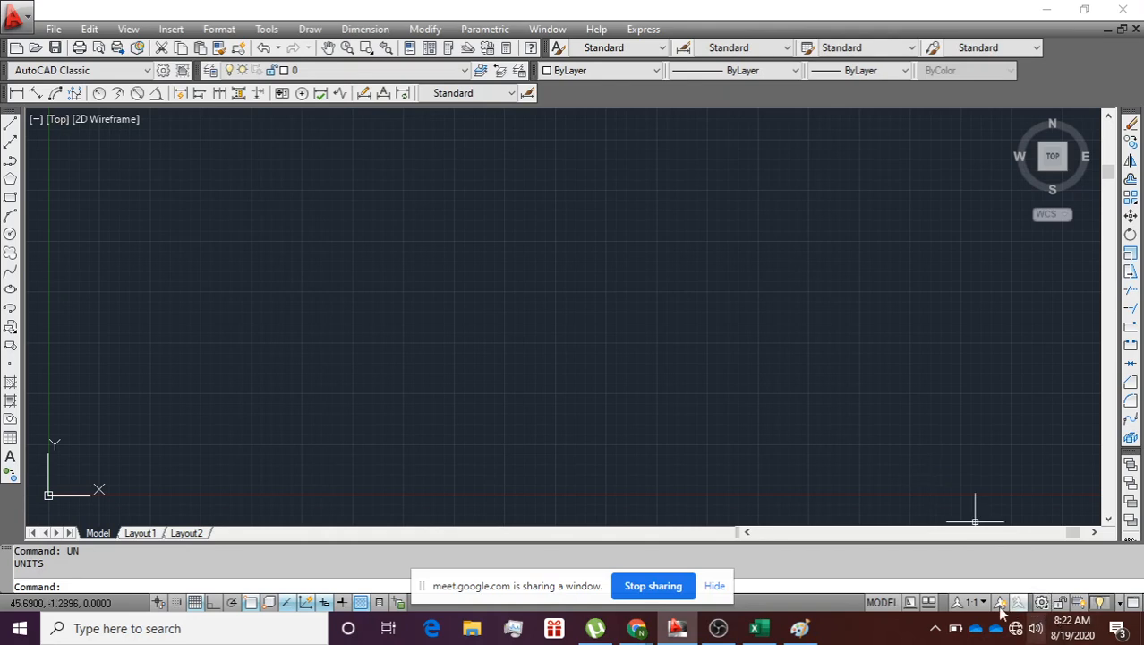
left_click(1120, 606)
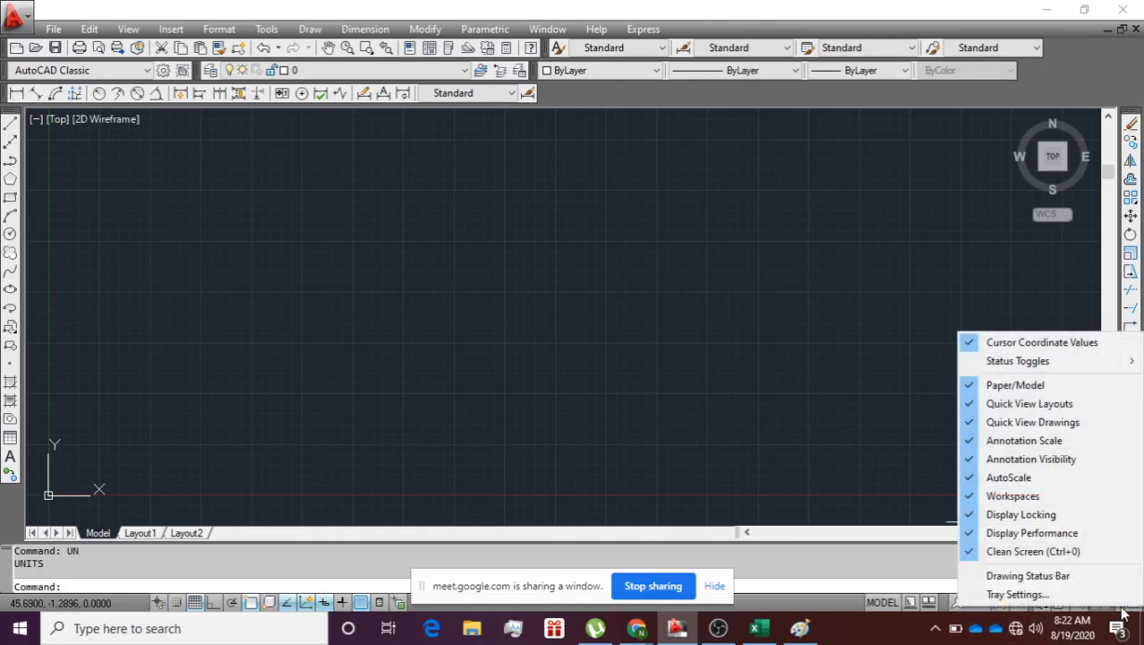
left_click(891, 420)
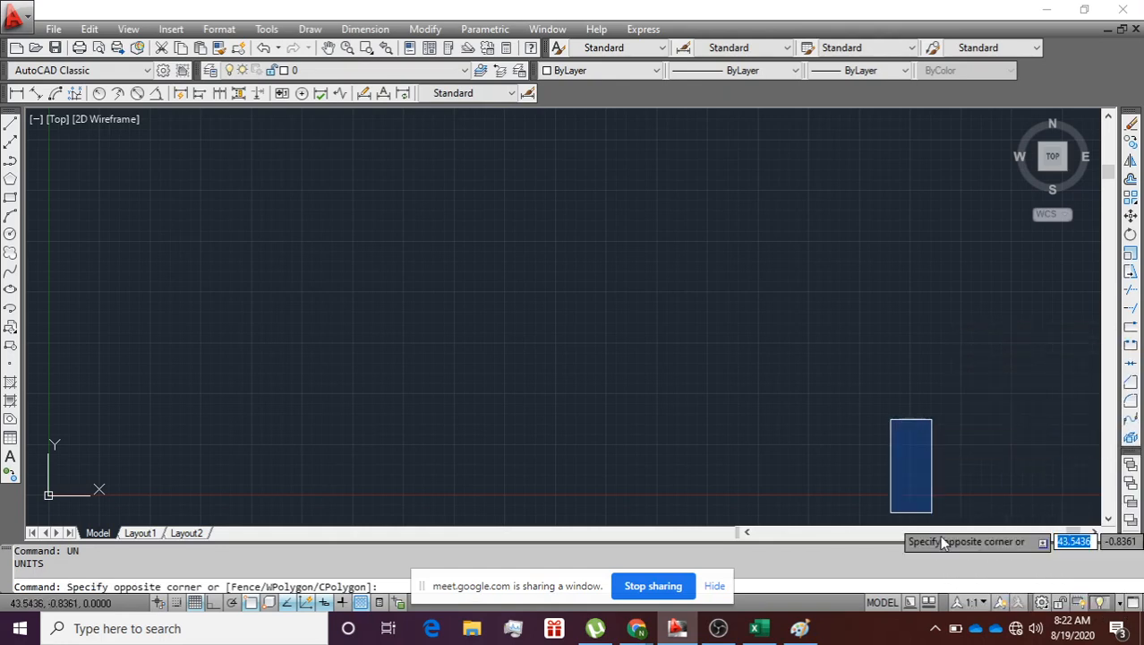
left_click(930, 486)
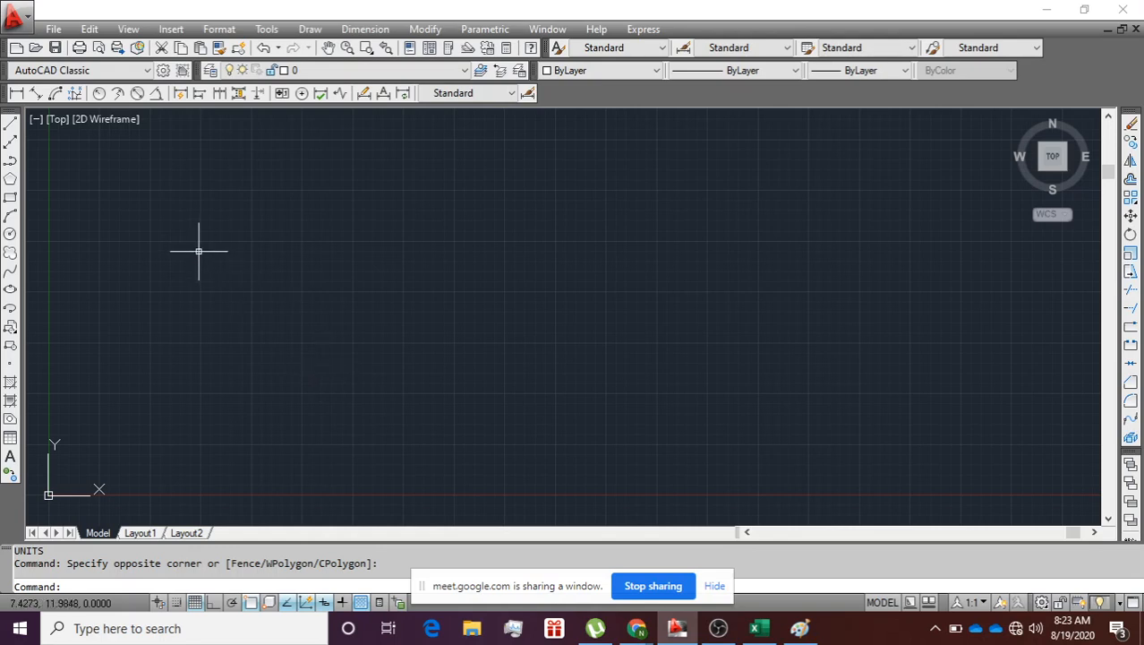
Step: Draw a rectangle 3000 mm wide and 4000 mm high, starting slightly up and right of the origin
left_click(10, 198)
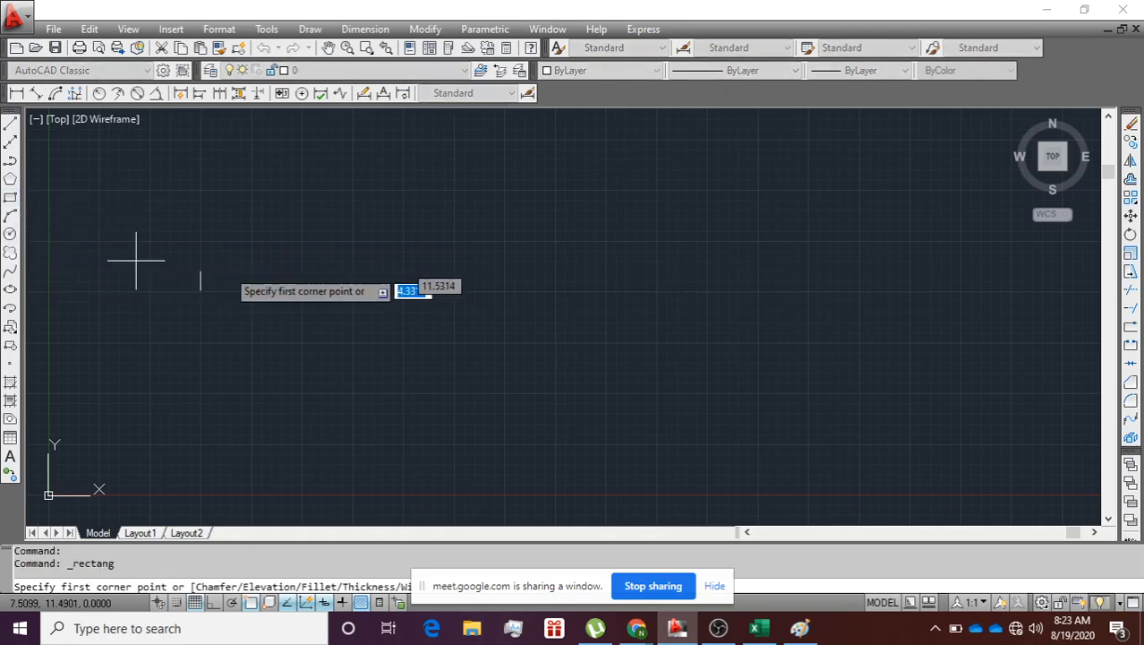
left_click(332, 334)
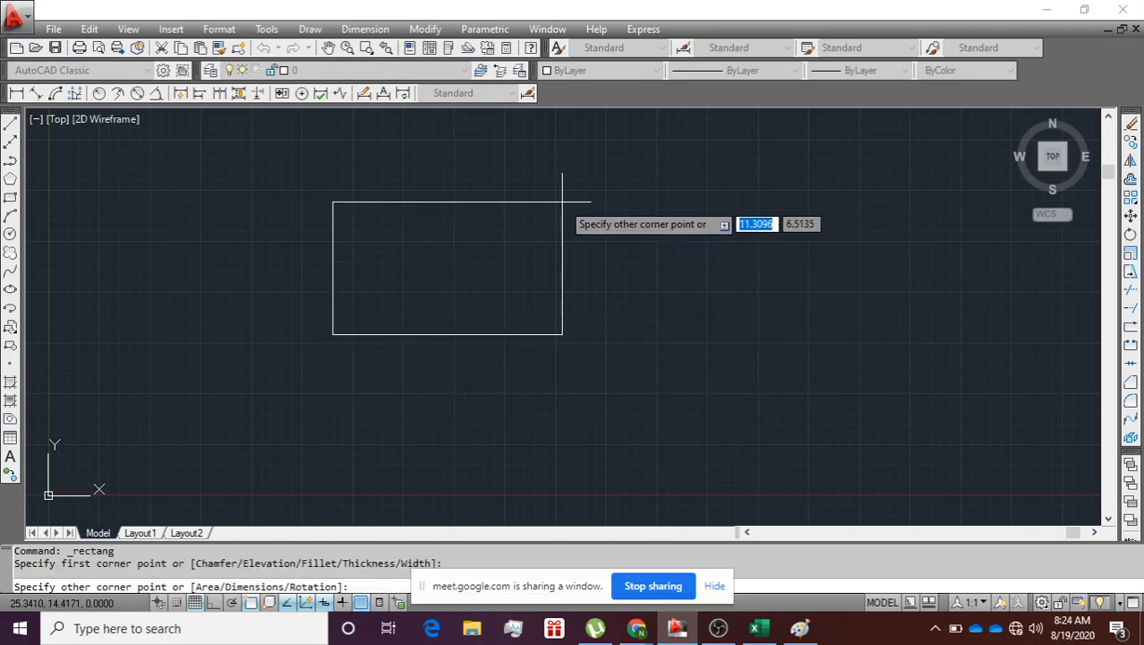
type("3000")
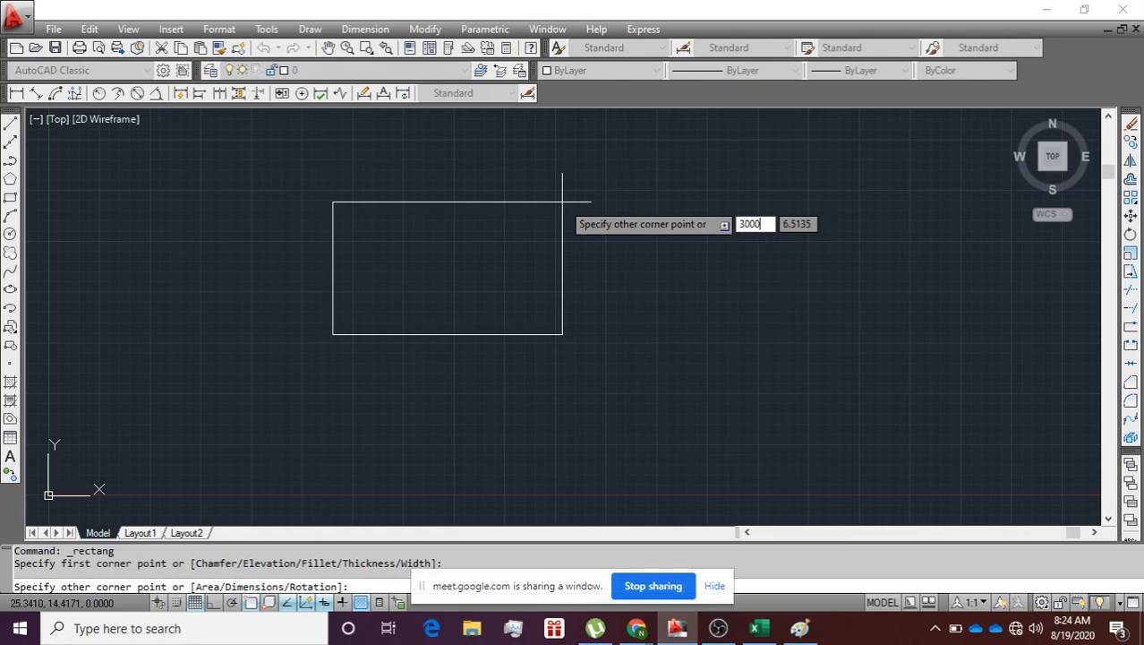
key("Tab")
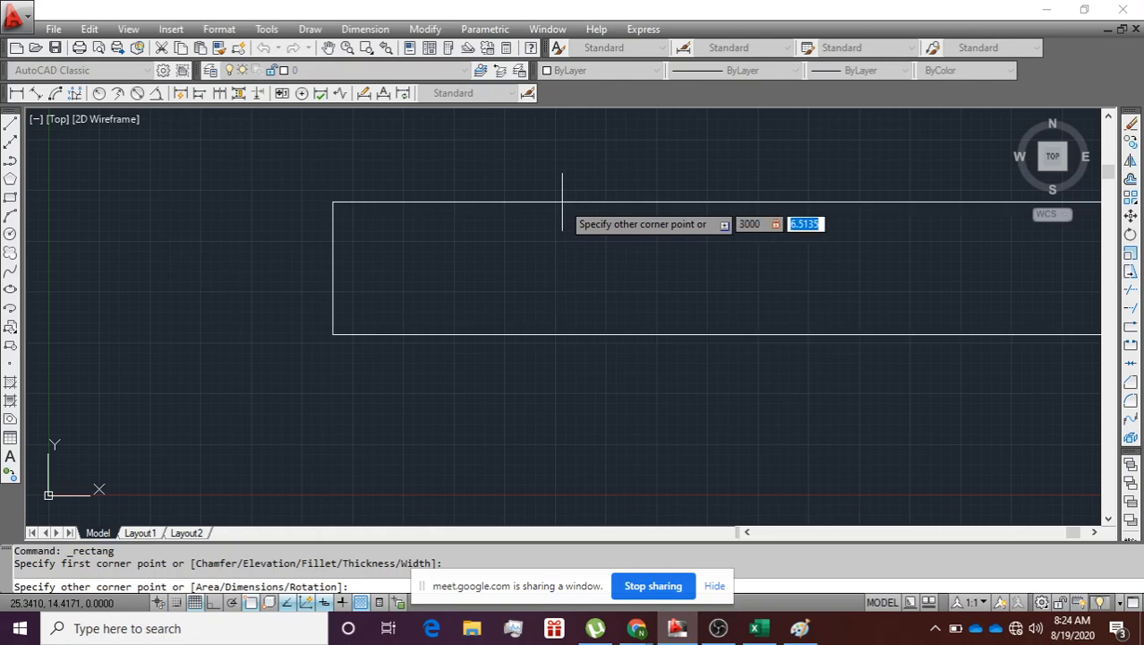
key("BackSpace")
type("4000")
key("Return")
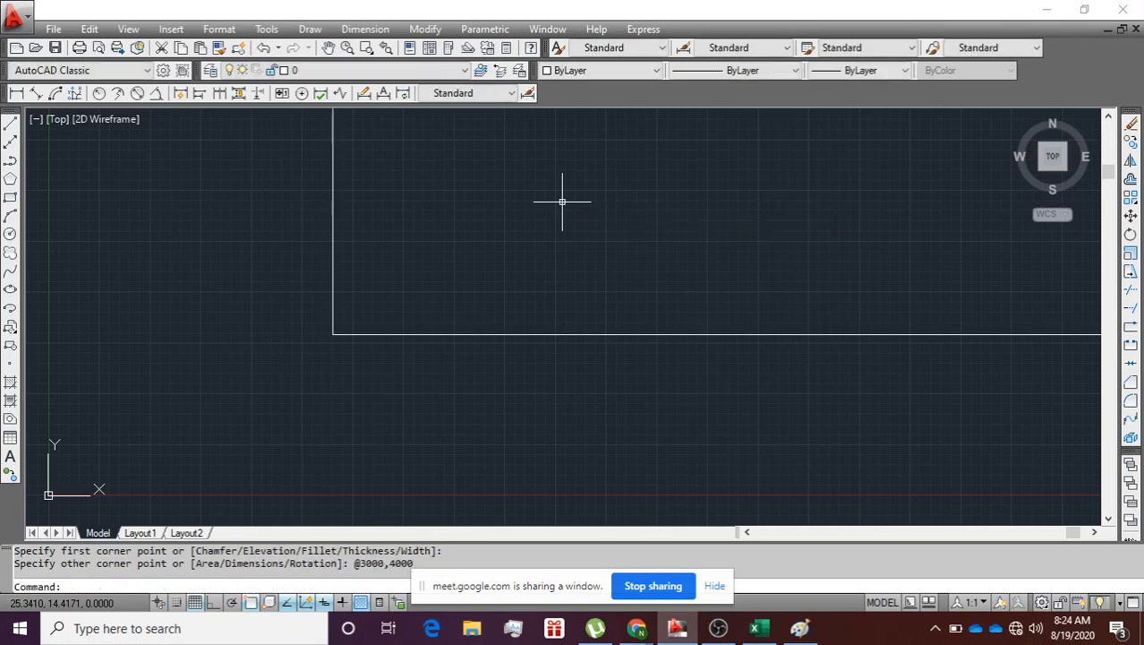
Step: Zoom to the full drawing extents and inspect the large rectangle's outline
scroll(562, 202, "down", 4)
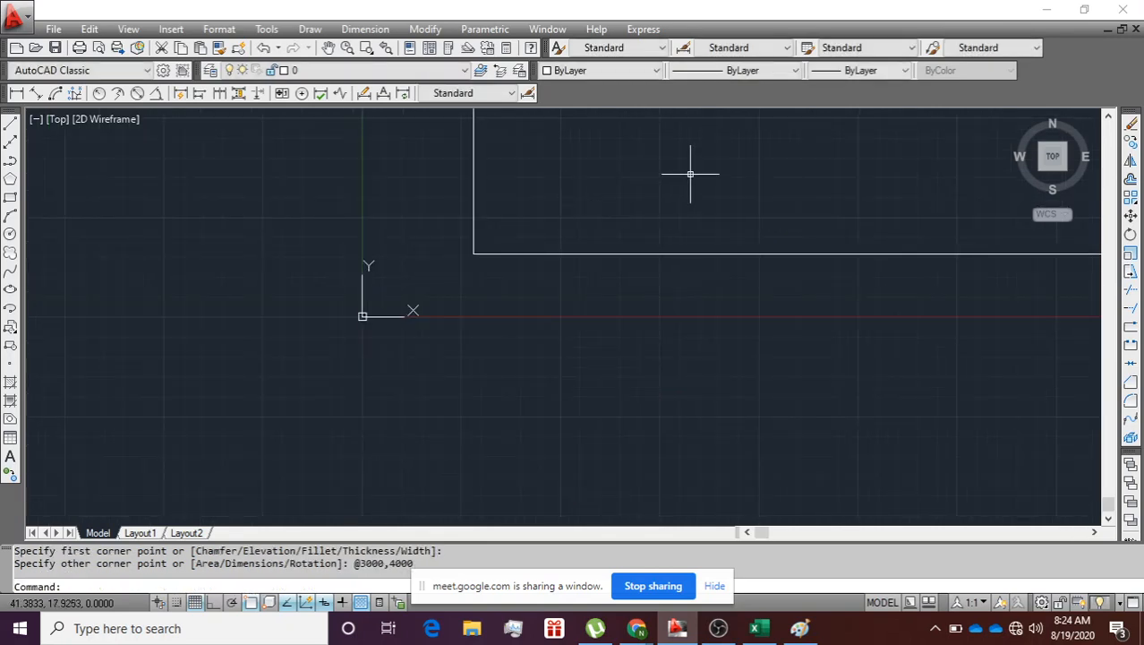
mouse_move(690, 171)
middle_mouse_down()
mouse_move(255, 429)
mouse_move(444, 264)
mouse_move(409, 355)
middle_mouse_up()
scroll(409, 354, "down", 1)
type("z")
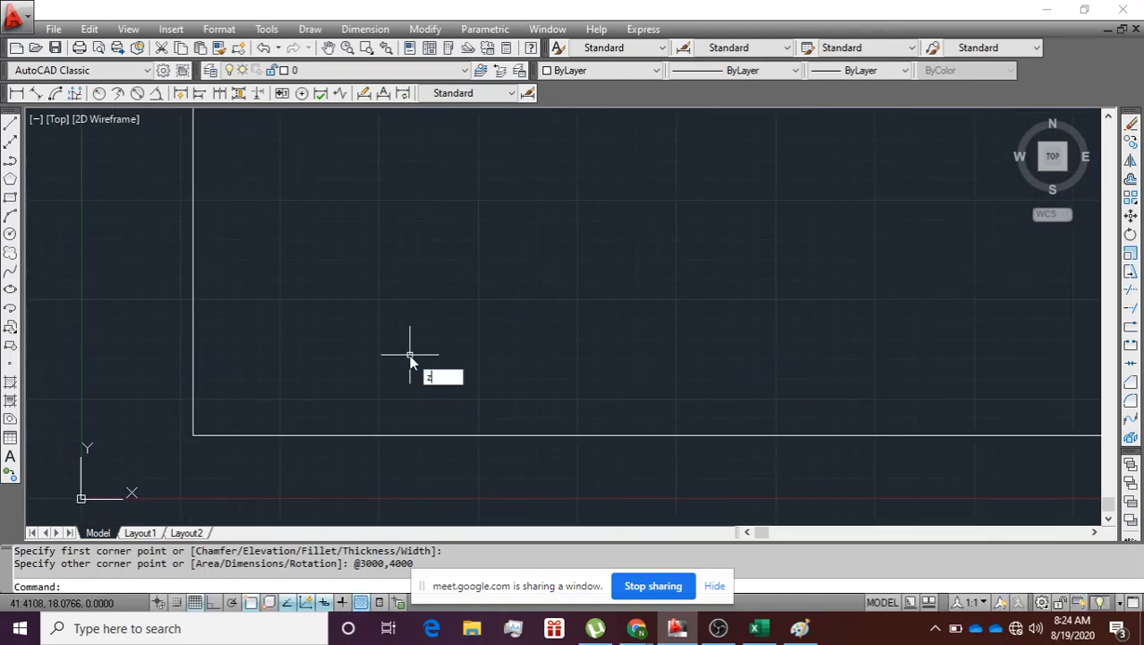
key("Return")
type("a")
key("Return")
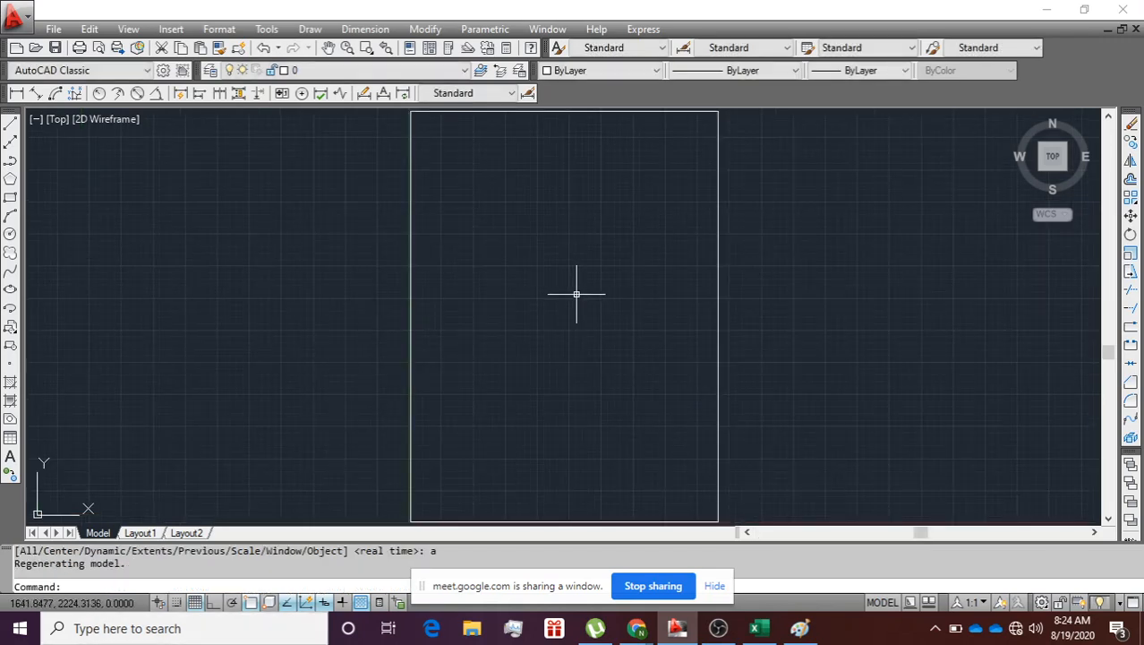
scroll(752, 306, "down", 4)
scroll(752, 306, "up", 3)
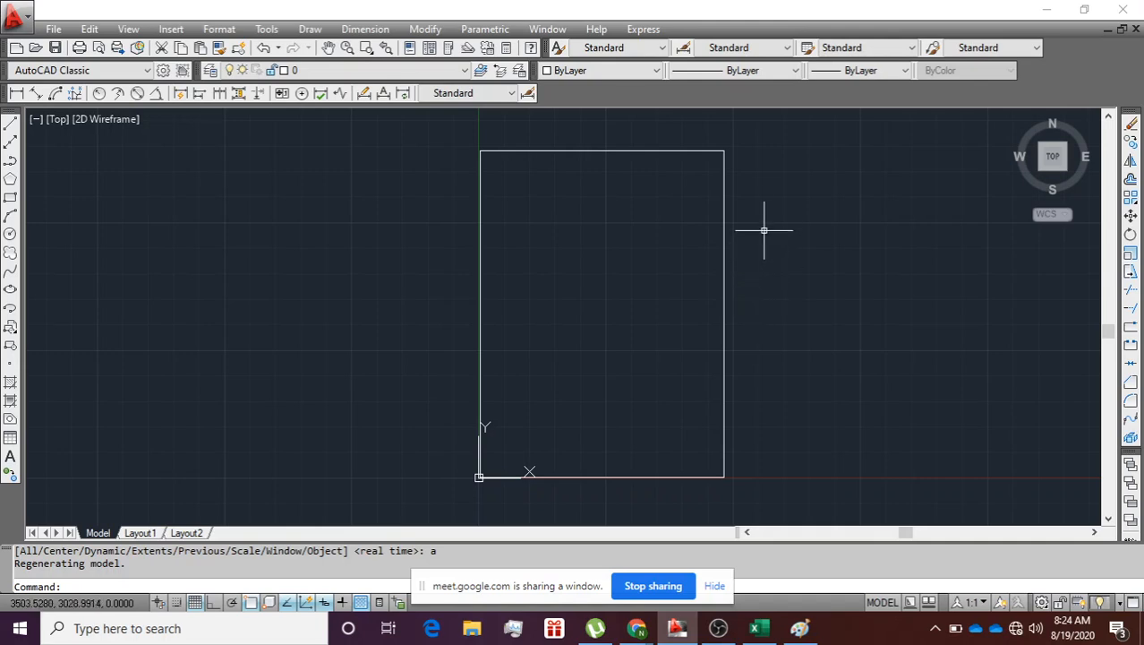
left_click(698, 150)
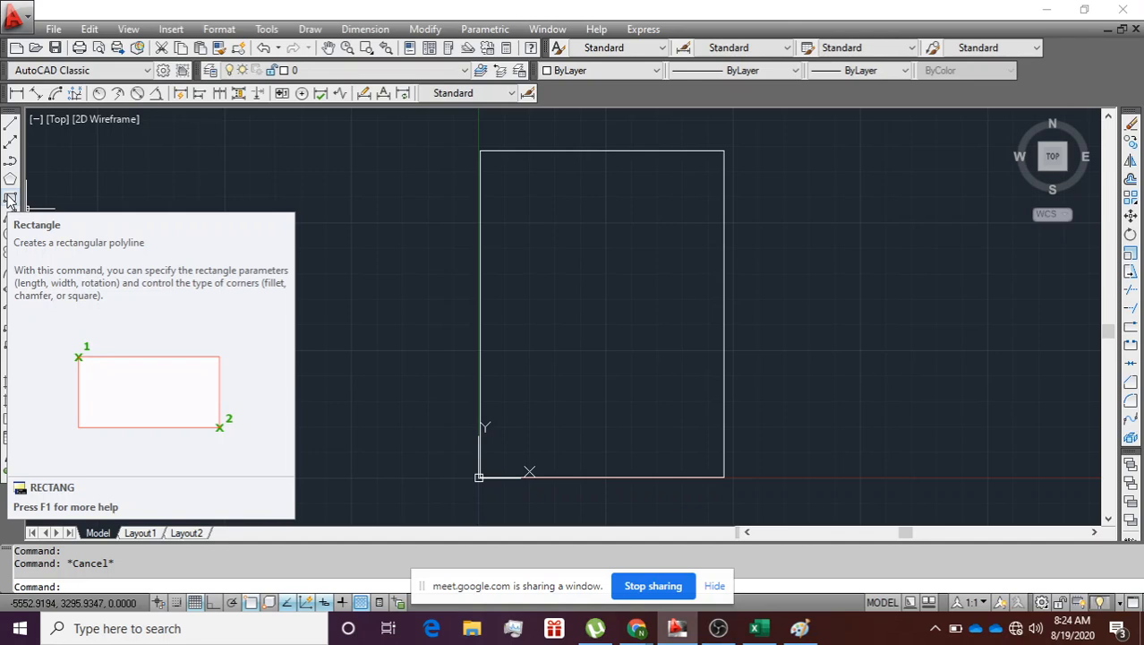
Step: Draw a 150 by 150 mm square outside the large rectangle, just right of its upper-right corner
left_click(10, 198)
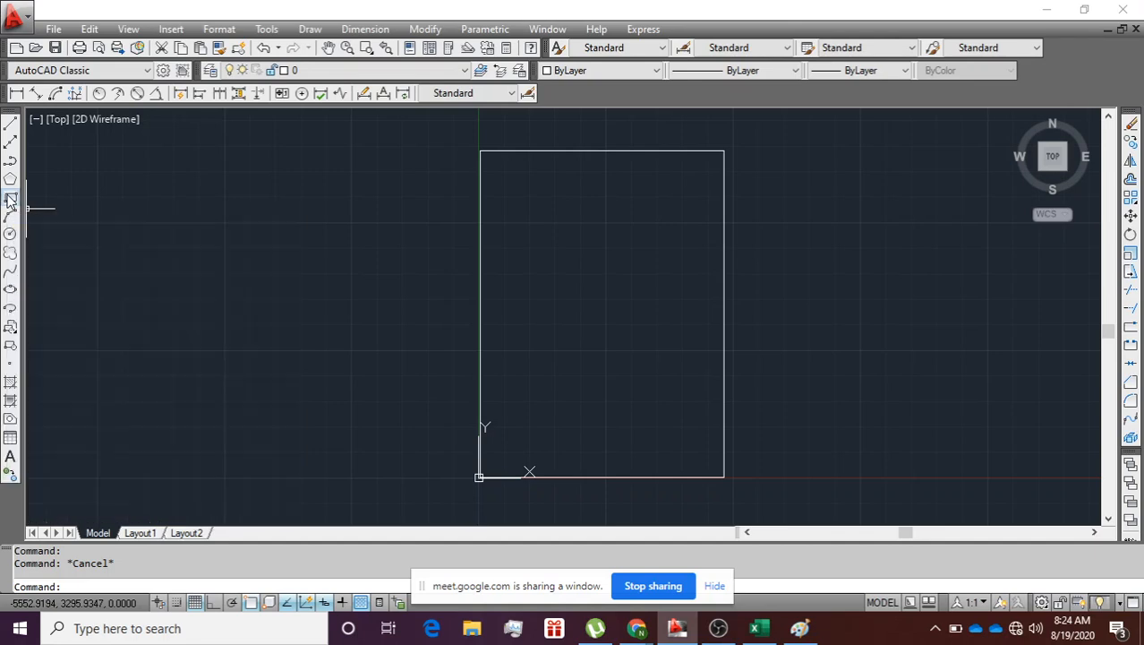
scroll(738, 154, "up", 3)
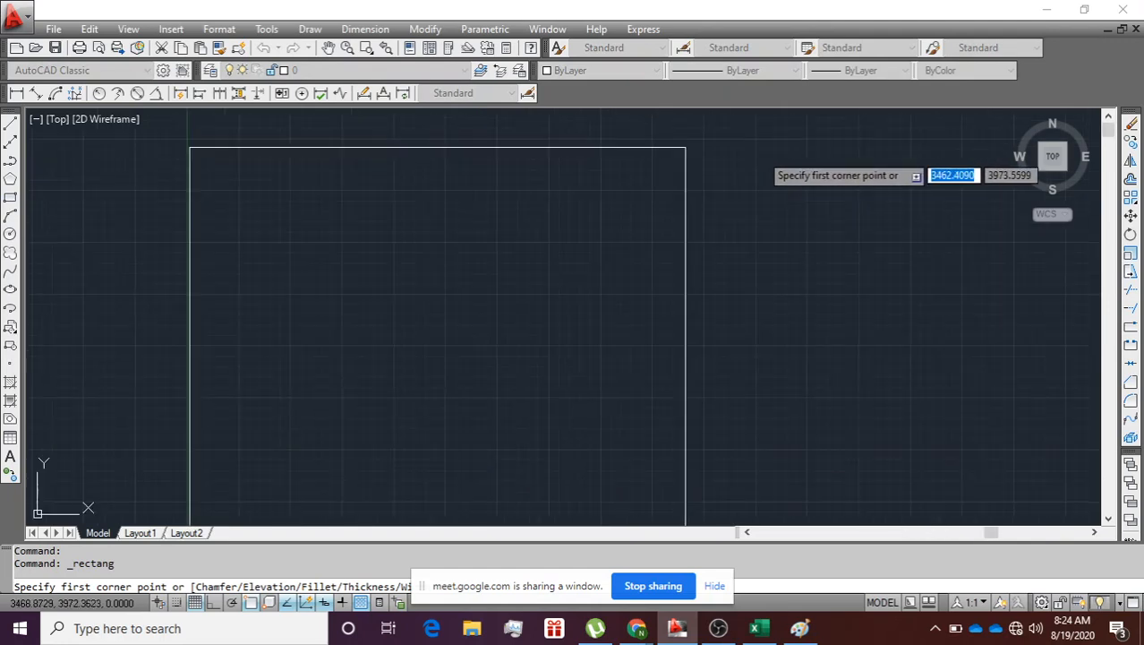
left_click(740, 147)
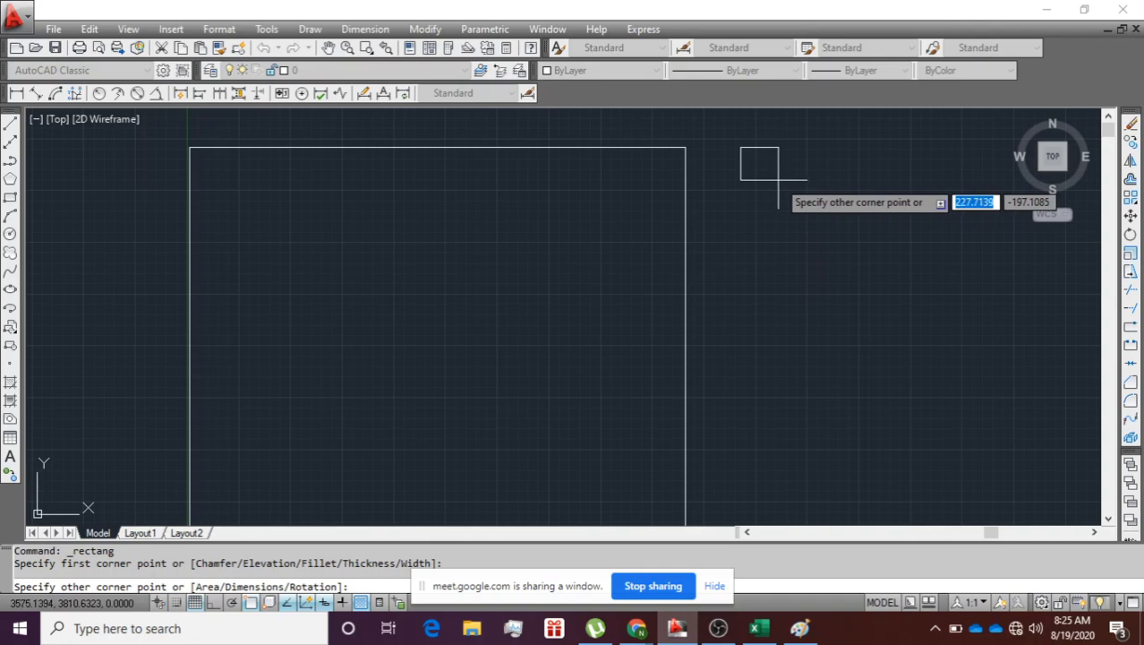
type("15")
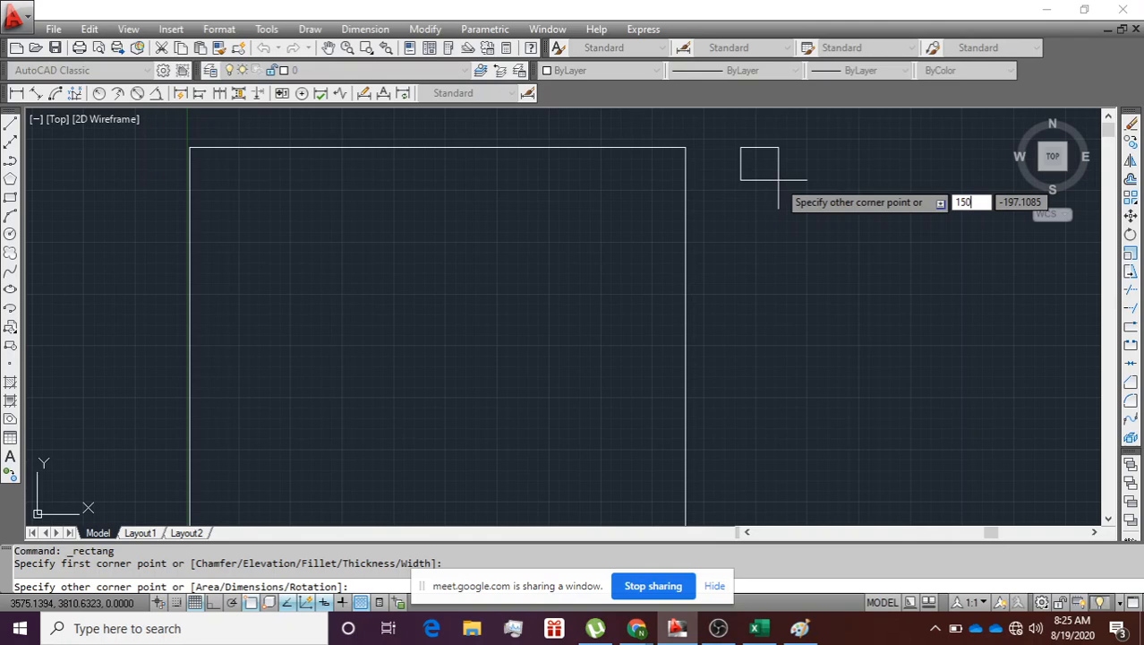
type("0")
key("Tab")
type("1")
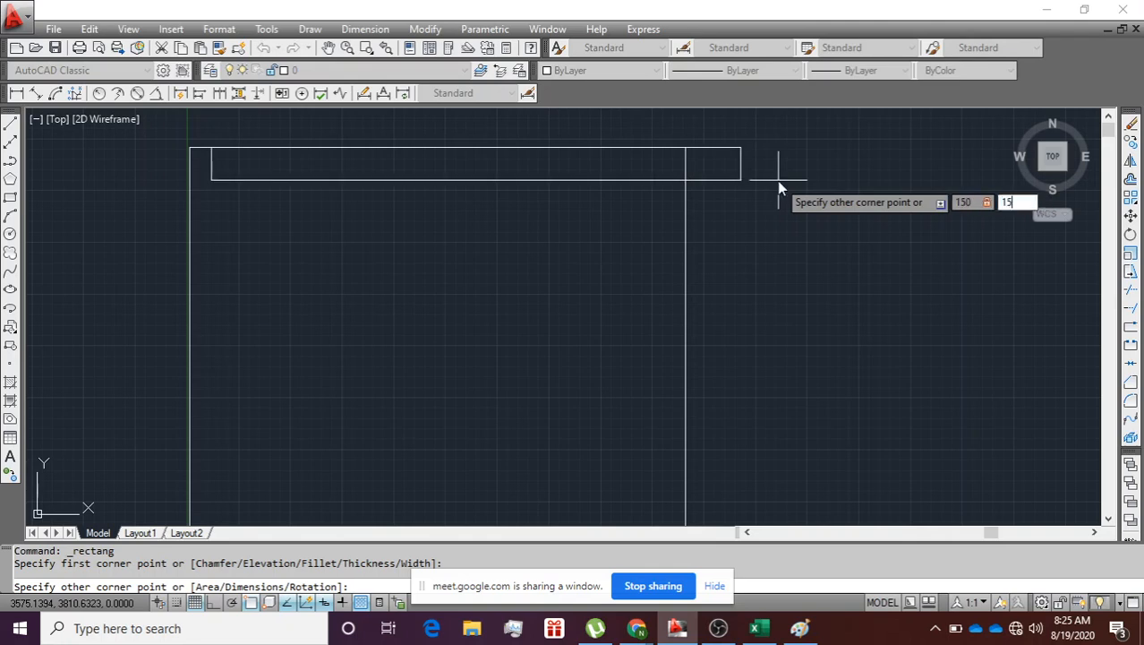
key("Return")
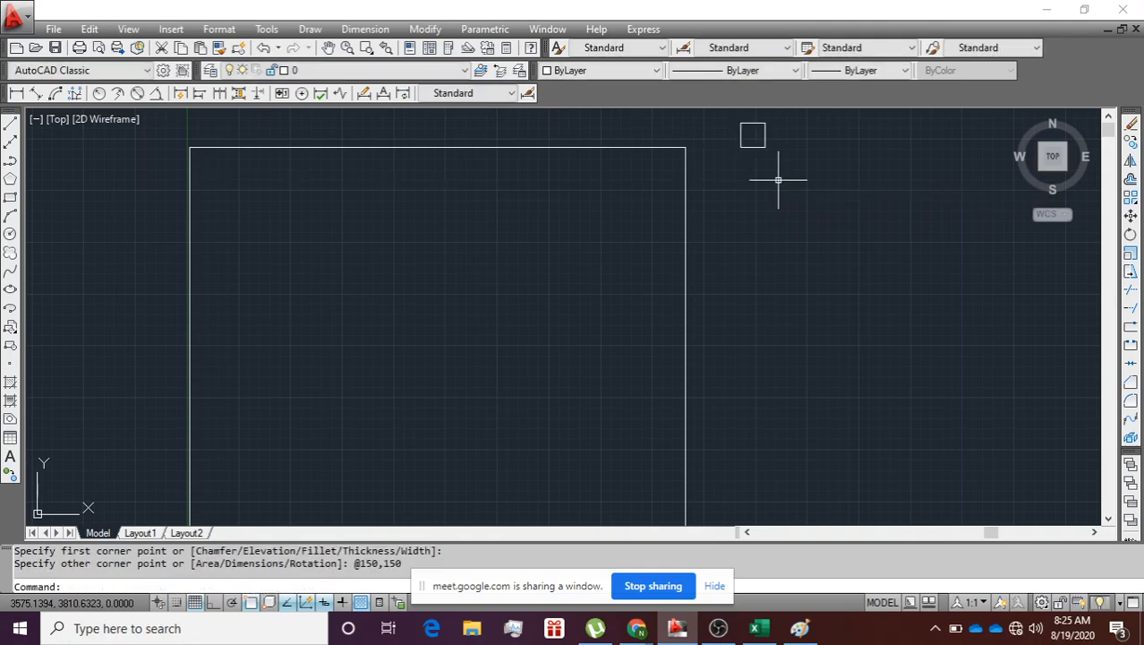
Step: Copy the 150 mm square by its upper-right corner onto the large rectangle's upper-right inside corner
scroll(778, 180, "down", 2)
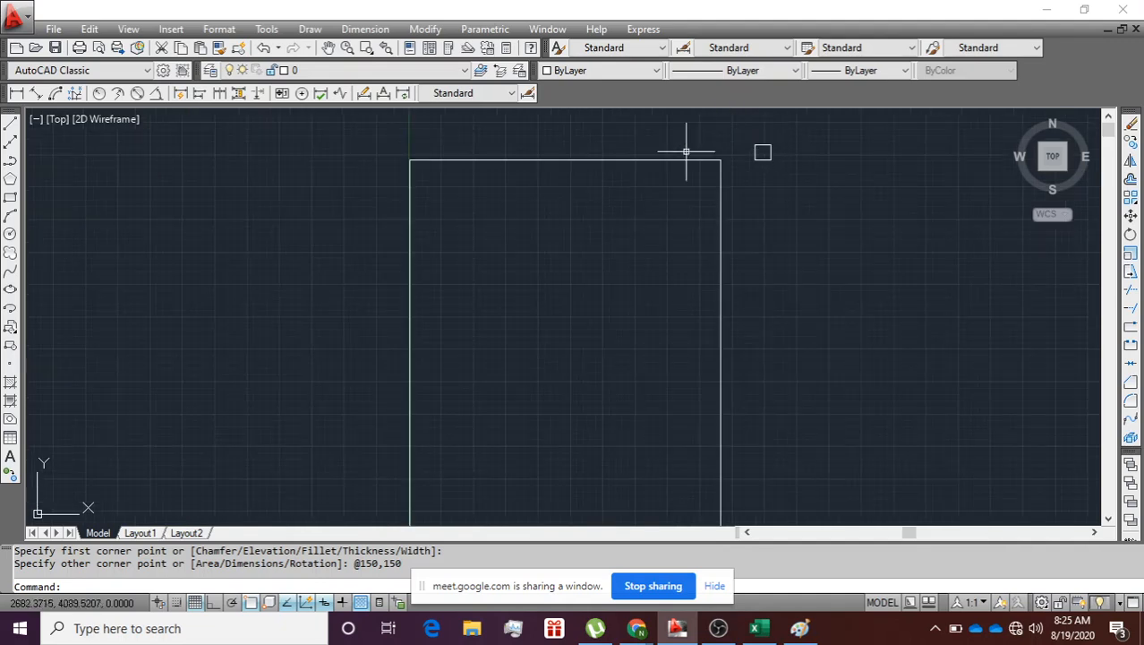
scroll(623, 277, "up", 2)
middle_click_drag(621, 273, 587, 373)
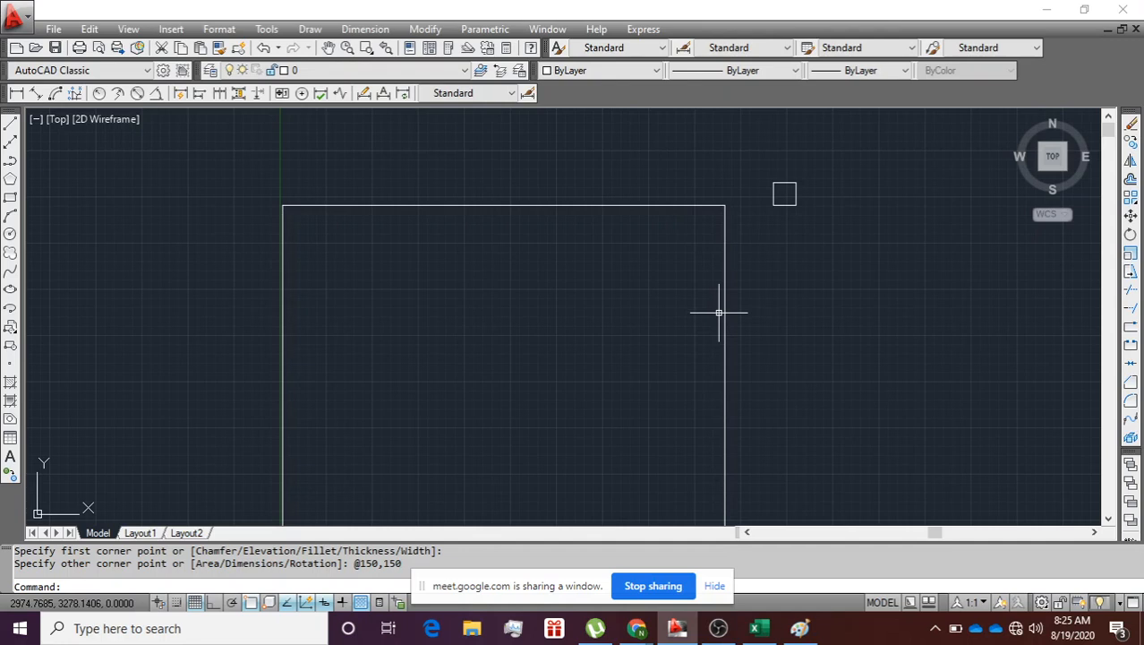
left_click(847, 222)
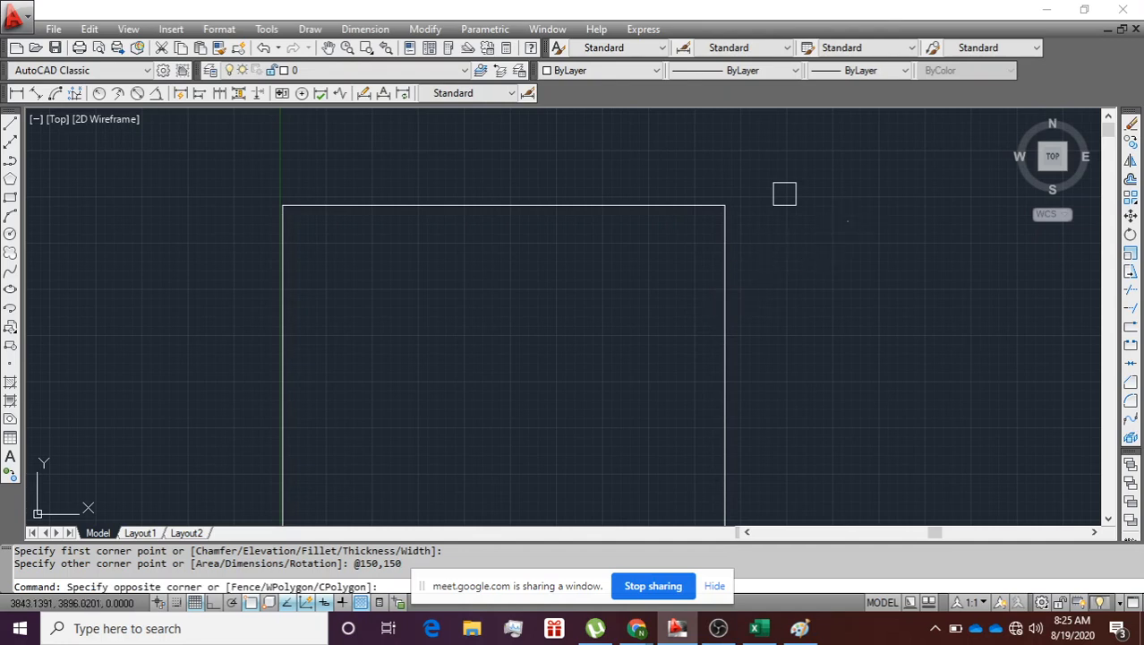
left_click(738, 156)
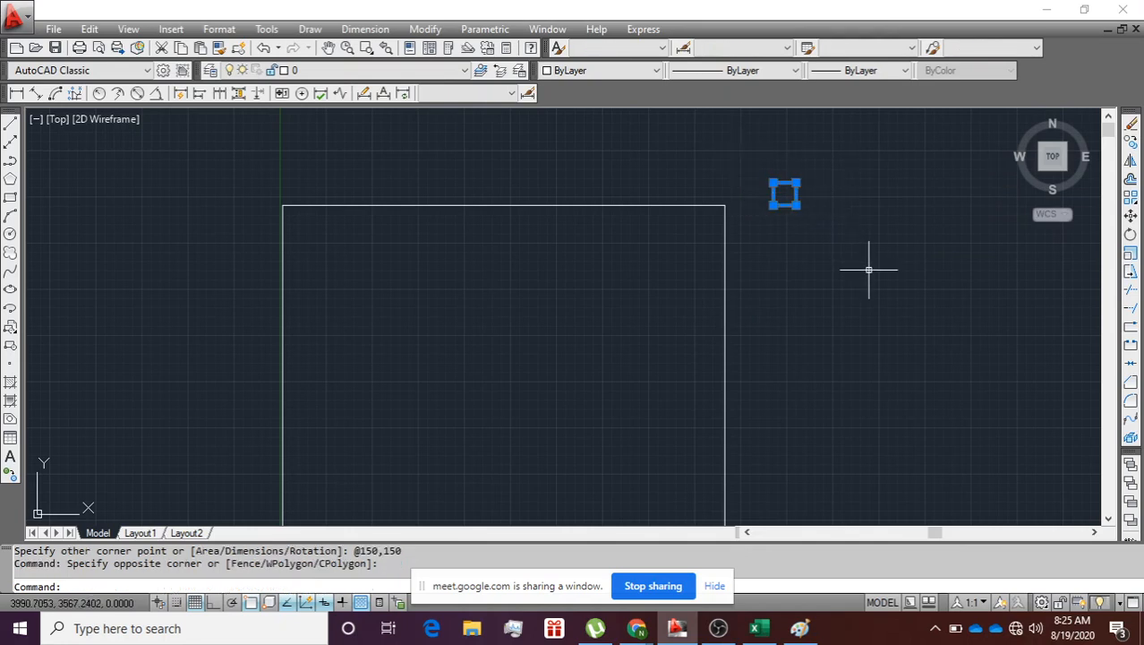
type("co")
key("Return")
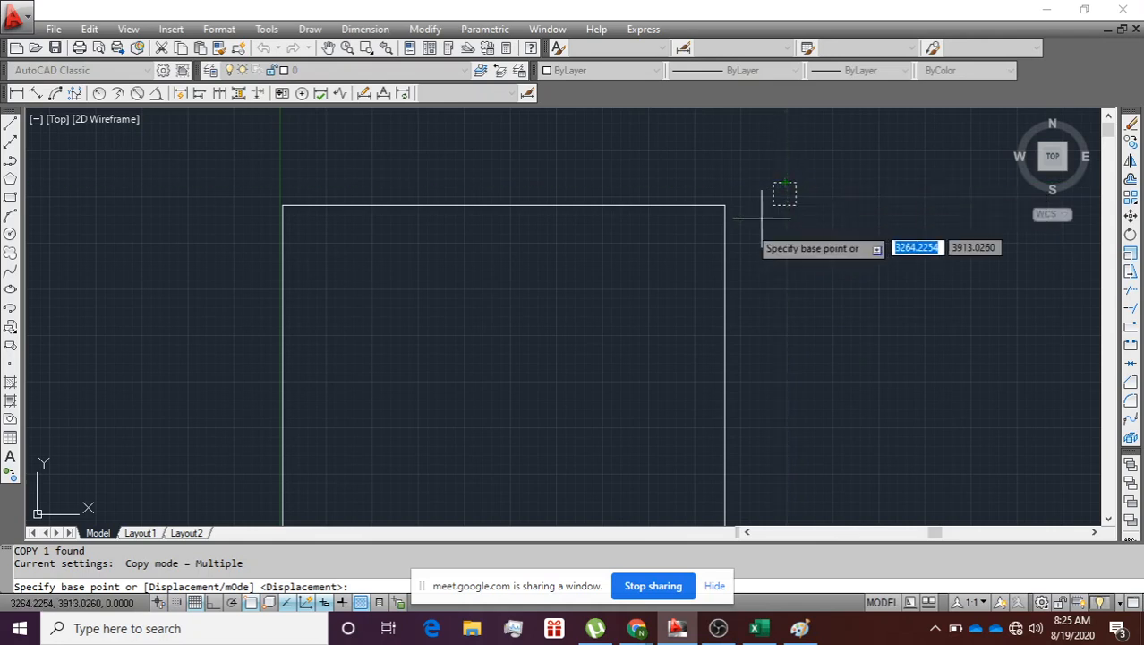
left_click(795, 183)
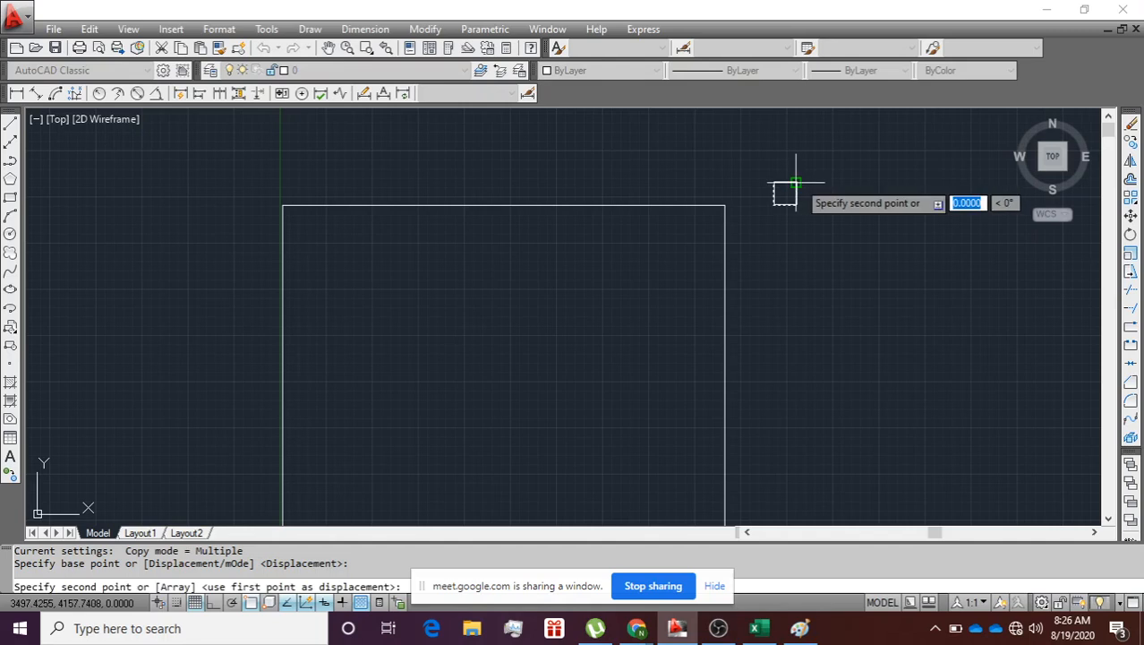
left_click(725, 205)
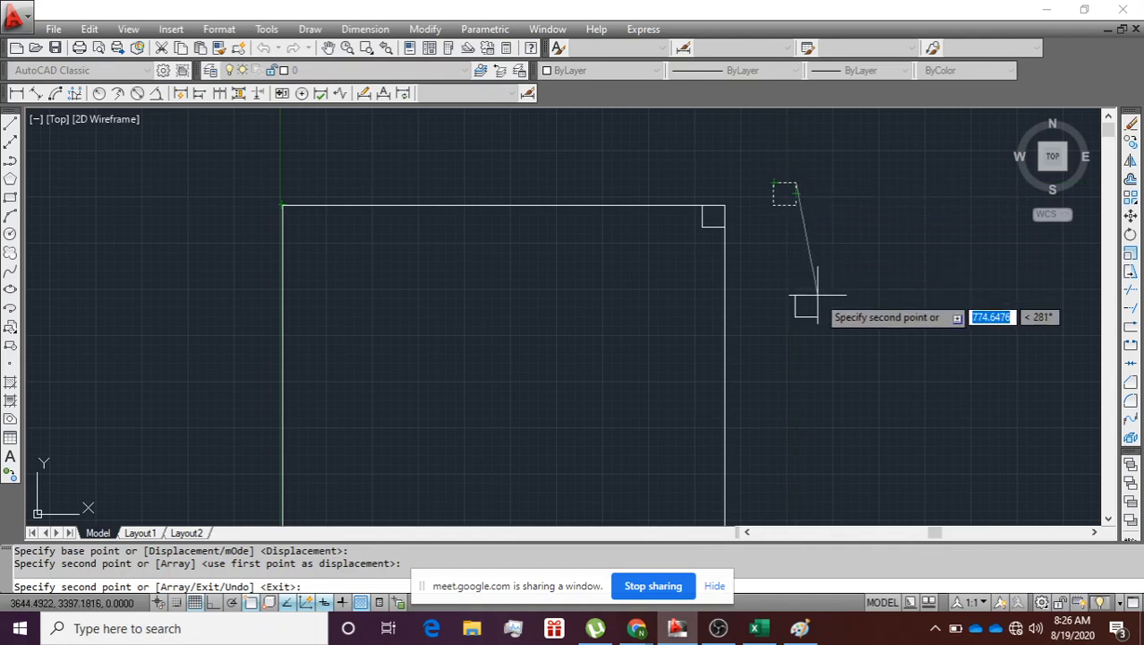
key("Escape")
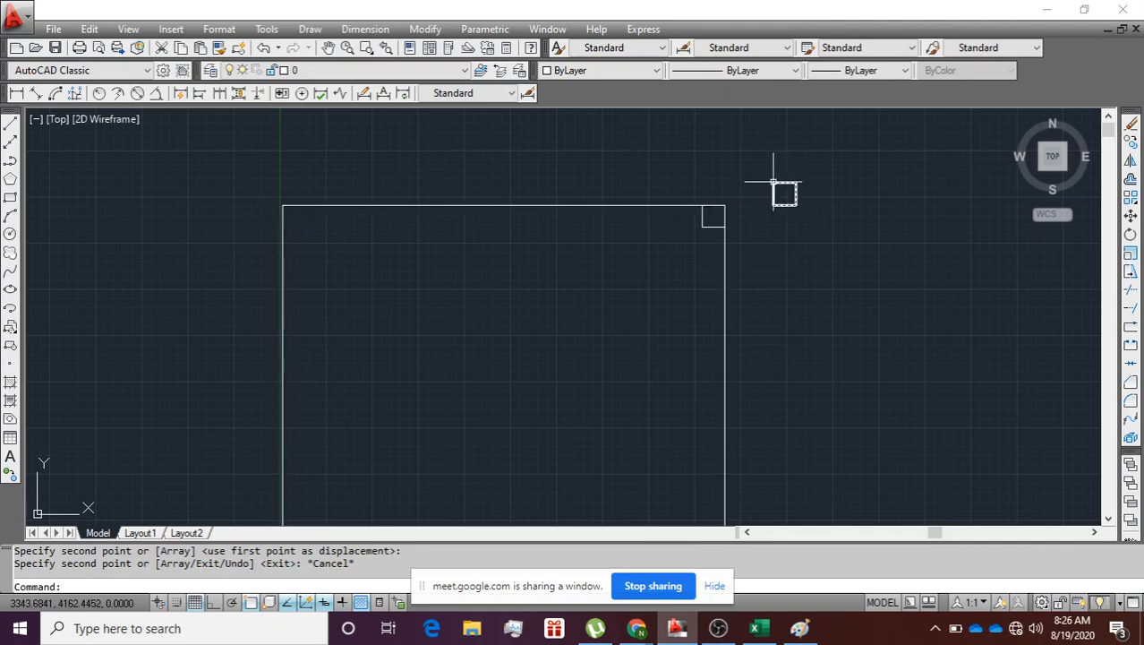
Step: Copy the loose 150 mm square by its upper-left corner onto the large rectangle's upper-left inside corner
type("CO")
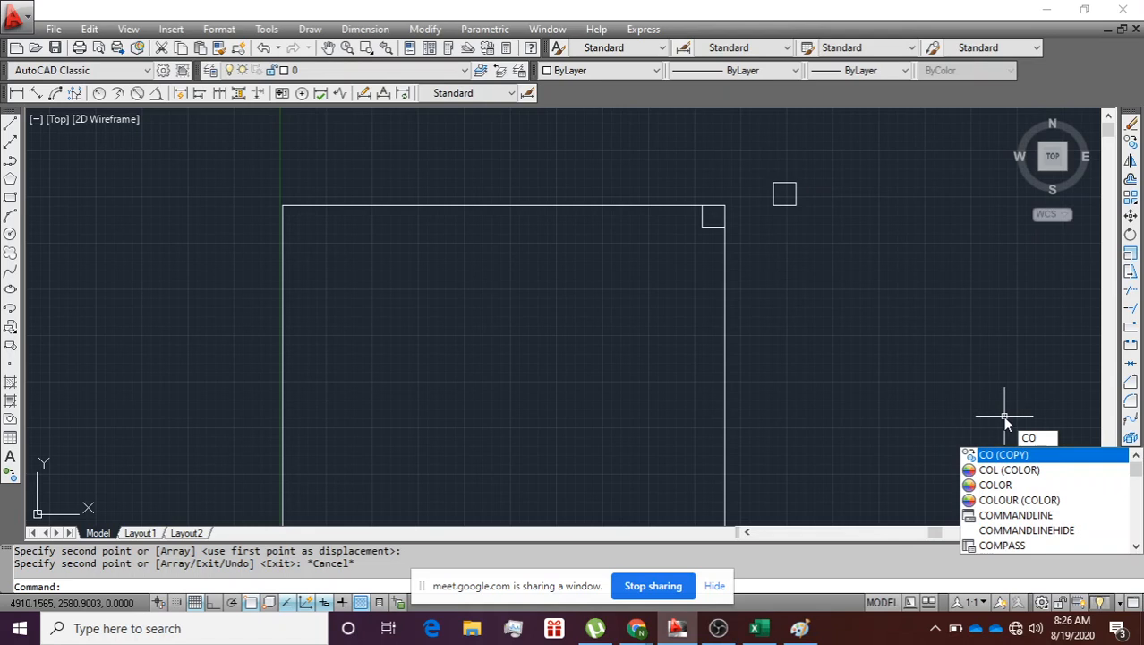
key("Return")
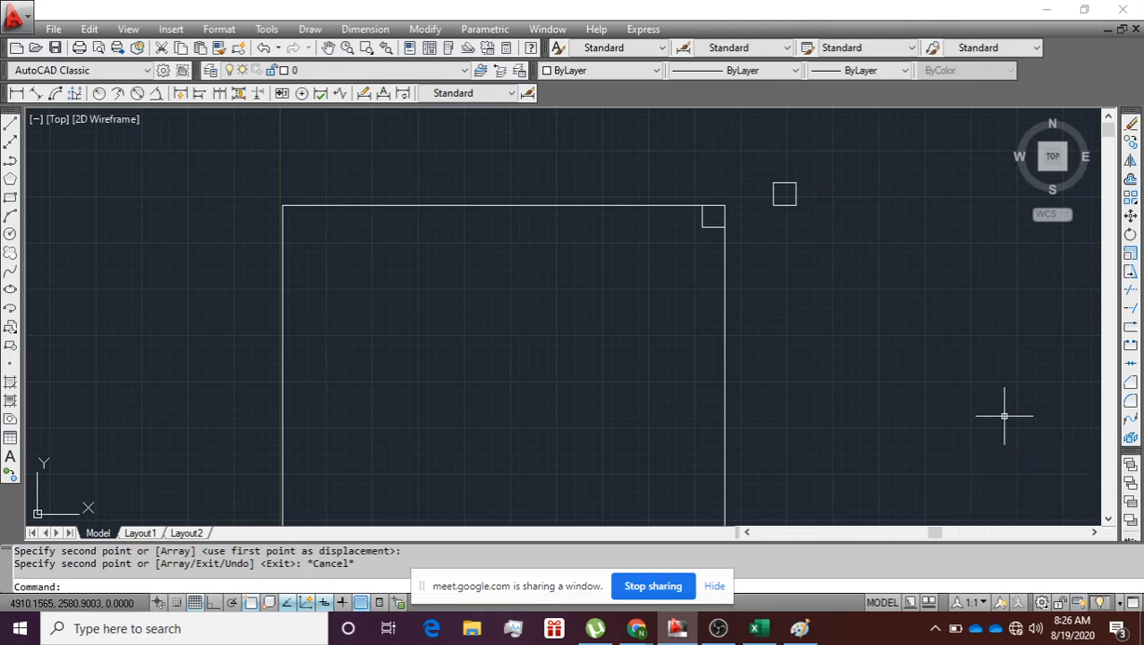
left_click(792, 194)
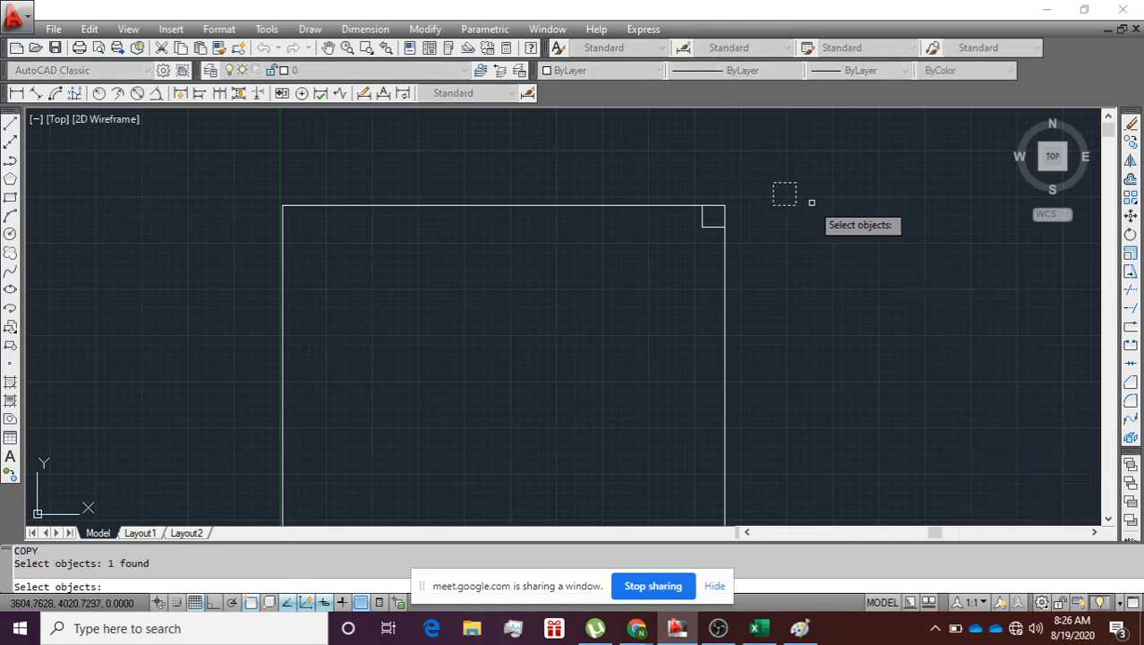
key("Return")
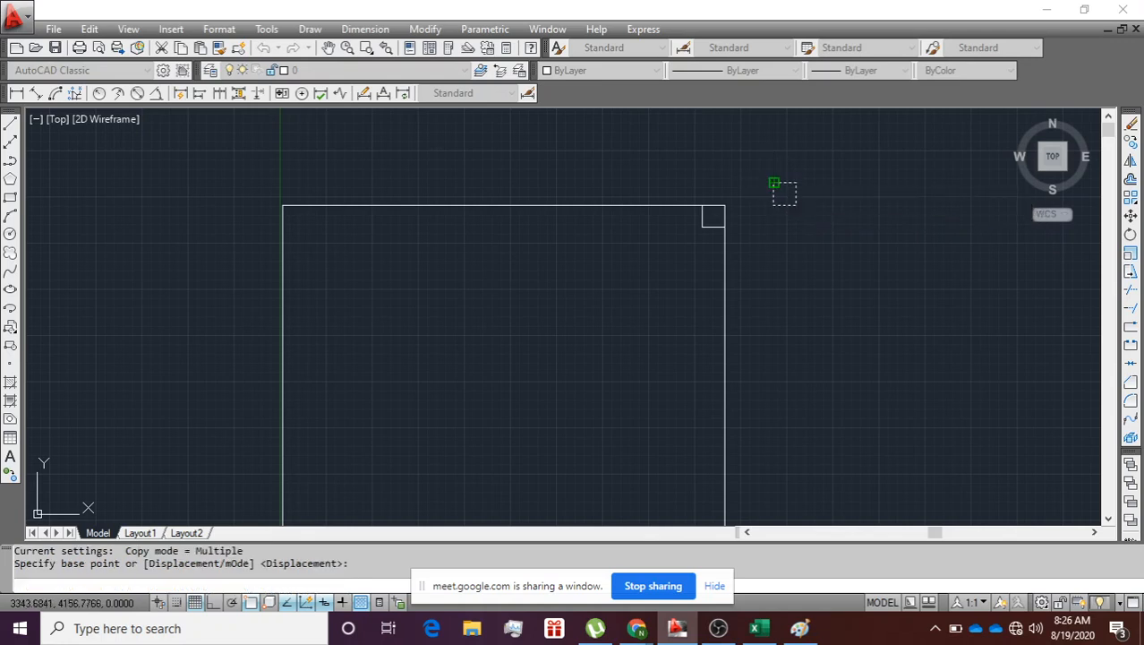
left_click(774, 183)
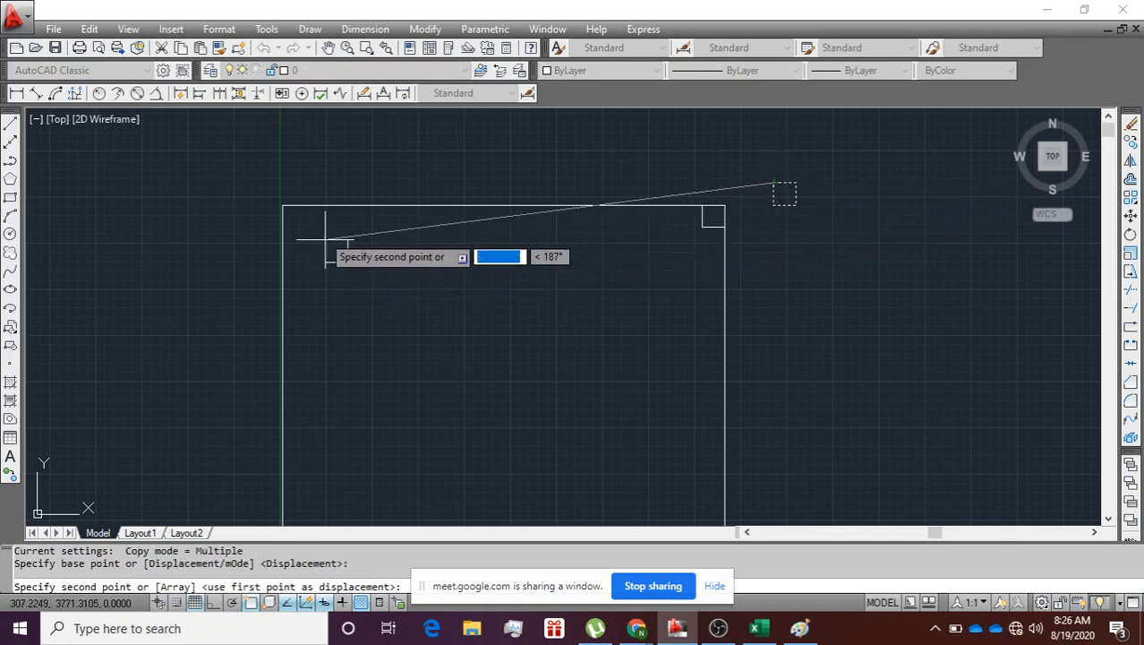
left_click(282, 206)
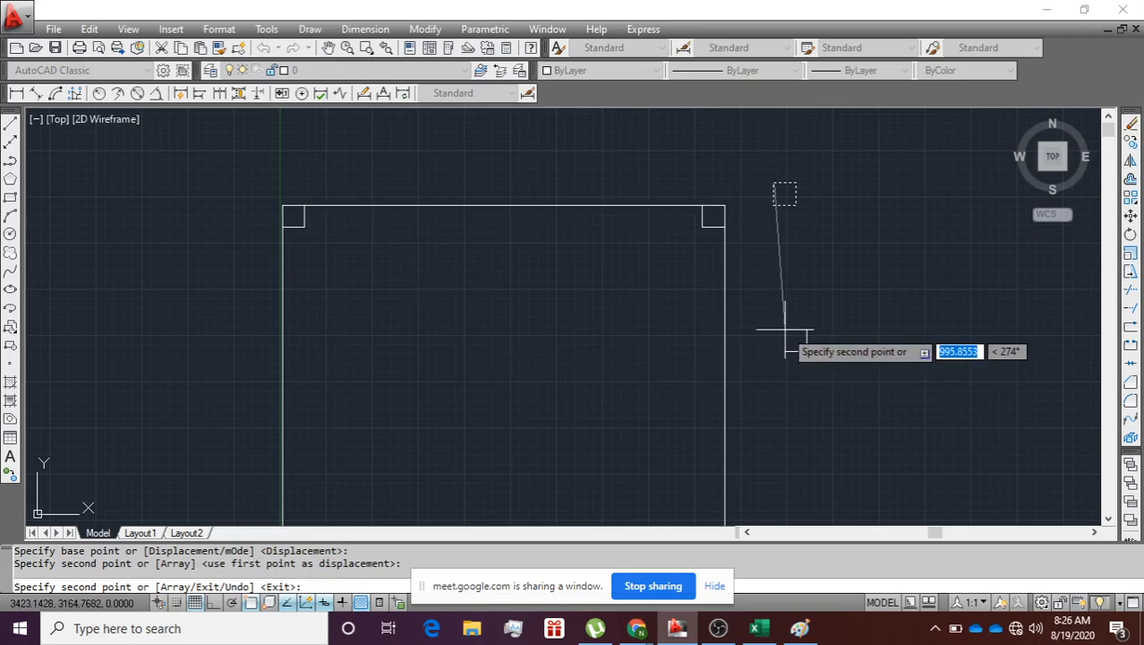
key("Escape")
Step: Erase the two small squares inside the large rectangle's upper-left and upper-right corners
scroll(824, 287, "down", 5)
scroll(784, 404, "up", 5)
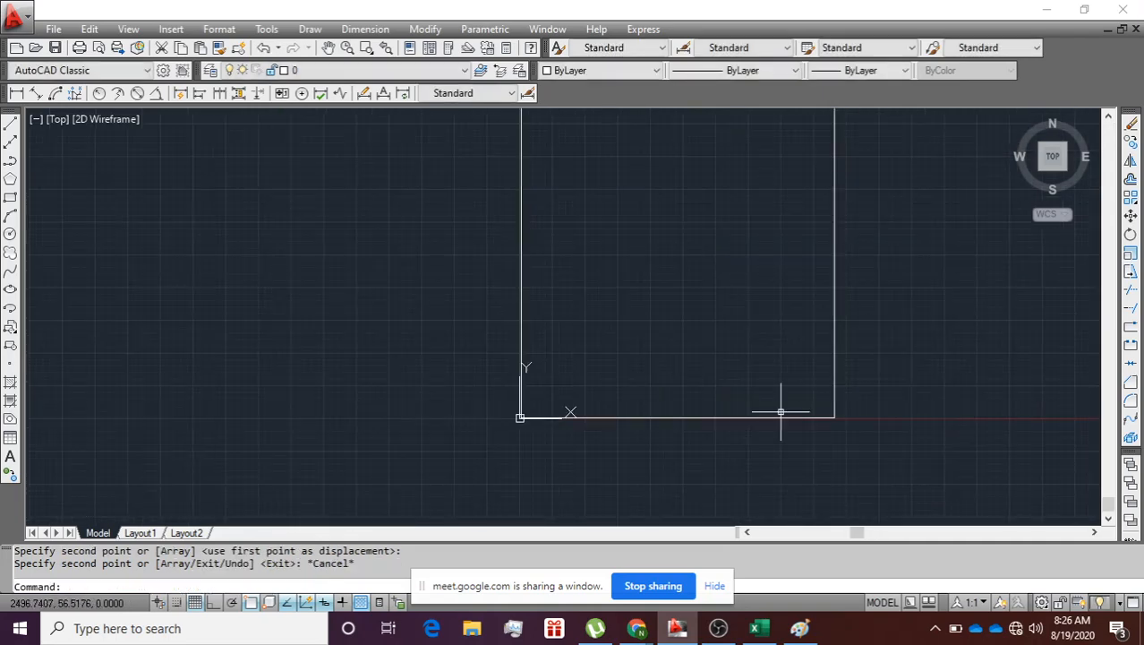
scroll(900, 256, "down", 4)
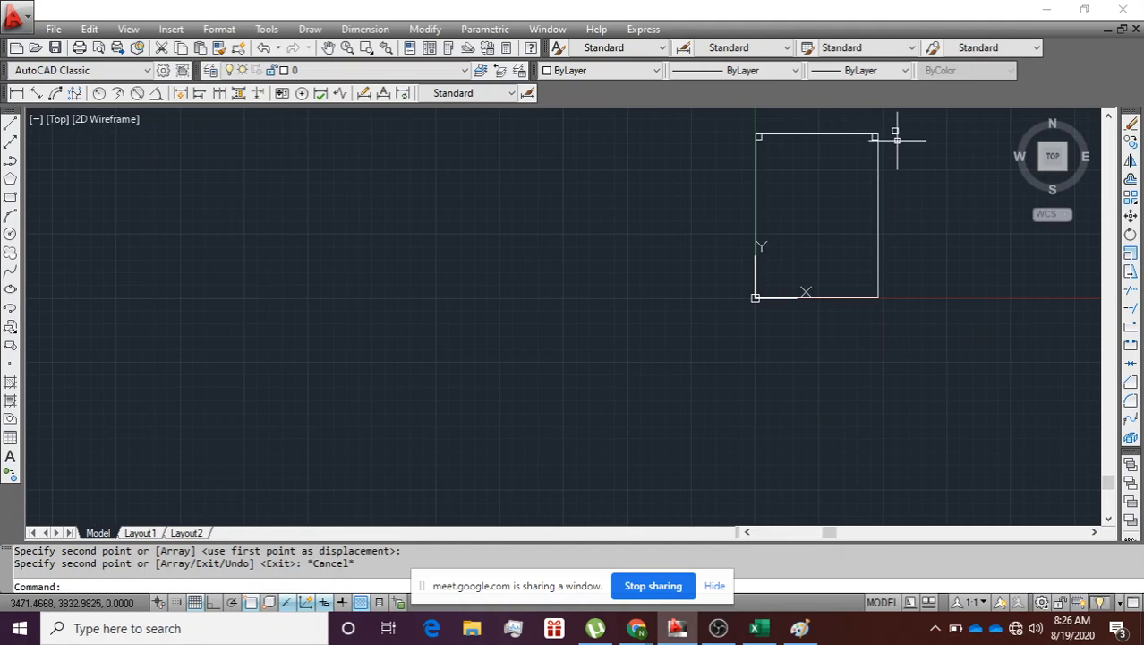
scroll(896, 132, "up", 7)
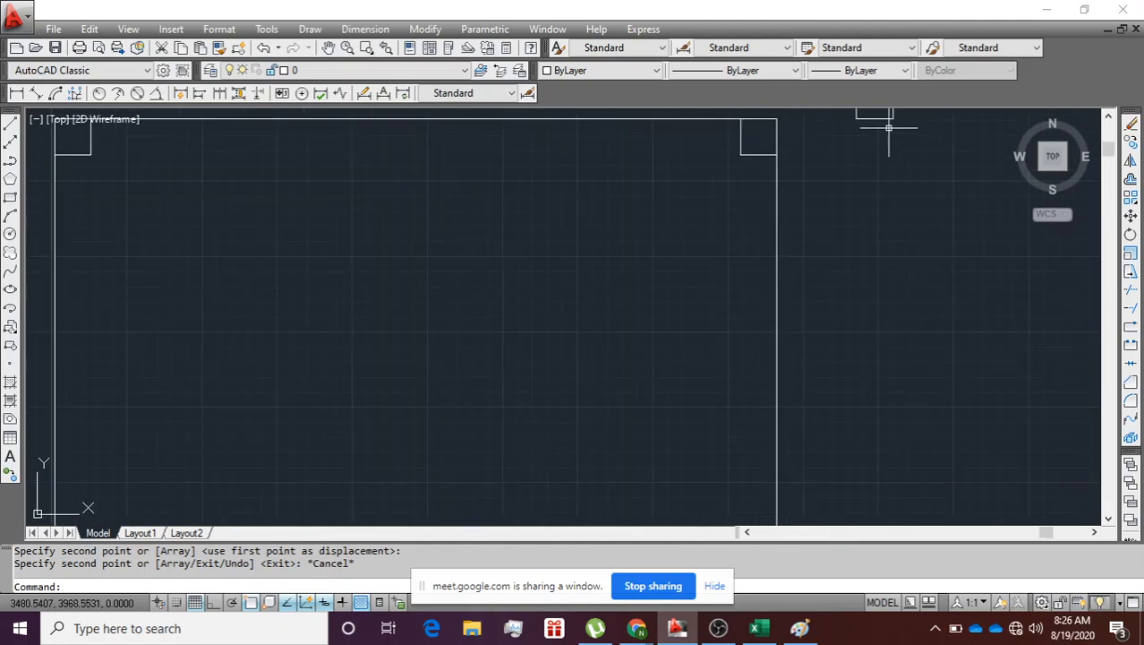
scroll(898, 115, "down", 6)
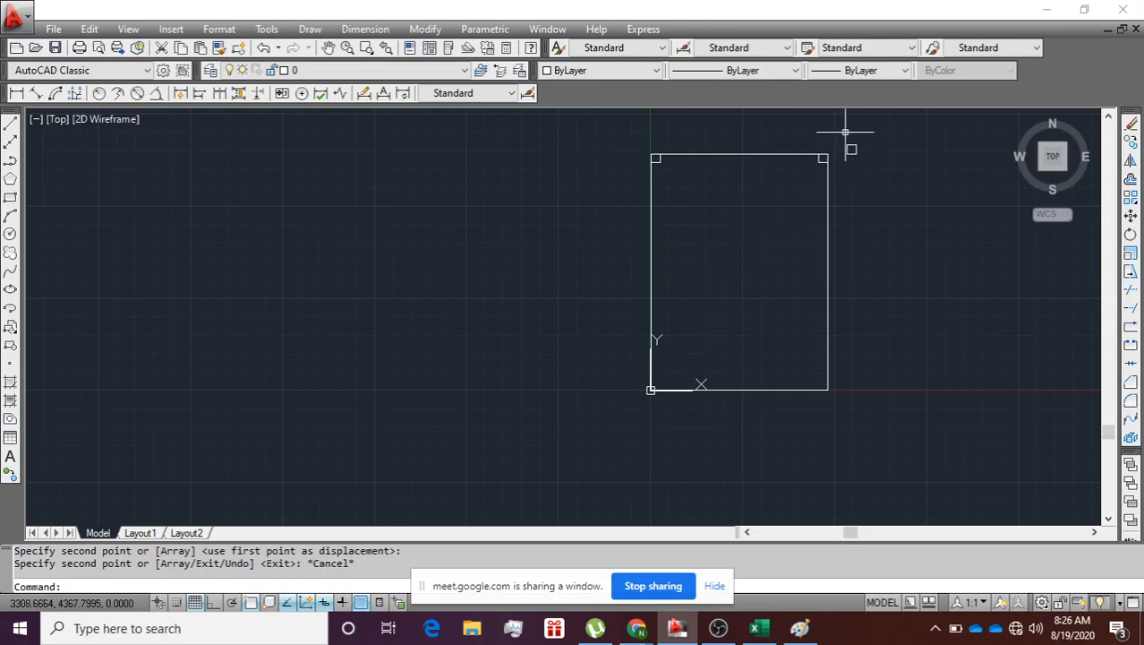
scroll(846, 132, "up", 5)
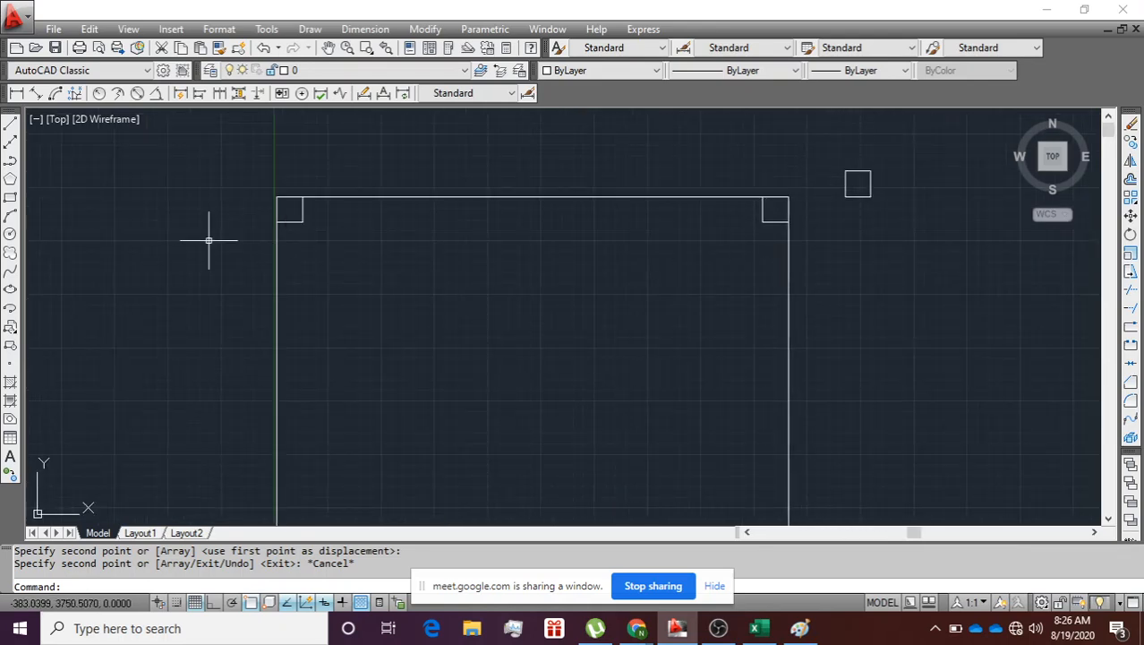
left_click(763, 221)
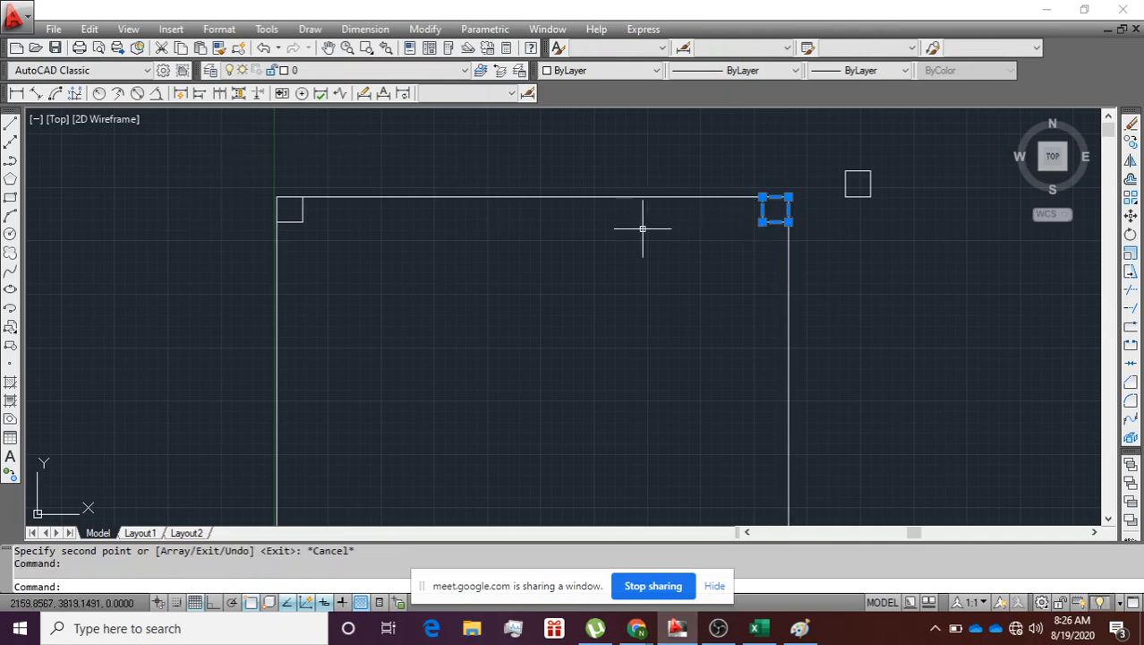
left_click(290, 211)
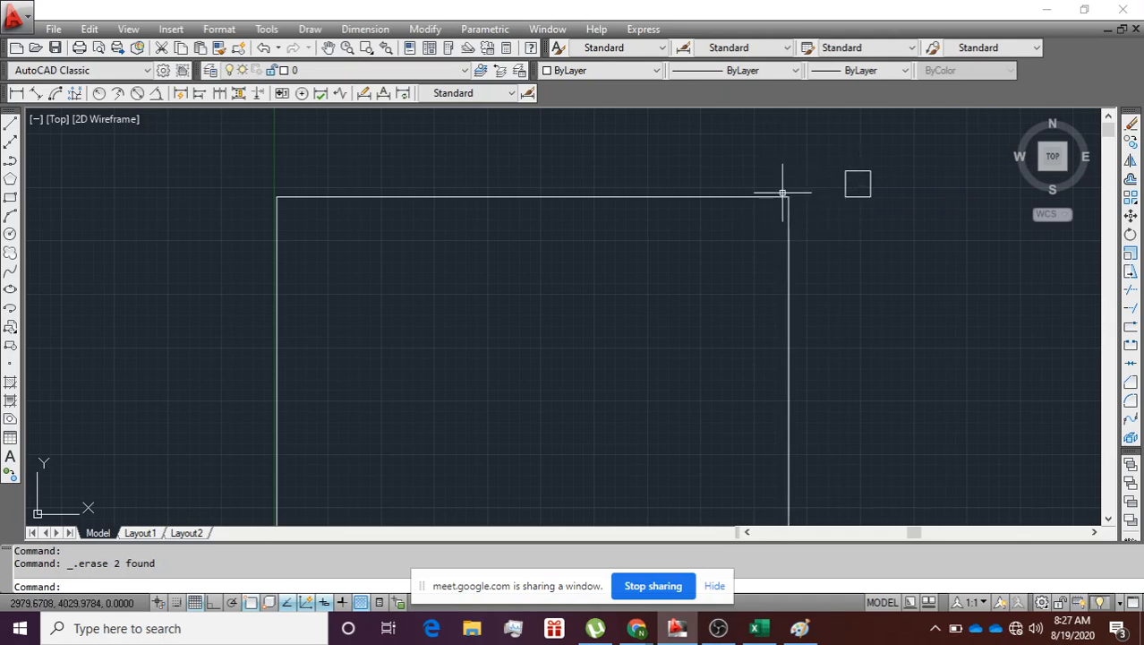
Step: Copy the loose 150 mm square by its centre onto the large rectangle's upper-right and upper-left corners
left_click(864, 196)
type("co")
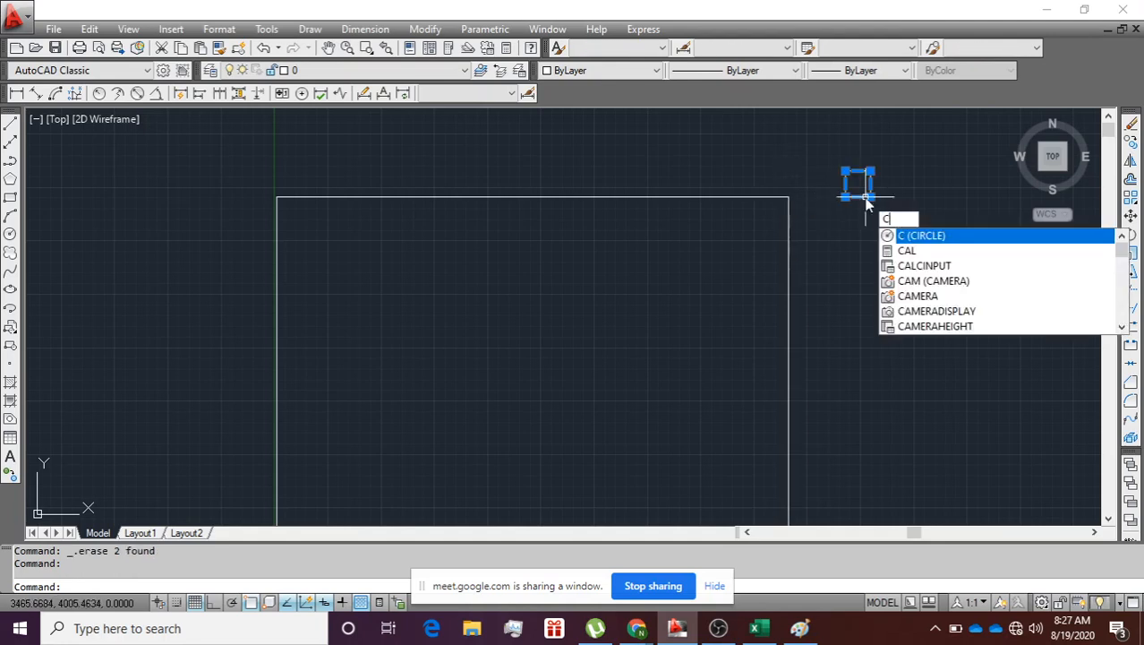
key("Return")
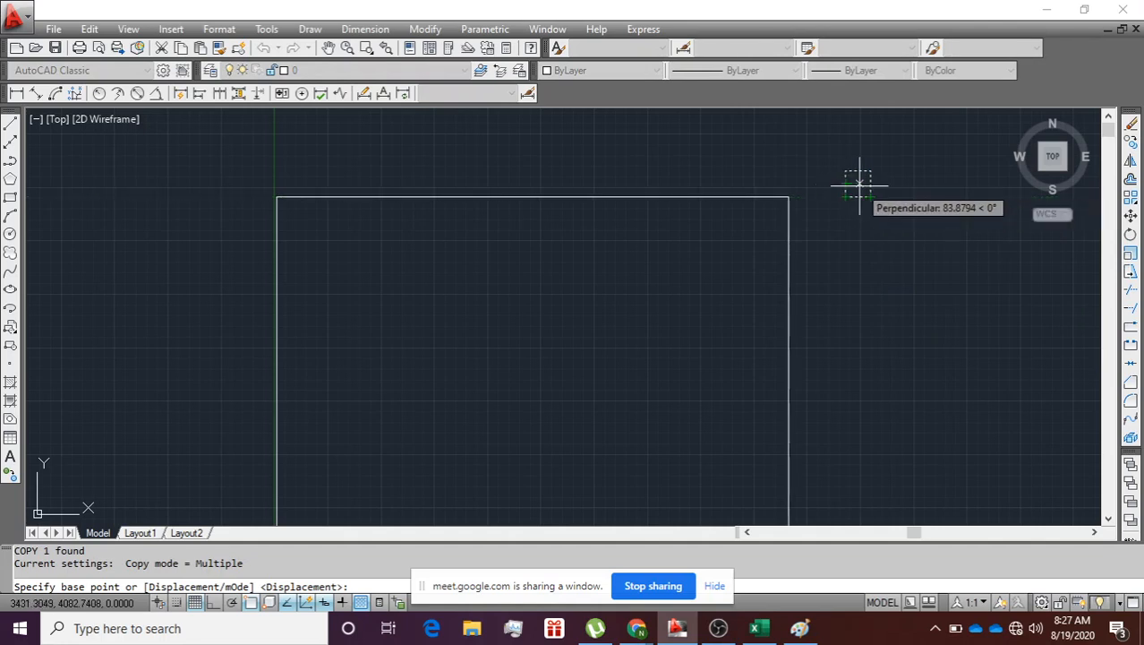
left_click(857, 183)
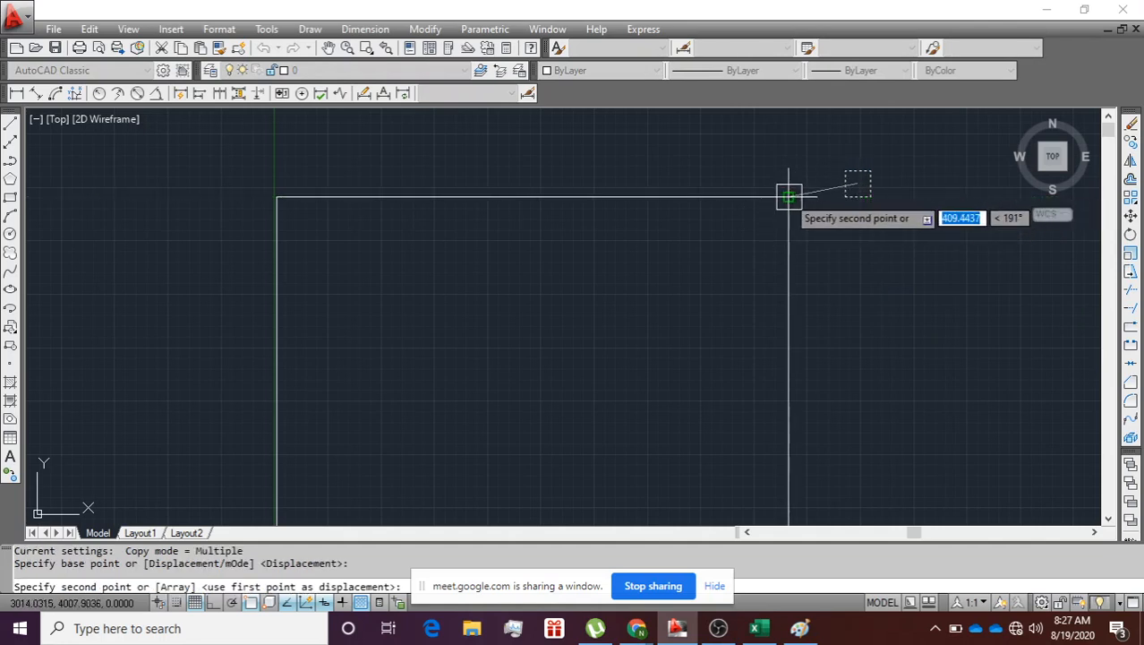
left_click(789, 196)
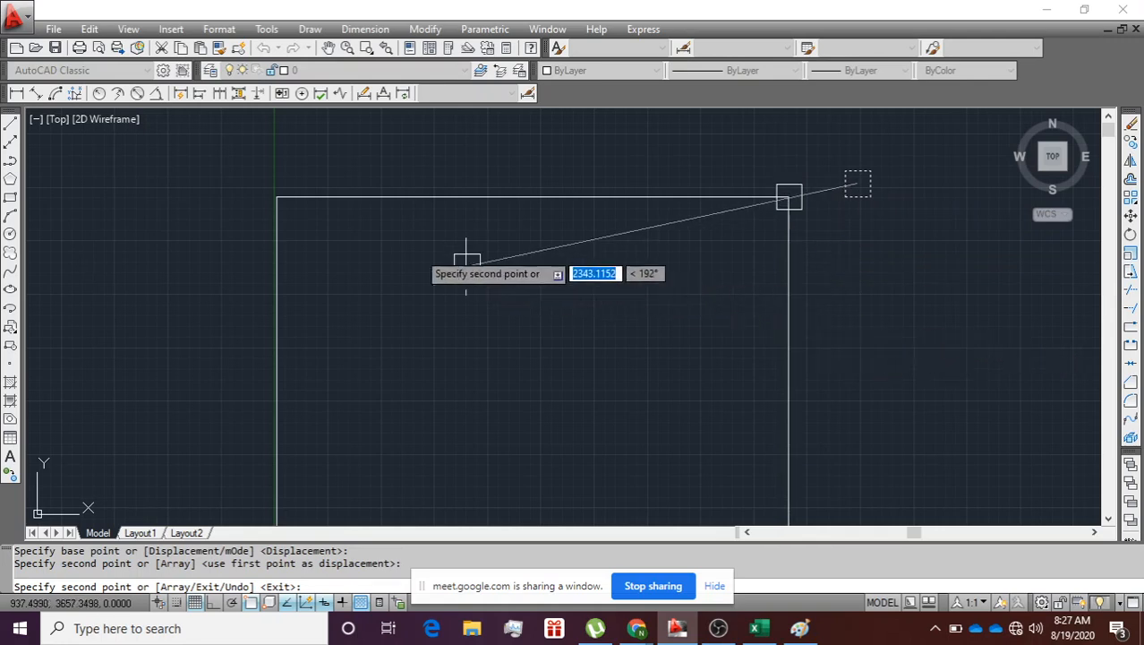
left_click(277, 196)
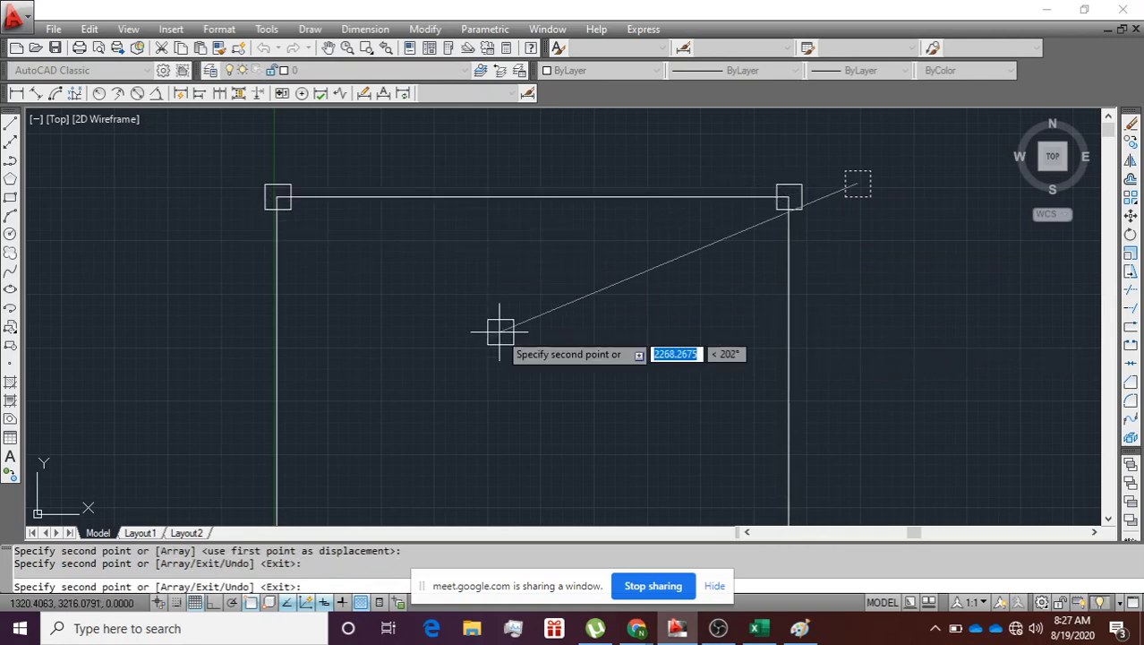
key("Escape")
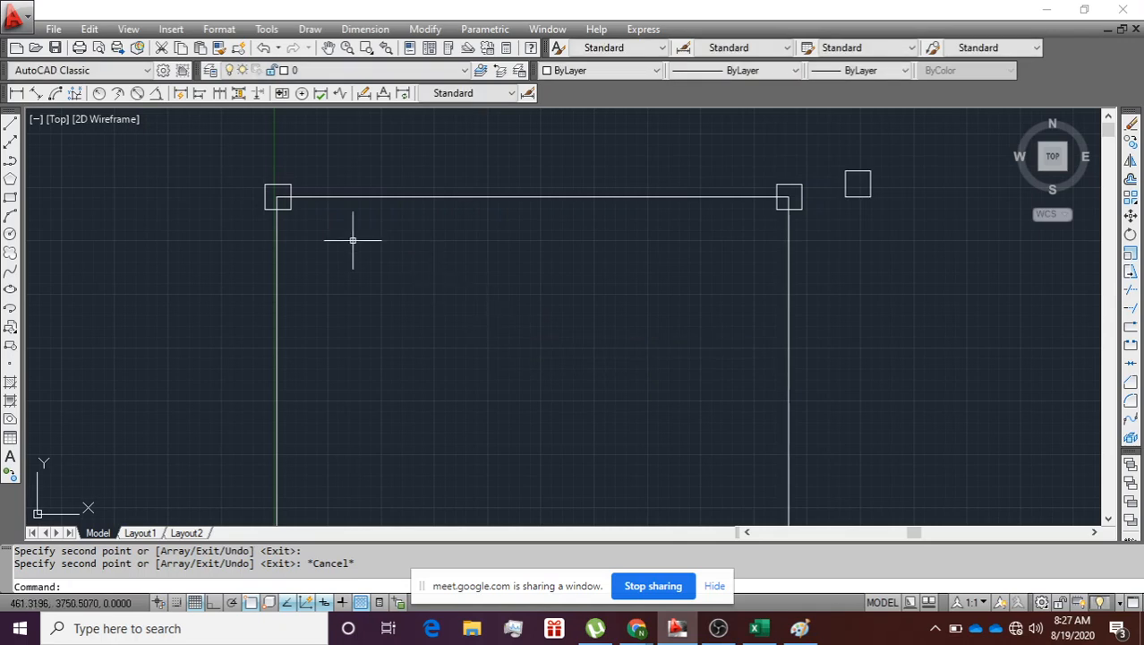
Step: Erase the two squares centred on the large rectangle's upper corners
left_click(290, 198)
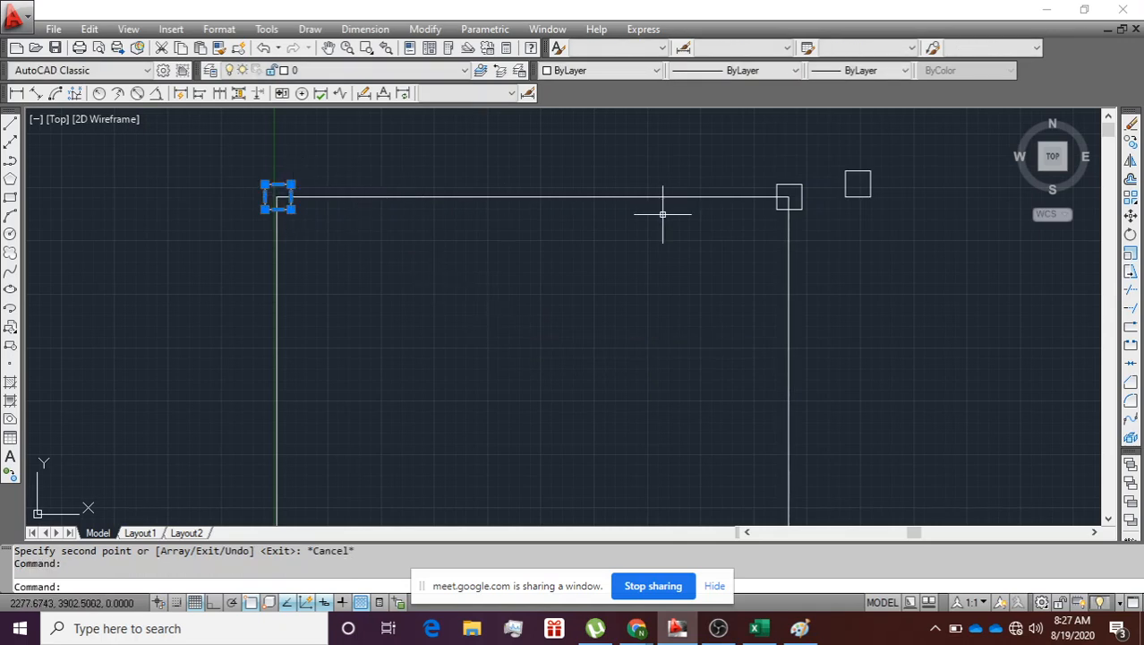
left_click(777, 185)
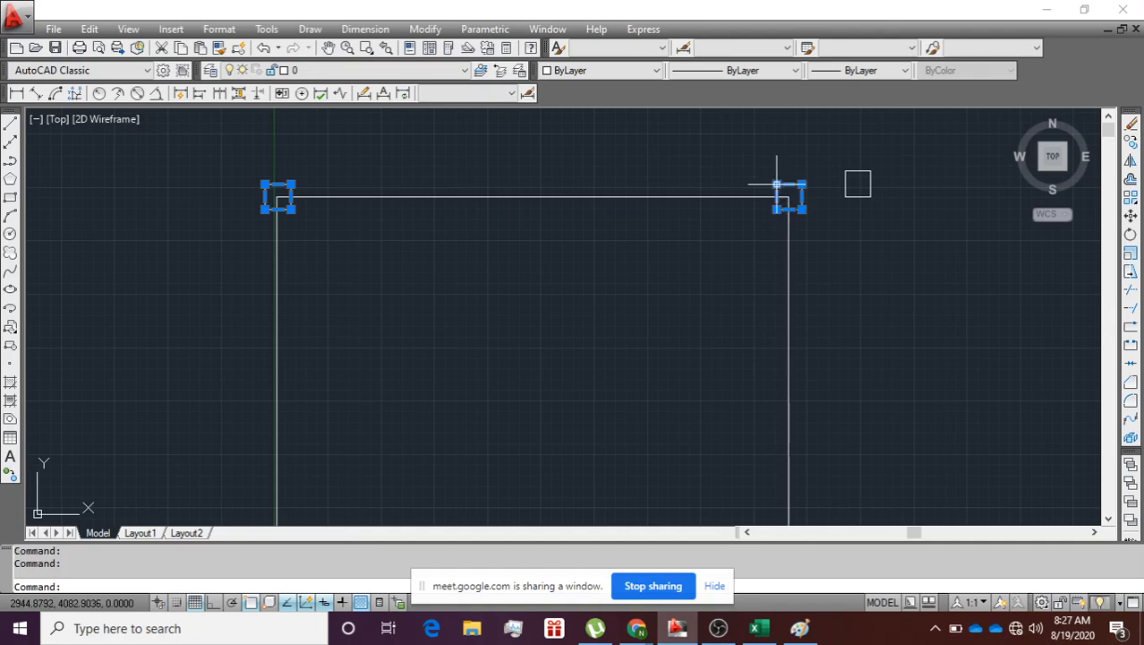
key("Delete")
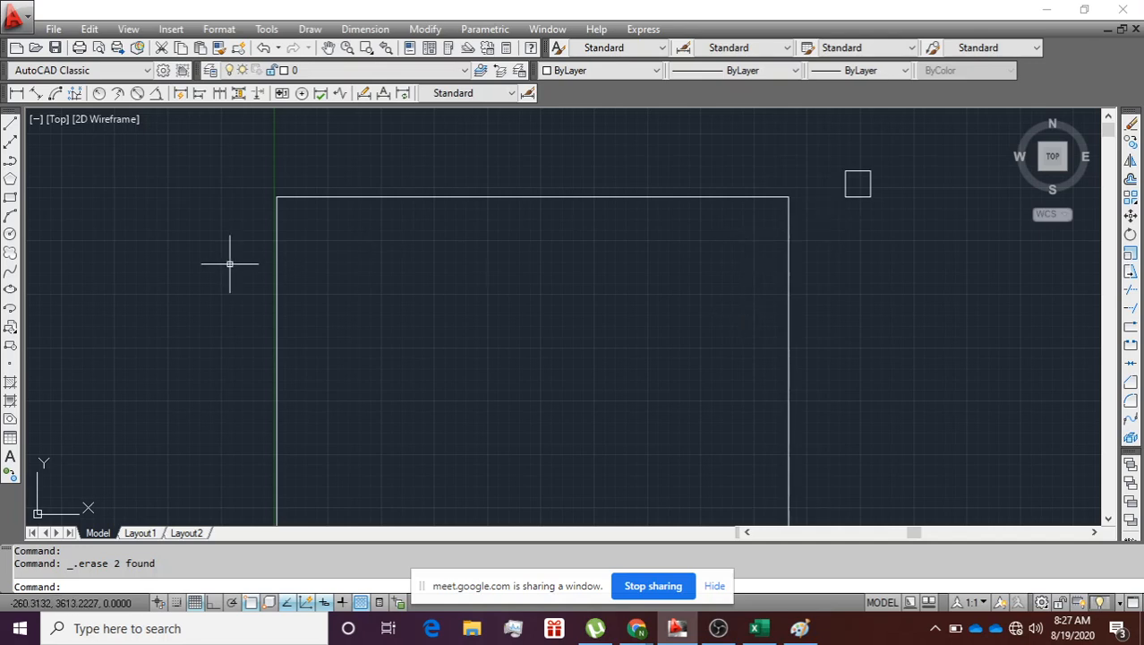
Step: Draw both diagonals of the loose 150 mm square with lines from corner to opposite corner
left_click(11, 128)
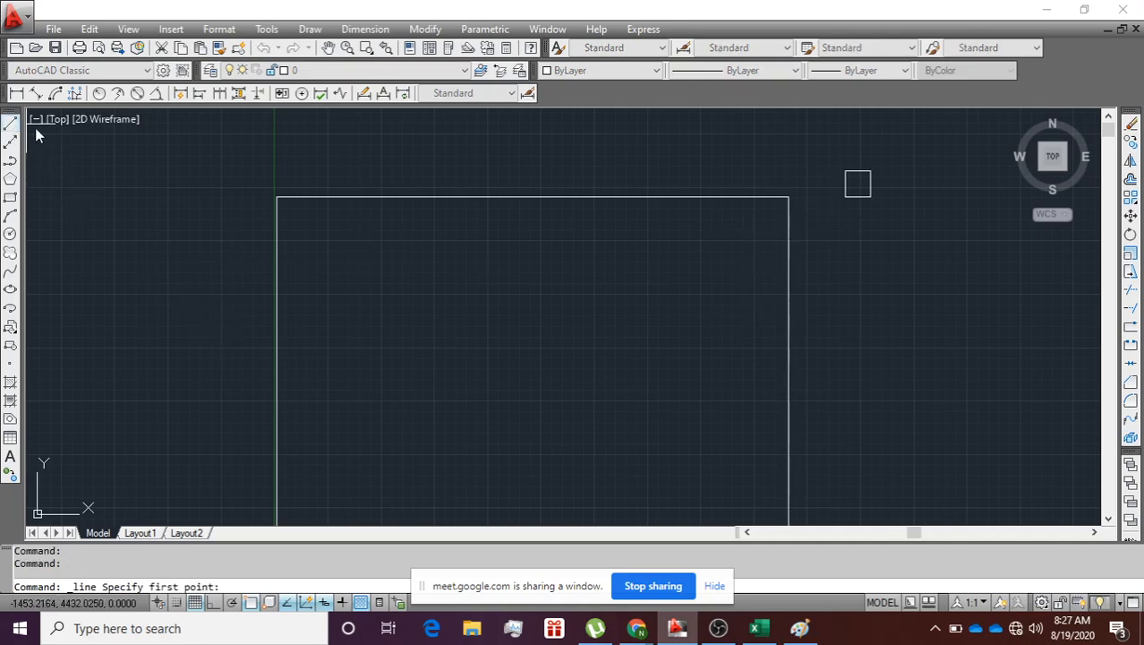
left_click(845, 171)
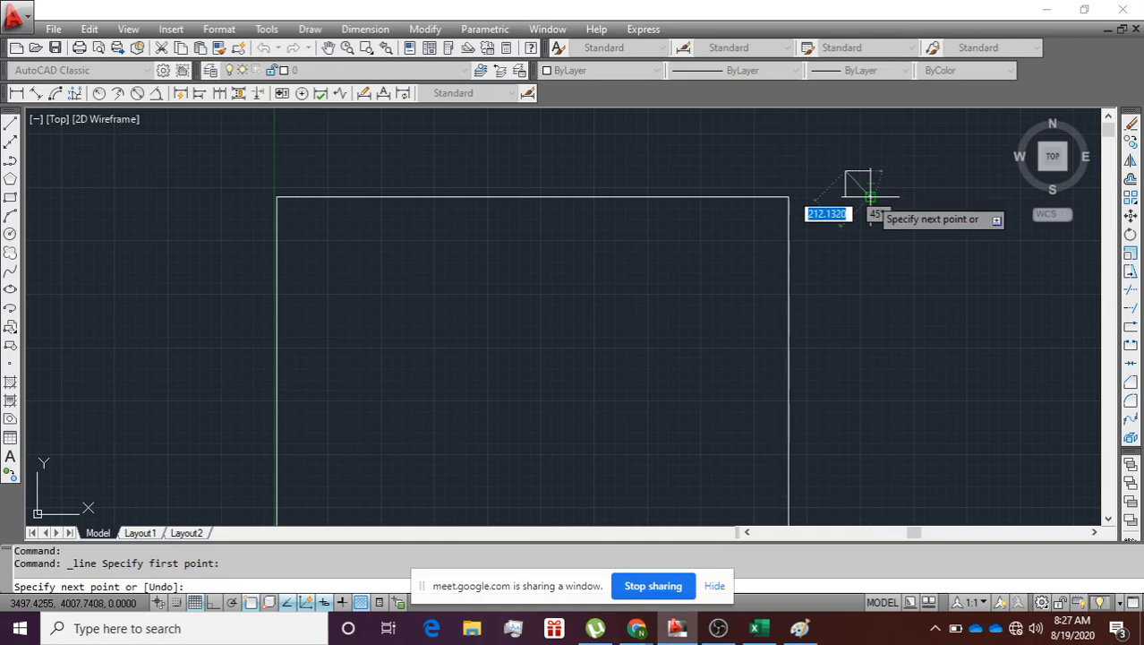
left_click(870, 196)
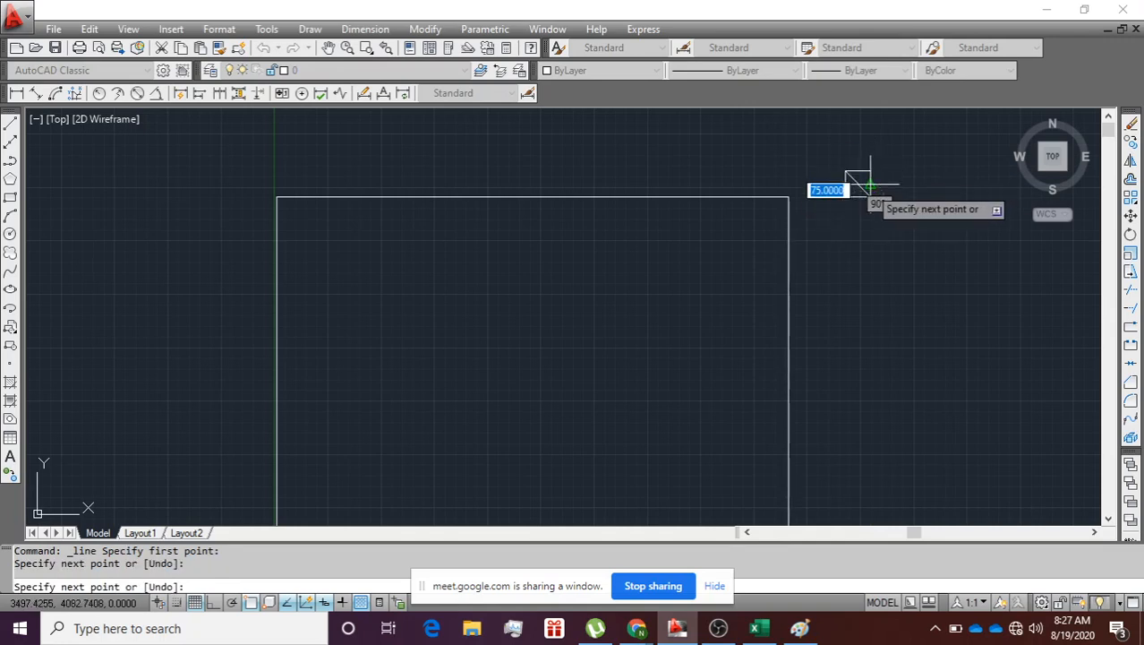
key("Return")
key("Return")
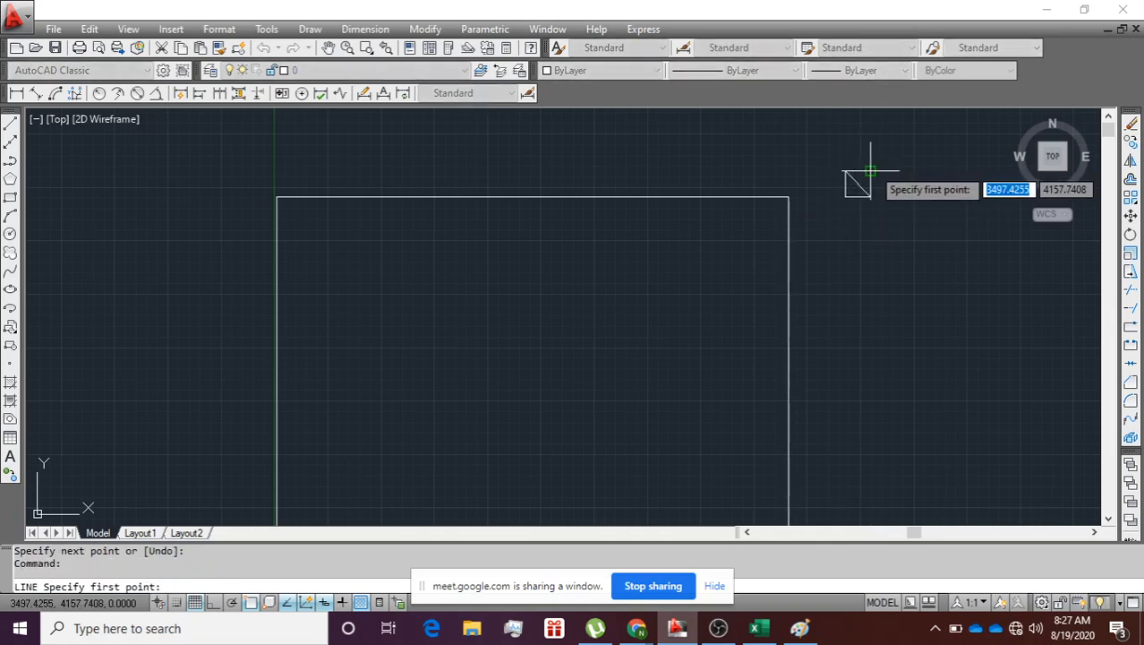
left_click(870, 170)
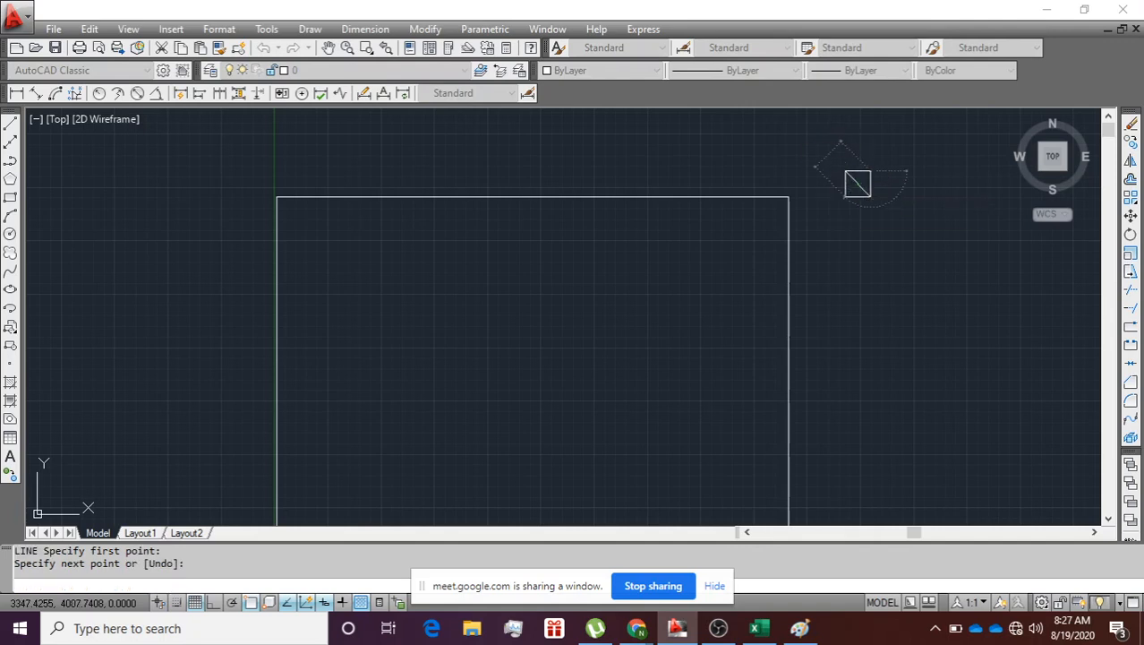
left_click(846, 196)
key("Return")
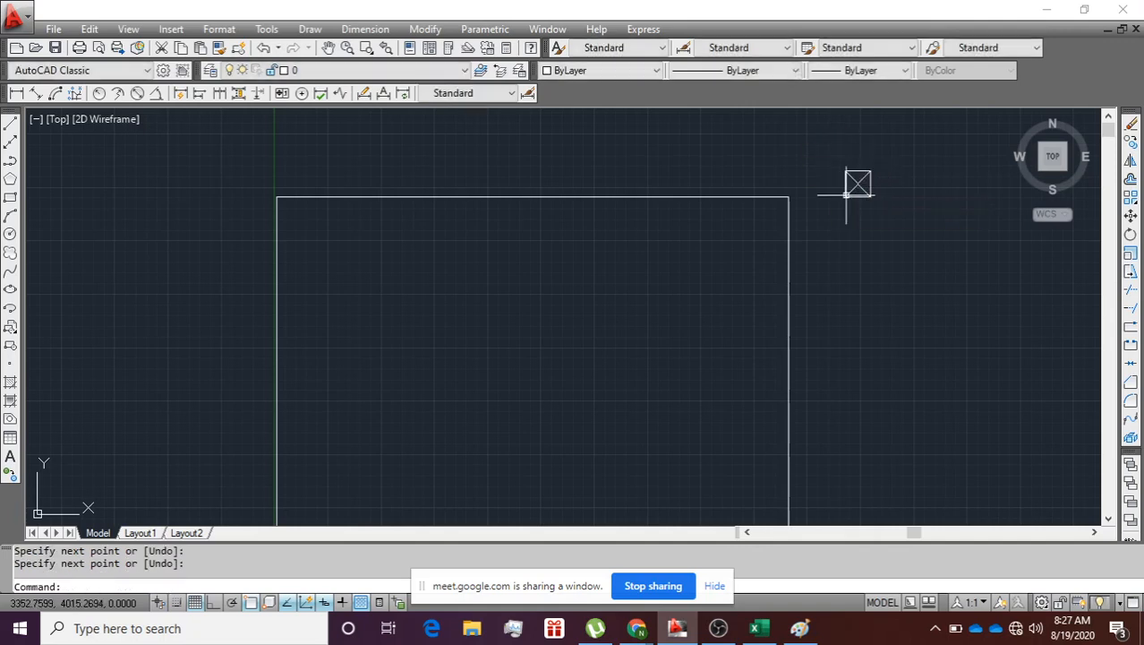
Step: Copy the loose square with its diagonals, by their intersection, onto the large rectangle's upper-right and upper-left corners
left_click(883, 226)
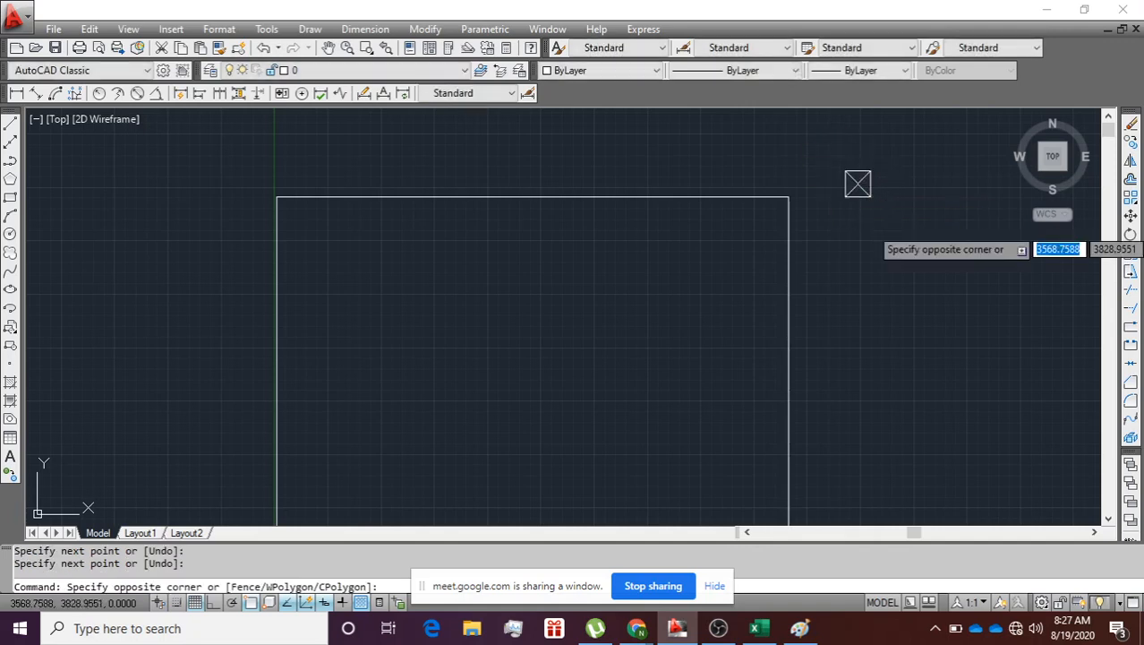
left_click(824, 166)
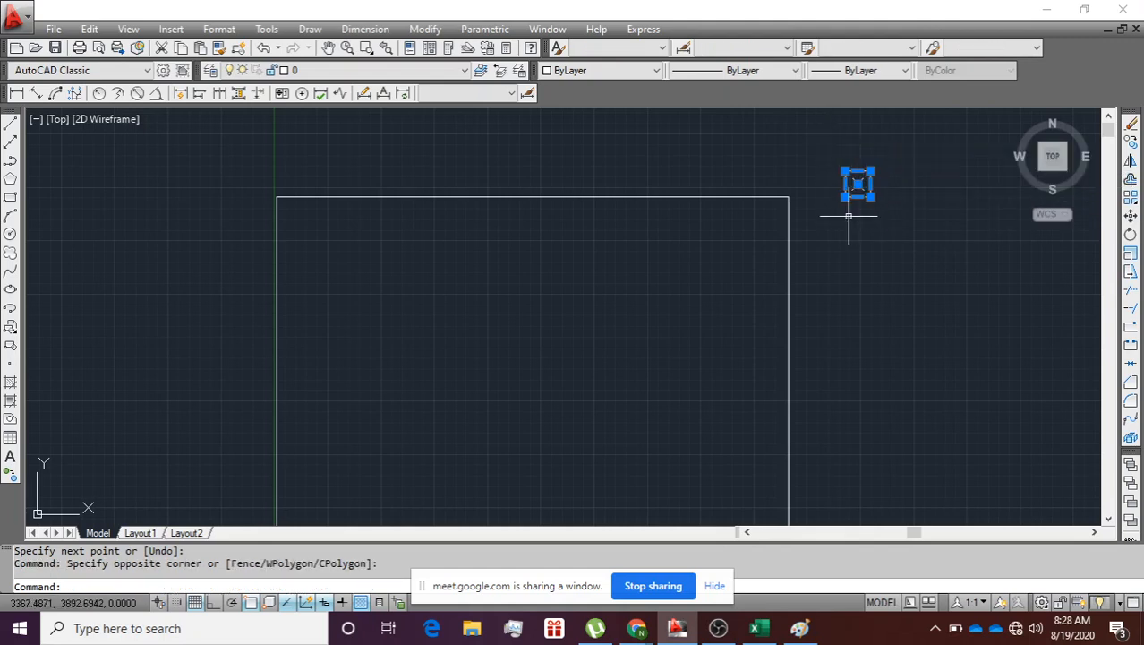
type("co")
key("Return")
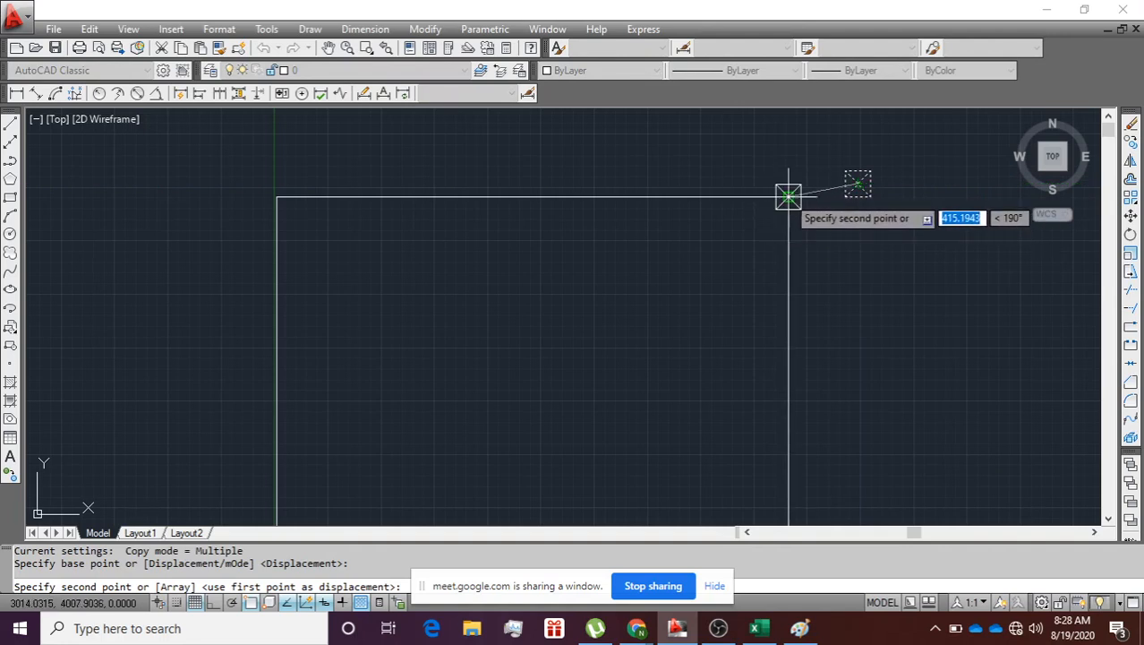
left_click(789, 196)
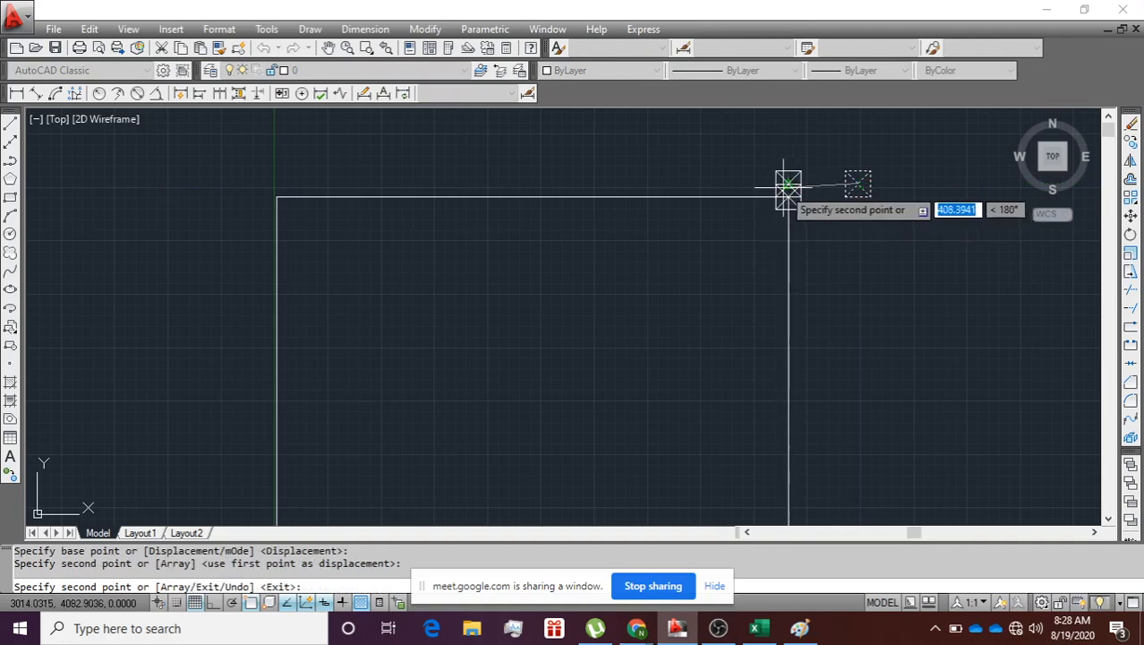
left_click(276, 196)
Step: Copy the crossed 150 mm square onto the large rectangle's lower-left and lower-right corners and finish the Copy command
scroll(323, 232, "down", 6)
scroll(331, 361, "up", 3)
scroll(305, 429, "up", 3)
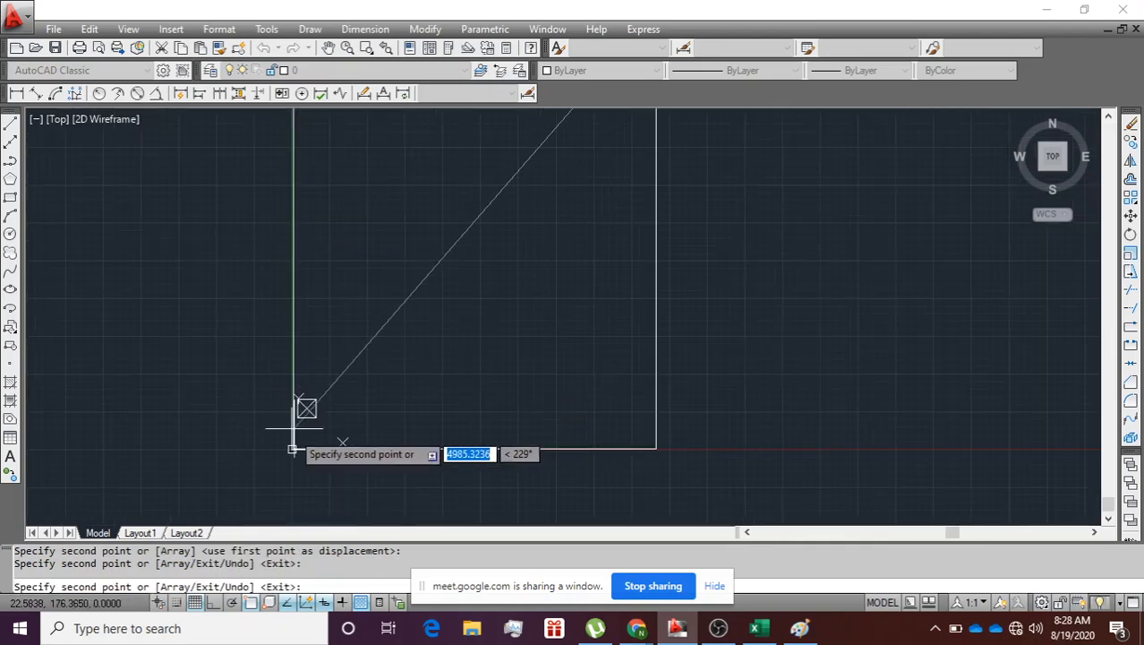
left_click(293, 475)
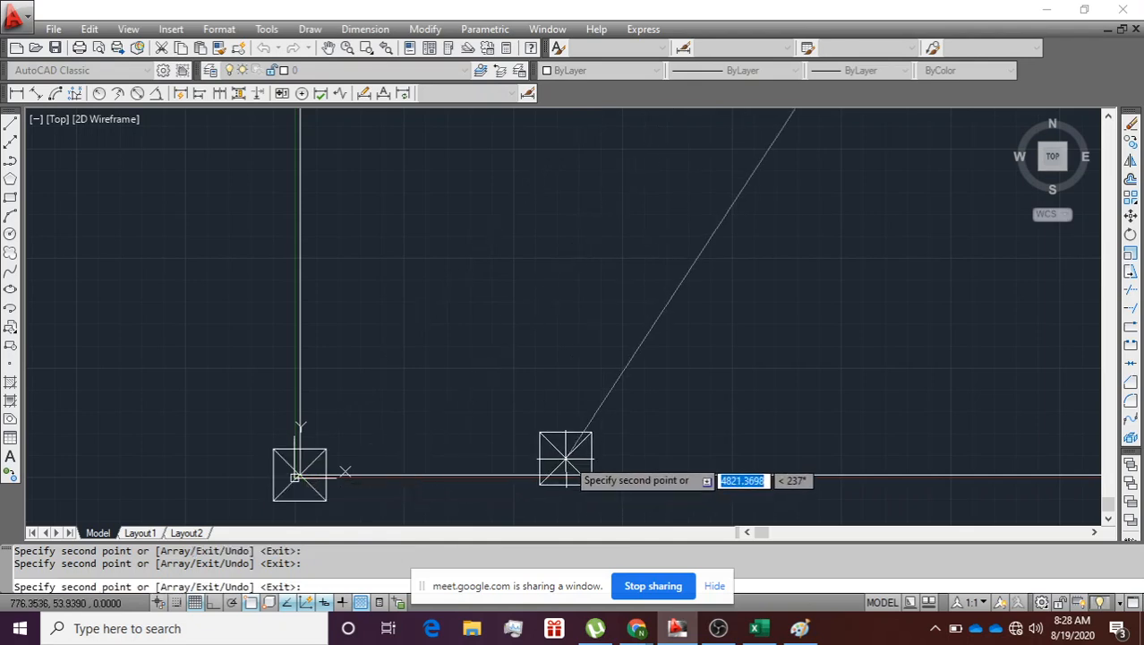
scroll(676, 474, "down", 2)
scroll(896, 490, "down", 3)
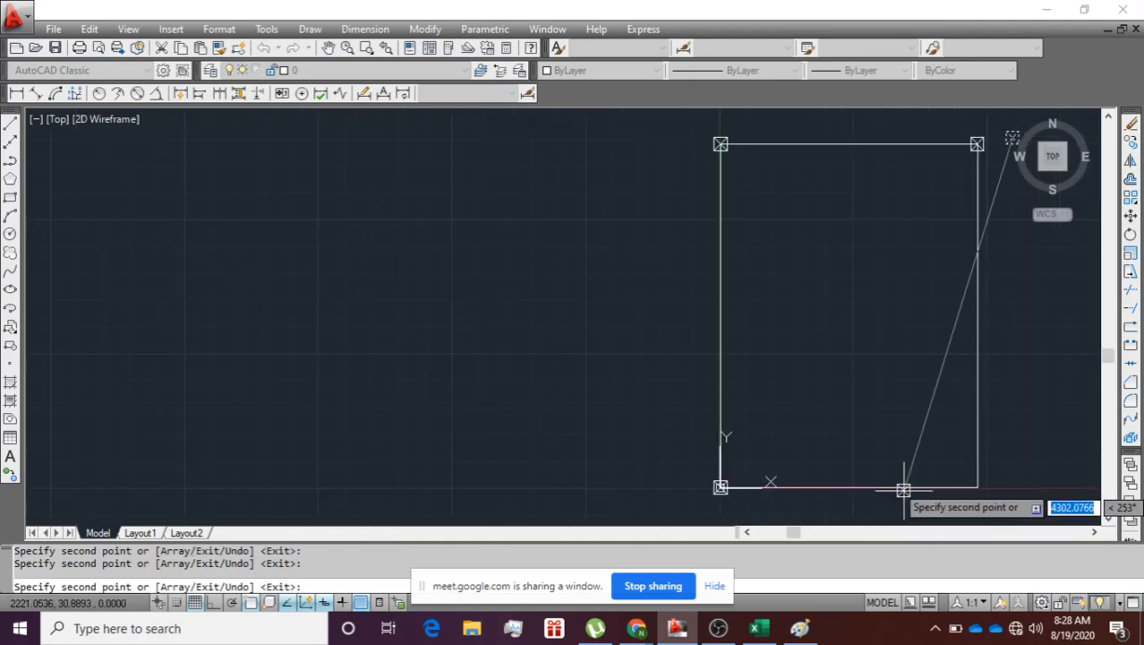
scroll(991, 498, "up", 3)
left_click(953, 472)
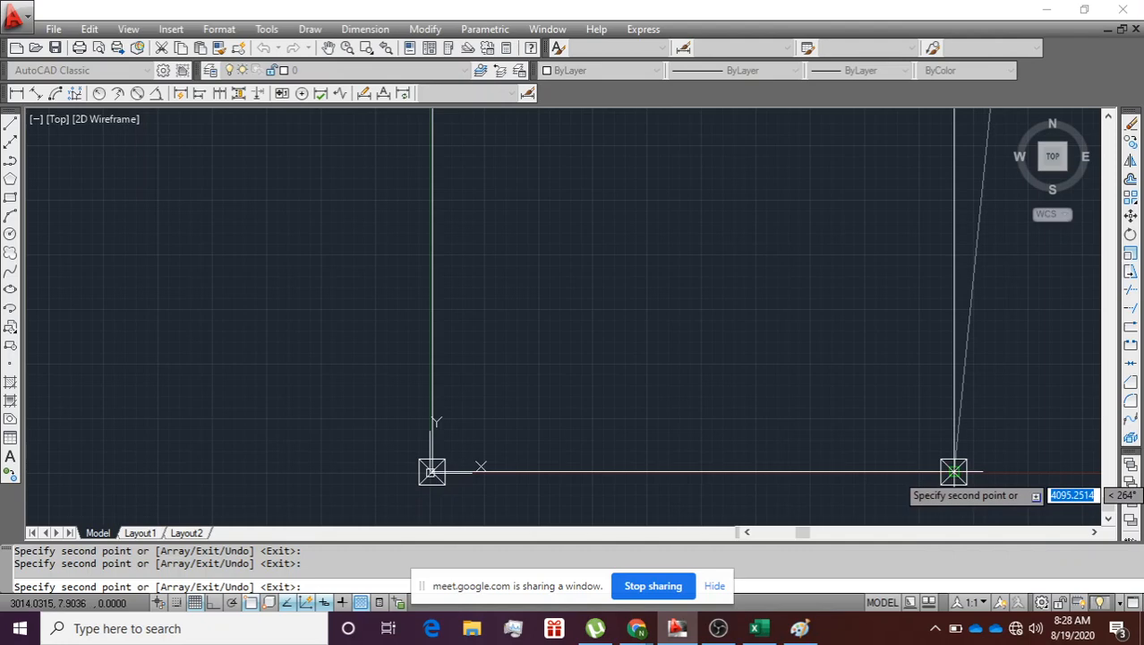
key("Return")
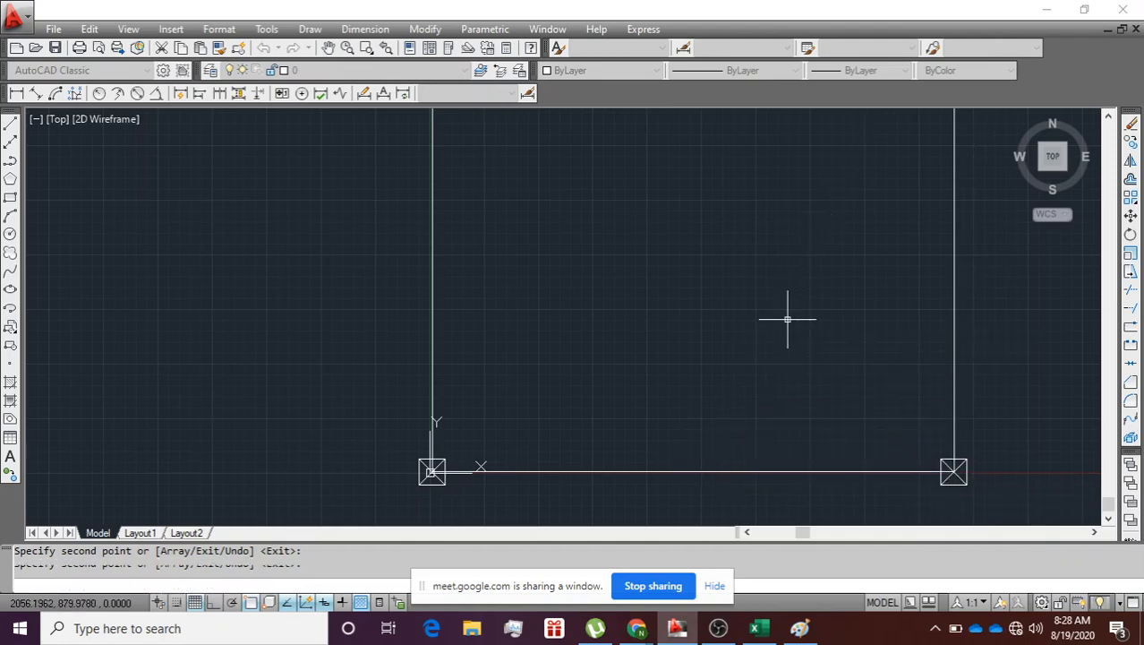
Step: Move the whole drawing about 3160 mm at 18 degrees, using the large rectangle's lower-left corner as the base point
scroll(789, 317, "down", 4)
scroll(678, 388, "up", 2)
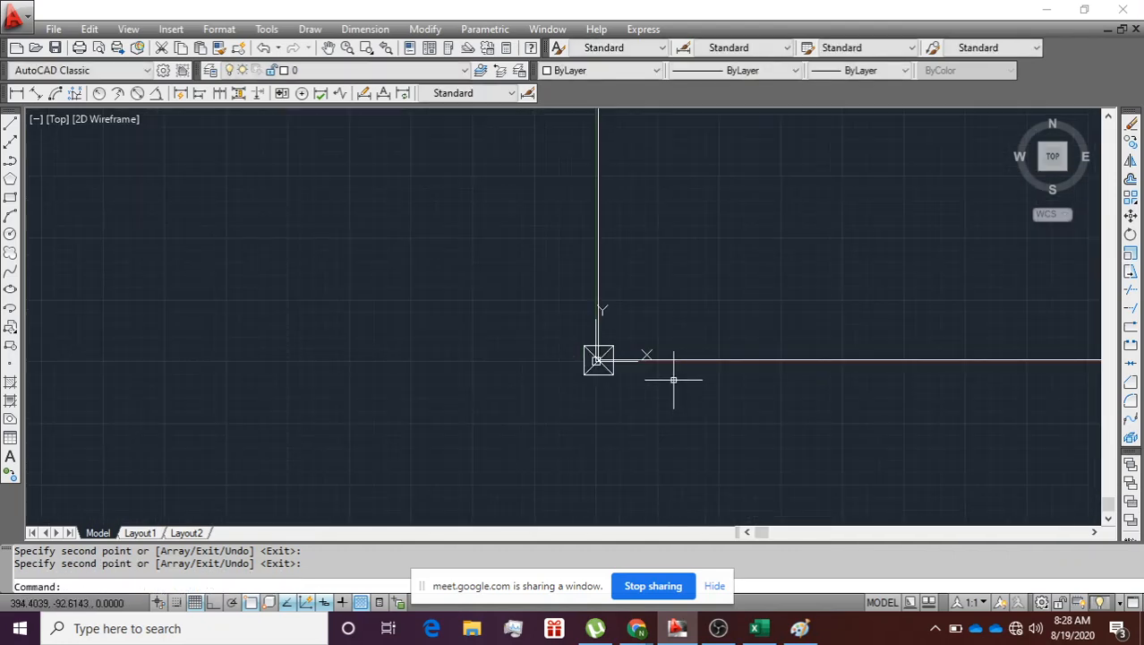
scroll(764, 219, "up", 3)
scroll(528, 334, "down", 4)
scroll(543, 330, "down", 4)
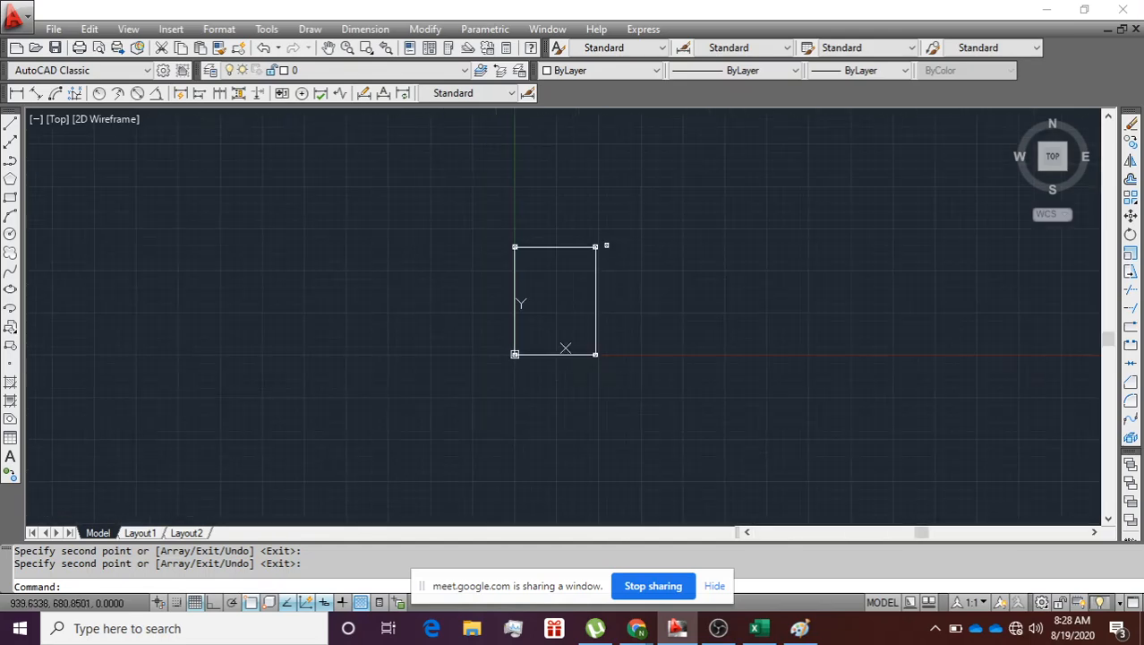
scroll(656, 388, "up", 2)
left_click(678, 396)
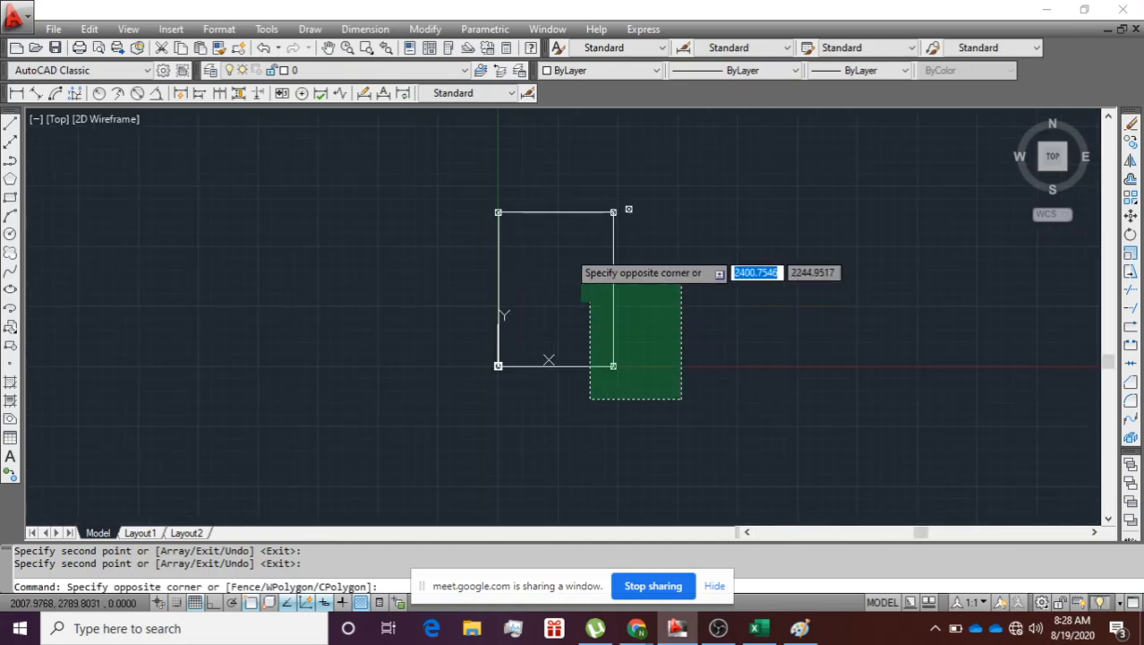
left_click(433, 154)
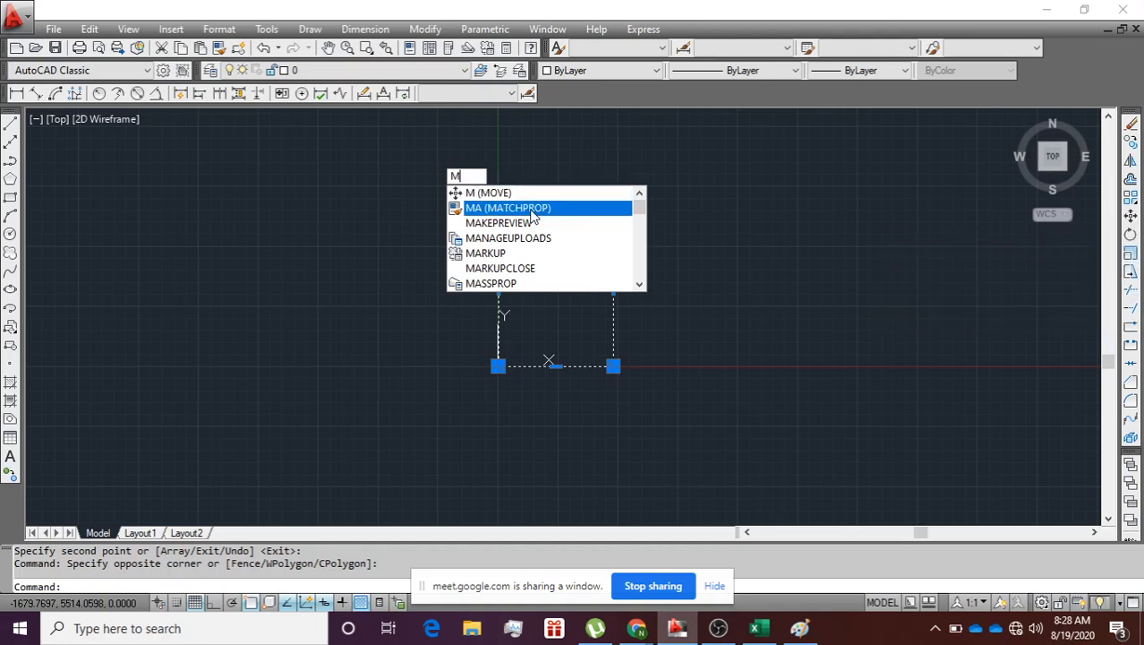
key("Return")
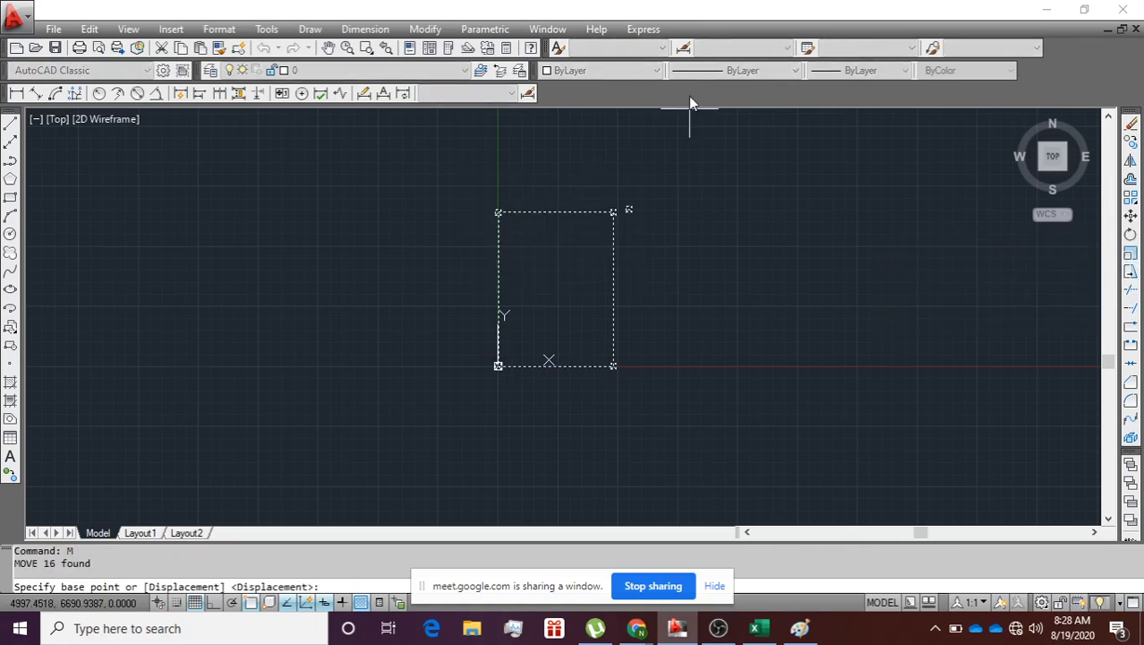
left_click(498, 365)
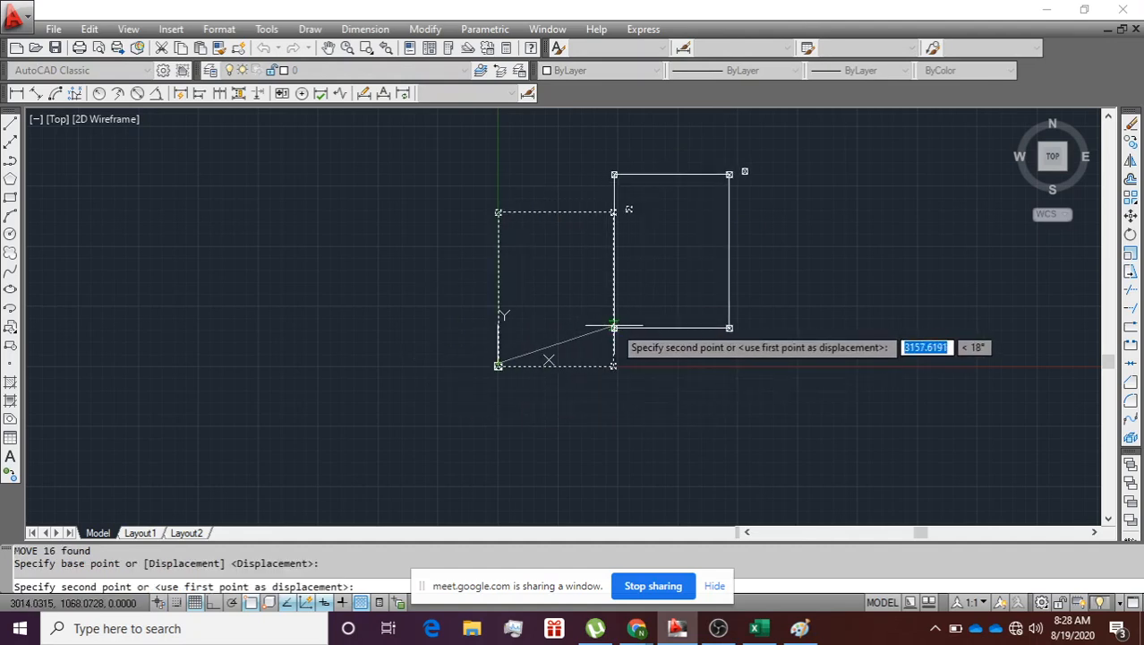
left_click(613, 328)
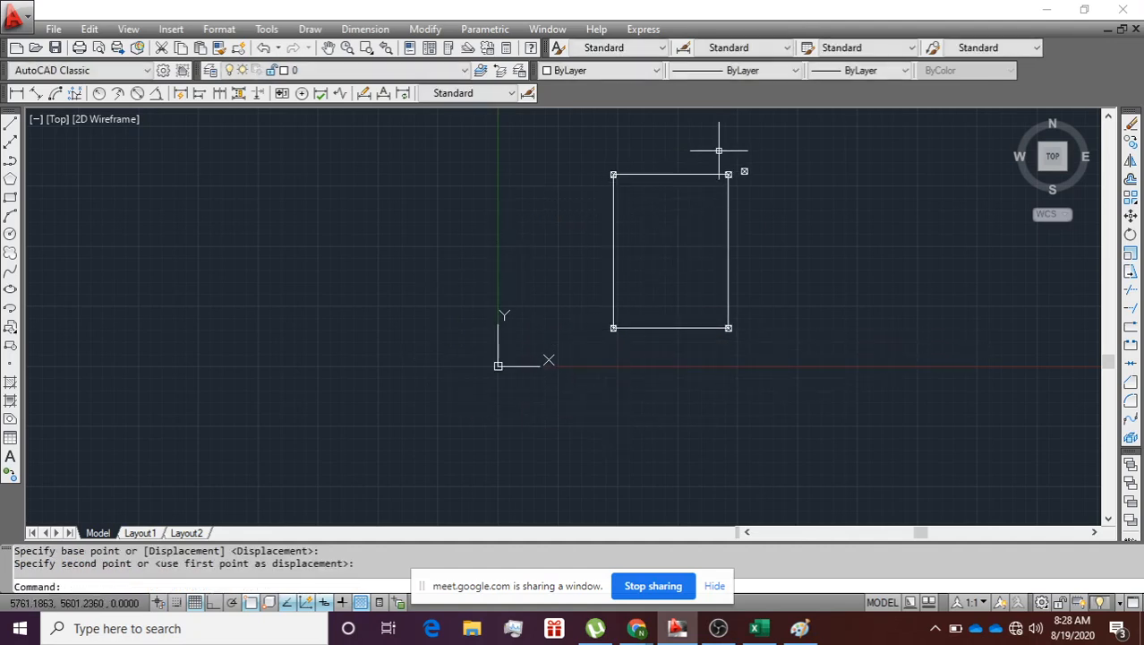
Step: Inspect the moved rectangle and the crossed squares at its upper corners
mouse_move(719, 150)
middle_mouse_down()
mouse_move(598, 168)
mouse_move(464, 212)
middle_mouse_up()
scroll(452, 219, "up", 5)
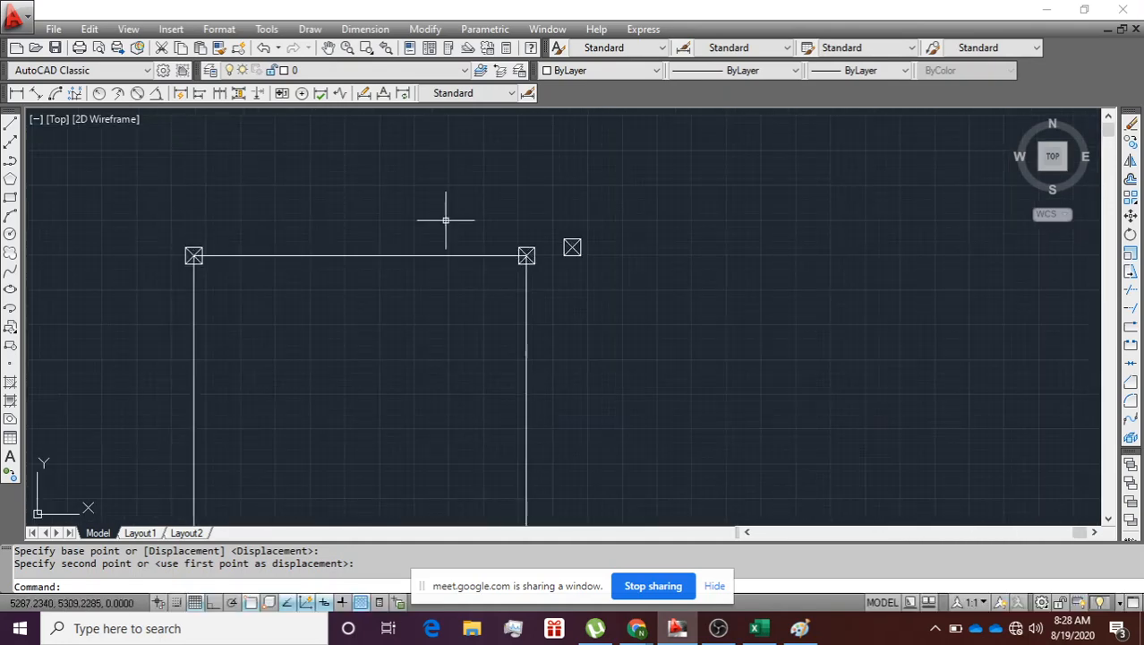
scroll(447, 220, "down", 4)
scroll(442, 323, "up", 2)
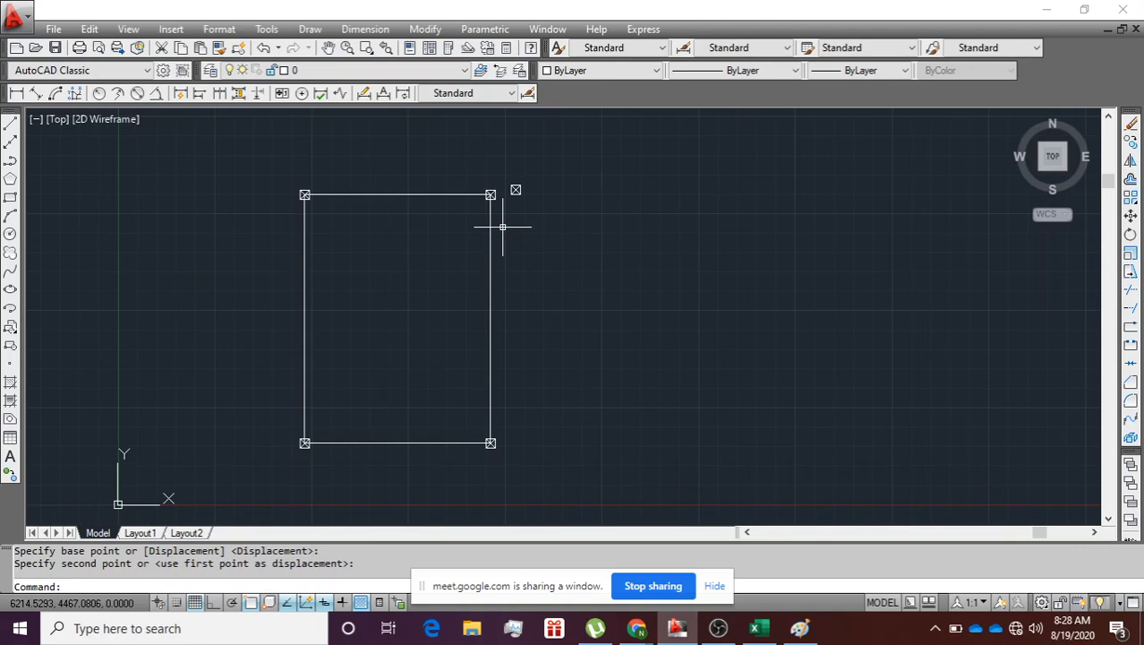
key("Escape")
scroll(333, 174, "up", 3)
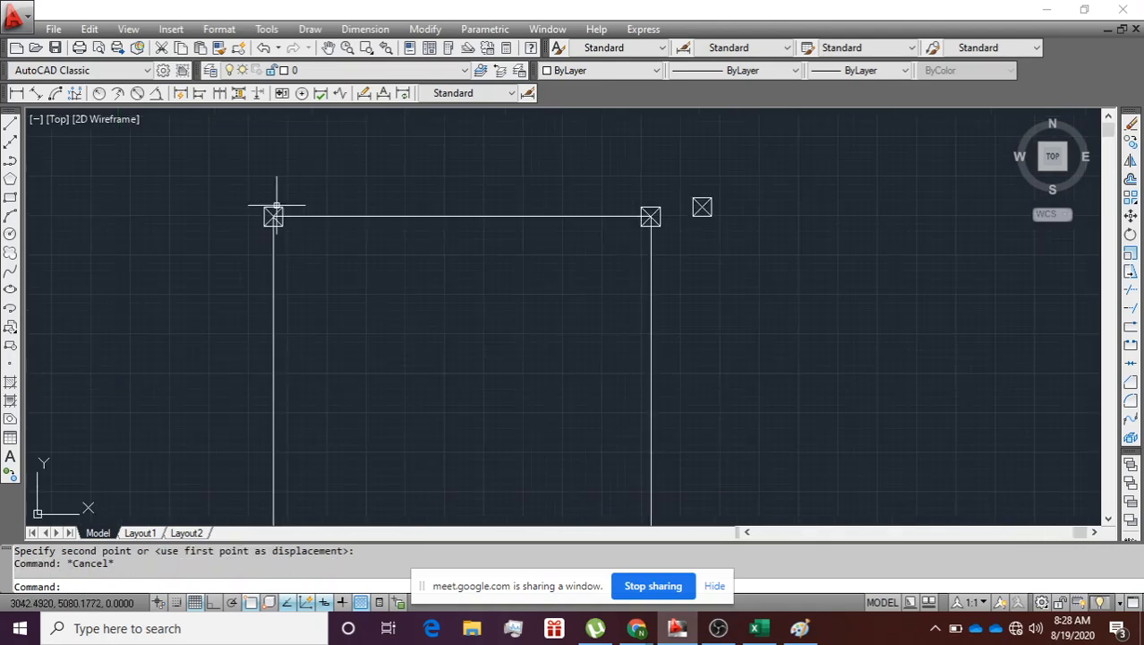
scroll(278, 213, "up", 3)
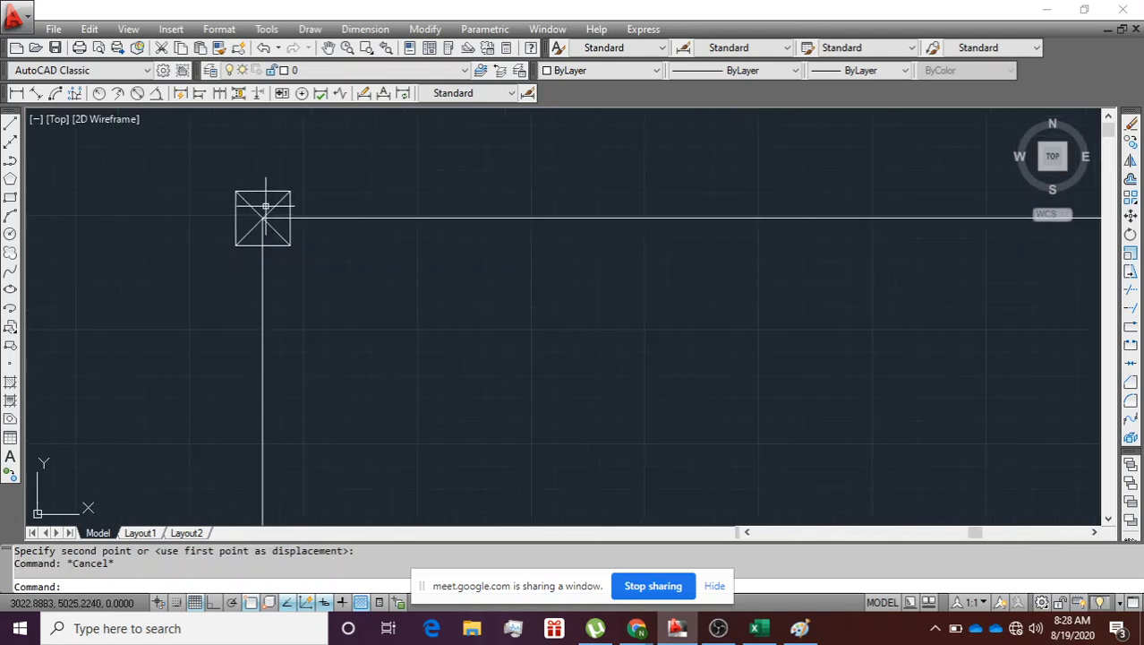
scroll(265, 204, "down", 5)
mouse_move(368, 324)
middle_mouse_down()
mouse_move(404, 261)
mouse_move(375, 317)
middle_mouse_up()
Step: Erase both diagonals of the square at the large rectangle's upper-right corner
scroll(452, 204, "up", 3)
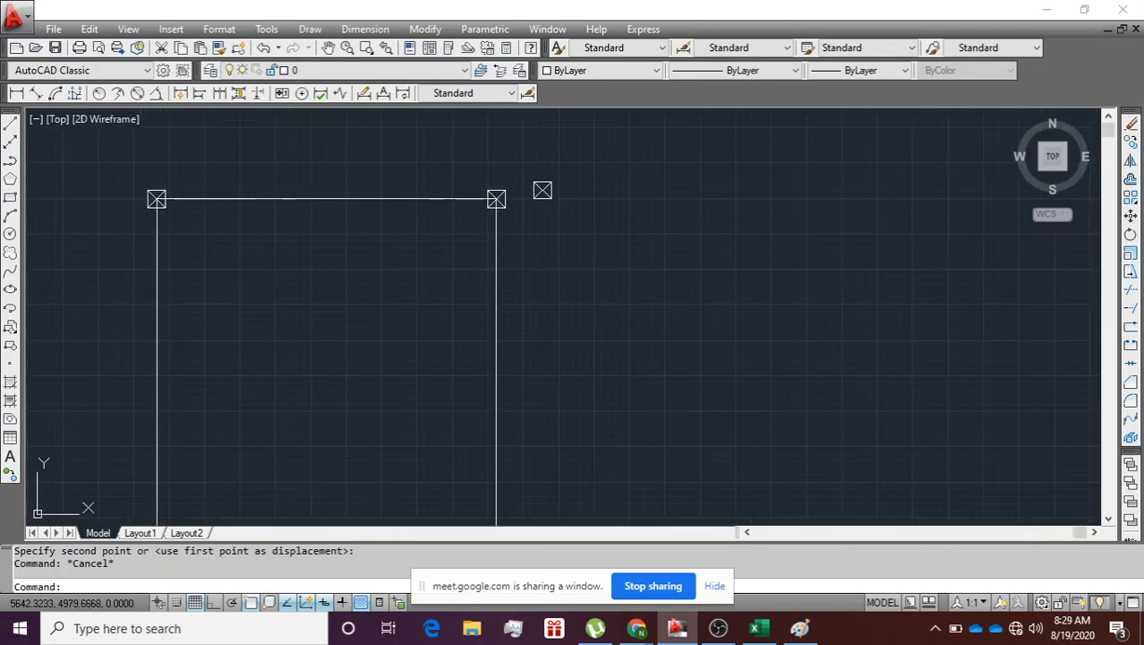
left_click(496, 198)
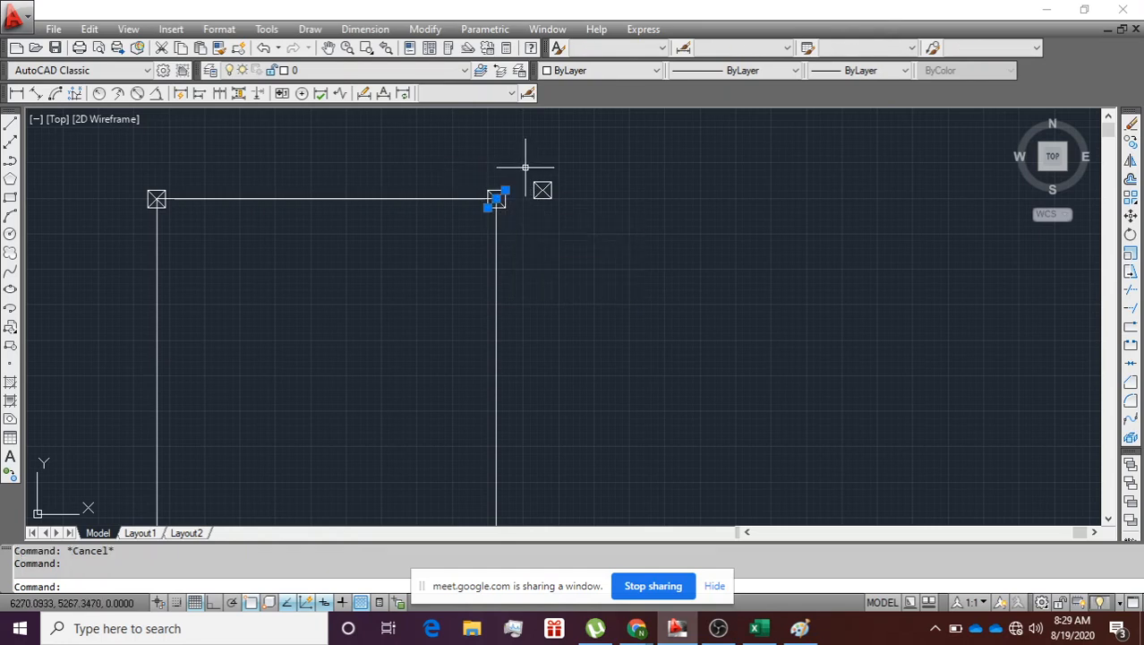
key("Delete")
scroll(499, 204, "up", 4)
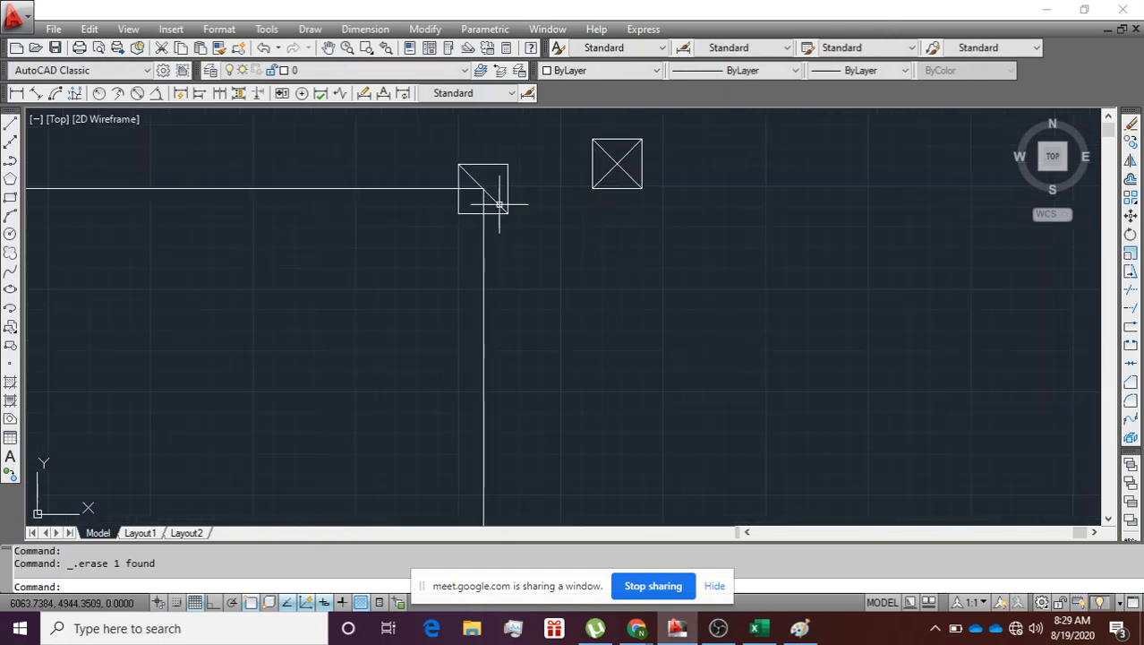
left_click(495, 200)
key("Delete")
Step: Erase both diagonals of the square at the large rectangle's upper-left corner
scroll(421, 223, "down", 4)
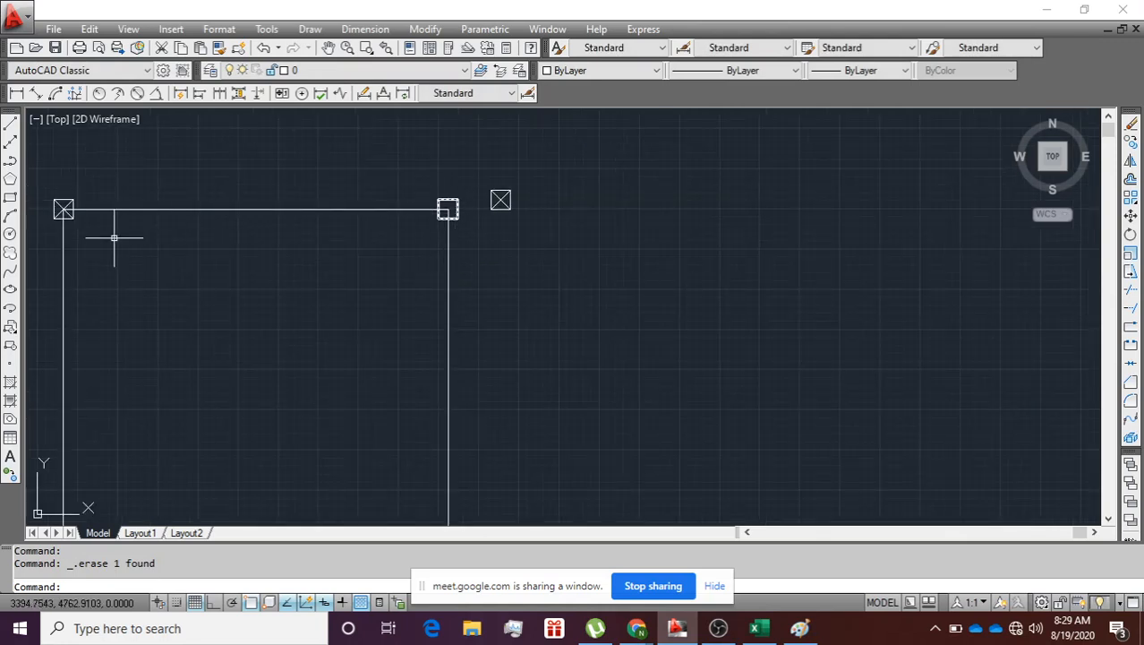
scroll(45, 201, "up", 3)
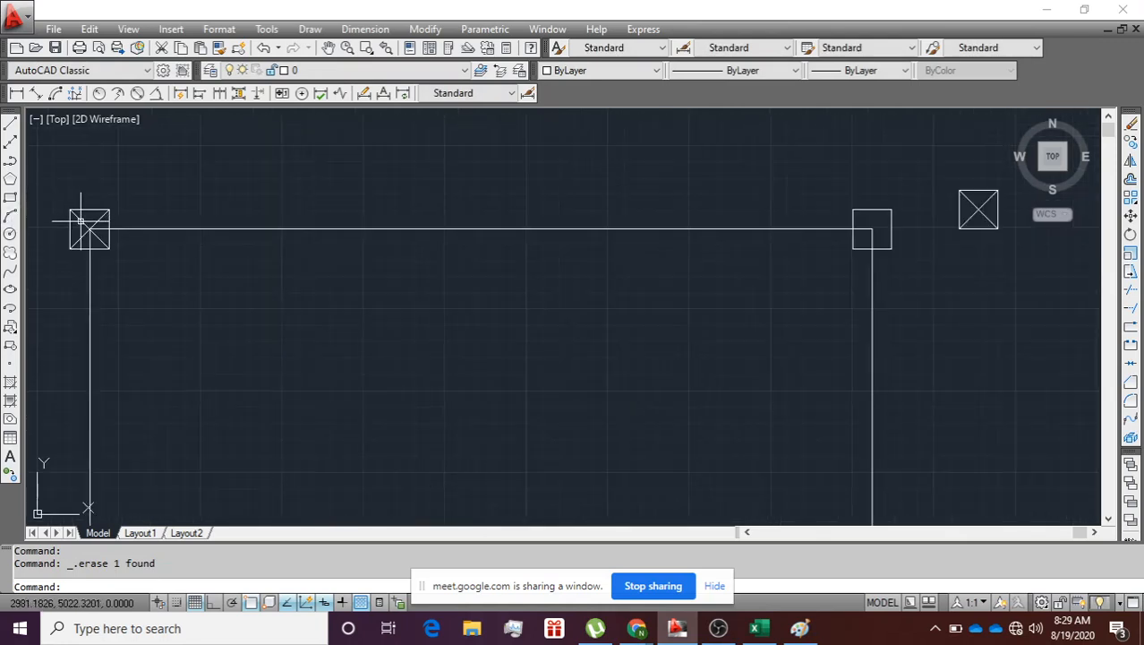
left_click(80, 219)
key("Delete")
left_click(99, 218)
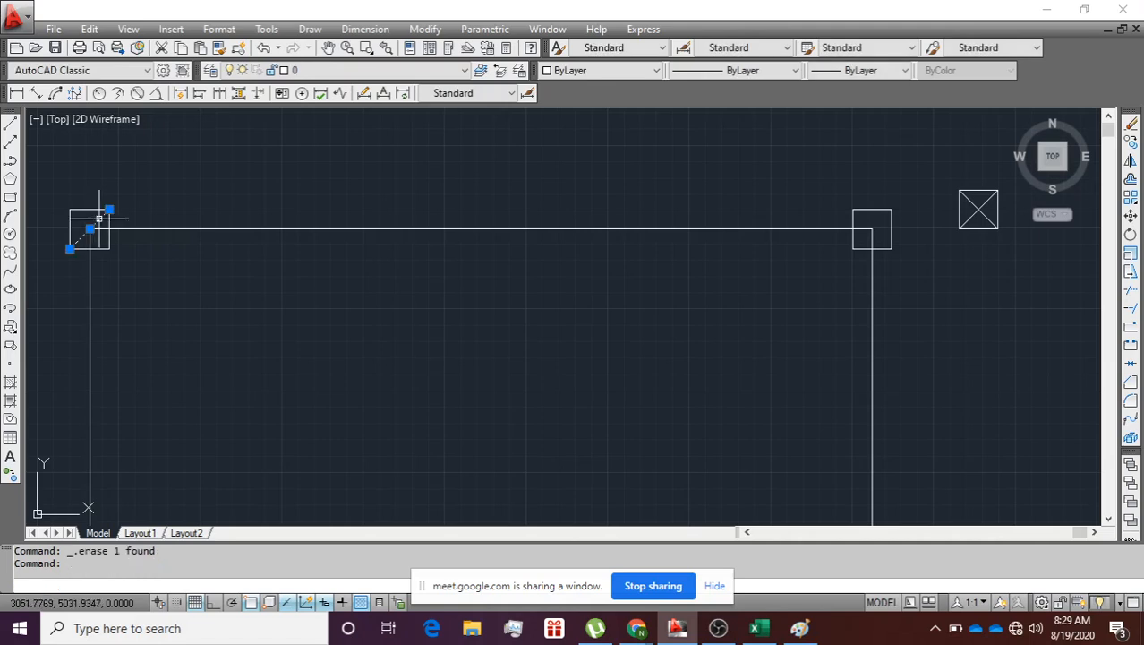
key("Escape")
Step: Erase the diagonals of the two squares at the large rectangle's lower-left and lower-right corners
scroll(100, 219, "down", 5)
scroll(188, 322, "up", 2)
middle_click_drag(183, 340, 270, 204)
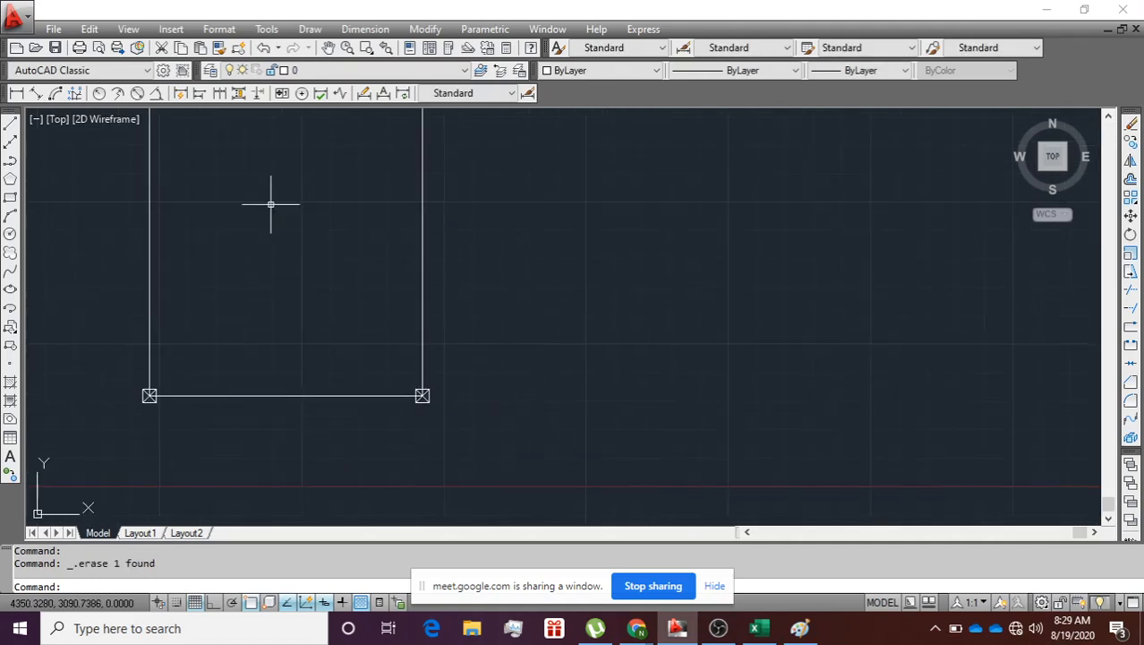
scroll(154, 359, "up", 4)
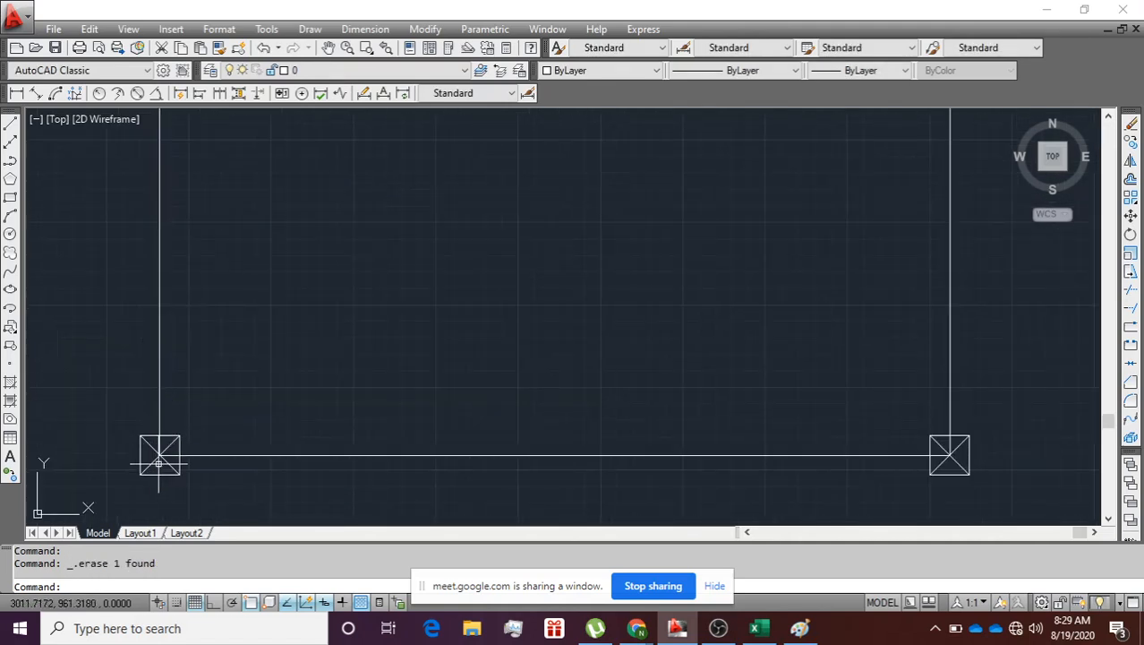
left_click(159, 456)
key("Delete")
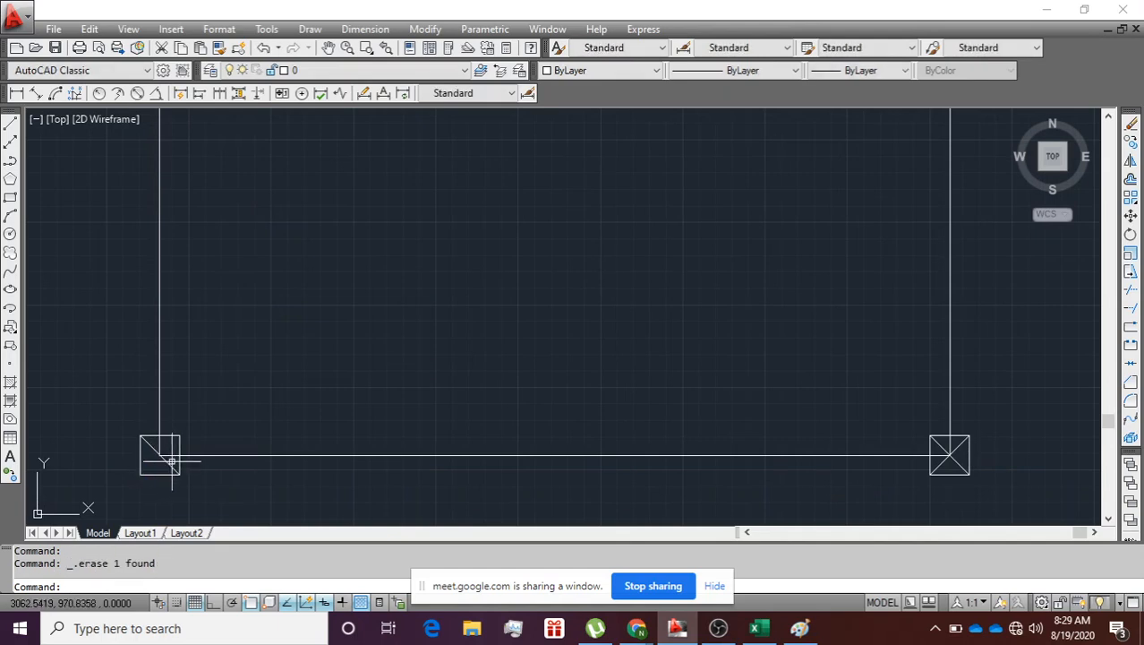
left_click(166, 460)
key("Delete")
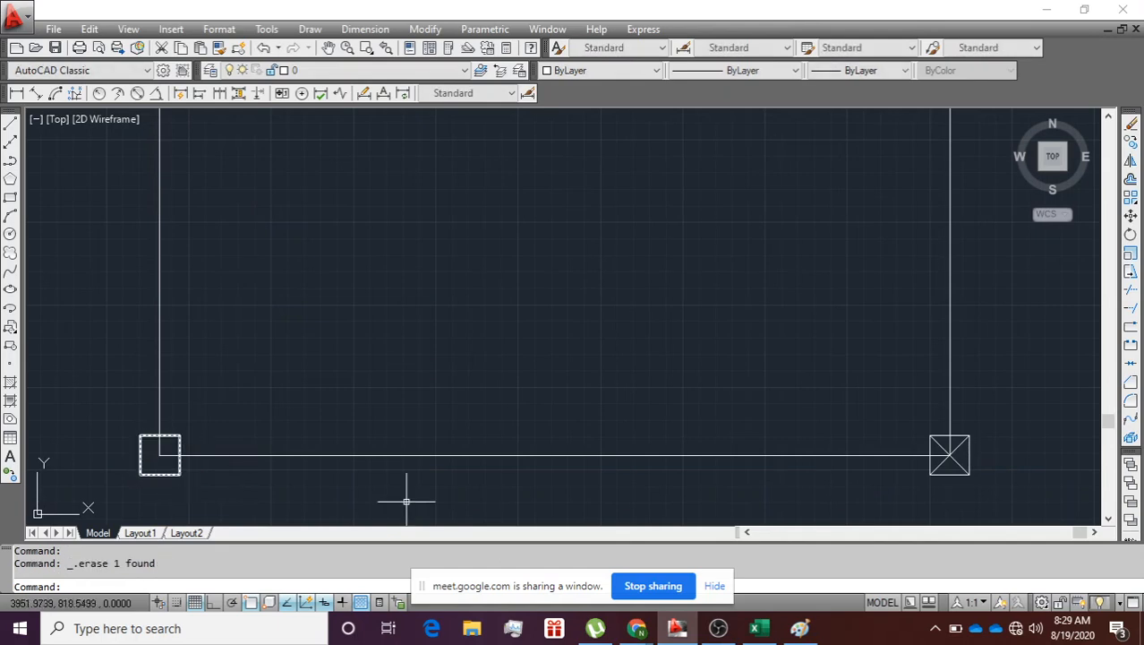
left_click(961, 467)
key("Delete")
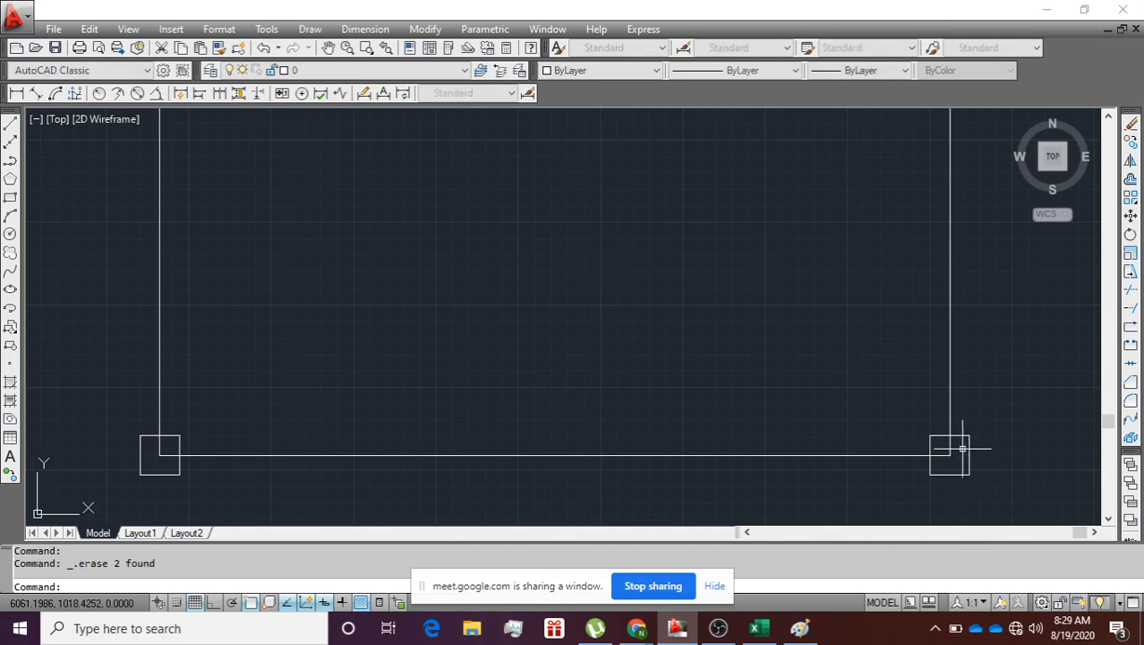
Step: Erase the plain squares at the large rectangle's upper-left and upper-right corners
scroll(982, 461, "down", 4)
mouse_move(982, 459)
middle_mouse_down()
mouse_move(978, 395)
mouse_move(796, 383)
middle_mouse_up()
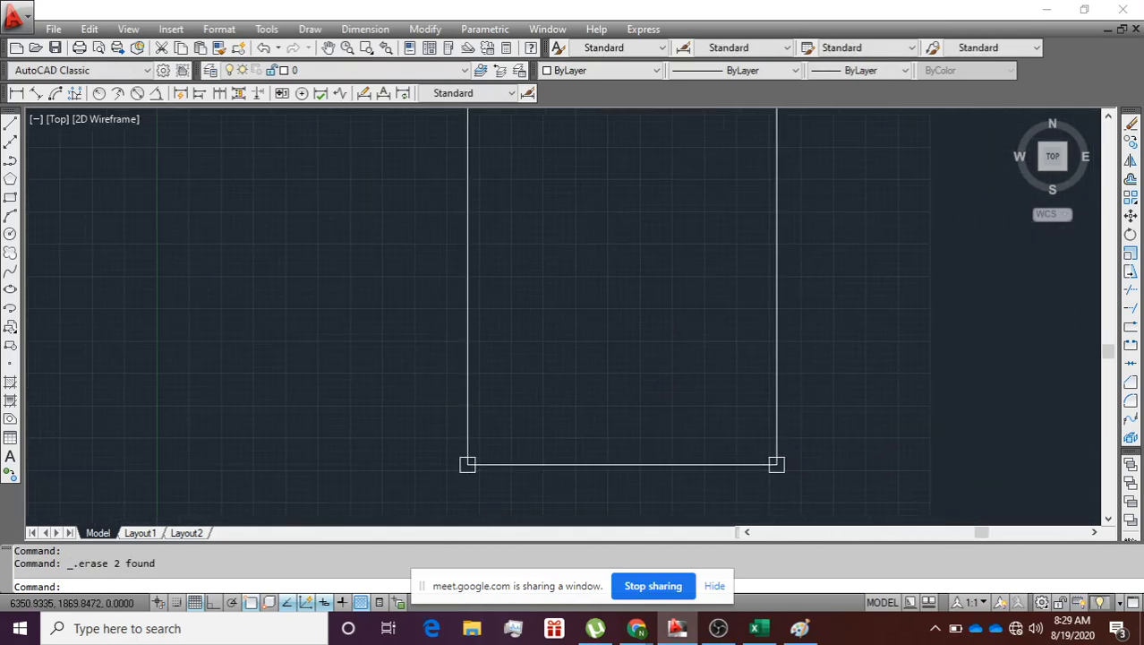
scroll(812, 373, "down", 2)
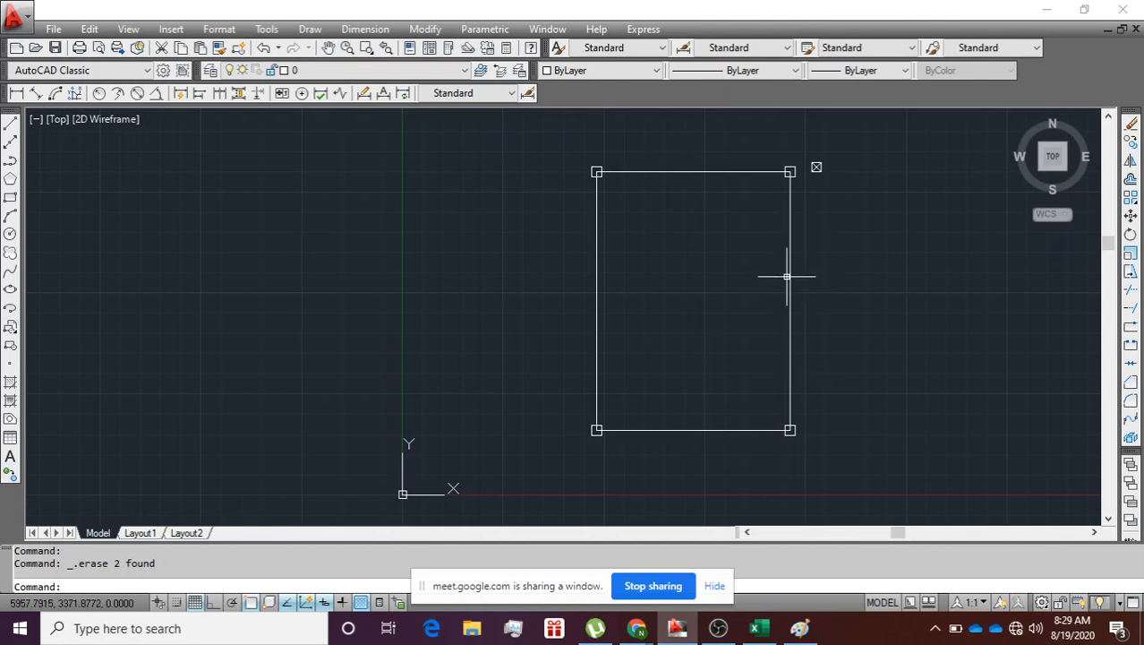
scroll(617, 145, "up", 2)
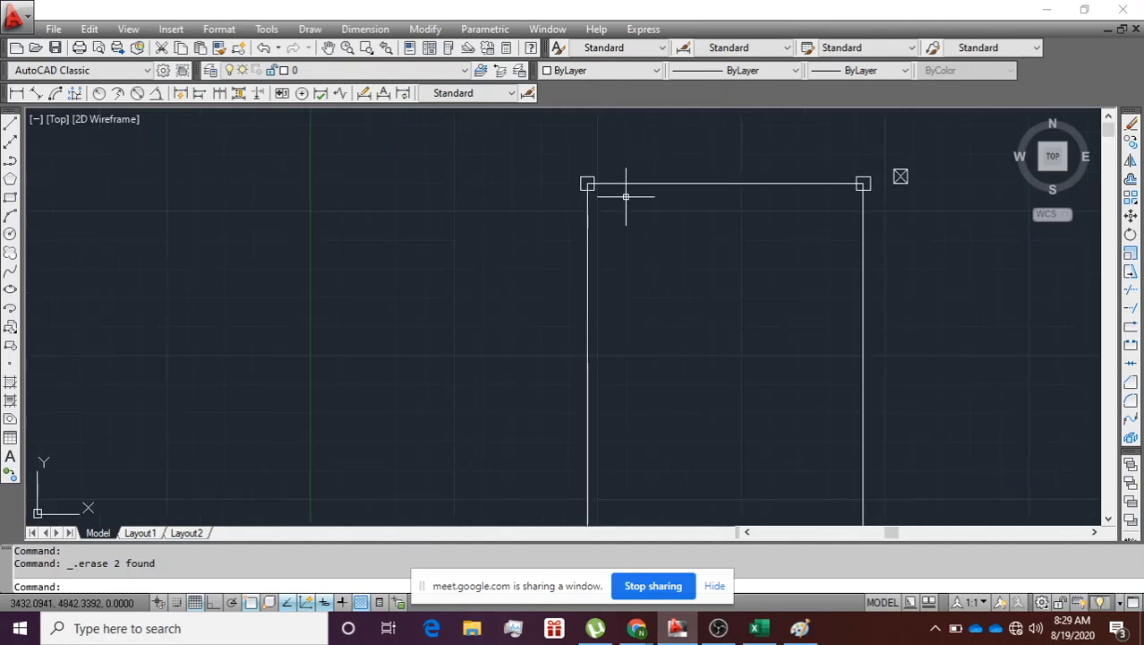
scroll(626, 196, "down", 2)
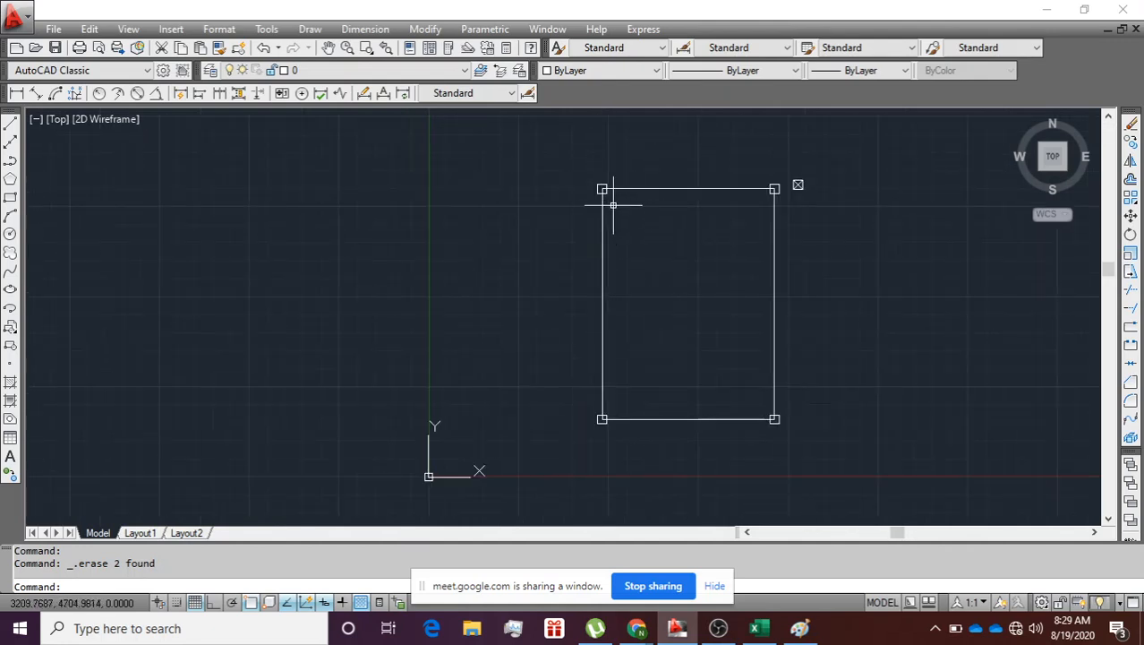
left_click(590, 168)
left_click(623, 216)
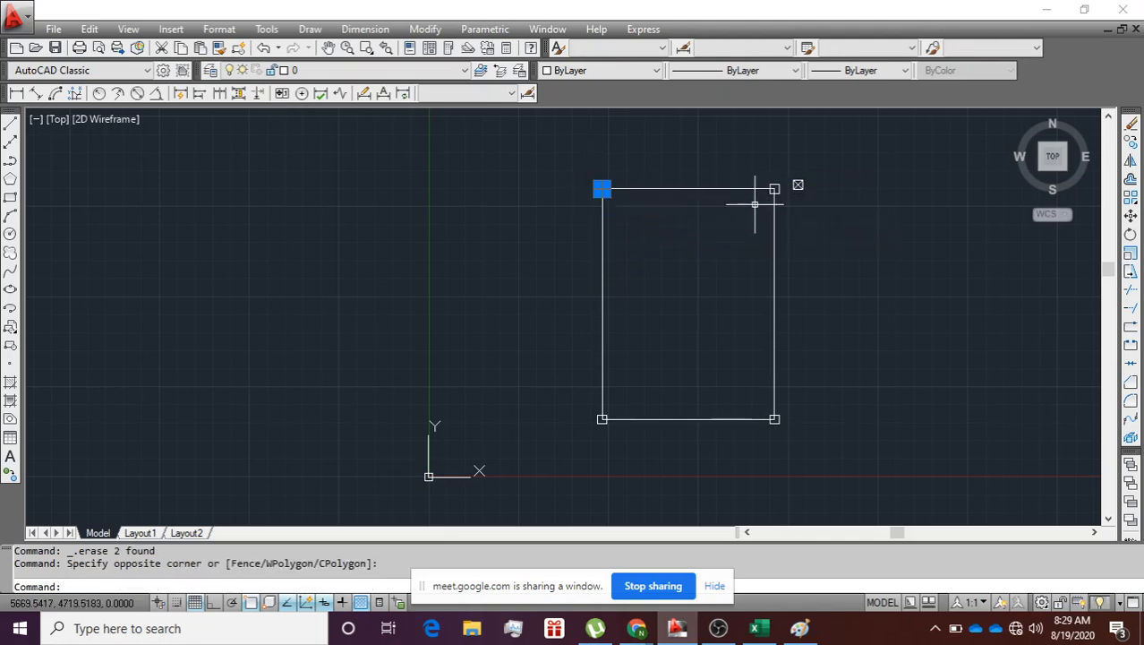
key("Delete")
left_click(756, 165)
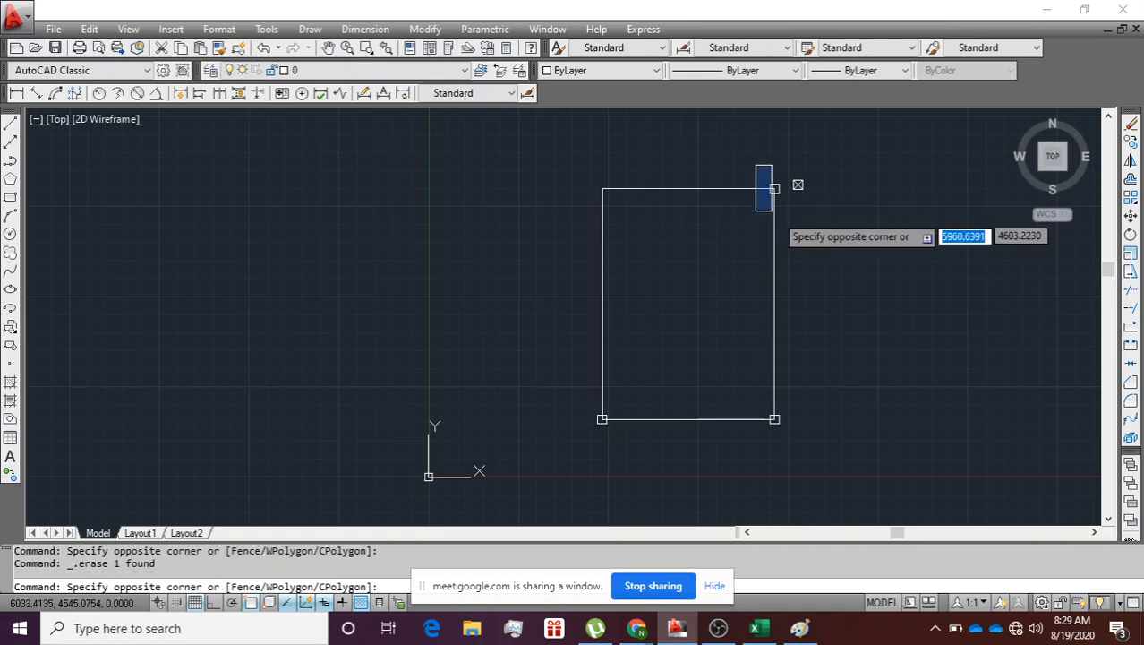
left_click(773, 218)
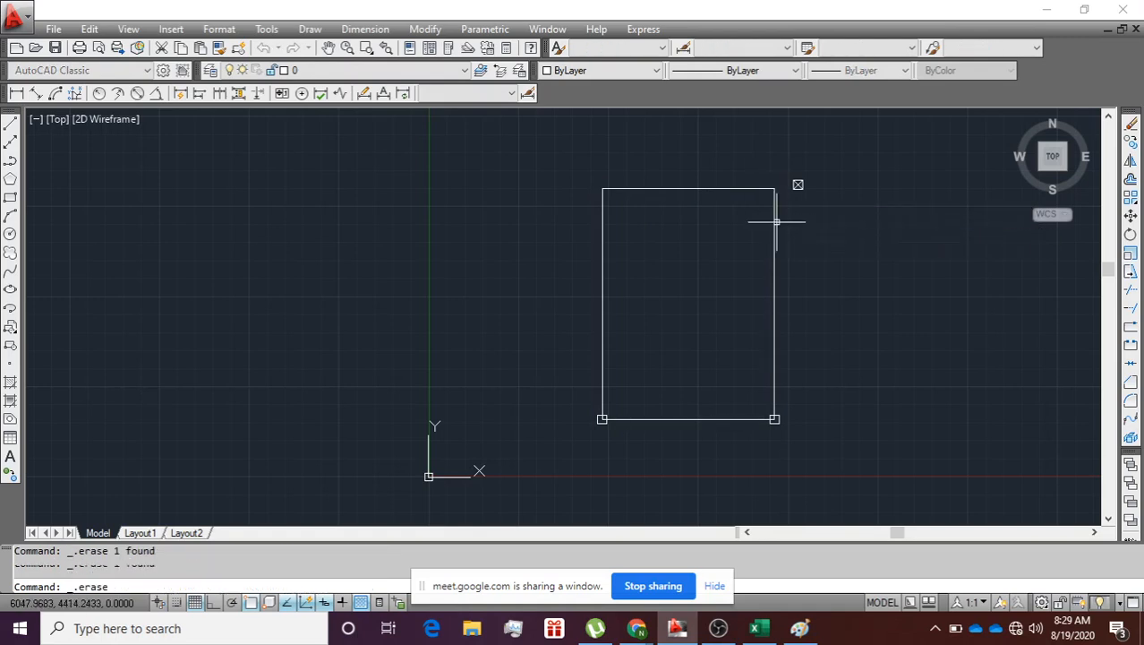
Step: Erase the plain square at the large rectangle's lower-right corner
left_click(758, 410)
left_click(793, 436)
key("Delete")
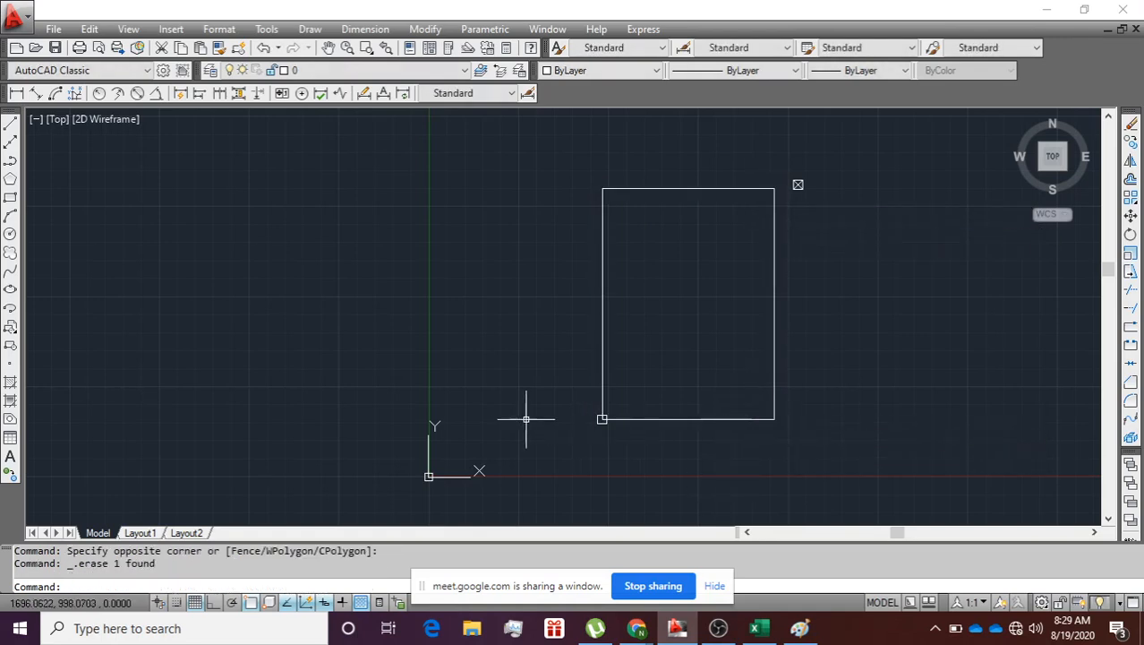
Step: Erase the plain square at the large rectangle's lower-left corner
left_click(589, 400)
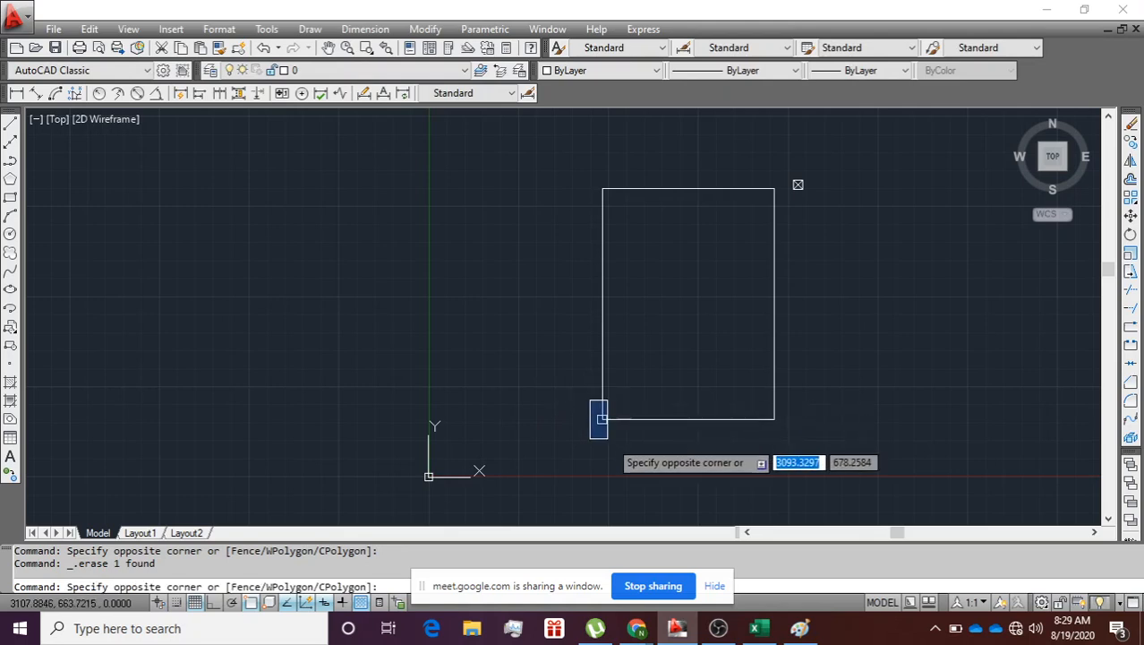
left_click(609, 438)
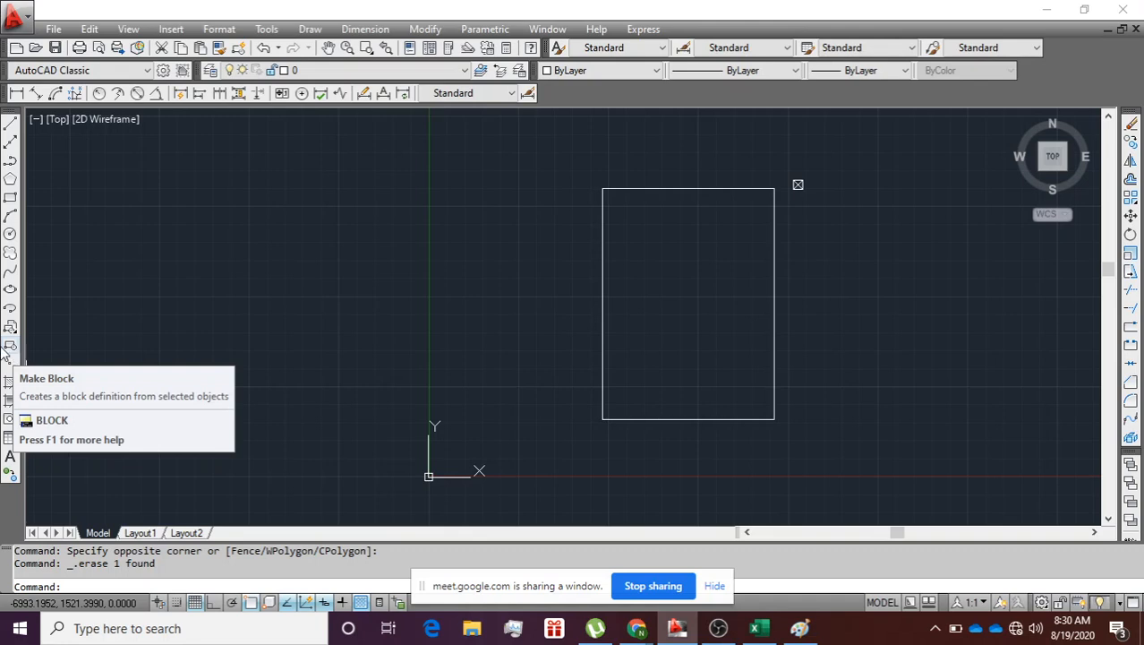
left_click(300, 224)
left_click(355, 197)
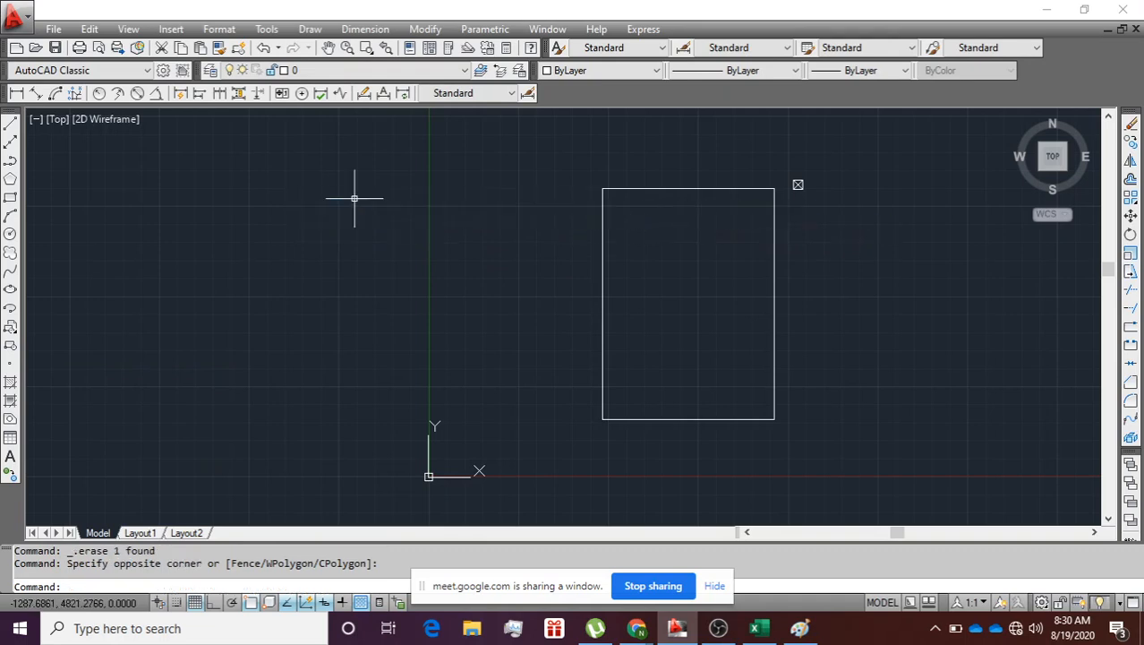
Step: Define the crossed square outside the large rectangle as a block named "Kolom 15-15" with its base point at the crossing of the diagonals
scroll(866, 207, "up", 4)
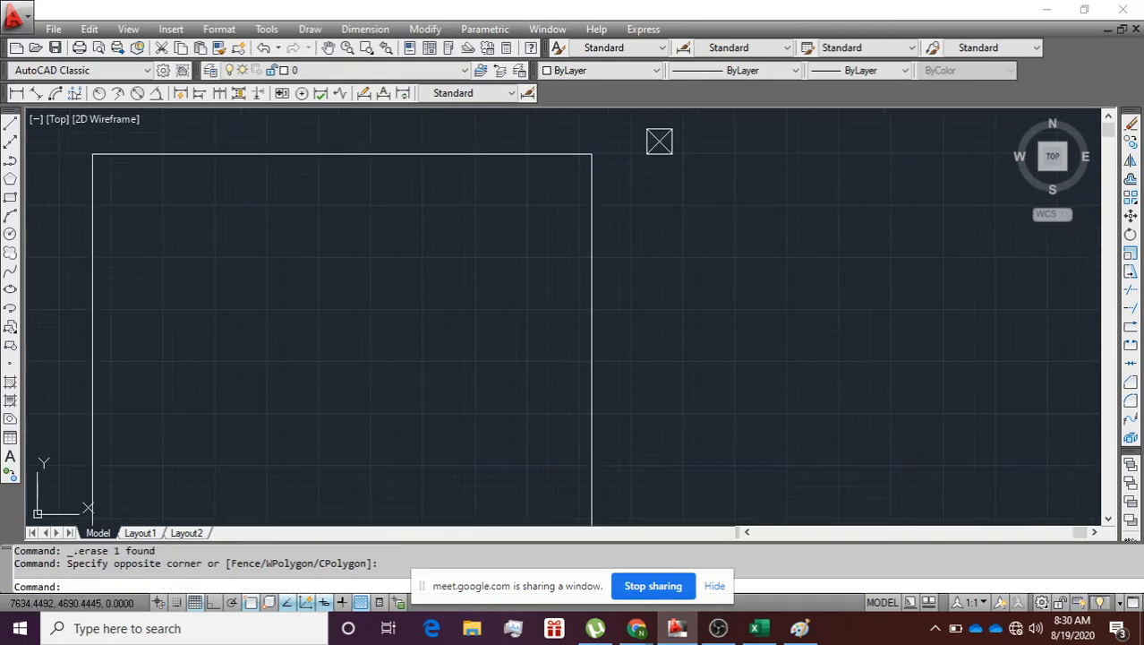
left_click(736, 190)
left_click(636, 125)
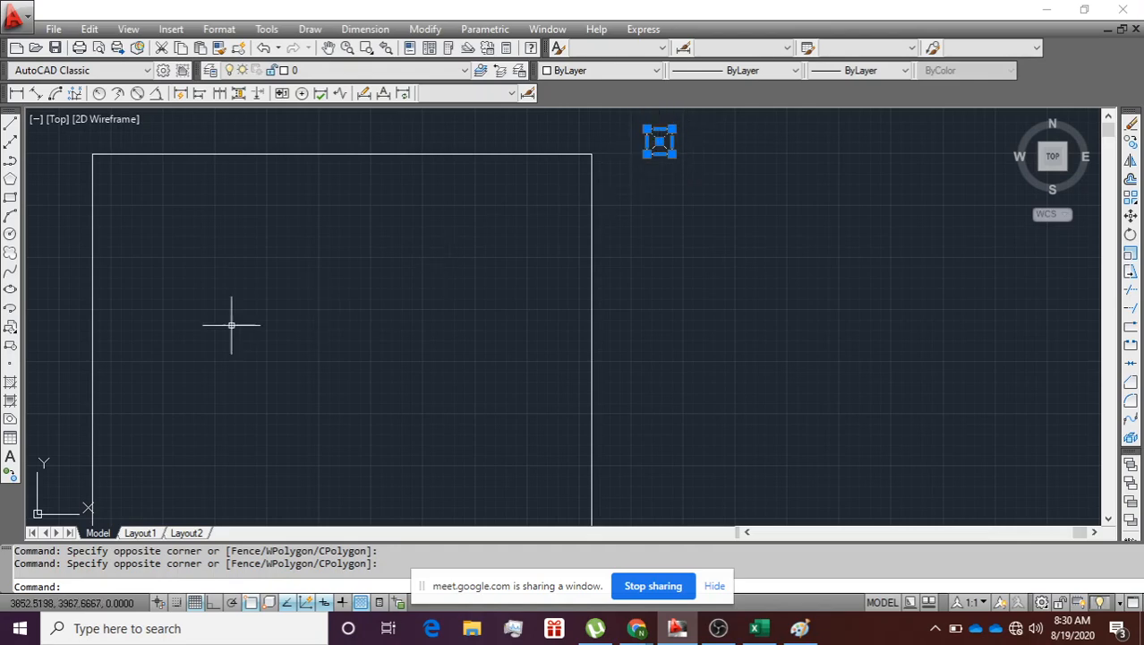
left_click(11, 348)
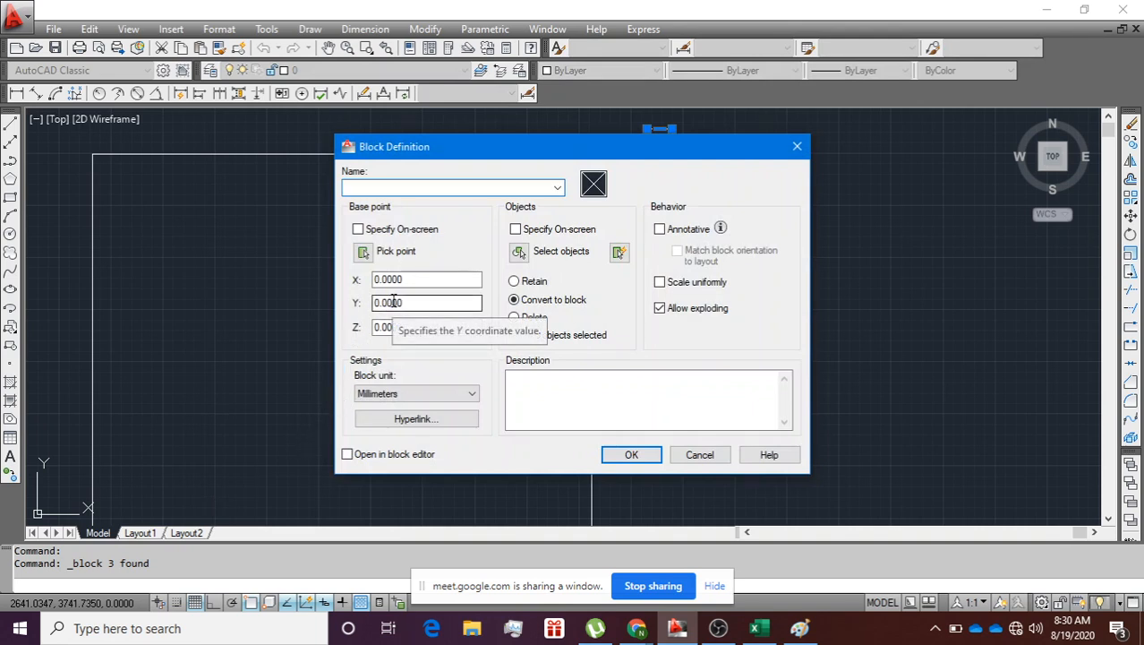
type("a")
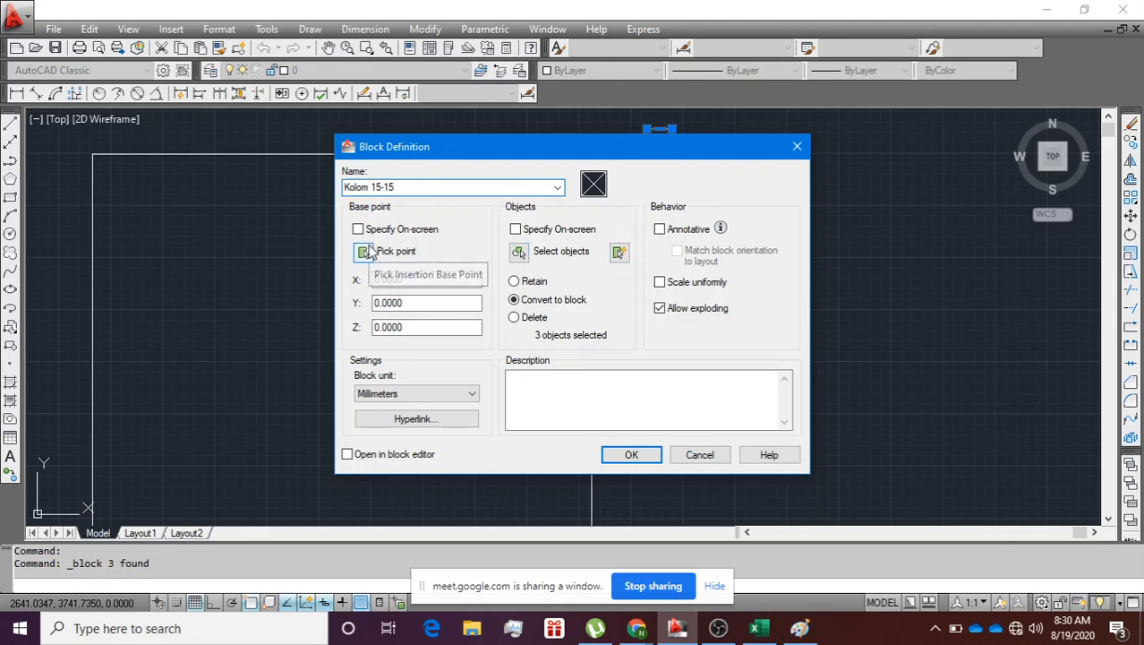
left_click(367, 252)
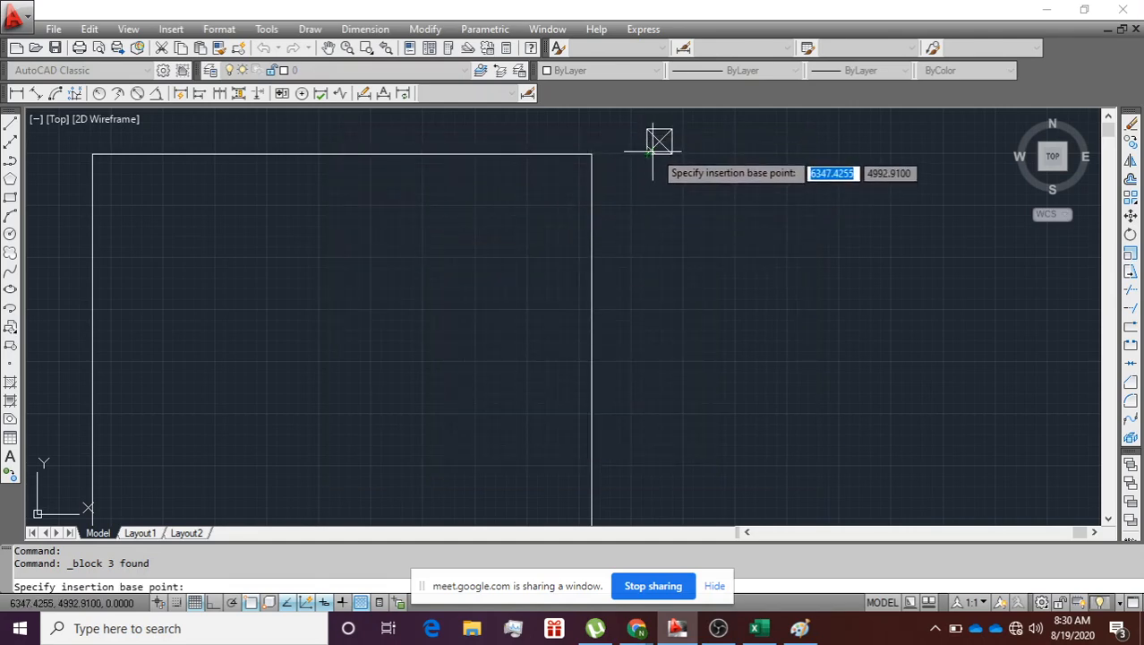
left_click(659, 140)
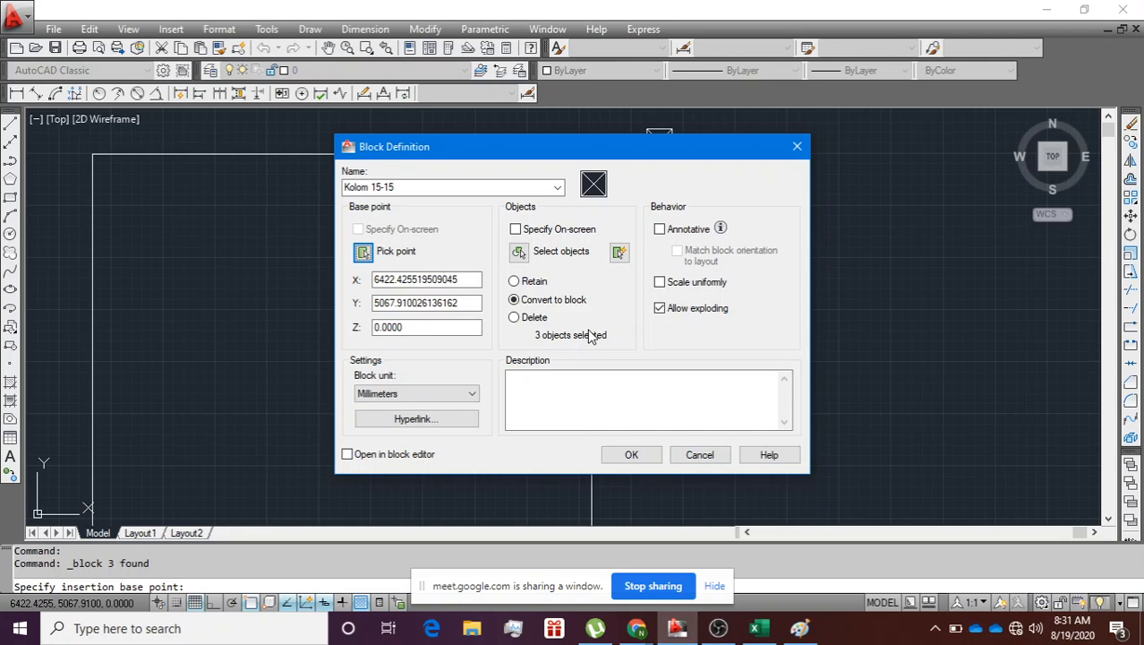
left_click(631, 454)
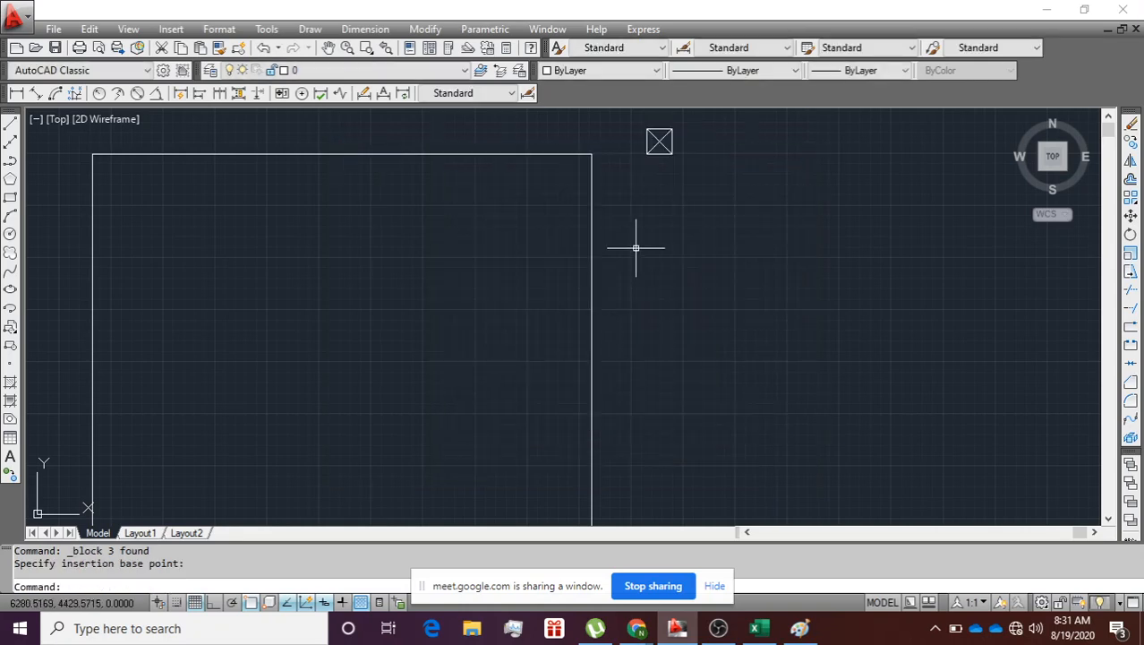
Step: Open the Kolom 15-15 block in the block editor to examine its geometry, and close the editor without editing it
left_click(659, 141)
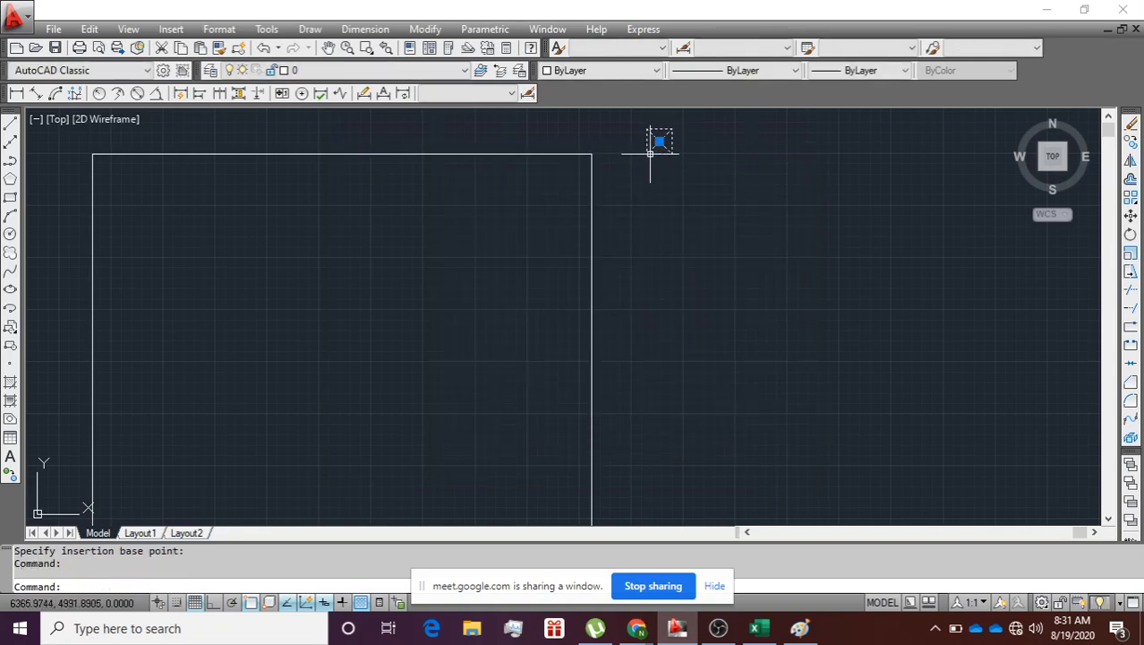
scroll(664, 123, "up", 3)
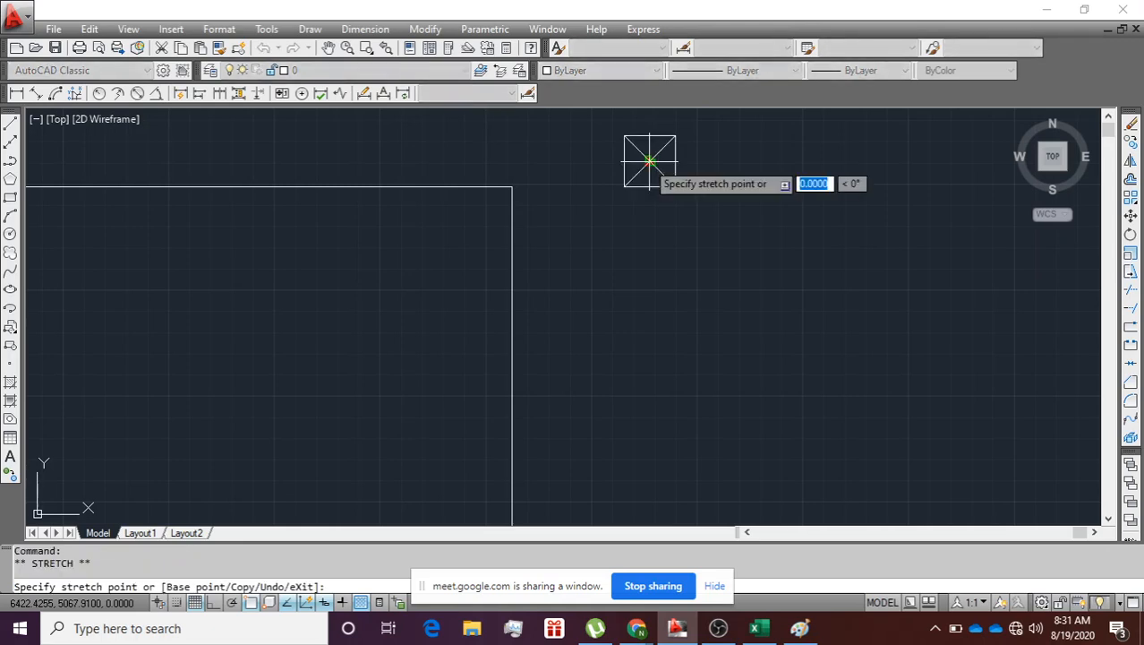
left_click(649, 208)
double_click(674, 187)
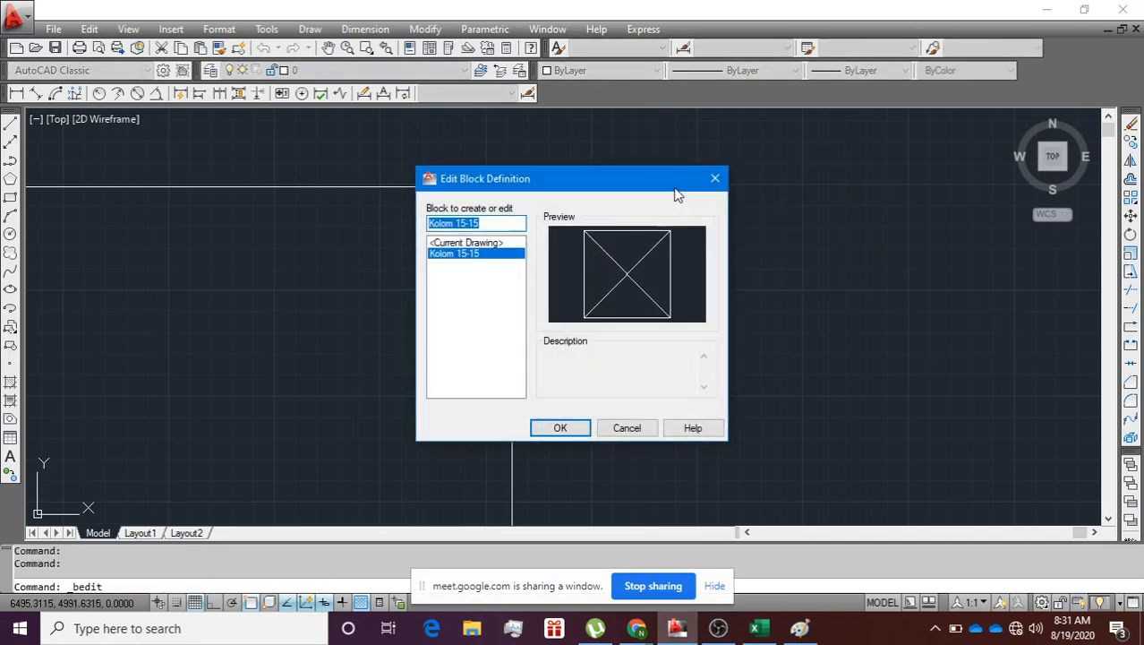
left_click(556, 433)
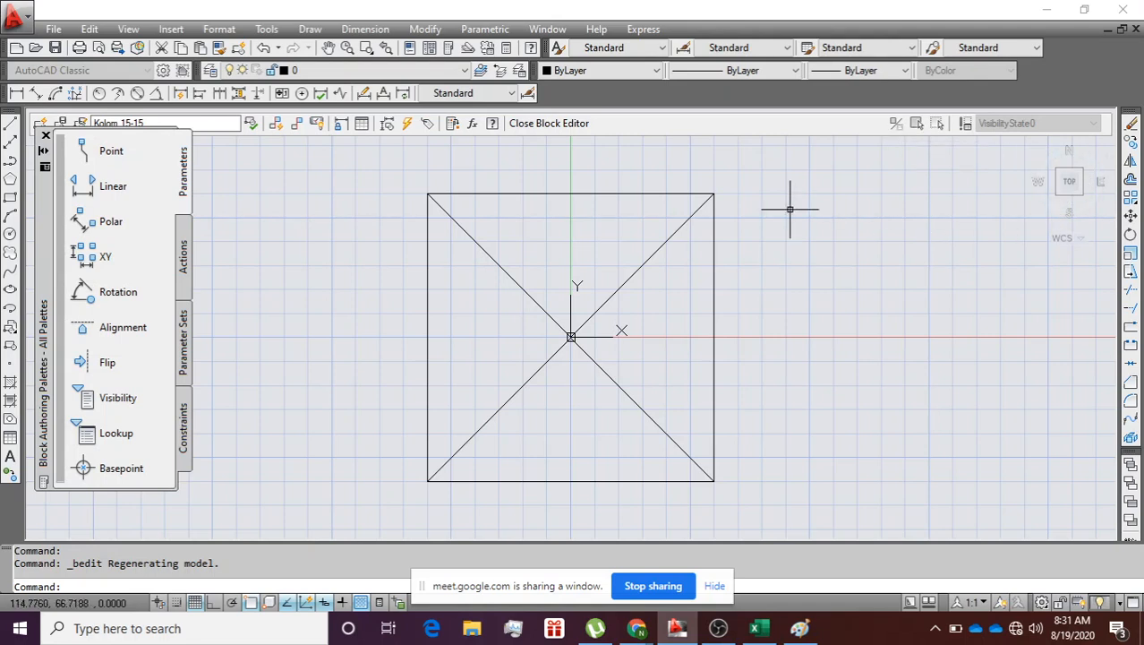
left_click(1135, 30)
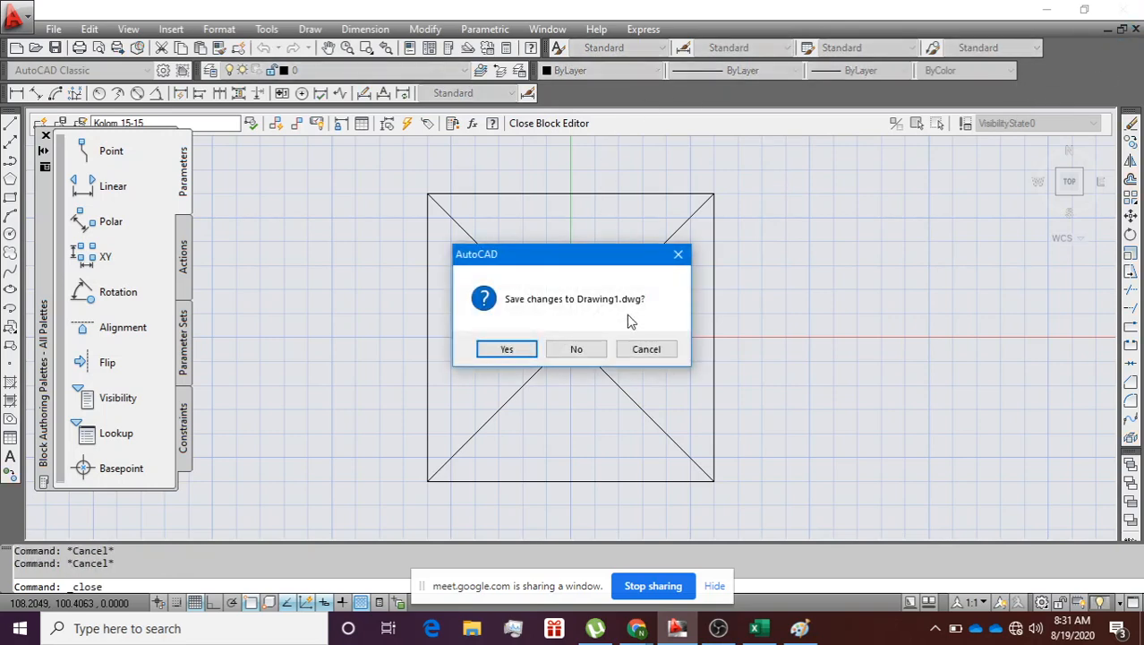
left_click(635, 351)
left_click(548, 124)
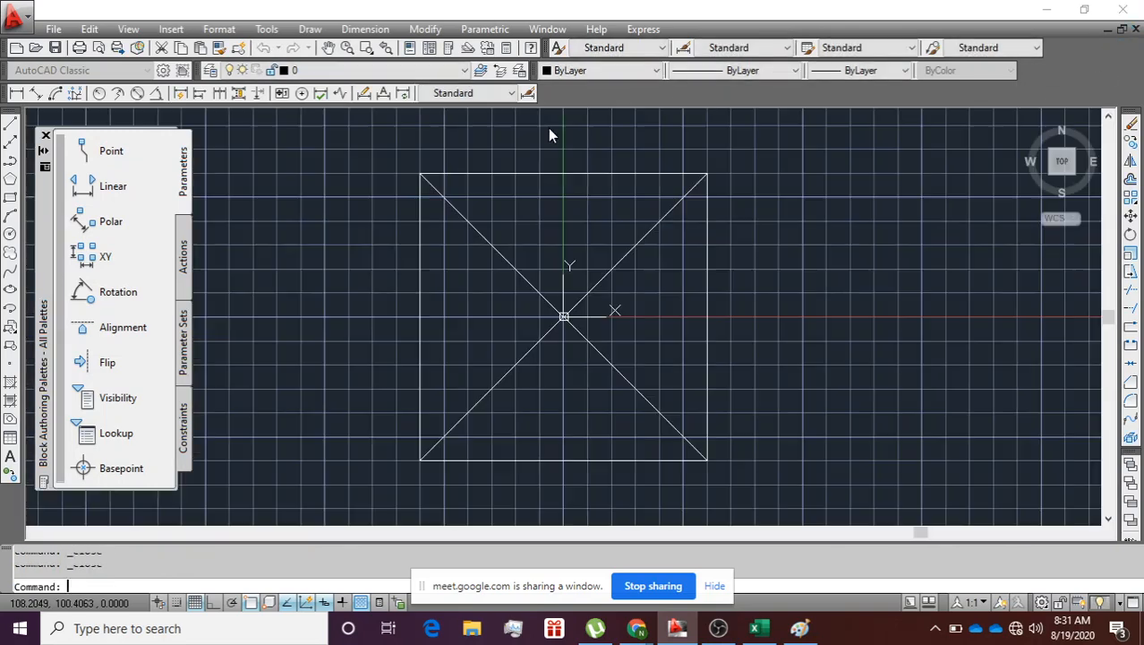
Step: Copy the Kolom 15-15 block from its centre onto the large rectangle's upper-right and upper-left corners
scroll(631, 229, "down", 4)
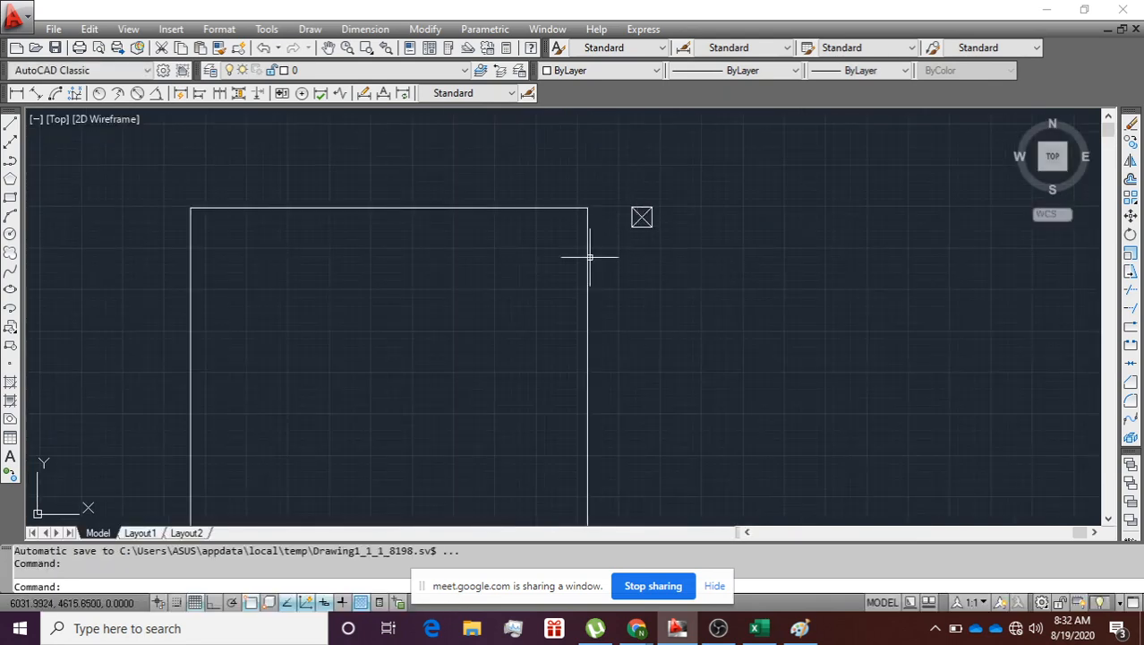
middle_click_drag(410, 269, 429, 219)
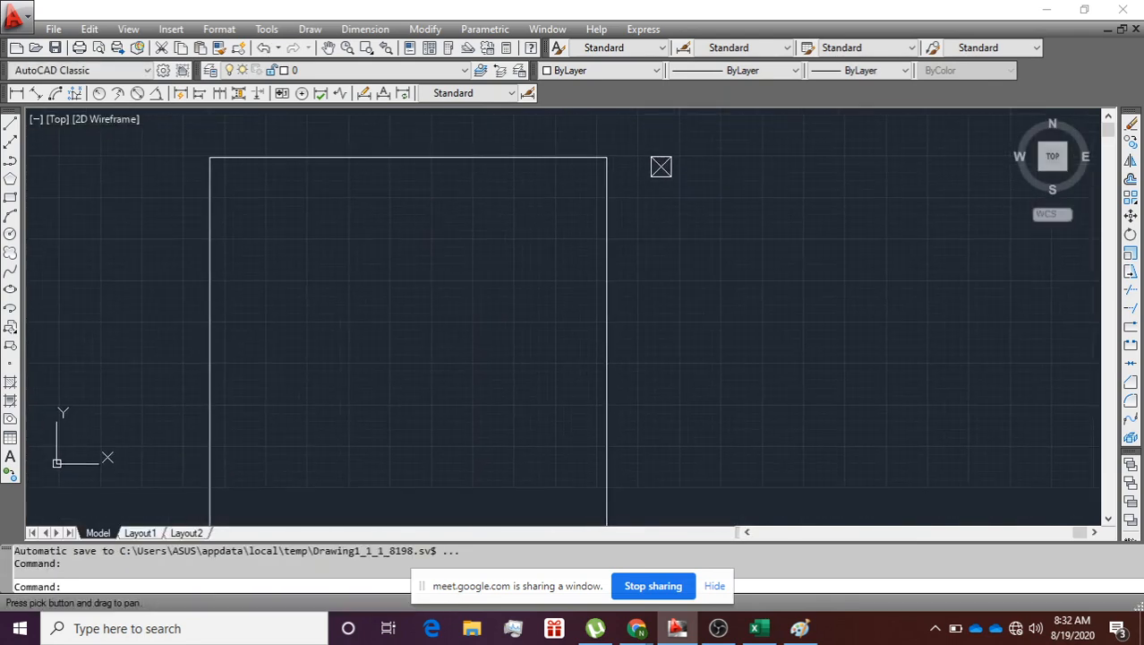
left_click(687, 225)
left_click(645, 147)
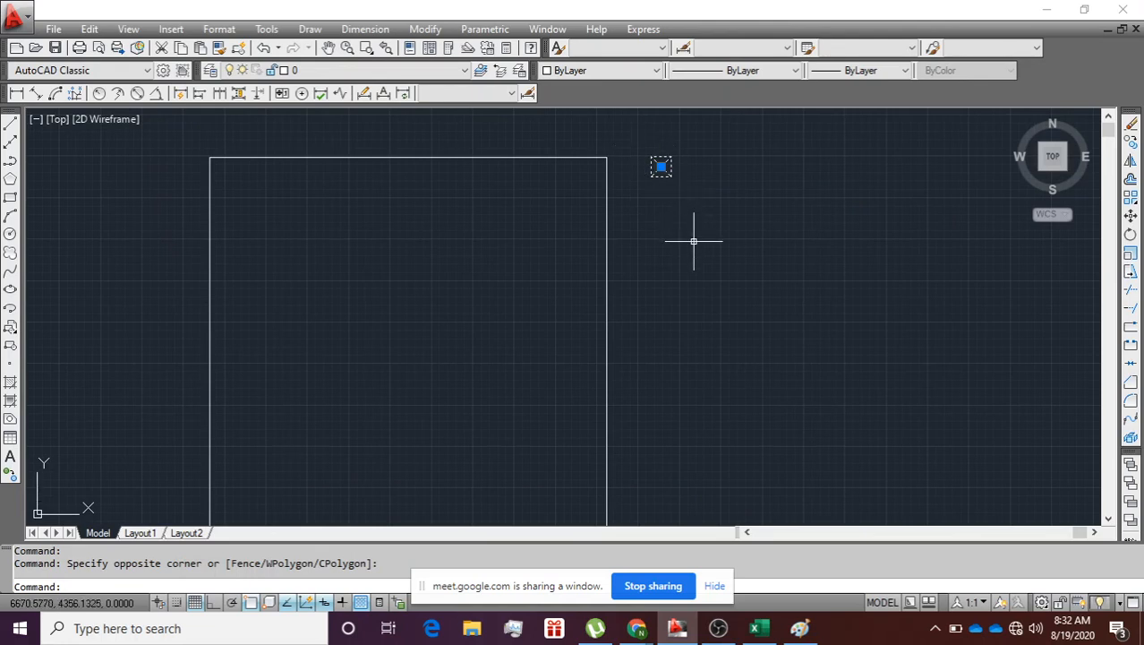
type("co")
key("Return")
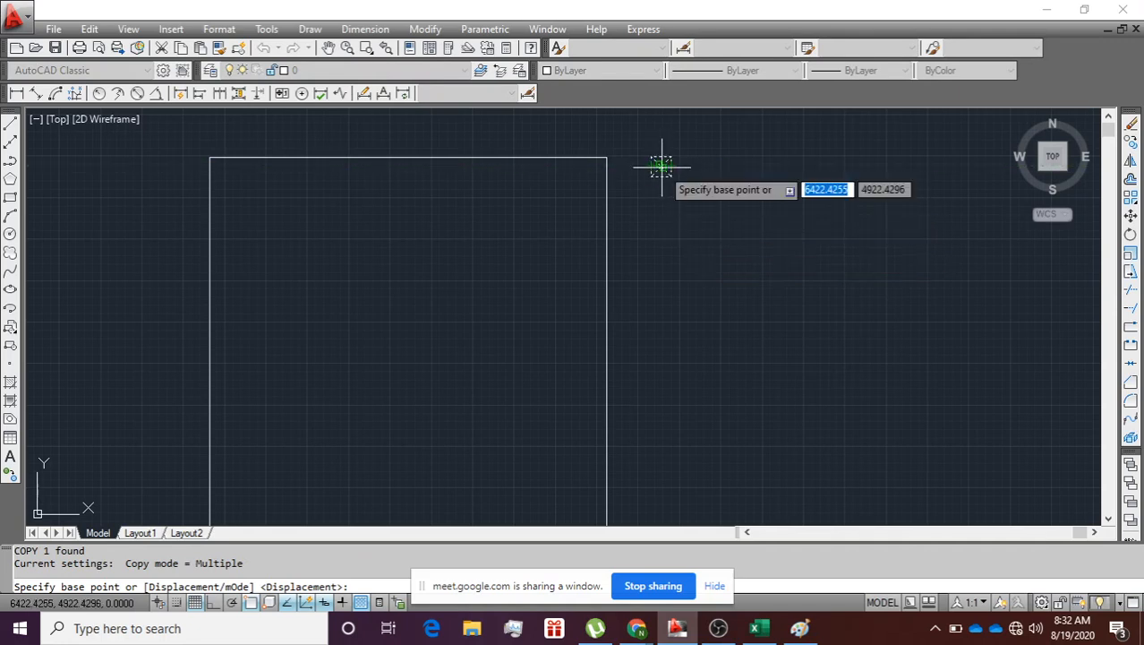
scroll(661, 165, "up", 5)
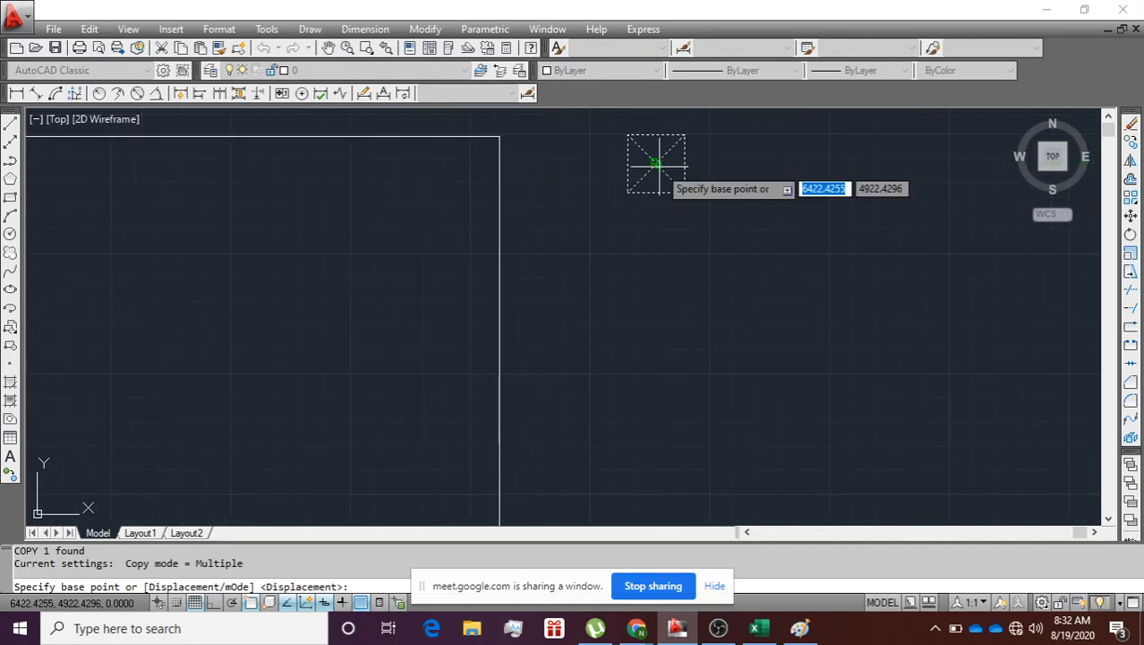
scroll(657, 164, "up", 3)
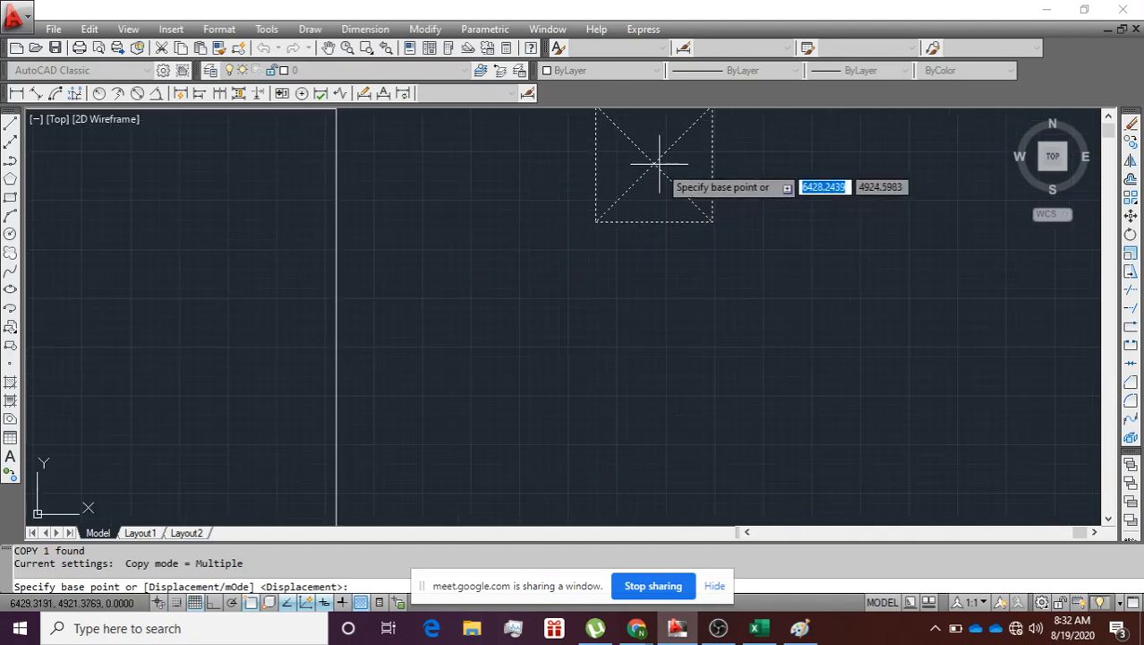
left_click(653, 165)
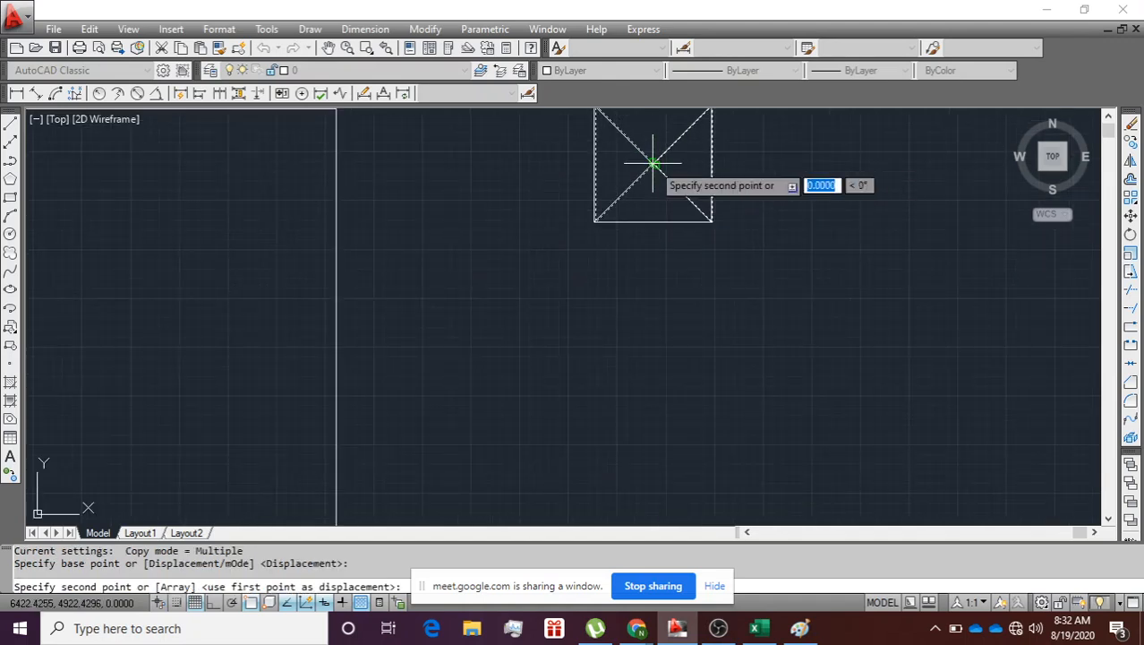
scroll(550, 186, "down", 4)
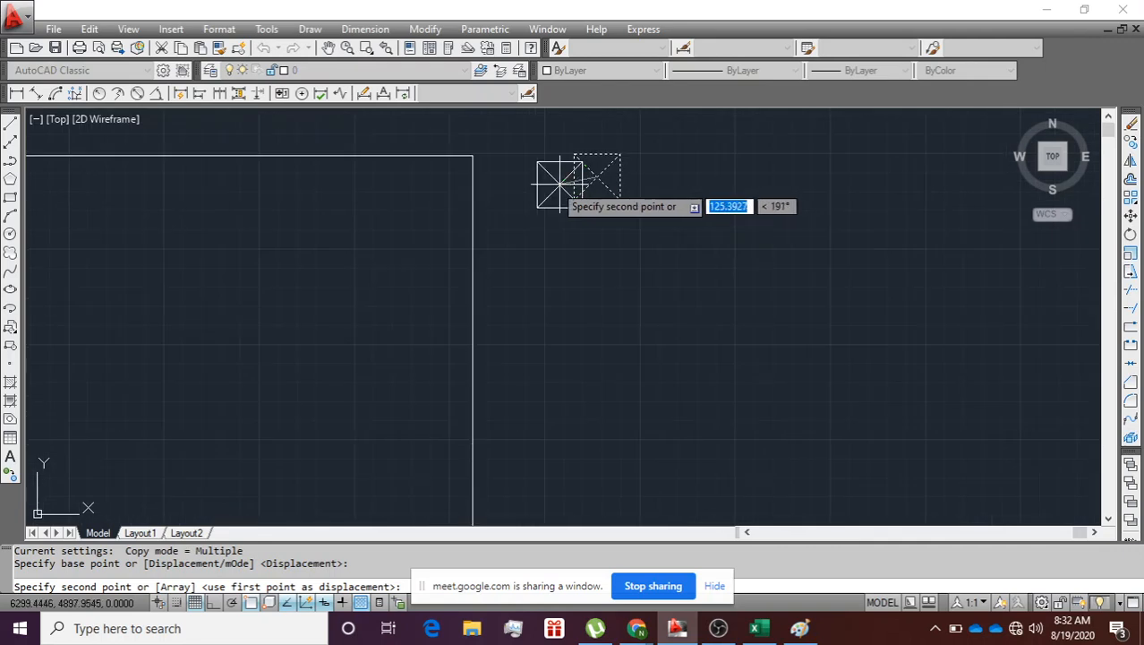
left_click(473, 156)
scroll(473, 223, "down", 3)
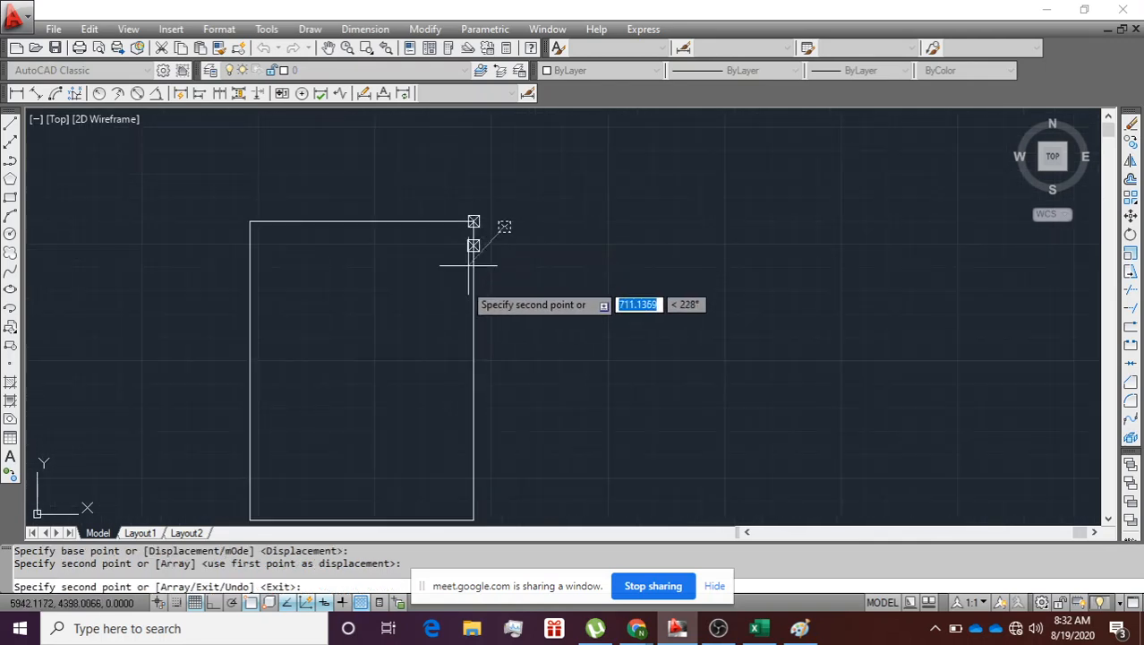
left_click(250, 221)
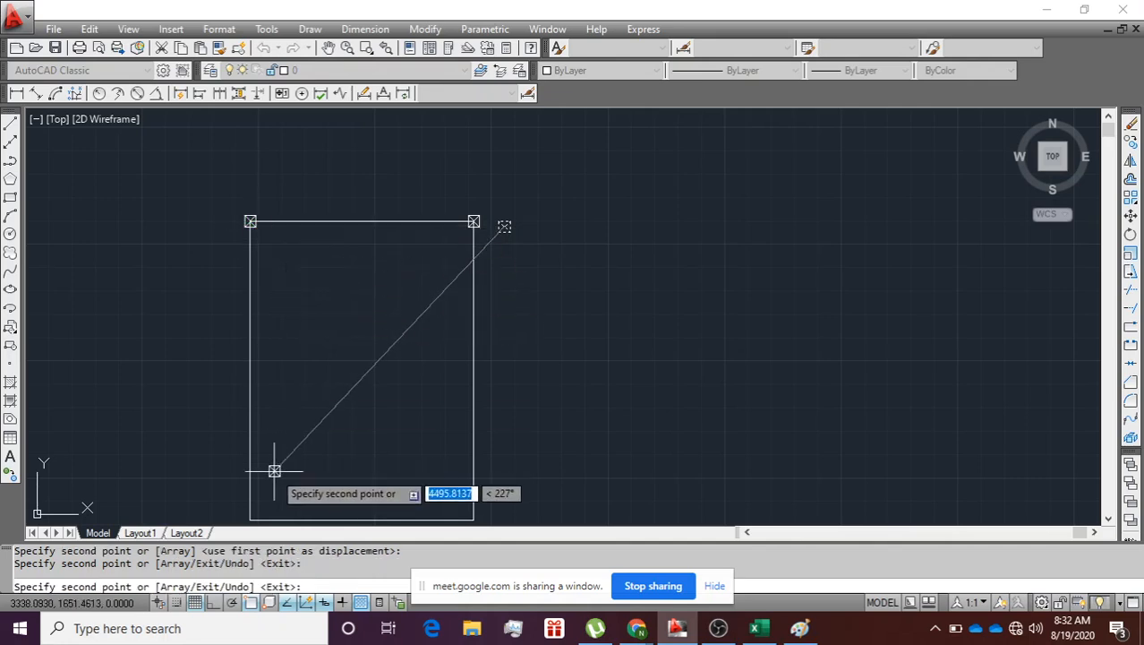
Step: Place further copies of the block on the large rectangle's lower-left and lower-right corners and end the copying
middle_click_drag(272, 467, 298, 408)
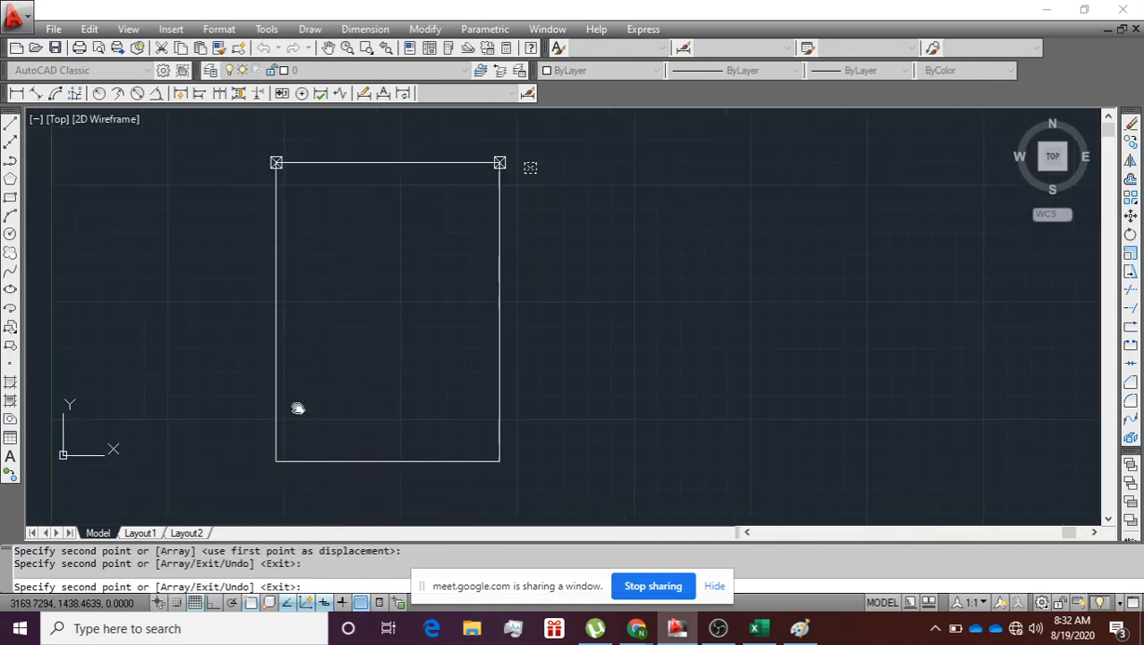
scroll(302, 394, "up", 3)
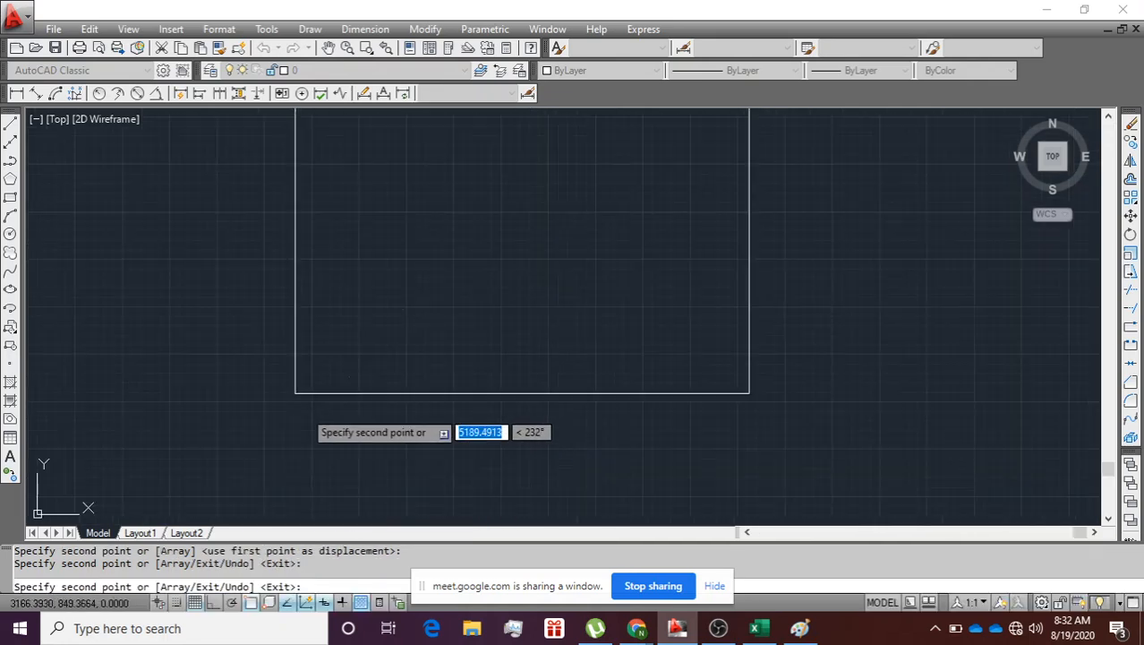
left_click(293, 392)
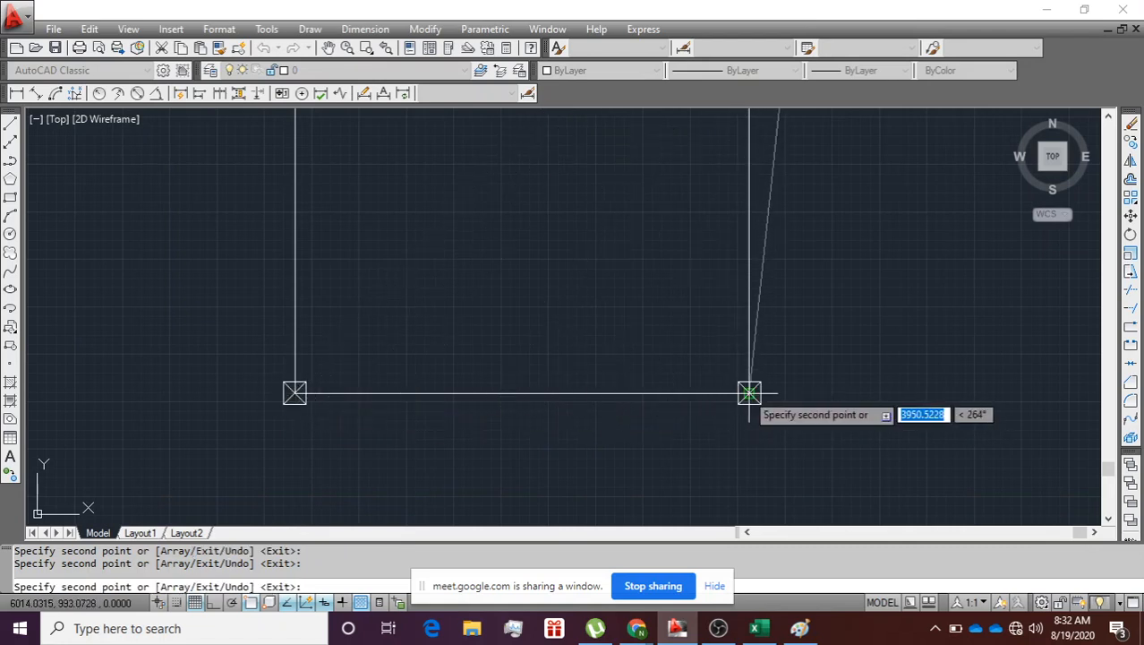
scroll(844, 276, "down", 5)
middle_click_drag(844, 275, 762, 364)
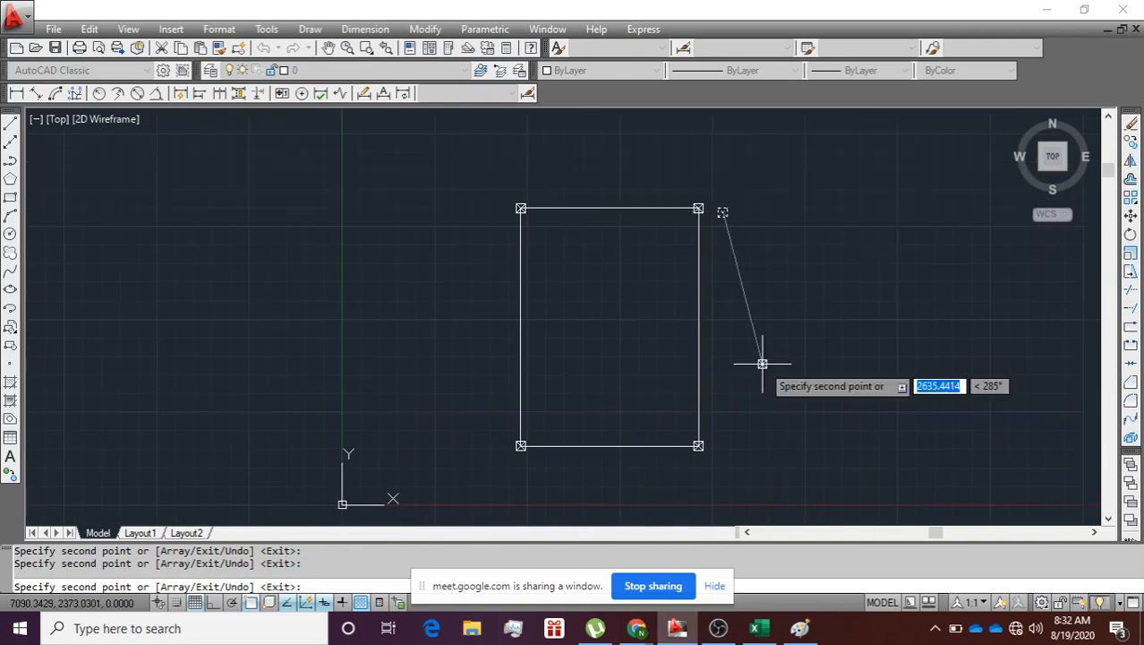
key("Escape")
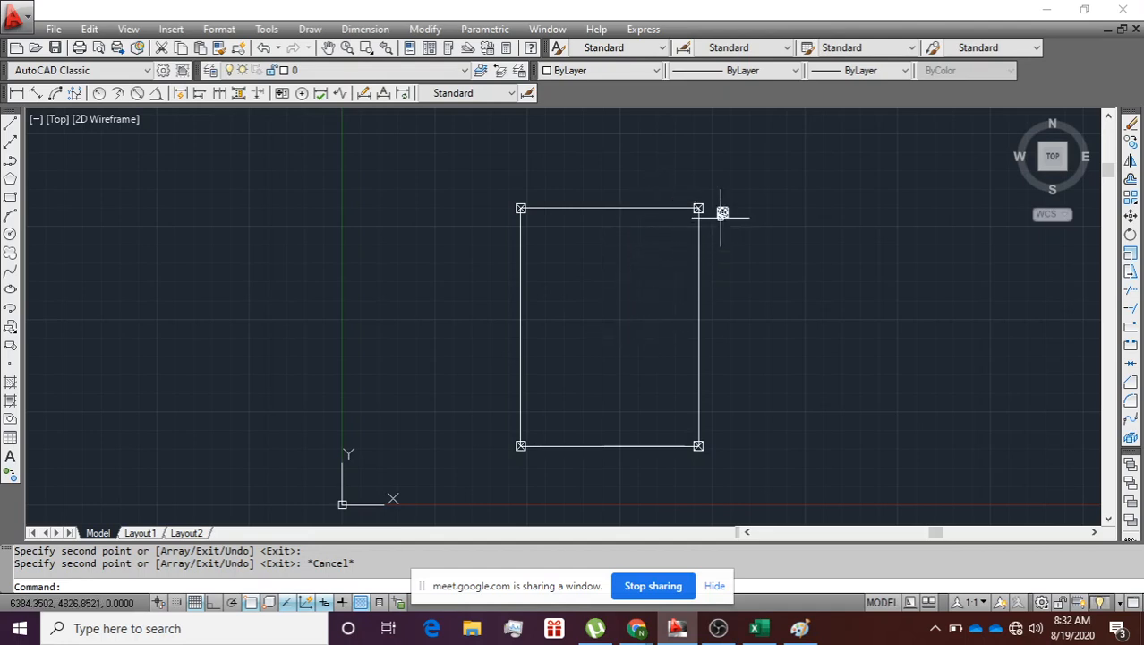
Step: Delete the two diagonals from the Kolom 15-15 block definition and save the changes to the block
scroll(723, 212, "up", 5)
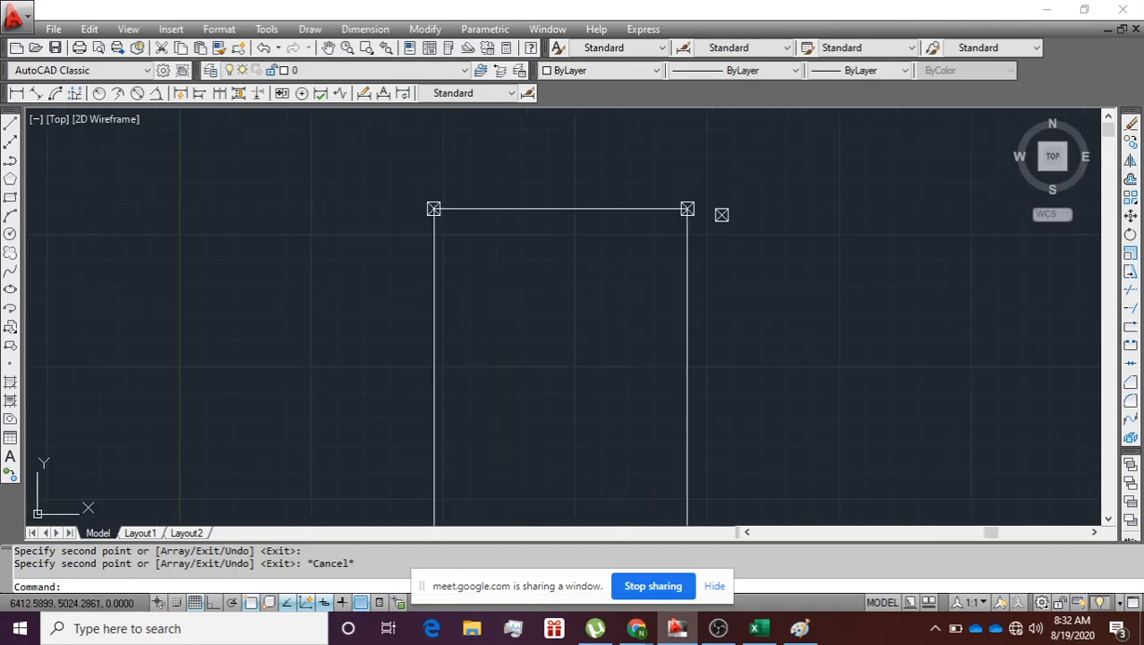
double_click(732, 218)
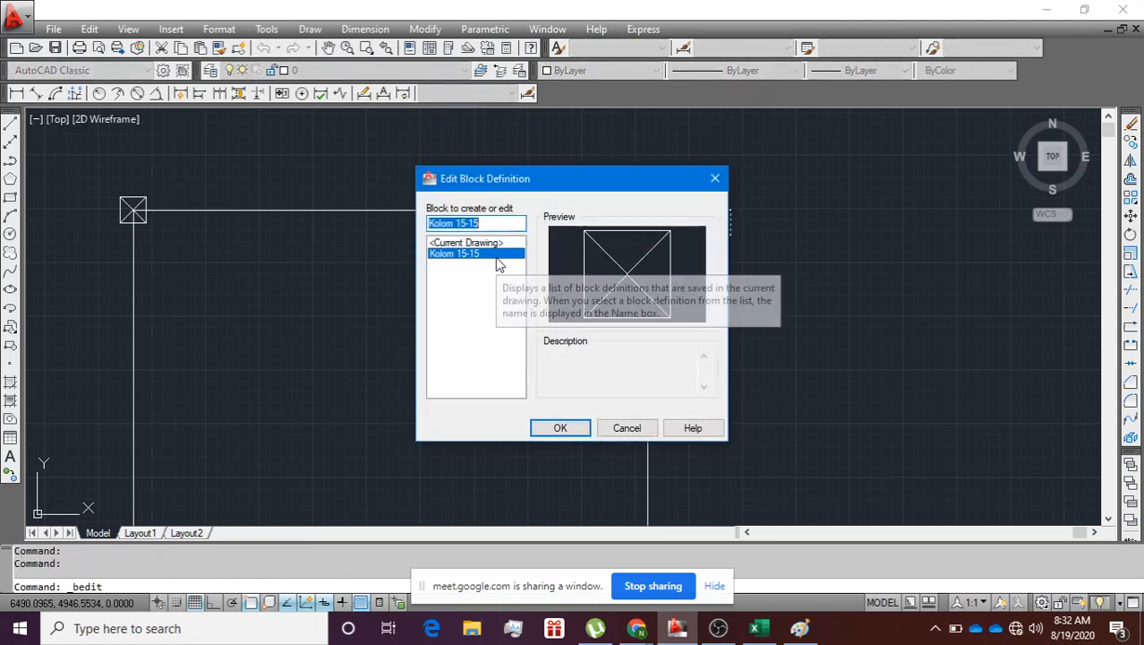
left_click(561, 428)
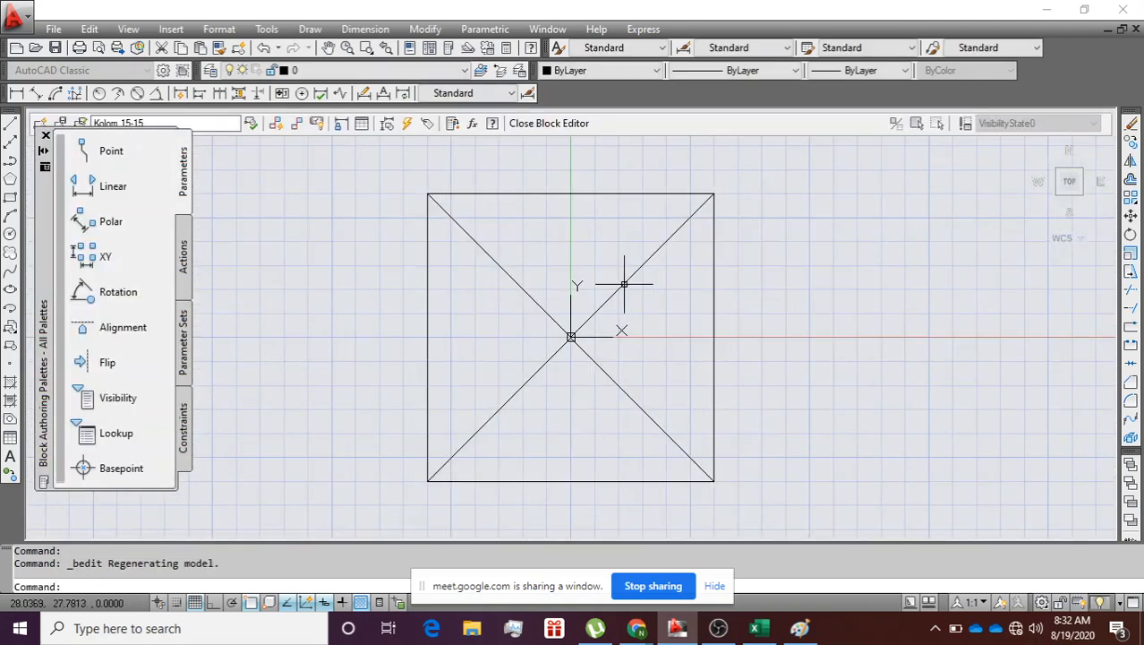
key("ctrl+a")
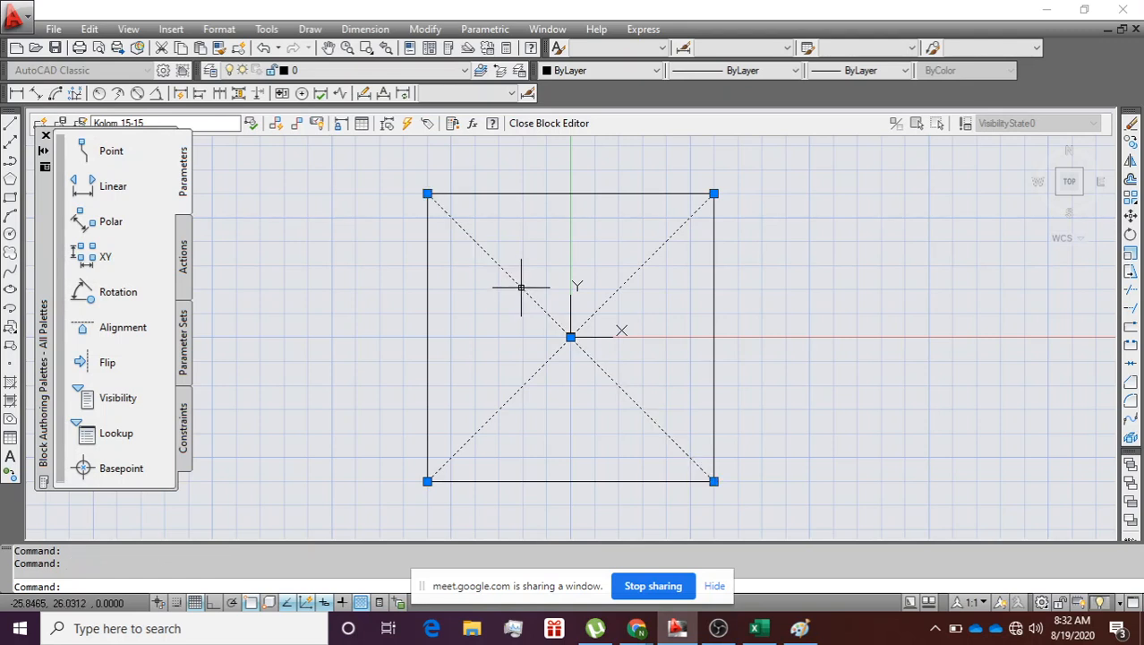
key("Delete")
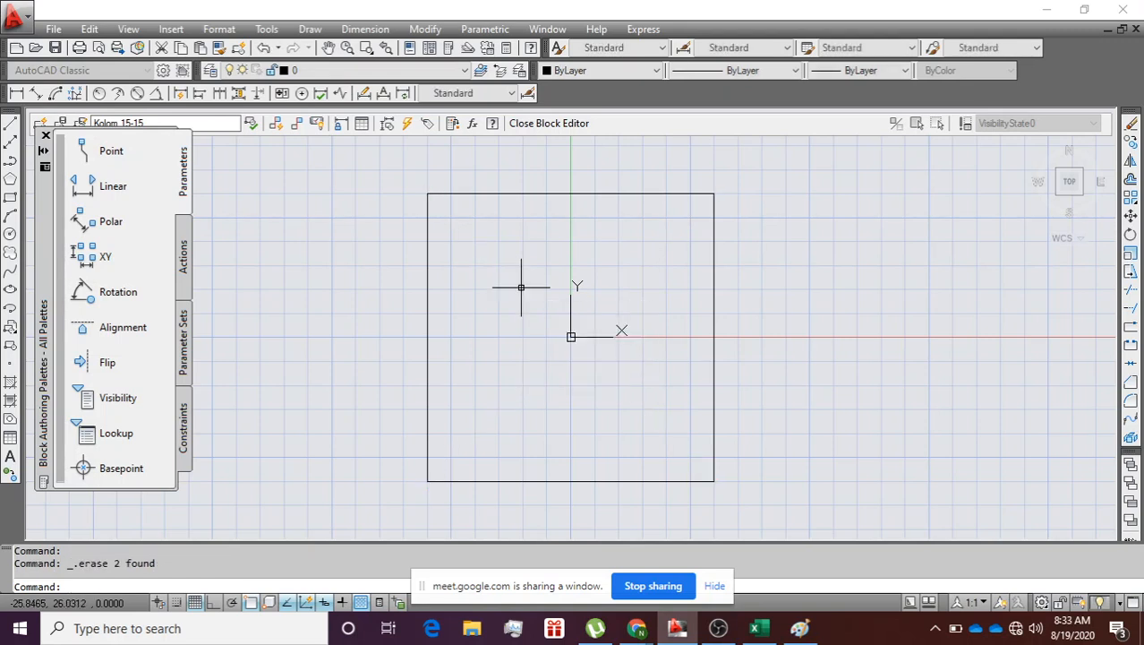
left_click(551, 128)
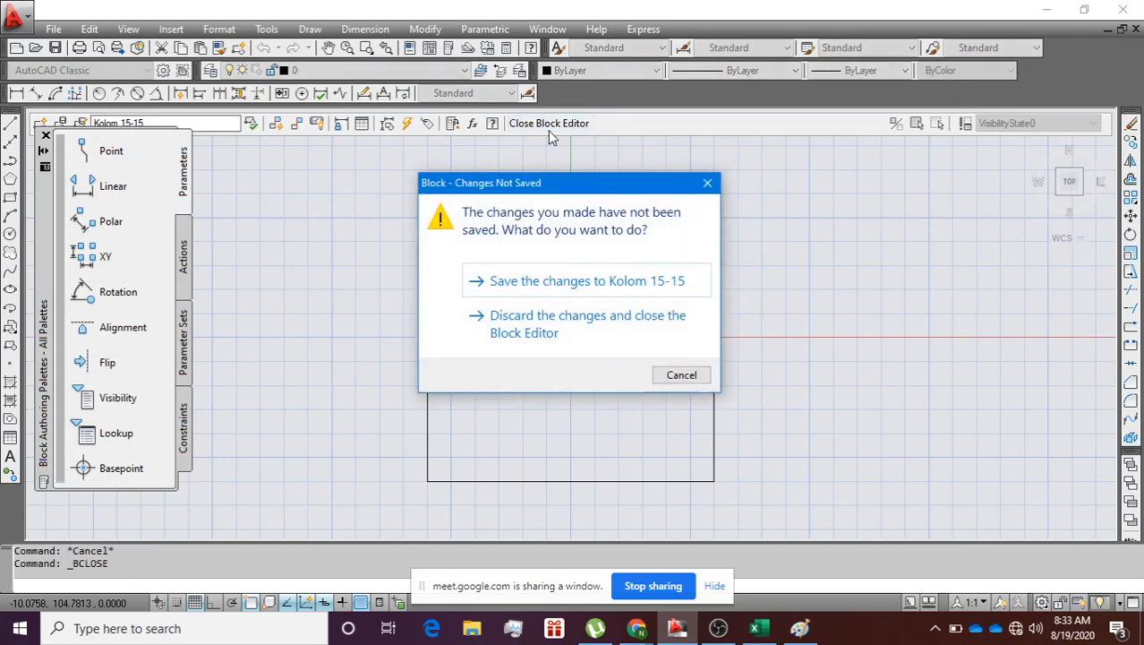
left_click(586, 282)
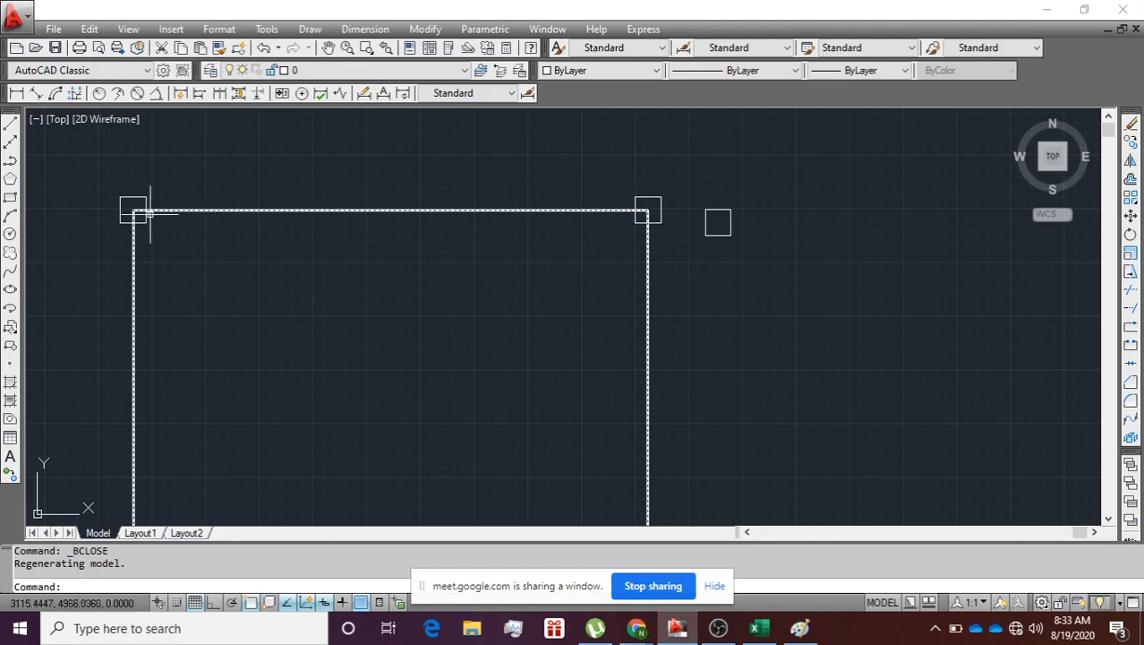
Step: Draw a line from the upper-right corner of the upper-left column block to the upper-left corner of the upper-right column block
middle_click_drag(246, 276, 296, 217)
scroll(234, 135, "down", 2)
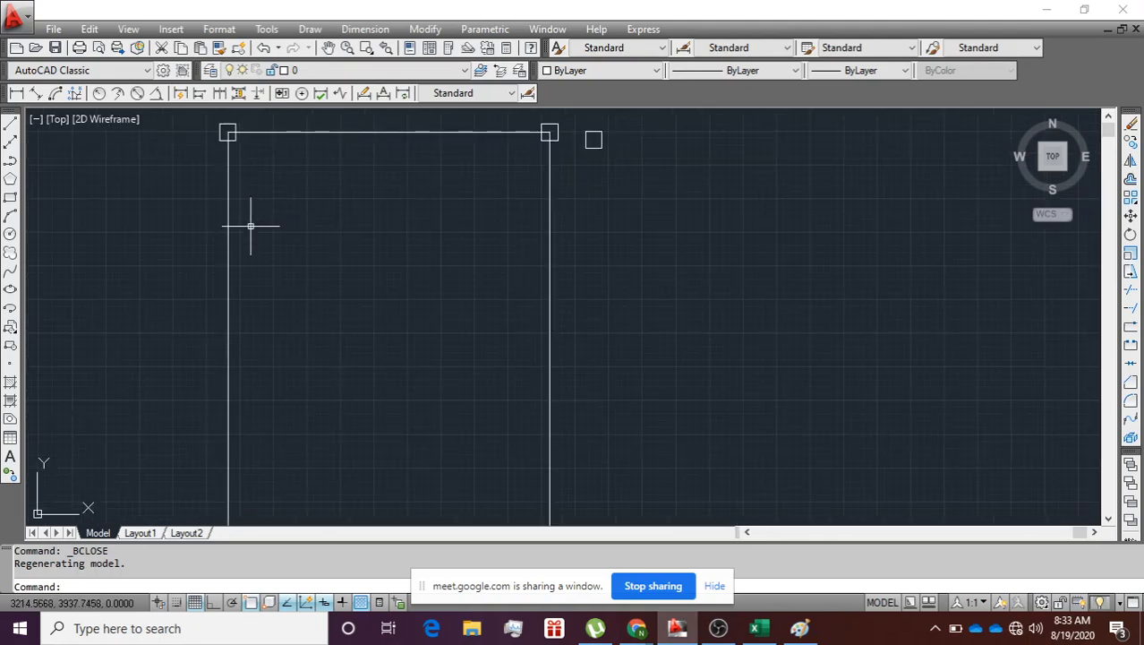
middle_click_drag(251, 297, 278, 197)
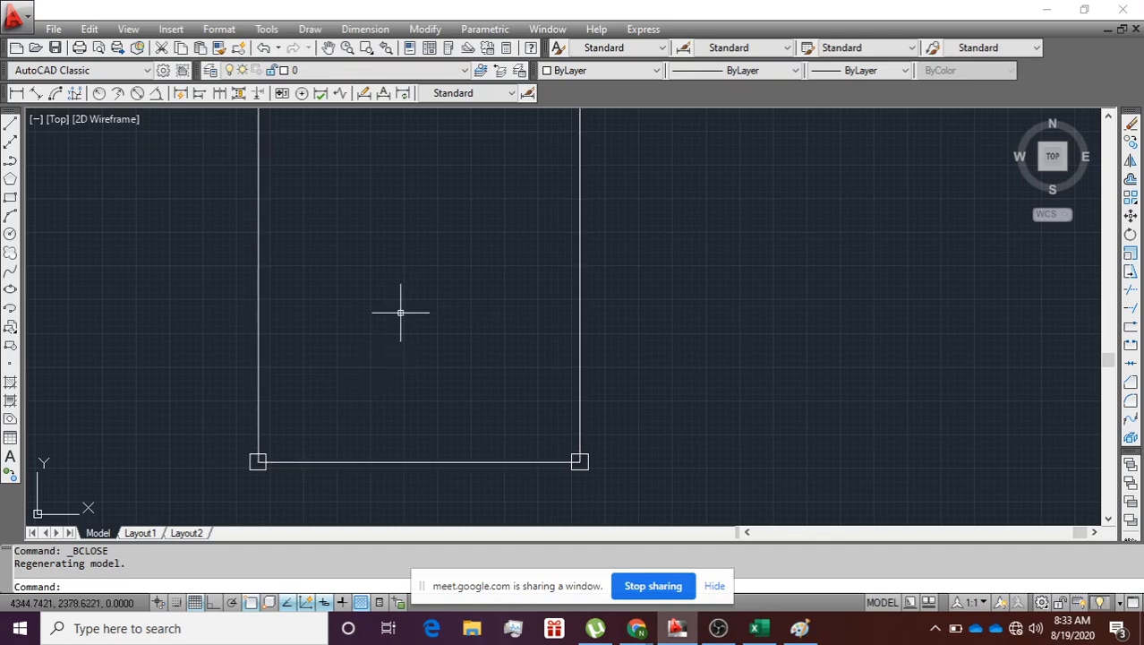
middle_click_drag(429, 220, 348, 350)
scroll(347, 350, "down", 2)
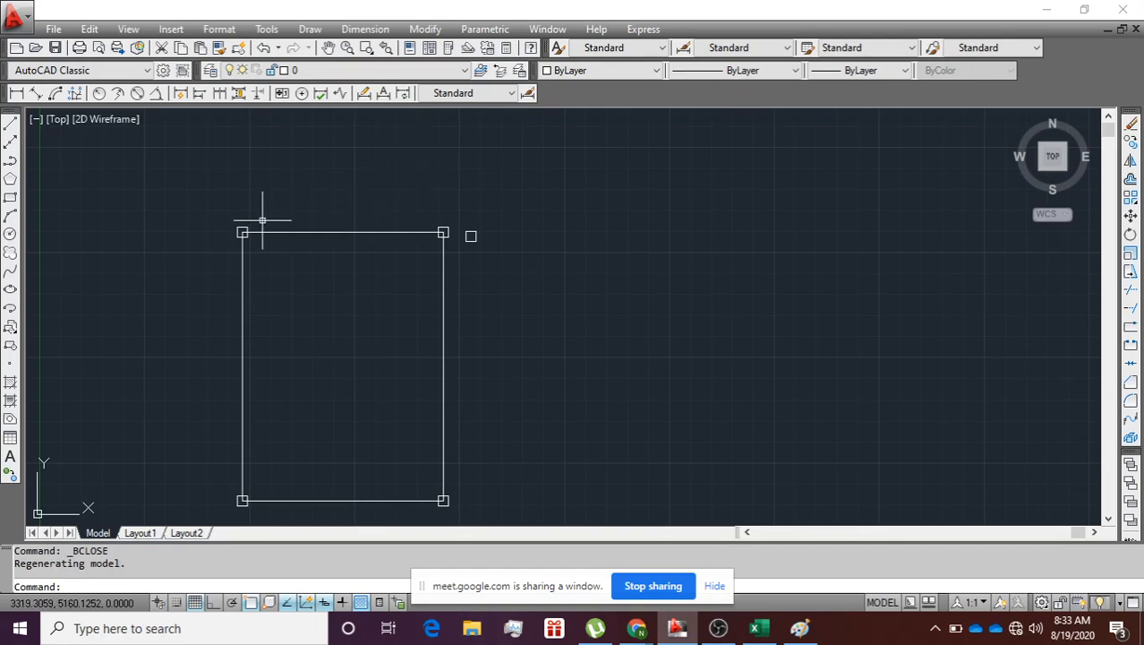
scroll(263, 219, "up", 3)
scroll(263, 219, "up", 2)
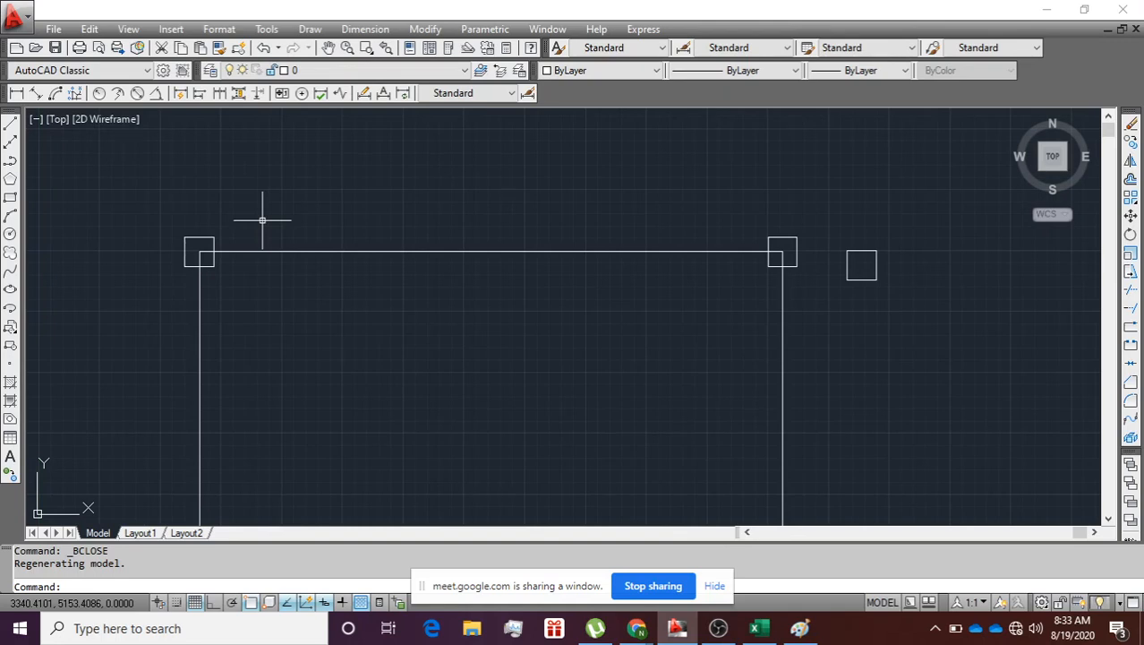
left_click(10, 126)
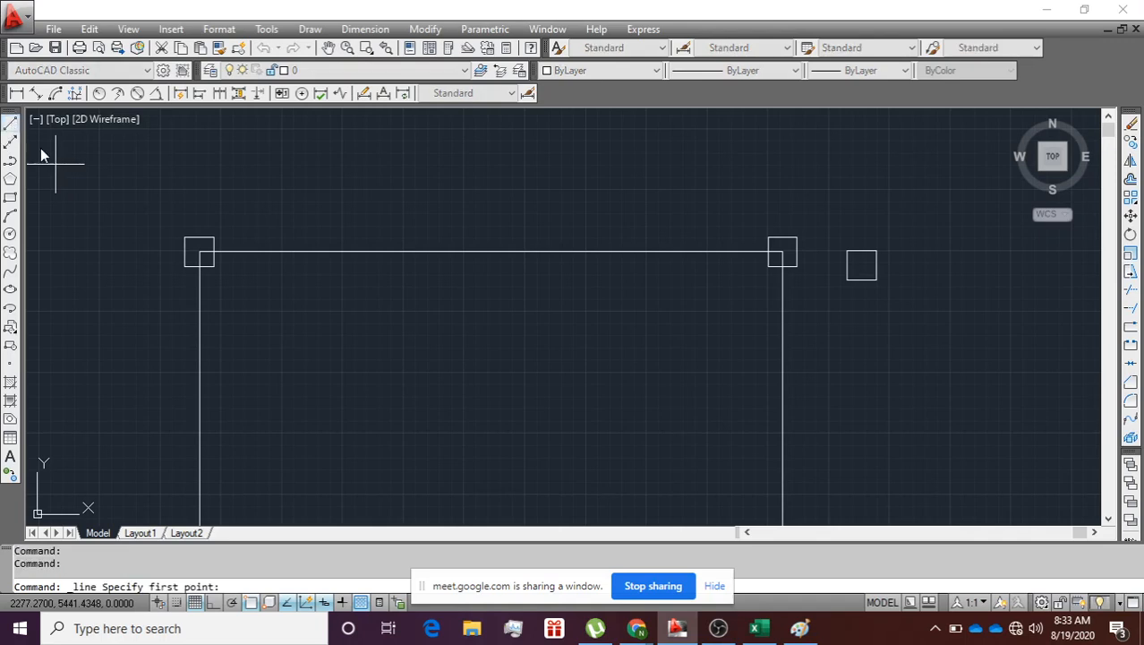
left_click(213, 237)
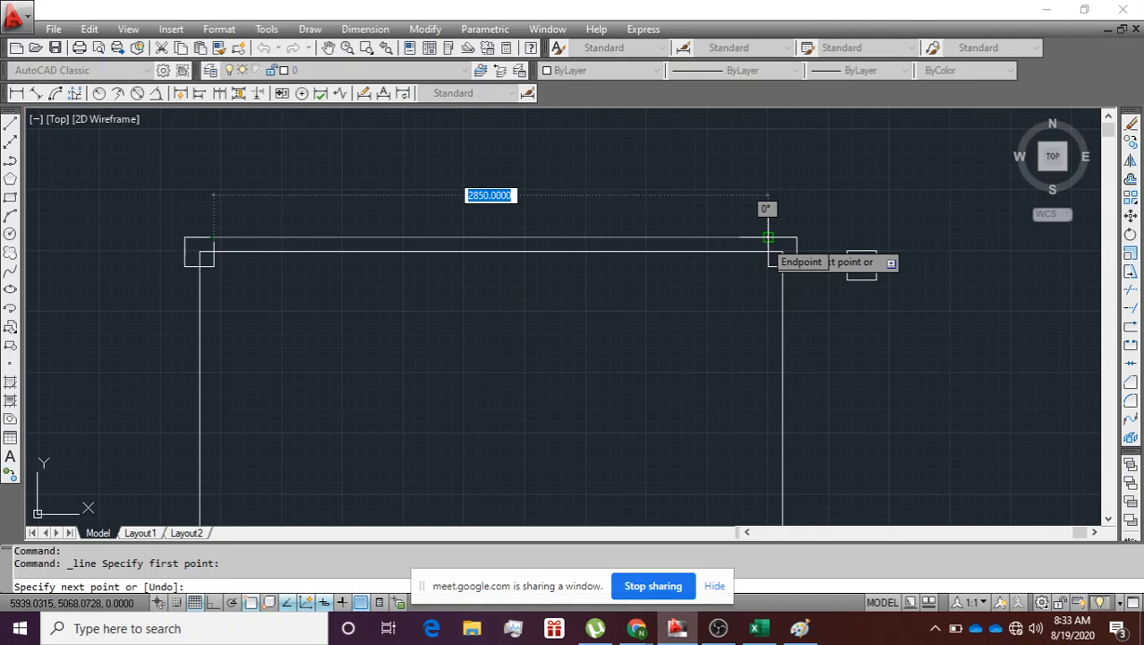
left_click(768, 237)
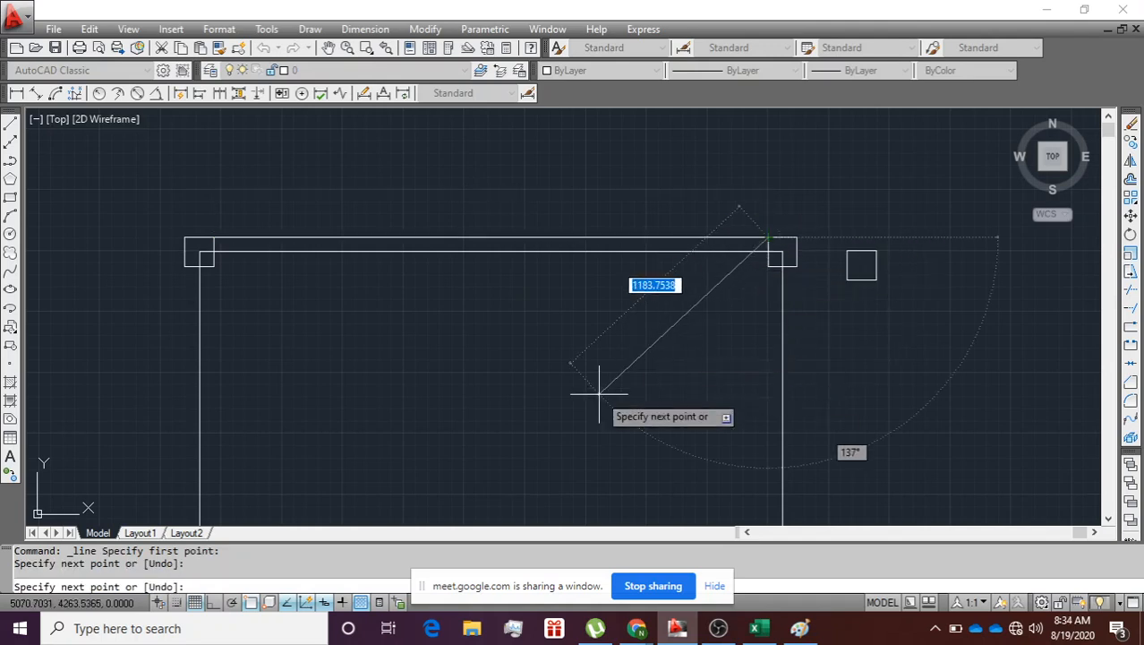
key("Return")
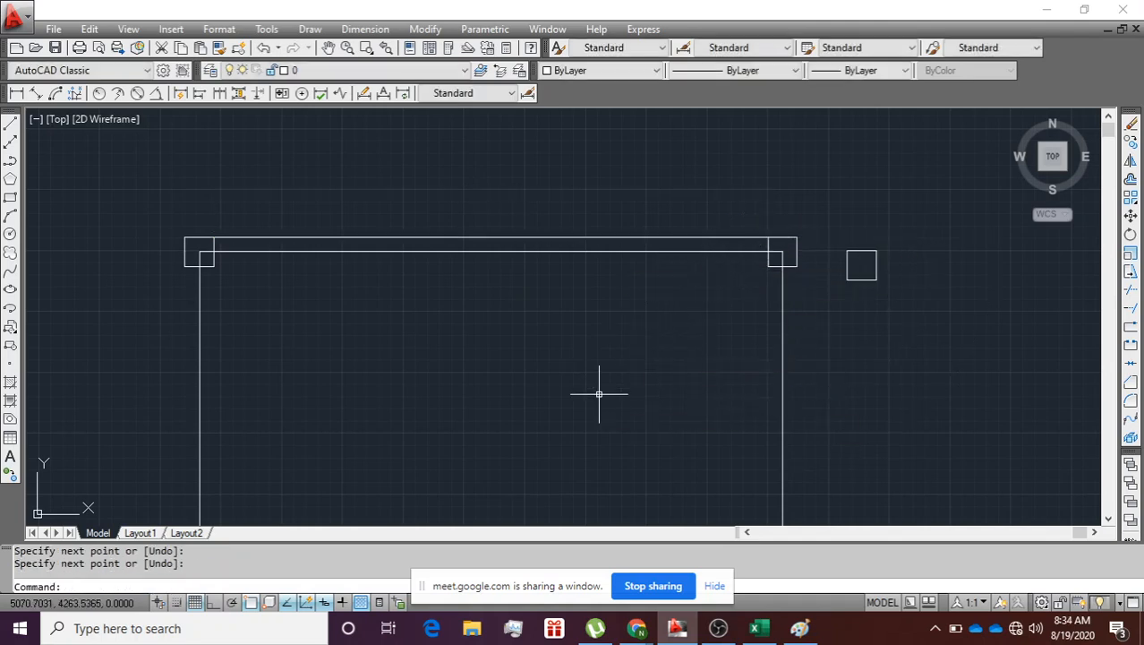
Step: Draw the inner line between the two upper column blocks, joining their facing lower corners
left_click(11, 125)
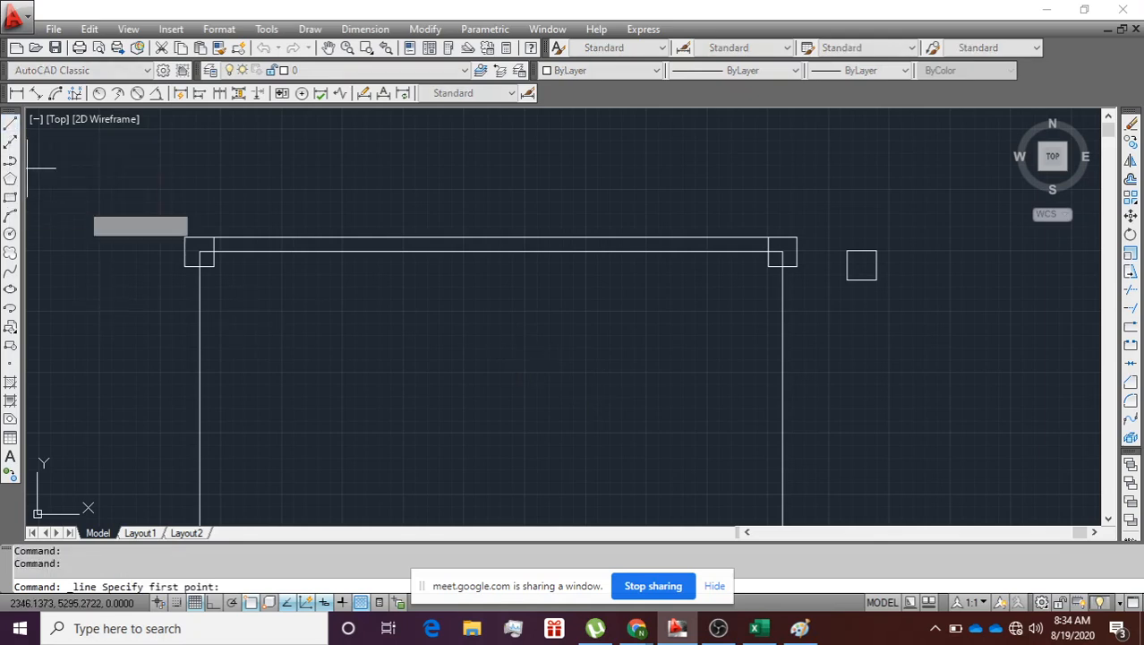
left_click(213, 266)
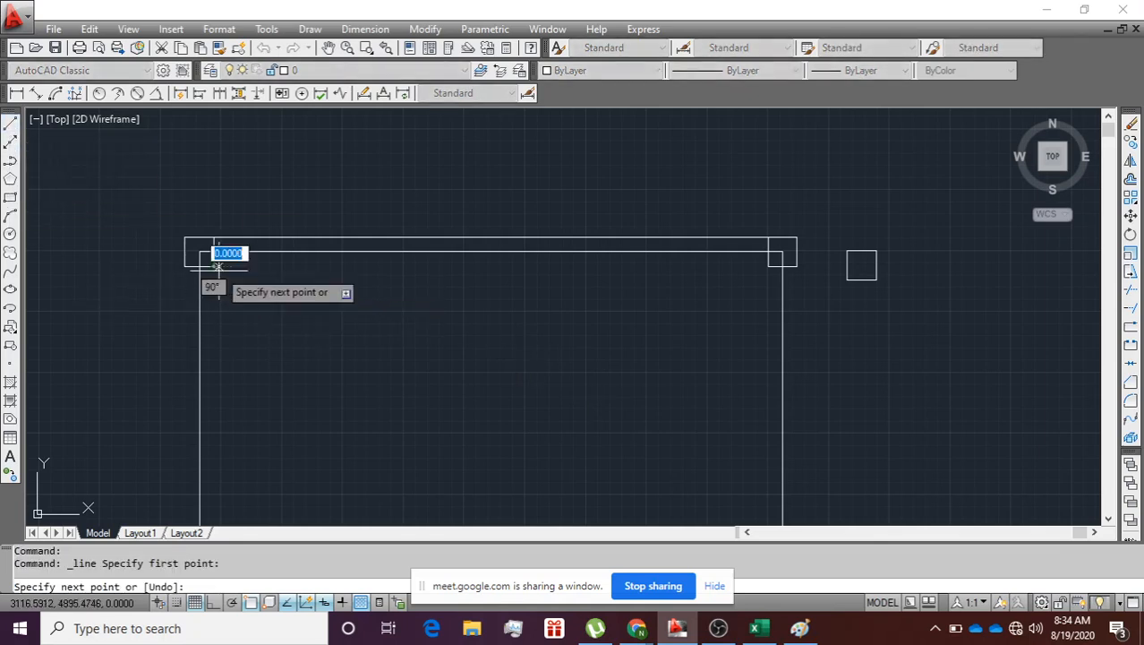
left_click(775, 266)
key("Return")
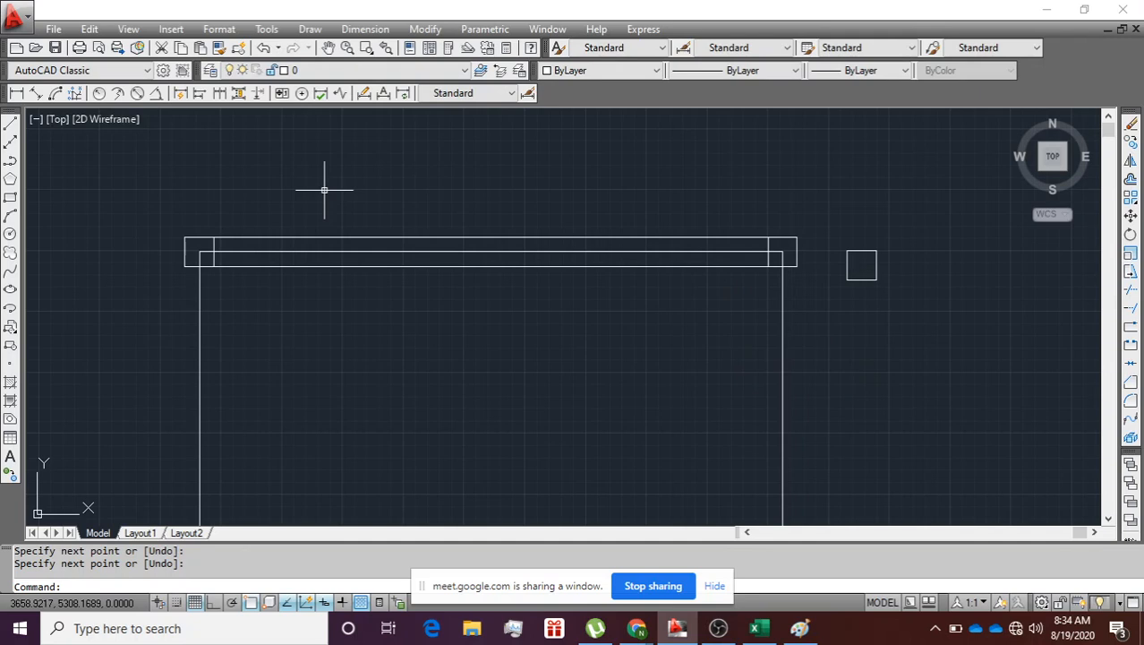
Step: Draw the left side's outer line from the upper-left block's lower-left corner to the lower-left block's upper-left corner
scroll(324, 190, "down", 2)
scroll(322, 195, "up", 3)
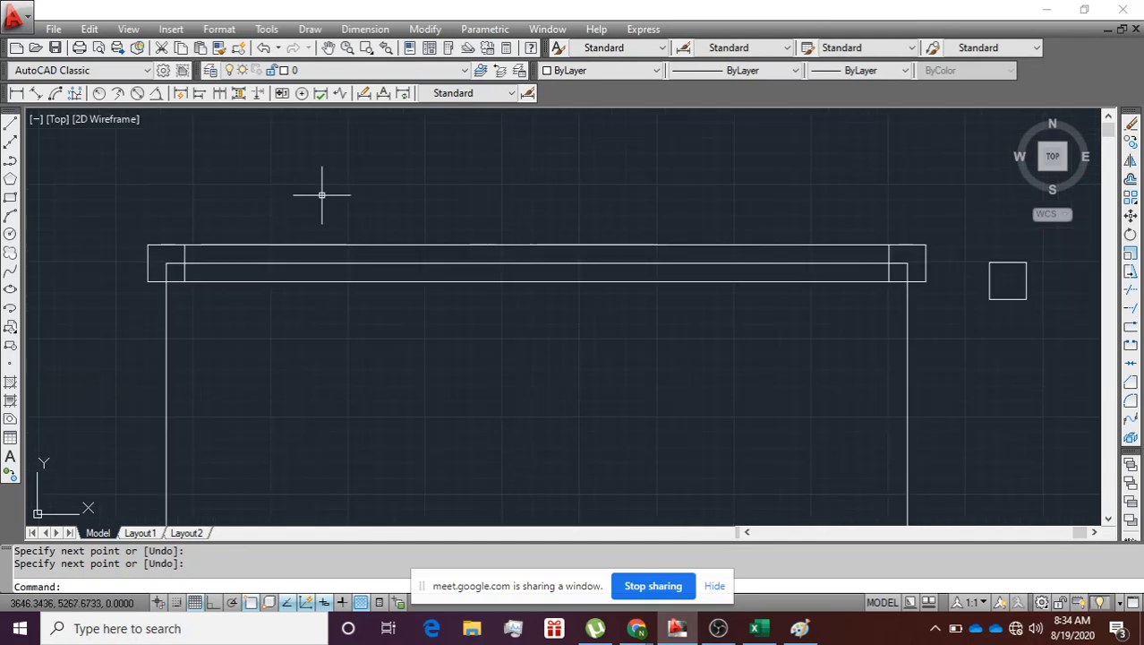
middle_click_drag(322, 196, 399, 129)
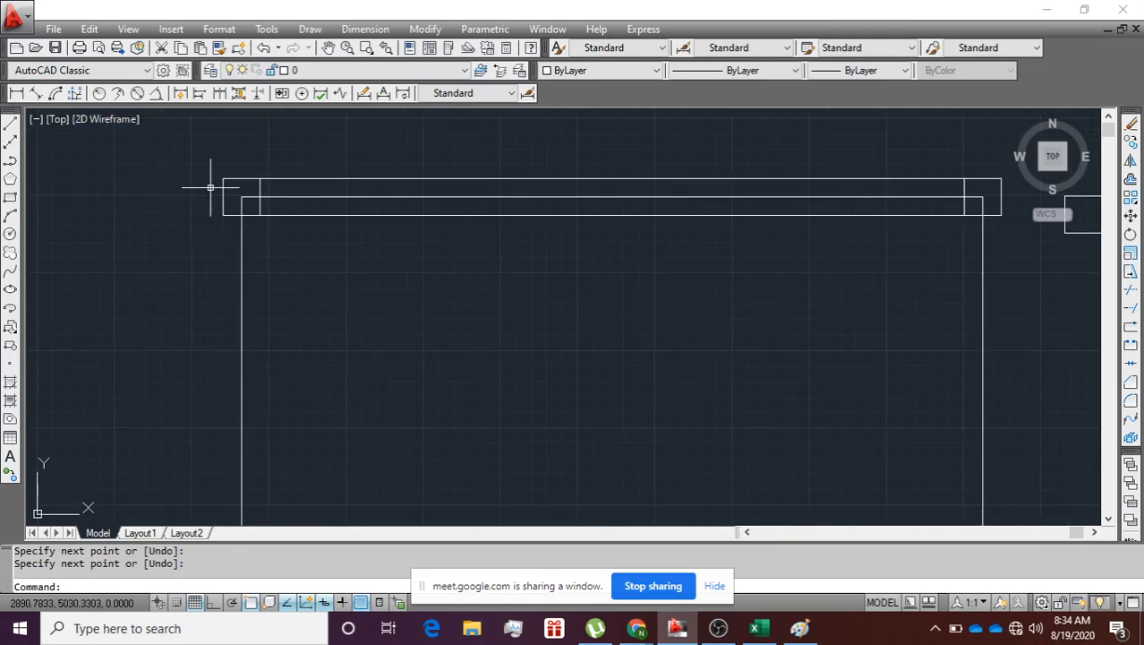
left_click(10, 126)
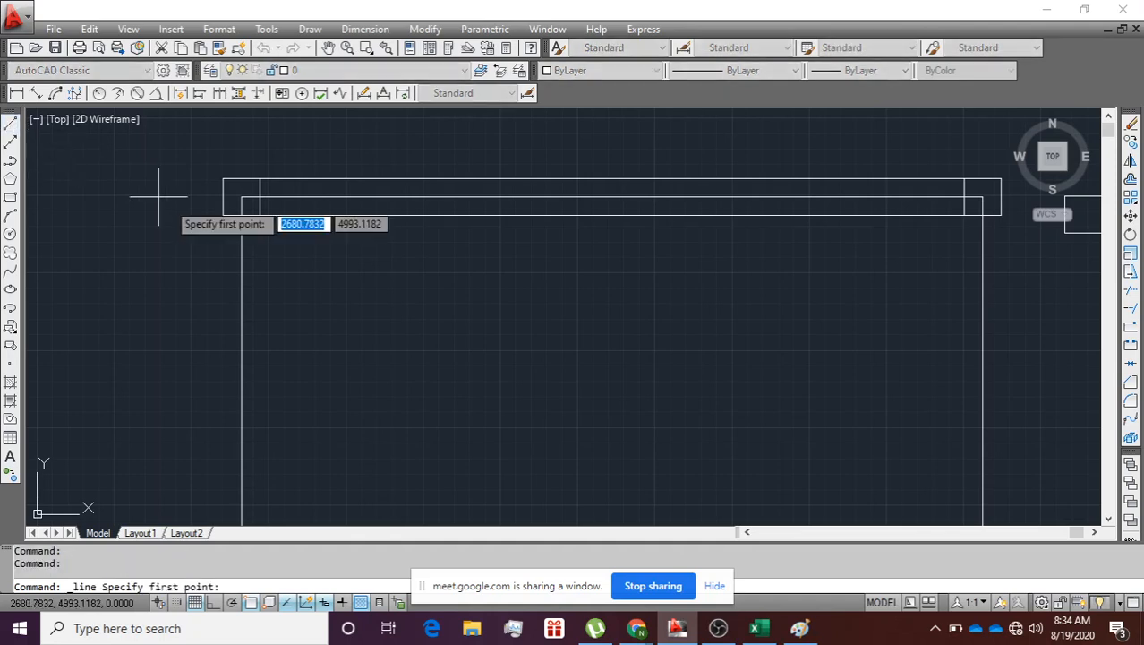
left_click(222, 215)
scroll(213, 250, "down", 4)
middle_click_drag(203, 371, 291, 196)
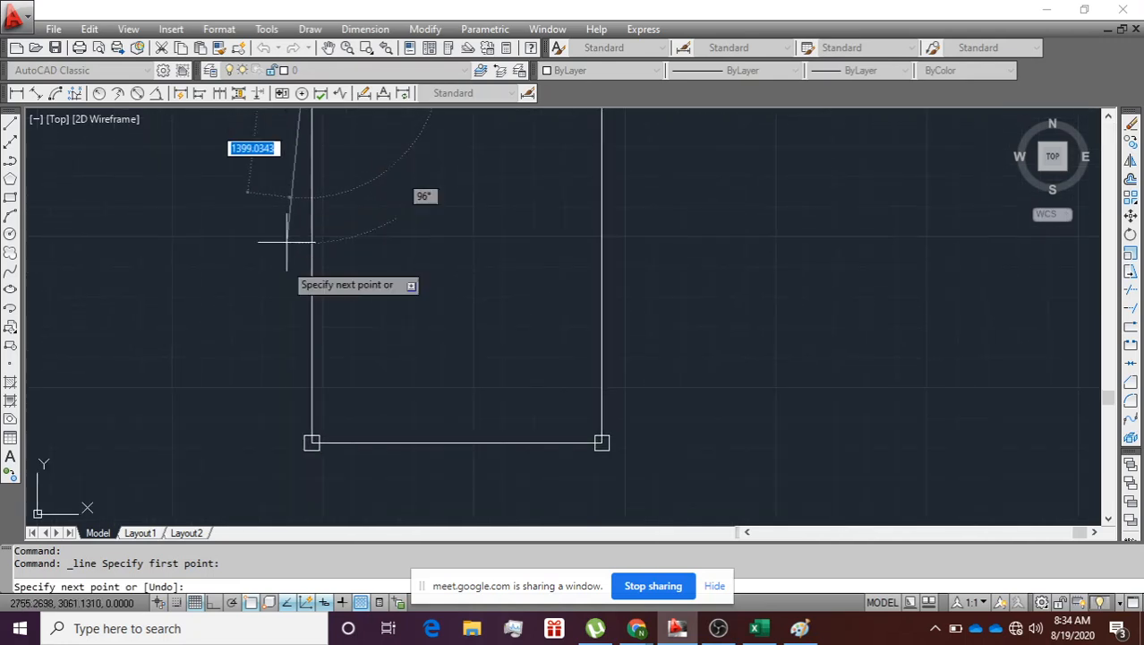
left_click(305, 438)
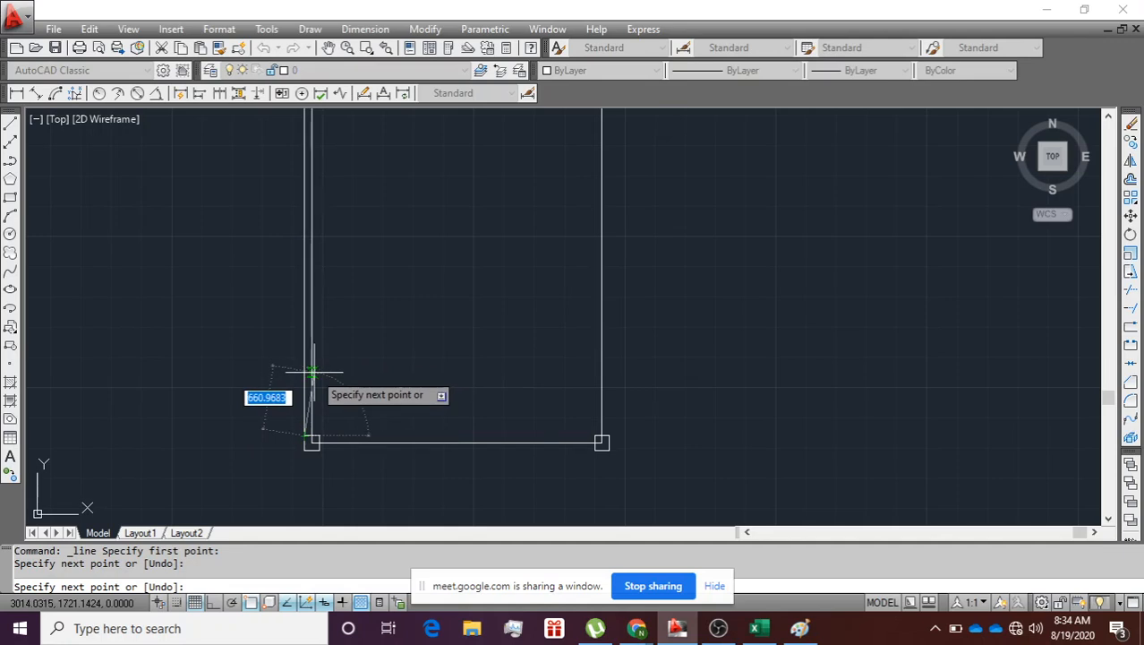
key("Return")
Step: Draw the inner line between the two lower column blocks, joining their facing upper corners
key("Return")
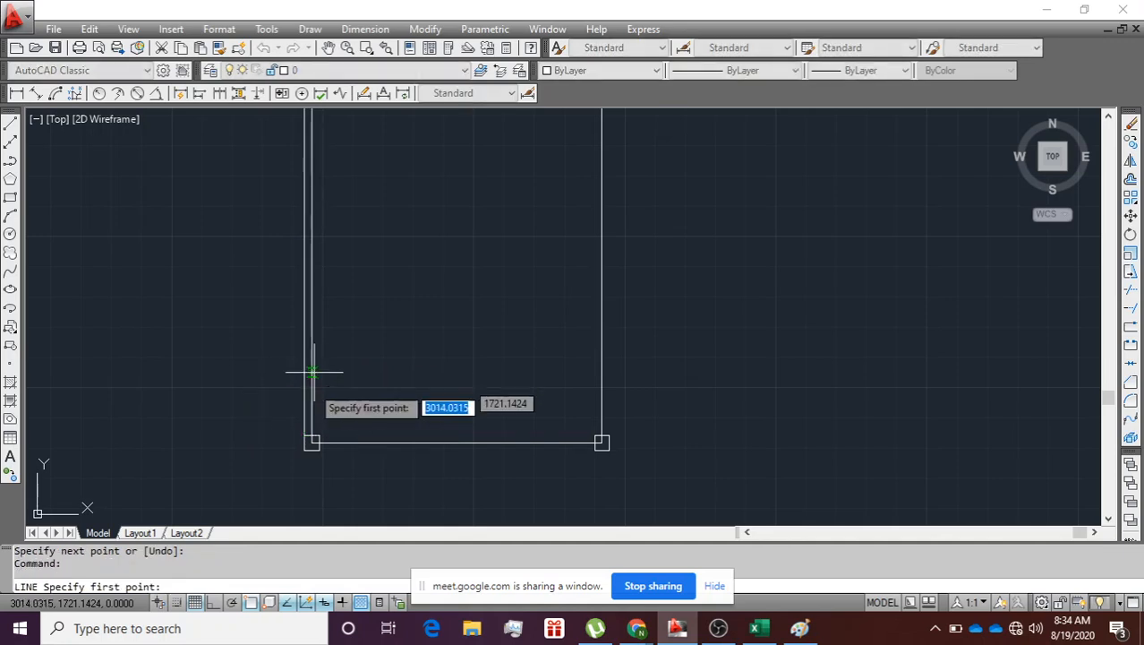
left_click(324, 434)
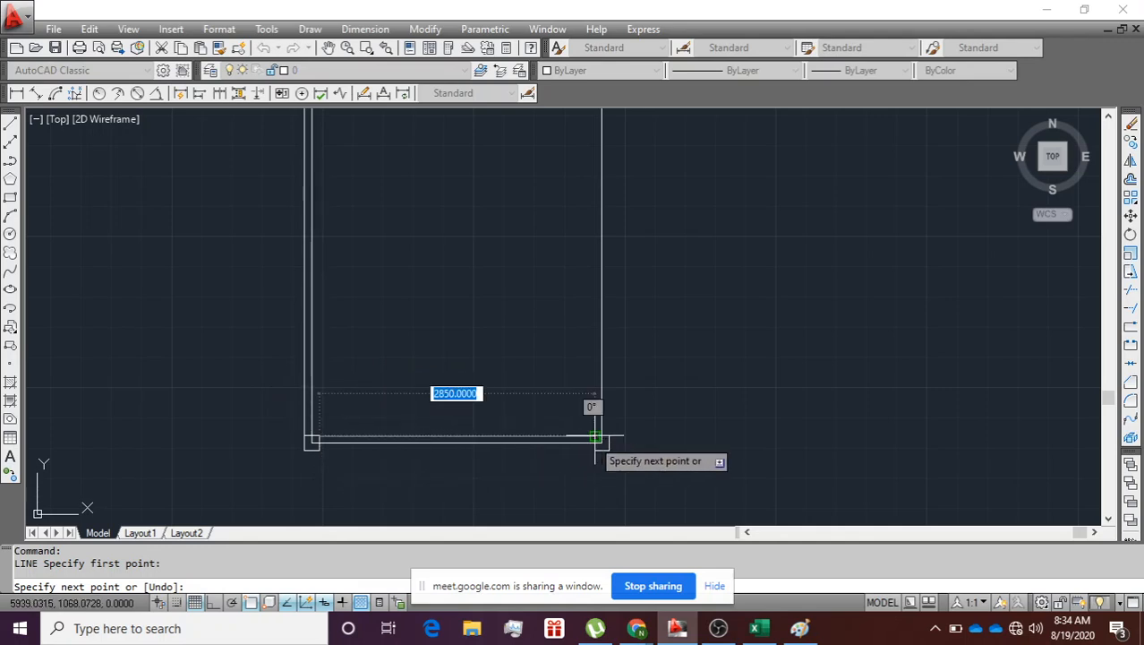
left_click(595, 437)
key("Return")
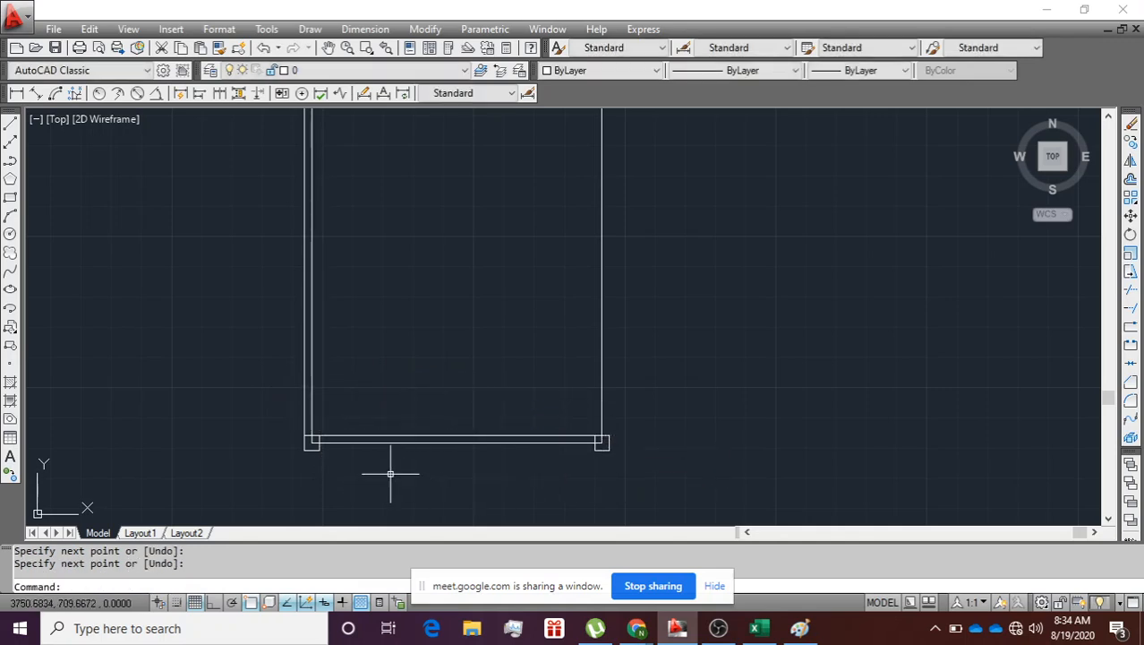
Step: Draw the outer line between the two lower column blocks, joining their facing lower corners
key("Return")
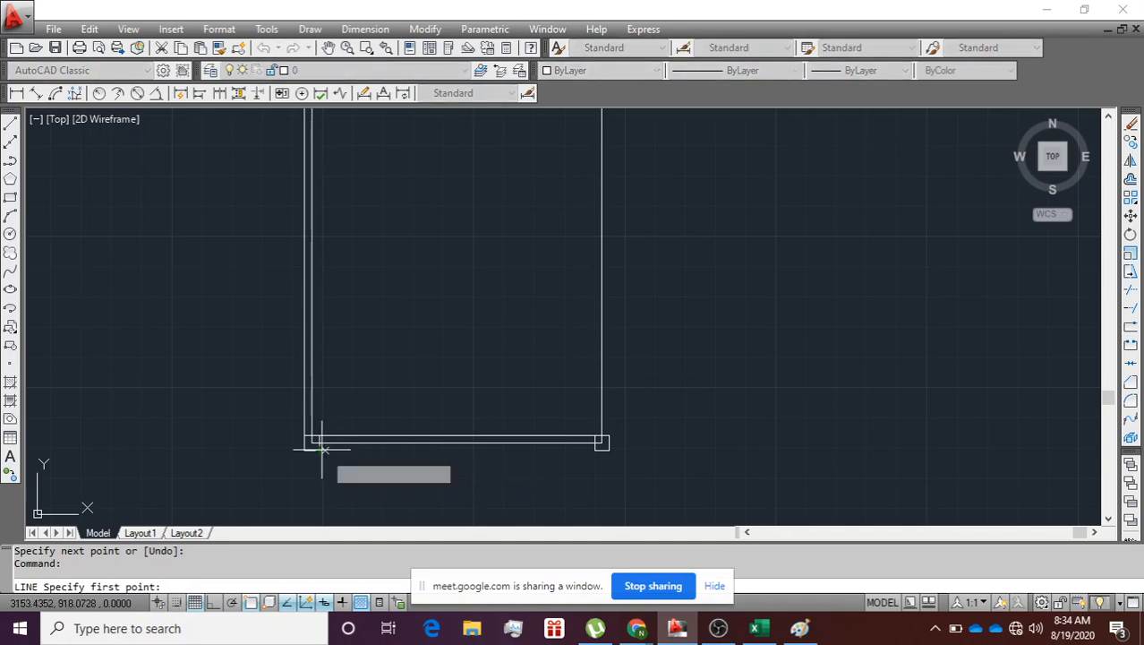
left_click(320, 445)
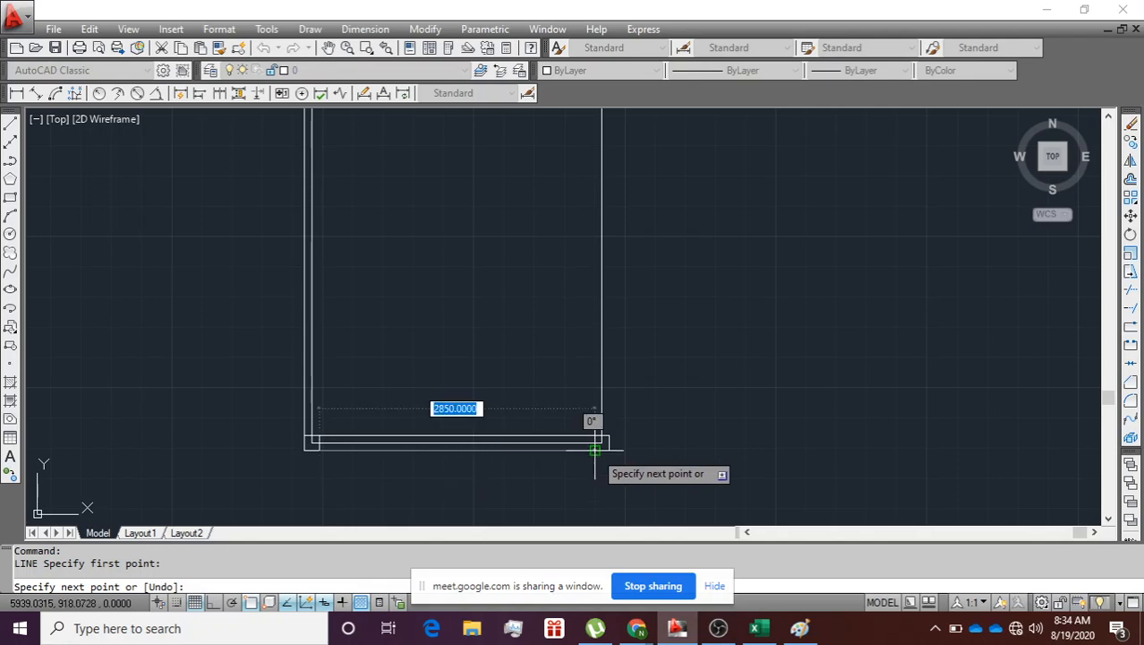
key("Return")
key("Return")
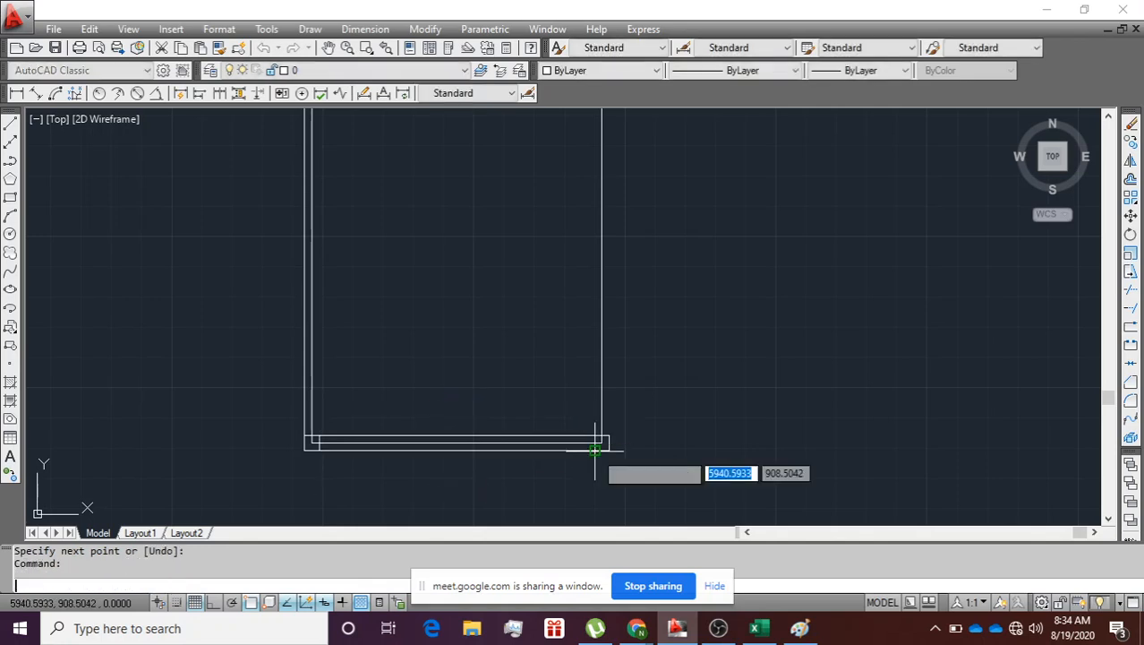
Step: Draw the right side's outer line from the lower-right block's upper-right corner to the upper-right block's lower-right corner
key("Return")
left_click(608, 436)
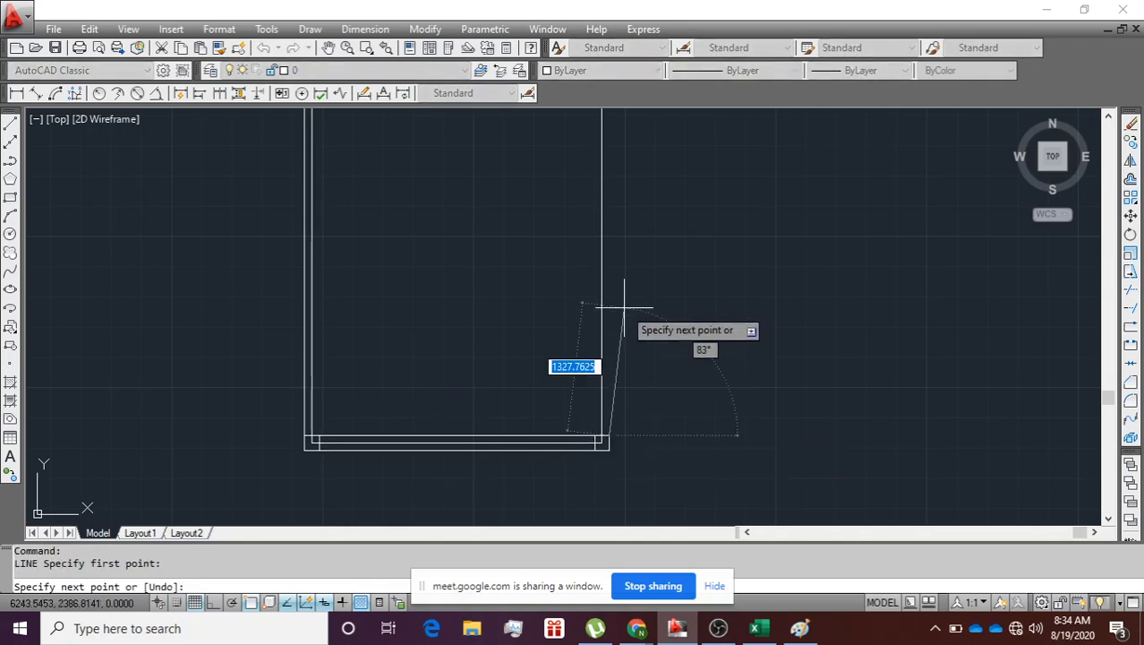
scroll(625, 301, "down", 3)
scroll(636, 223, "up", 1)
scroll(638, 222, "up", 2)
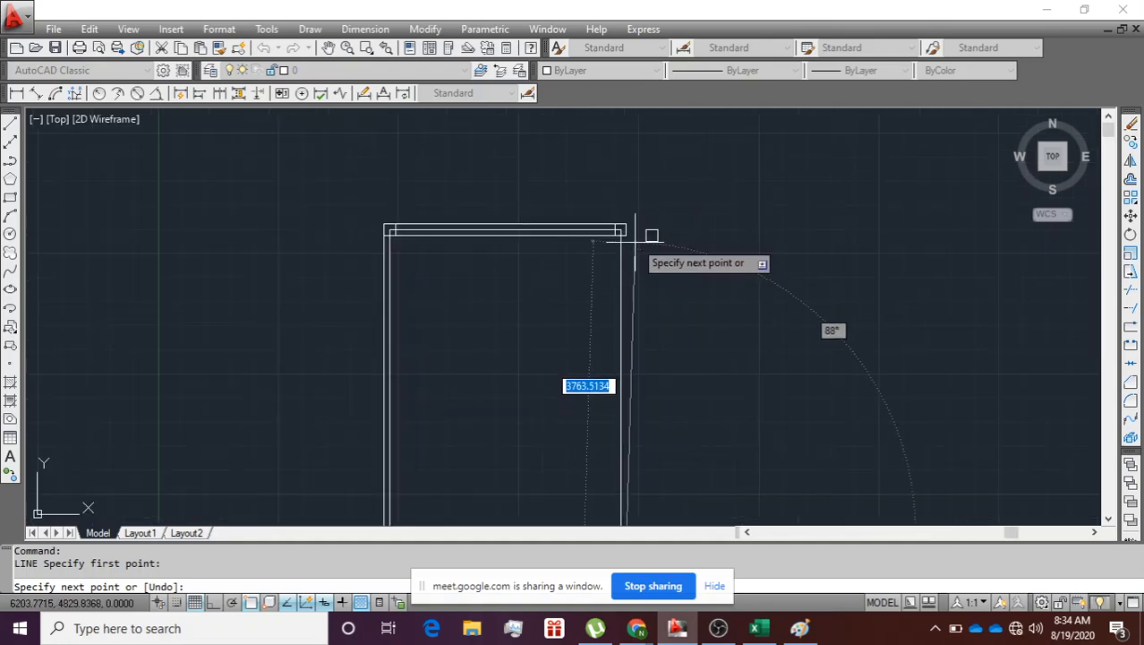
scroll(626, 235, "up", 3)
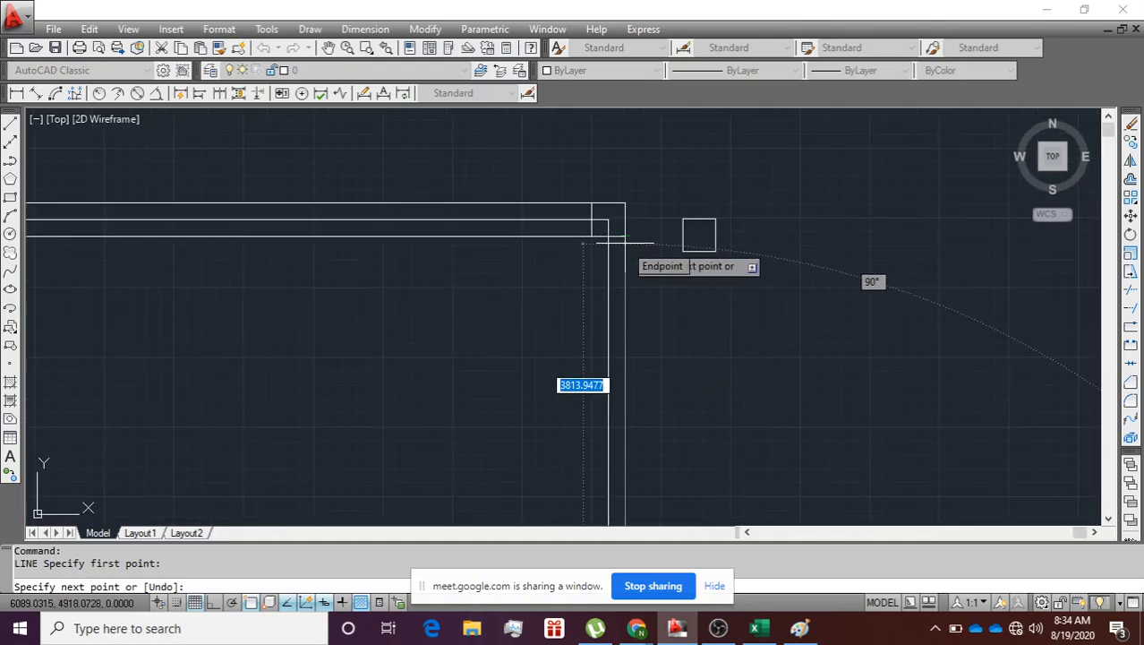
left_click(625, 236)
key("Return")
Step: Draw the right side's inner line from the upper-right block's lower-left corner to the lower-right block's upper-left corner
key("Return")
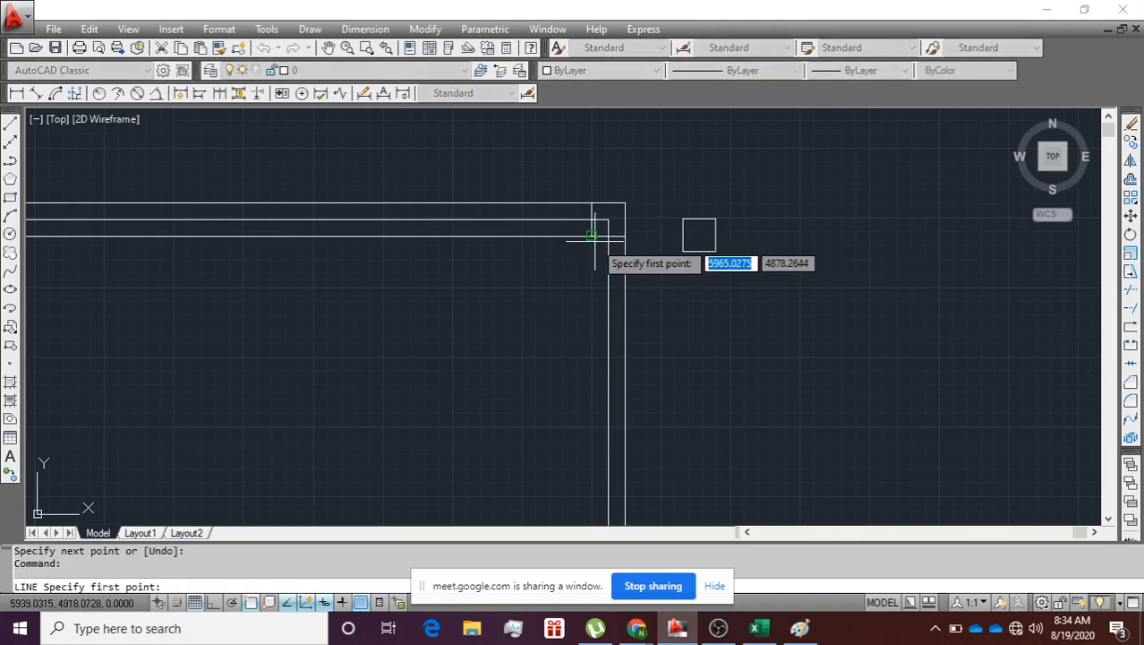
left_click(624, 235)
scroll(591, 305, "down", 5)
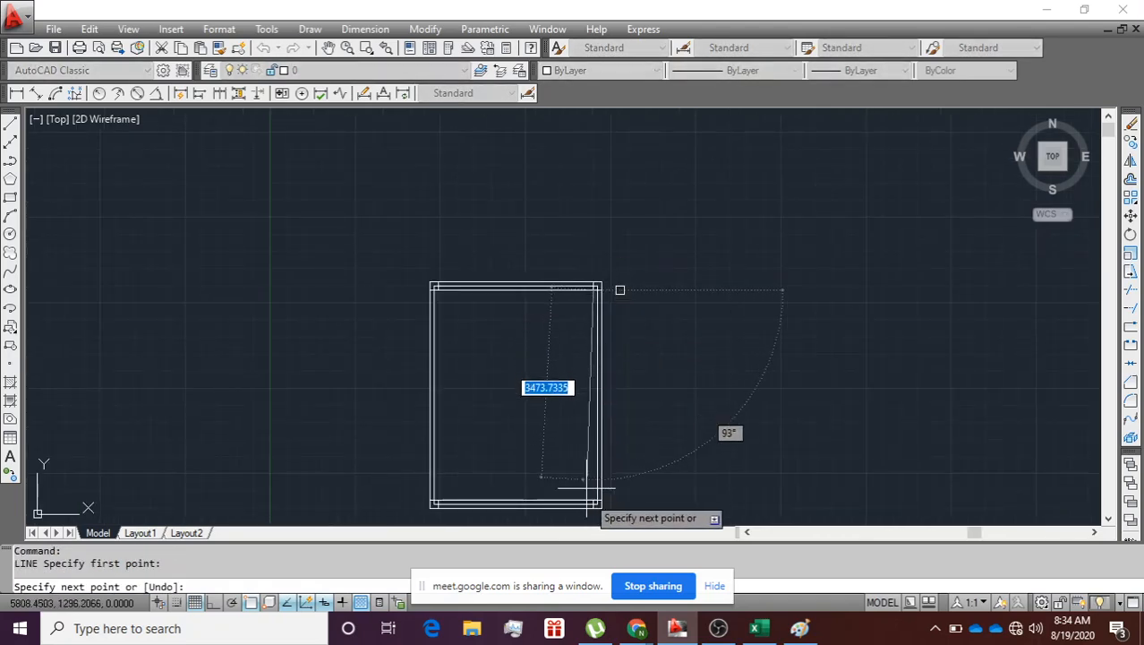
scroll(591, 479, "up", 5)
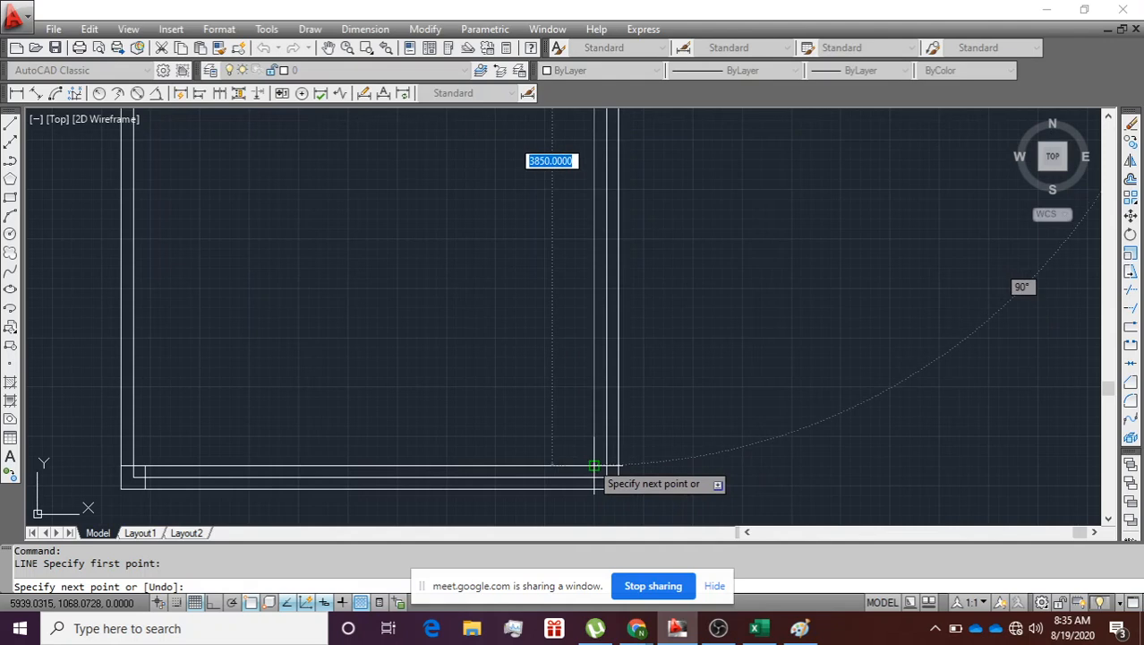
left_click(593, 465)
key("Return")
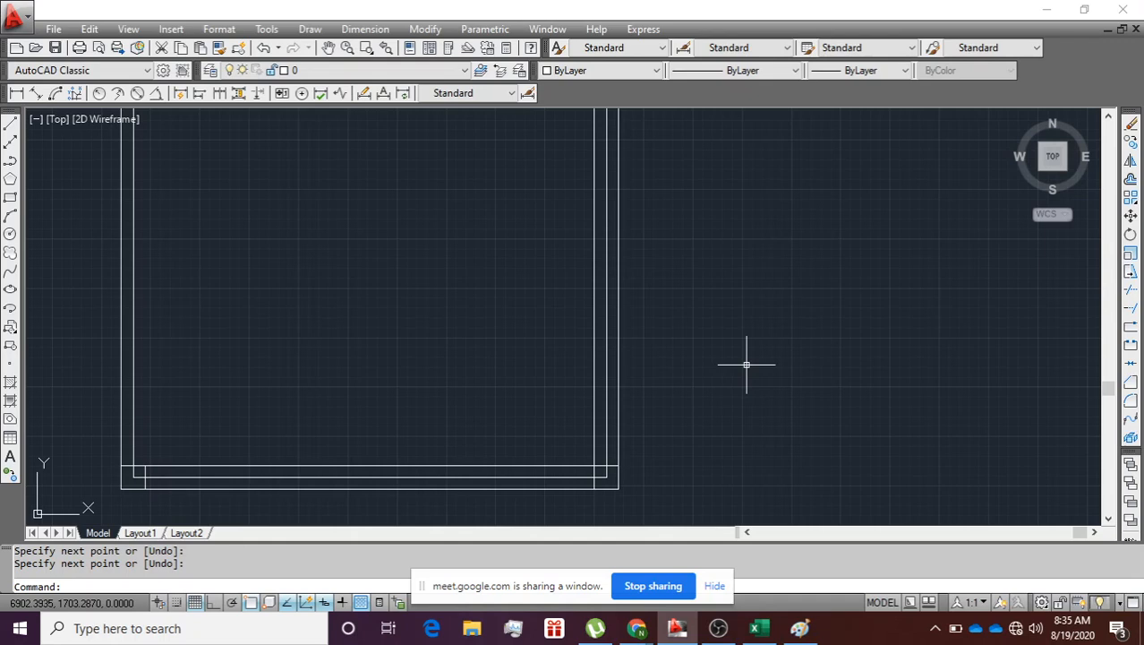
Step: Draw the left side's inner line from the lower-left block's upper-right corner to the upper-left block's lower-right corner
type("l")
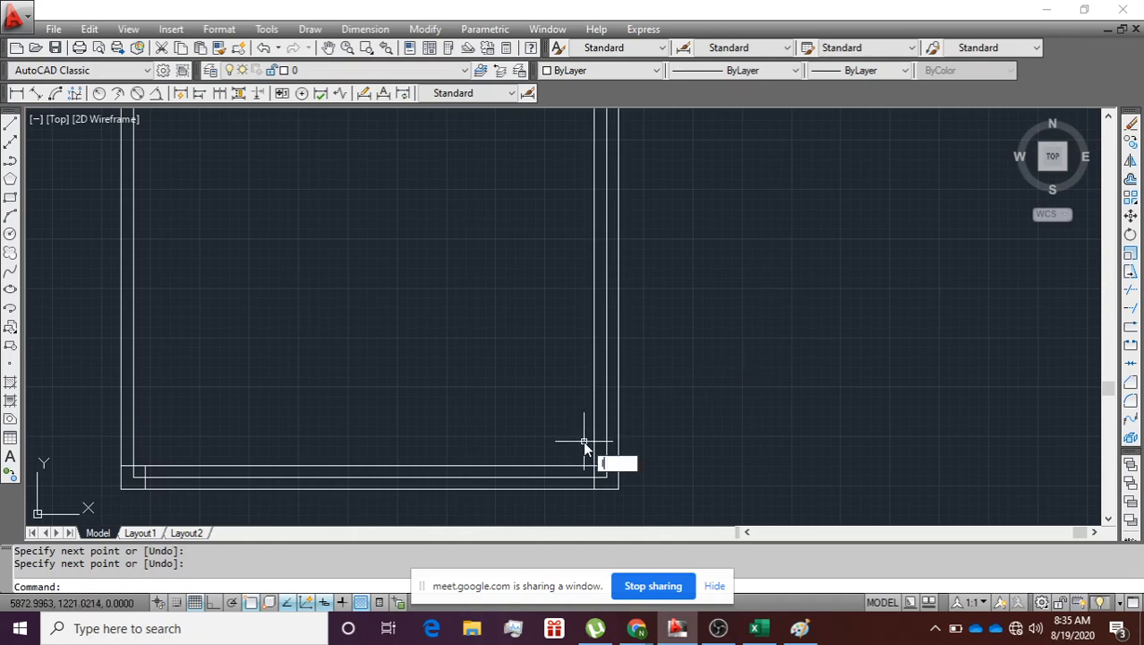
key("Return")
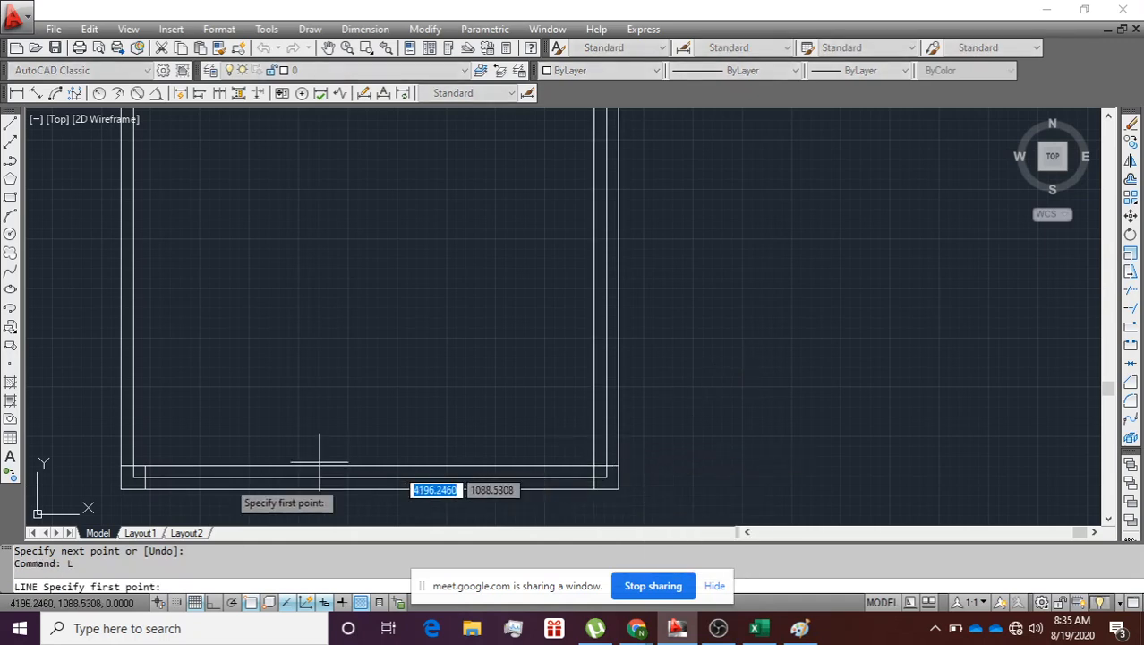
left_click(144, 466)
scroll(153, 255, "down", 4)
scroll(158, 224, "up", 5)
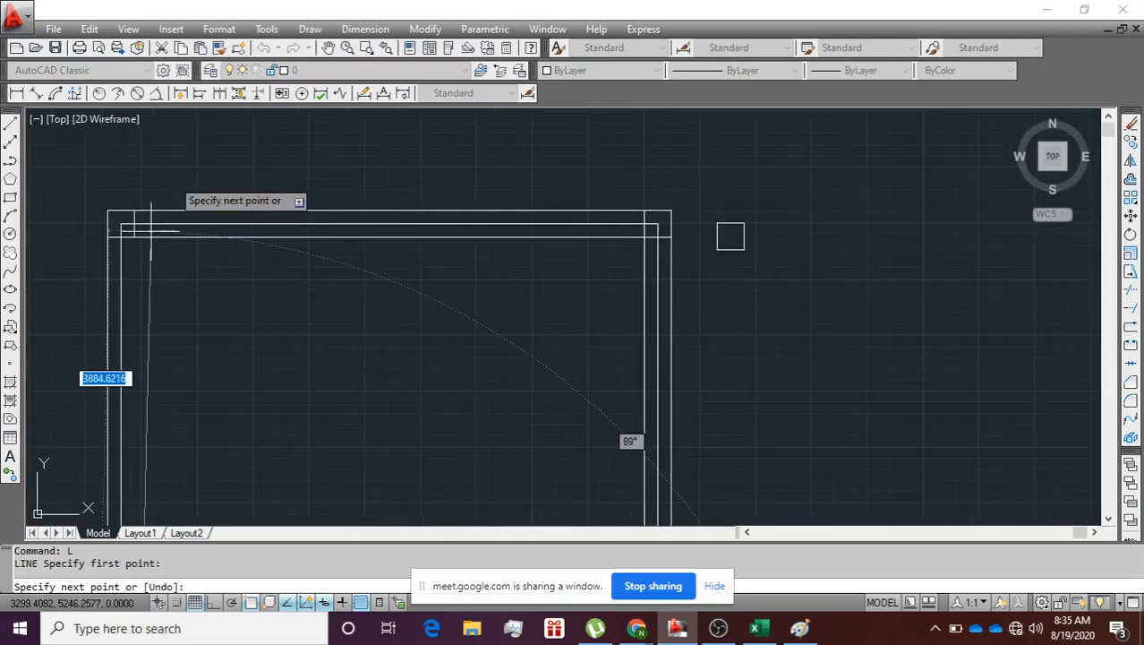
left_click(134, 224)
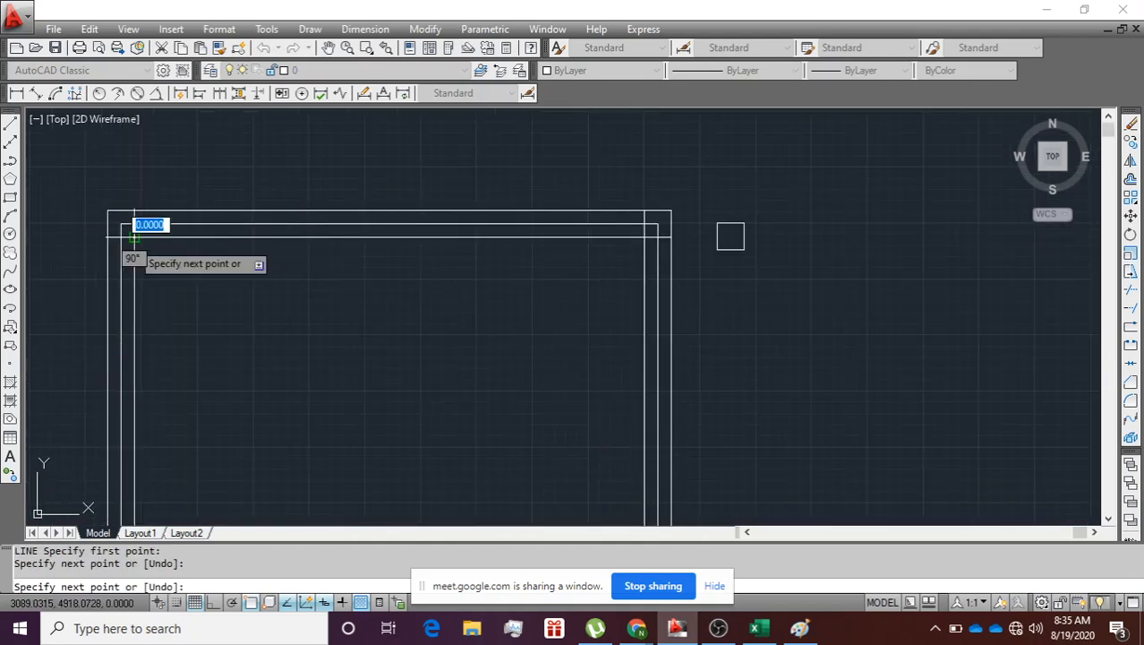
key("Return")
Step: Offset the outer line of the upper wall by 15 mm toward the wall's centreline
scroll(309, 248, "up", 2)
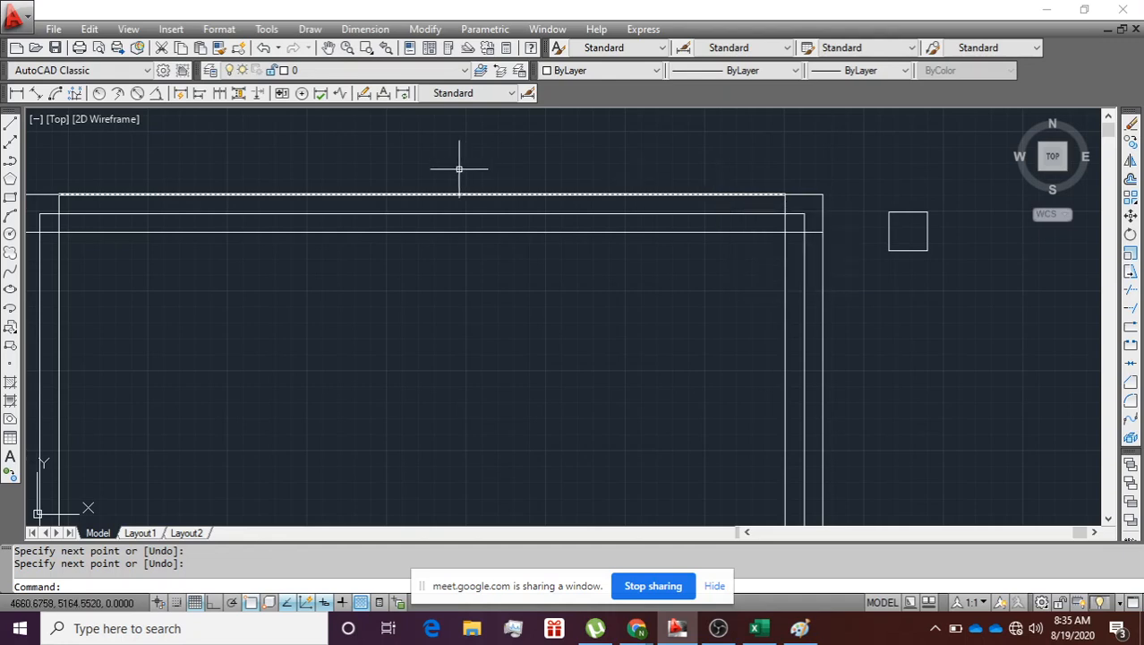
scroll(437, 179, "up", 2)
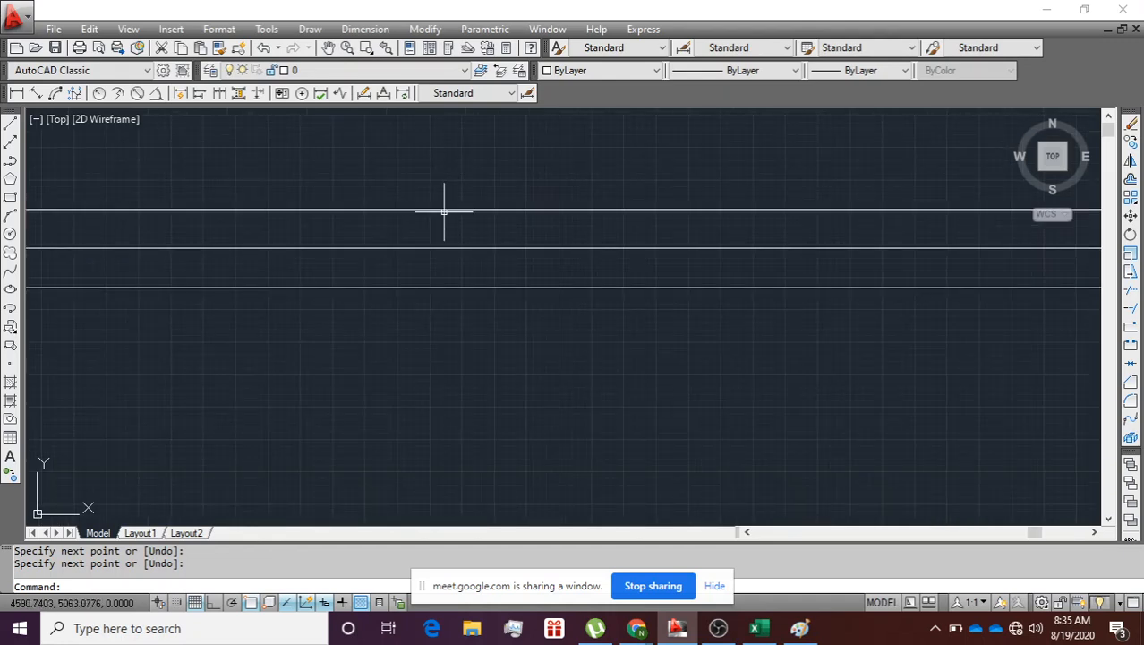
left_click(442, 210)
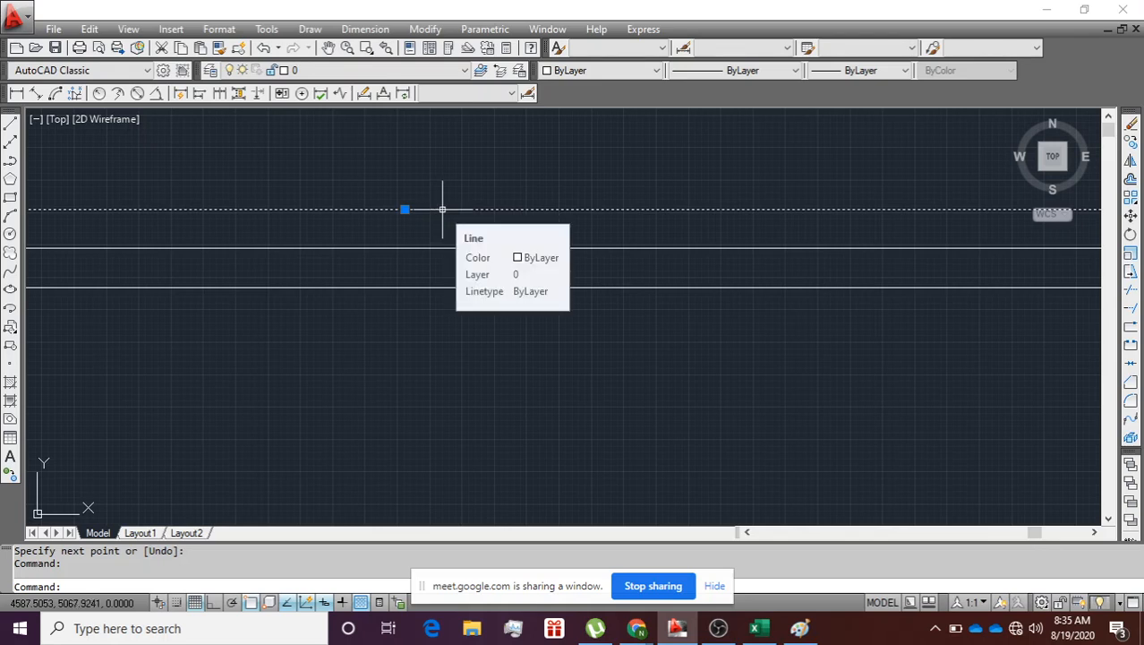
key("Escape")
type("O")
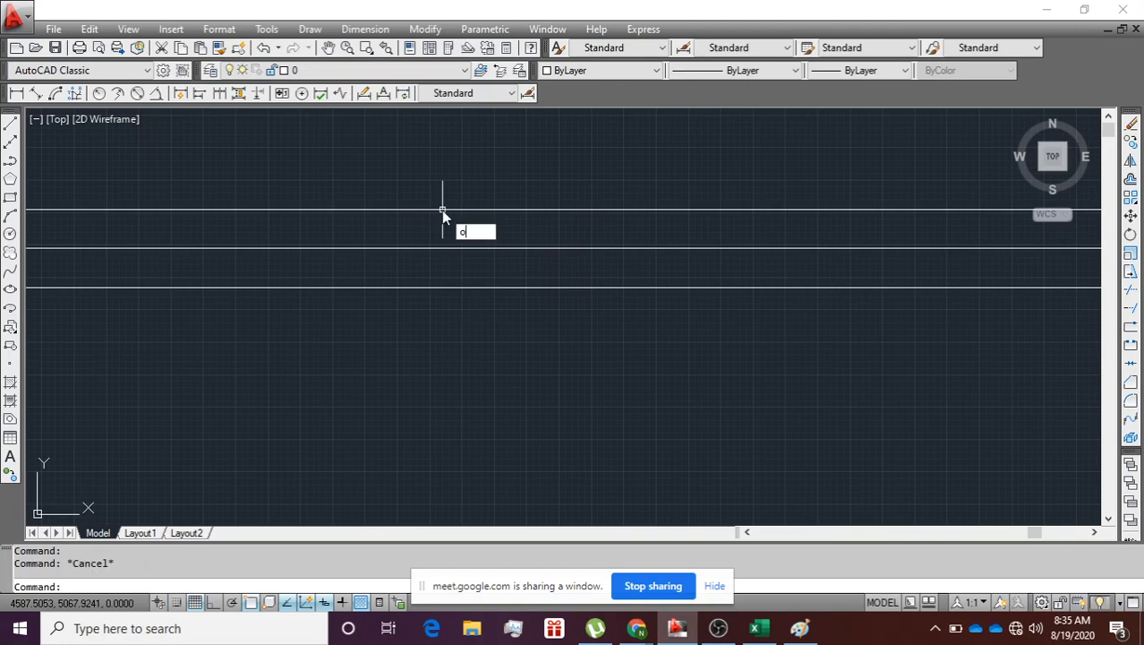
key("Return")
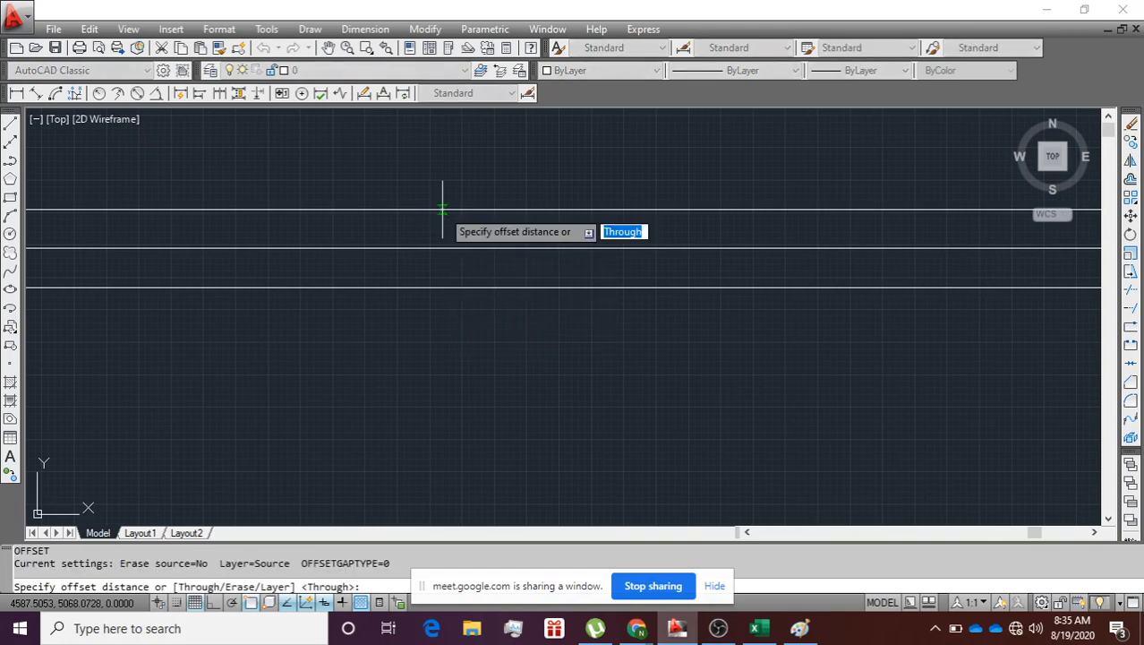
scroll(498, 255, "down", 4)
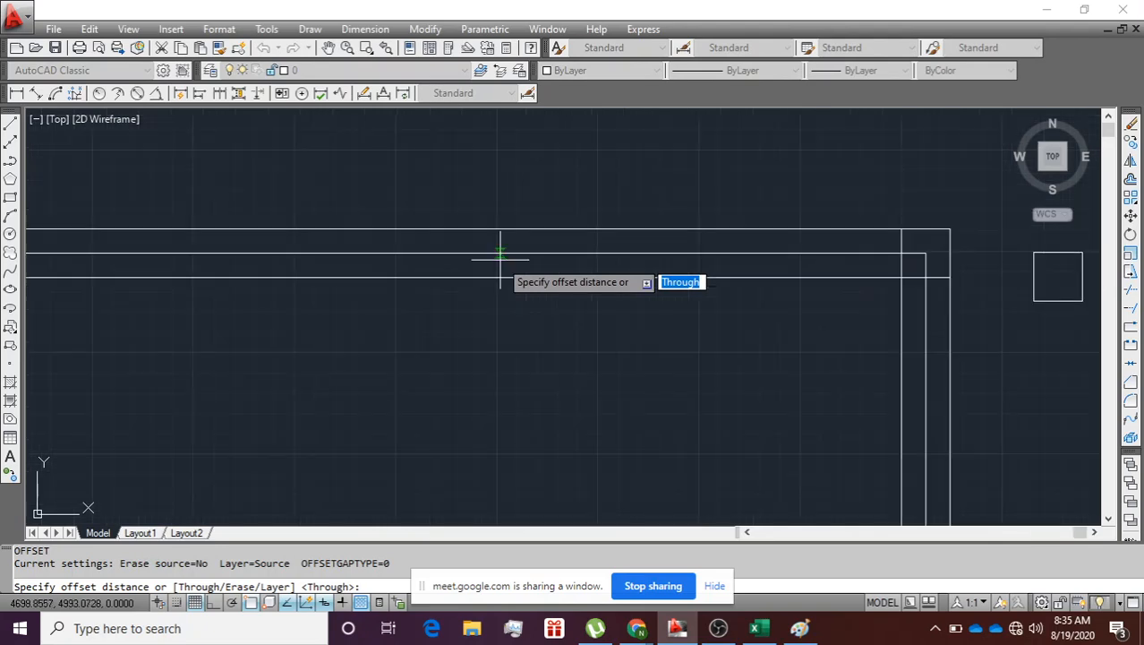
scroll(165, 226, "up", 4)
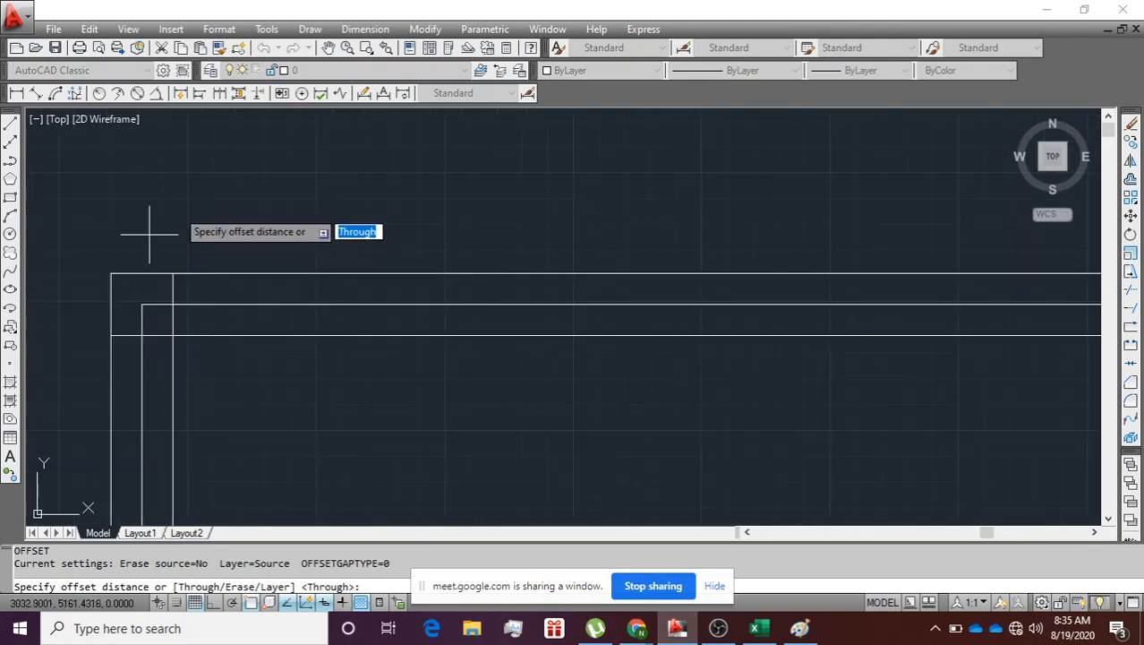
scroll(183, 267, "up", 3)
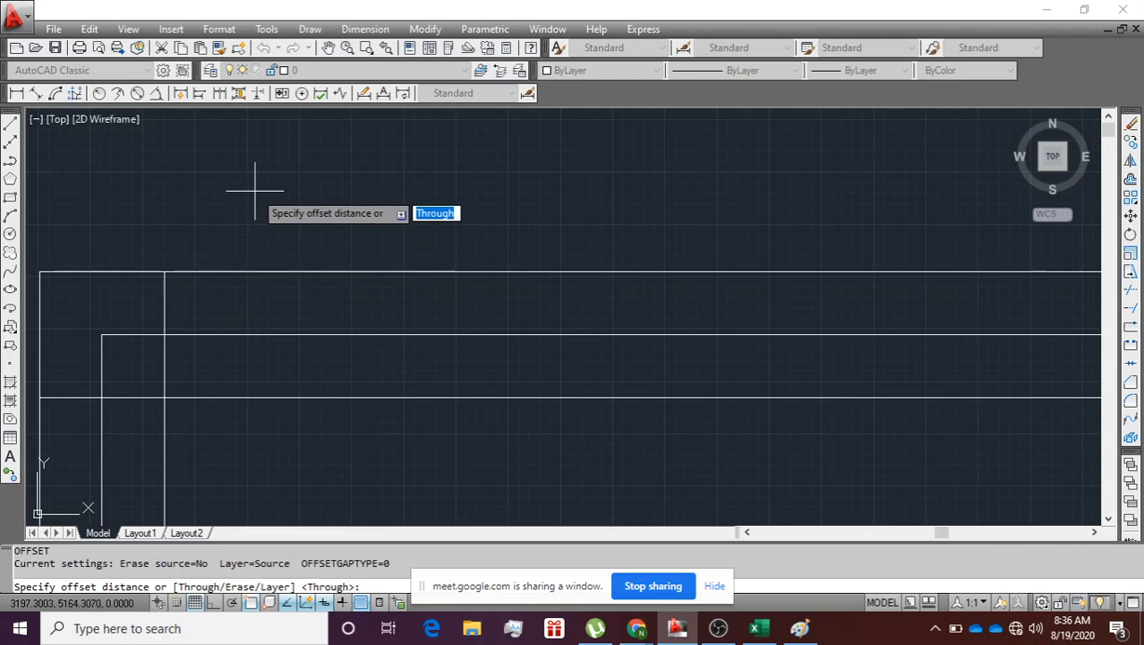
type("15")
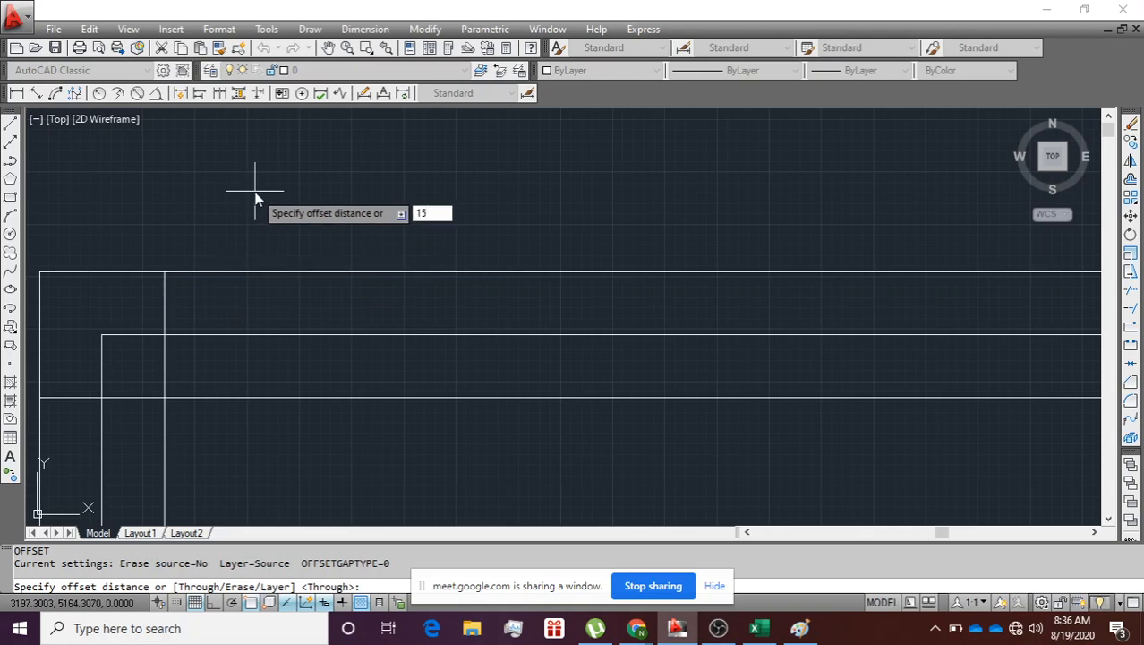
key("Return")
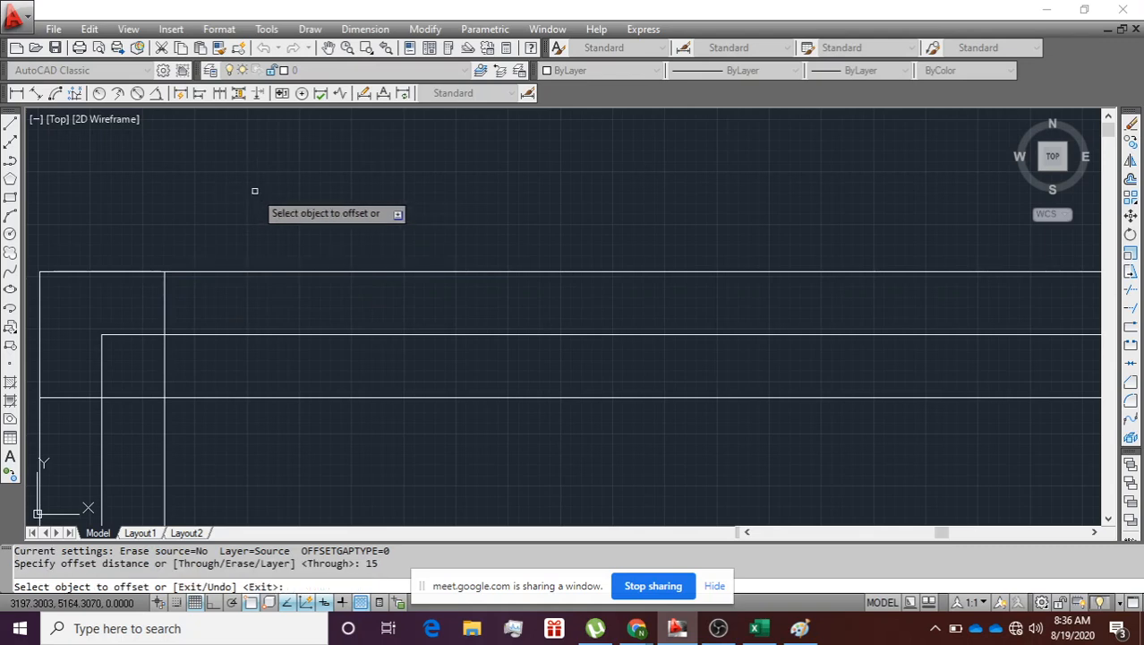
left_click(260, 269)
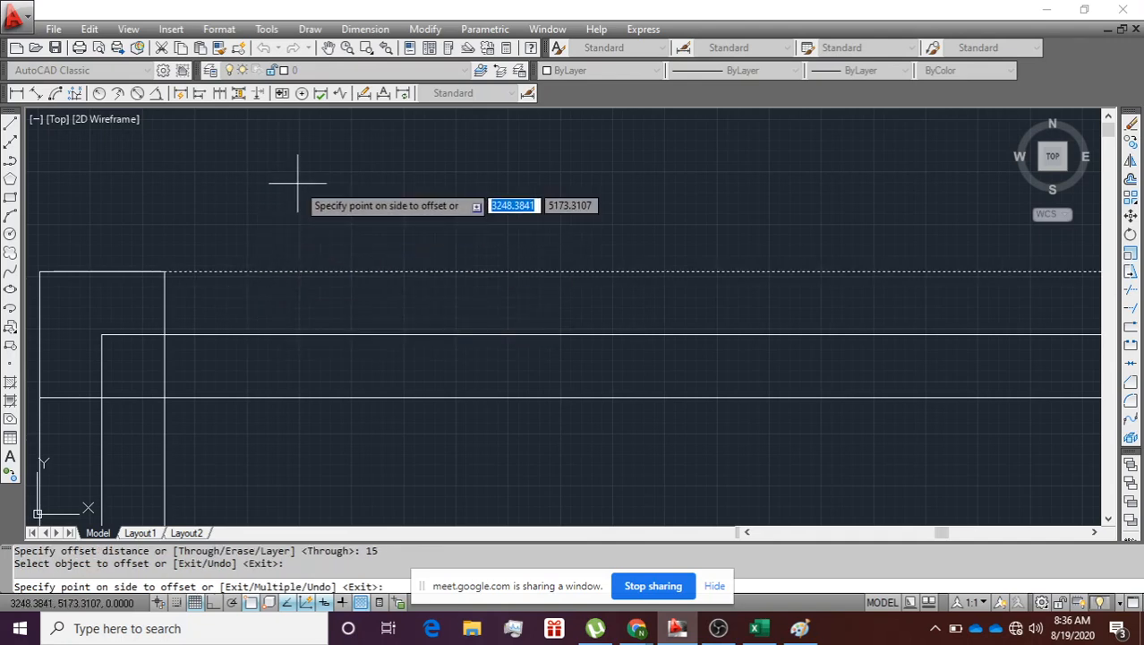
left_click(270, 367)
Step: Offset the inner line of the upper wall toward the wall's centreline at the same 15 mm distance
scroll(270, 371, "down", 4)
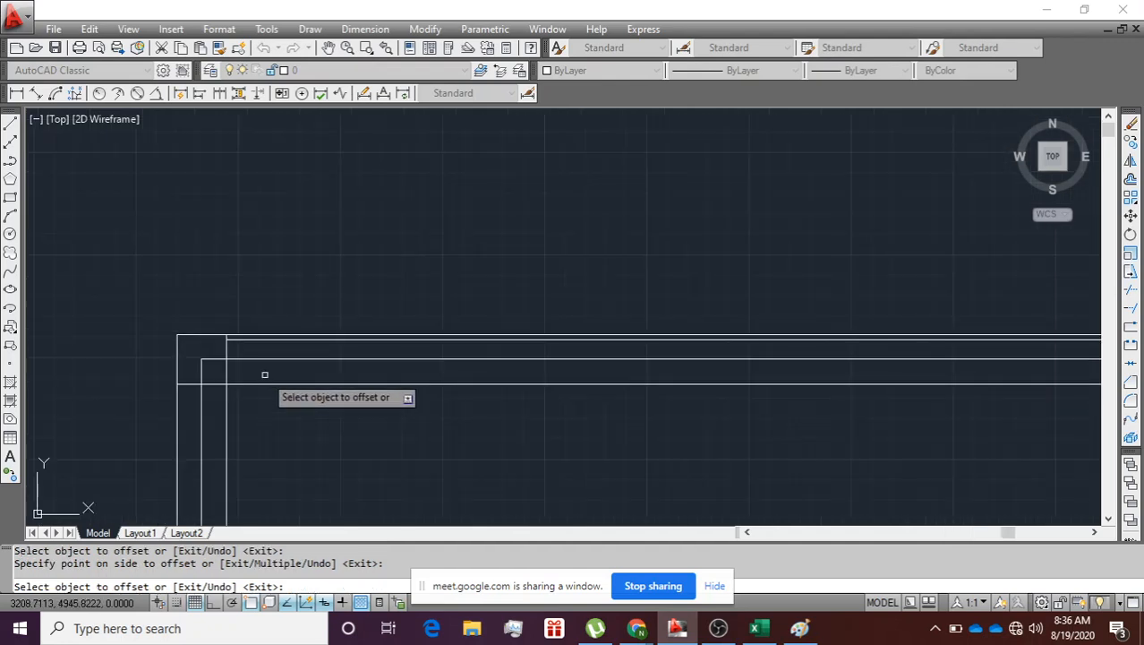
scroll(272, 408, "up", 4)
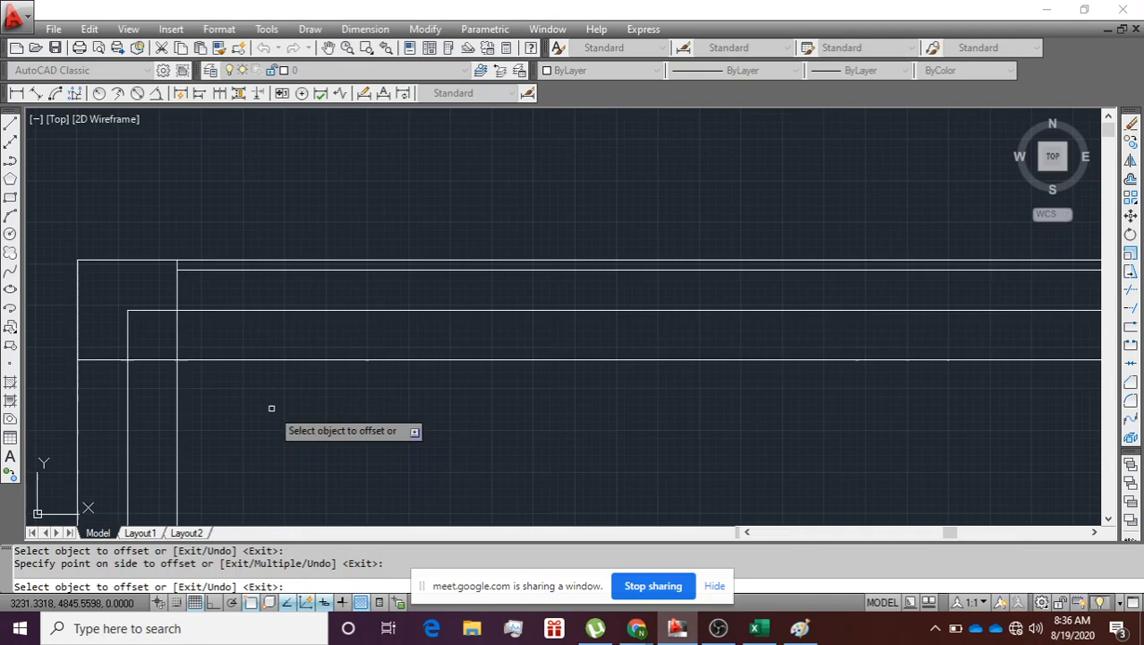
left_click(275, 359)
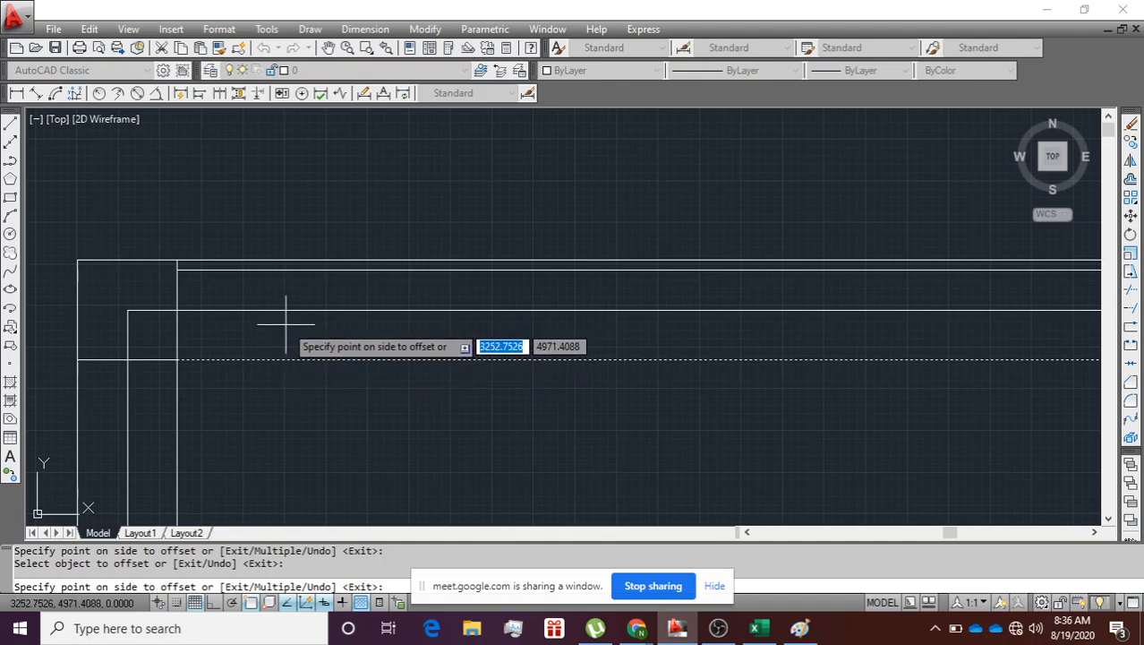
left_click(281, 291)
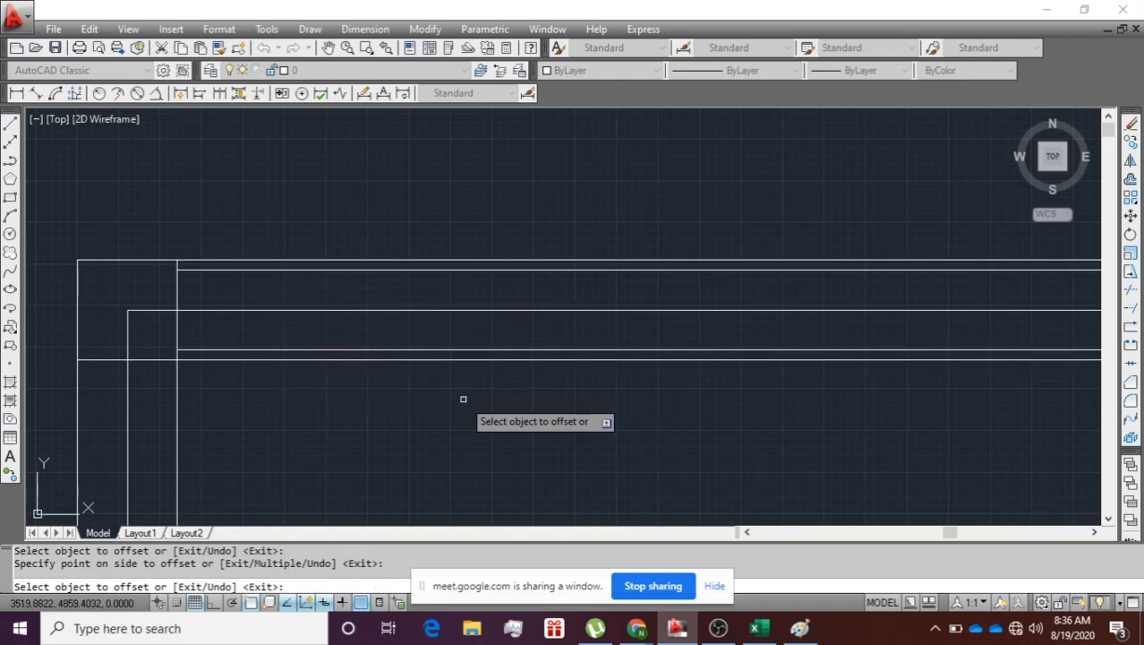
Step: Offset the left wall's inner and outer lines 15 mm toward the wall's centreline
scroll(463, 398, "down", 2)
middle_click_drag(437, 212, 354, 188)
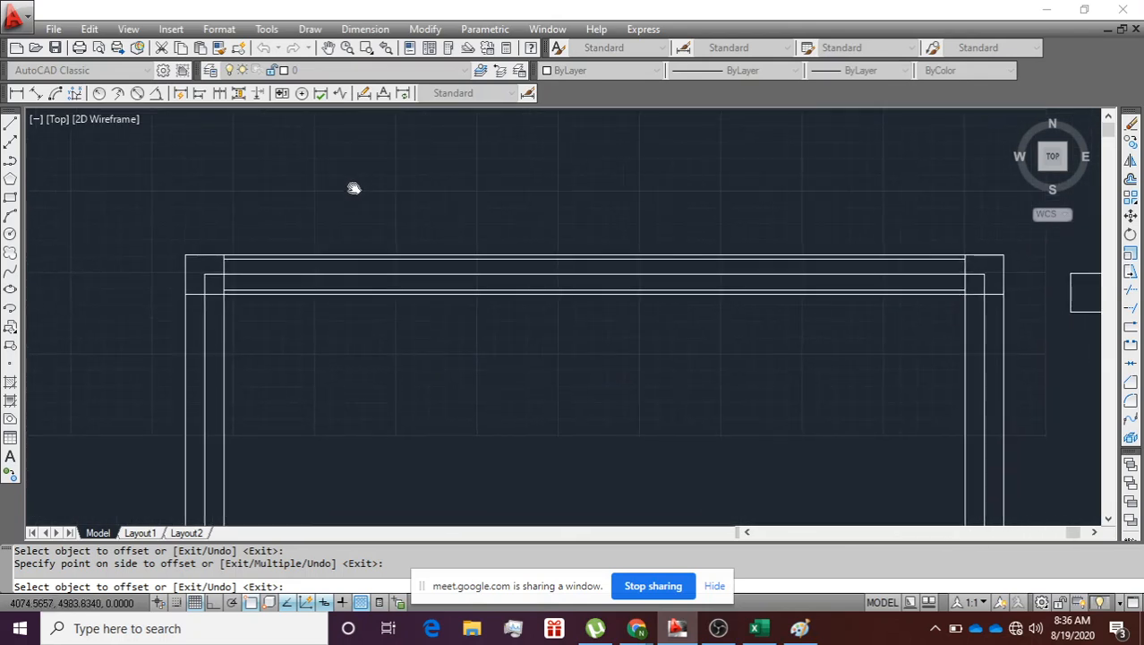
left_click(222, 375)
left_click(213, 370)
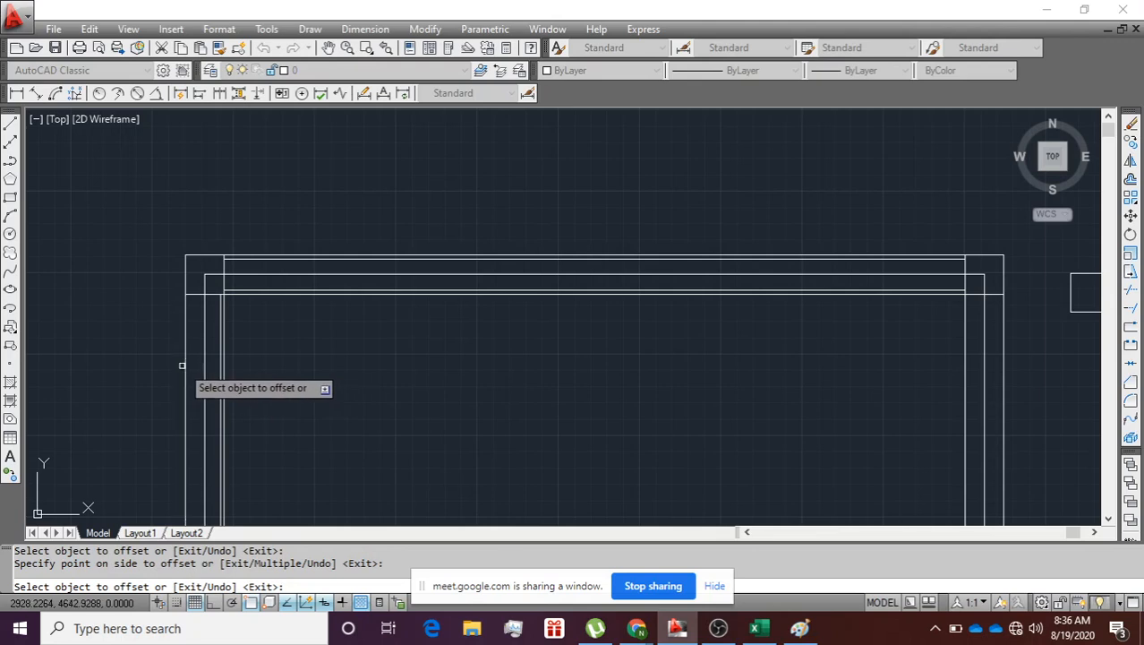
left_click(185, 369)
left_click(194, 376)
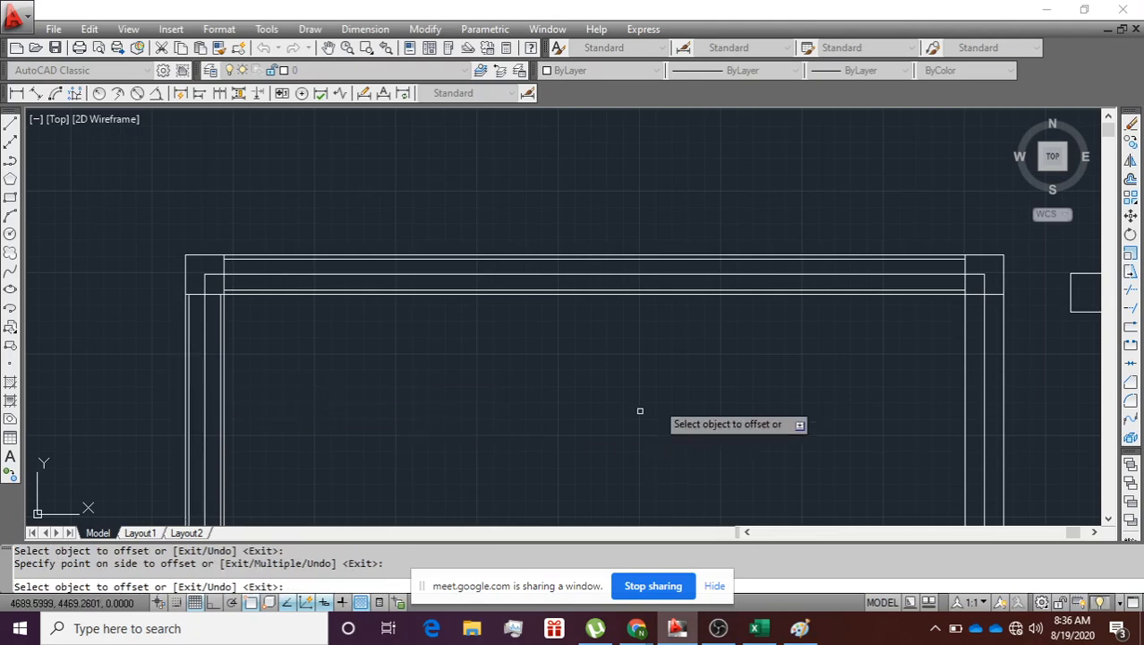
Step: Offset the right wall's inner and outer lines 15 mm toward the wall's centreline
left_click(964, 391)
left_click(977, 408)
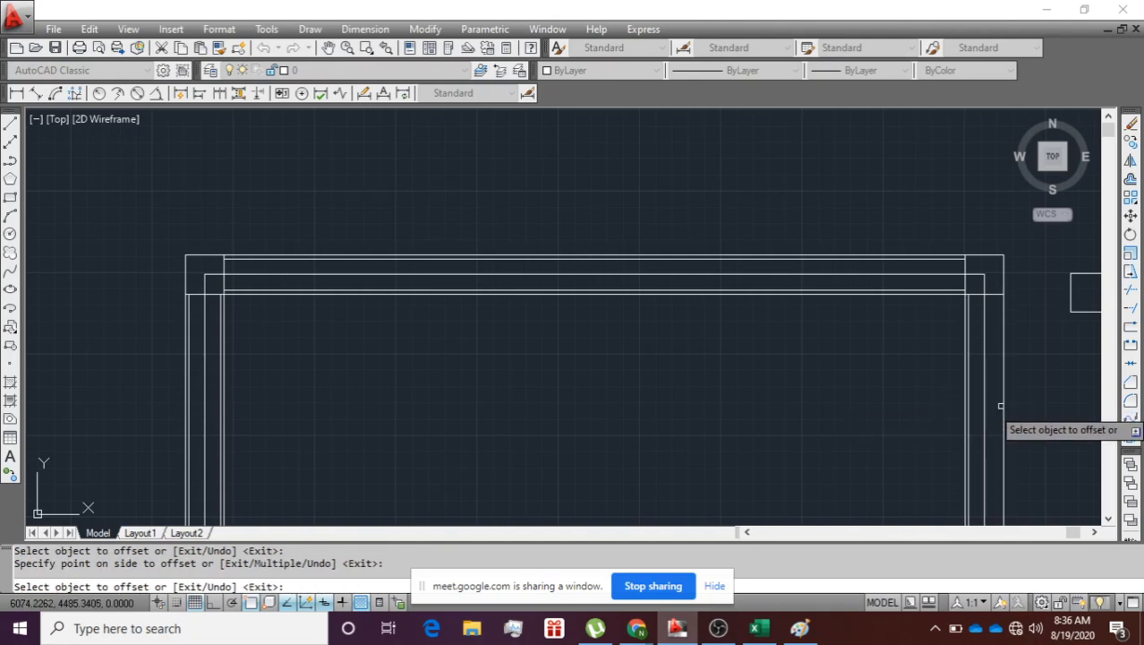
left_click(1002, 407)
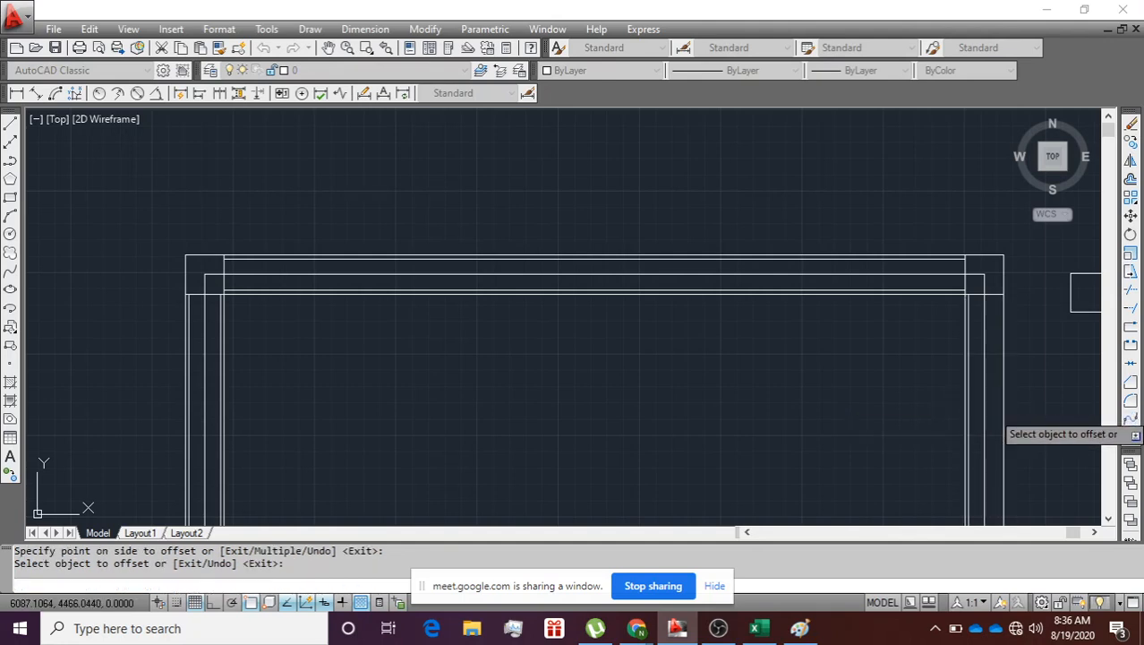
left_click(942, 417)
Step: Offset the lower wall's inner and outer lines 15 mm toward the wall's centreline
scroll(945, 429, "down", 4)
middle_click_drag(871, 451, 758, 211)
scroll(777, 332, "down", 4)
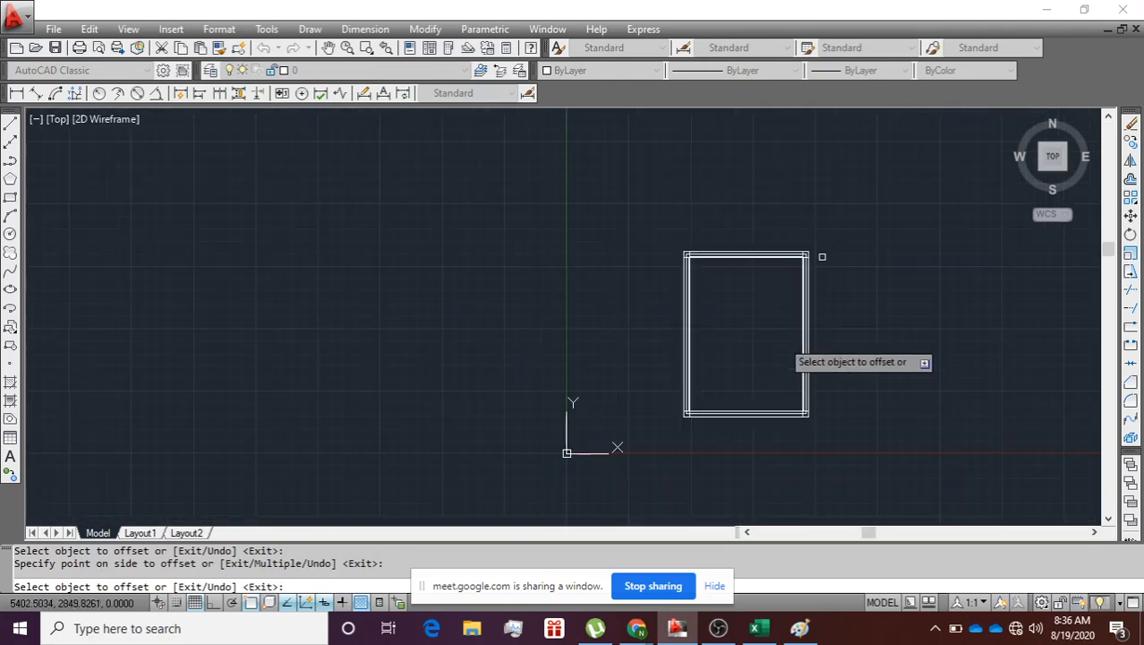
scroll(739, 439, "up", 3)
scroll(723, 388, "up", 2)
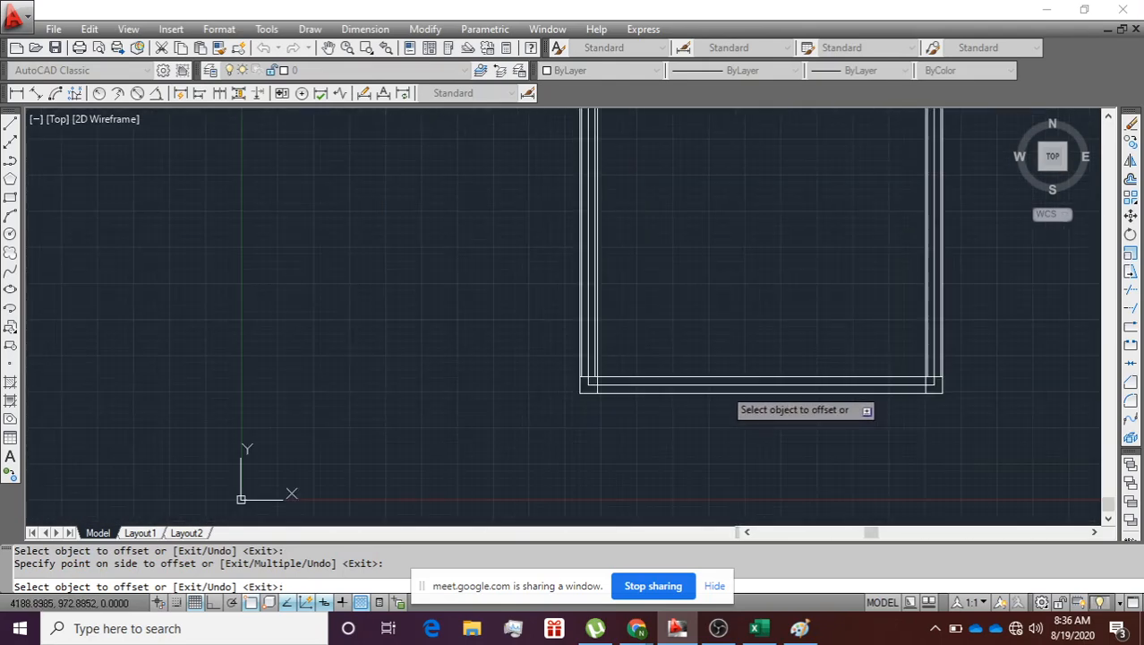
left_click(723, 376)
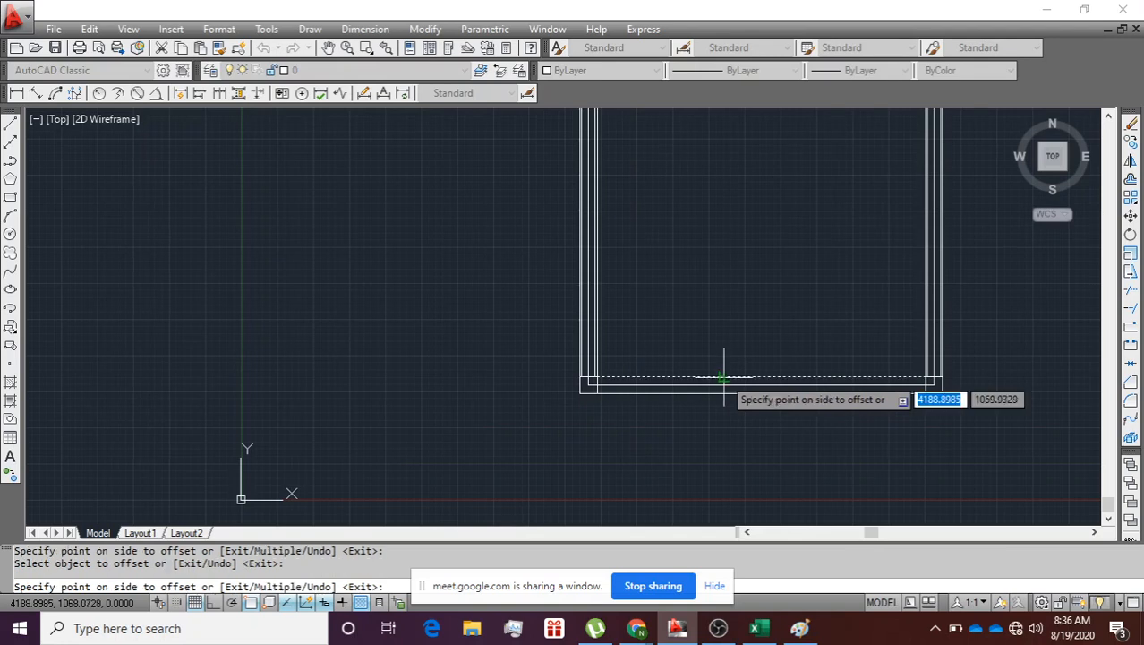
left_click(728, 411)
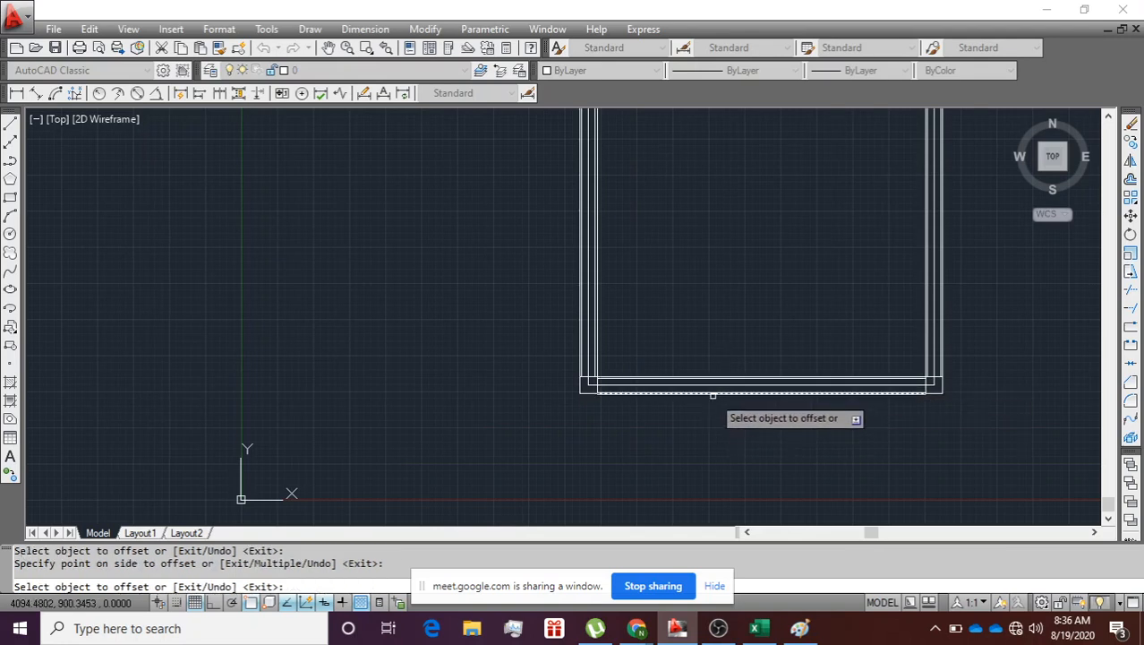
left_click(707, 392)
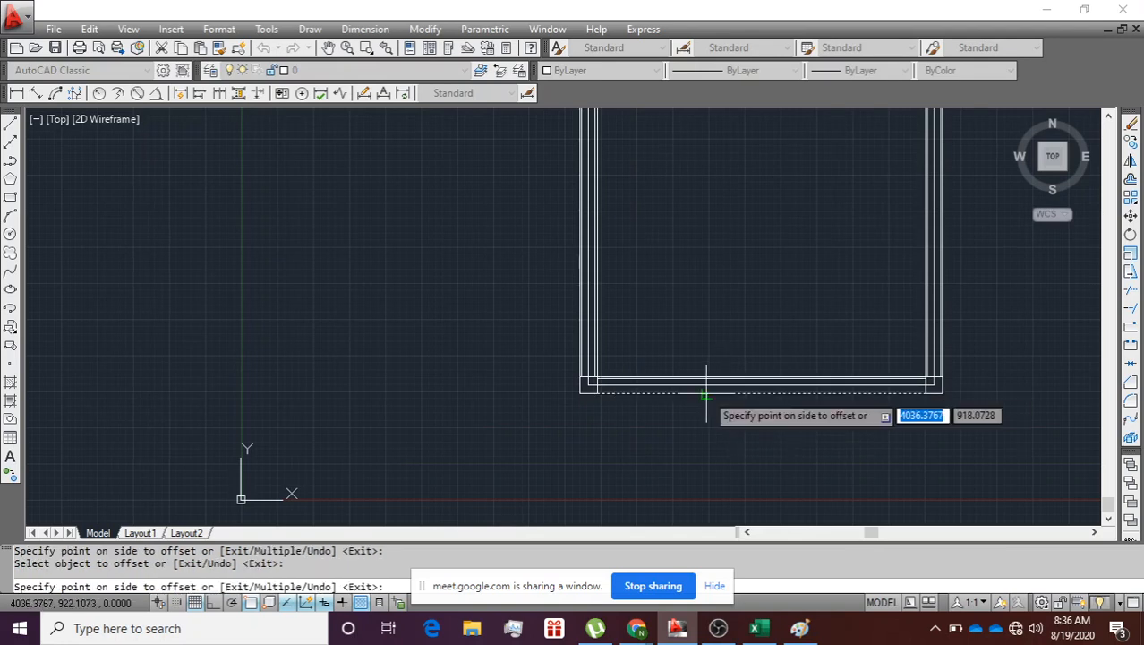
left_click(689, 315)
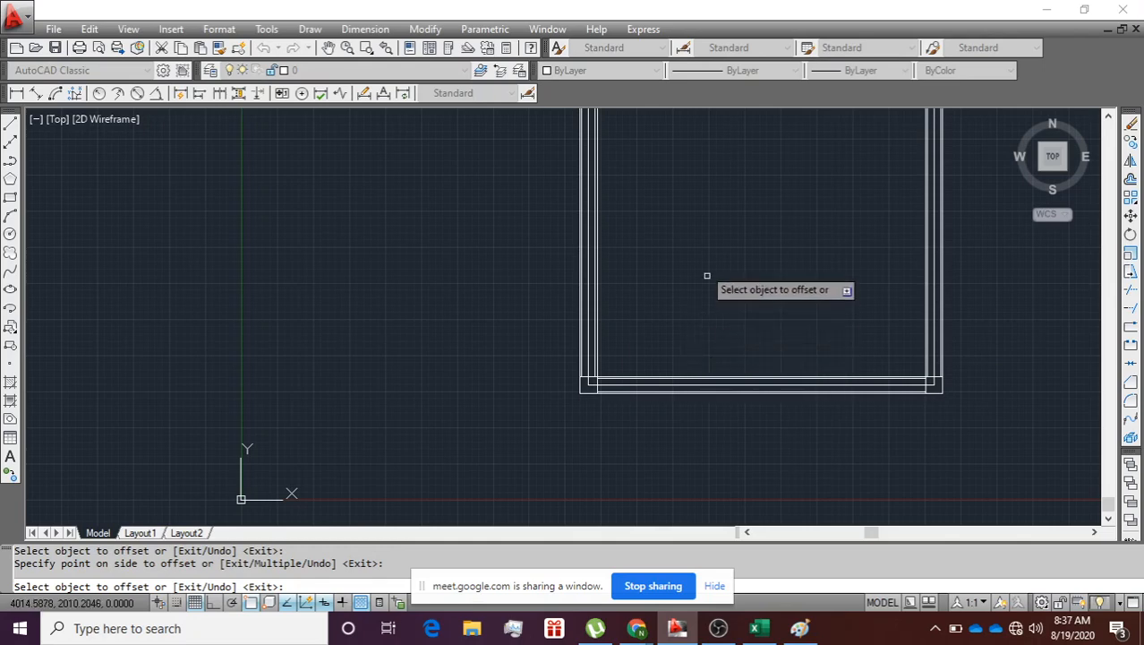
mouse_move(705, 275)
middle_mouse_down()
mouse_move(514, 394)
mouse_move(391, 540)
mouse_move(434, 452)
middle_mouse_up()
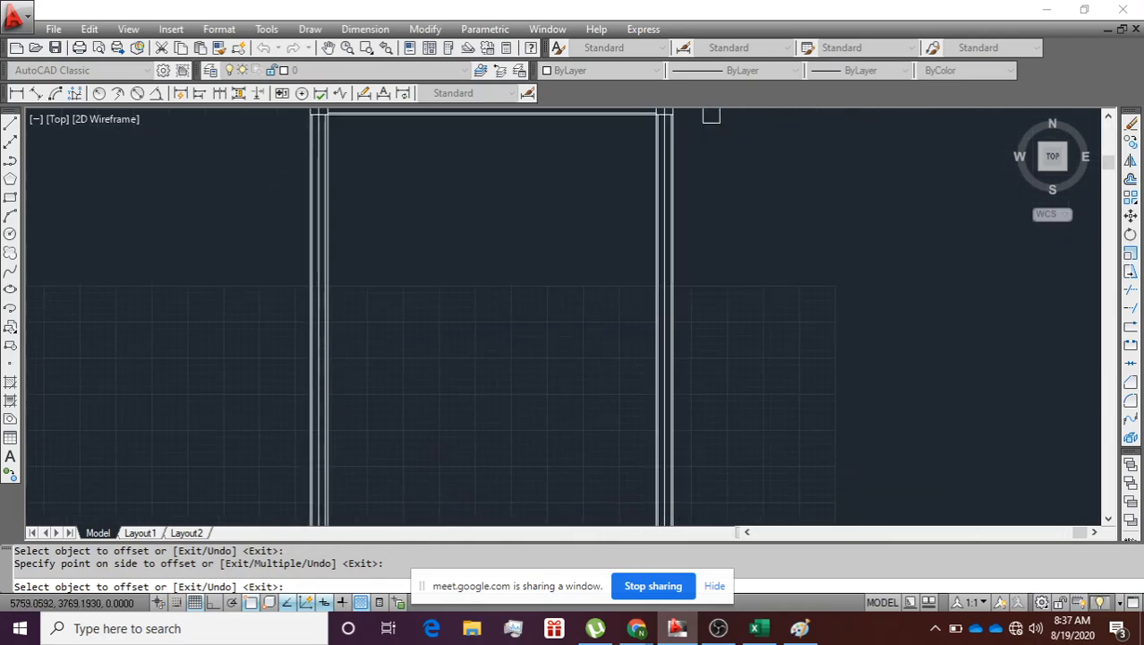
middle_click_drag(544, 182, 476, 275)
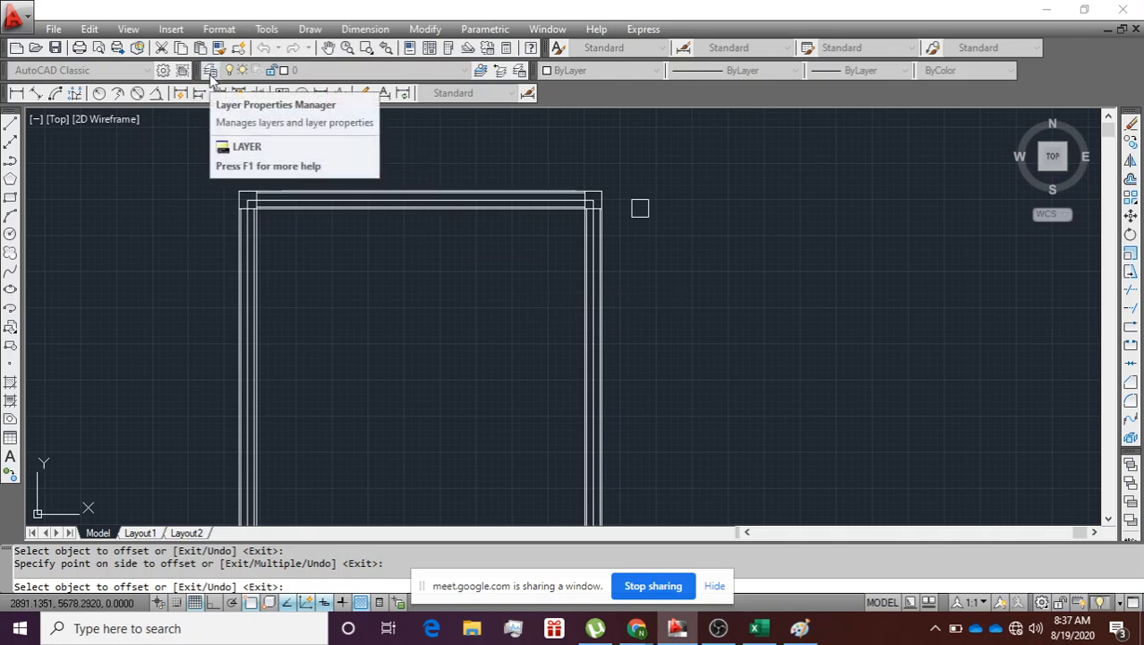
left_click(210, 72)
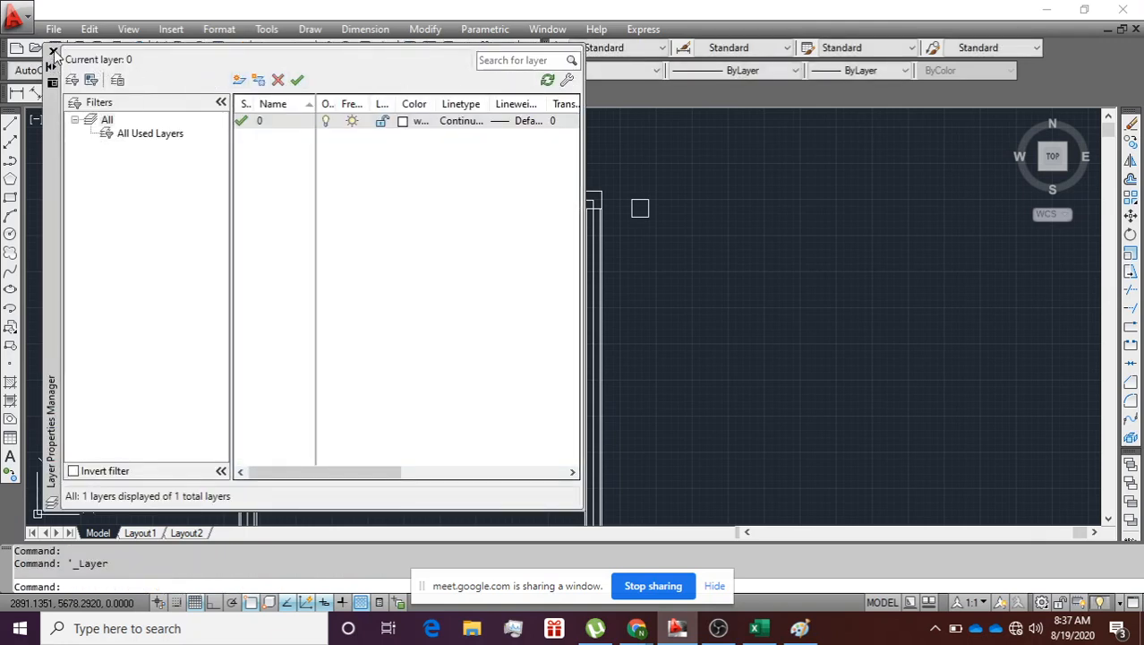
left_click(53, 51)
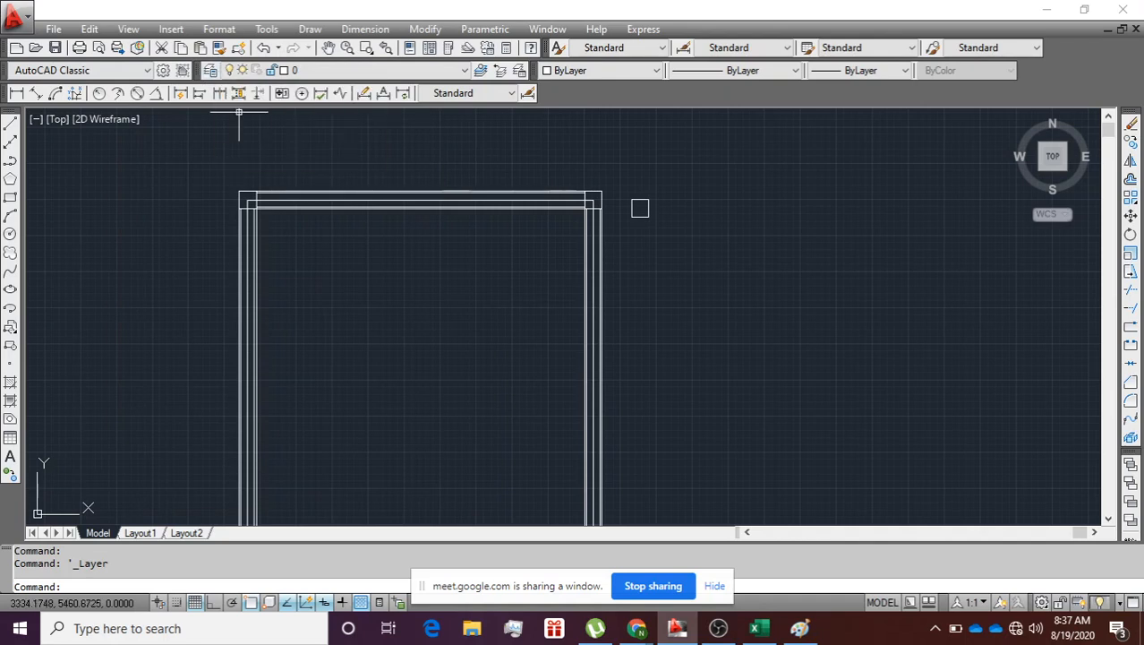
Step: Create a new layer named As and set its colour to red
type("LAYe")
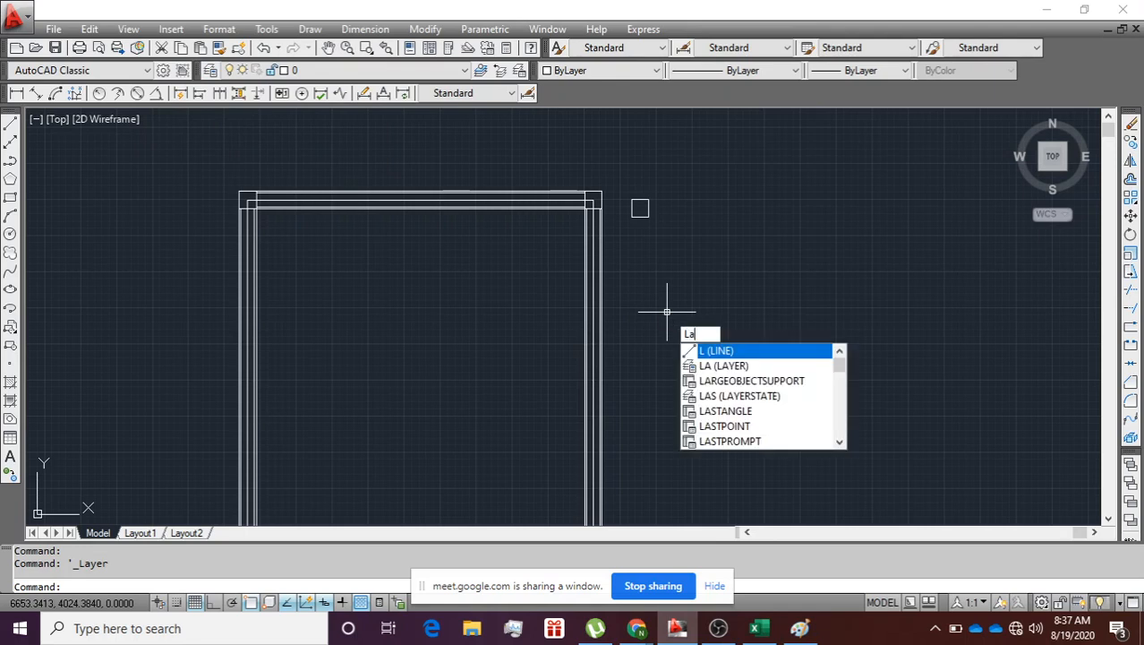
type("r")
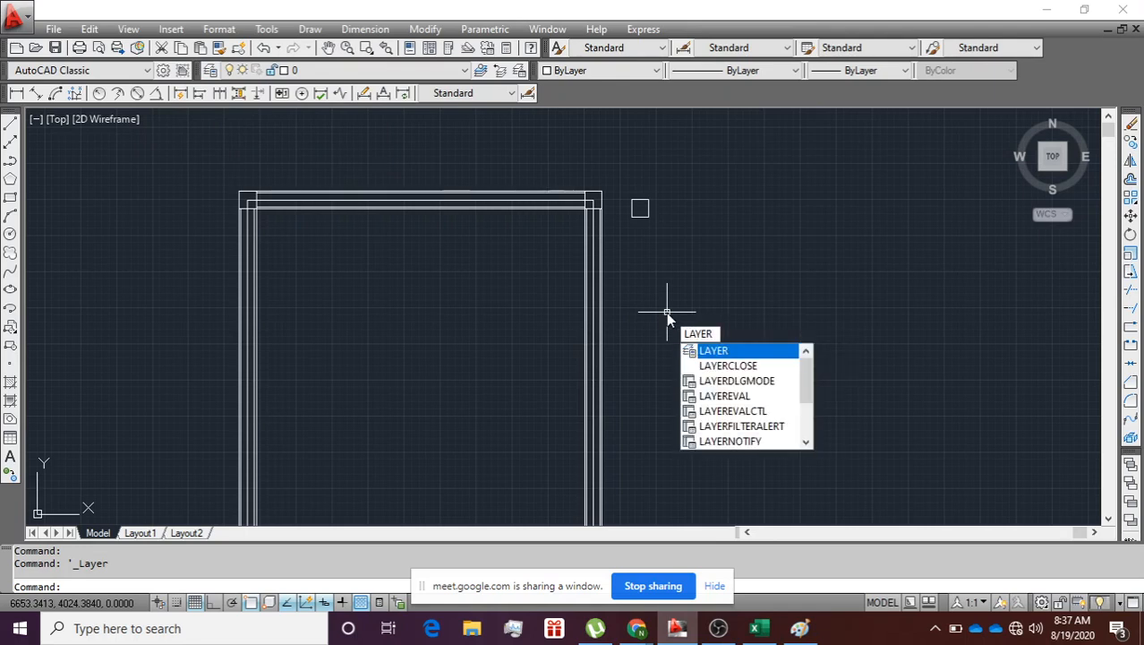
key("Return")
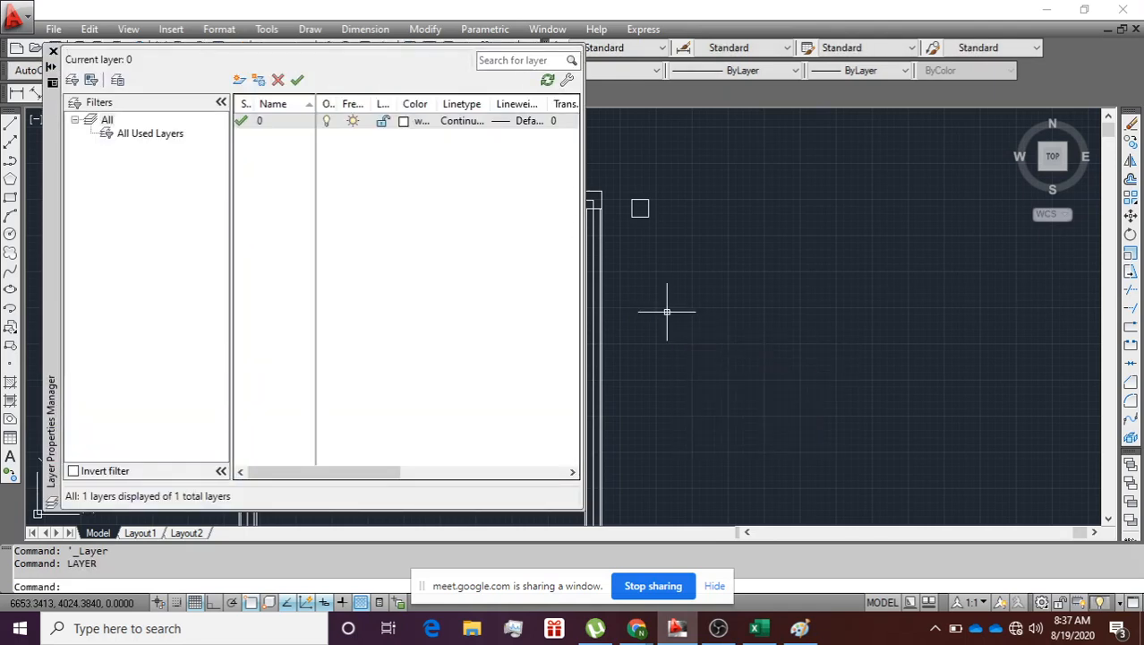
left_click(240, 82)
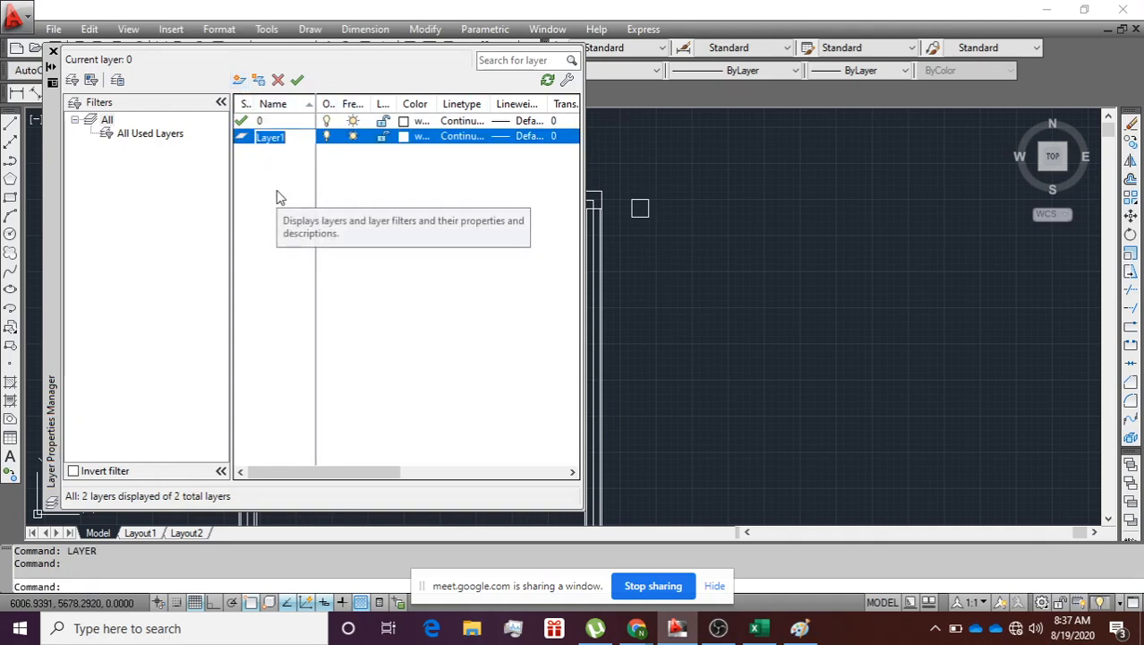
left_click(404, 136)
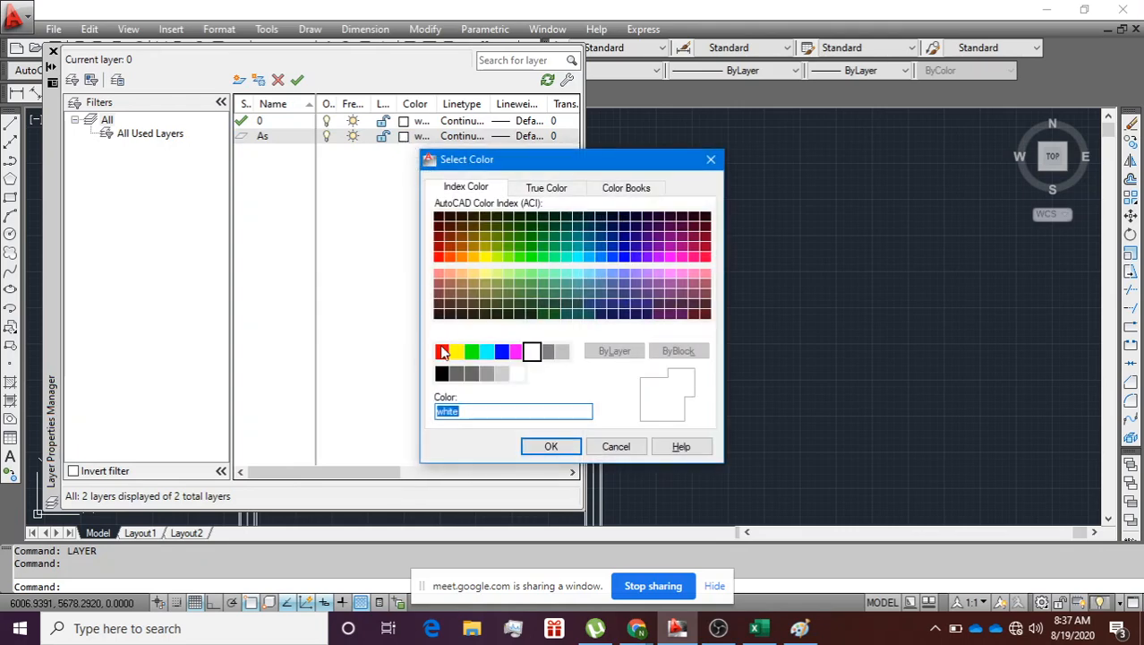
left_click(442, 352)
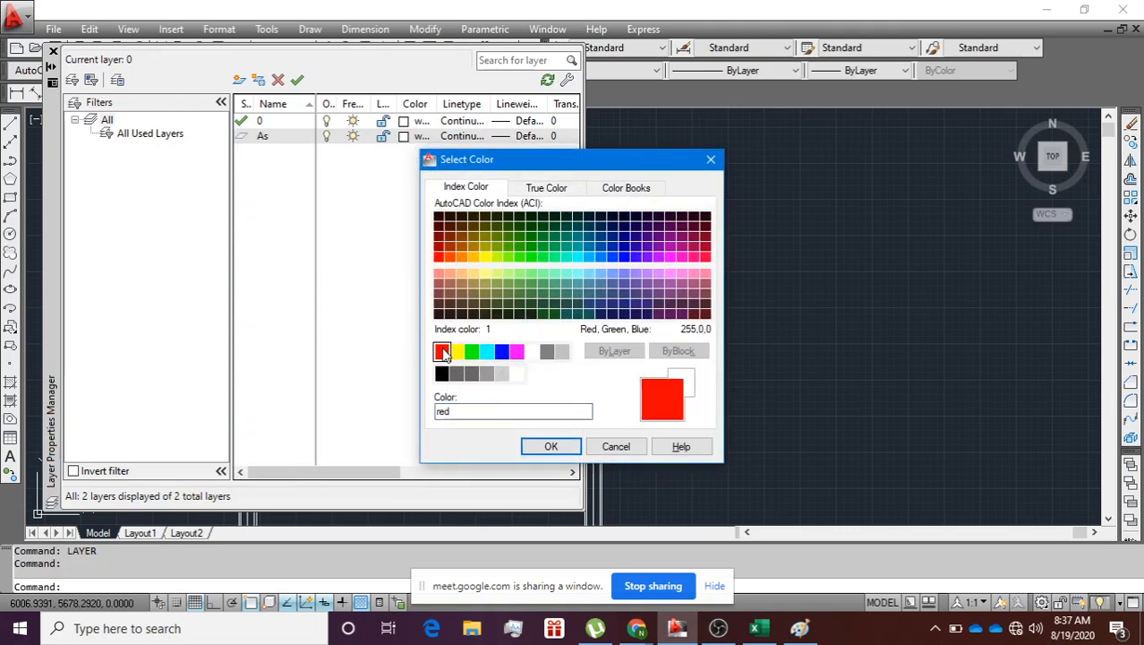
left_click(546, 447)
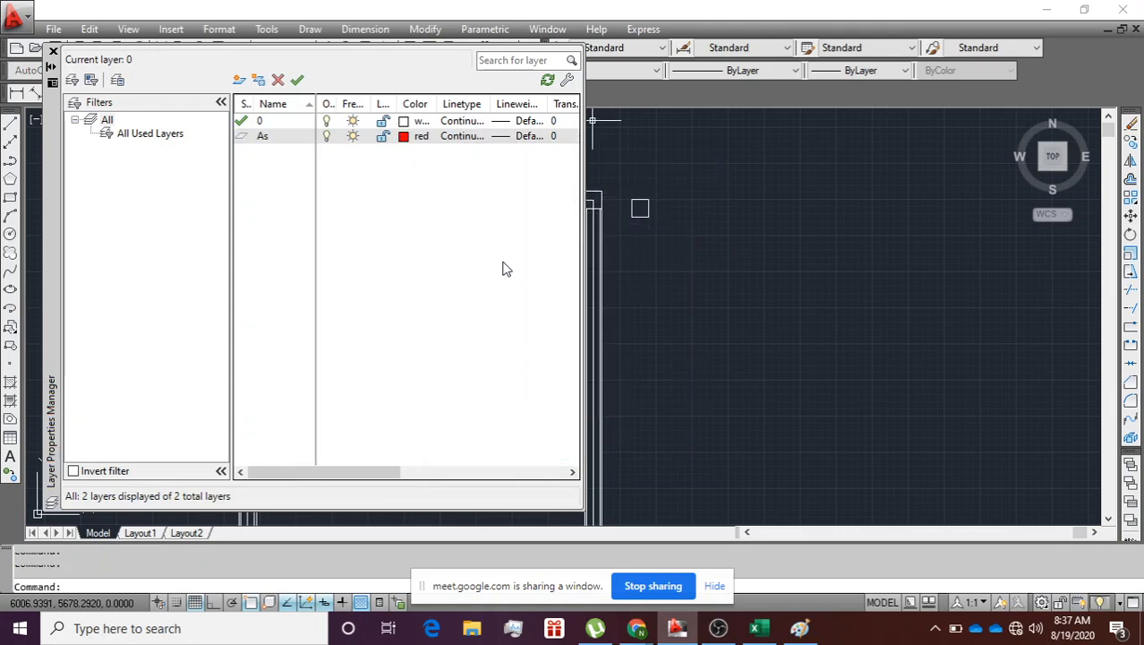
Step: Load the ACAD_ISO02W100 ISO dash linetype and assign it to the As layer
left_click(462, 139)
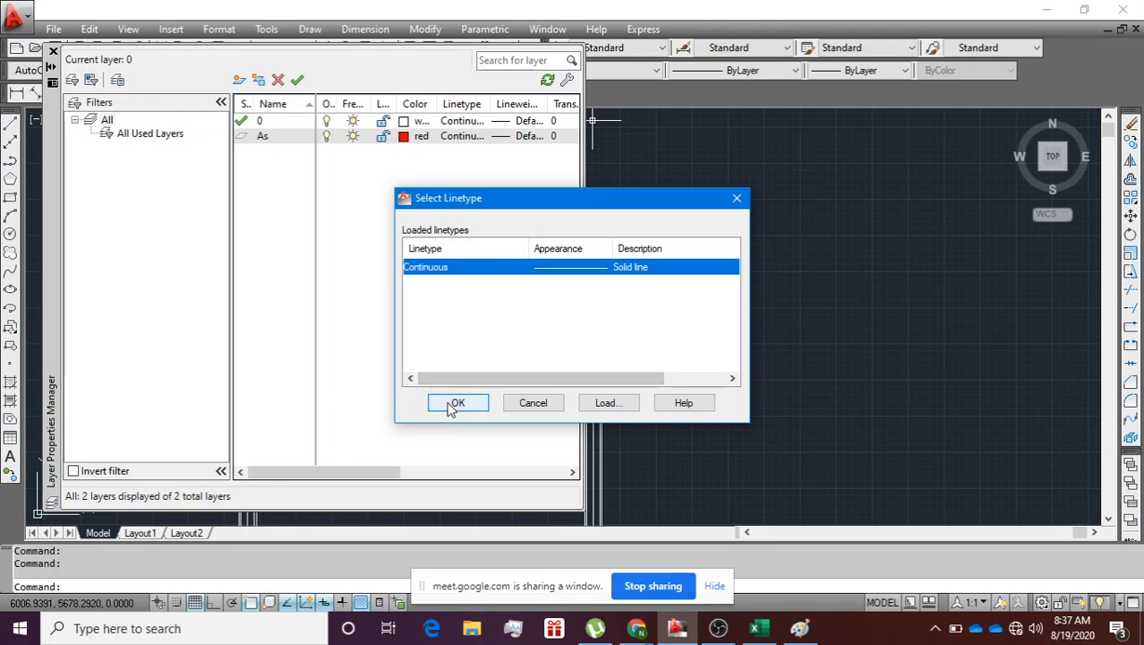
left_click(602, 402)
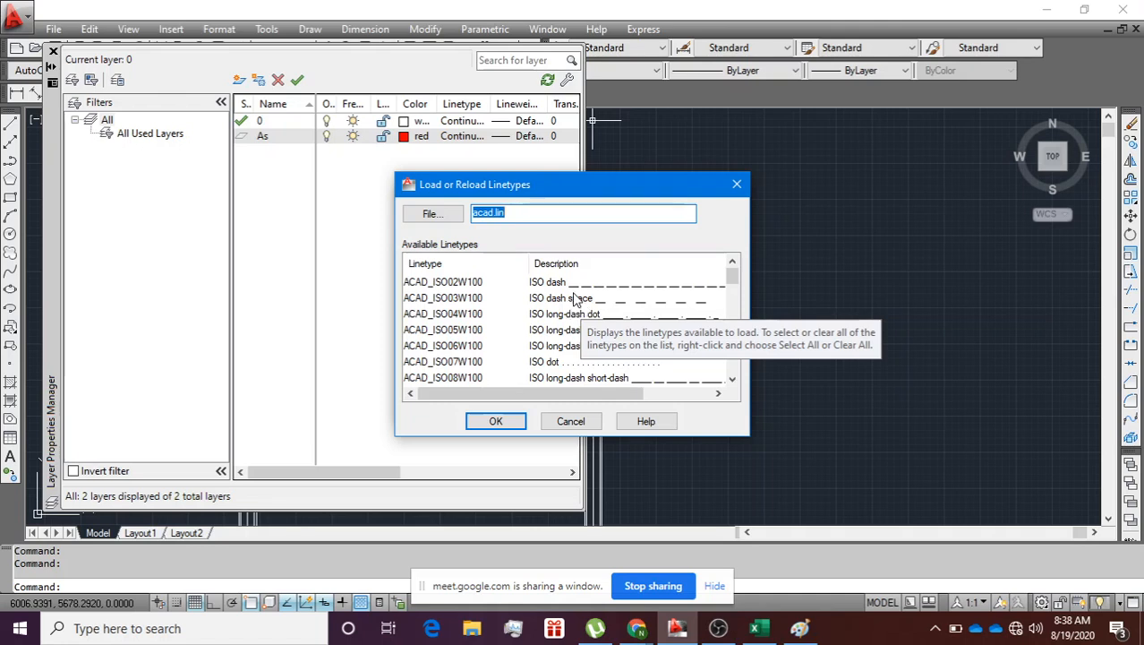
left_click(538, 283)
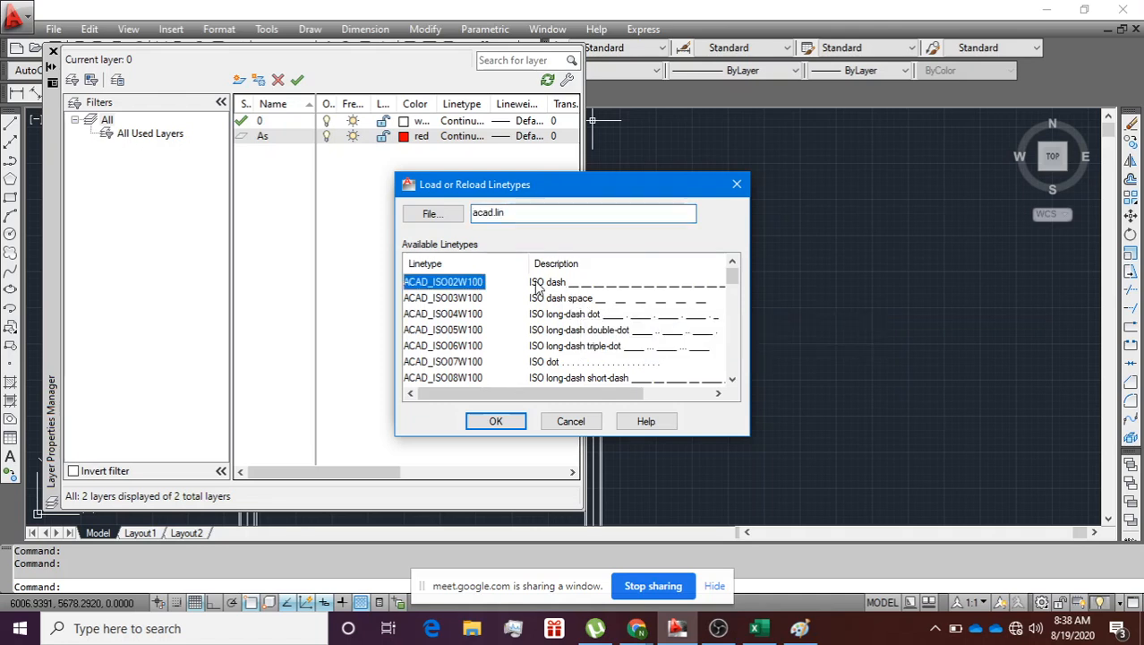
left_click(492, 422)
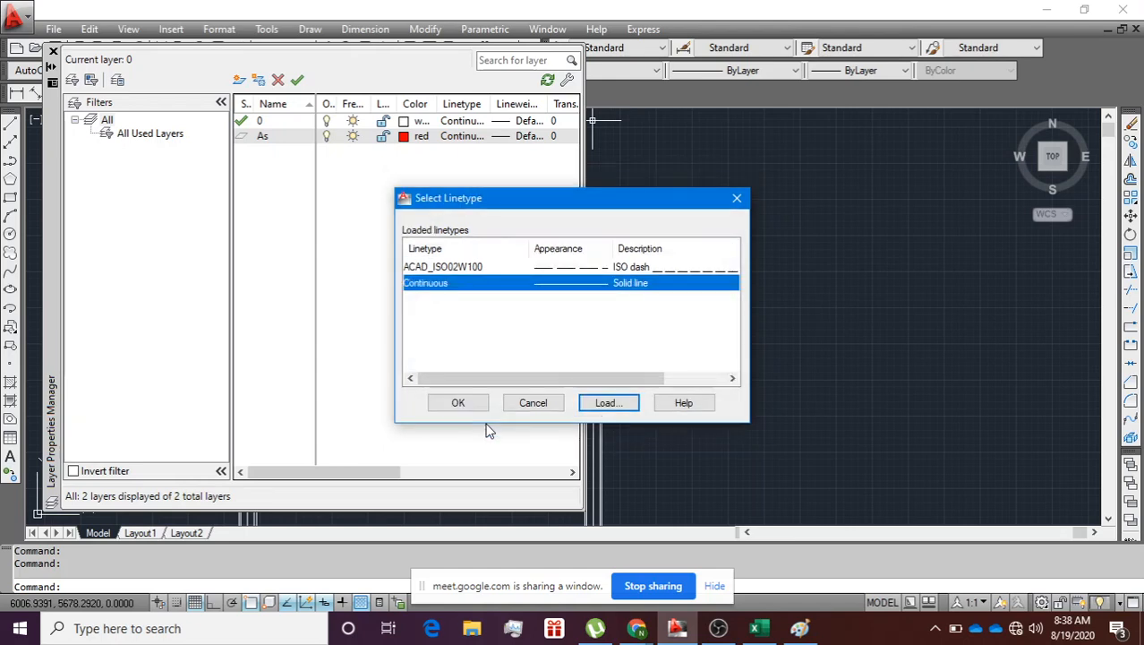
left_click(485, 267)
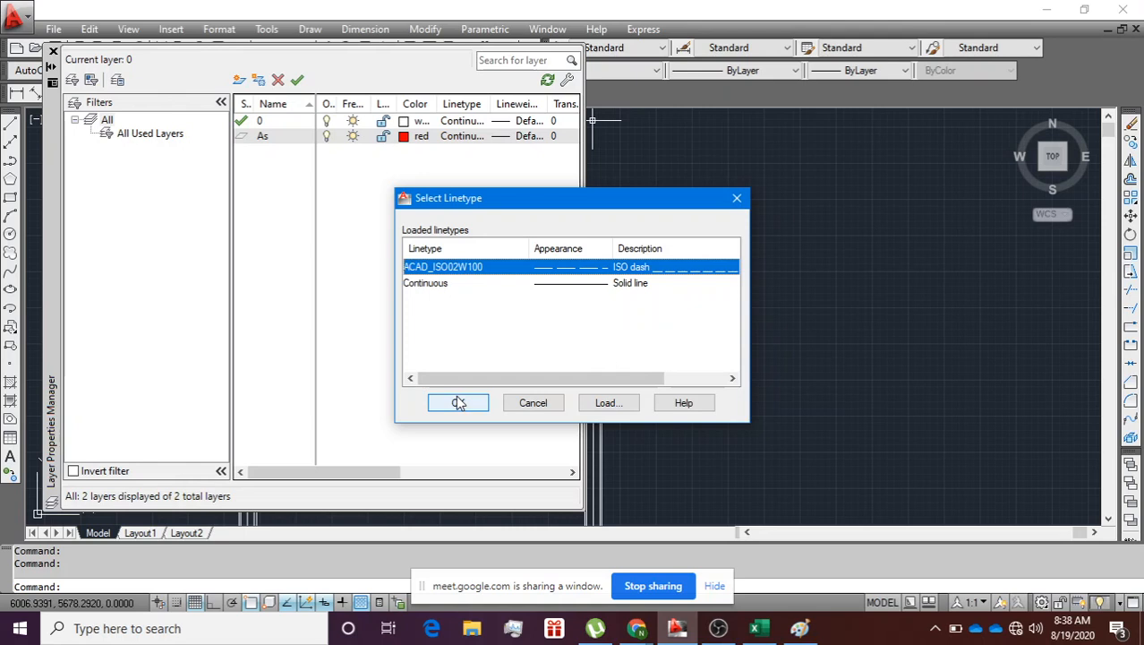
left_click_drag(491, 378, 454, 402)
left_click(458, 403)
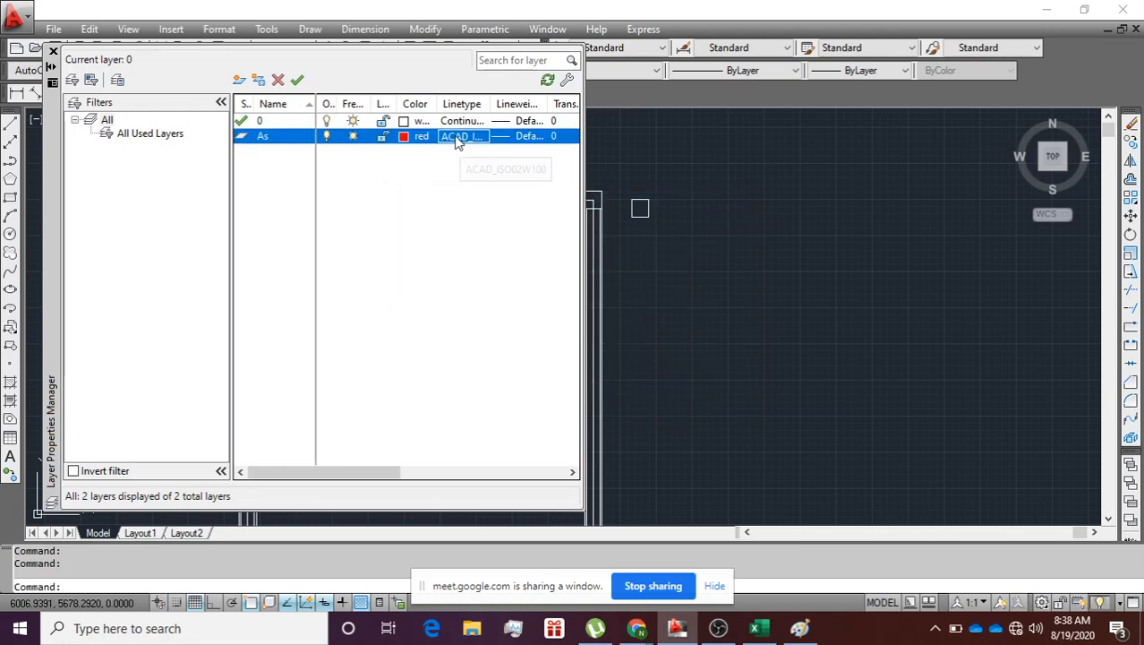
Step: Set the As layer's lineweight to 0.15 mm
left_click(518, 136)
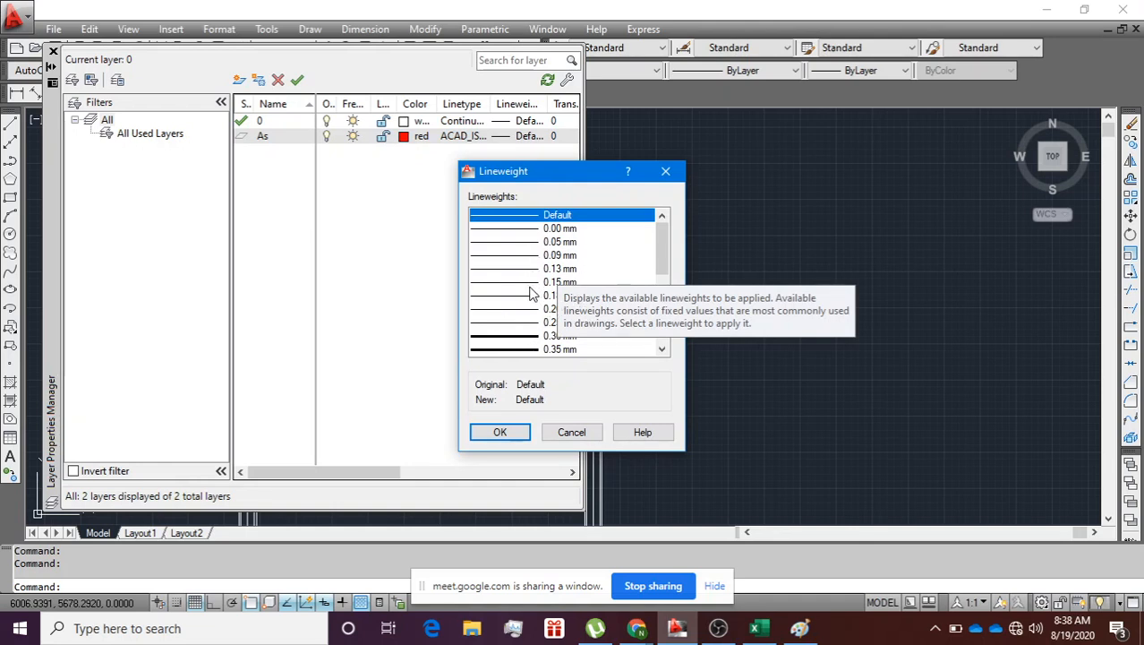
left_click(528, 283)
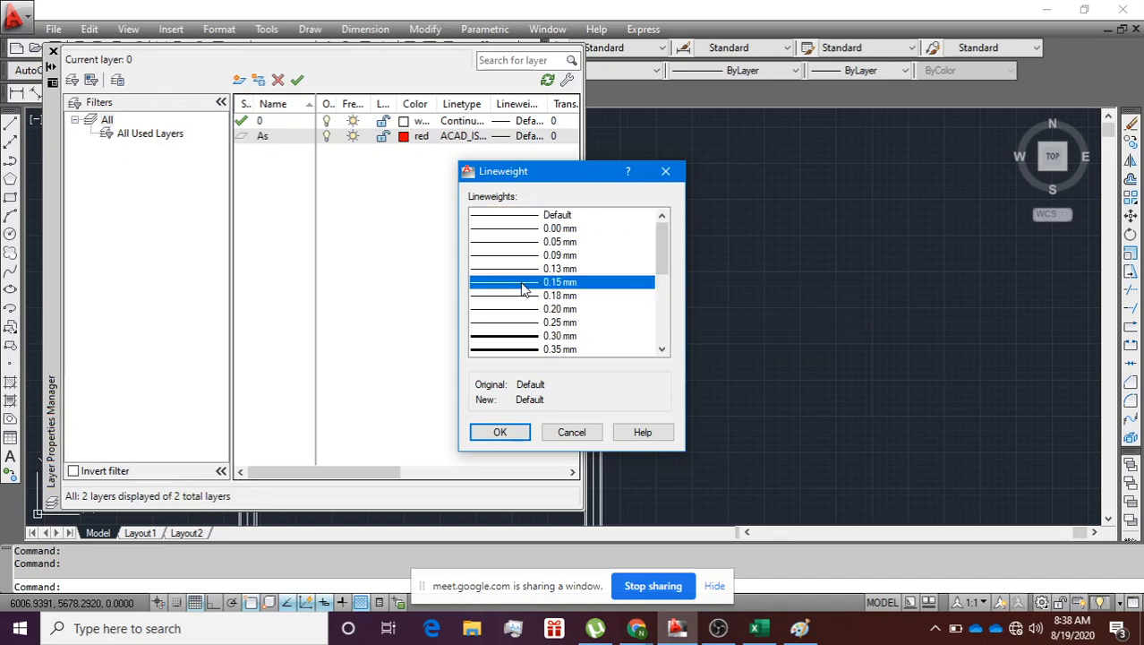
left_click(499, 431)
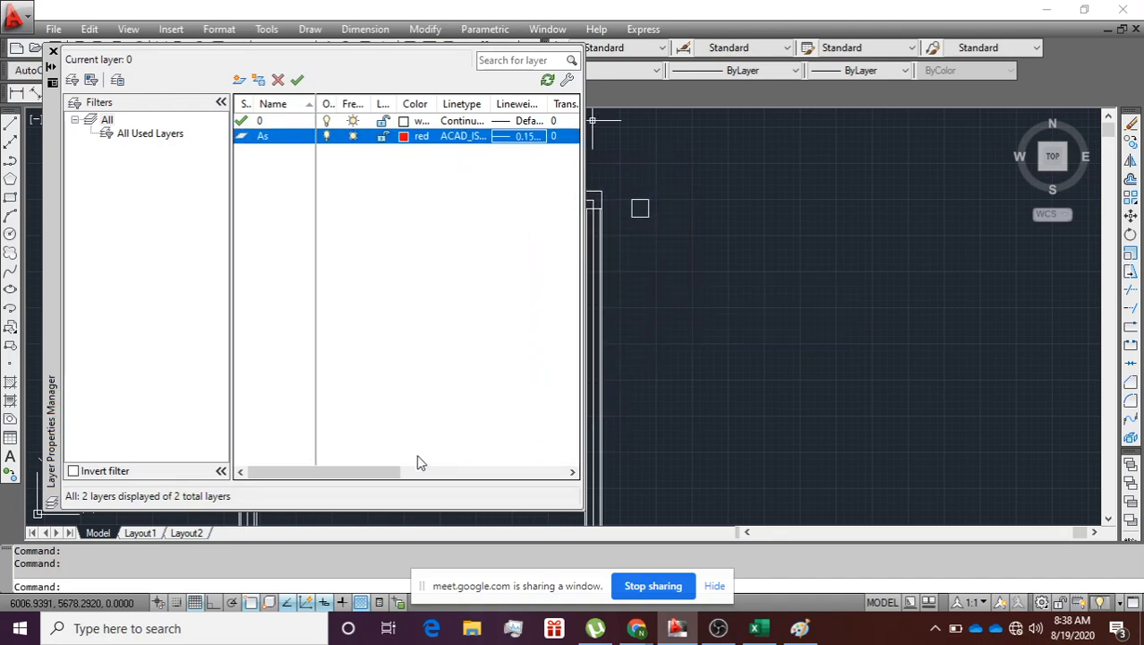
left_click_drag(391, 472, 448, 459)
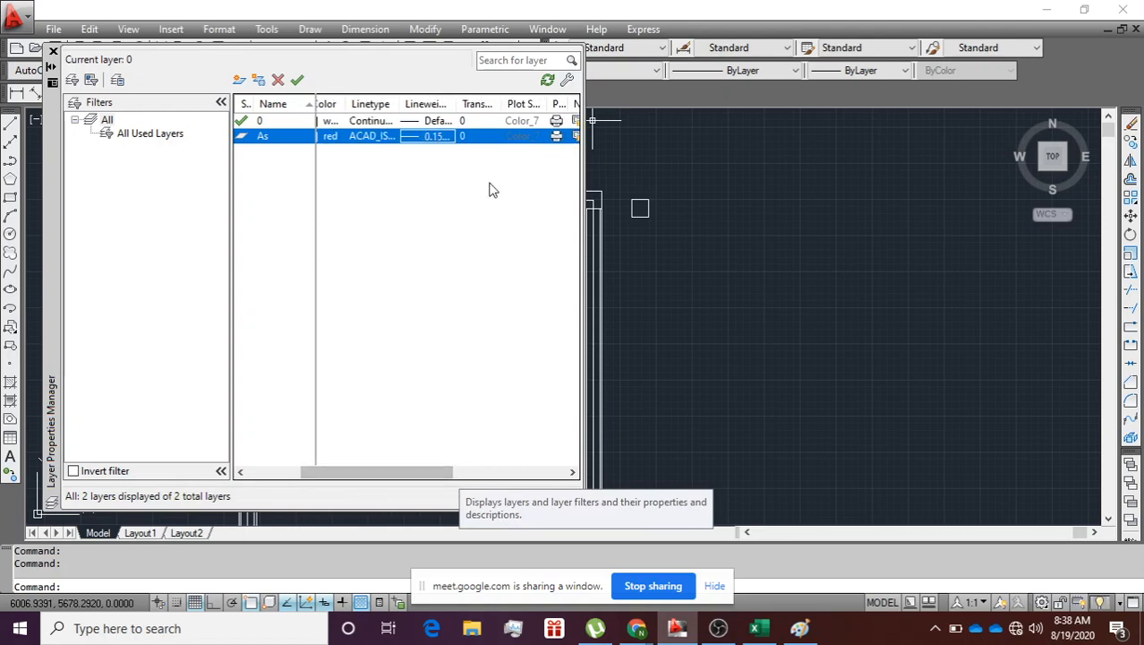
left_click(469, 138)
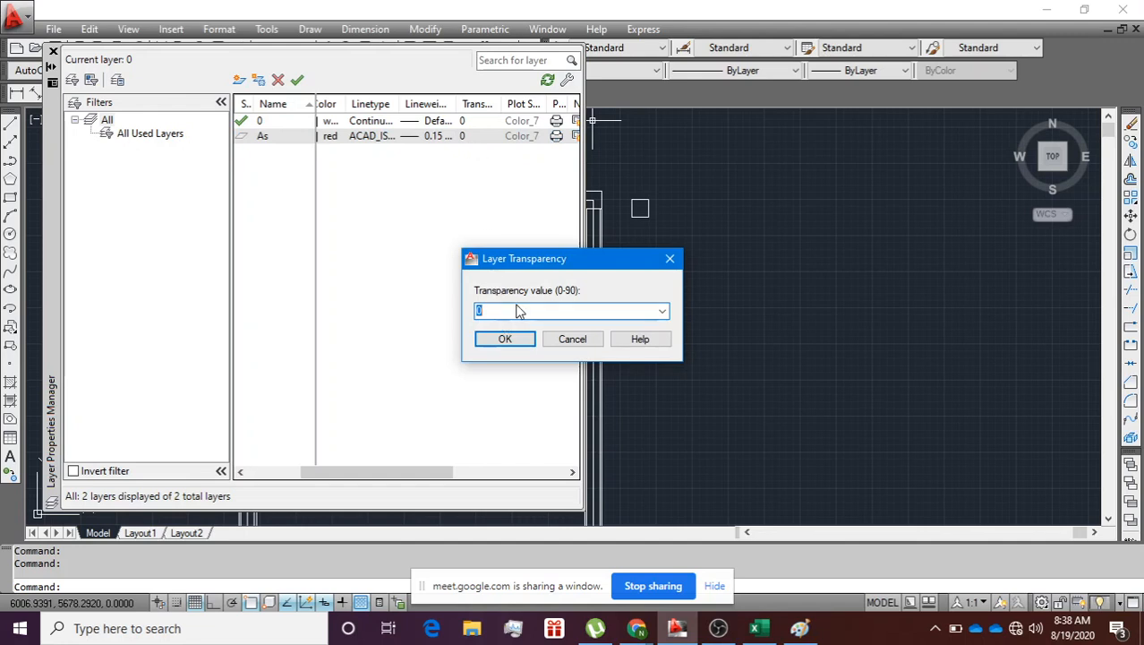
left_click(560, 338)
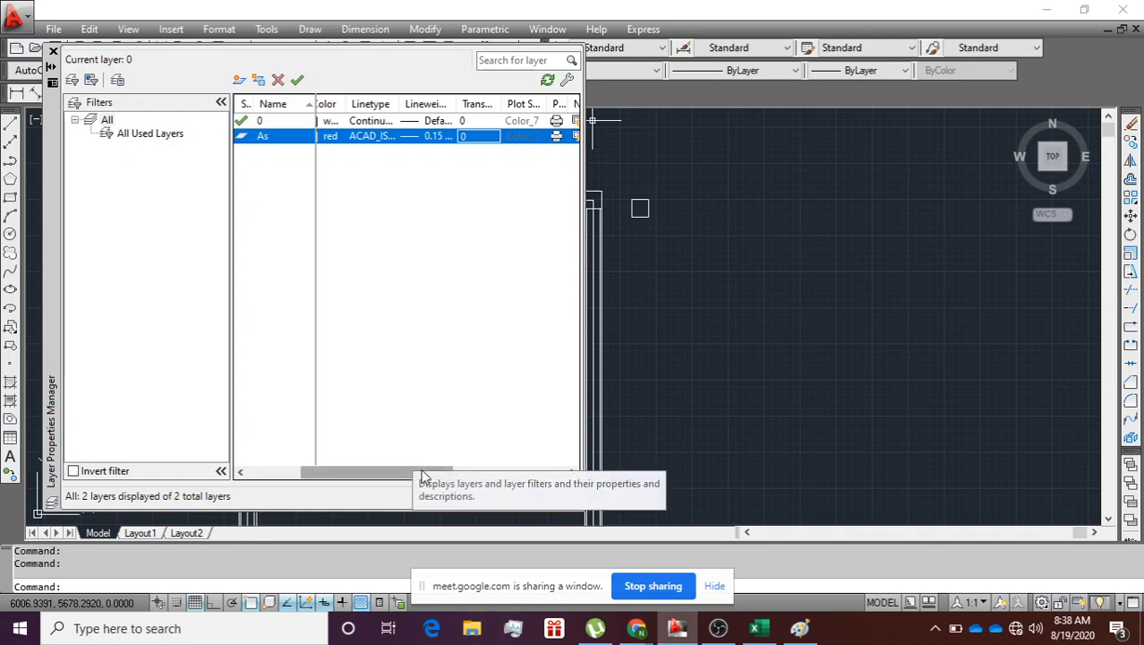
left_click_drag(424, 472, 332, 476)
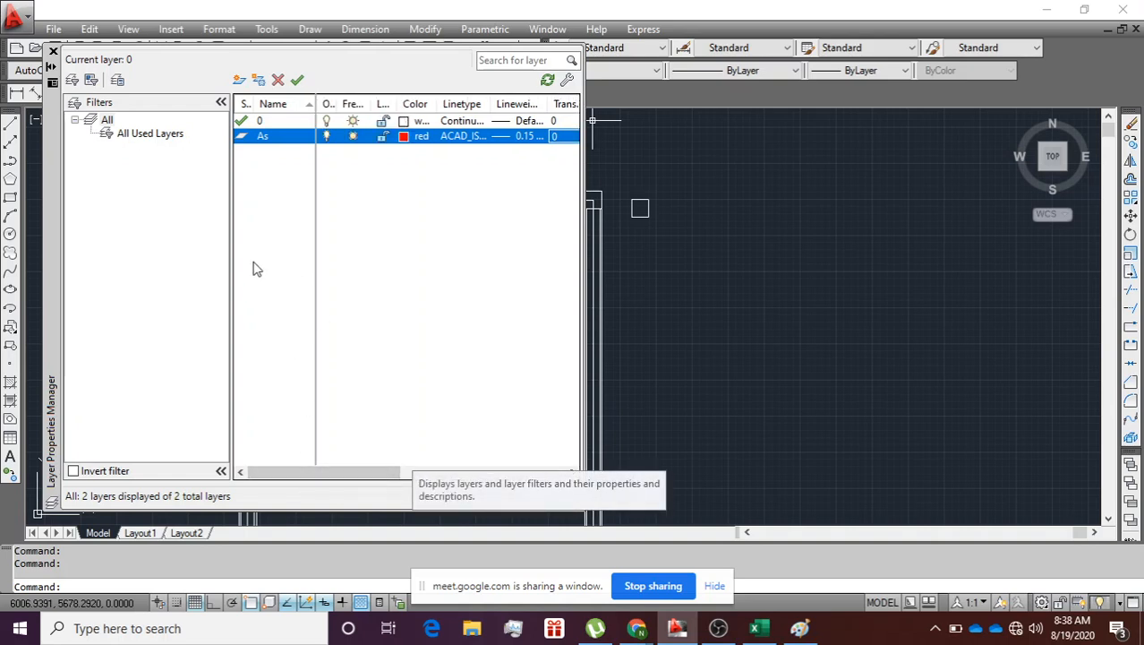
Step: Create a new layer named Dinding and set its colour to yellow
left_click(239, 82)
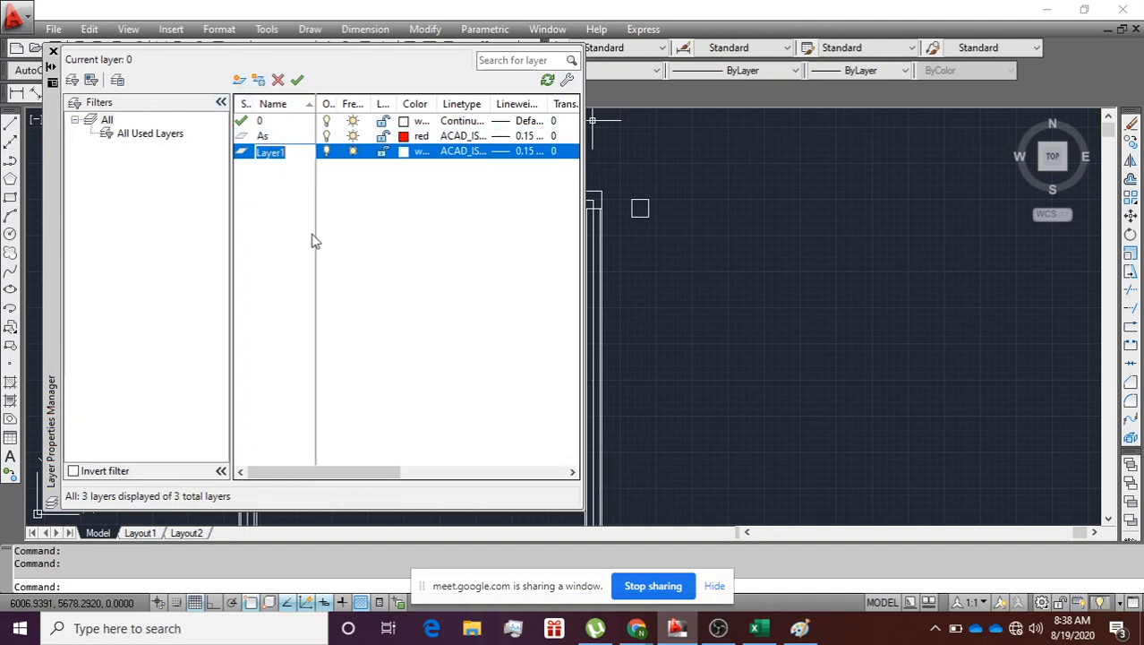
type("Dinding")
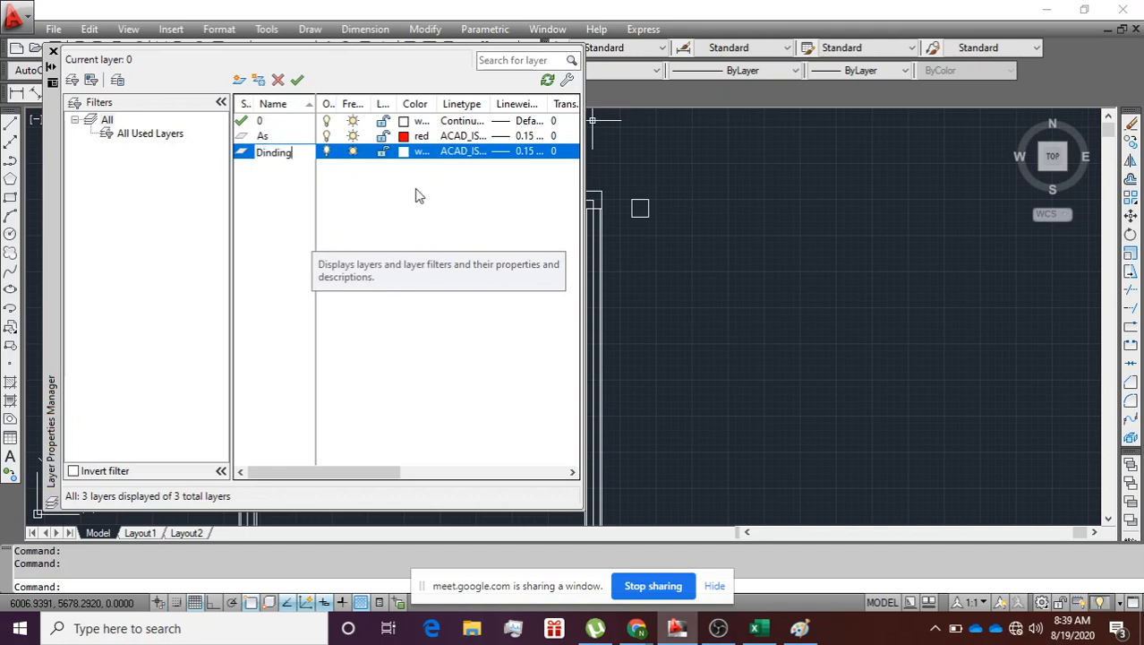
key("Return")
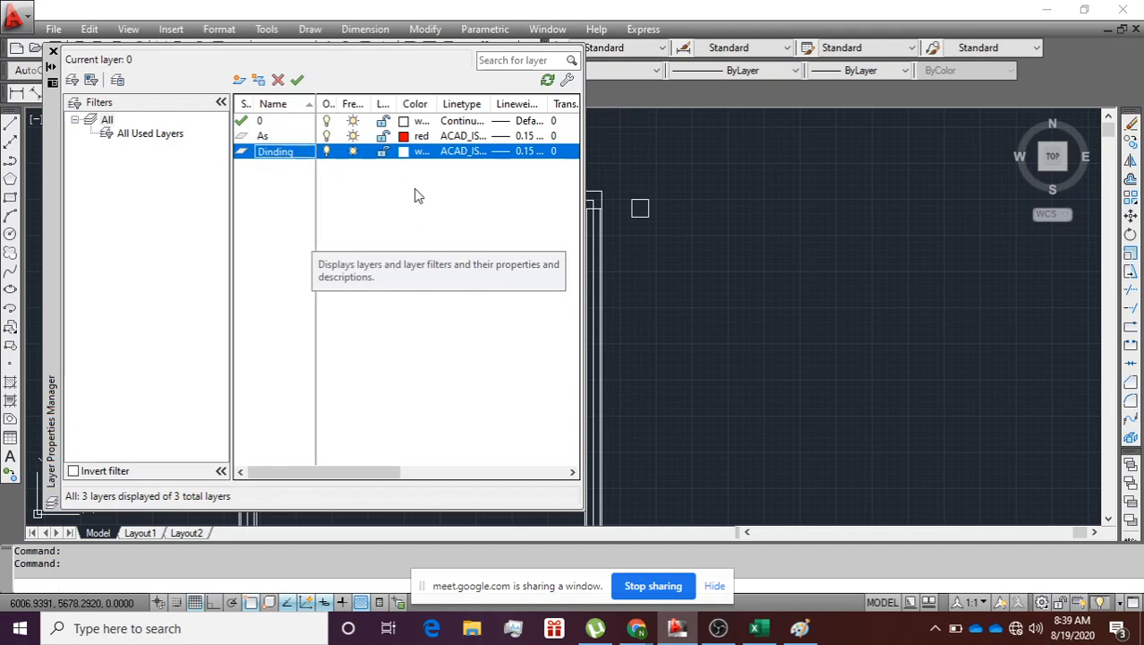
left_click(404, 153)
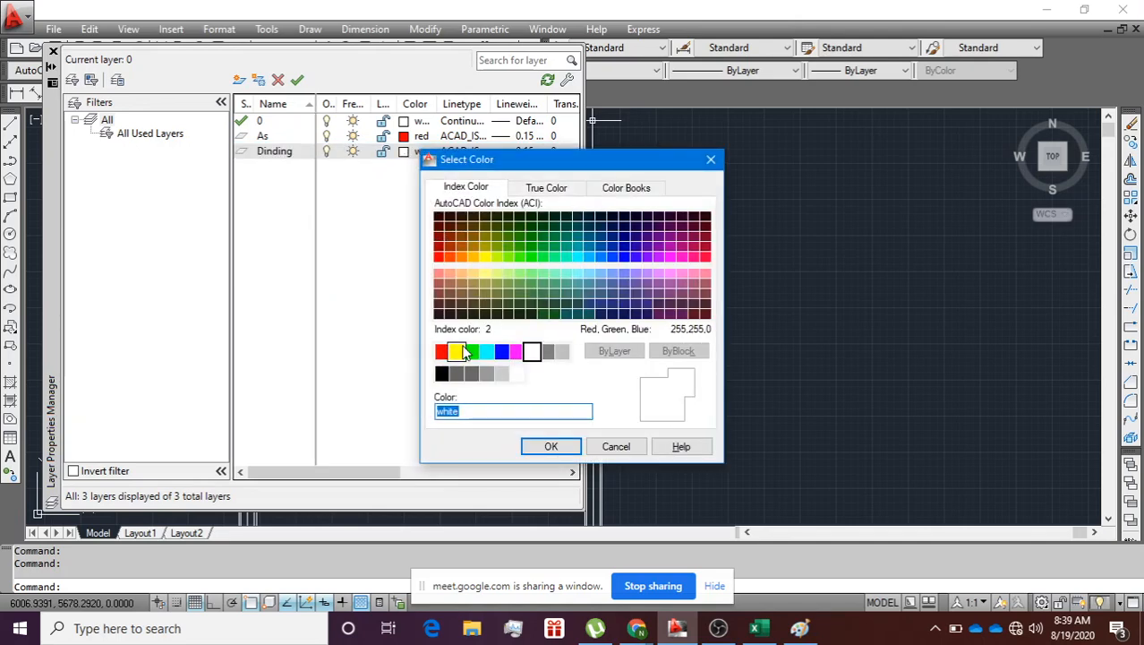
left_click(457, 351)
left_click(548, 447)
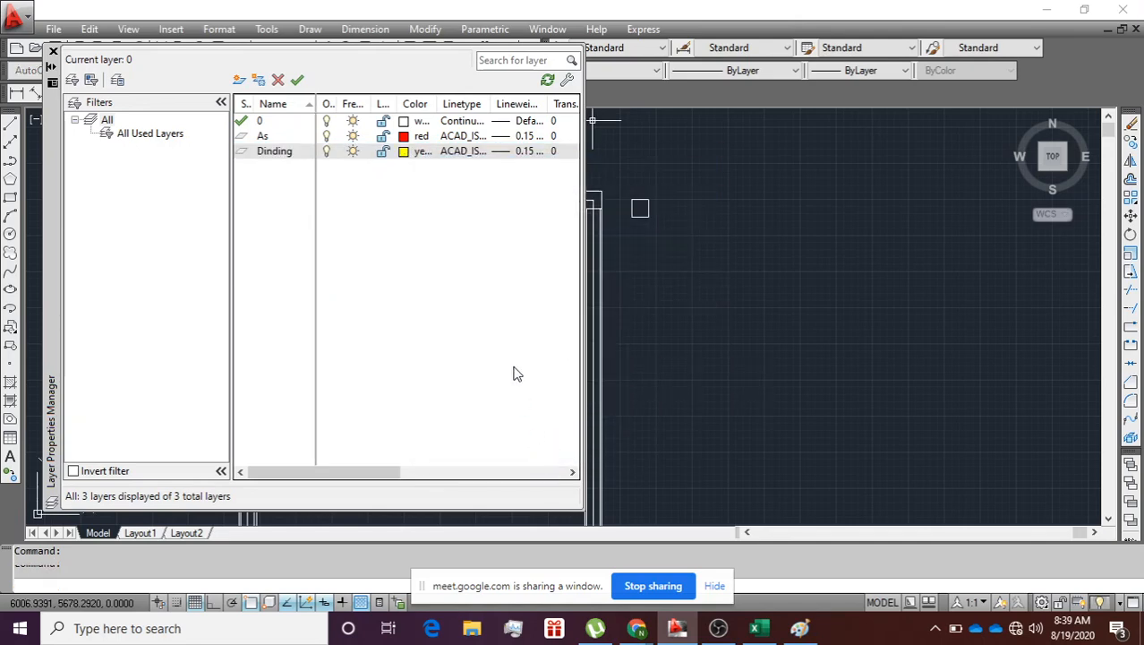
mouse_move(371, 471)
left_mouse_down()
mouse_move(408, 473)
mouse_move(360, 468)
left_mouse_up()
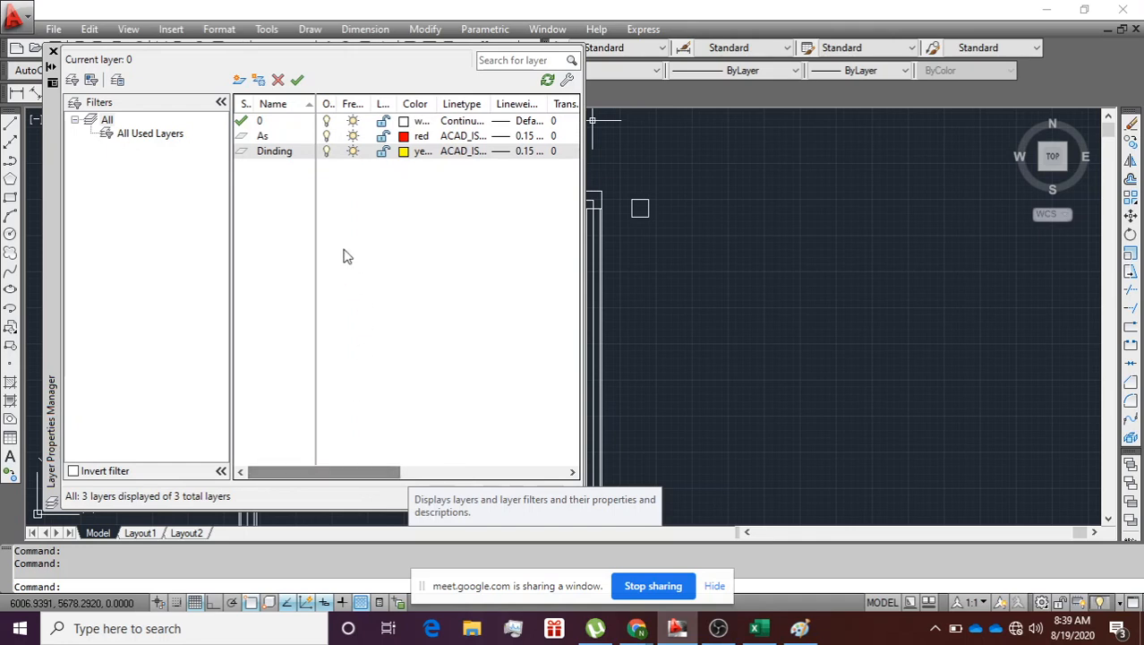
Step: Create a new layer named kolom with the colour green and close the layer manager
left_click(239, 79)
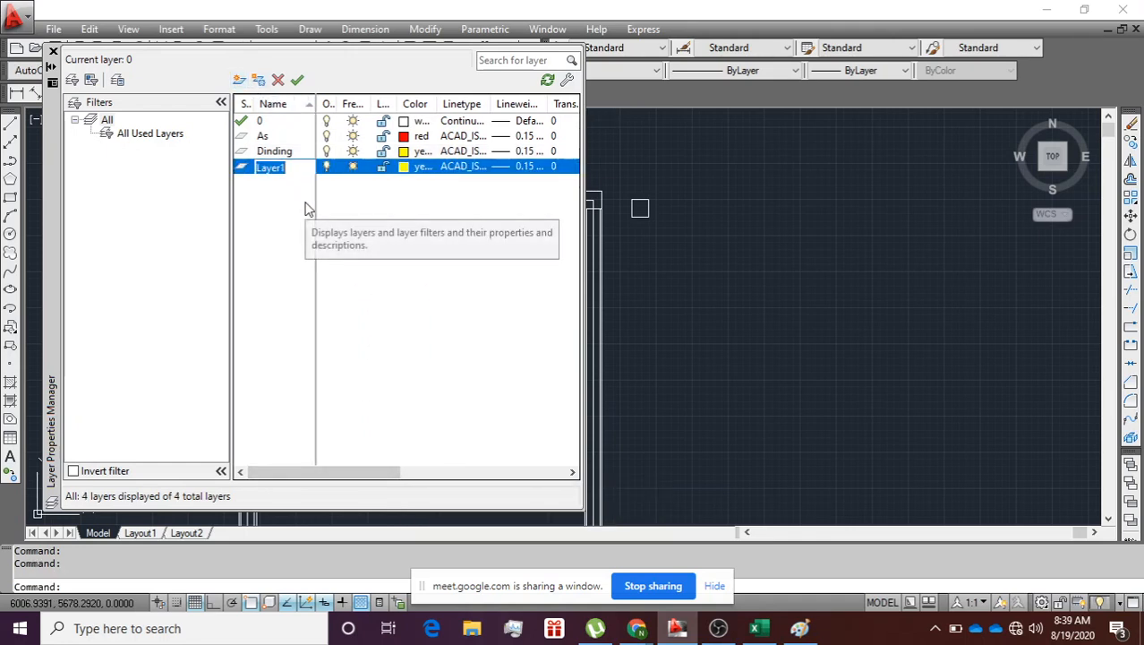
type("kolom")
left_click(405, 169)
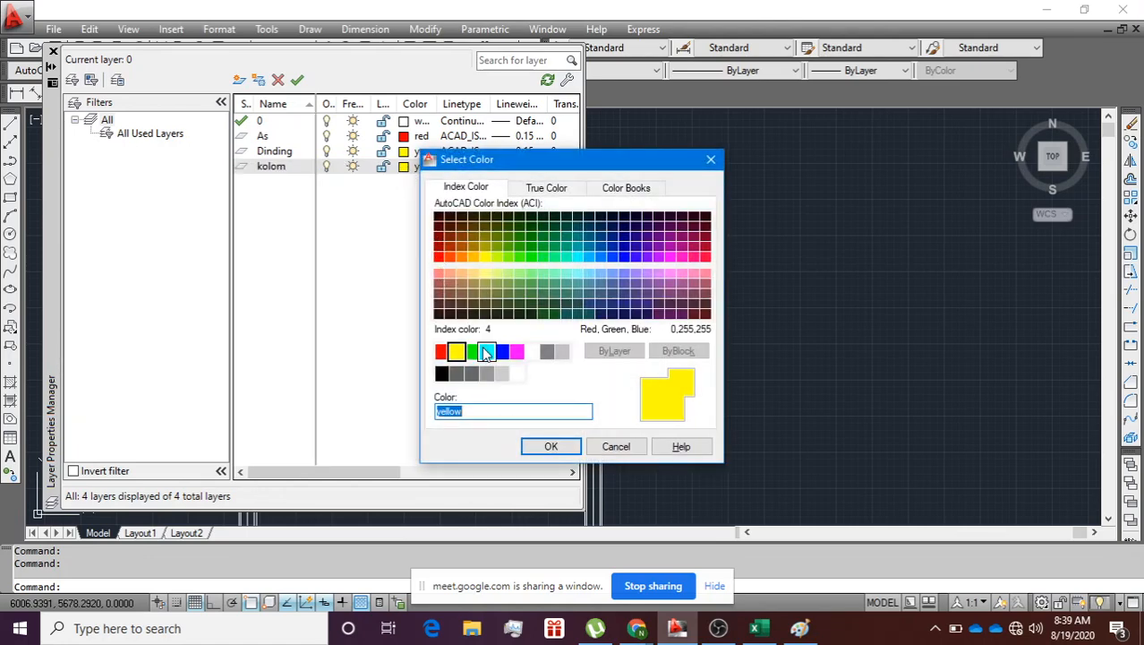
left_click(471, 351)
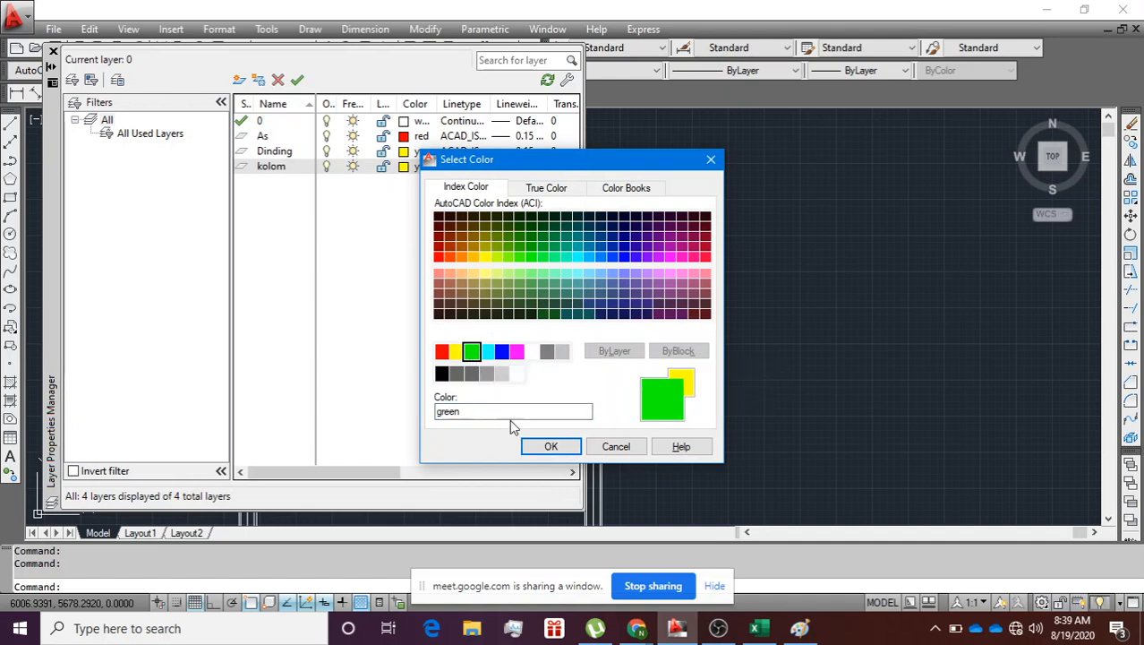
left_click(550, 446)
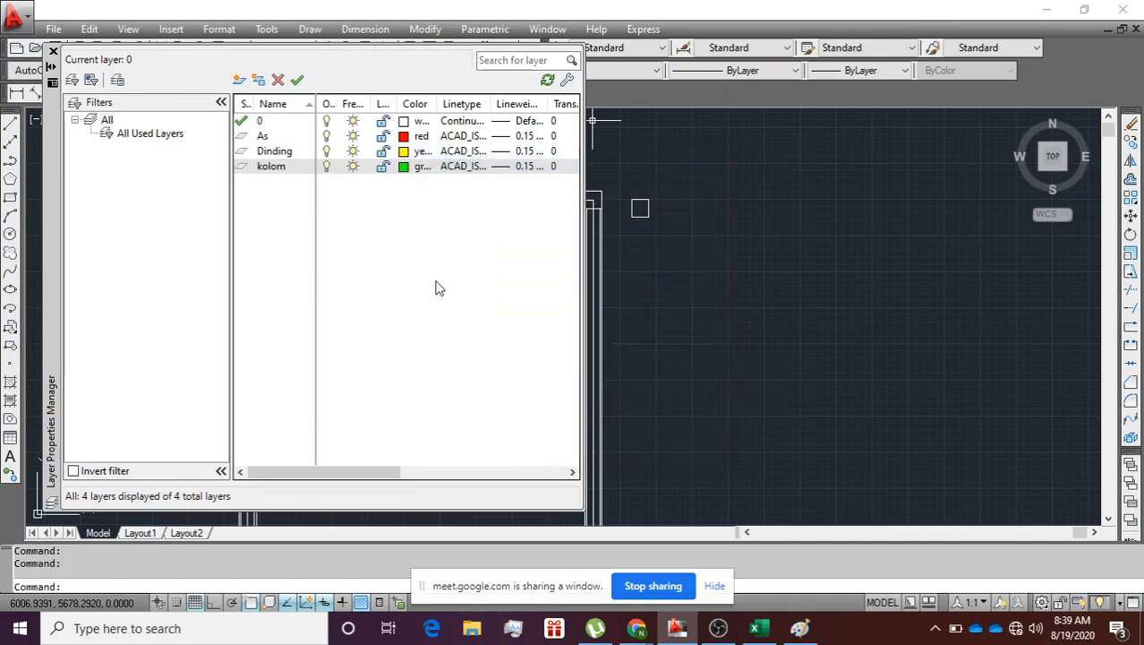
left_click(305, 170)
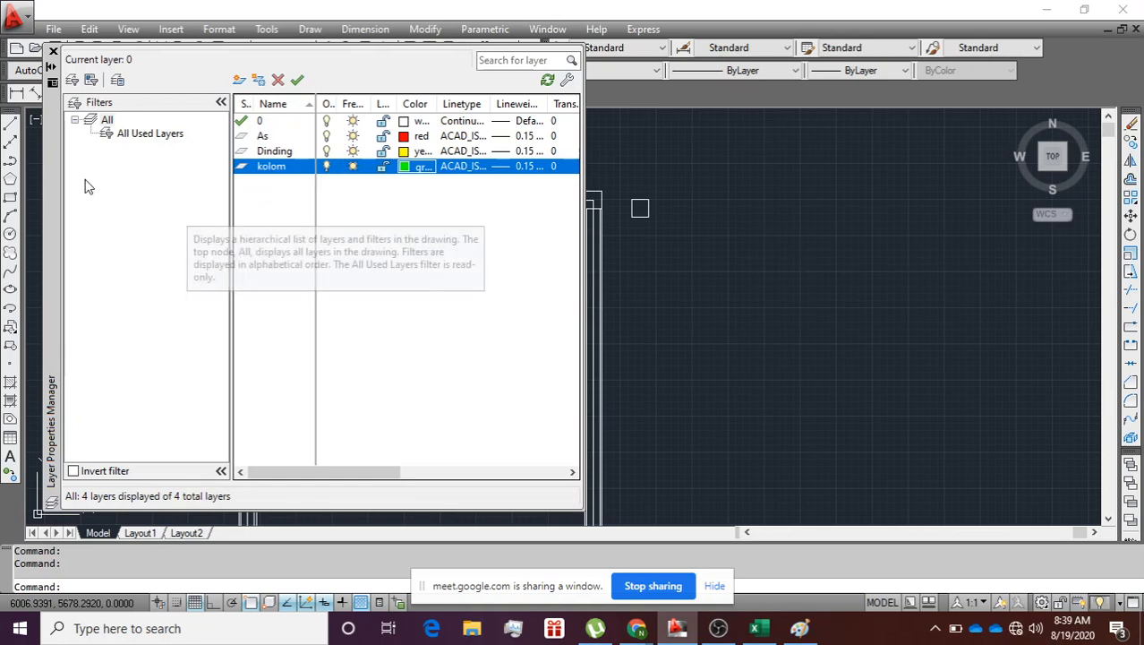
left_click(53, 52)
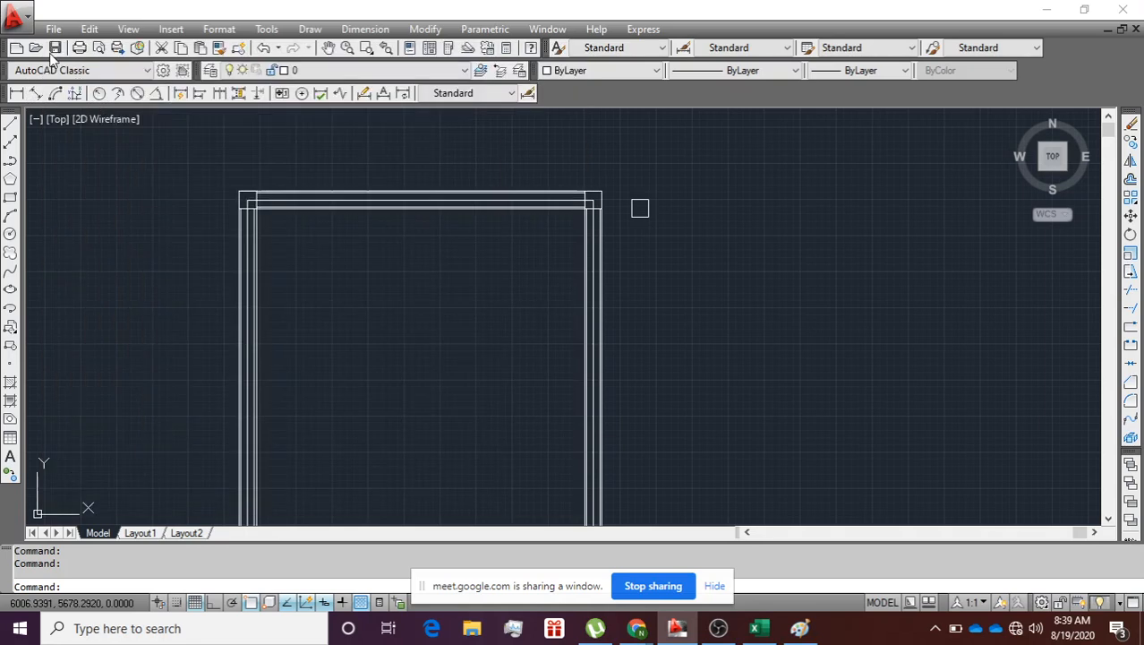
left_click(244, 193)
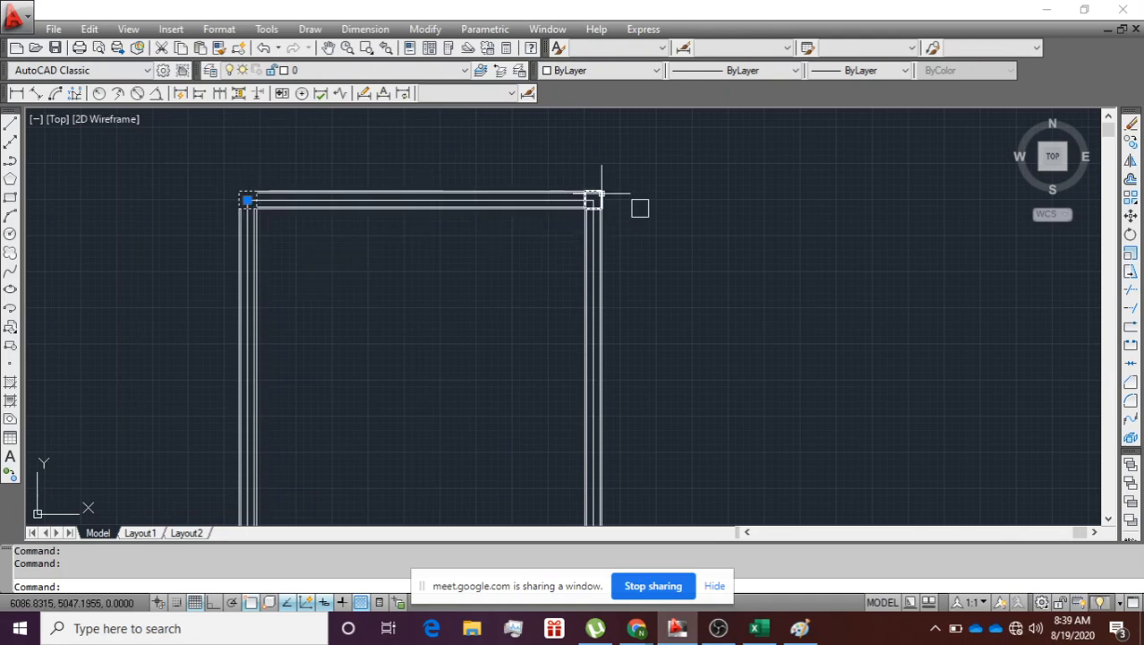
scroll(601, 193, "down", 6)
scroll(632, 327, "up", 3)
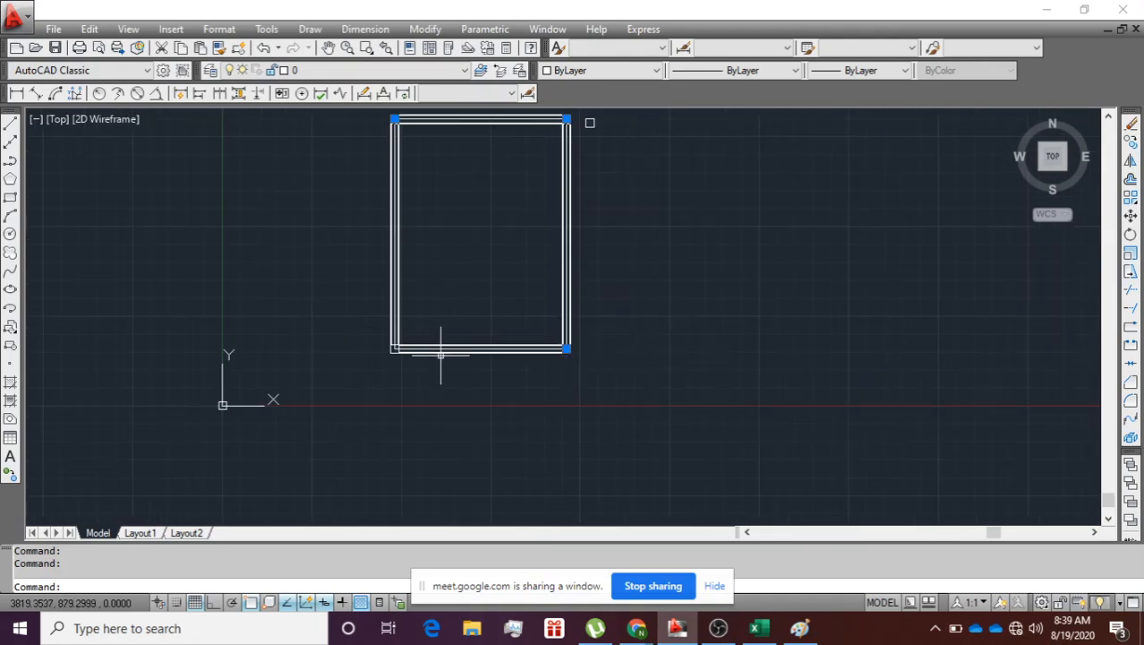
scroll(421, 358, "up", 3)
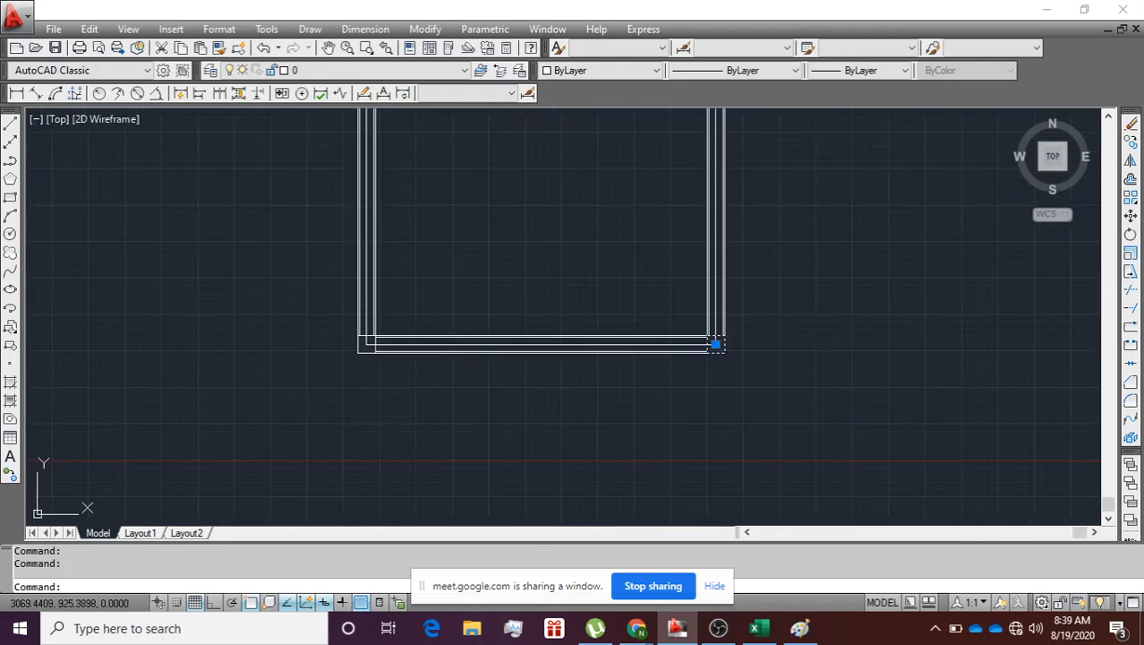
left_click(374, 351)
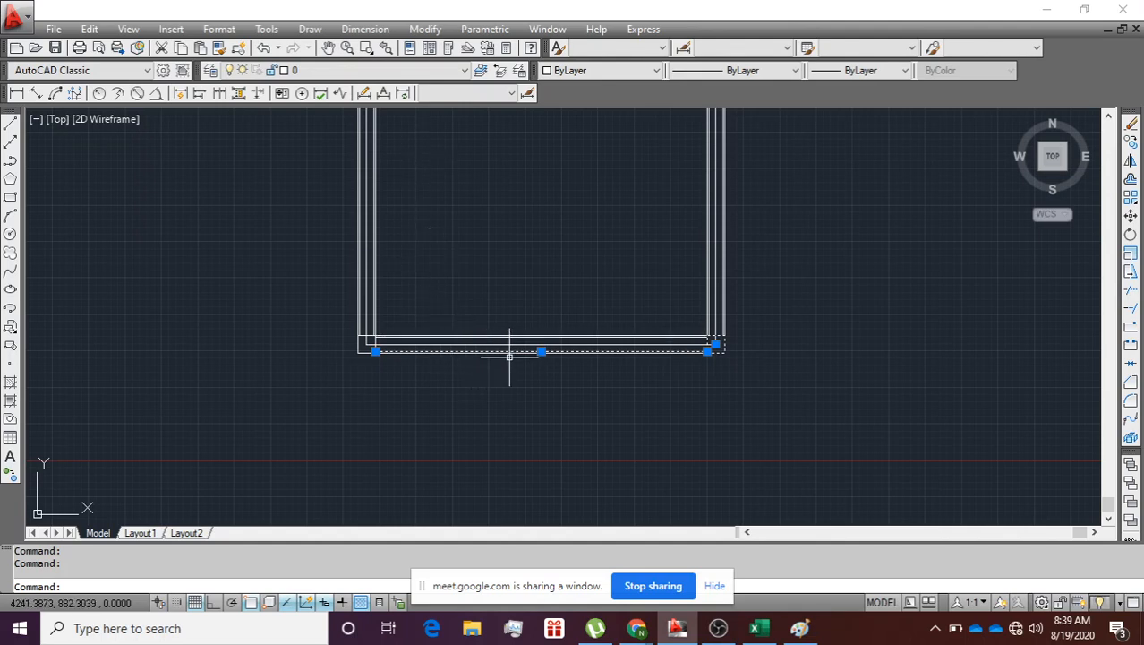
key("Escape")
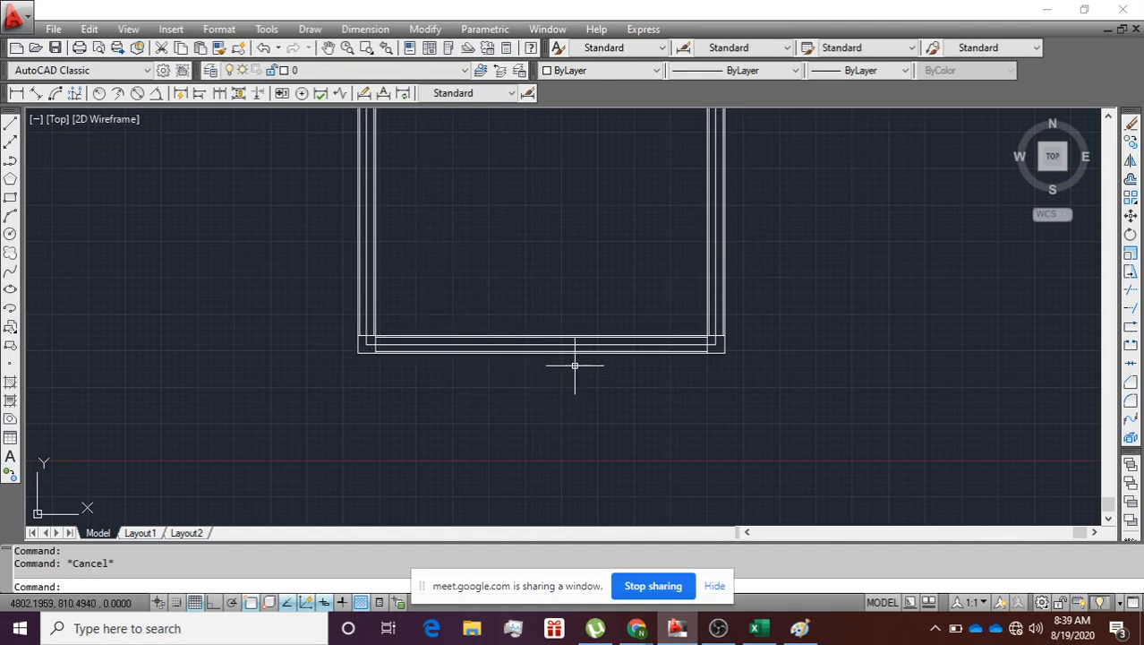
Step: Assign the two lower corner columns of the room plan to the kolom layer
left_click(716, 343)
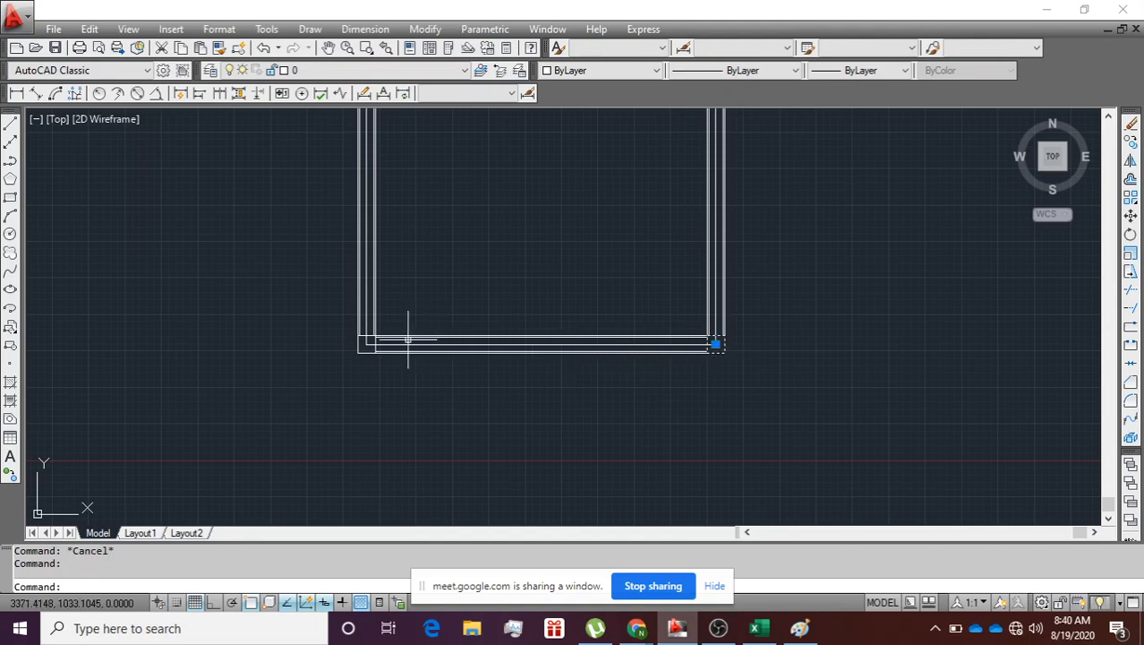
left_click(367, 347)
scroll(355, 293, "down", 4)
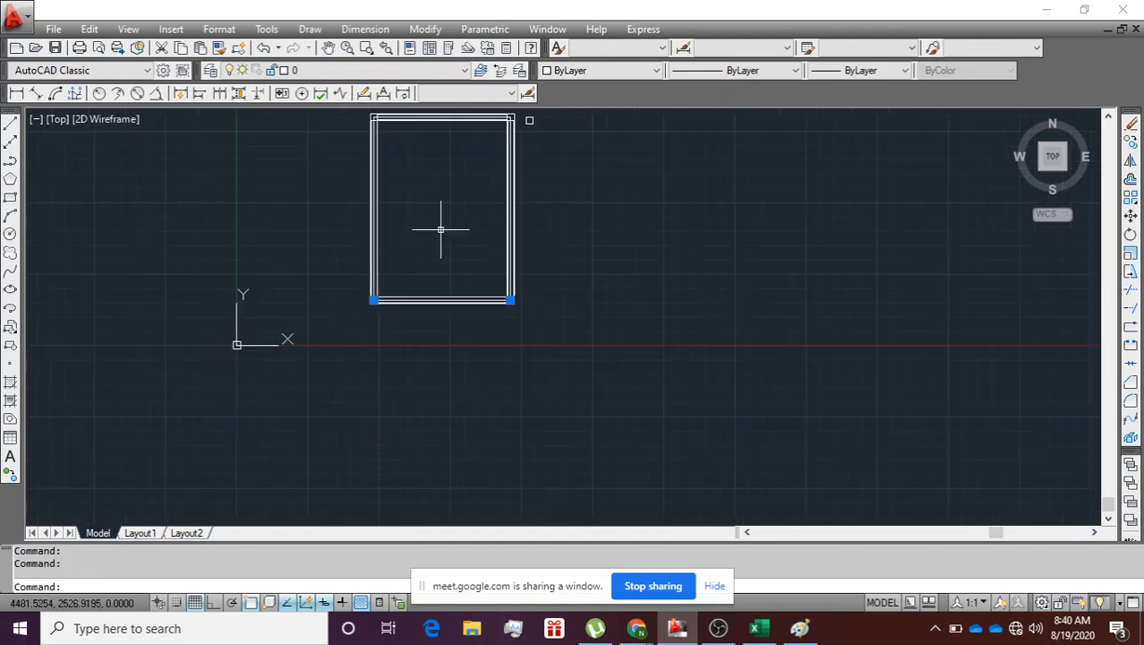
scroll(521, 114, "up", 5)
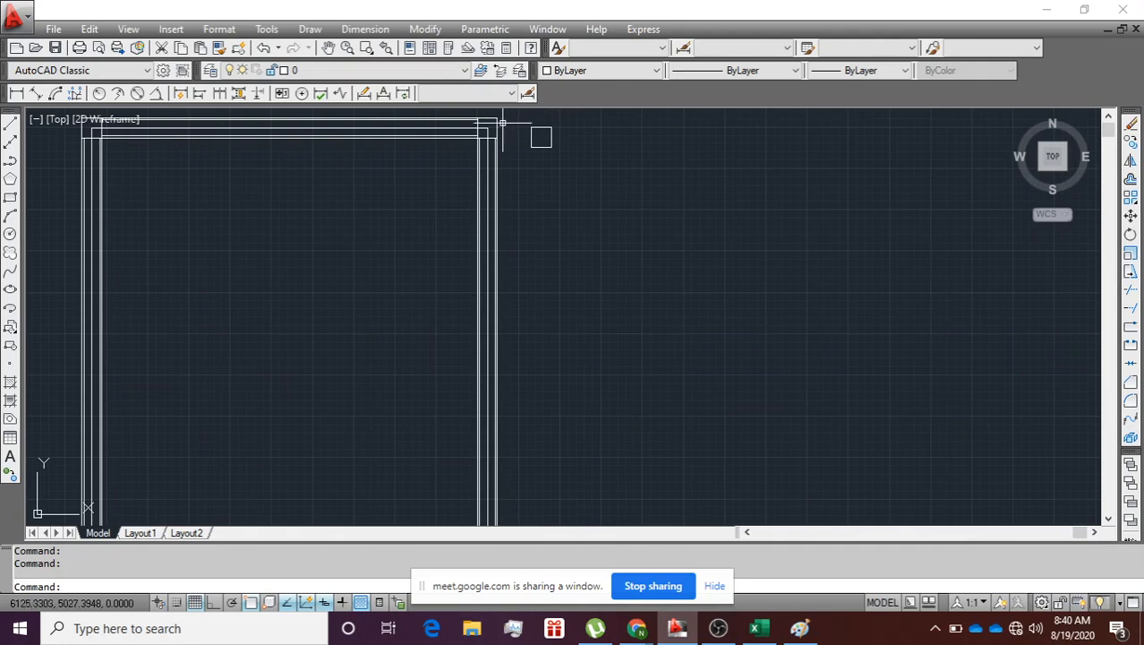
scroll(521, 117, "down", 4)
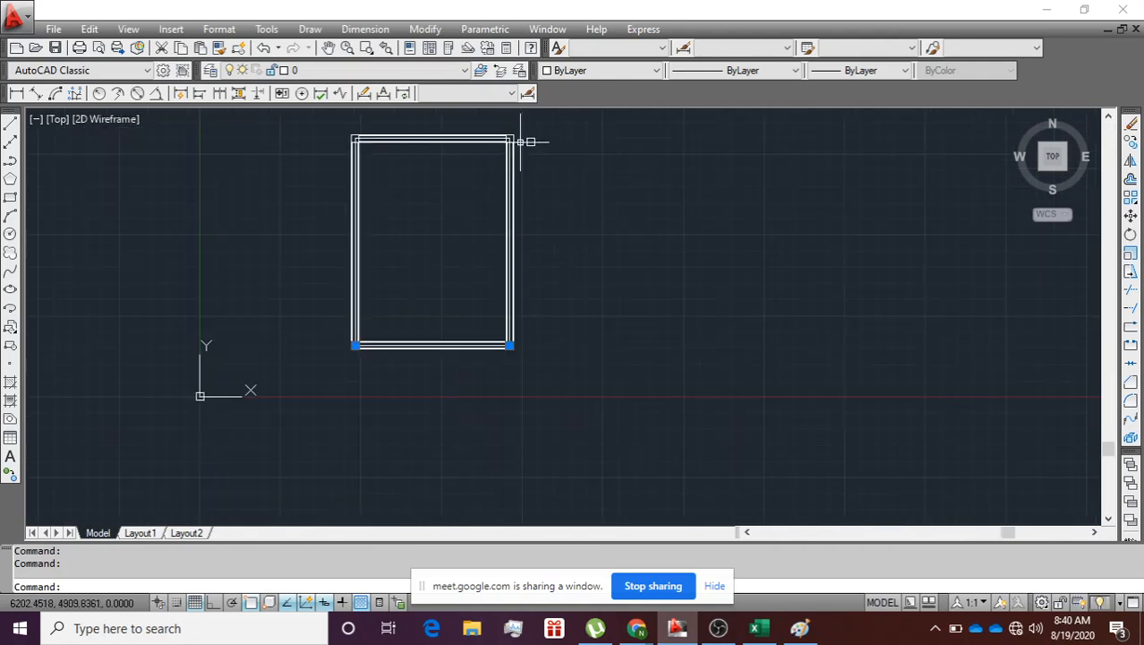
left_click(436, 72)
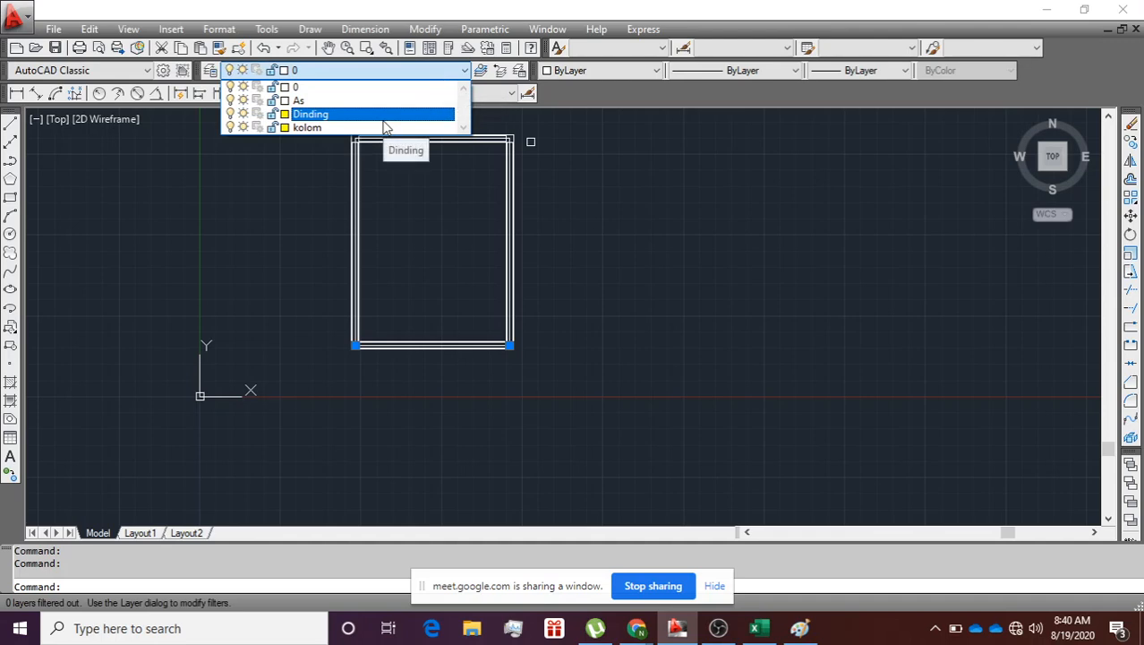
left_click(309, 129)
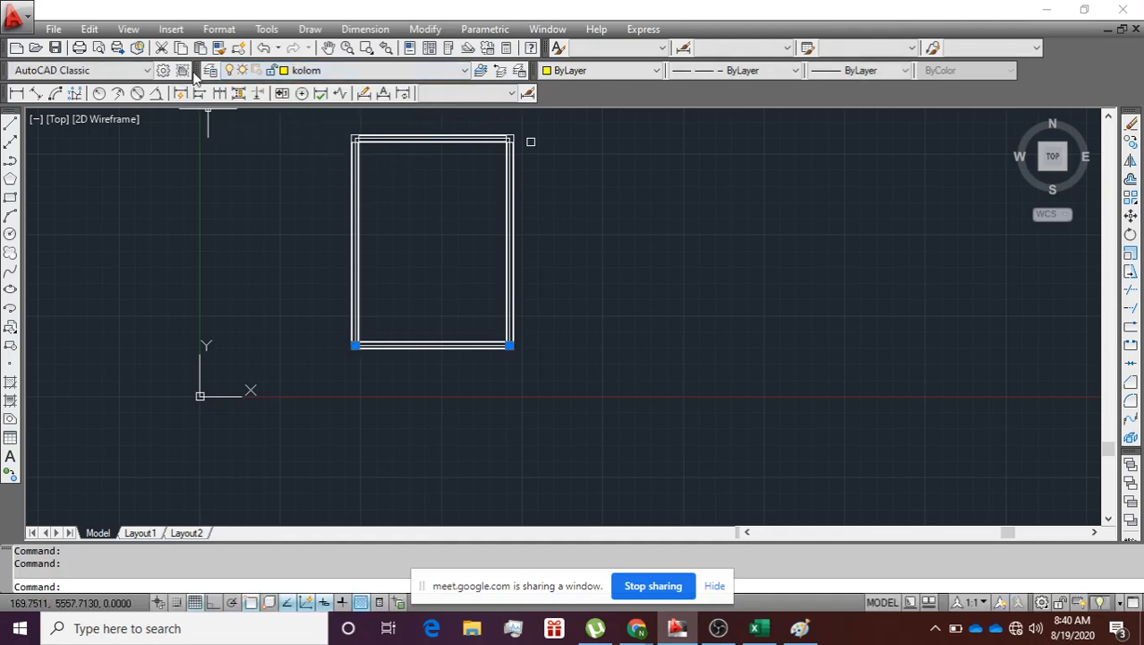
Step: Set the As layer's colour to red in the layer manager
left_click(211, 71)
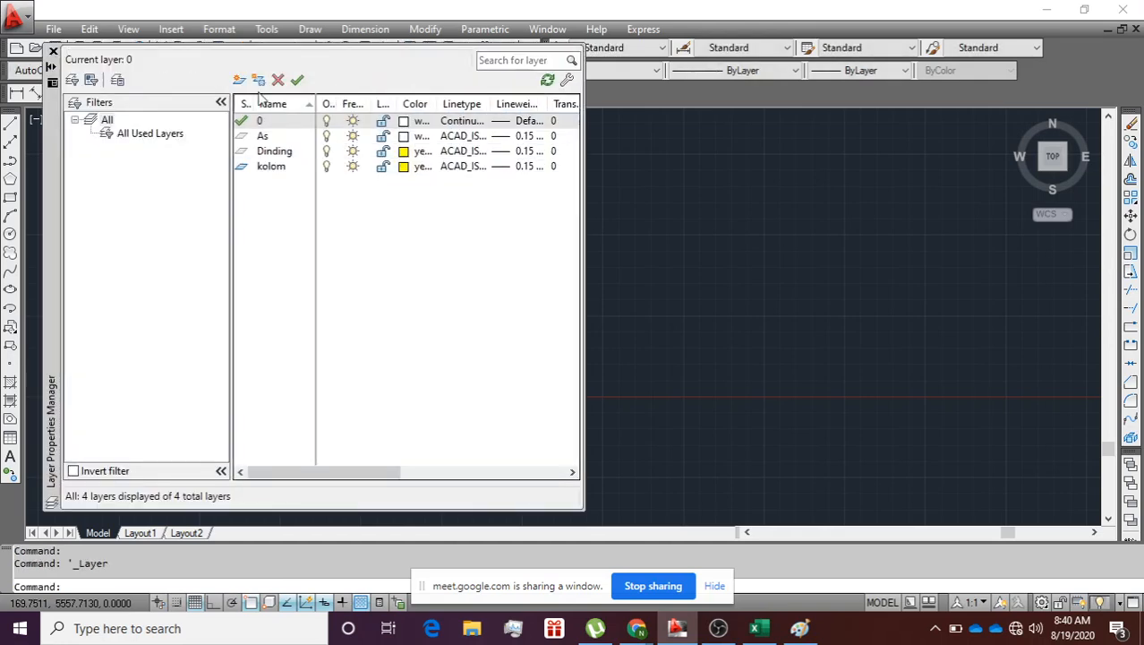
left_click(403, 168)
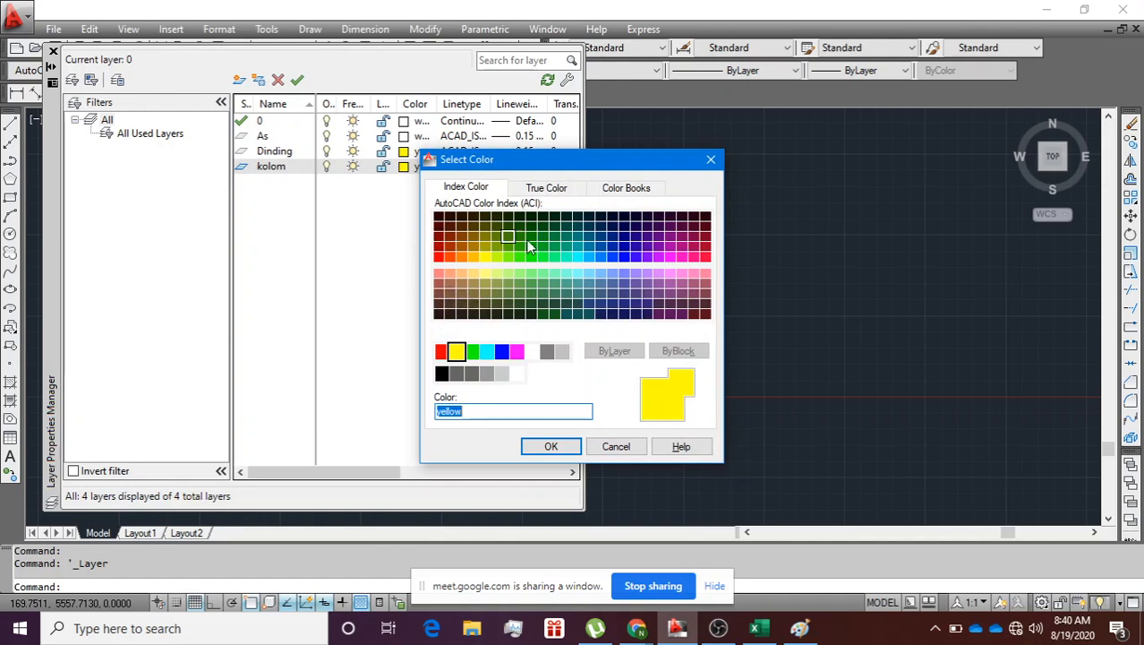
left_click(709, 161)
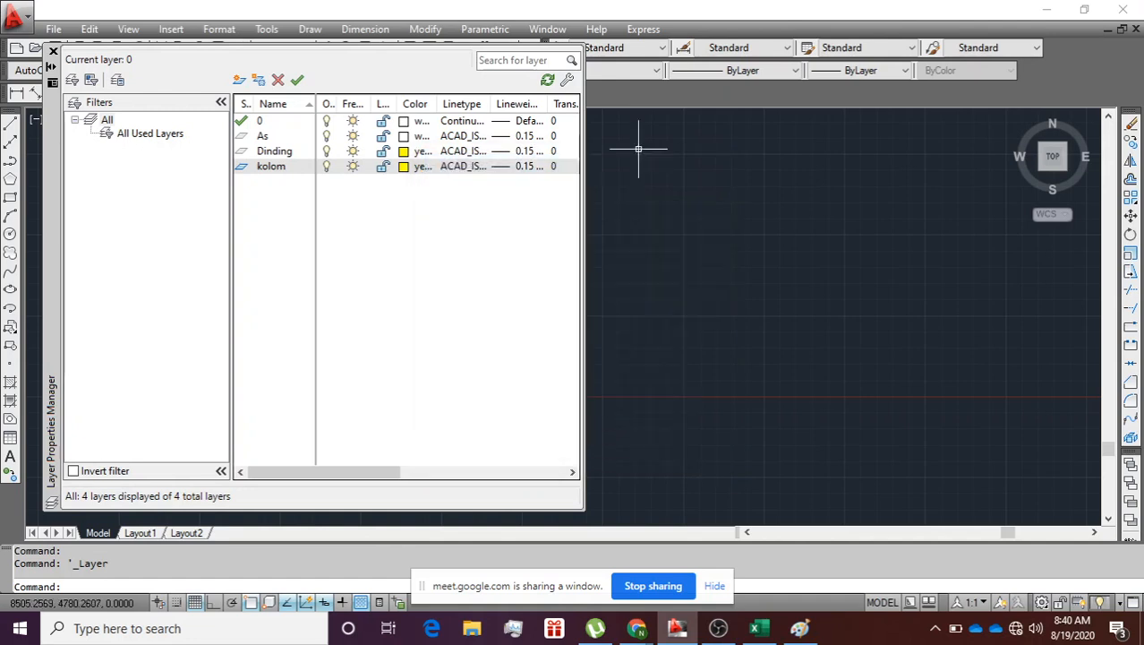
left_click(405, 137)
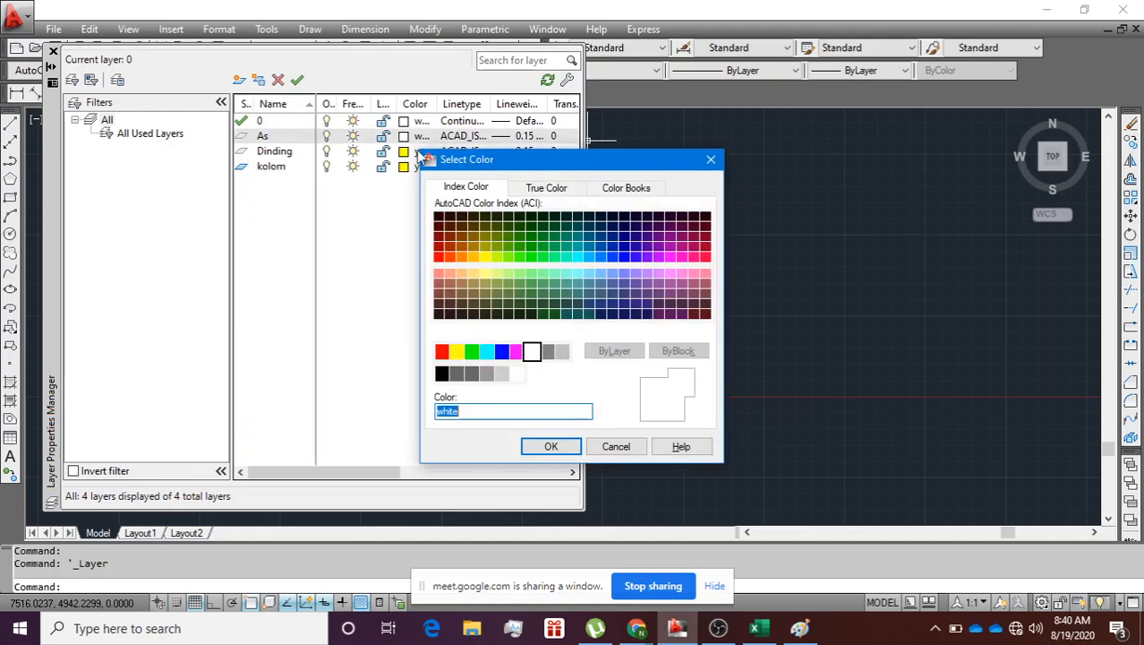
left_click(442, 352)
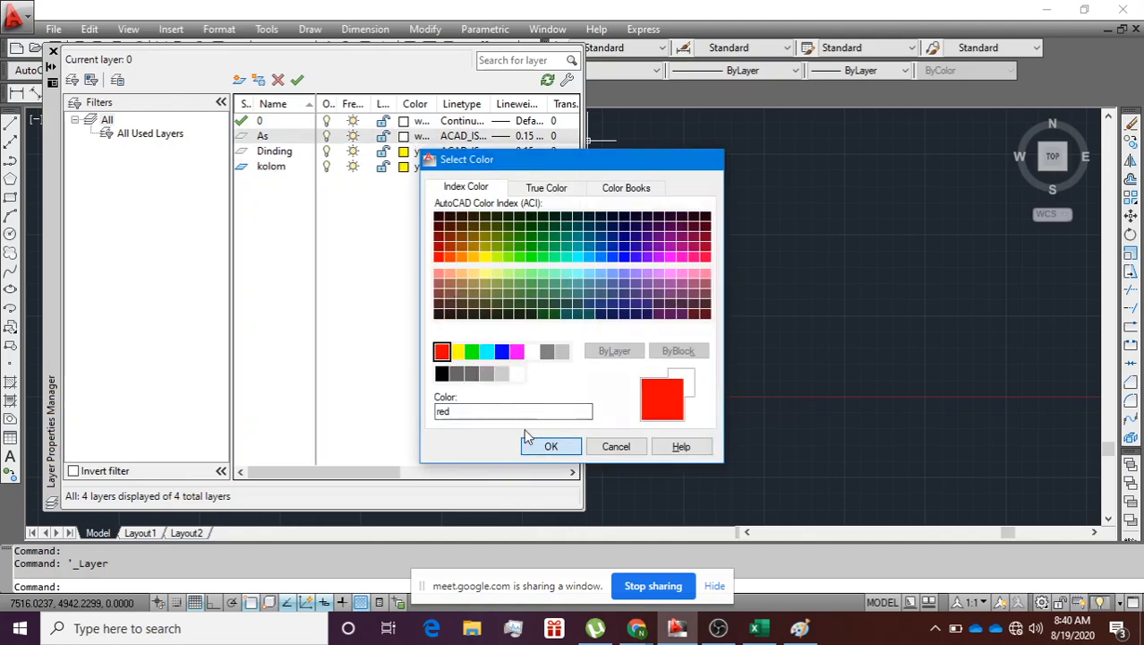
left_click(548, 445)
Step: Keep yellow as the Dinding layer's colour and set the kolom layer's colour to green
left_click(408, 152)
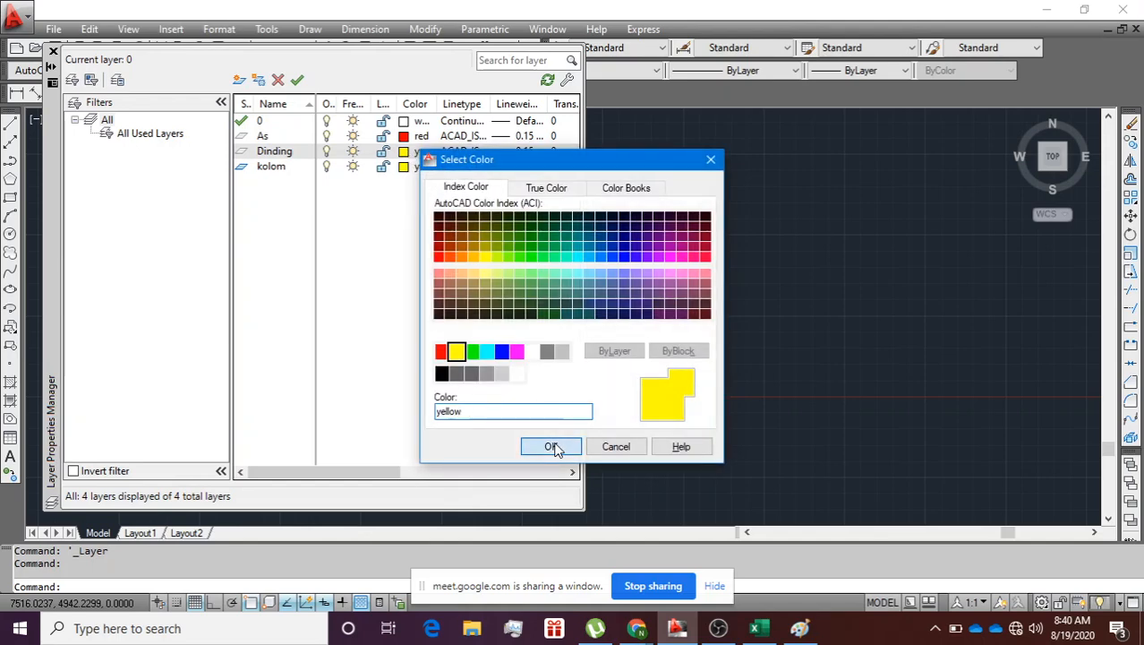
left_click(550, 445)
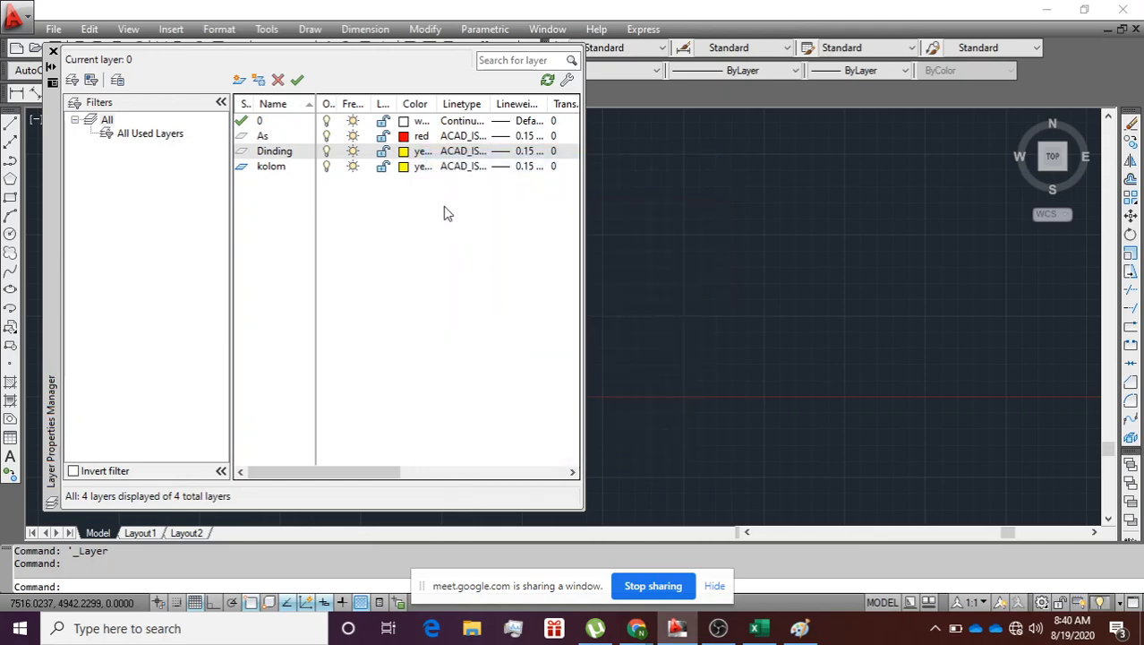
left_click(404, 166)
left_click(472, 352)
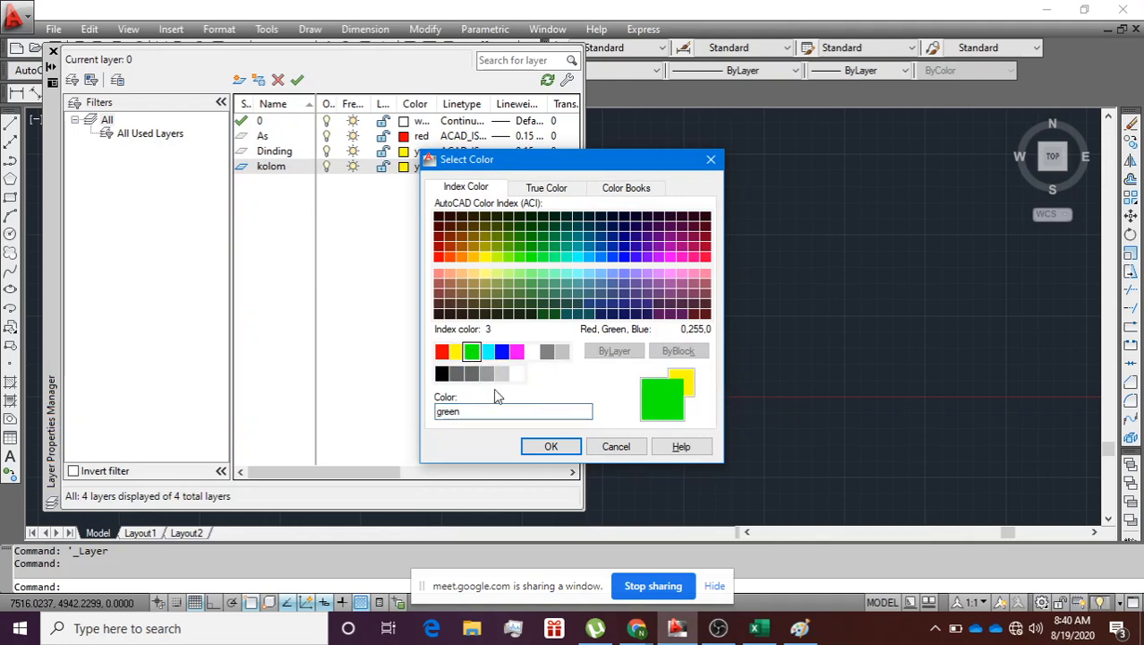
Step: Set the kolom layer's color to green and close the layer manager
left_click(549, 446)
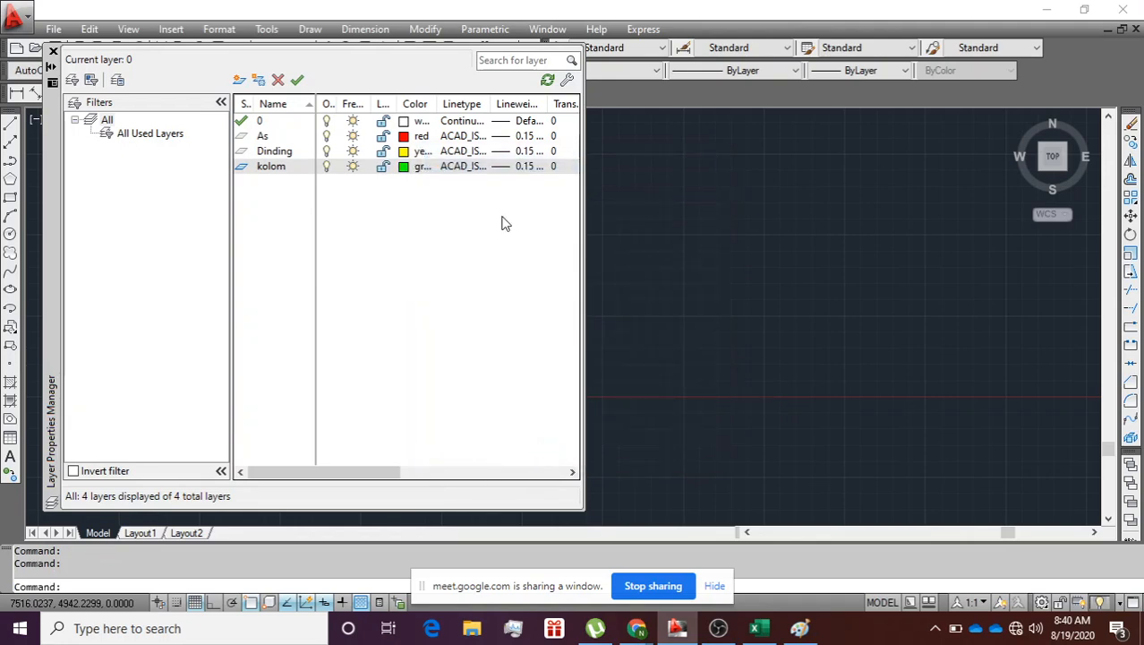
left_click(54, 51)
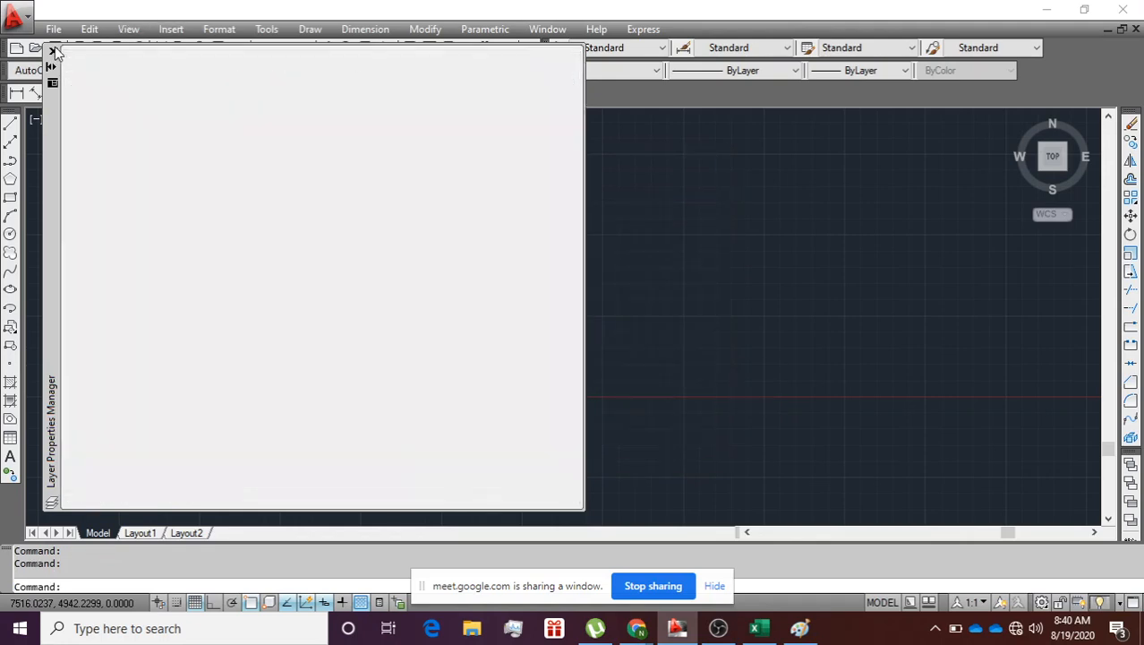
Step: Match the properties of the green lower-left column square onto the two upper corner column squares
scroll(522, 358, "up", 3)
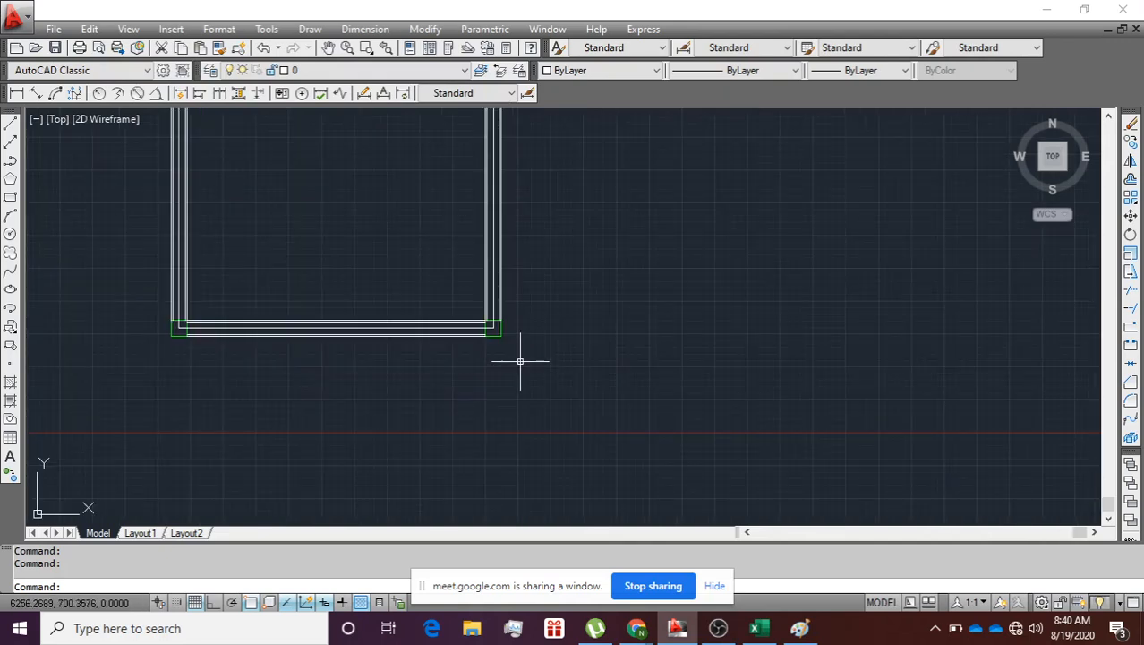
scroll(520, 361, "down", 3)
scroll(442, 128, "up", 3)
scroll(524, 170, "down", 2)
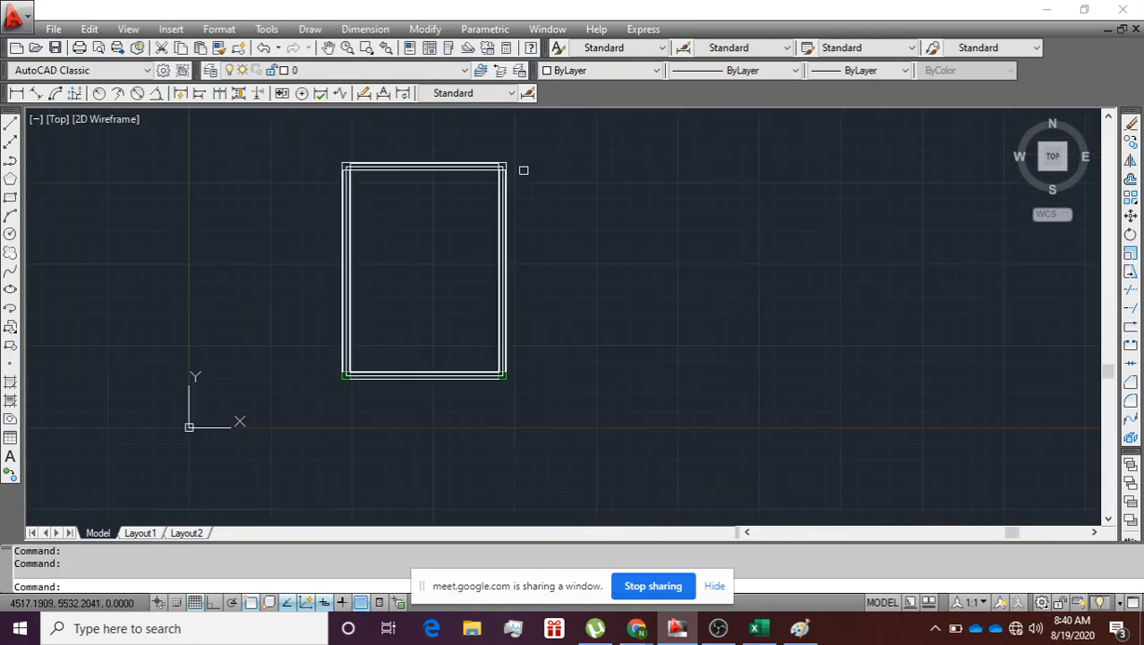
scroll(412, 197, "down", 2)
scroll(377, 286, "up", 3)
scroll(316, 153, "down", 2)
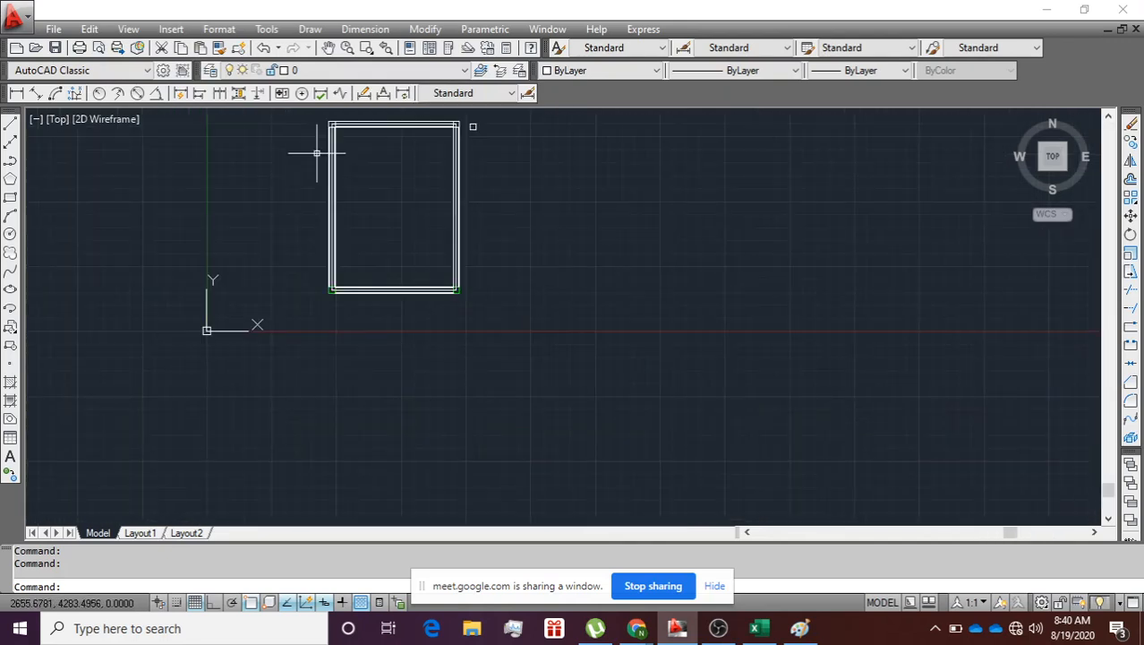
scroll(322, 120, "up", 3)
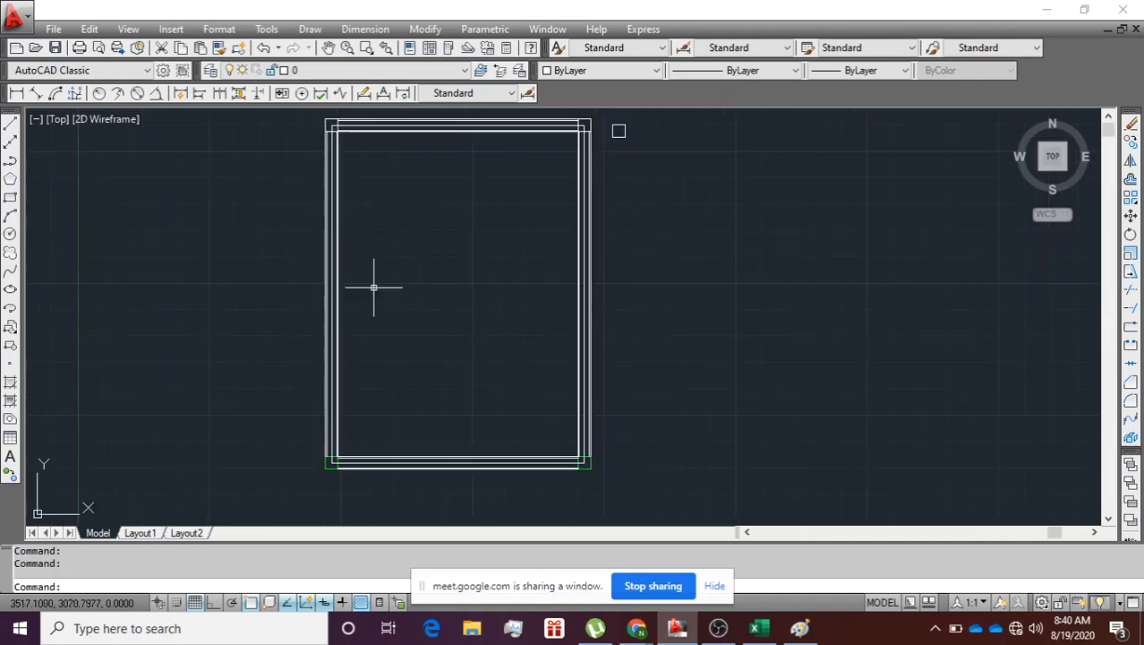
scroll(378, 290, "down", 2)
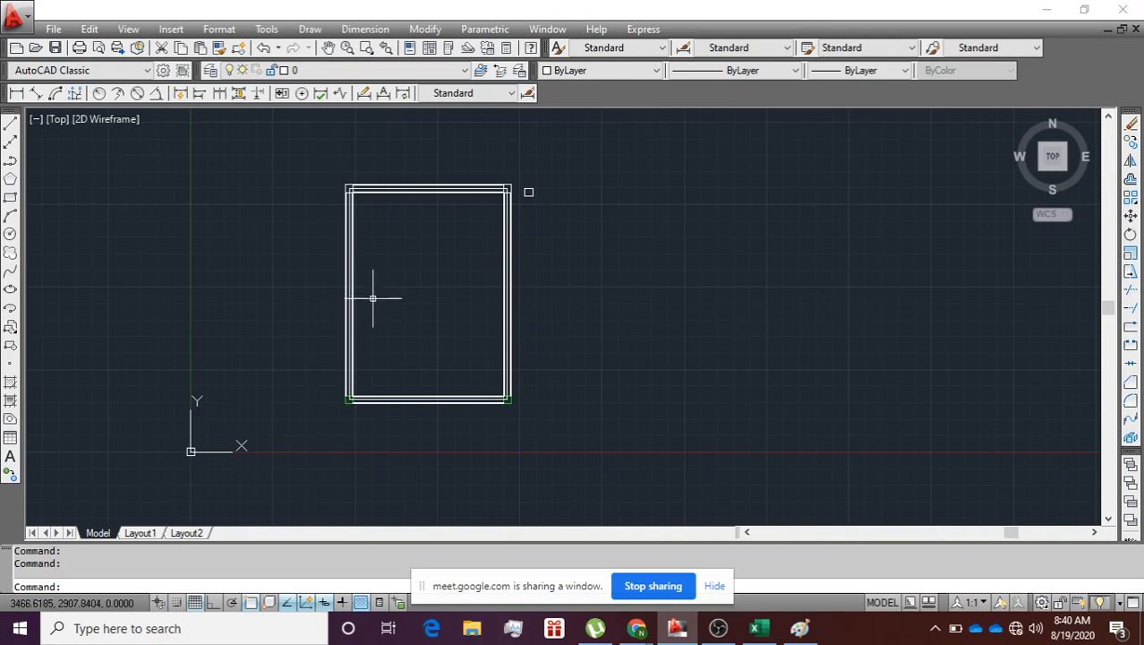
type("MA")
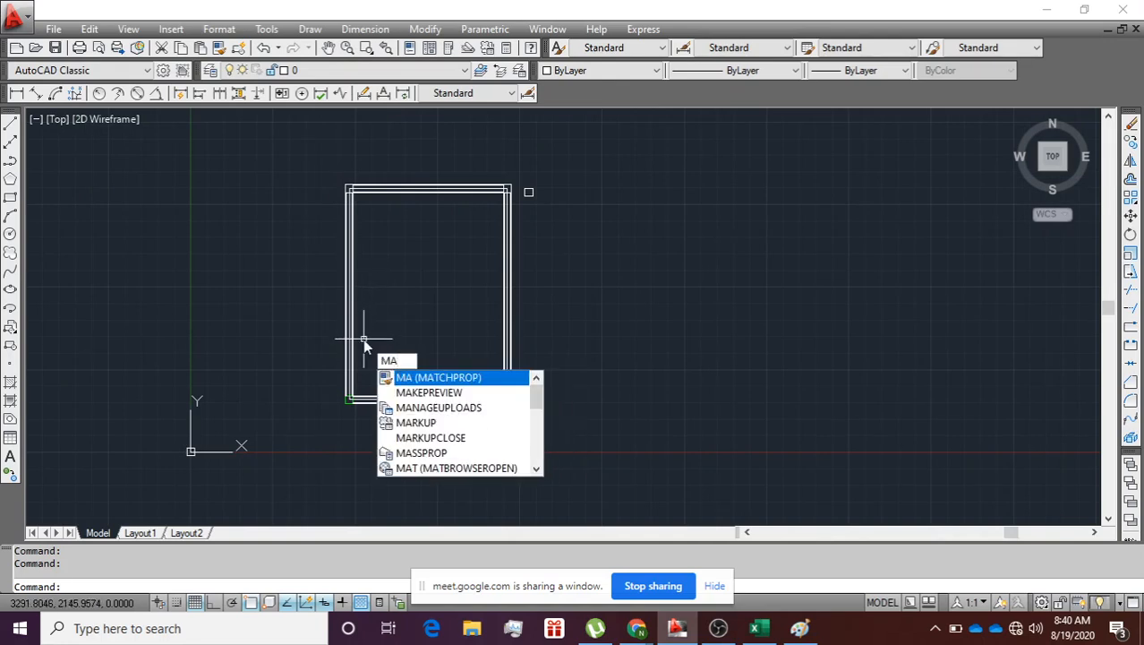
key("Return")
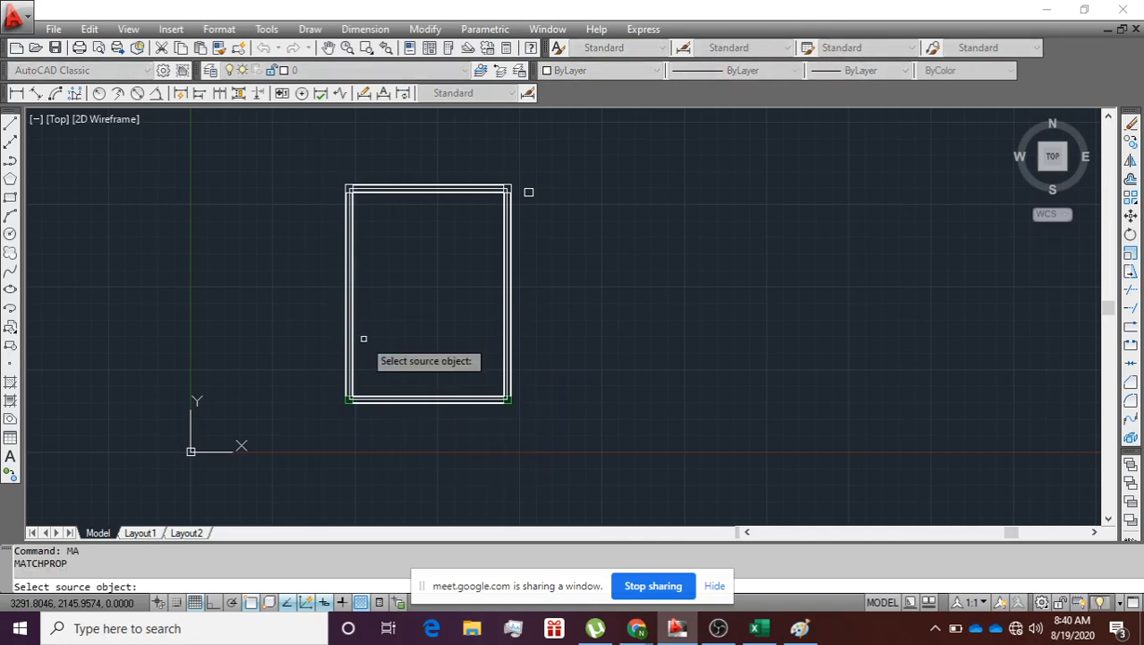
left_click(347, 402)
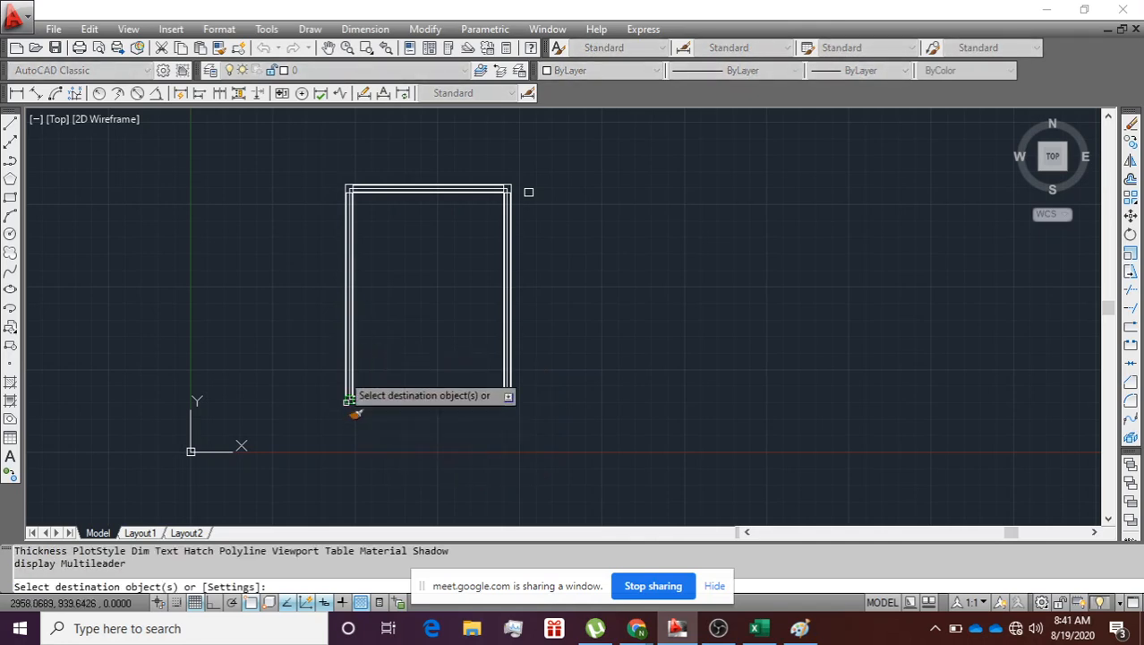
left_click(349, 190)
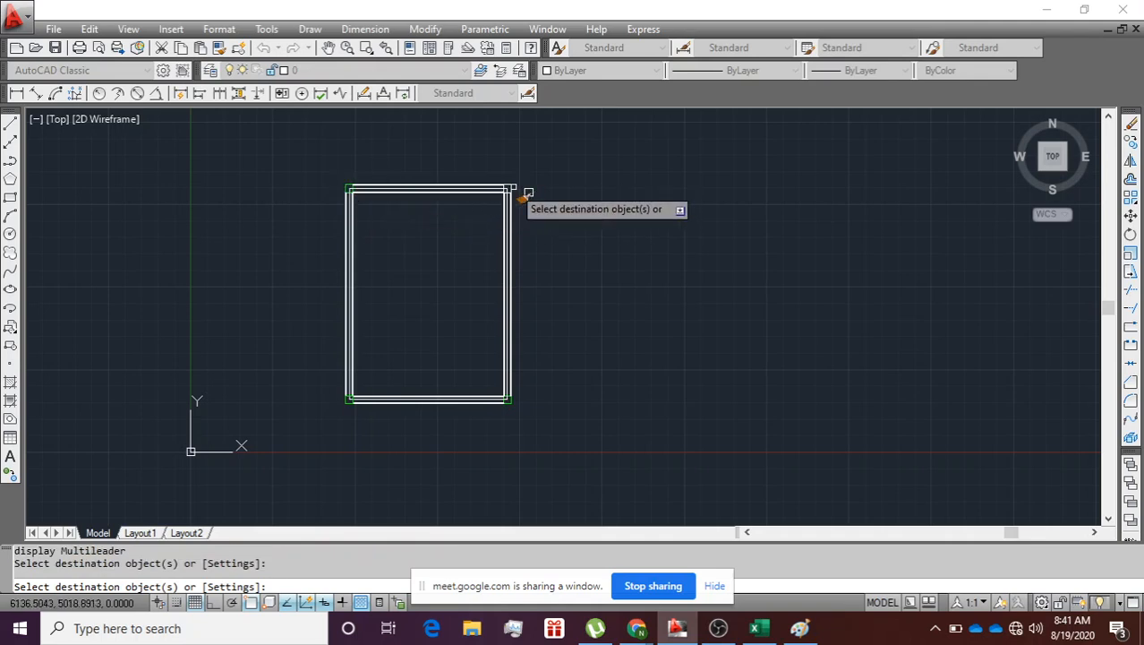
left_click(528, 193)
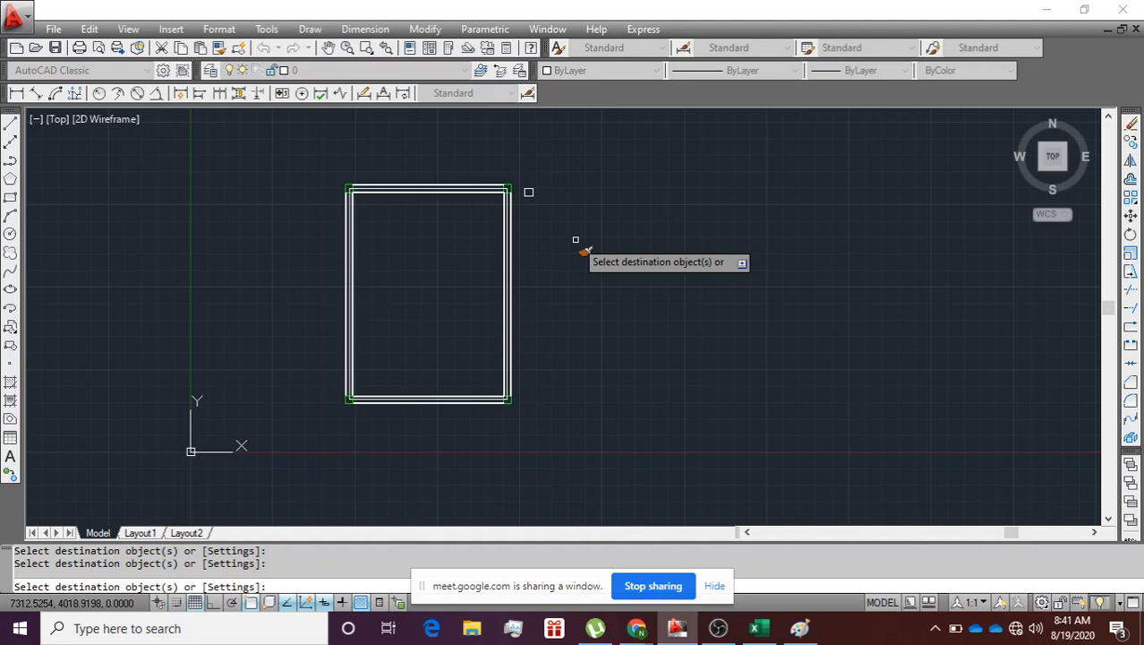
key("Escape")
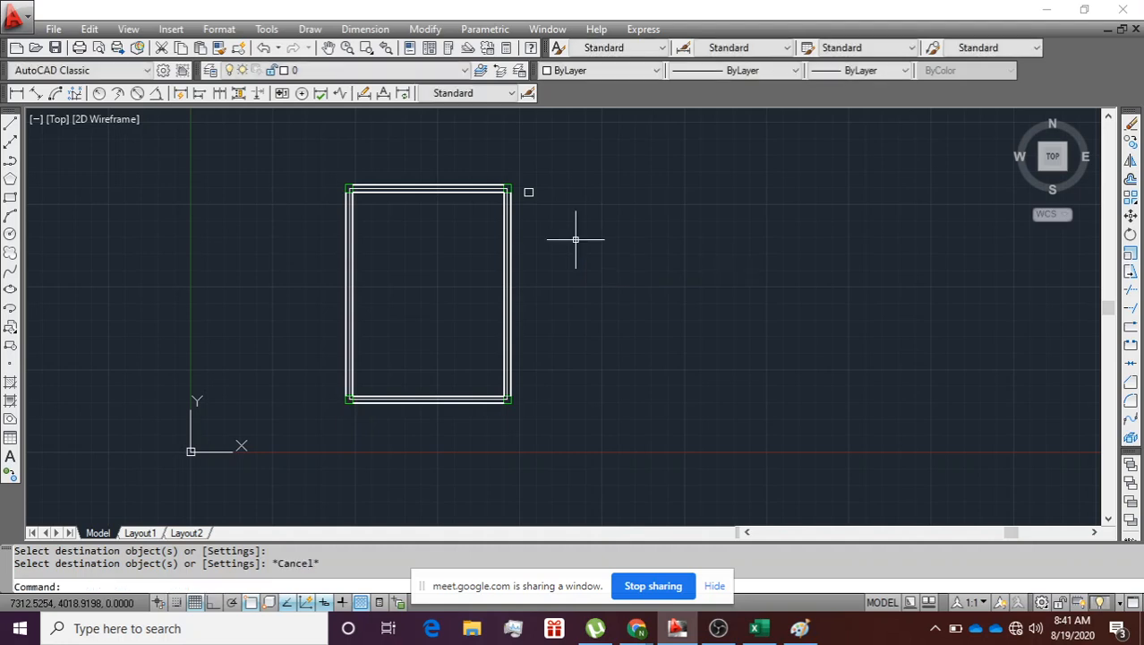
left_click(343, 188)
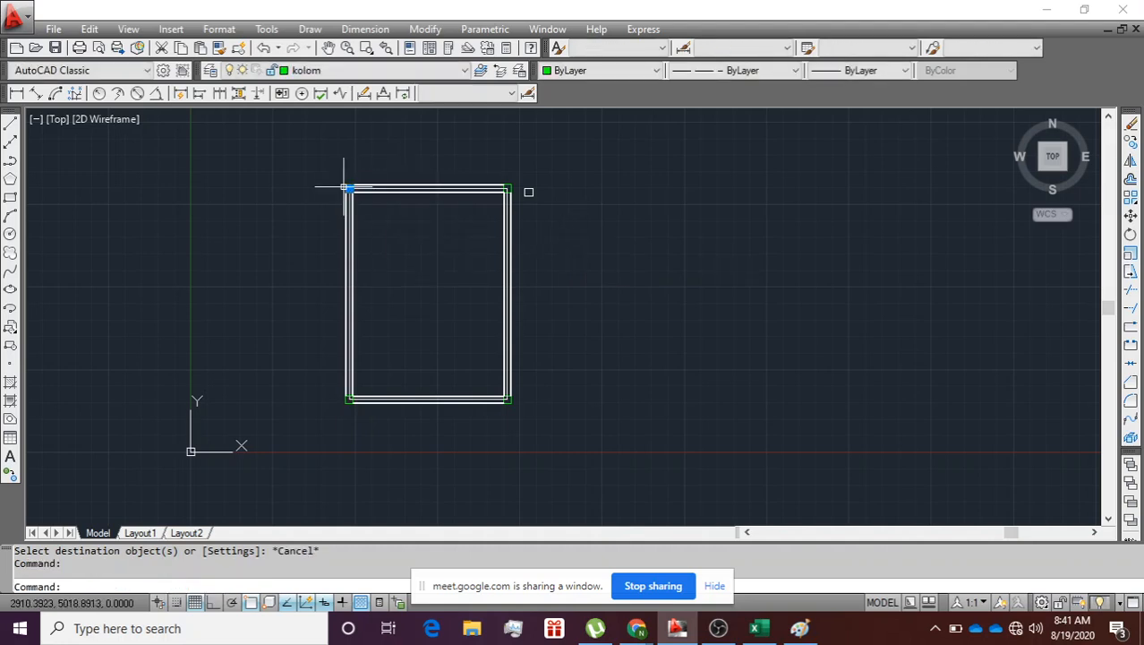
key("Escape")
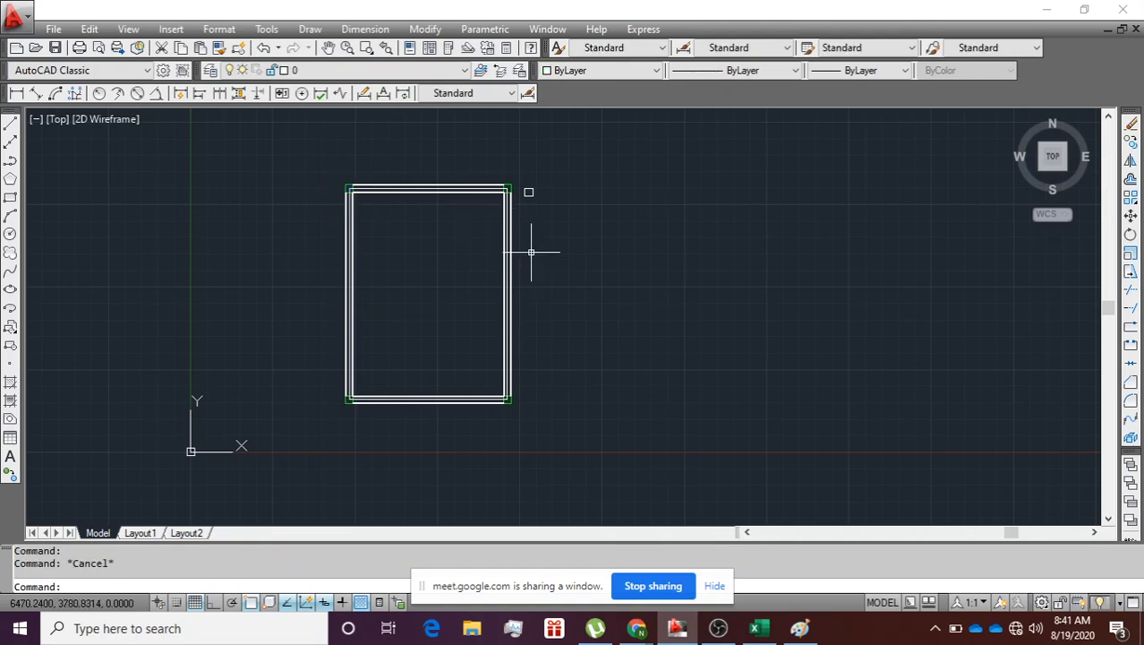
Step: Move the centerline rectangle between the wall lines to the As layer
scroll(523, 243, "up", 3)
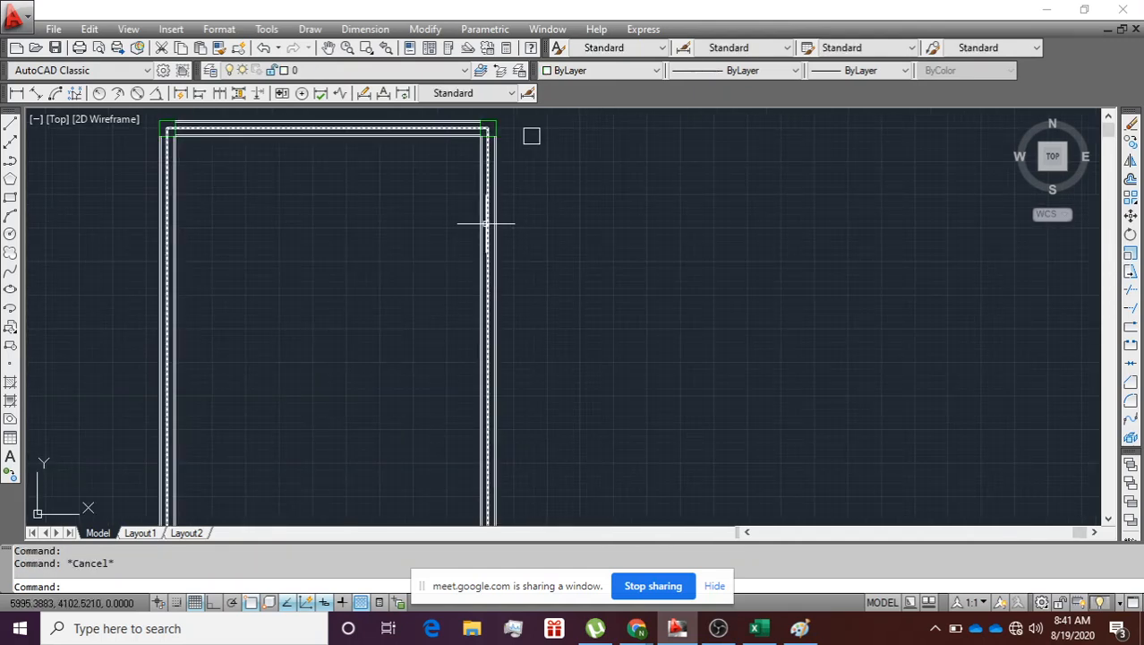
left_click(485, 223)
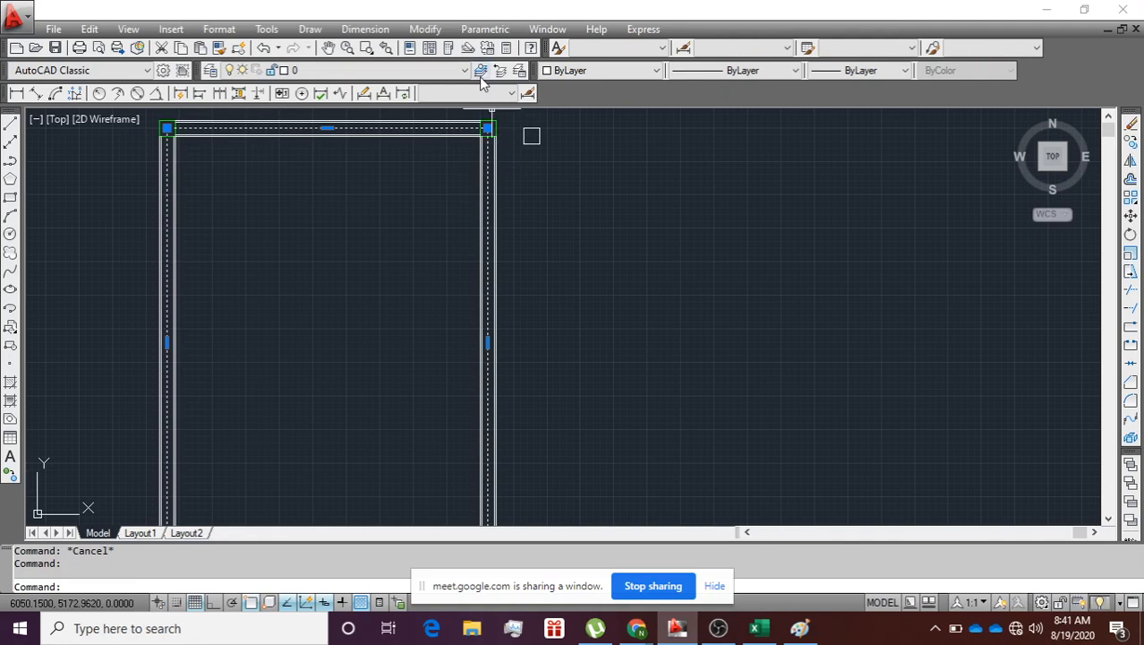
left_click(432, 70)
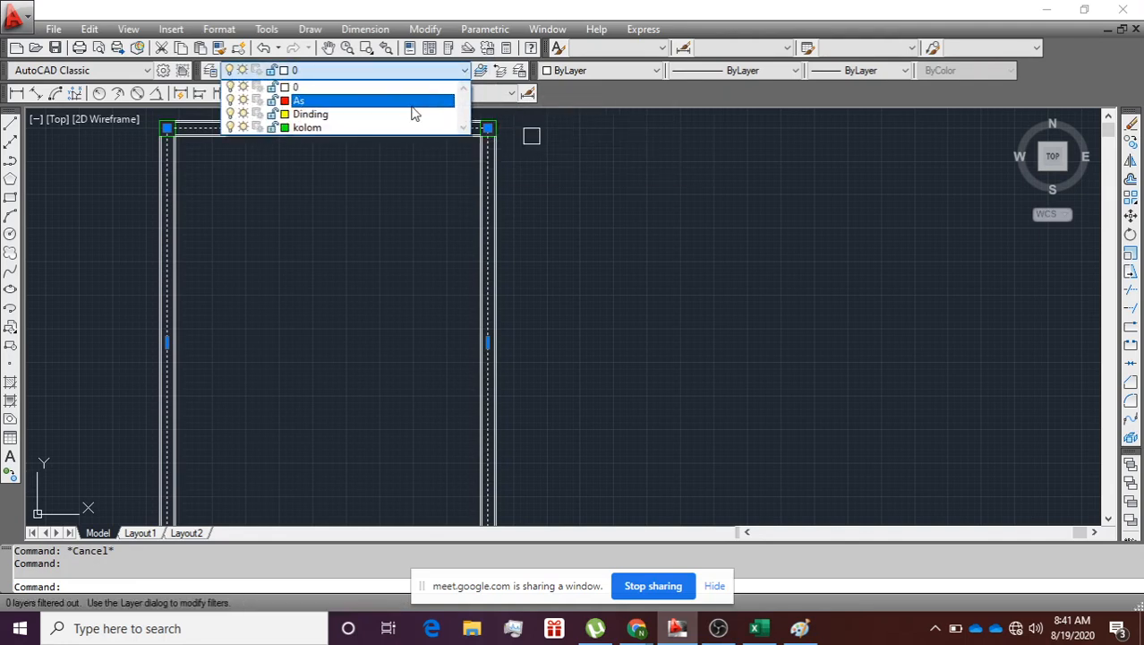
left_click(414, 101)
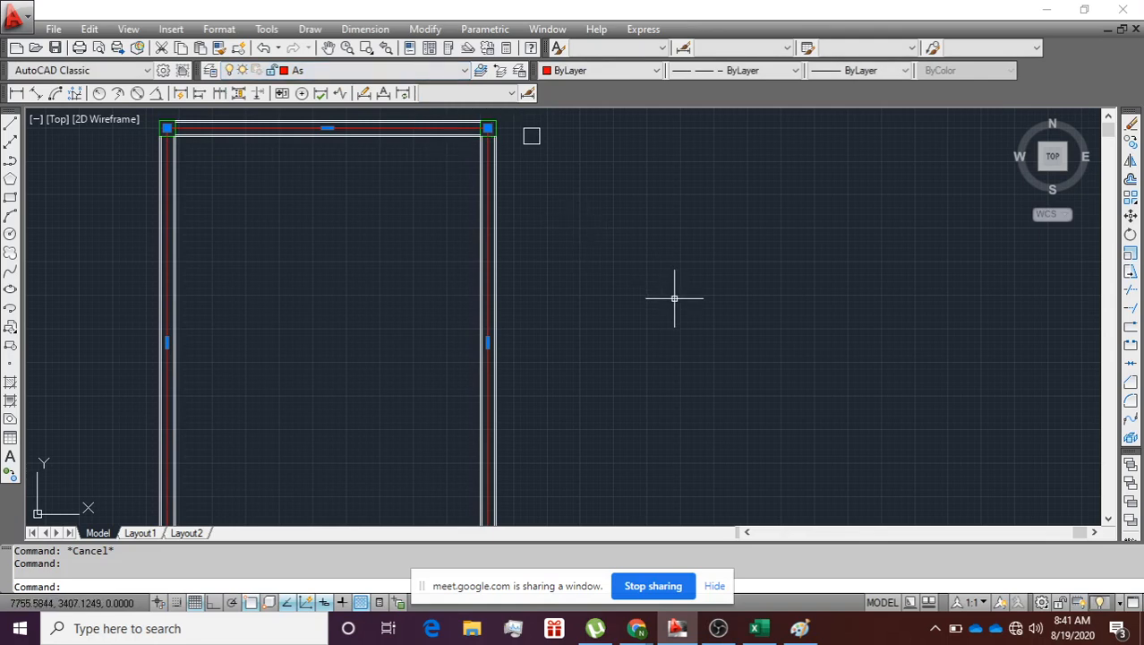
key("Escape")
scroll(564, 261, "down", 2)
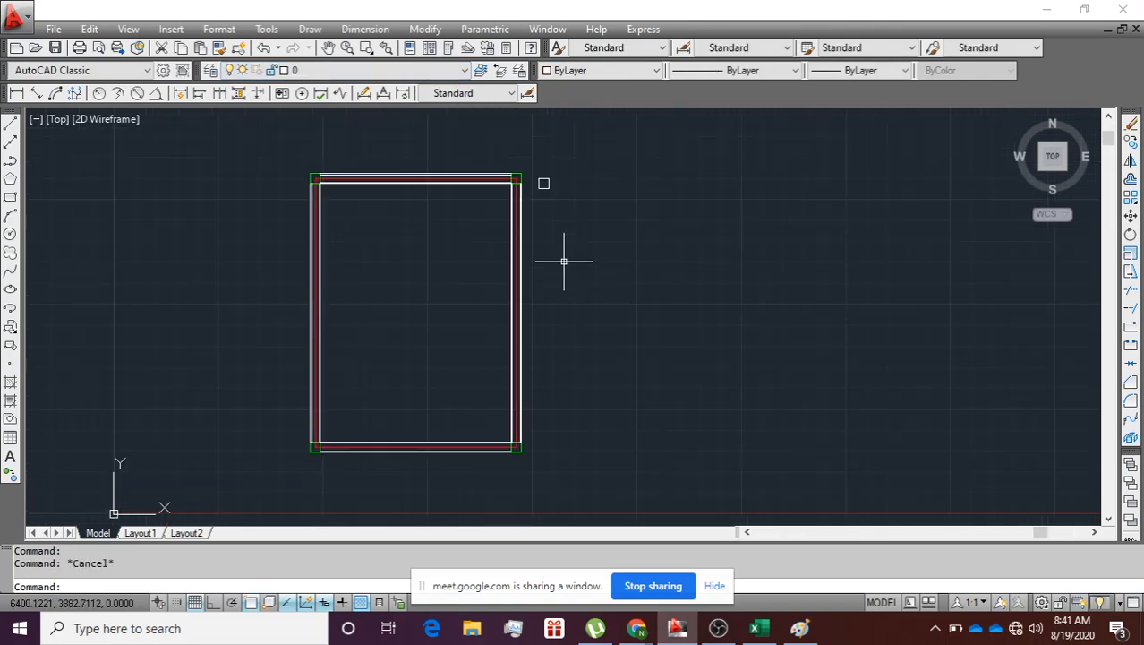
Step: Turn off the kolom and As layers so that only the wall lines are displayed
scroll(314, 213, "up", 3)
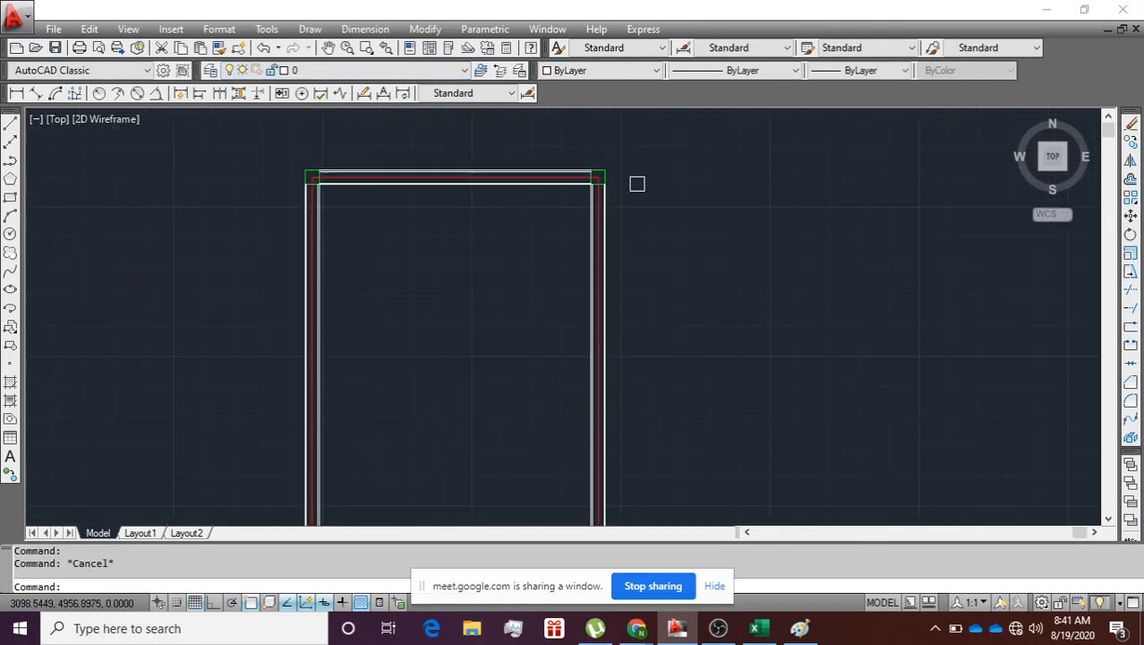
scroll(317, 215, "up", 3)
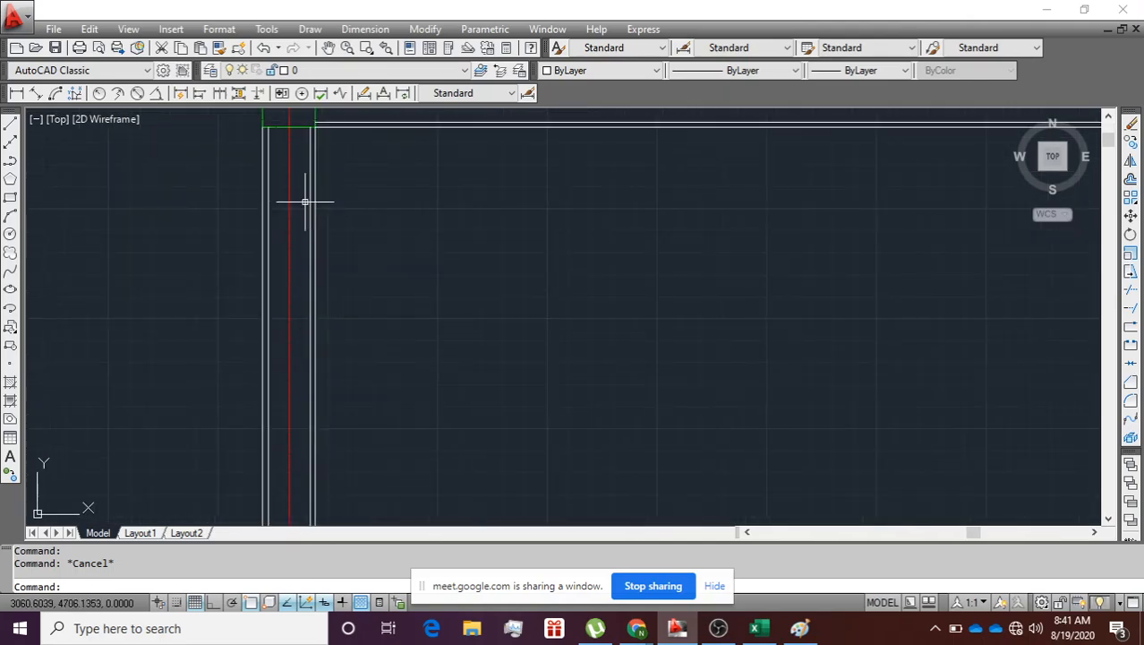
scroll(304, 201, "down", 2)
scroll(304, 201, "down", 3)
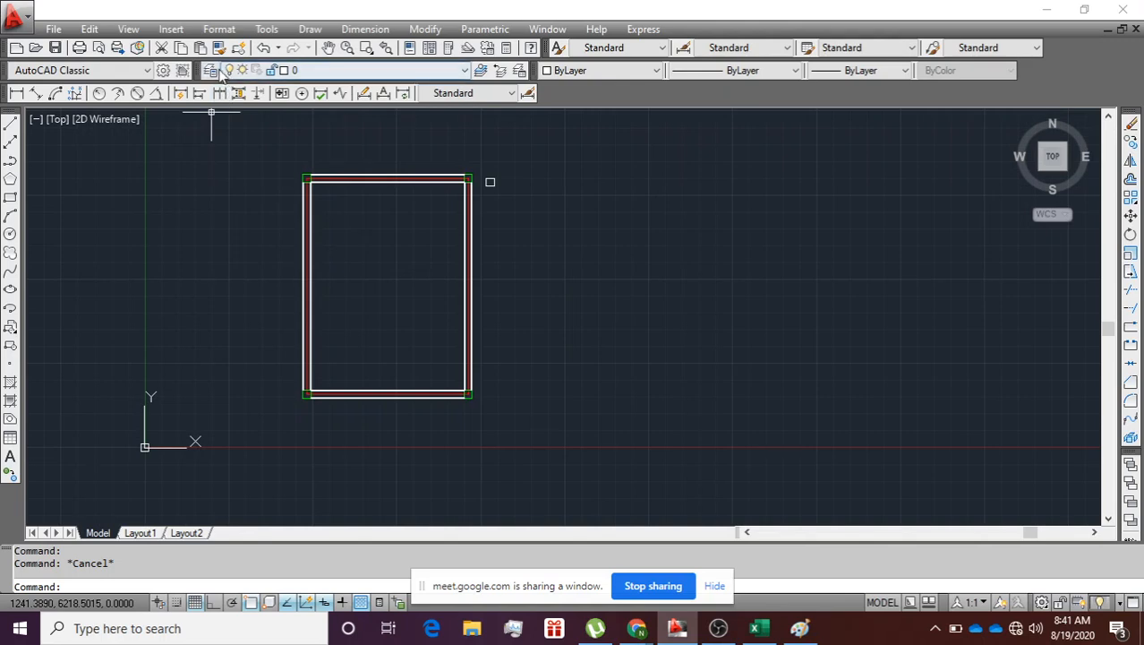
left_click(211, 71)
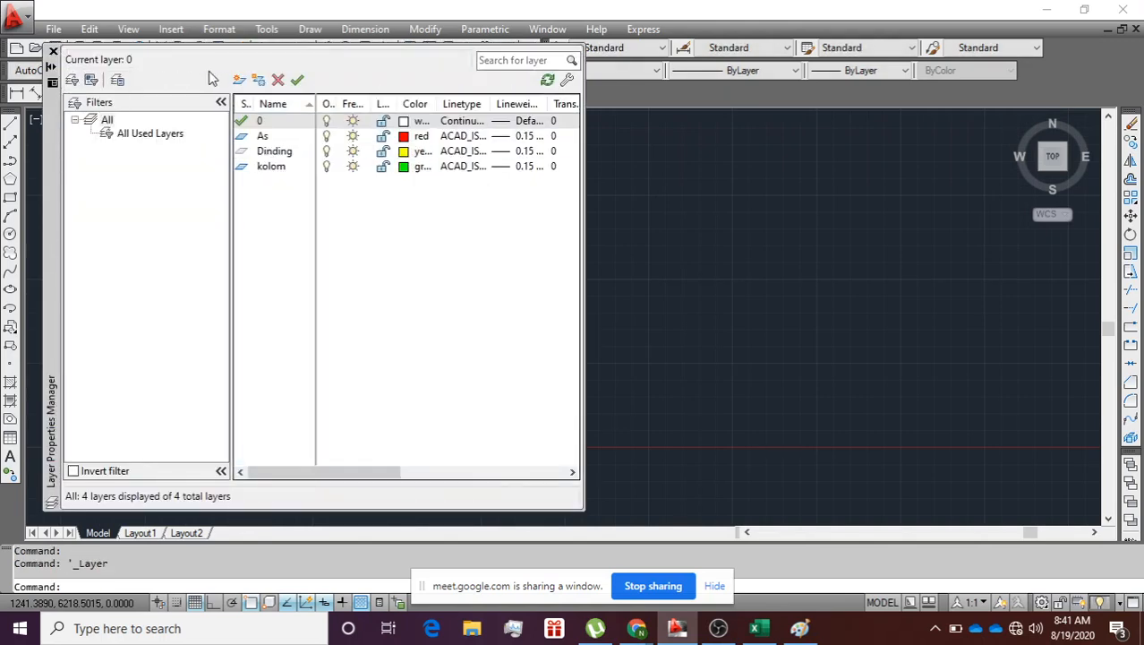
left_click(328, 168)
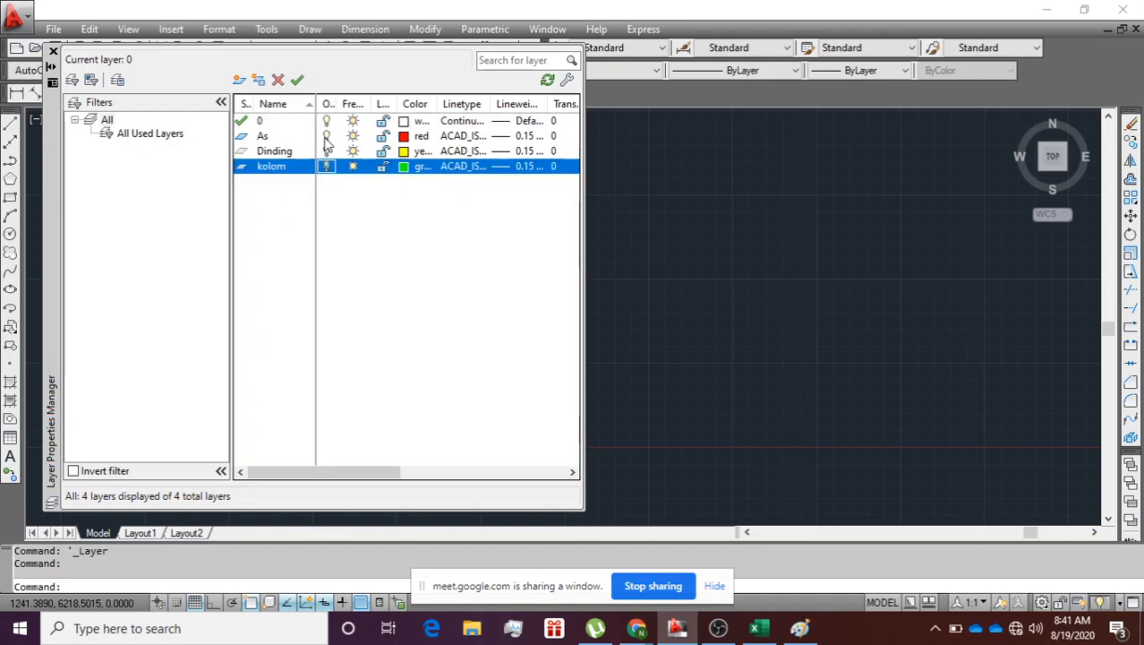
left_click(325, 137)
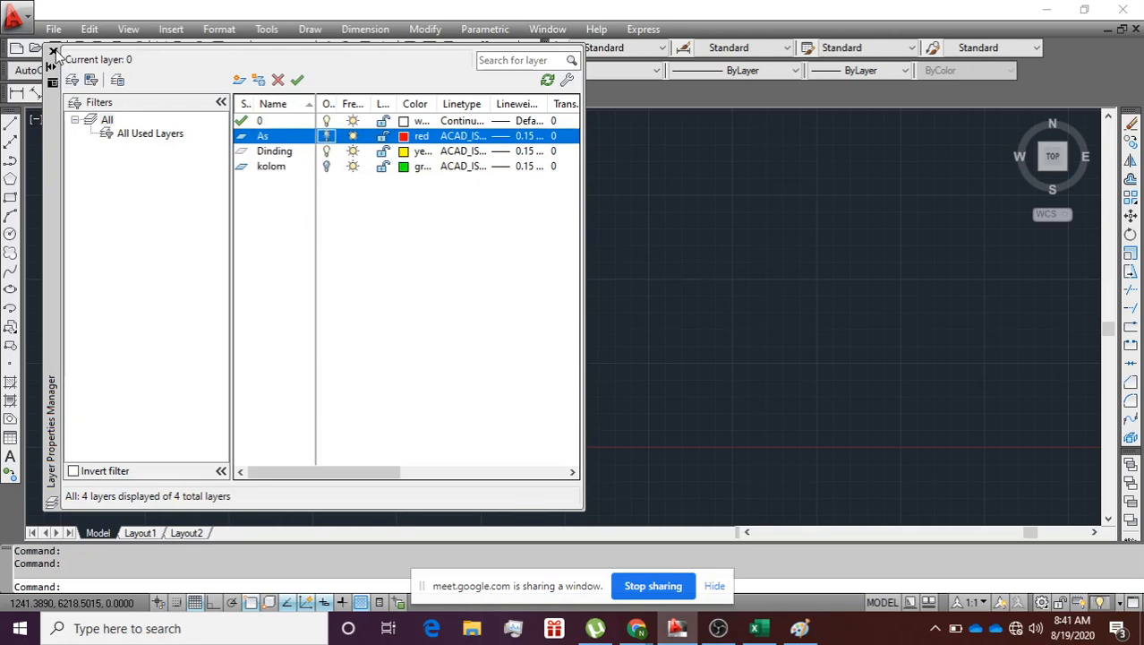
left_click(53, 51)
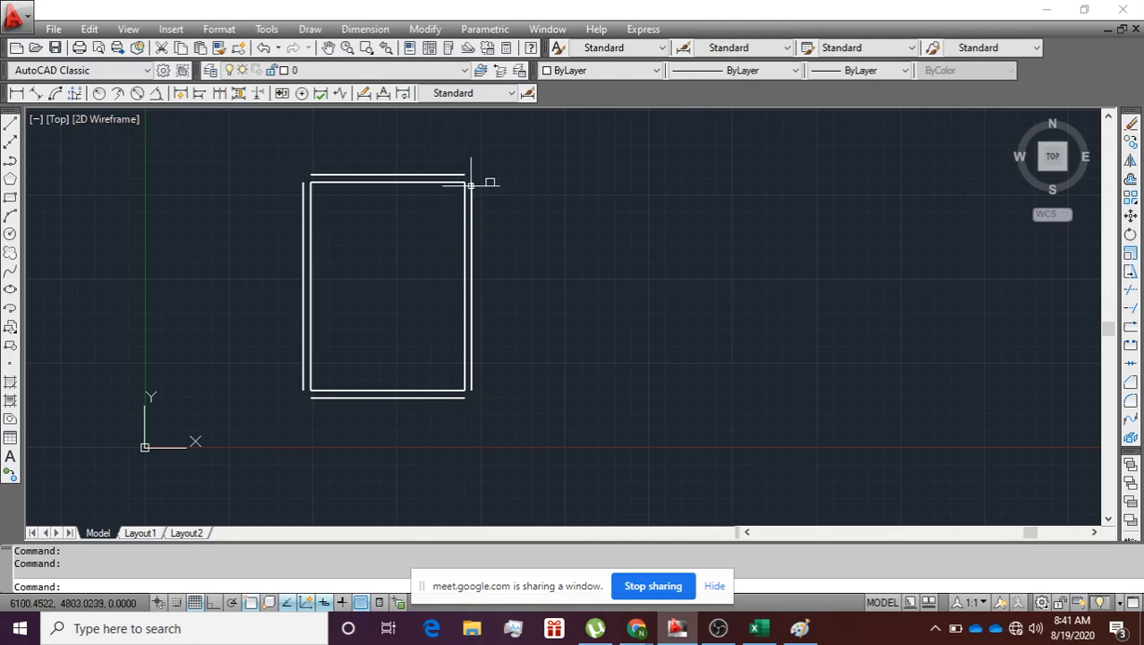
Step: Select all the wall lines with a window and assign them to the Dinding layer
scroll(264, 203, "up", 3)
scroll(267, 201, "down", 4)
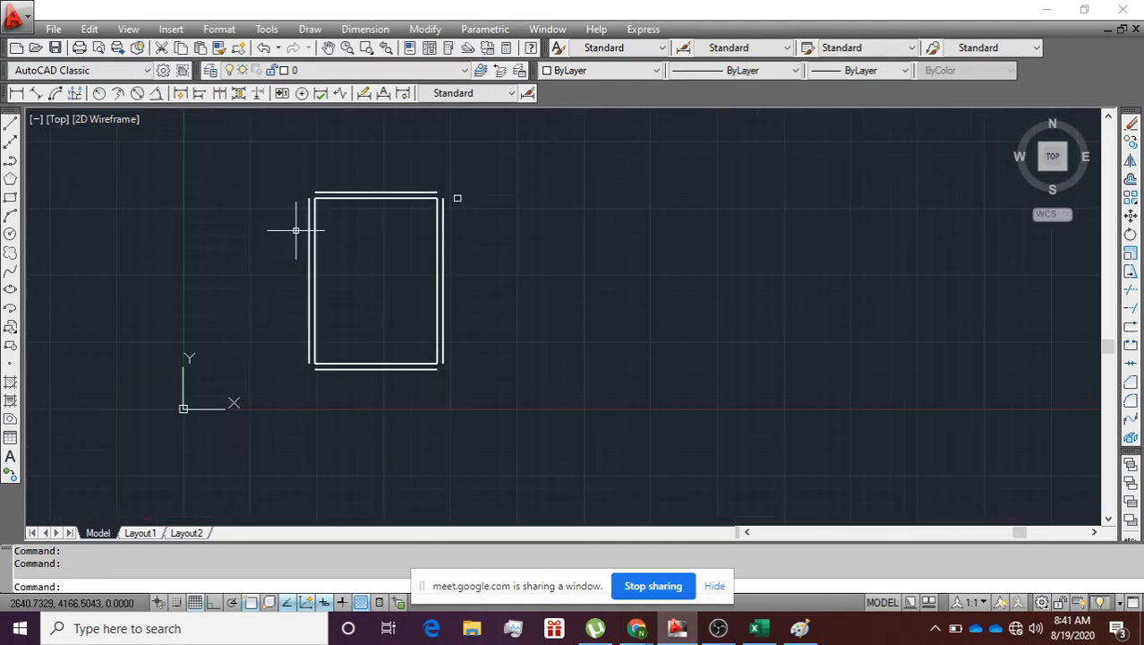
left_click(457, 382)
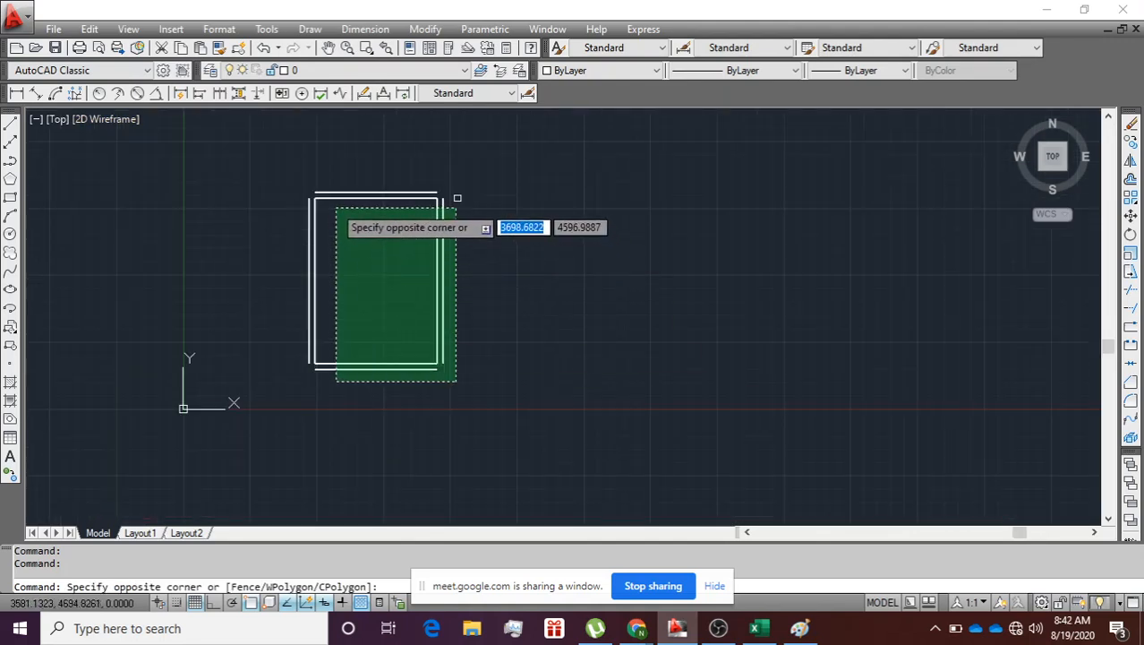
left_click(480, 332)
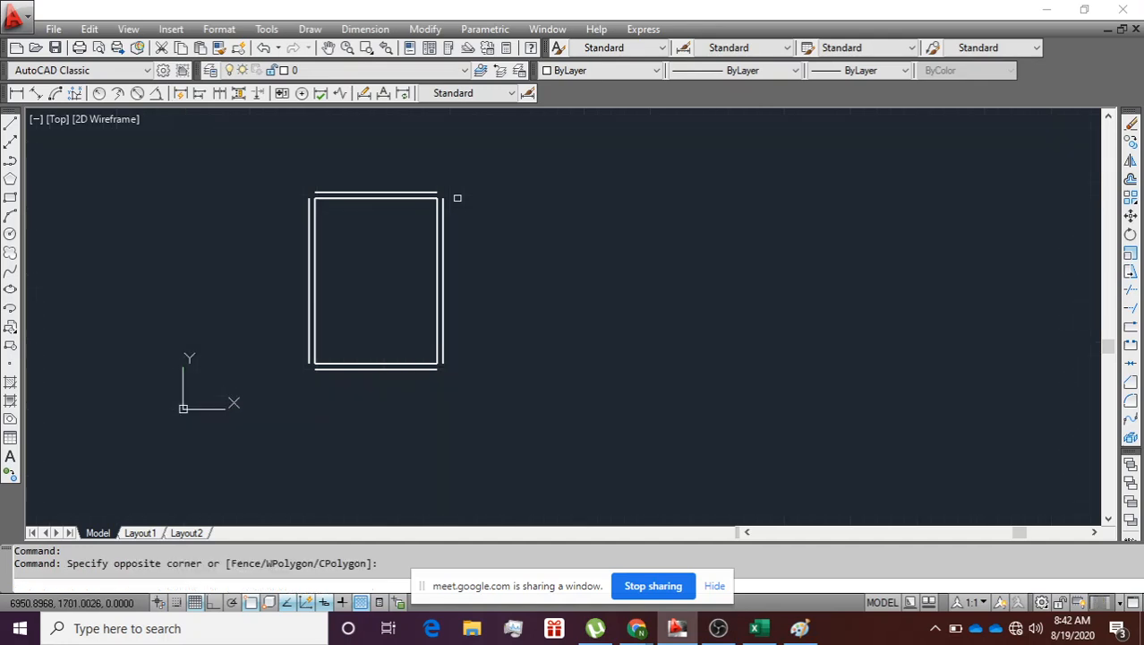
left_click(270, 174)
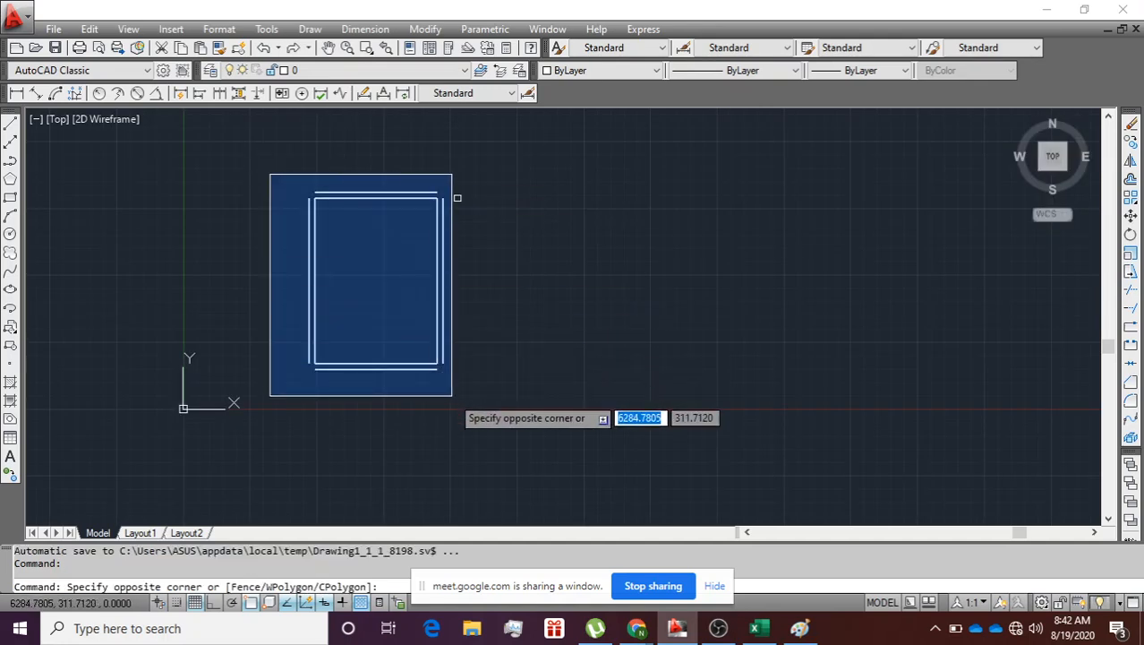
left_click(449, 391)
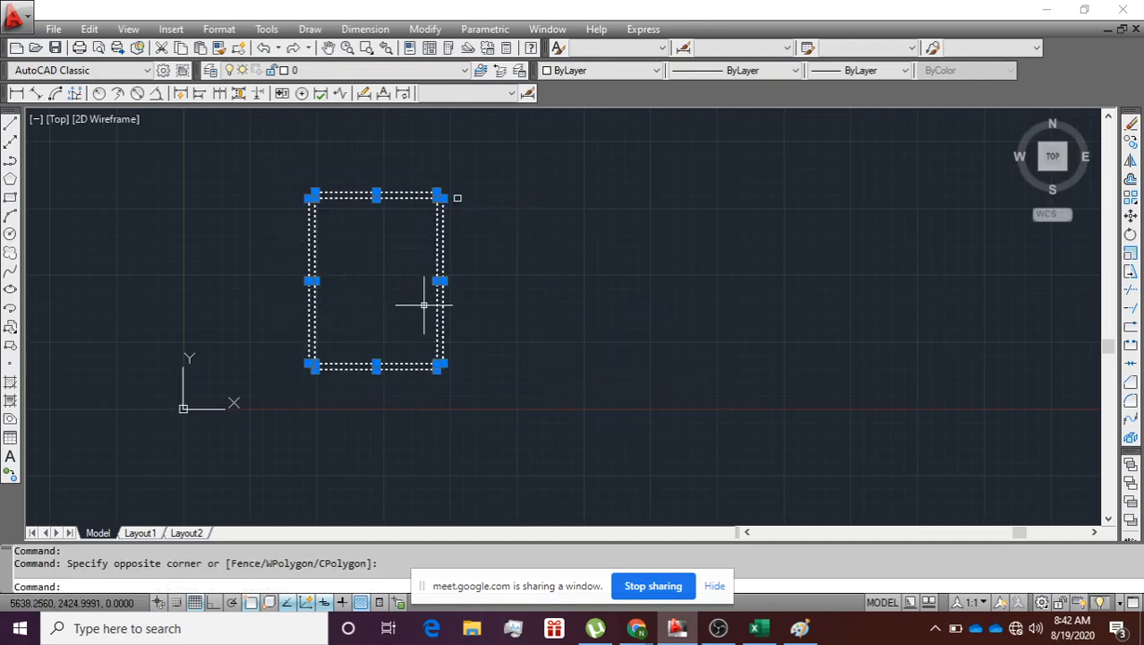
left_click(311, 75)
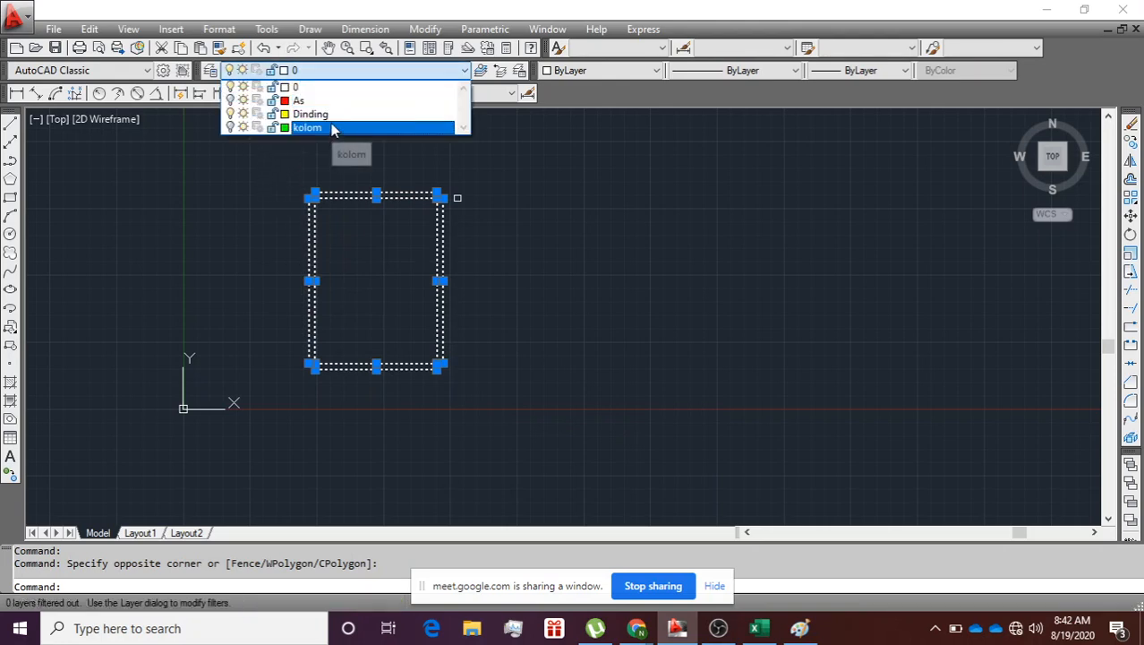
left_click(310, 114)
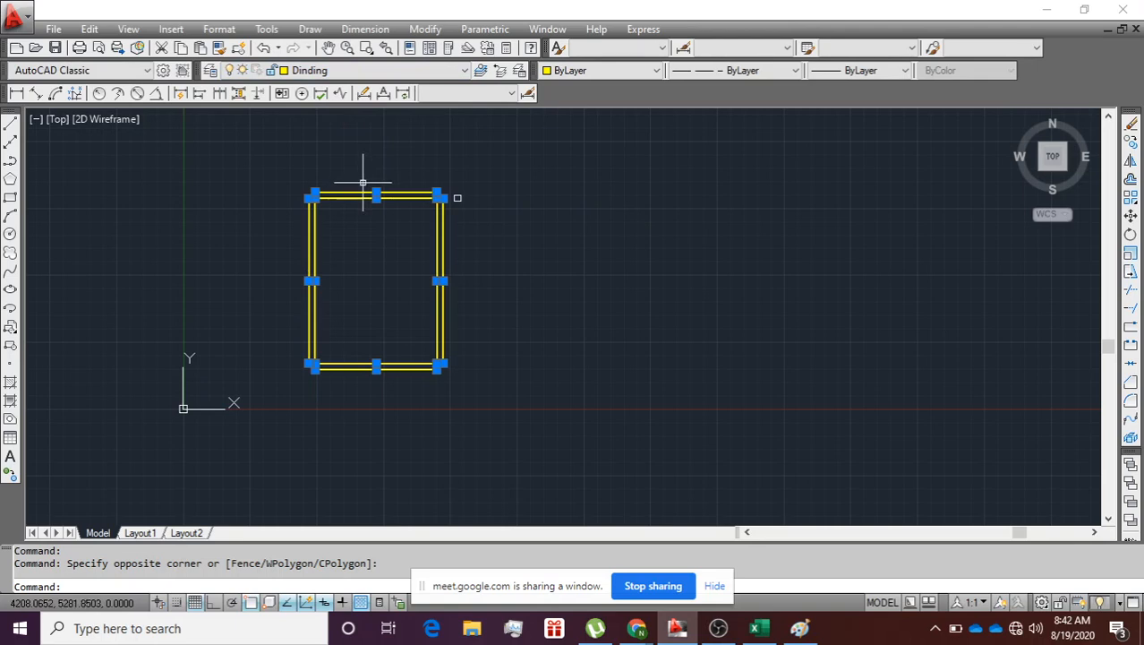
key("Escape")
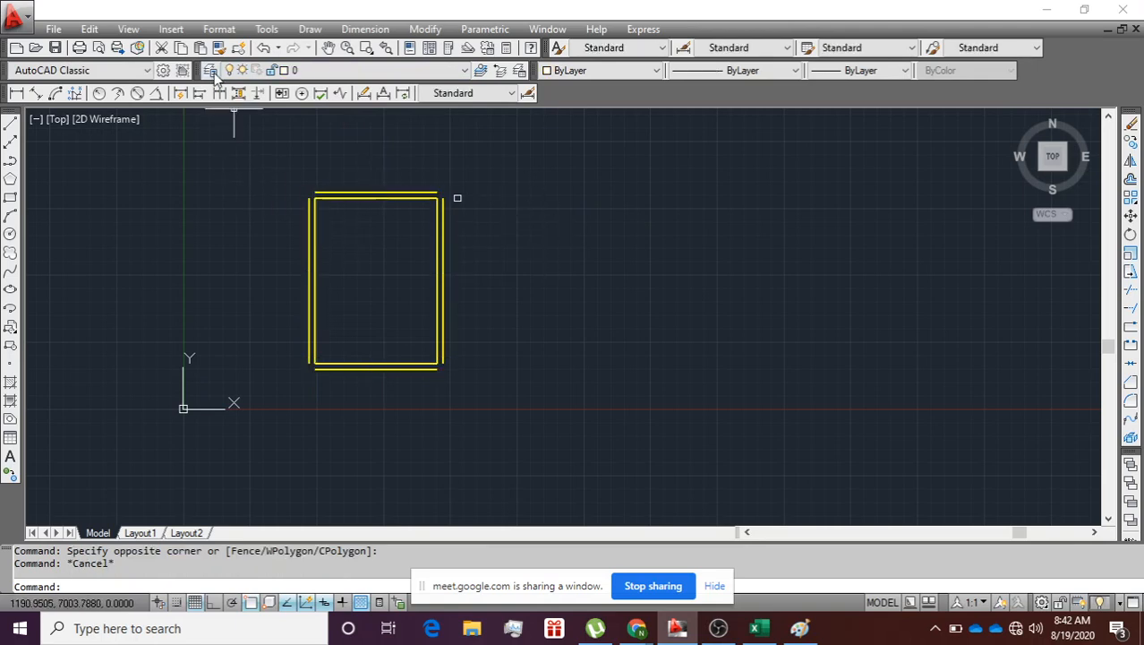
Step: Turn the kolom and As layers back on so the columns and centerlines display with the walls
left_click(210, 70)
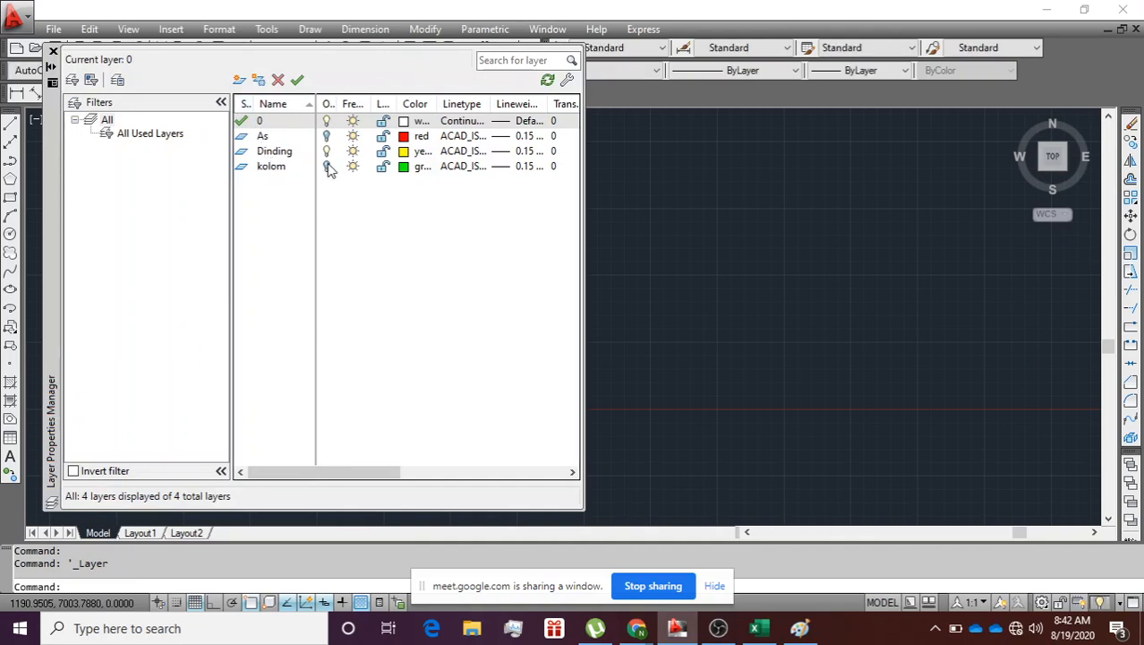
left_click(330, 168)
left_click(327, 136)
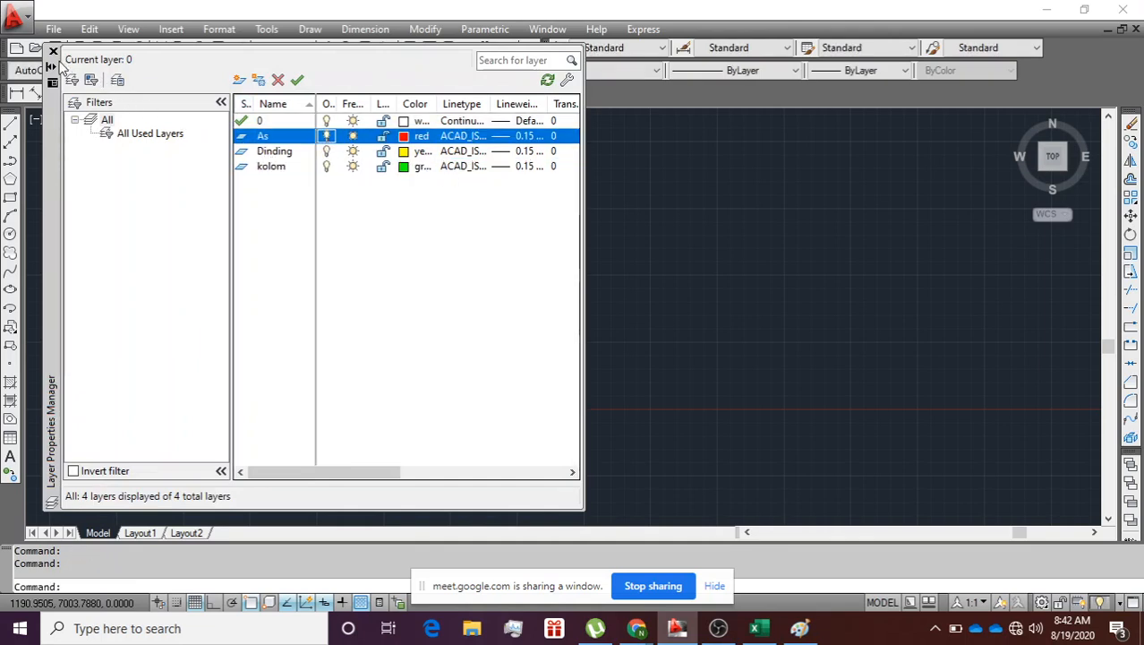
left_click(53, 51)
scroll(353, 186, "up", 5)
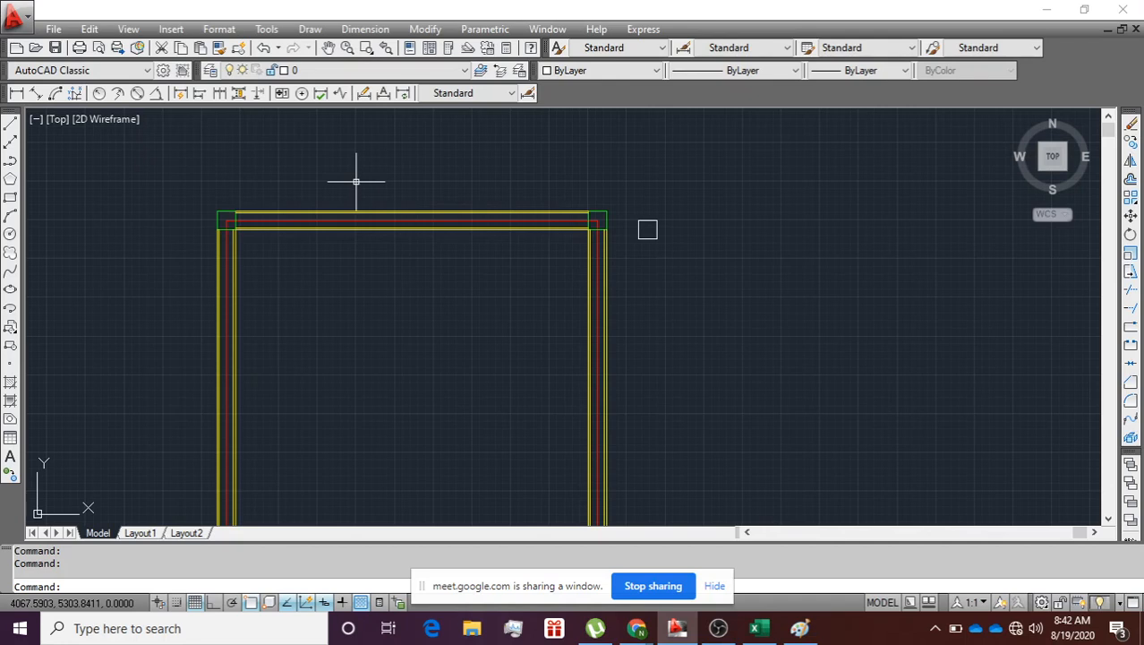
scroll(356, 180, "down", 3)
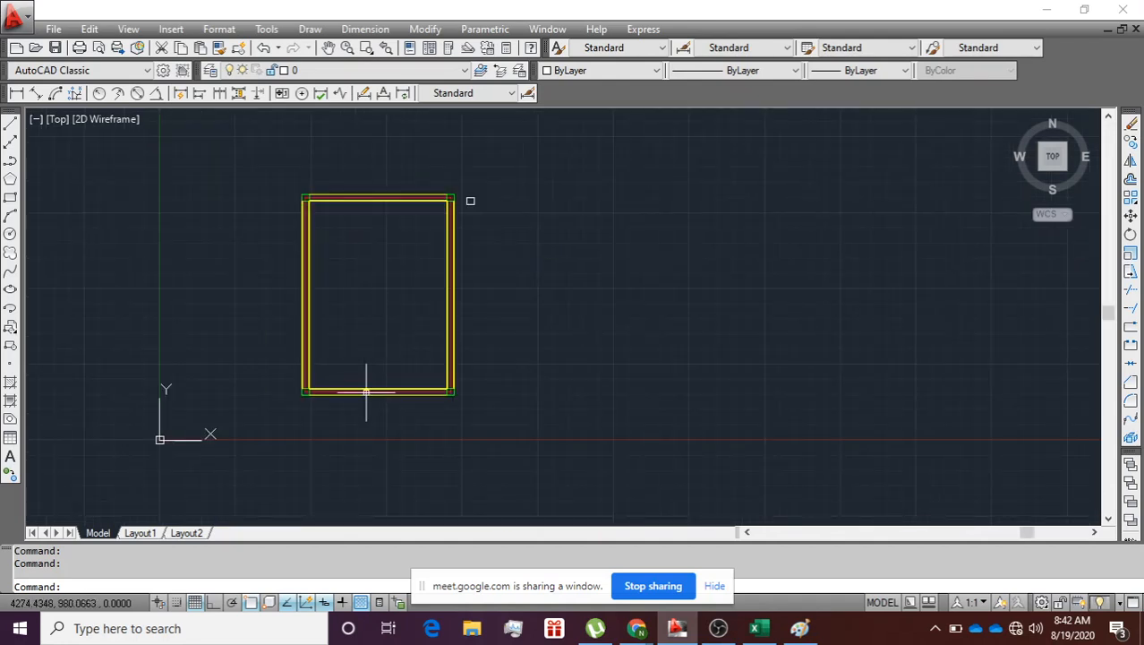
scroll(365, 388, "up", 4)
mouse_move(336, 342)
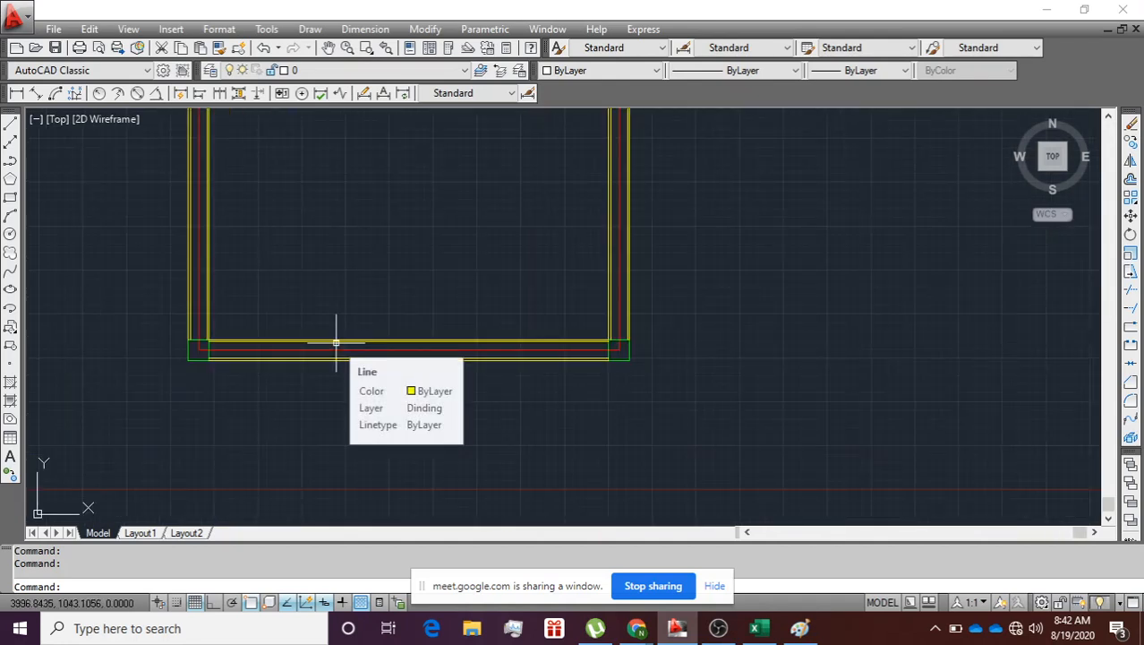
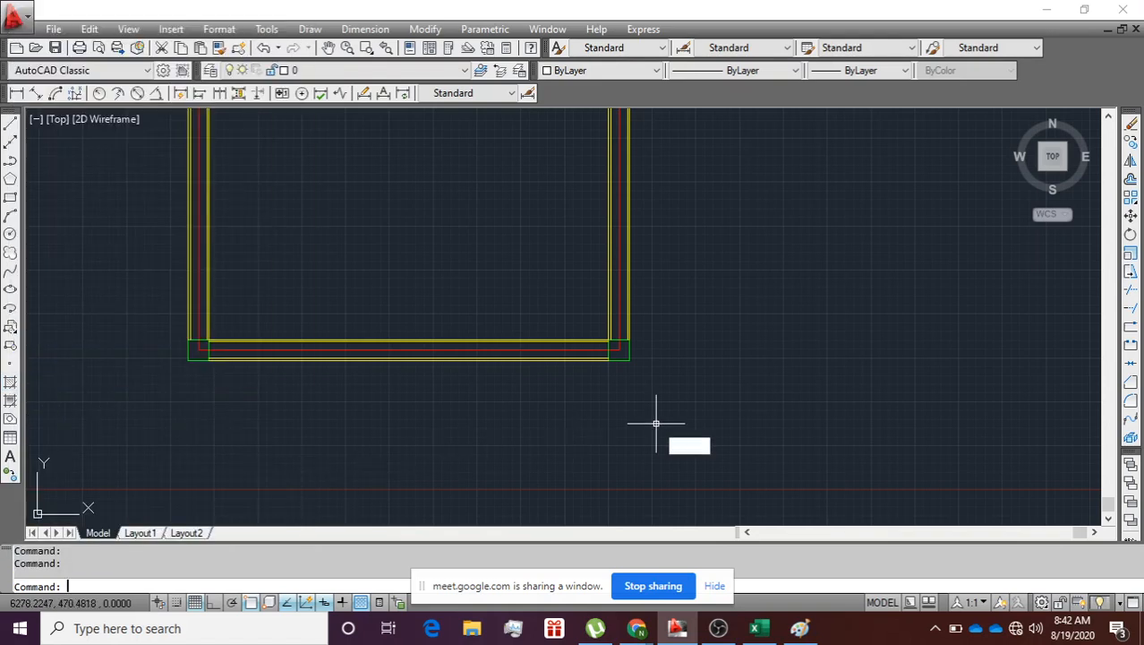
Step: Start a hatch with the ANSI32 pattern at a scale of 100
type("t")
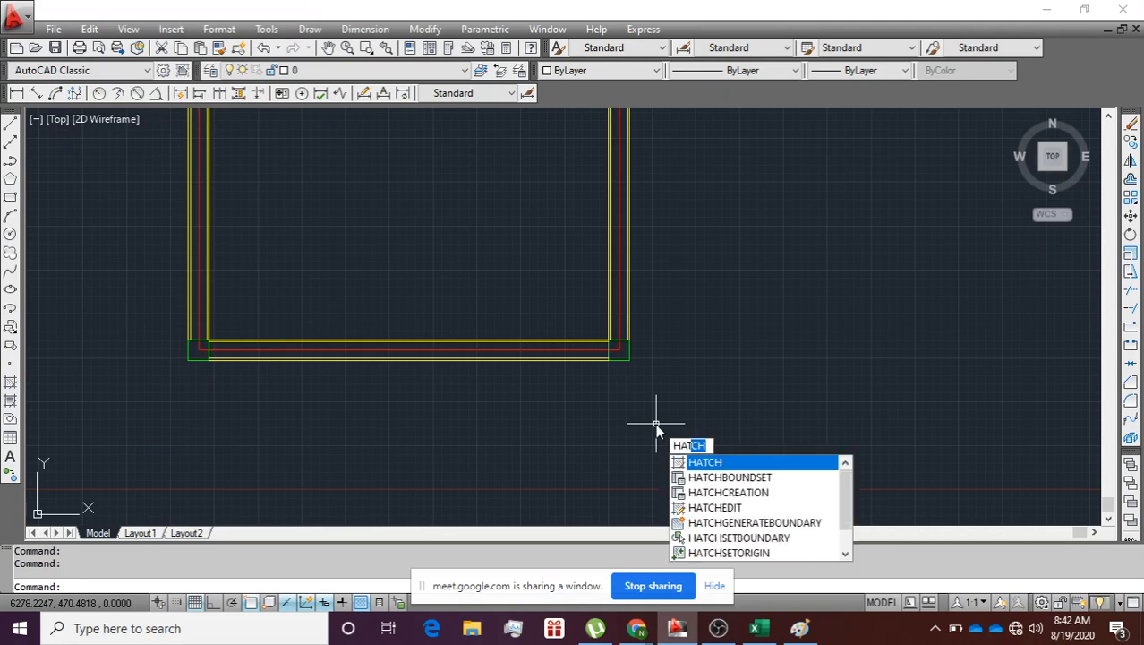
left_click(716, 463)
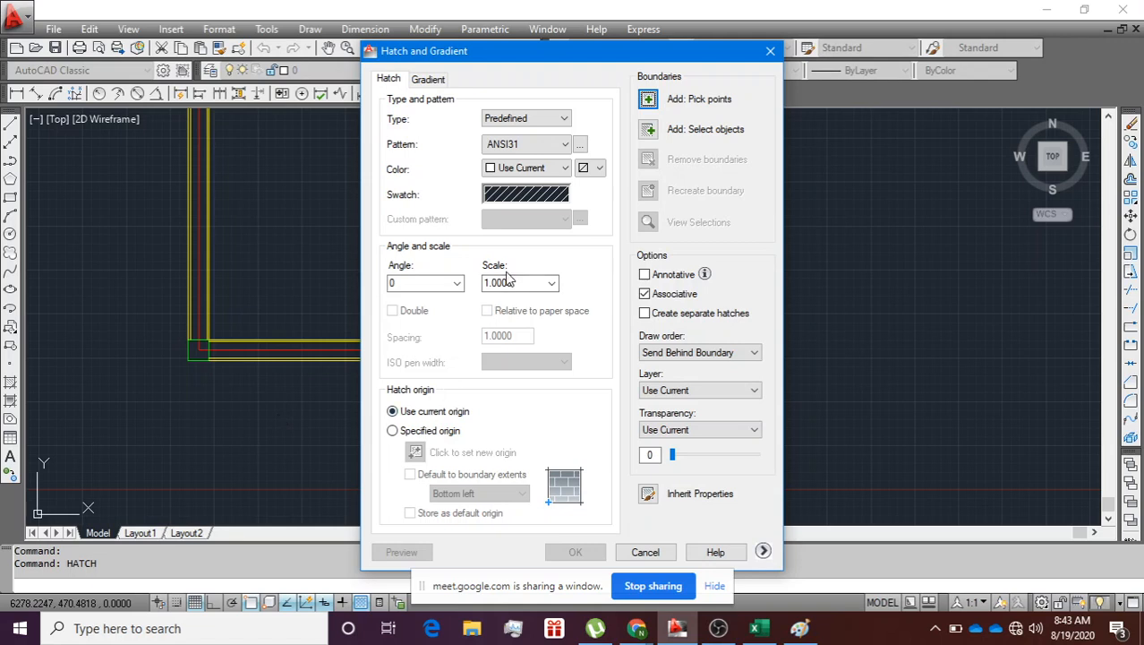
left_click(581, 144)
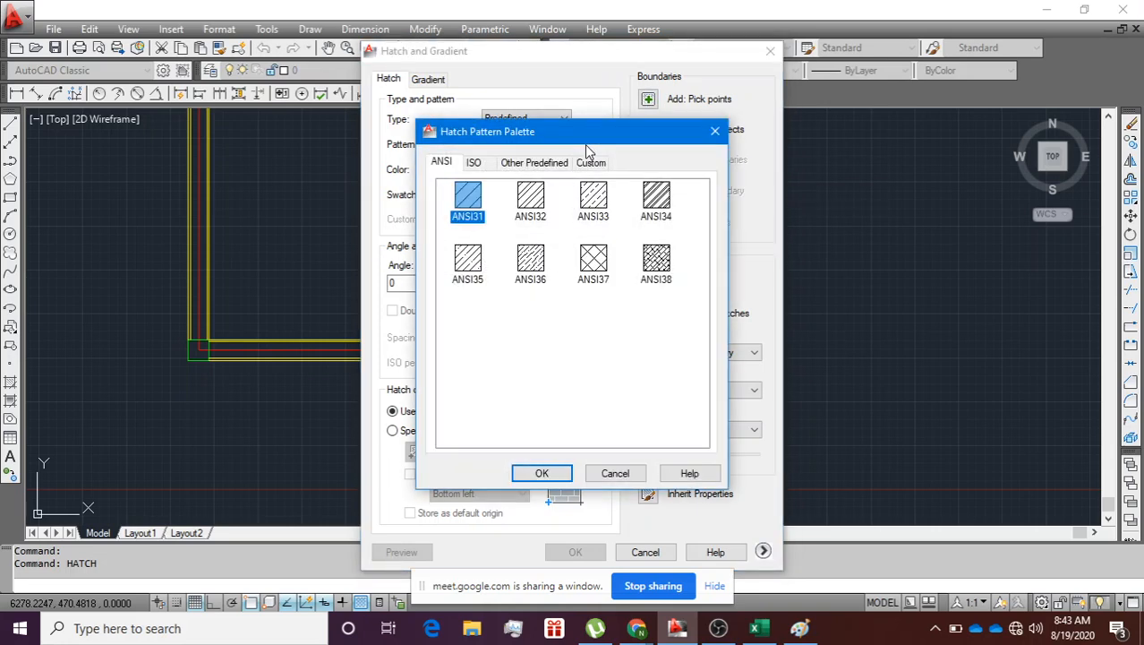
left_click(531, 202)
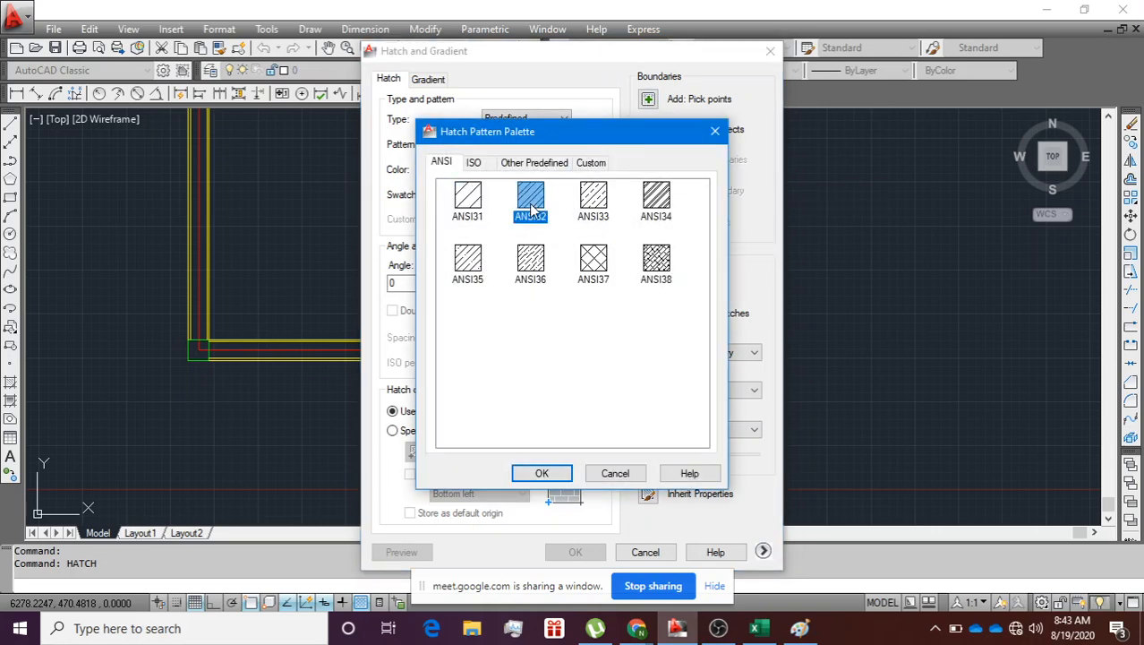
left_click(542, 474)
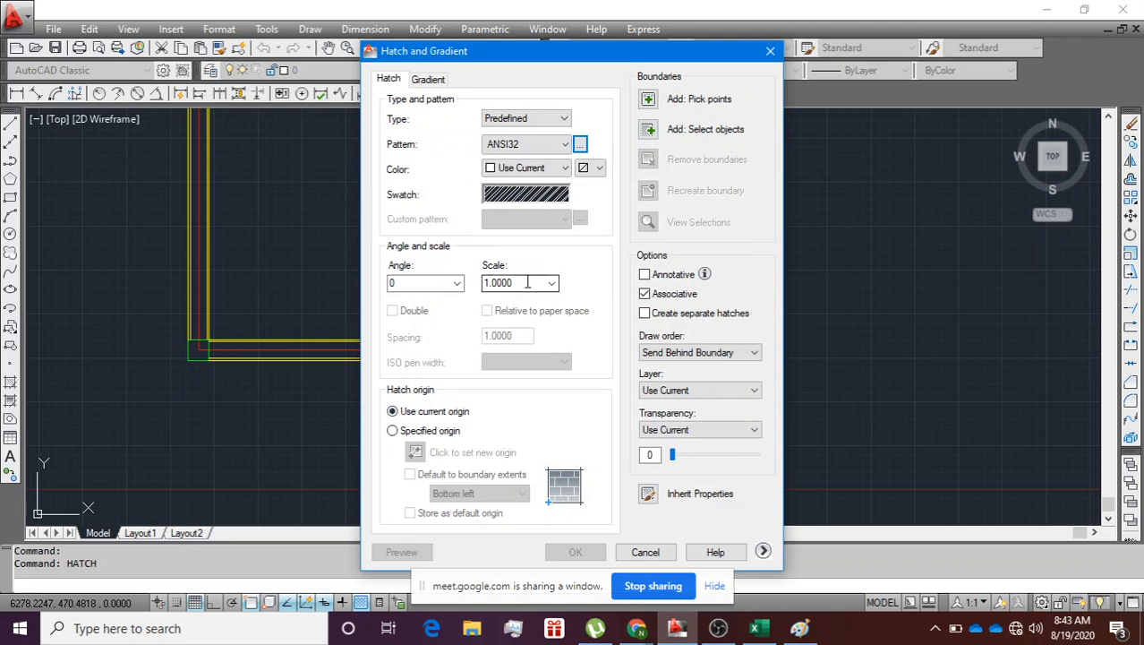
double_click(527, 282)
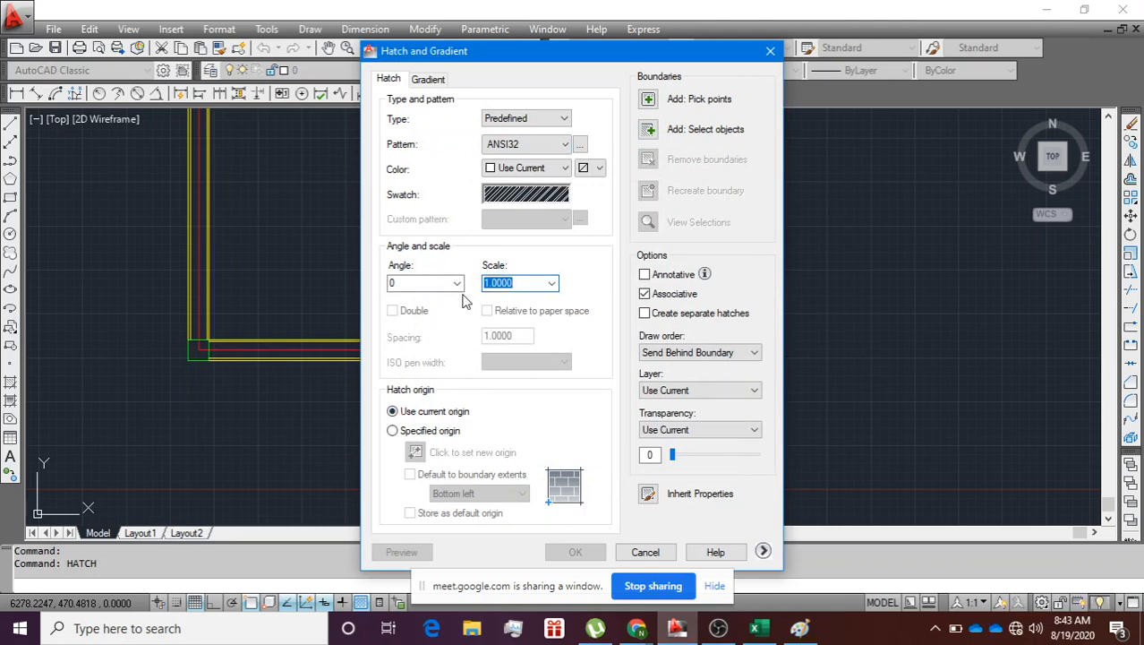
type("1")
Step: Try to hatch the inside of the lower horizontal wall by picking internal points, and cancel the hatch
left_click(661, 102)
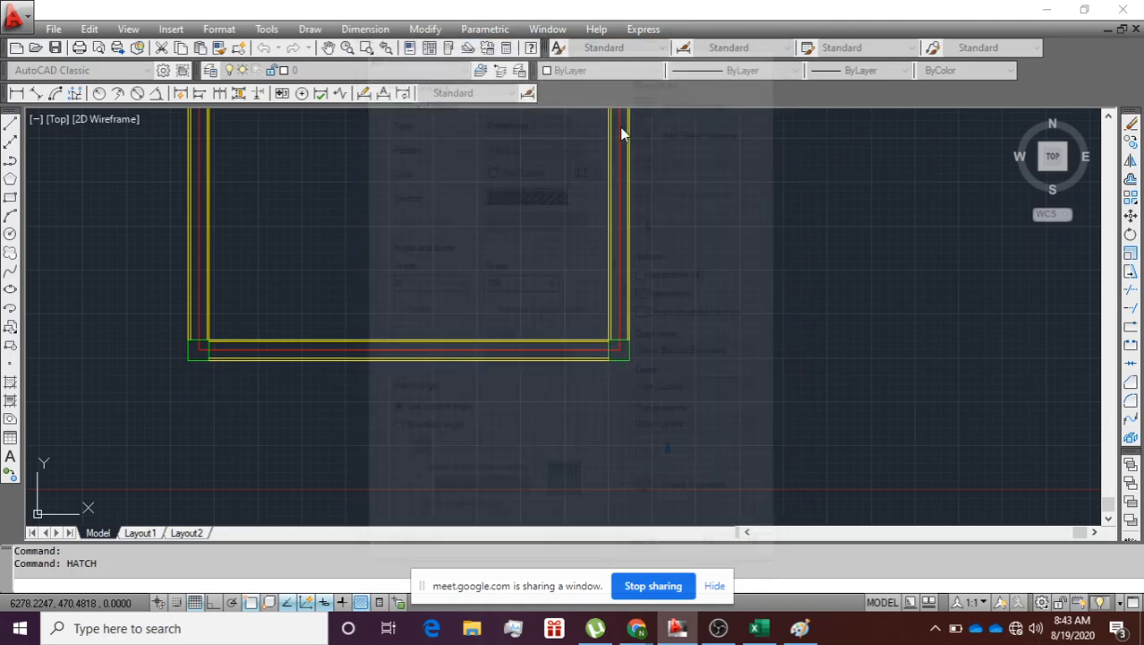
left_click(465, 356)
scroll(463, 354, "up", 3)
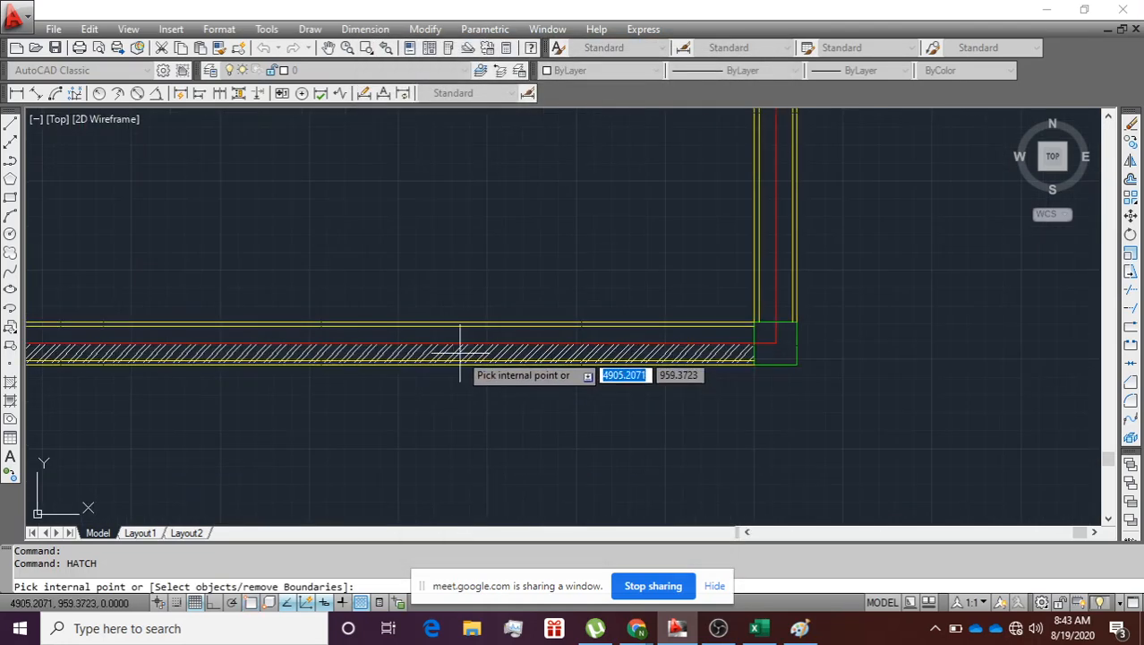
scroll(461, 353, "up", 3)
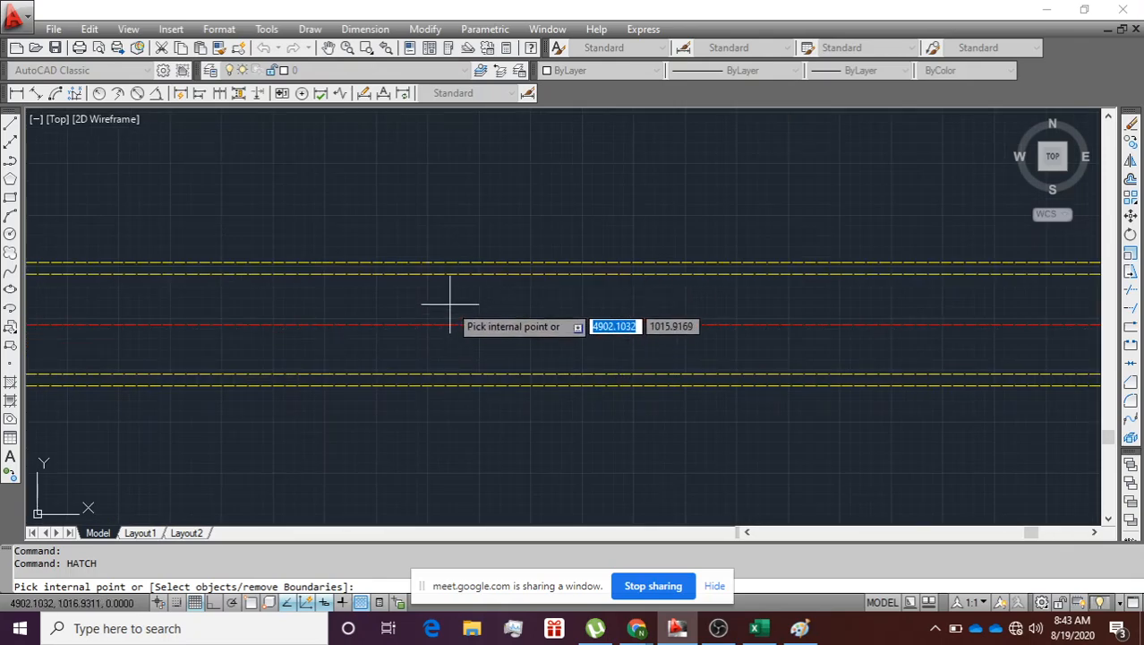
scroll(523, 430, "down", 2)
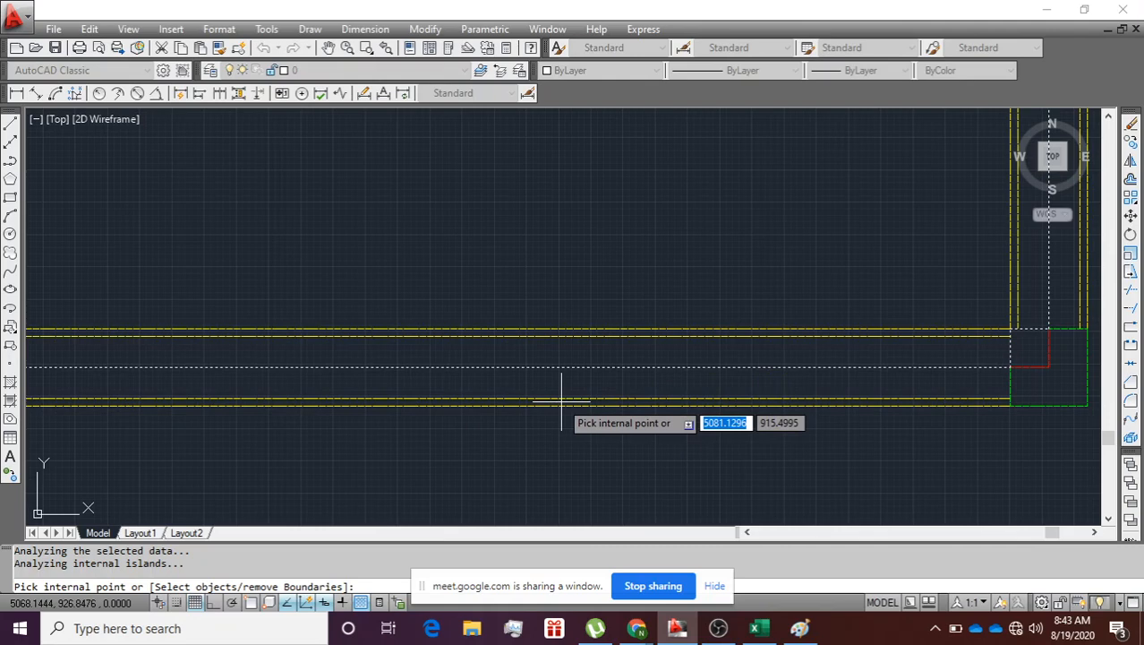
left_click(434, 379)
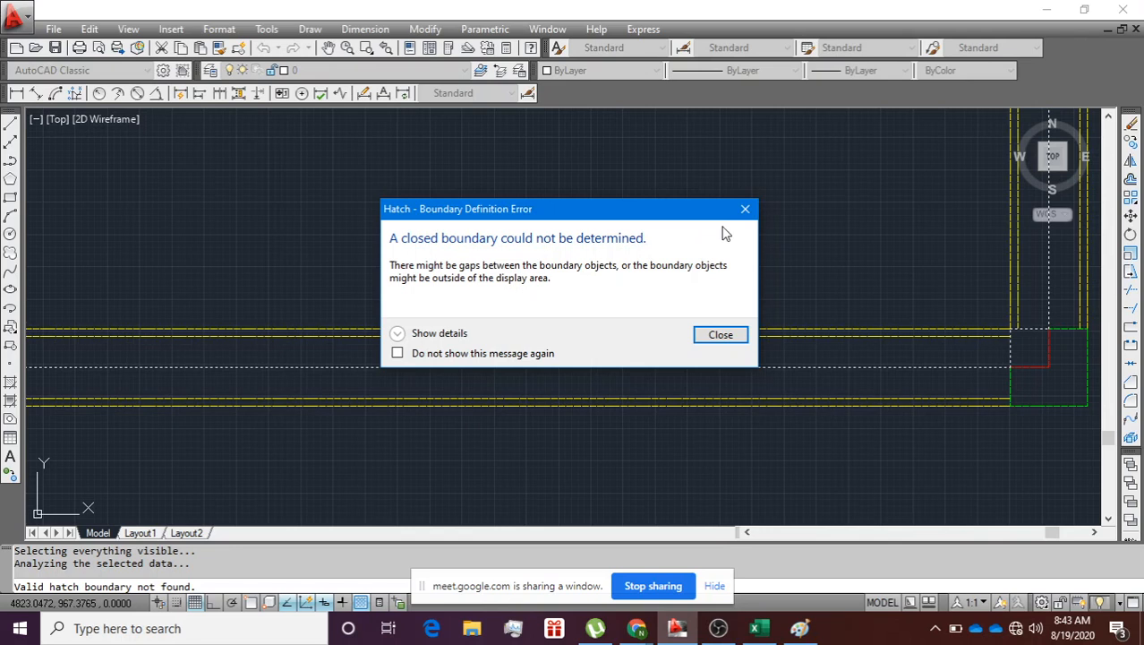
left_click(721, 333)
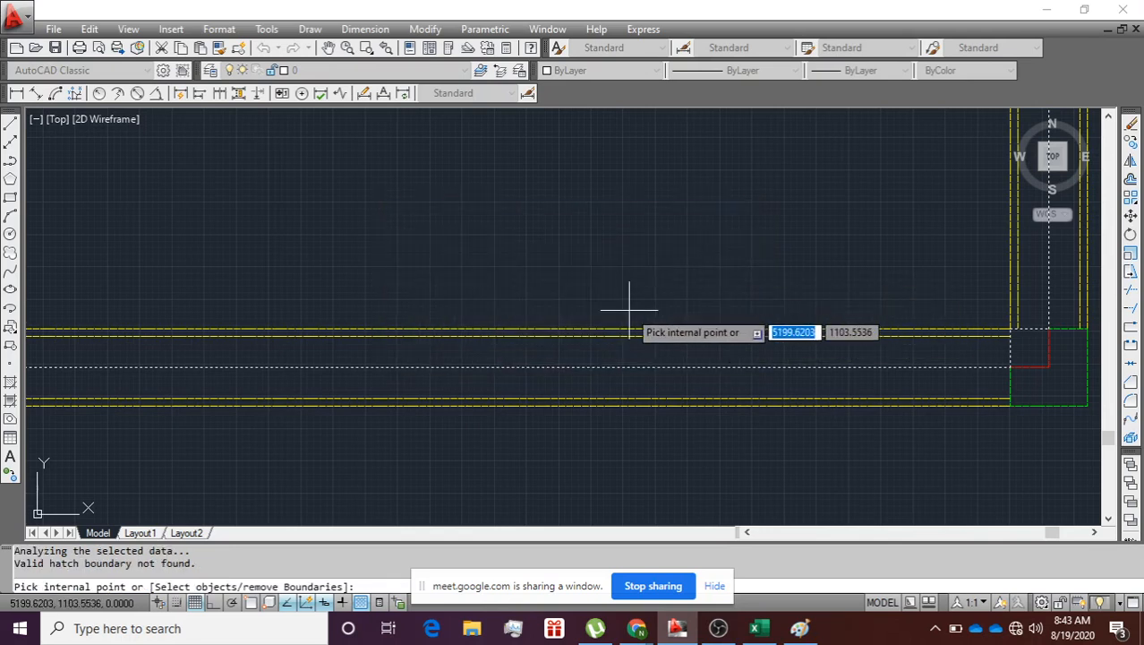
key("Return")
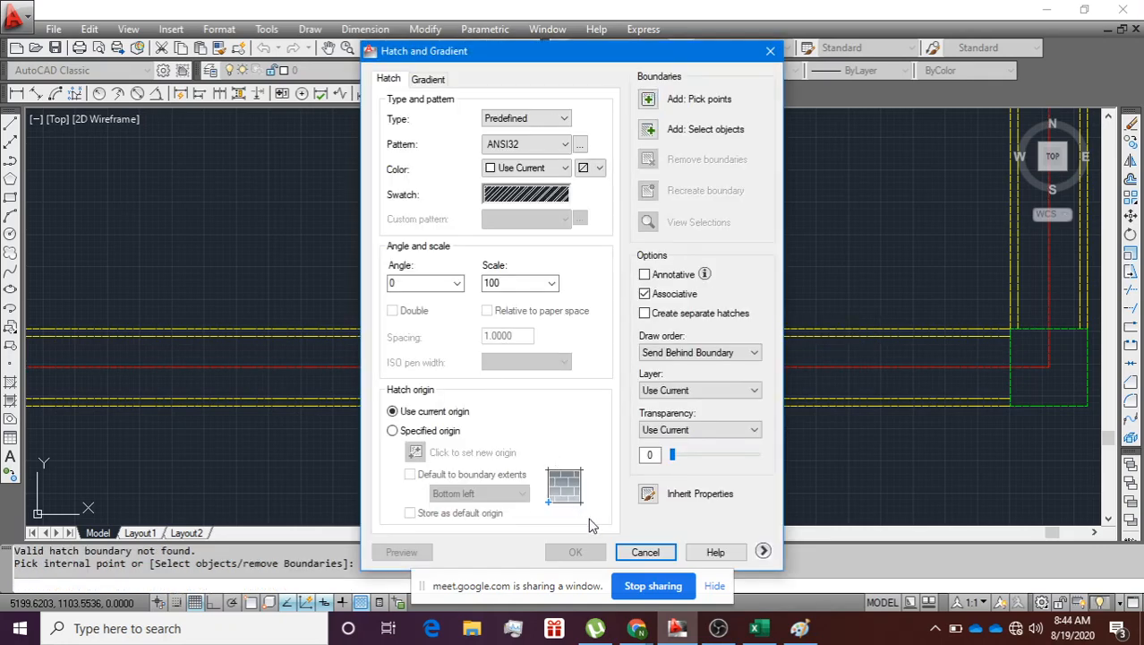
left_click(658, 550)
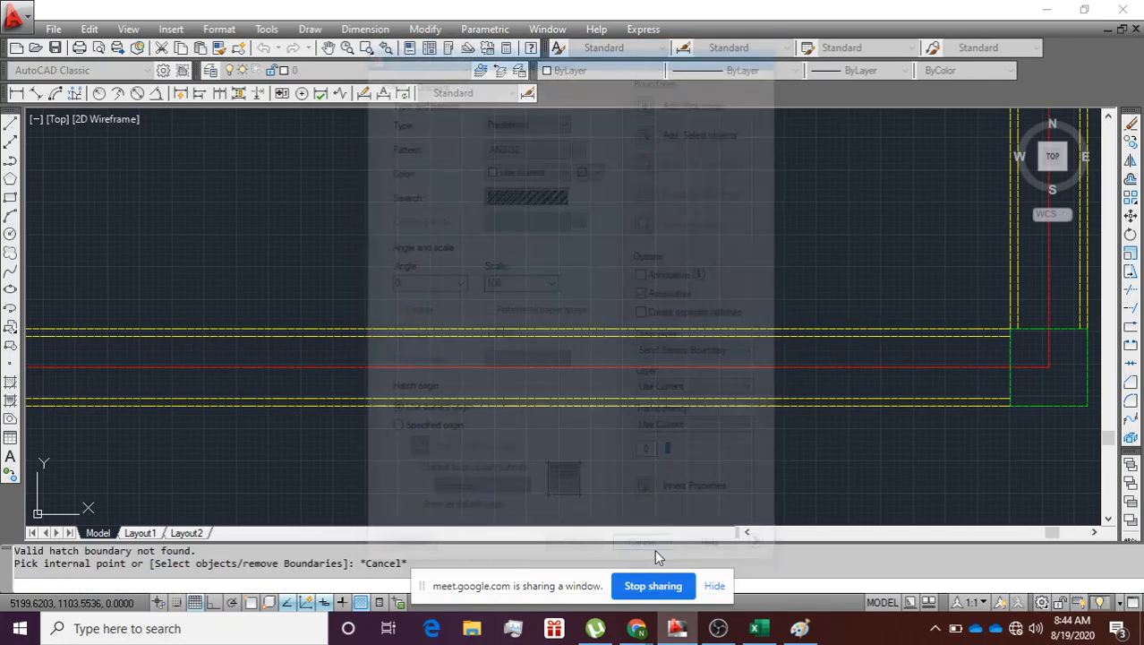
Step: Set the linetype of the Dinding and kolom layers to Continuous
scroll(990, 330, "up", 5)
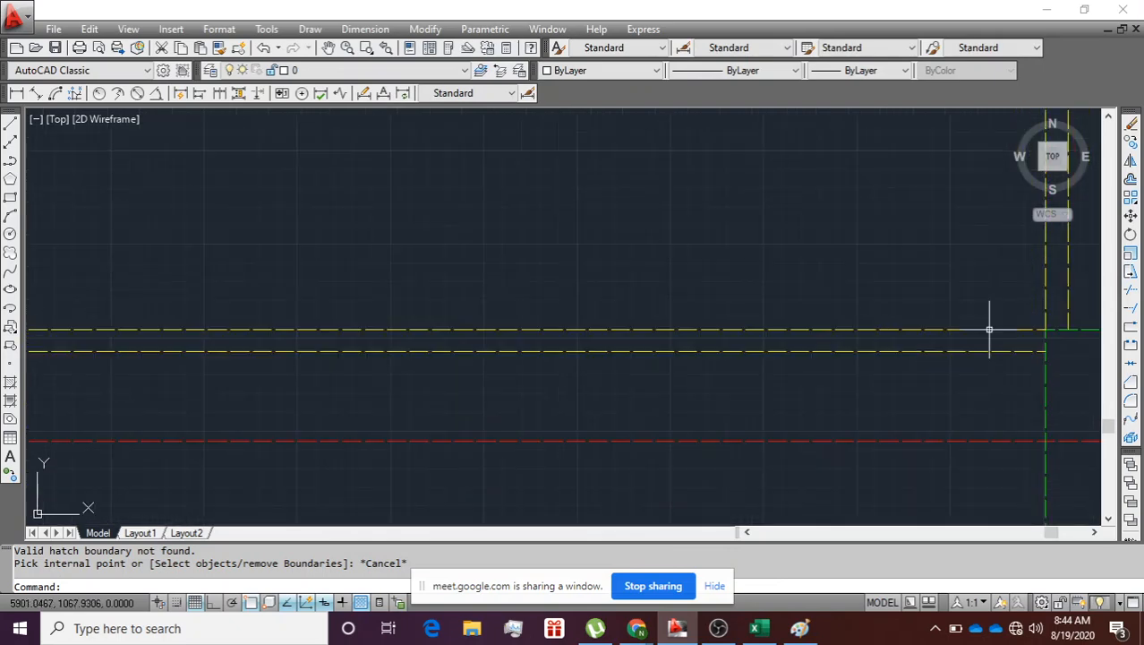
scroll(989, 329, "up", 2)
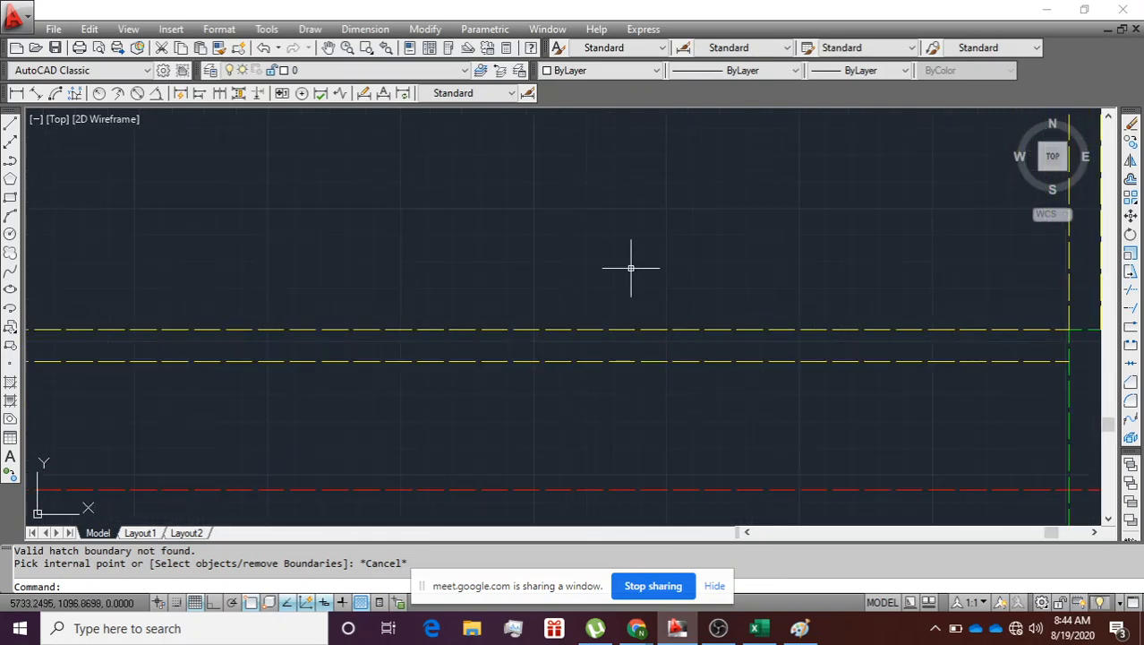
key("Escape")
scroll(352, 331, "down", 4)
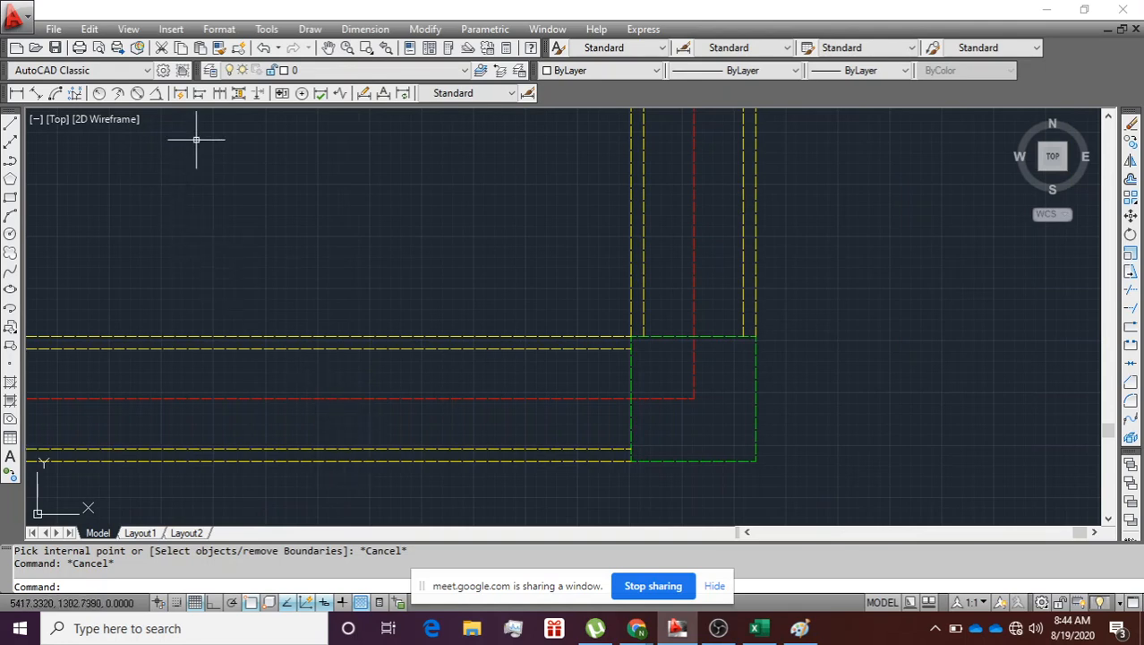
left_click(210, 70)
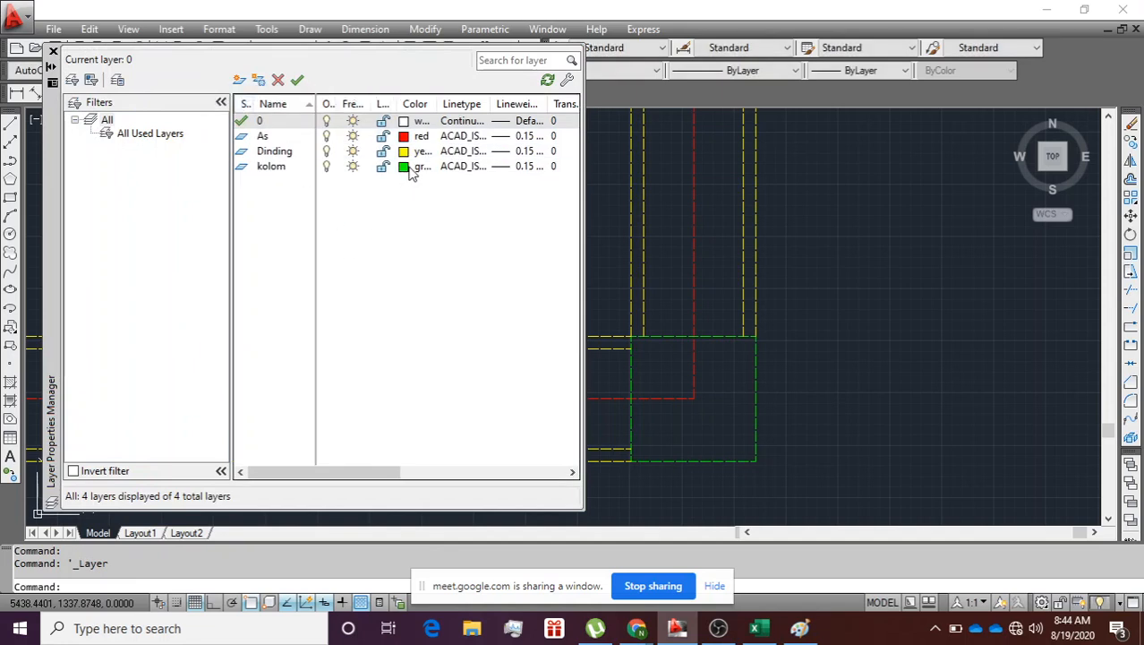
left_click(452, 152)
left_click(595, 284)
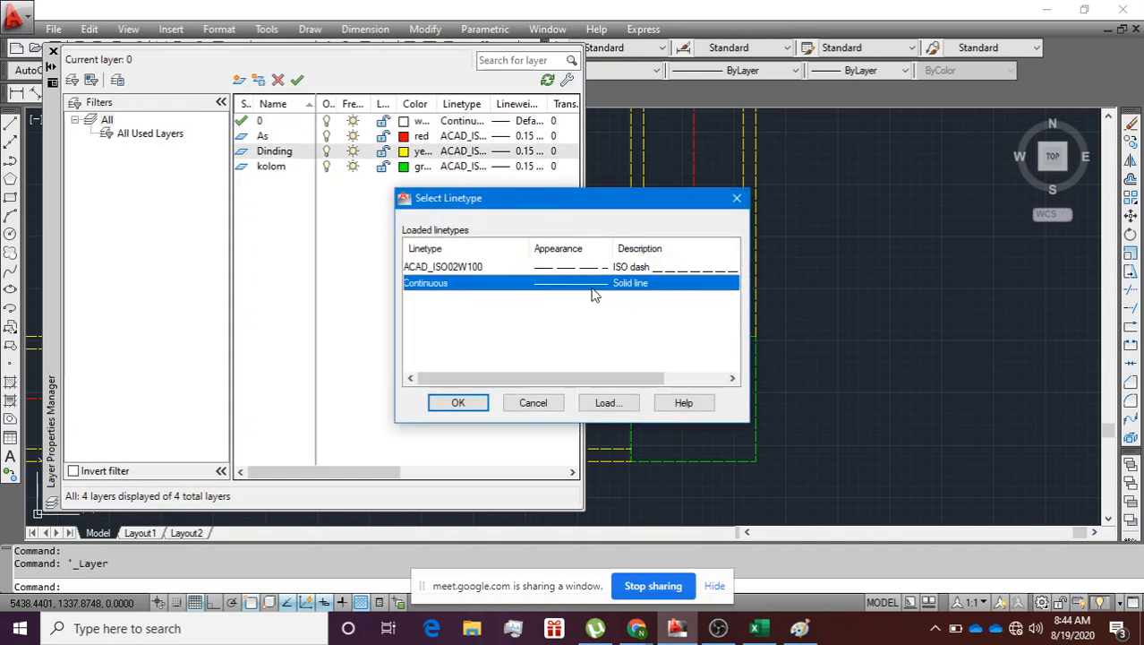
left_click(456, 403)
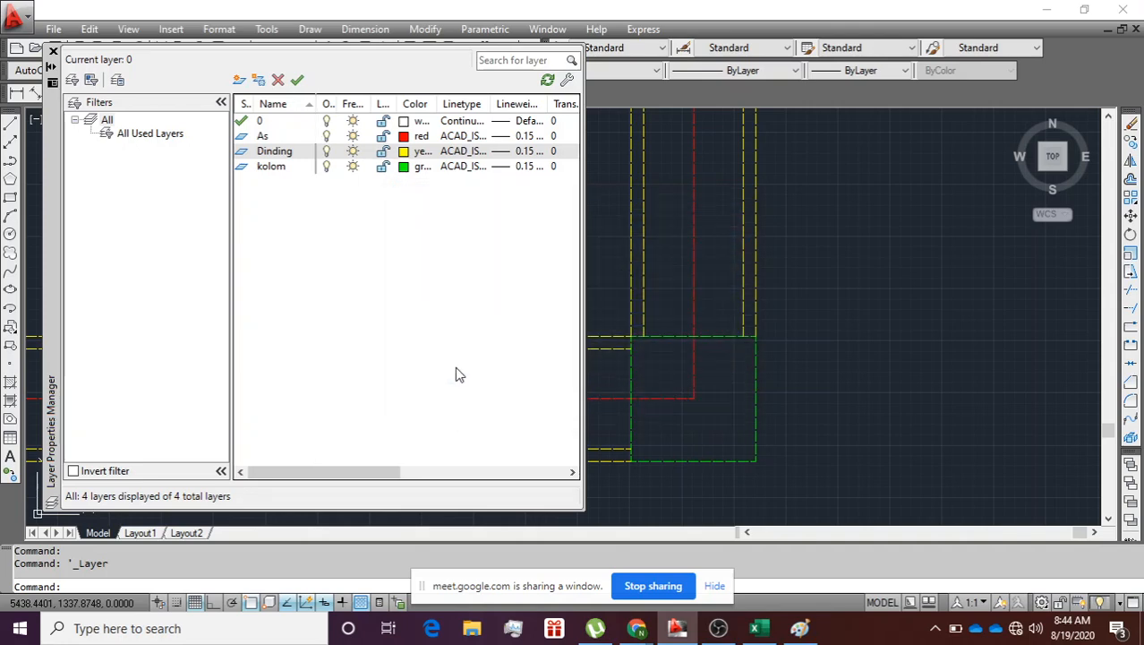
left_click(461, 168)
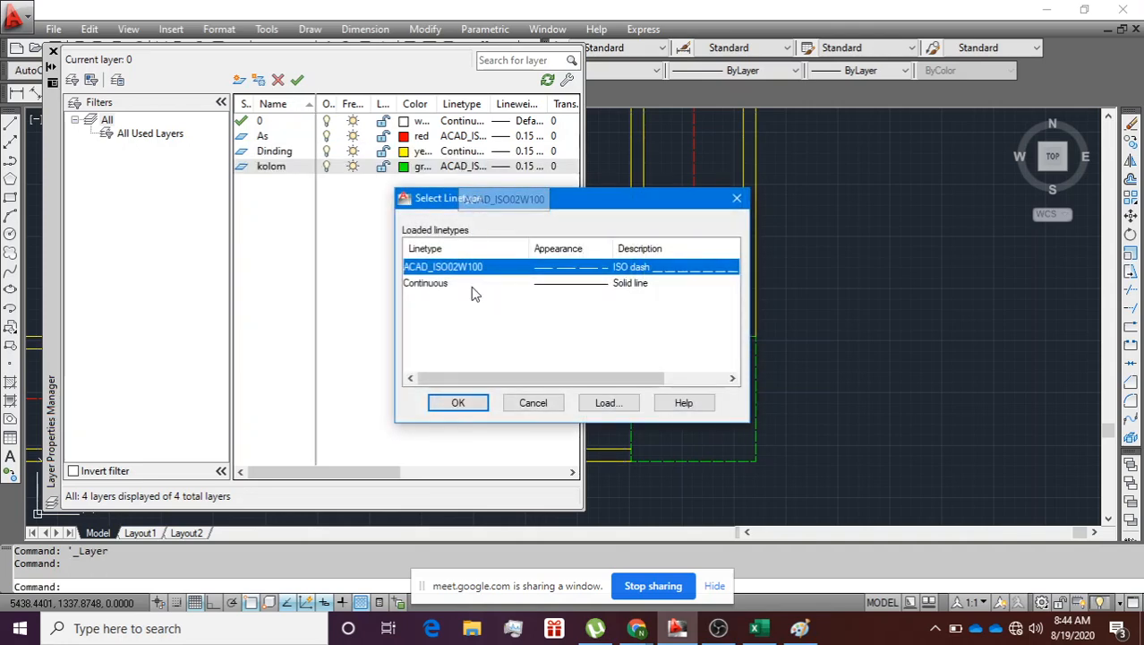
left_click(461, 284)
left_click(468, 404)
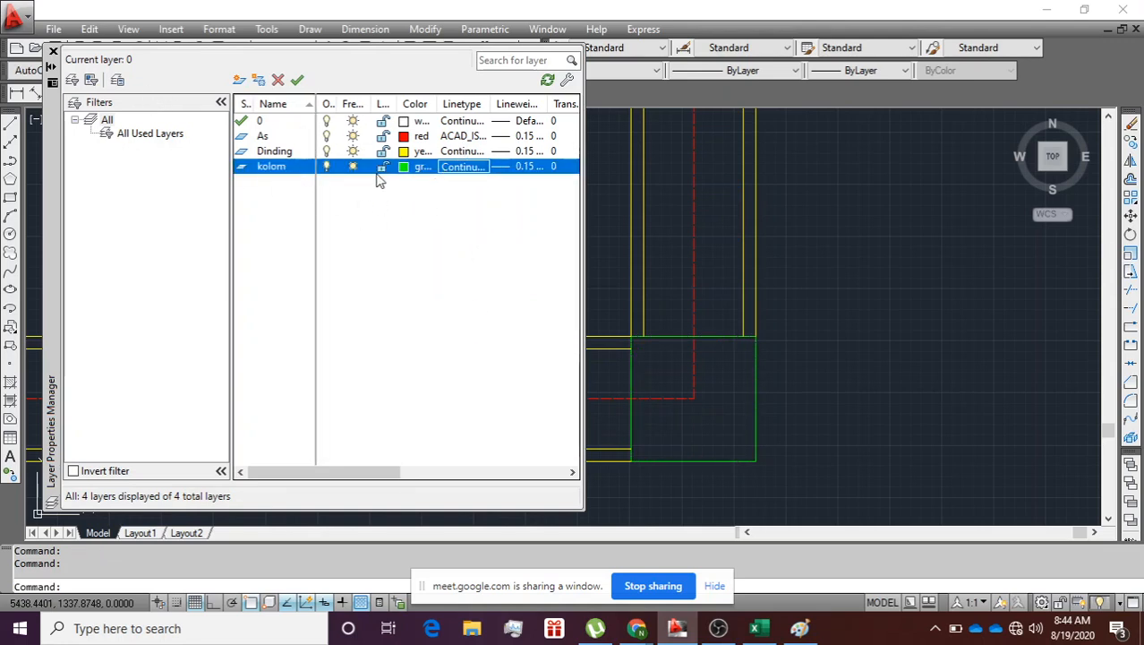
left_click(53, 51)
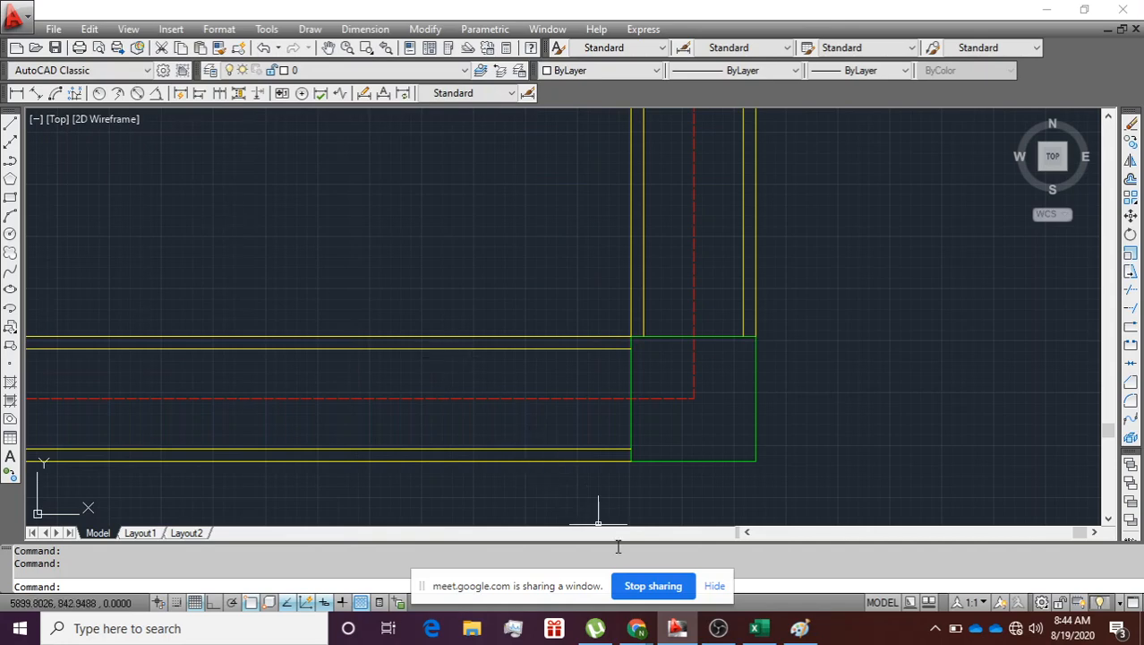
mouse_move(637, 629)
left_click(590, 574)
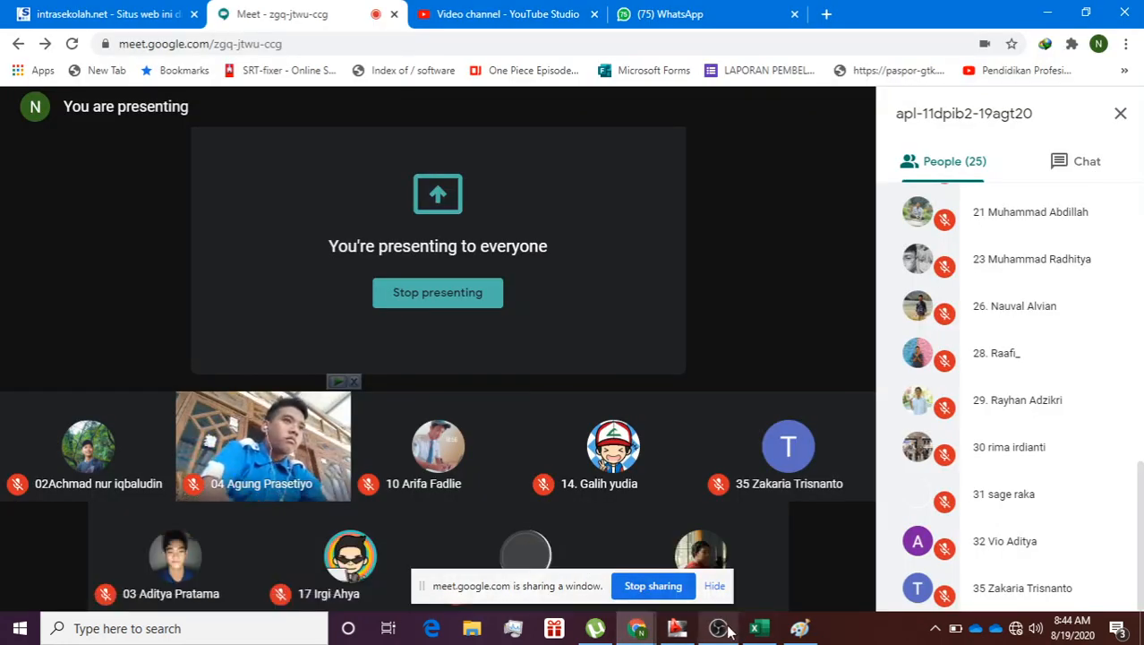
left_click(678, 627)
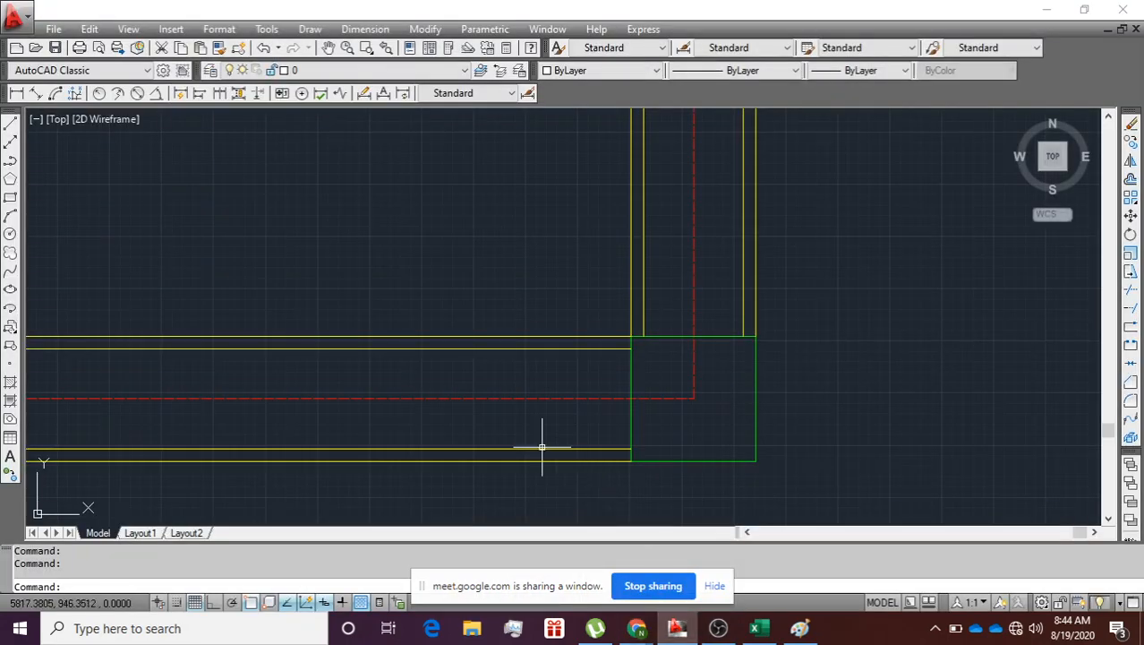
scroll(403, 327, "down", 2)
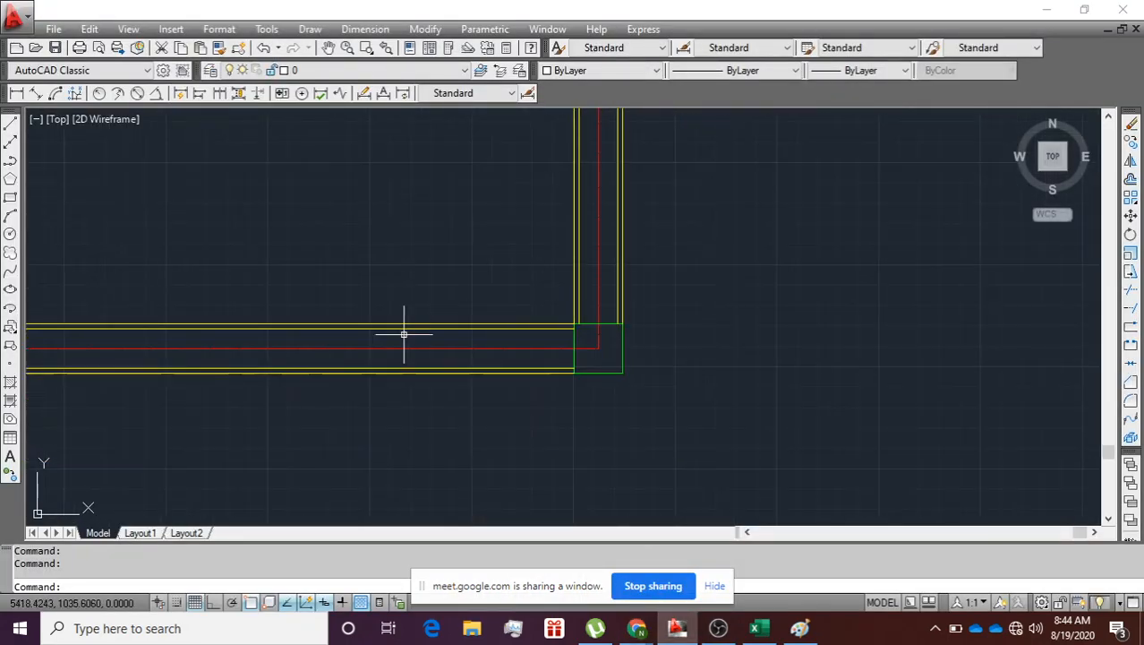
mouse_move(373, 266)
middle_mouse_down()
mouse_move(513, 286)
mouse_move(748, 268)
middle_mouse_up()
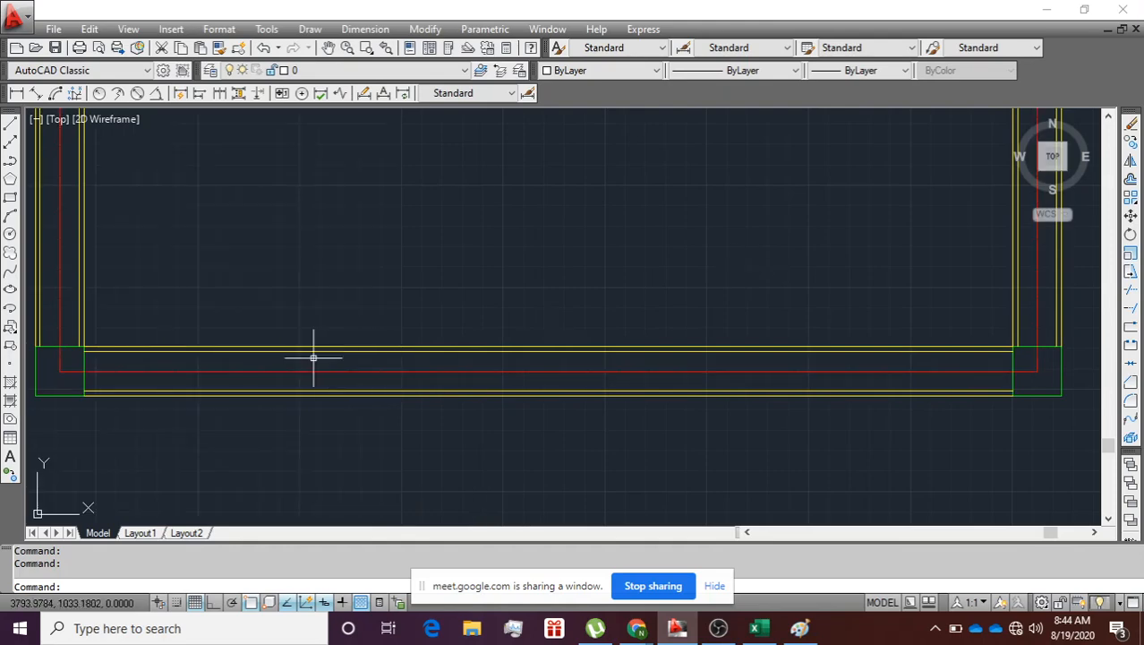
scroll(311, 348, "up", 5)
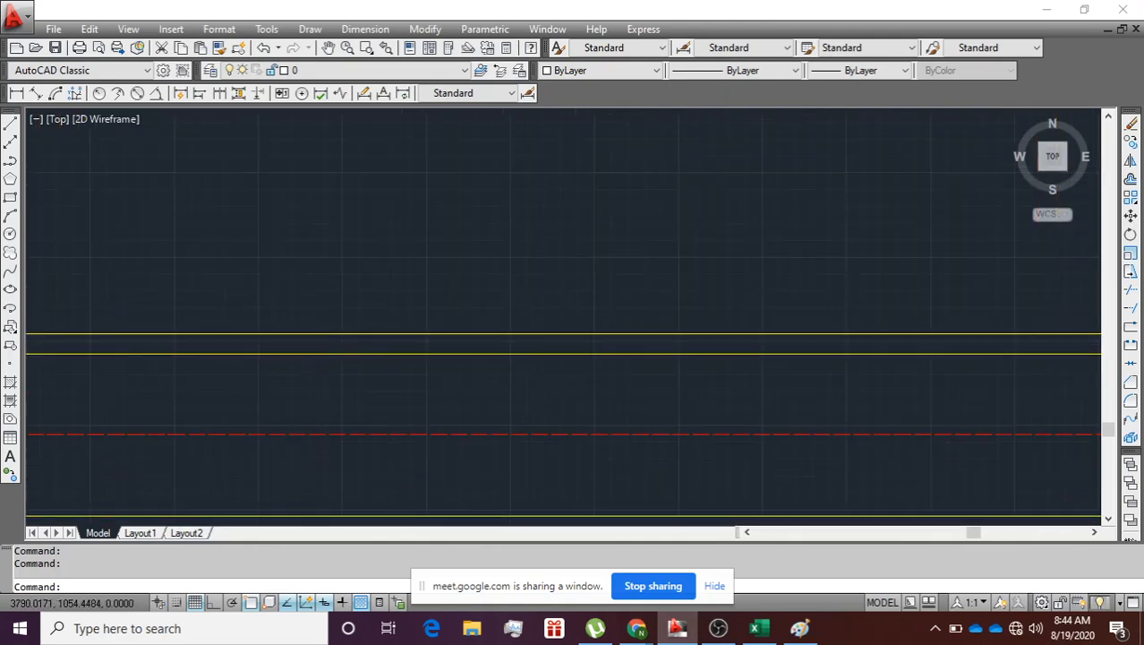
scroll(312, 351, "down", 4)
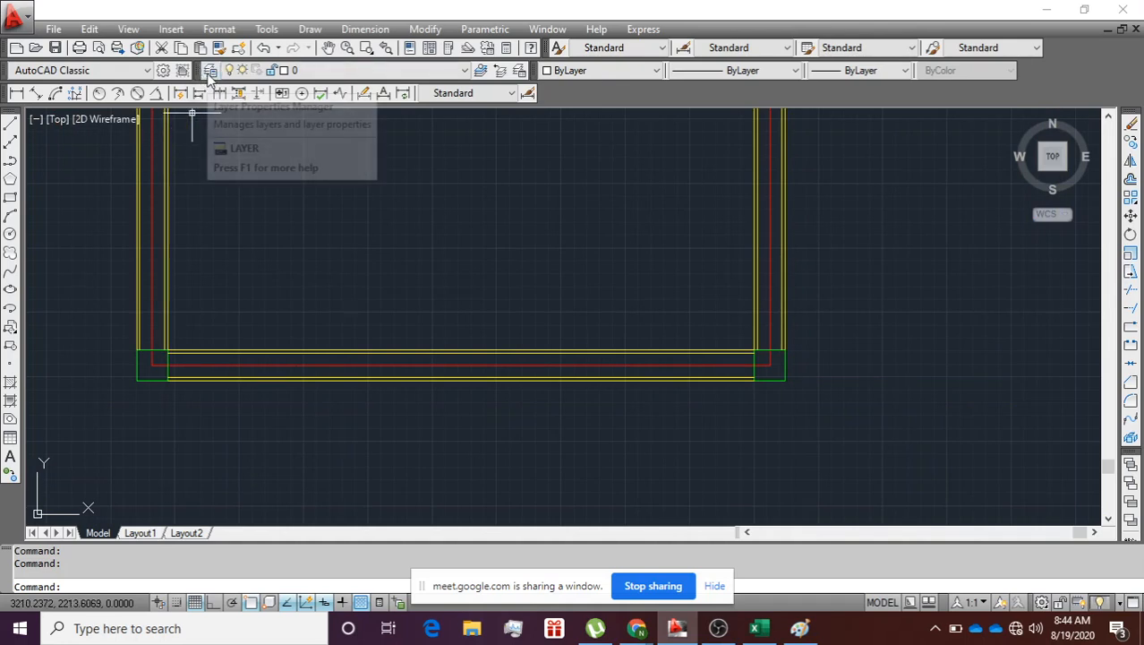
Step: Turn off the As layer to hide the red centerlines
left_click(209, 71)
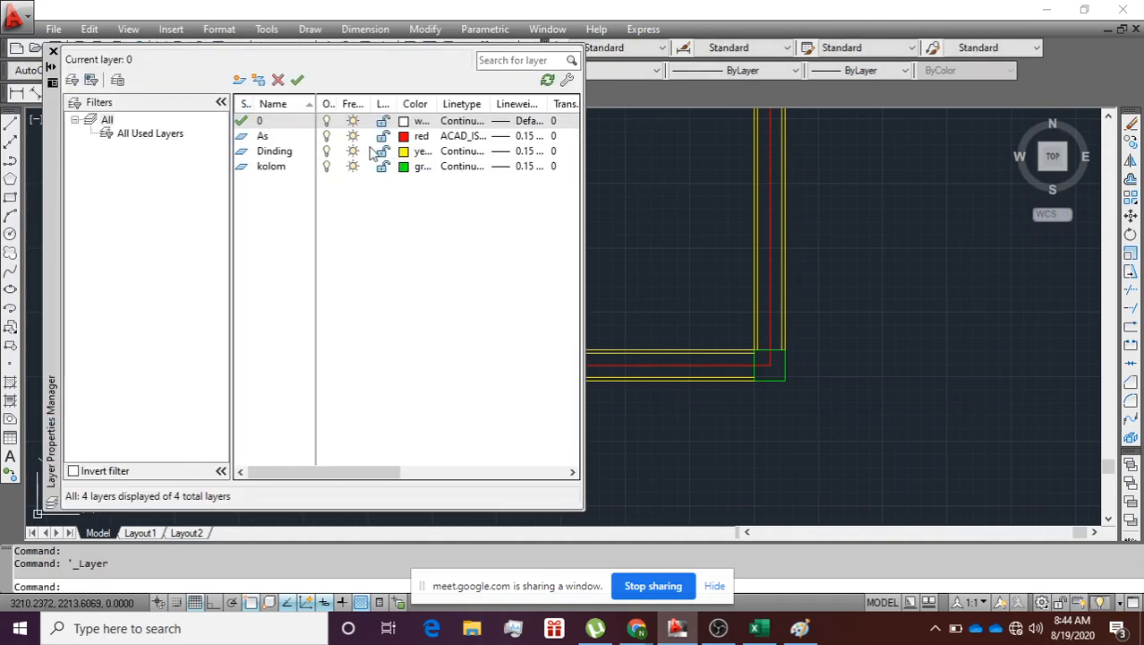
left_click(328, 136)
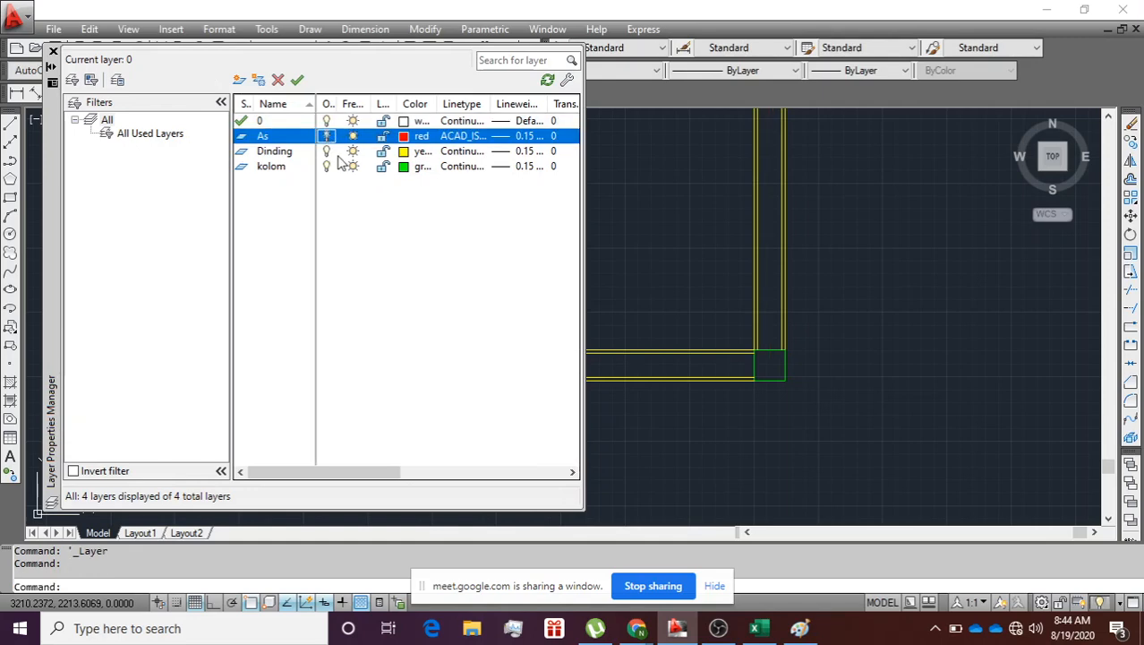
left_click(53, 51)
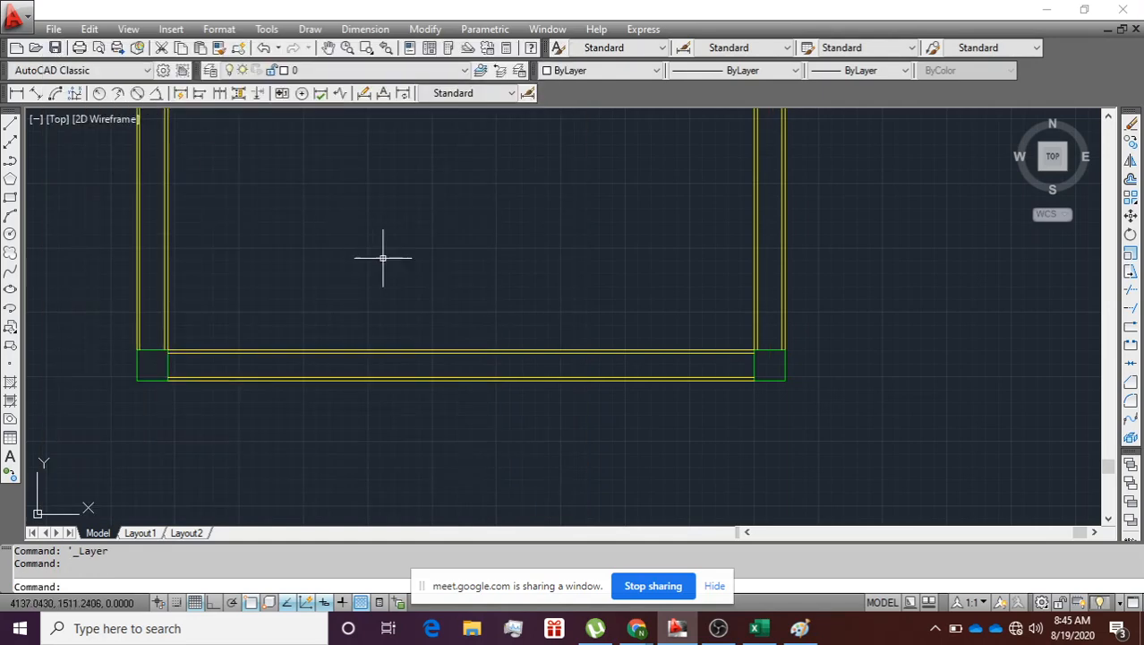
Step: Start a hatch with the ANSI32 pattern at a scale of 50
scroll(253, 360, "down", 3)
scroll(254, 360, "up", 5)
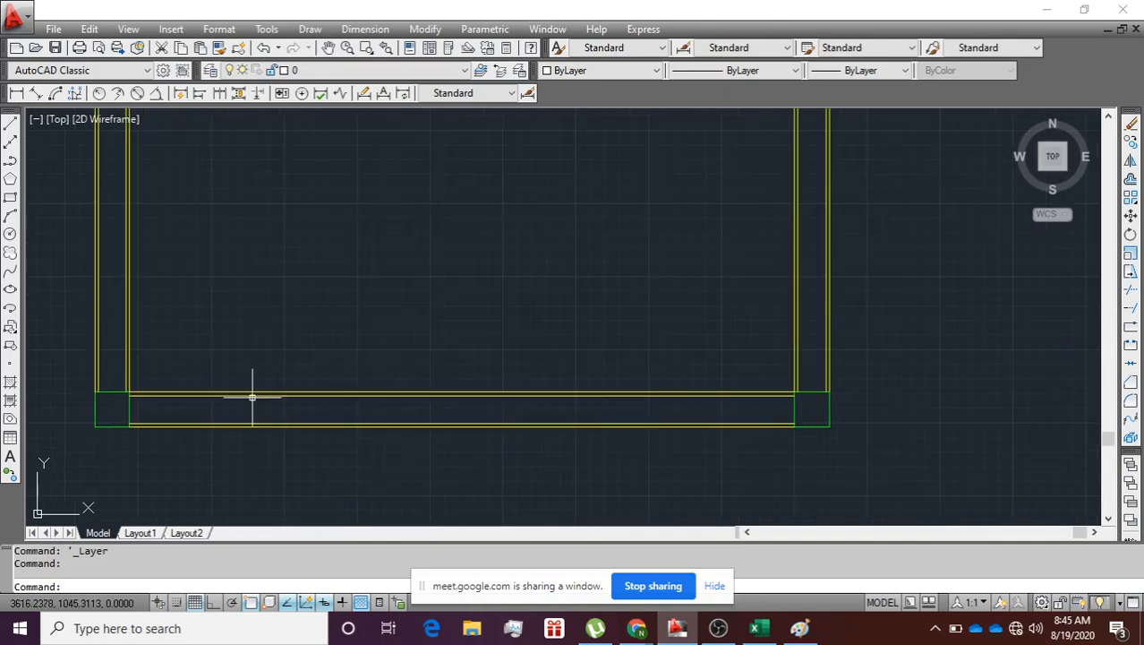
type("H")
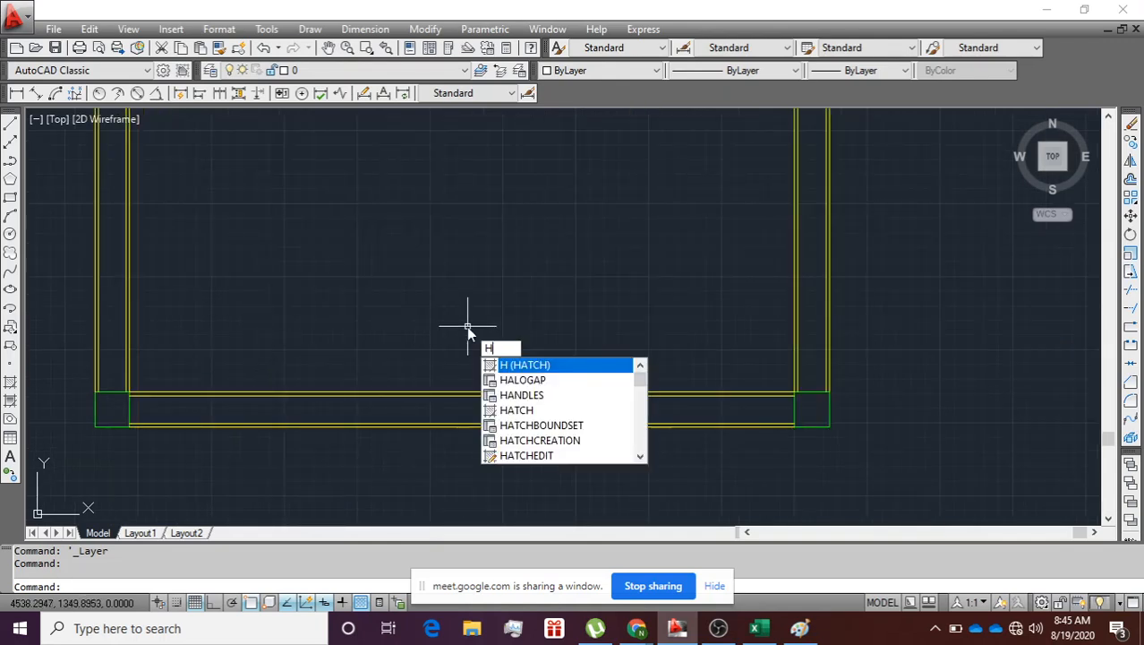
key("Return")
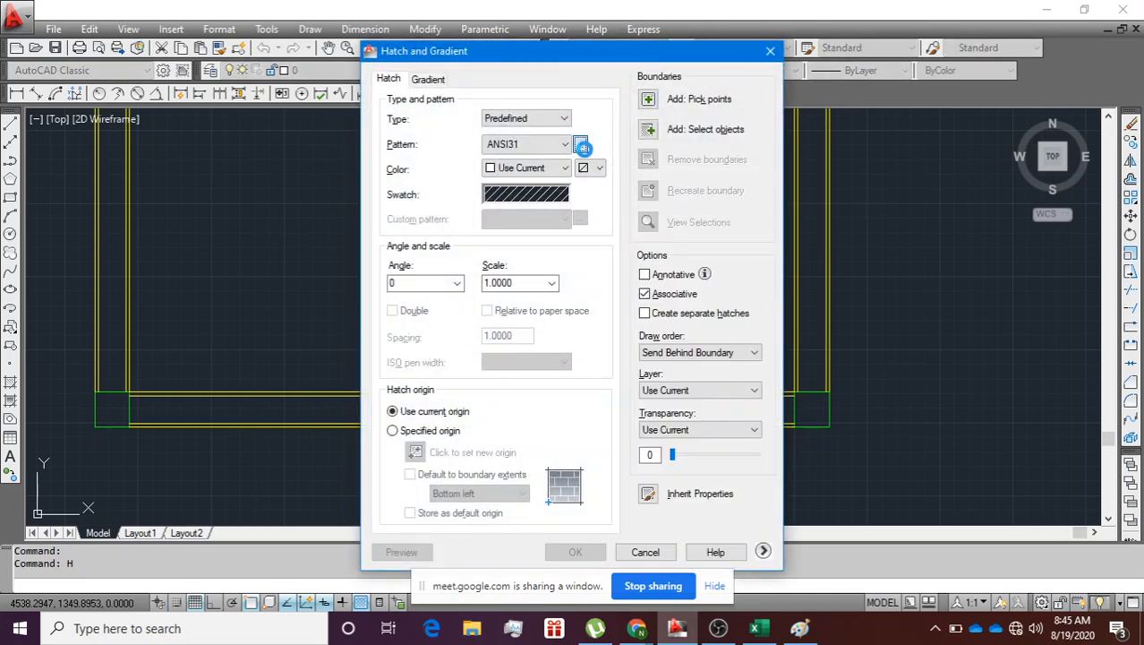
left_click(580, 145)
left_click(536, 198)
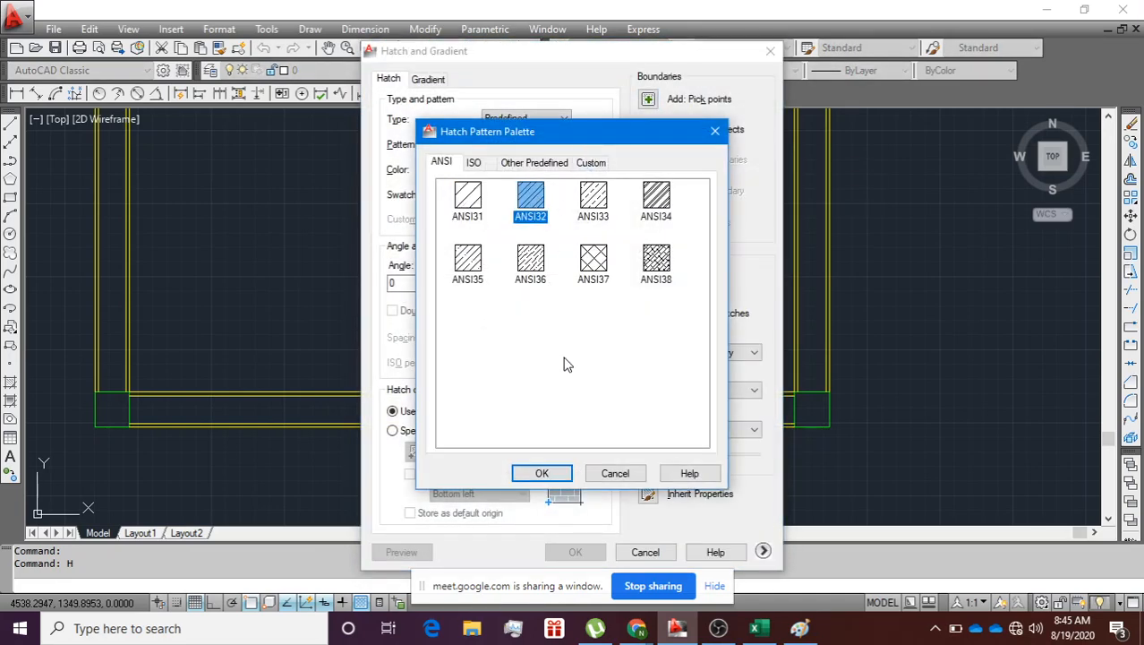
left_click(555, 477)
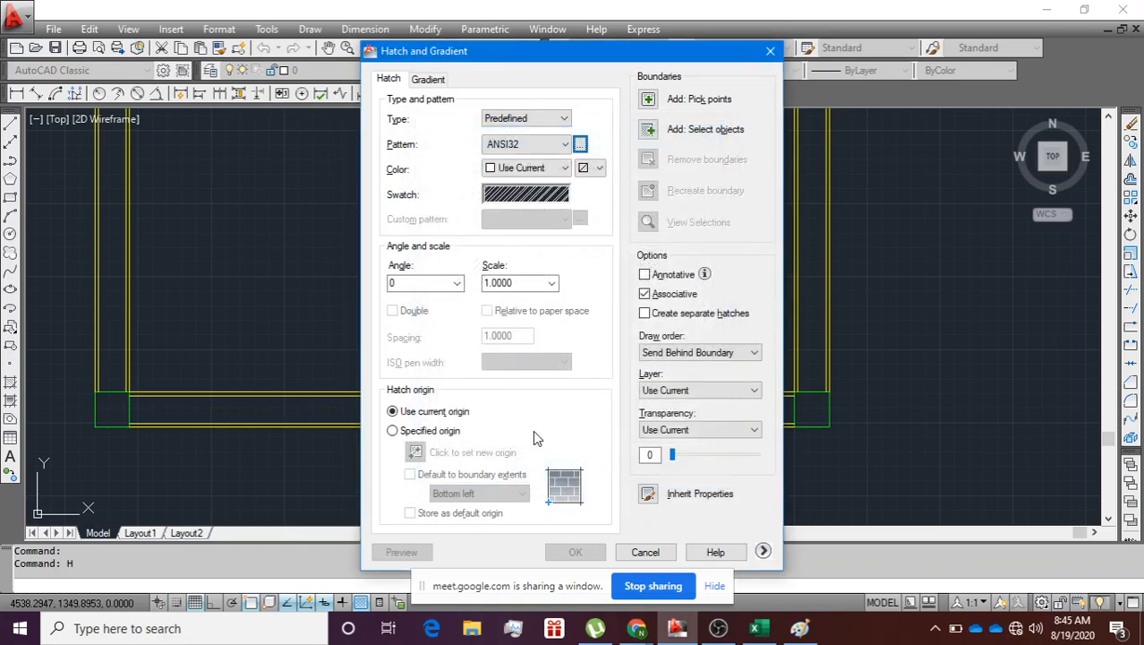
left_click(535, 281)
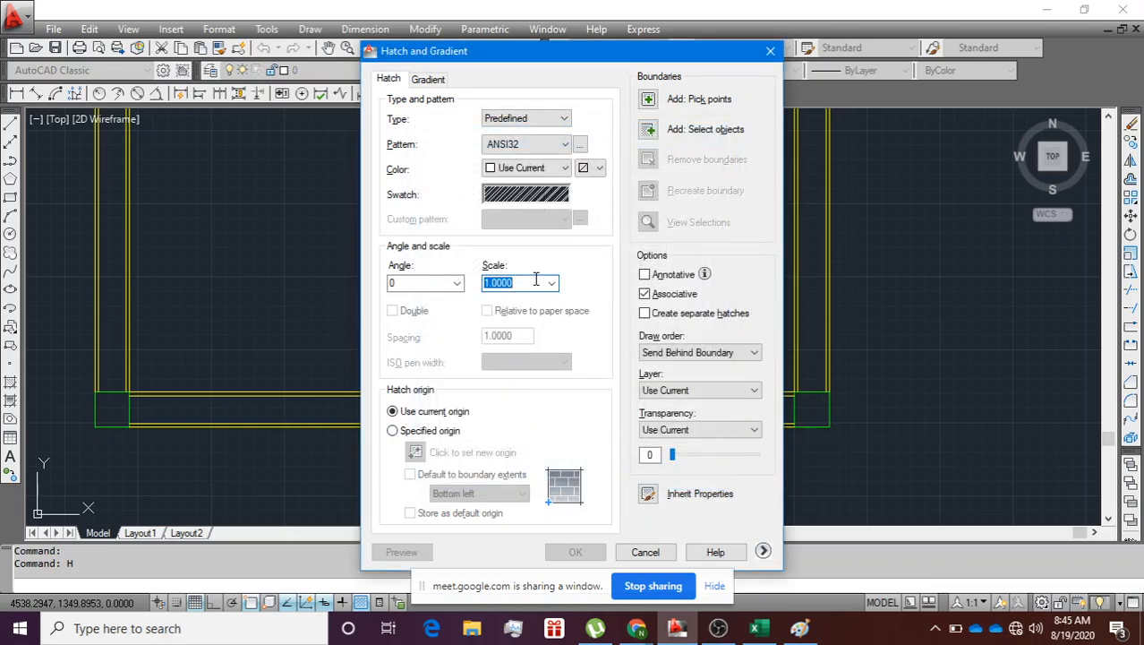
type("50")
Step: Pick the inside of the lower horizontal wall as the hatch boundary and preview the hatch
left_click(648, 99)
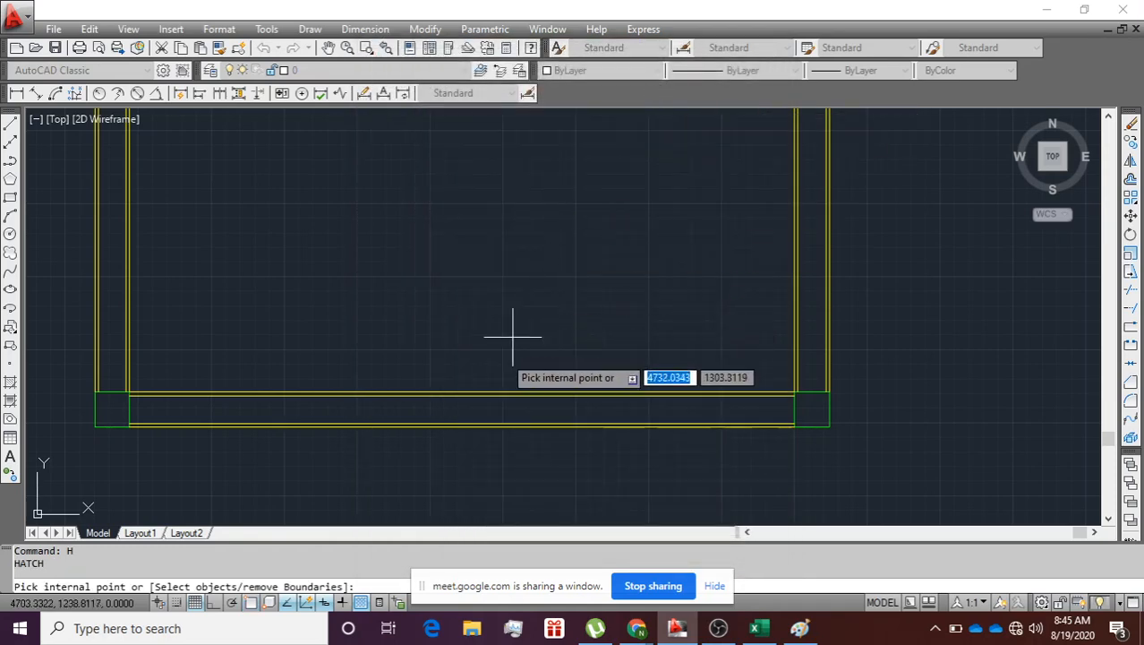
left_click(469, 407)
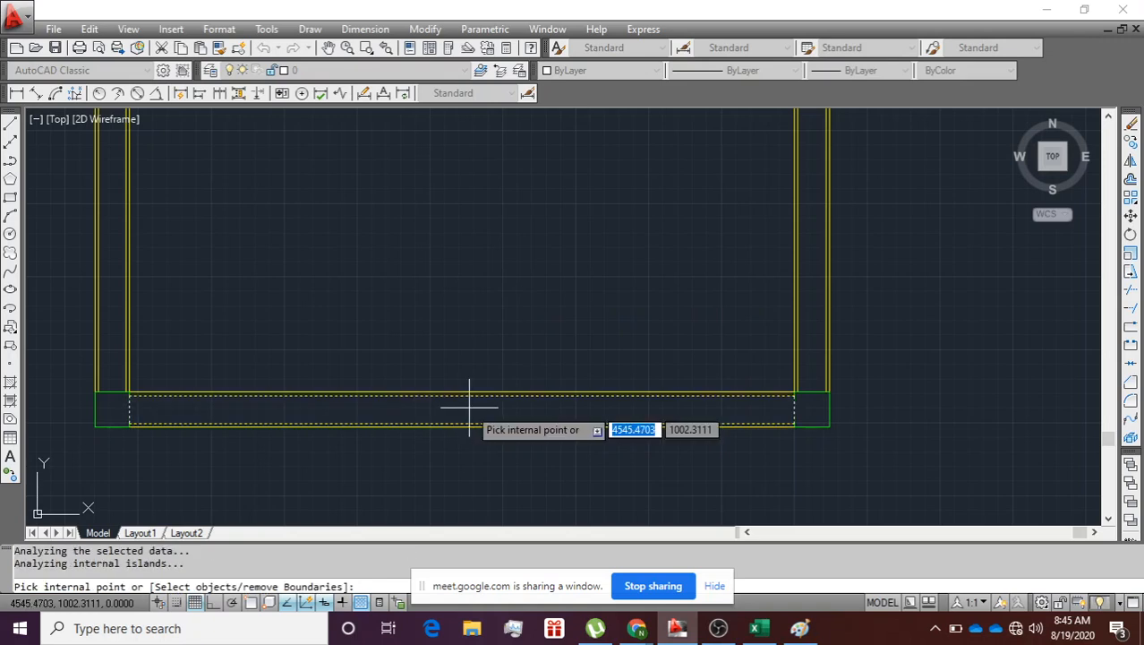
key("Return")
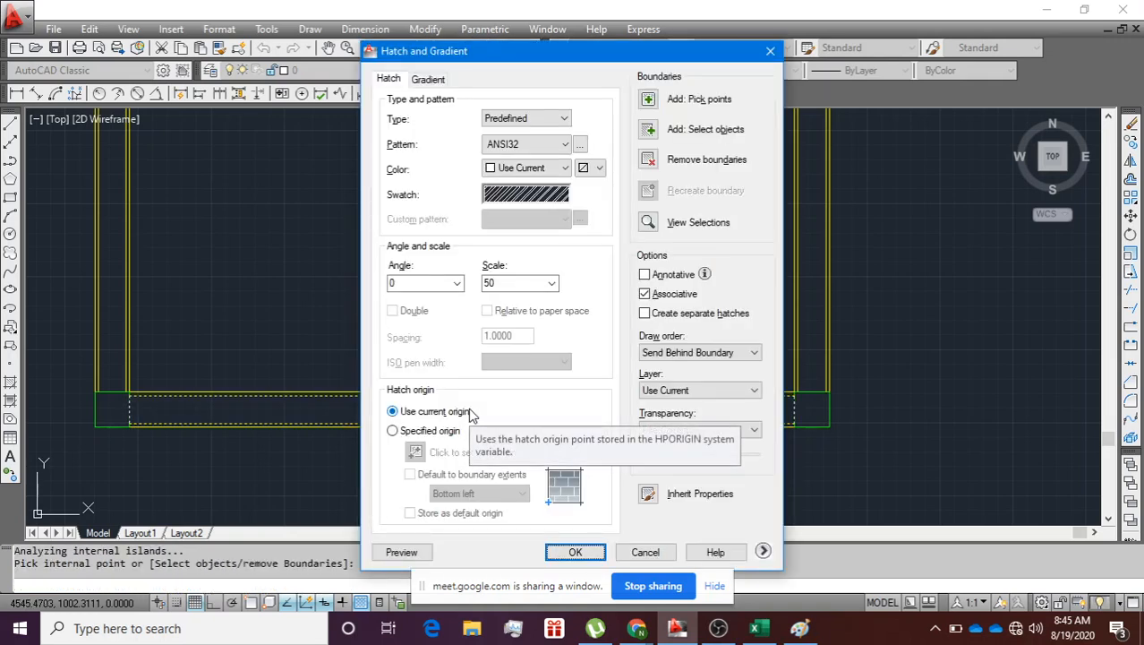
left_click(417, 552)
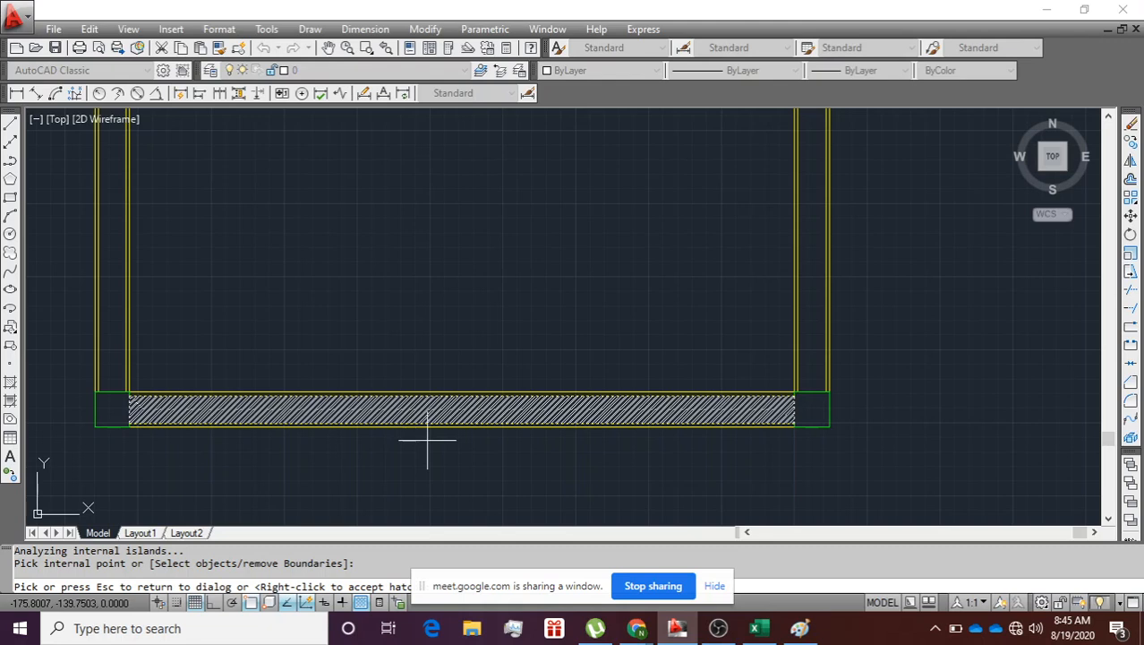
key("Escape")
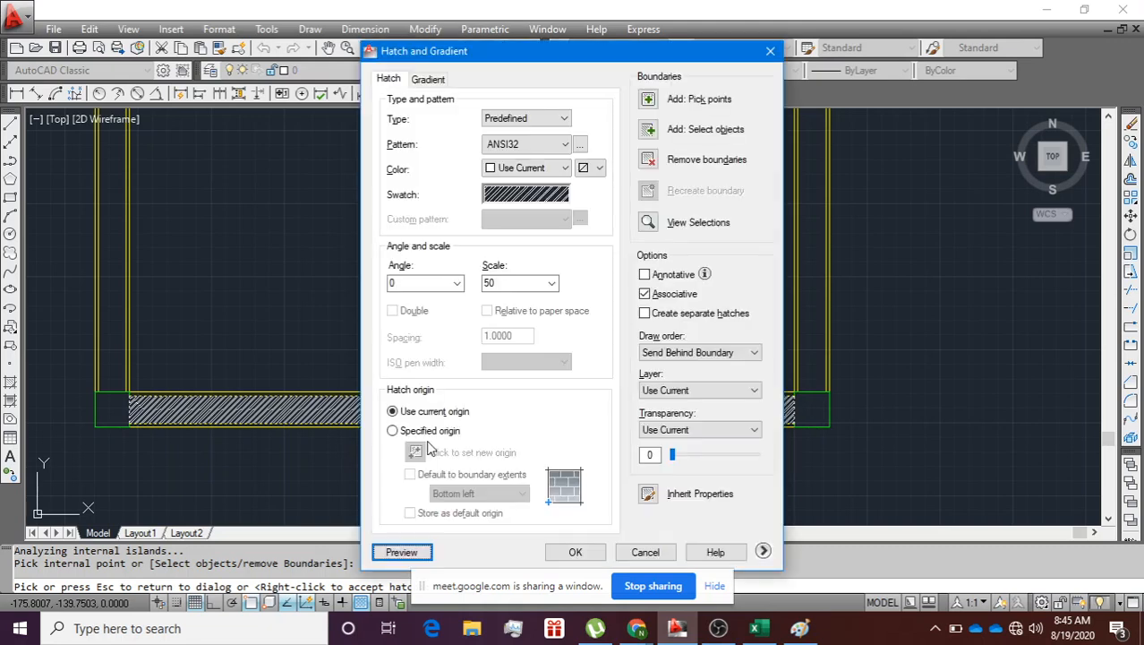
Step: Set the lower wall's hatch scale to 200, preview it and apply the hatch
double_click(510, 283)
type("2")
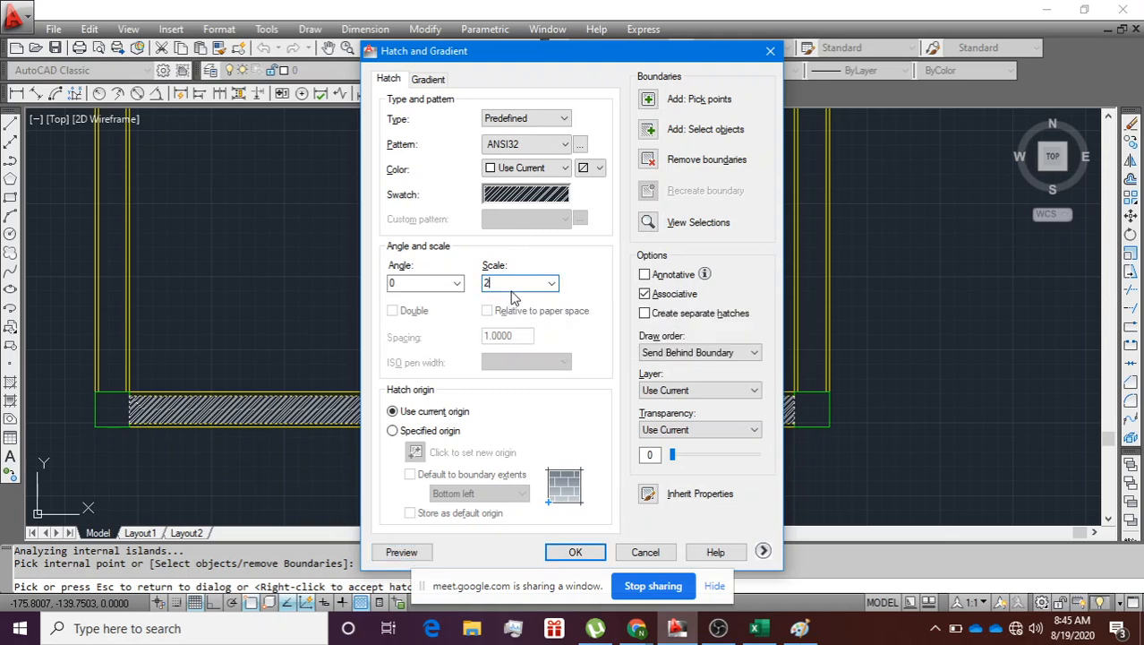
type("00")
left_click(402, 552)
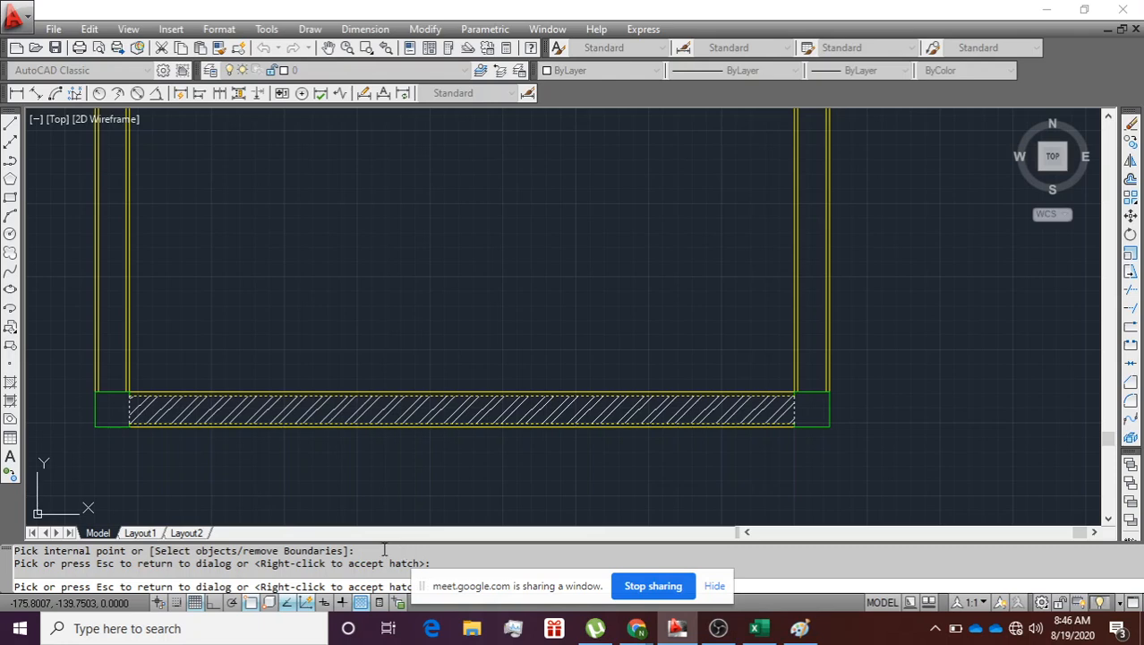
key("Return")
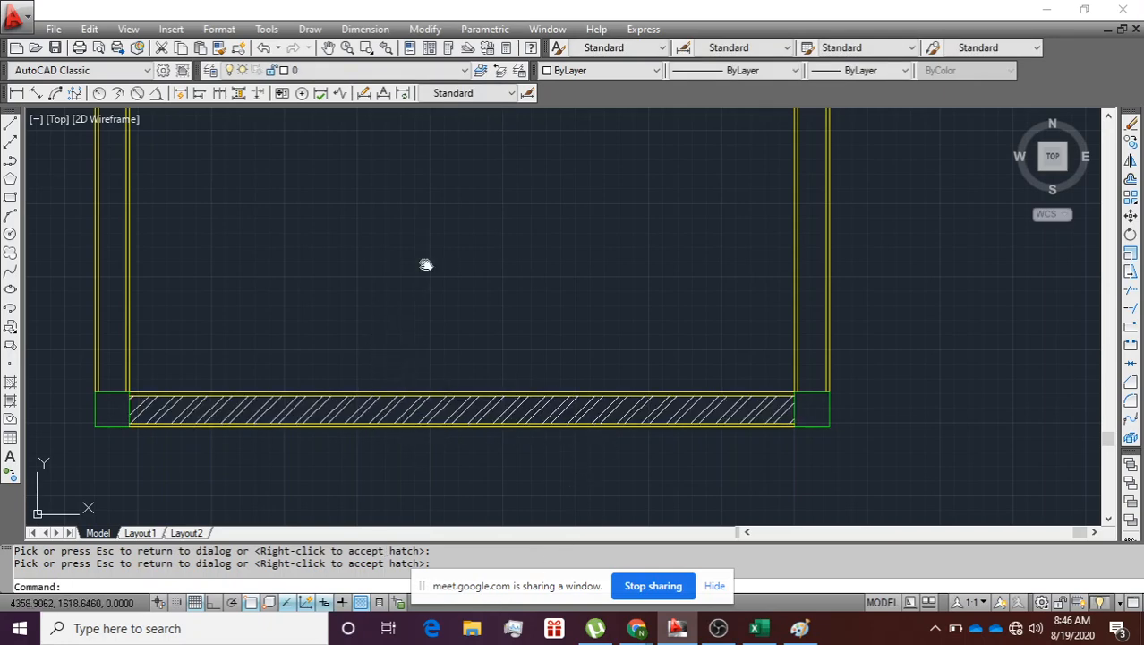
Step: Start another hatch for the left vertical wall using the ANSI37 pattern
mouse_move(426, 265)
middle_mouse_down()
mouse_move(447, 384)
mouse_move(531, 595)
mouse_move(449, 595)
middle_mouse_up()
scroll(412, 348, "down", 5)
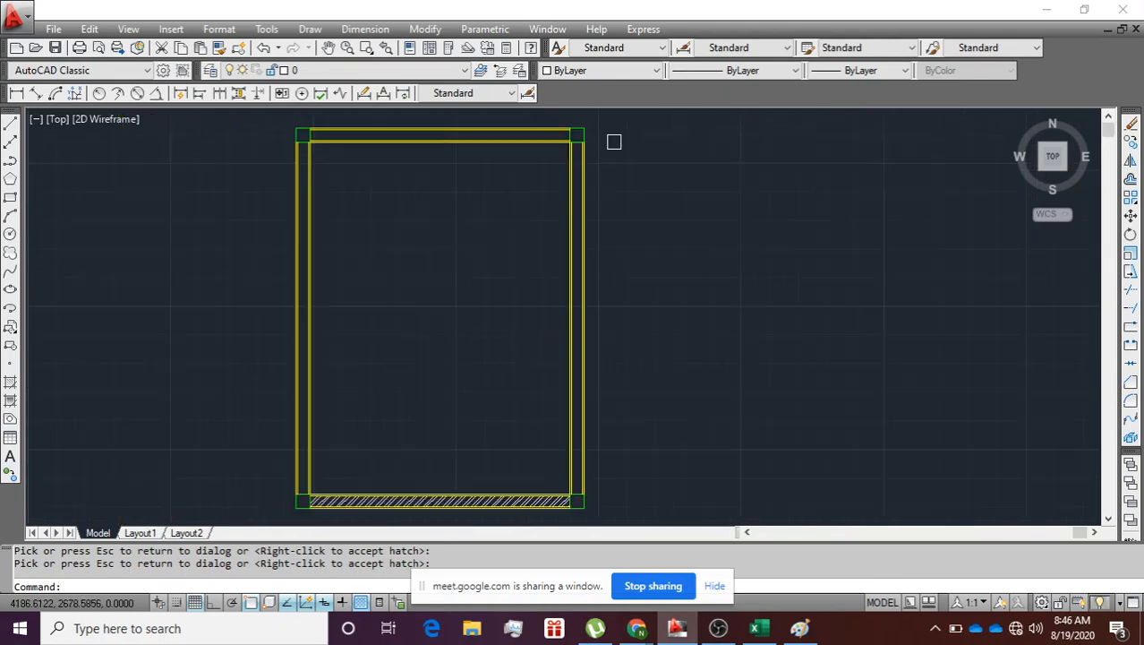
middle_click_drag(404, 350, 470, 275)
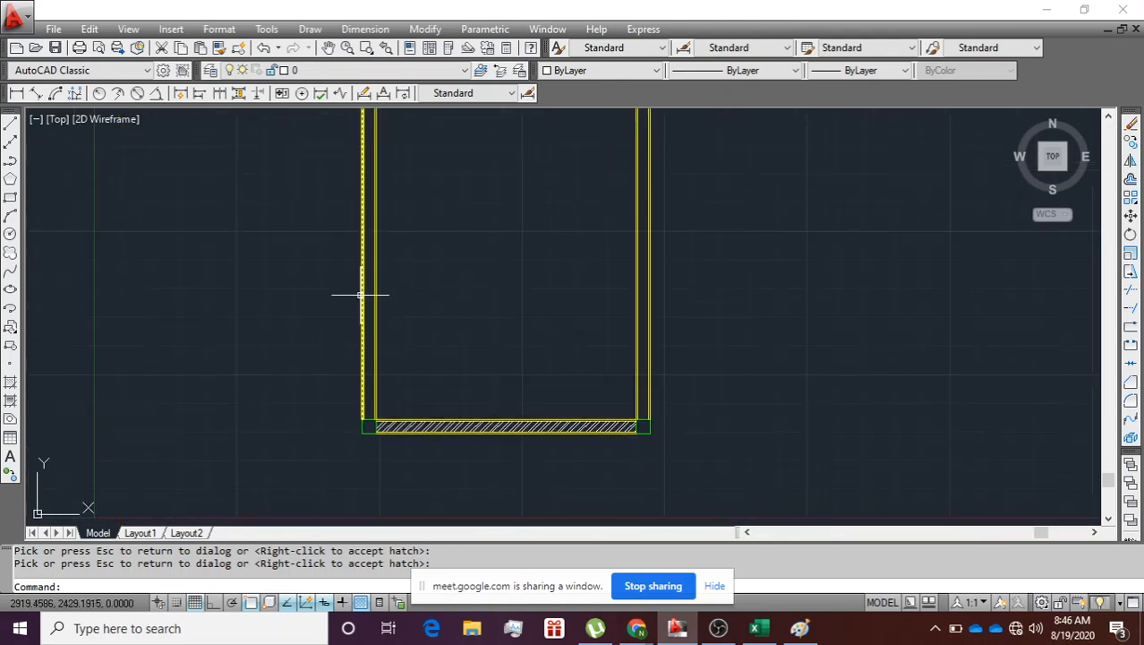
scroll(362, 297, "up", 4)
scroll(374, 300, "down", 2)
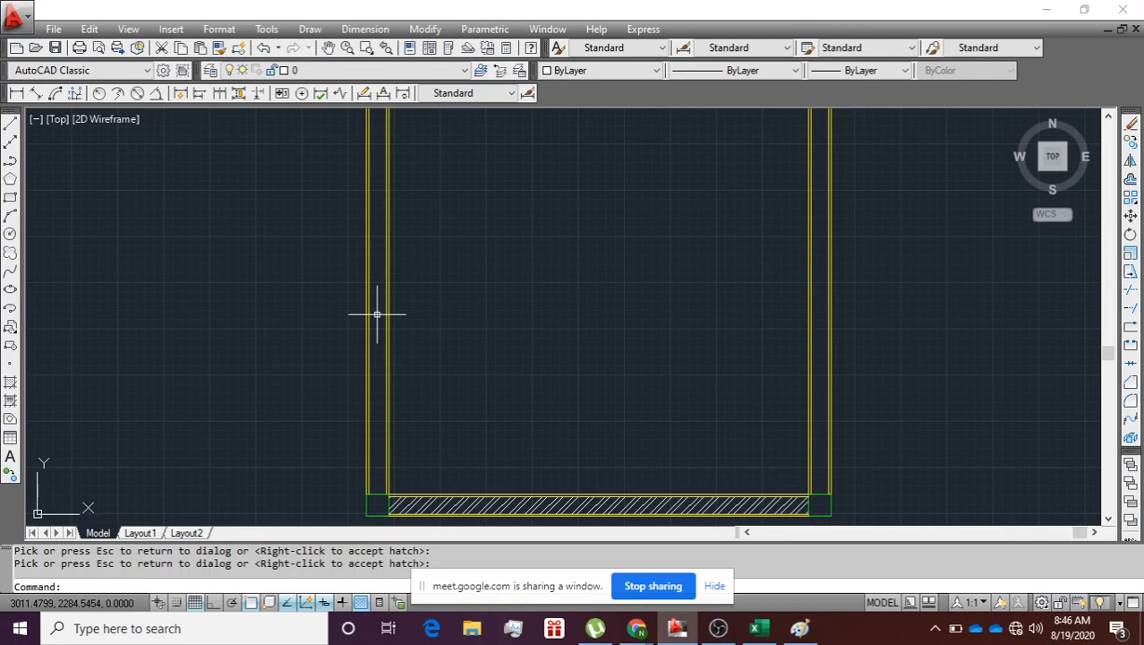
type("H")
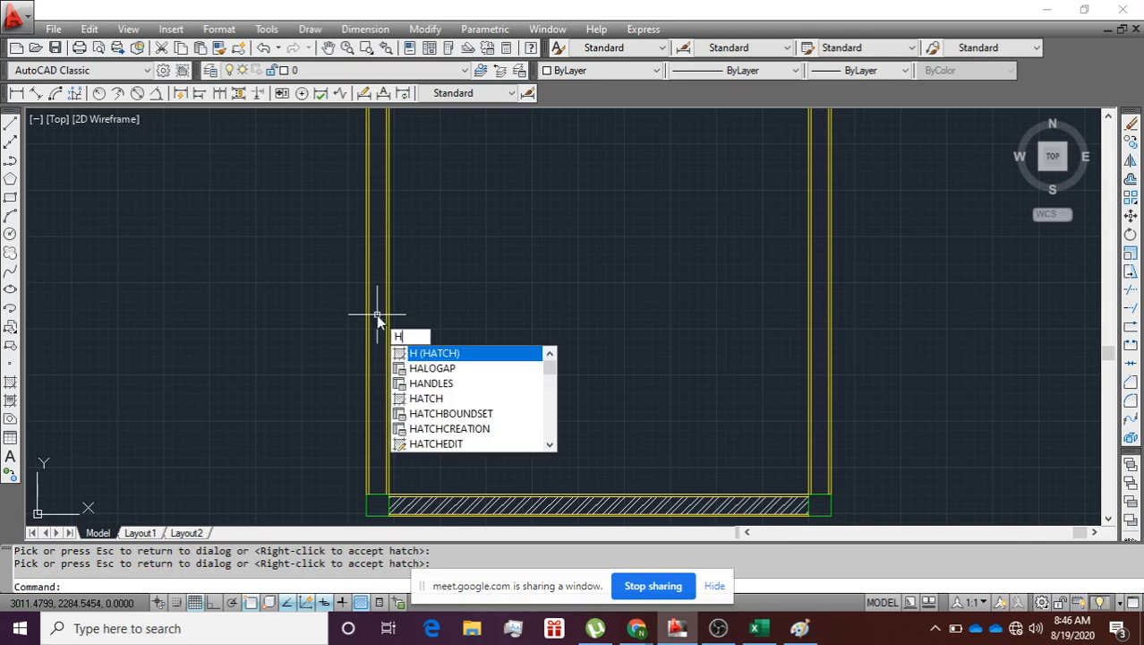
key("Return")
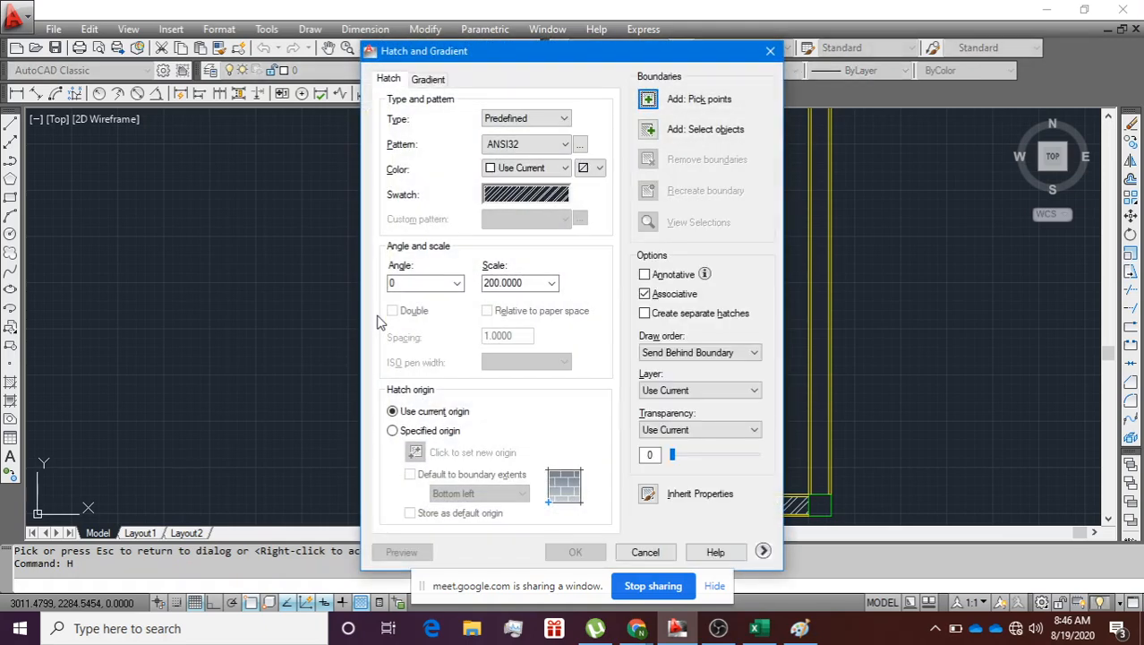
left_click(580, 146)
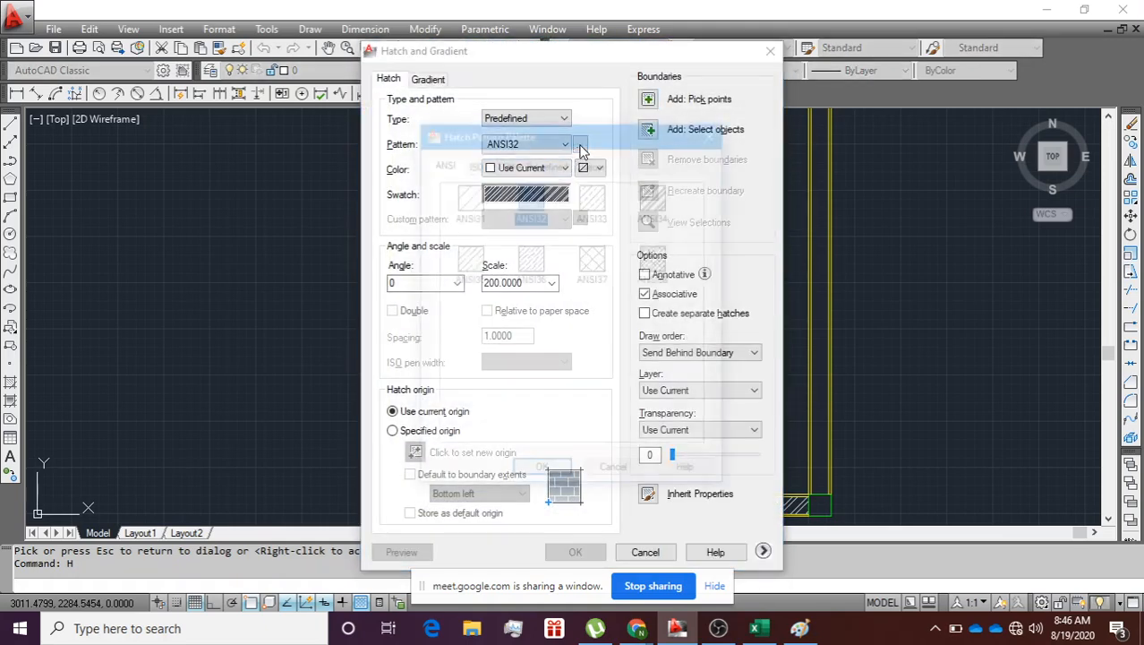
left_click(591, 262)
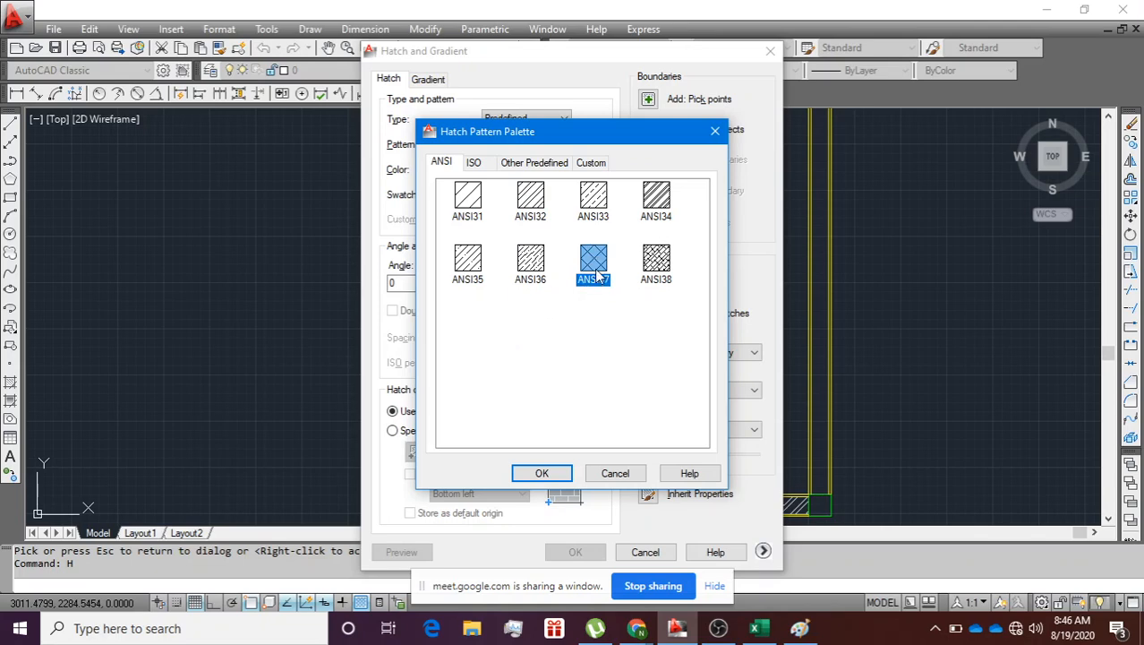
left_click(539, 473)
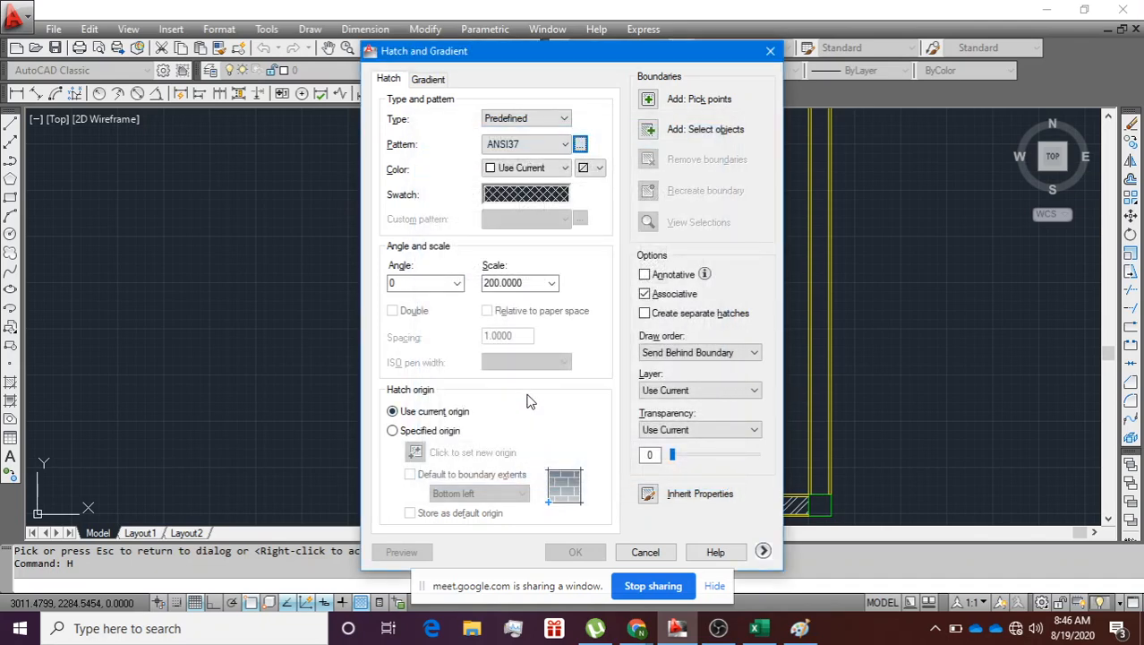
Step: Pick the inside of the left vertical wall as the hatch boundary and preview the crosshatch
left_click(648, 99)
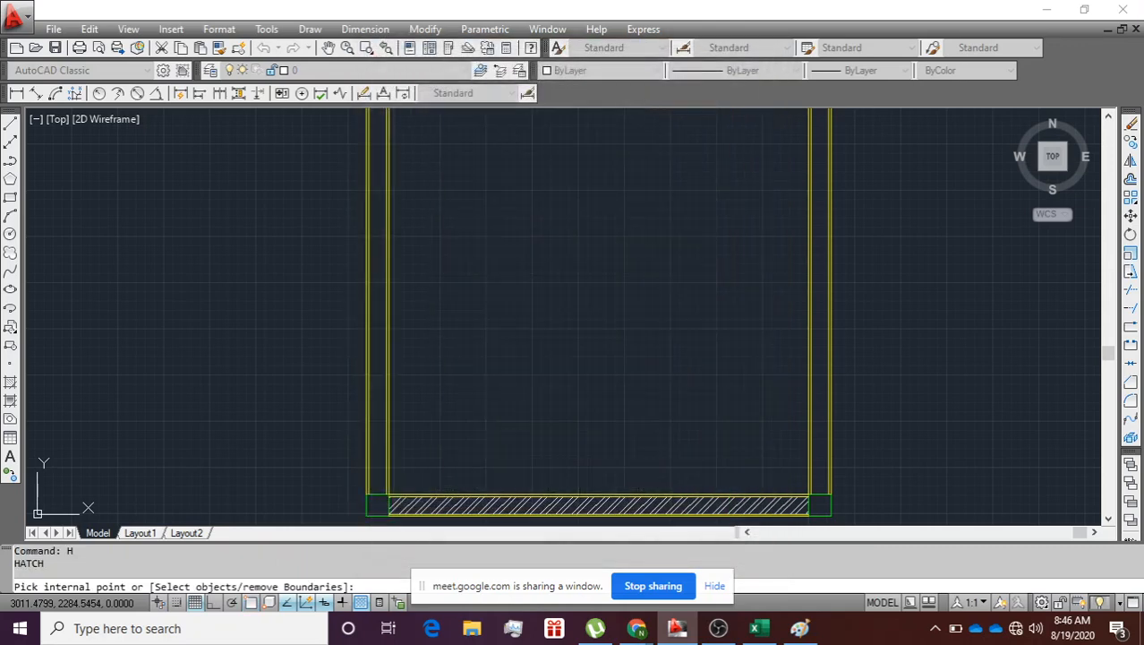
left_click(374, 288)
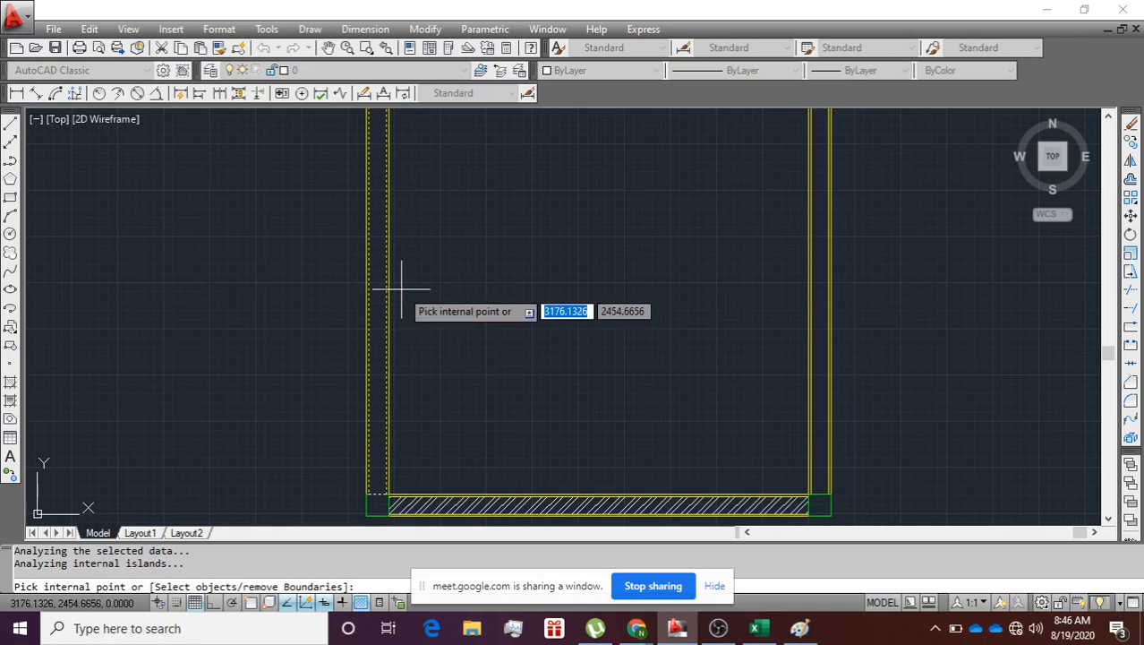
key("Return")
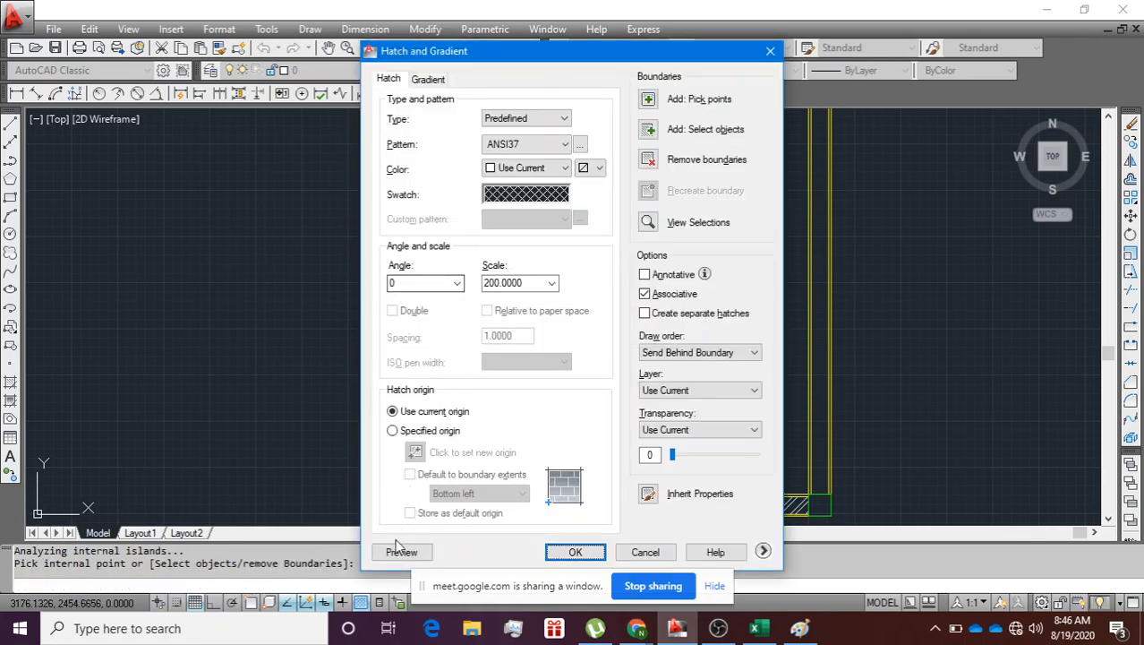
left_click(399, 552)
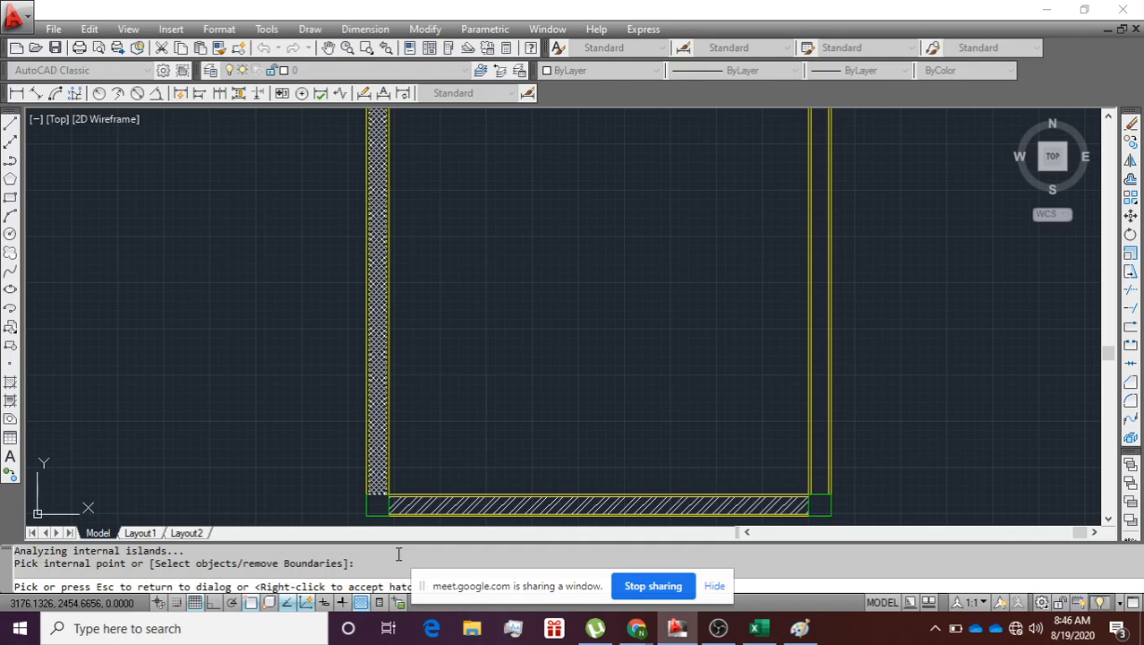
left_click(399, 554)
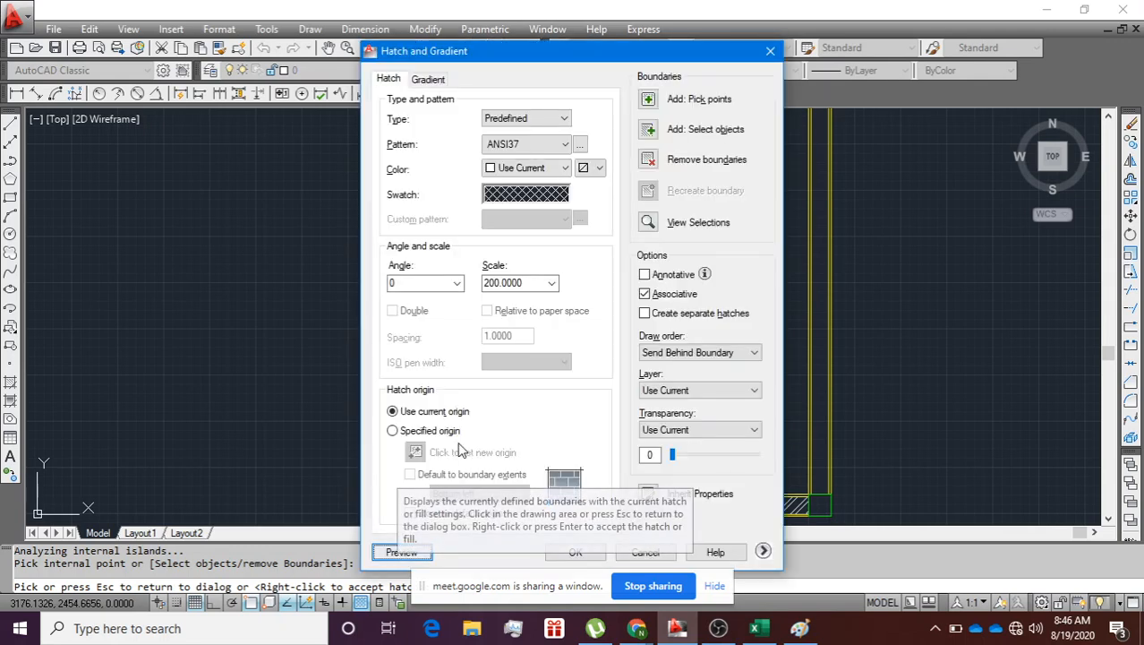
Step: Try a hatch scale of 500 for the left vertical wall and preview the crosshatch
double_click(536, 283)
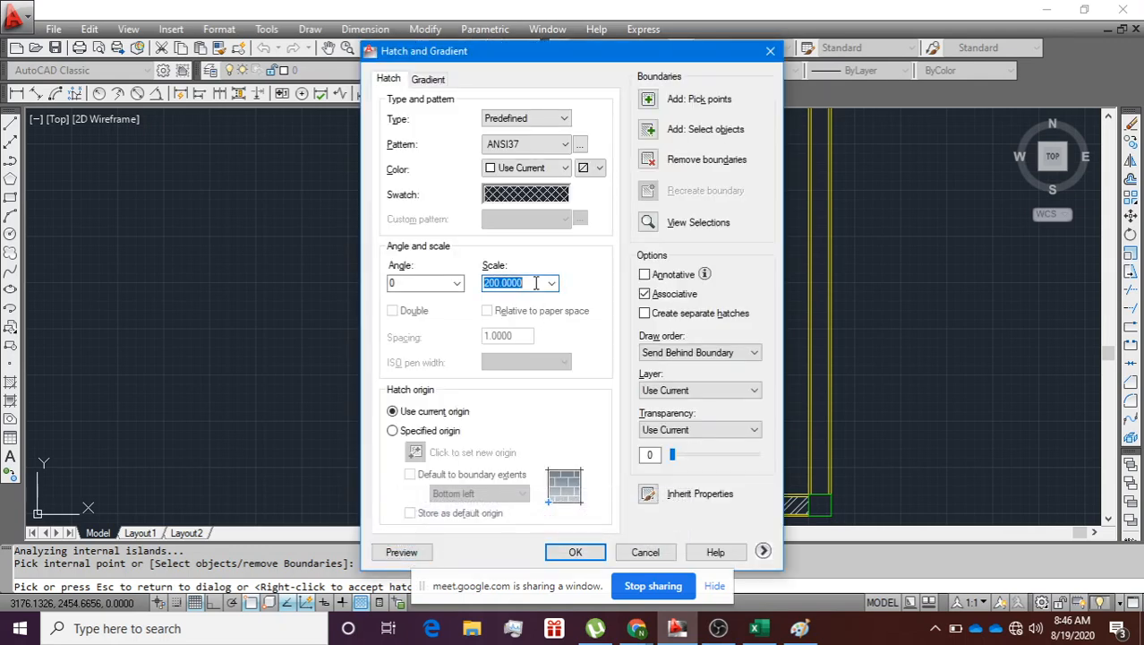
type("500")
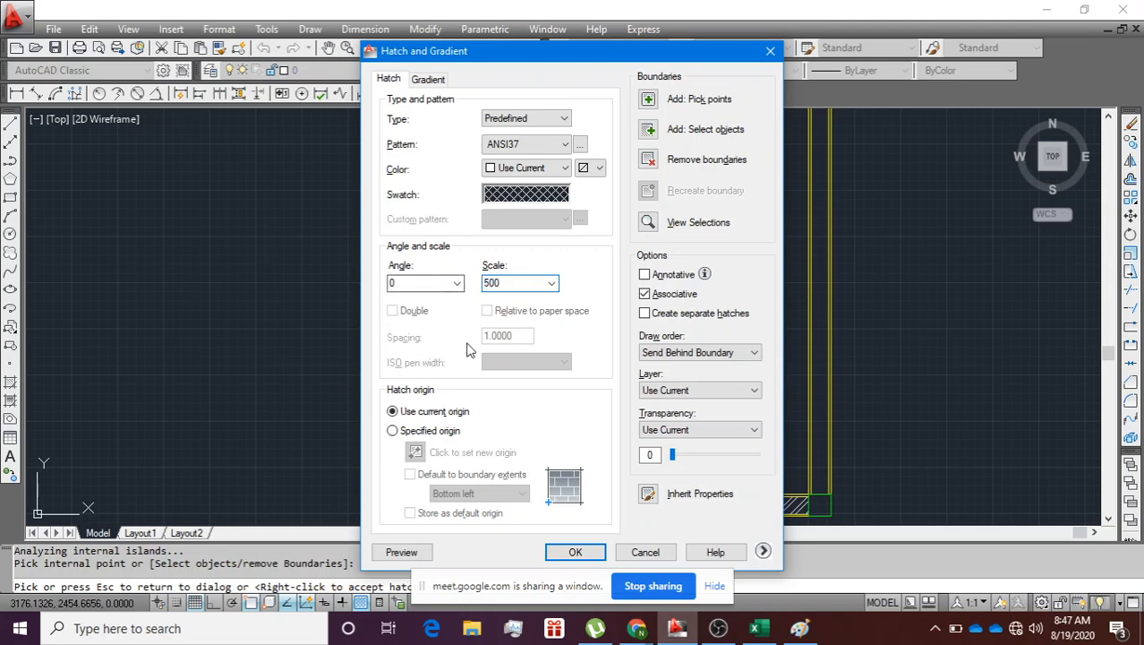
left_click(401, 552)
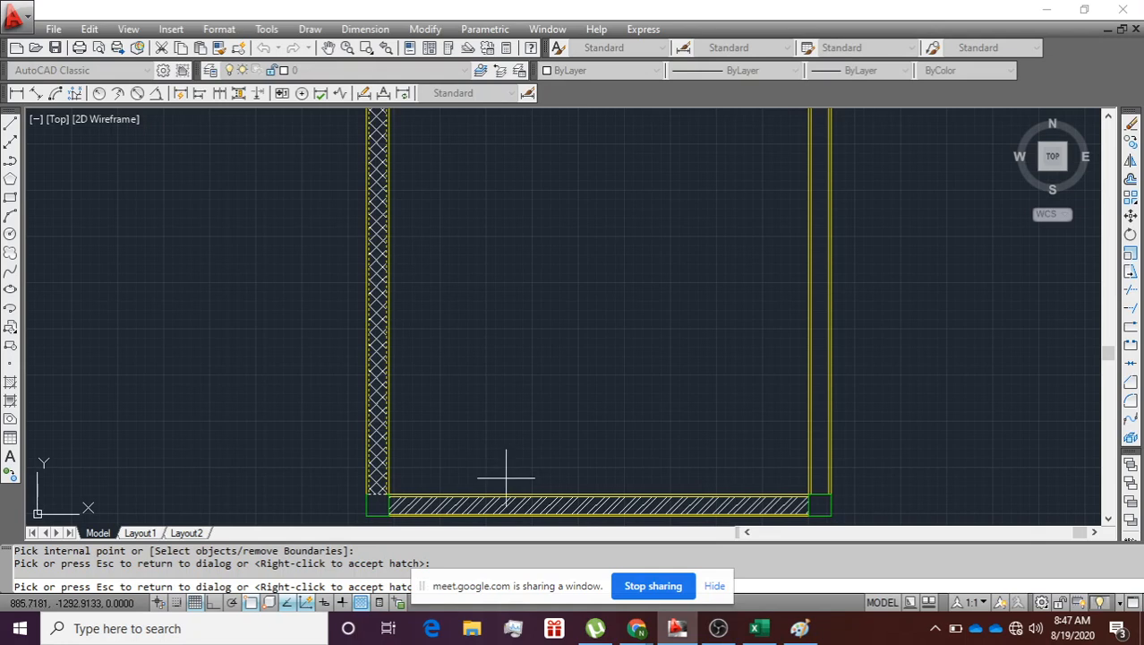
scroll(550, 346, "down", 4)
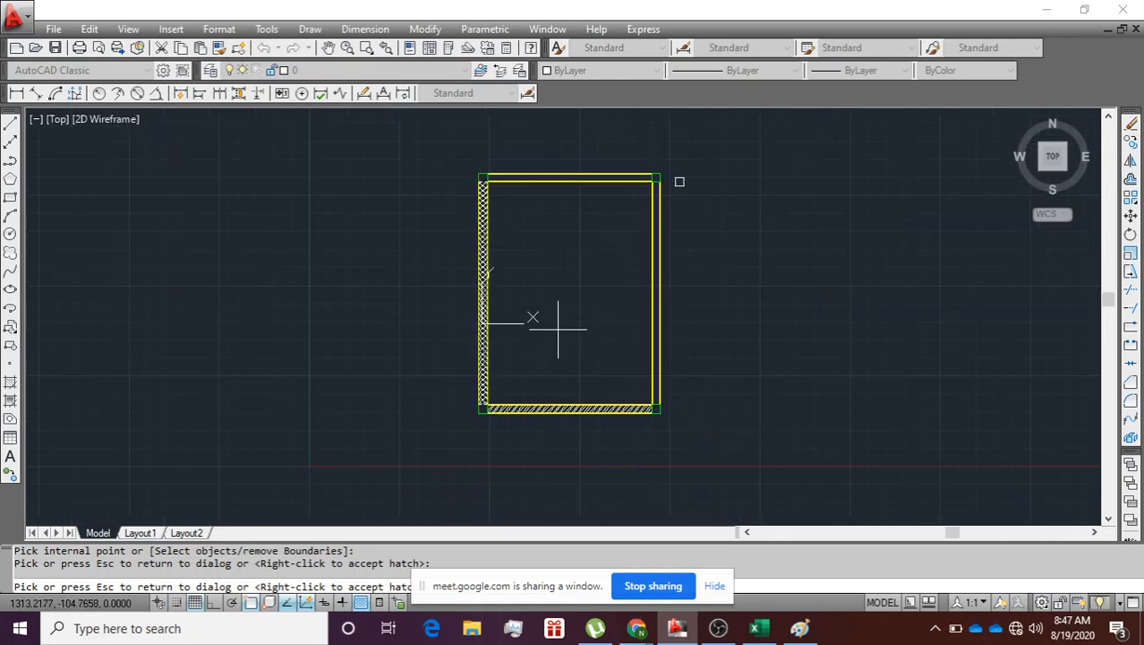
scroll(558, 329, "up", 3)
scroll(557, 328, "down", 2)
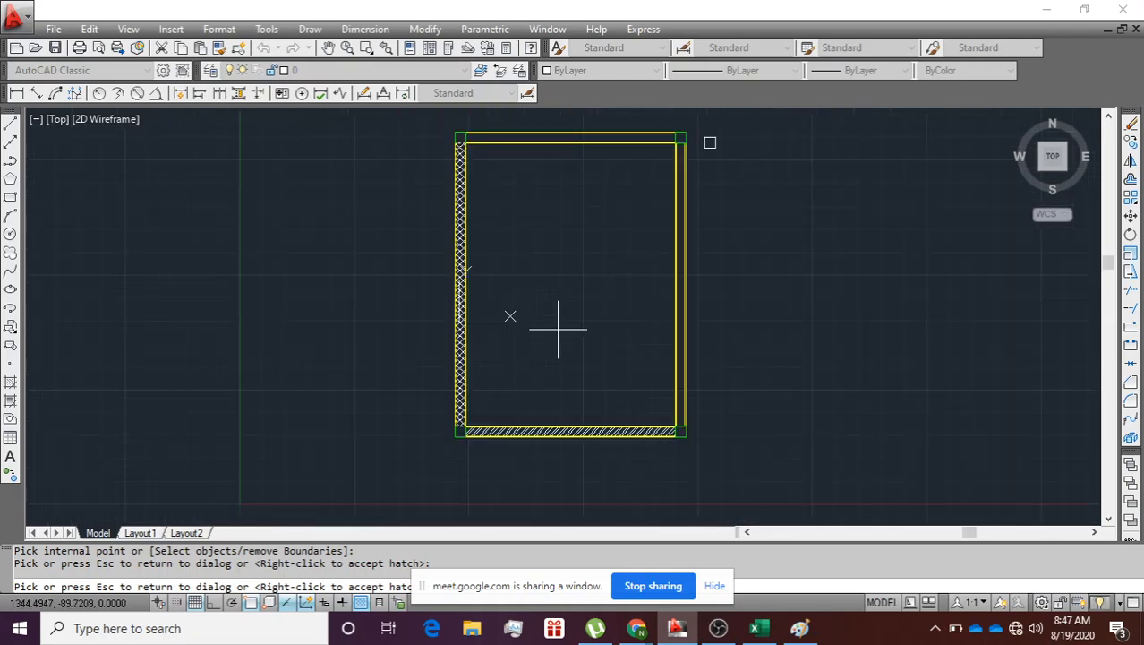
key("Escape")
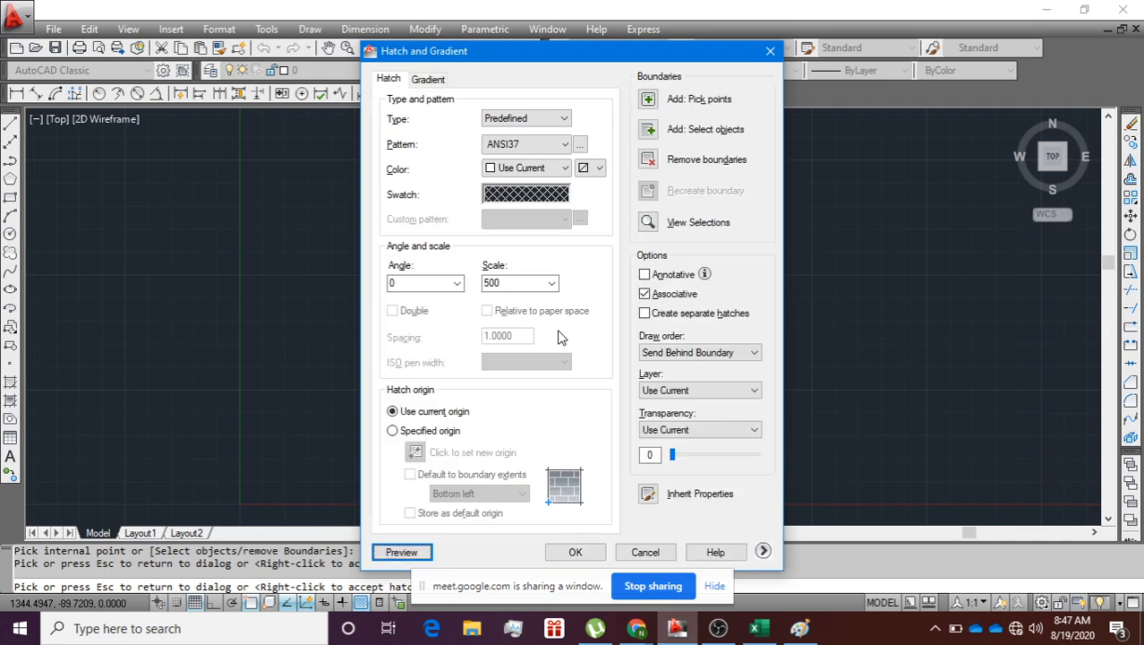
Step: Set the left vertical wall's hatch scale to 600, preview it and apply the hatch
double_click(540, 283)
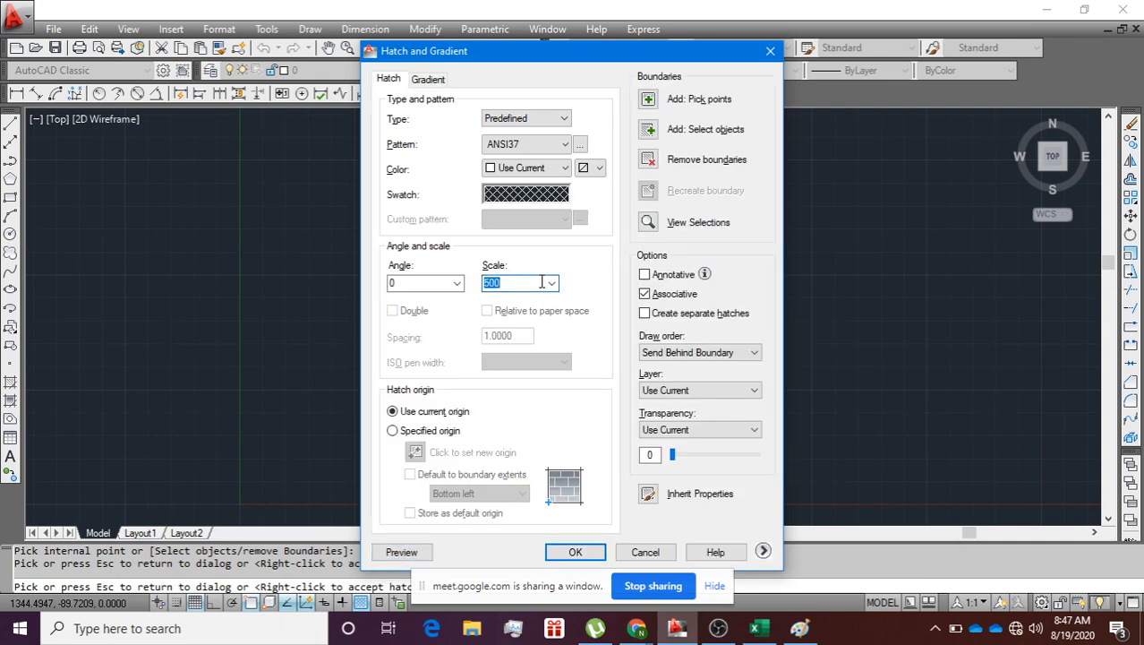
type("600")
left_click(394, 549)
scroll(522, 355, "up", 4)
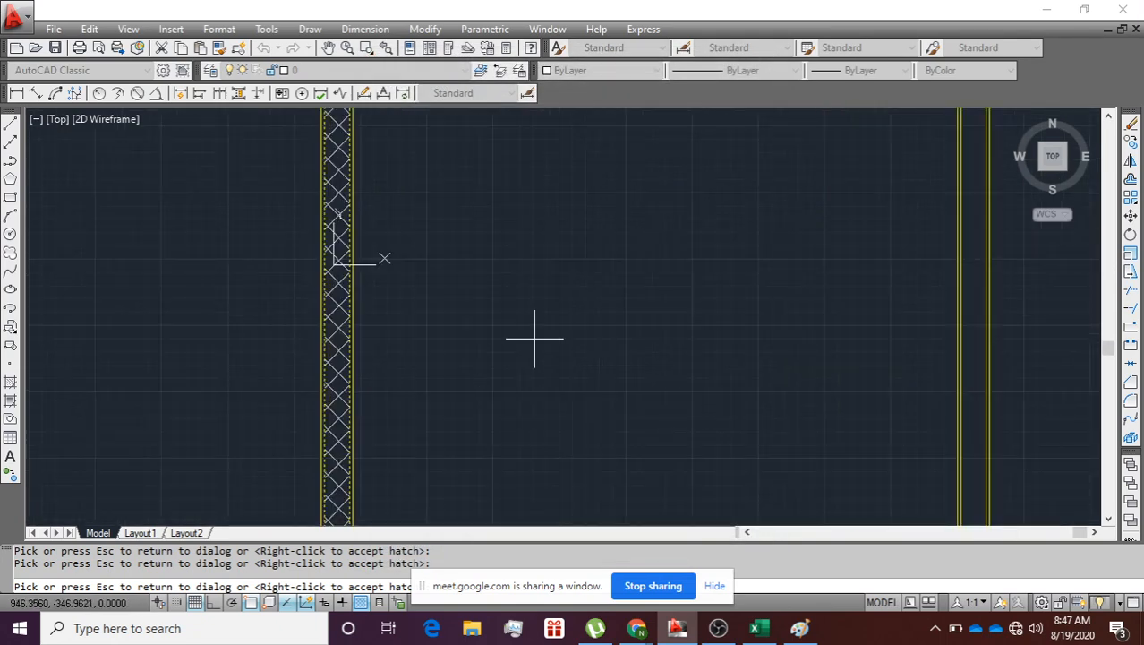
scroll(535, 338, "down", 4)
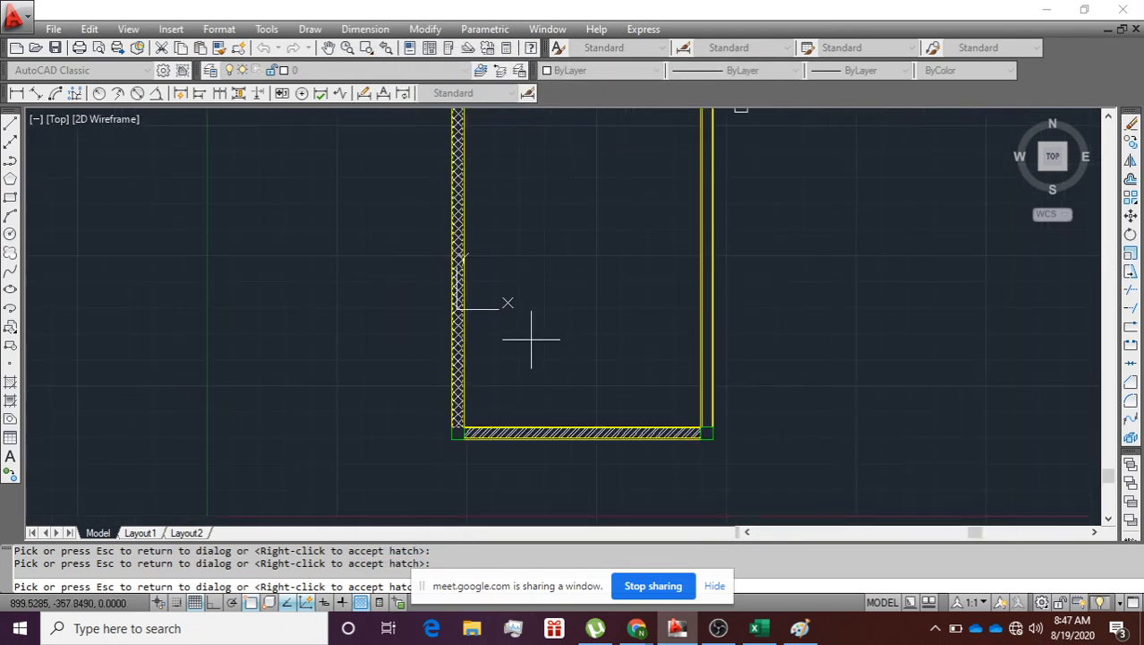
scroll(523, 341, "down", 2)
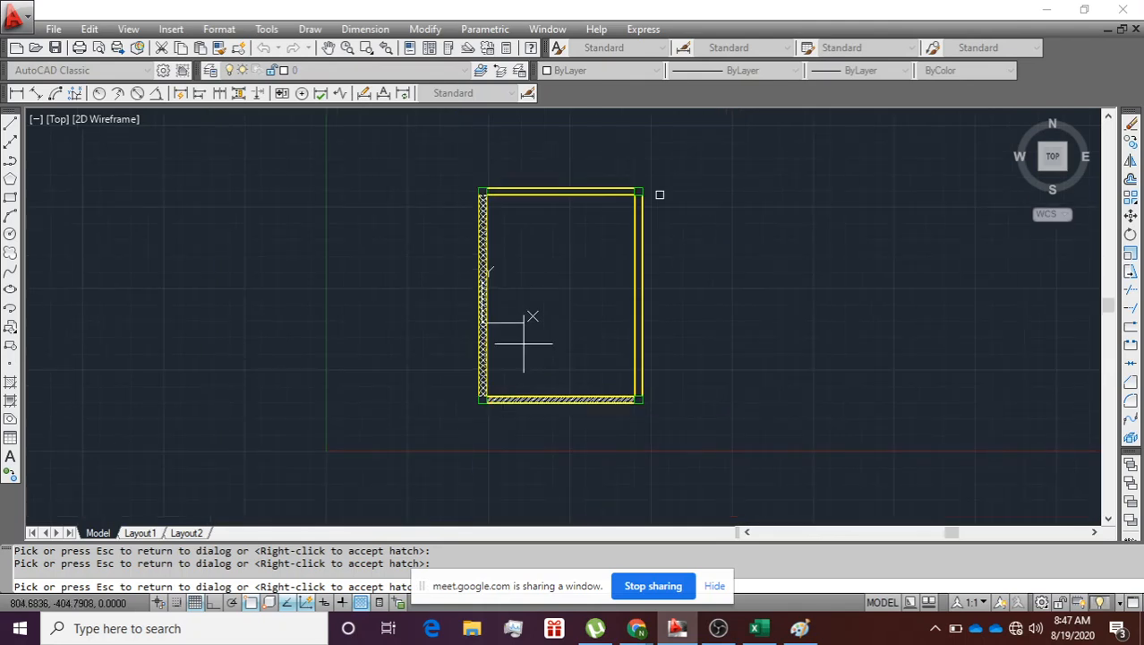
scroll(523, 343, "up", 2)
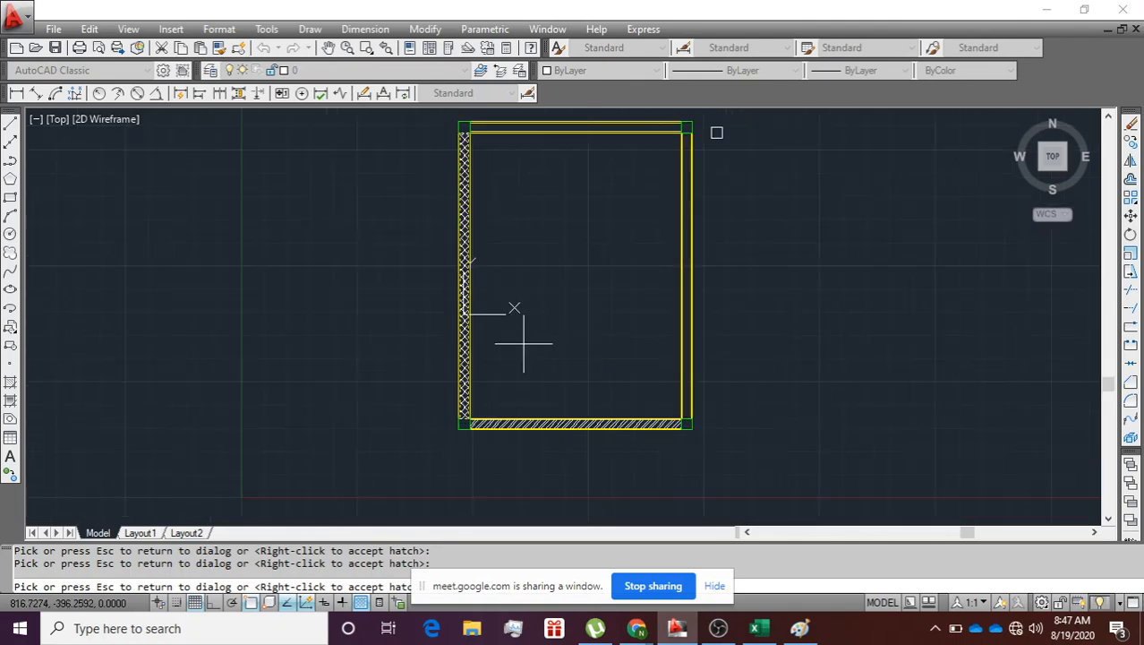
right_click(523, 343)
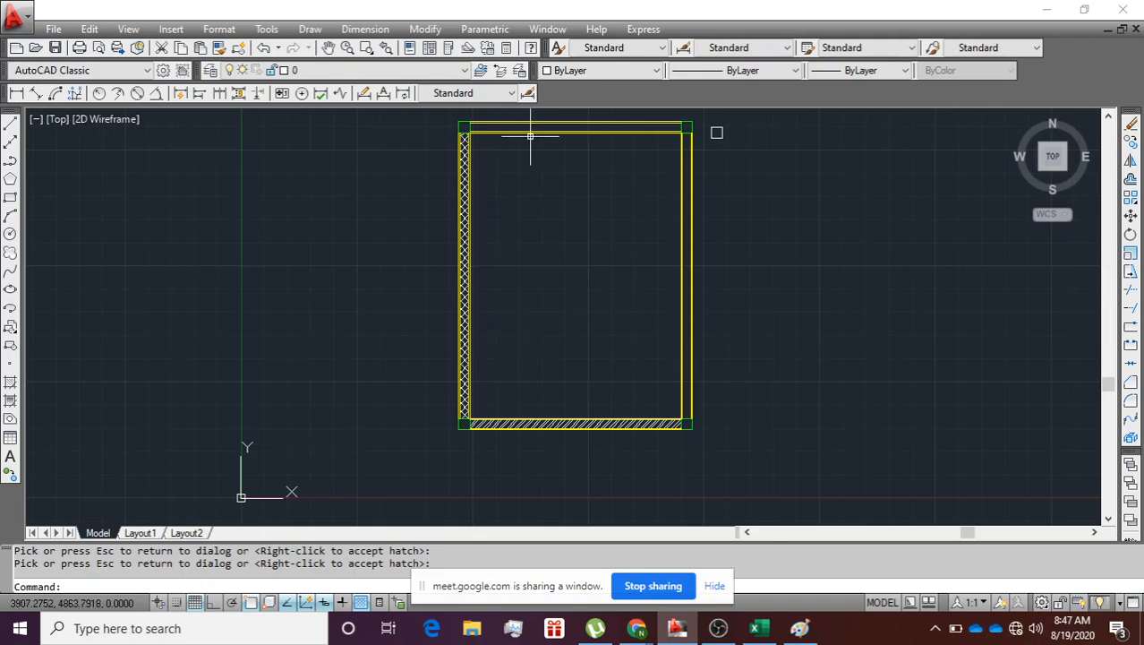
scroll(530, 133, "up", 3)
scroll(530, 134, "down", 4)
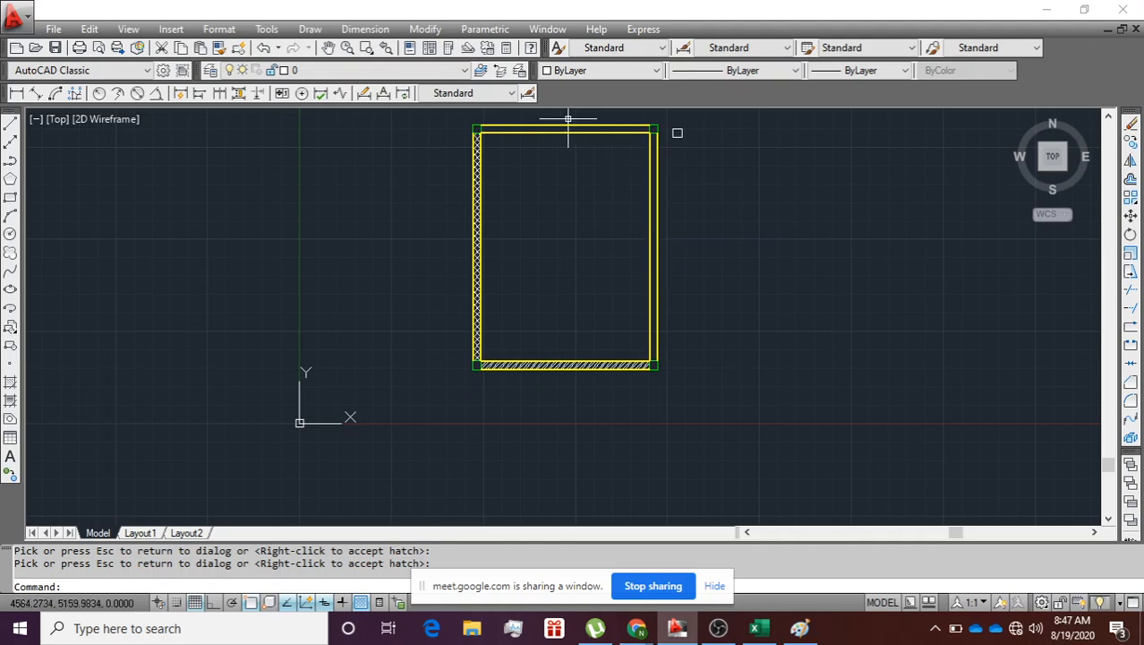
scroll(557, 114, "up", 3)
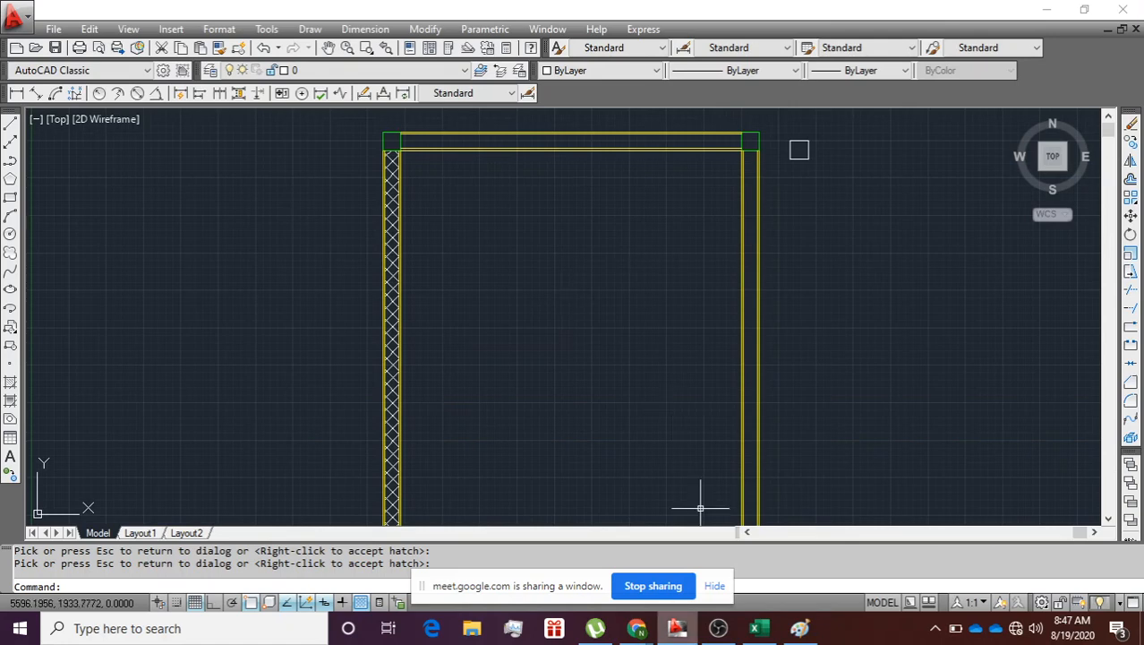
Step: Switch to the Google Meet call, admit the waiting participant, and return to AutoCAD
mouse_move(636, 627)
left_click(580, 545)
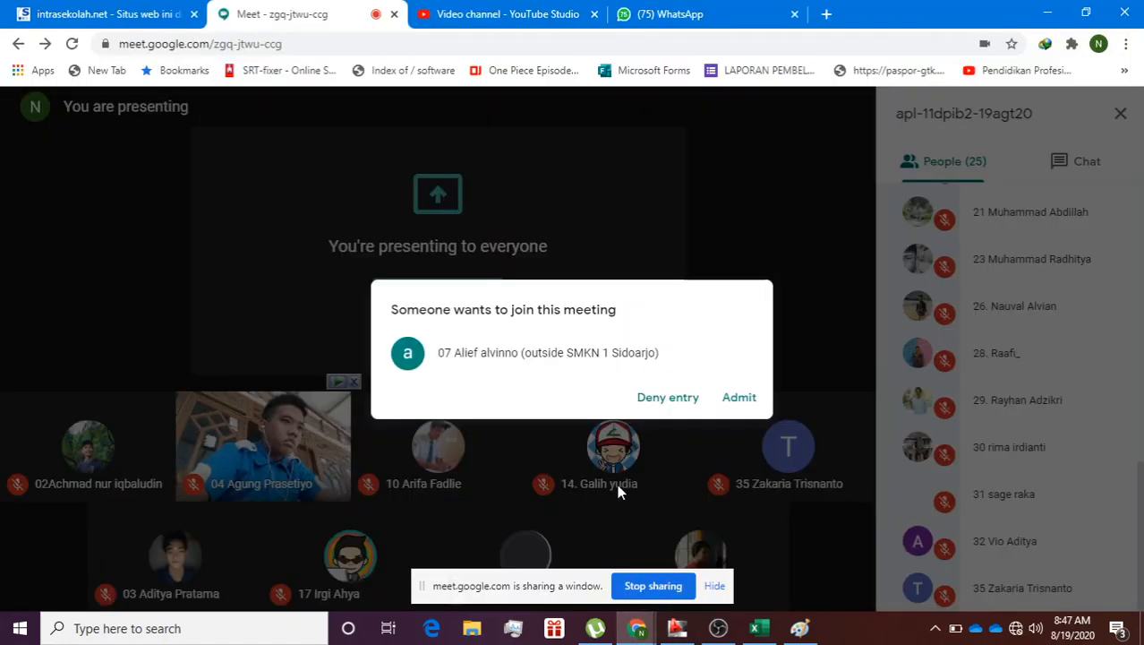
left_click(737, 399)
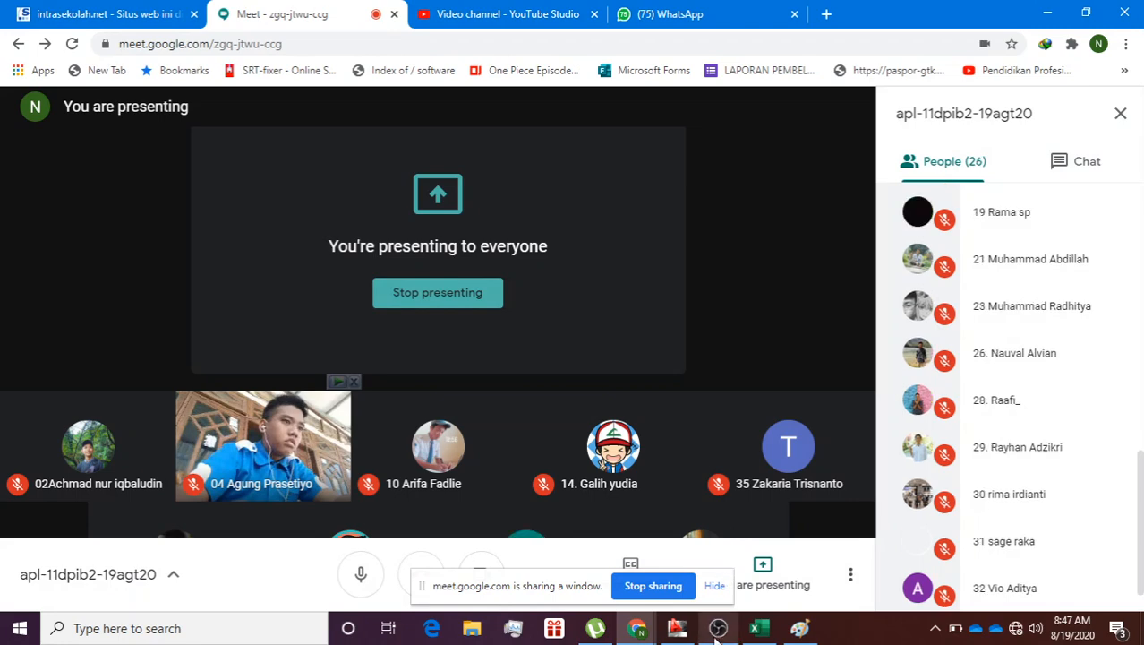
left_click(676, 628)
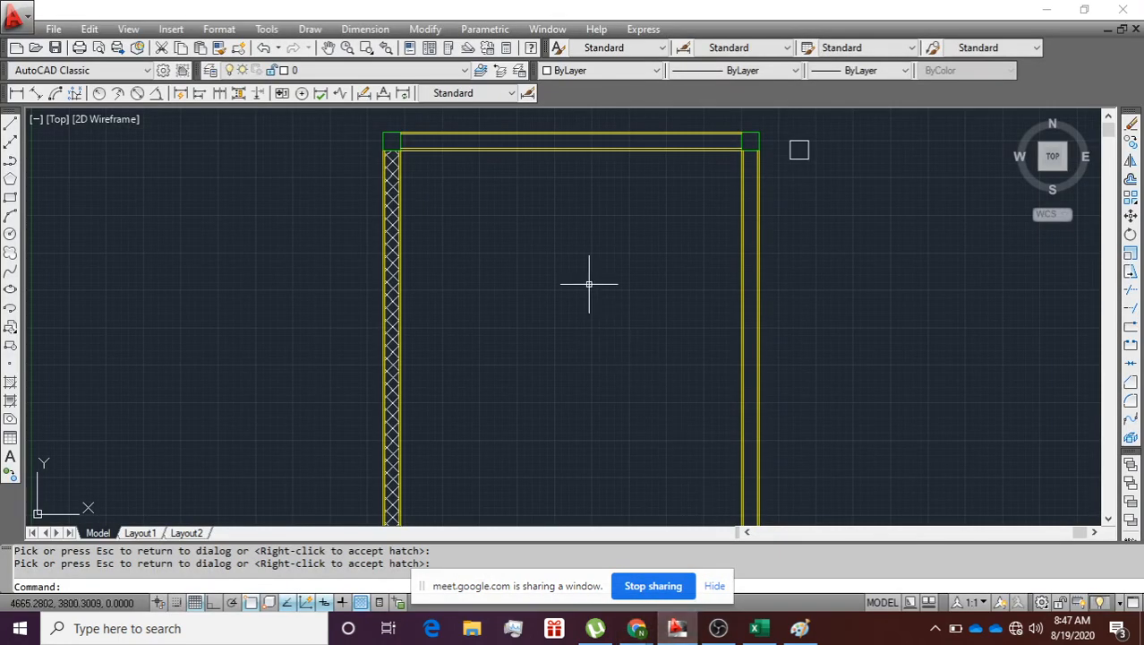
Step: Start another ANSI37 hatch at scale 600 and pick the inside of the upper horizontal wall as its boundary
type("H")
key("Return")
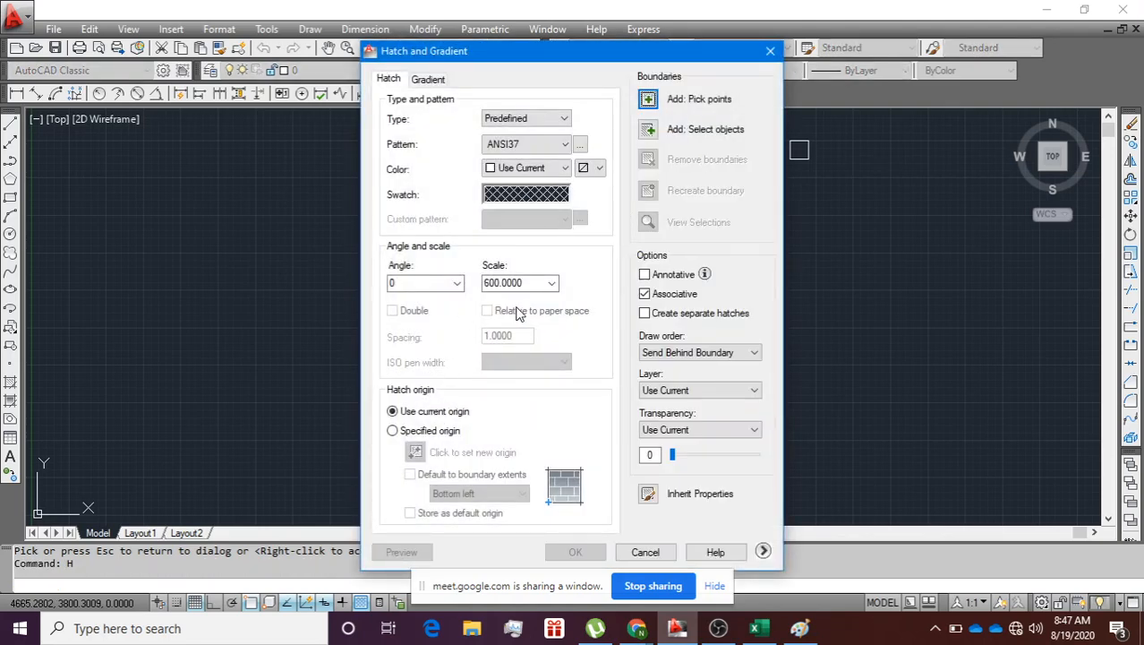
left_click(648, 99)
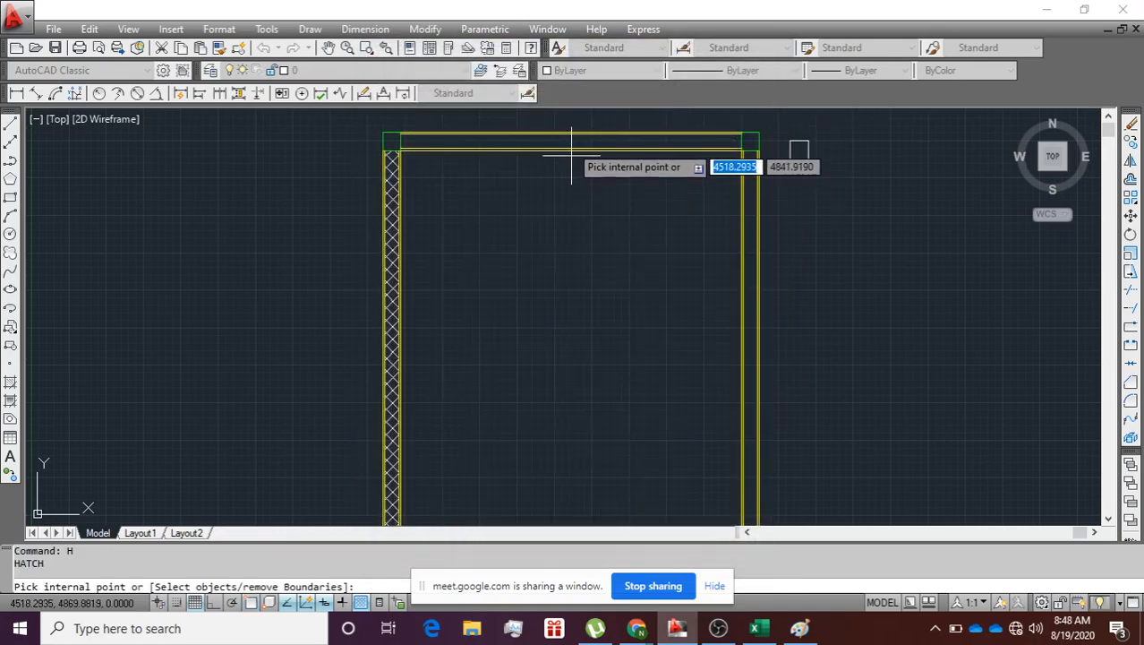
left_click(570, 142)
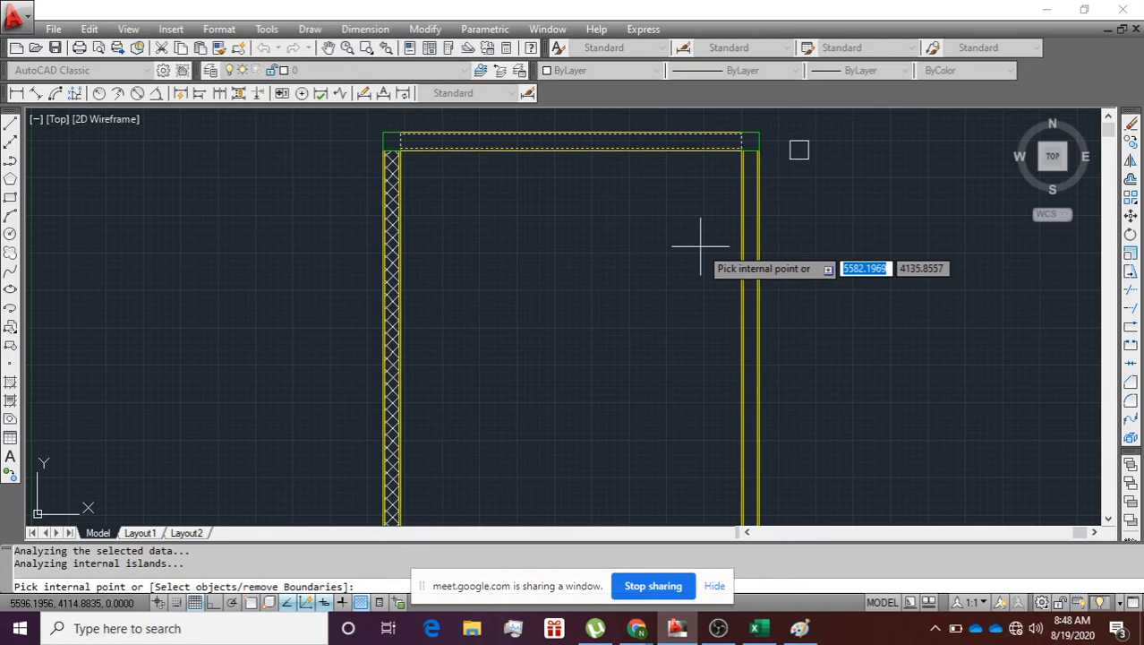
Step: Try to add the inside of the right vertical wall to the hatch boundary and check its marked corners
left_click(752, 288)
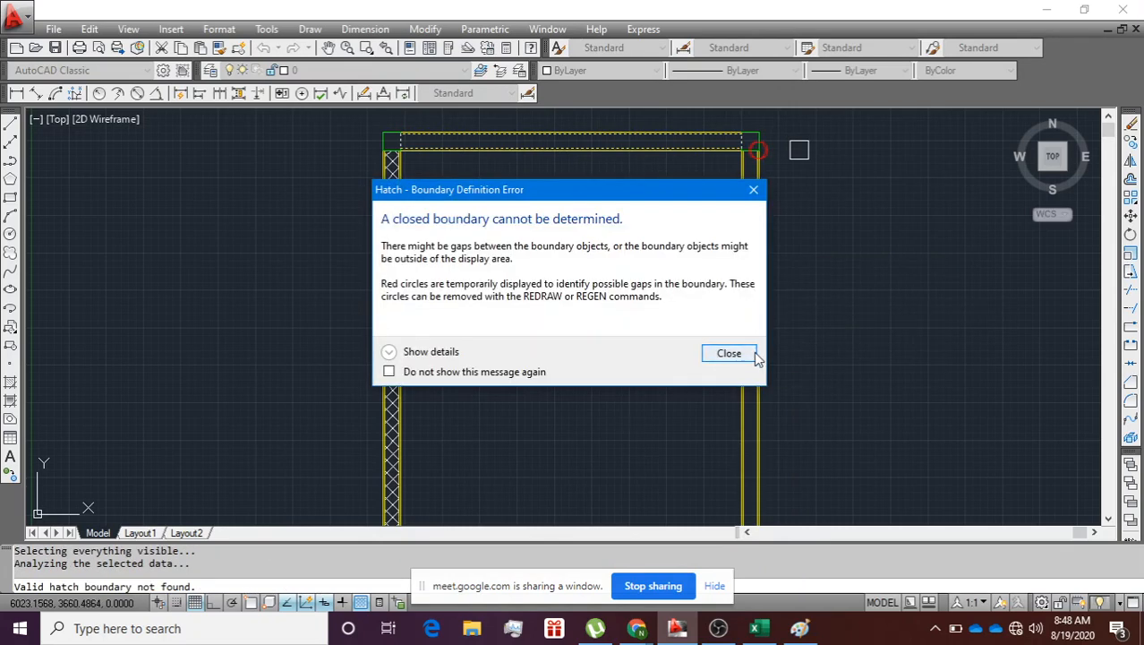
left_click(752, 354)
scroll(750, 145, "up", 4)
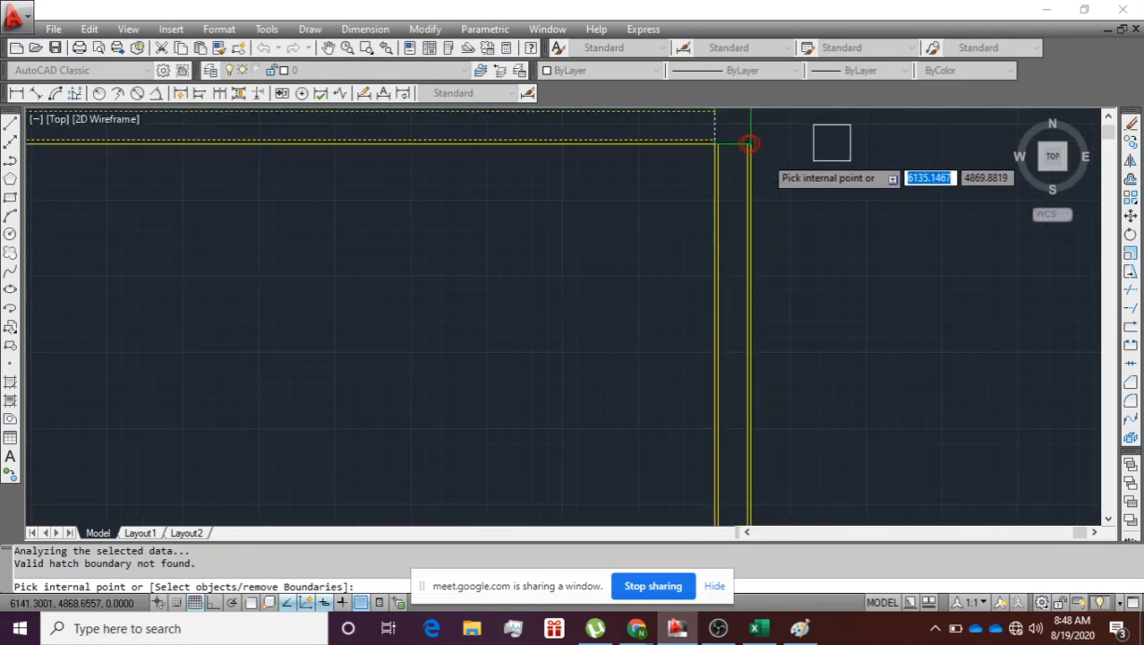
scroll(748, 145, "down", 4)
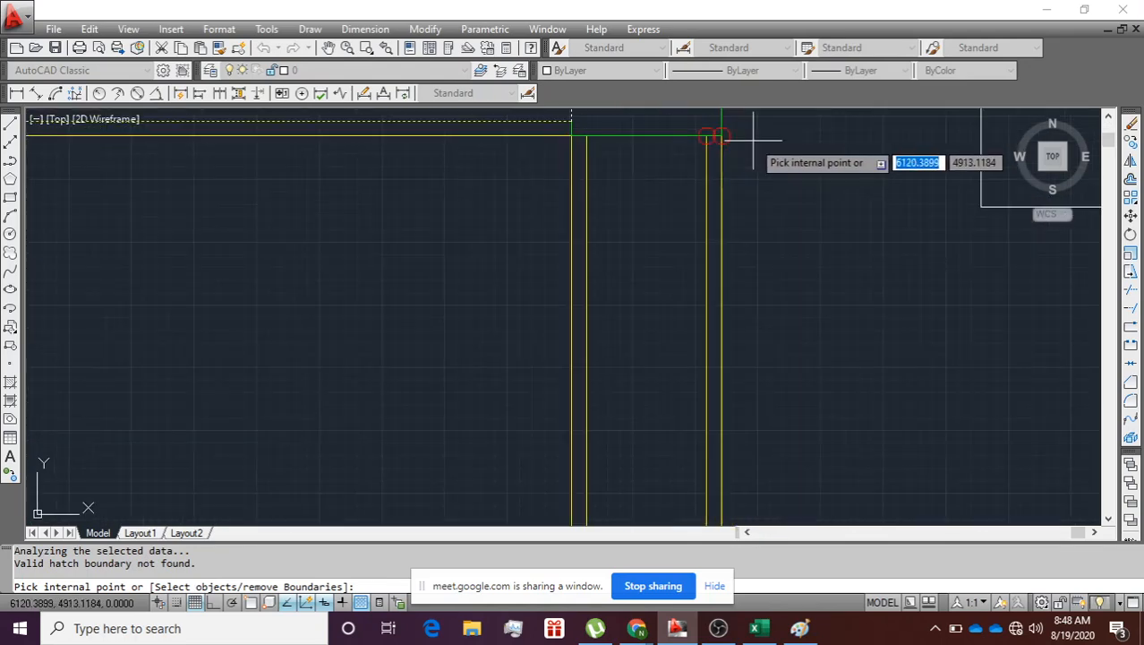
scroll(753, 141, "down", 10)
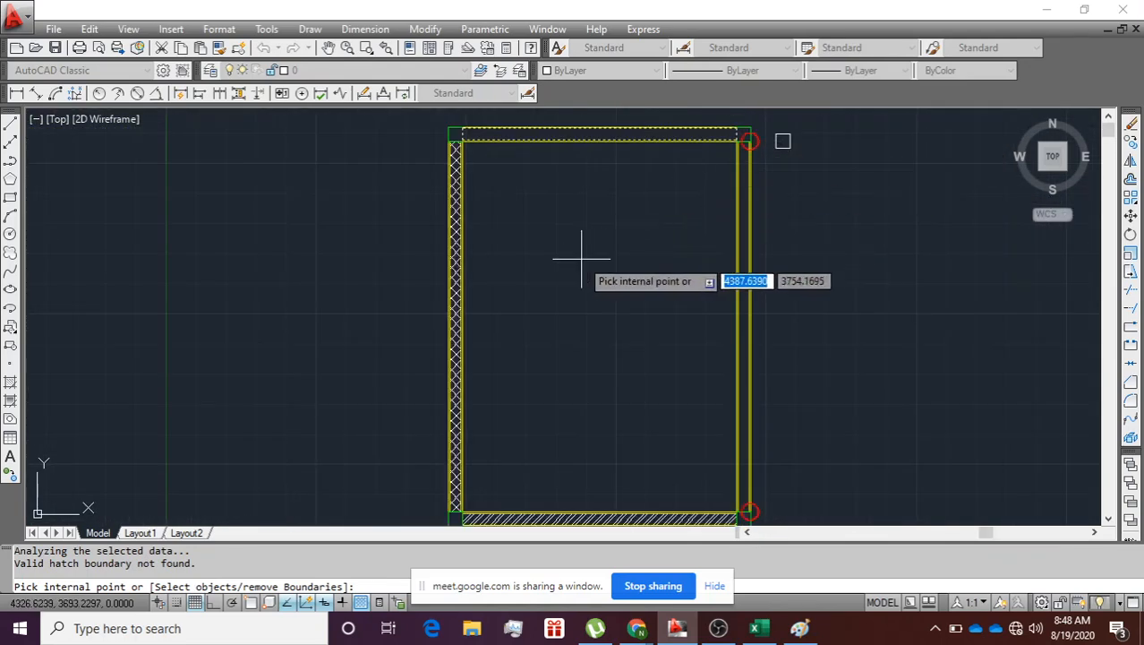
Step: Finish picking boundaries and apply the crosshatch to the upper horizontal wall
key("Return")
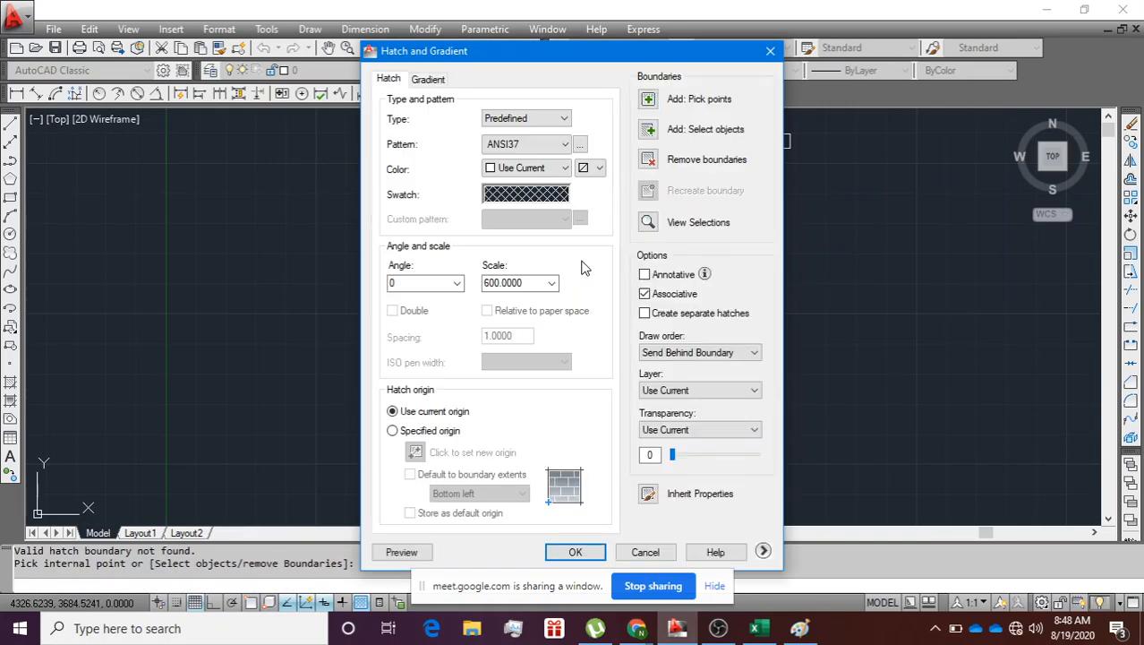
key("Return")
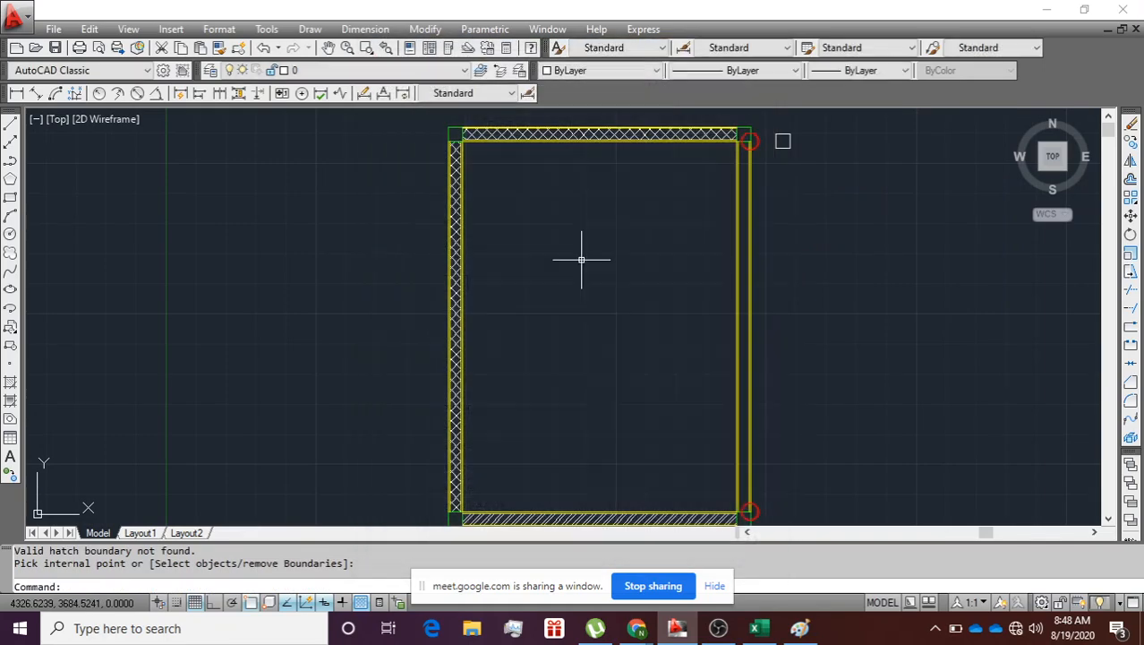
Step: Examine the upper end of the right vertical wall, where it meets the corner column, for gaps between the lines
scroll(739, 134, "up", 8)
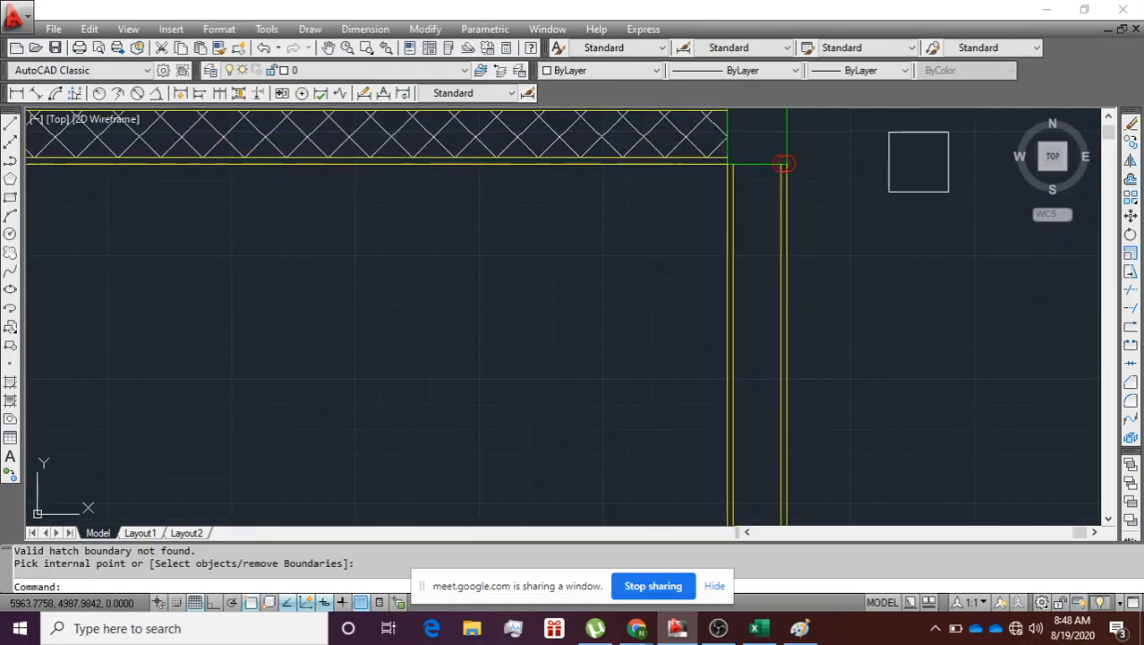
scroll(795, 204, "up", 6)
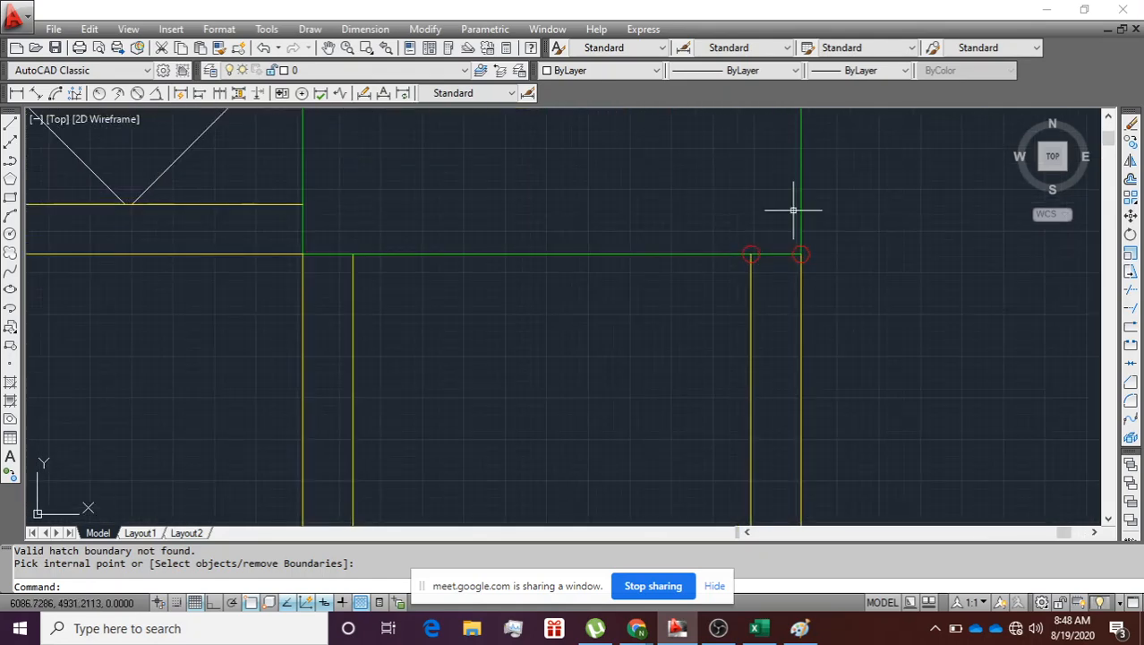
scroll(797, 251, "down", 4)
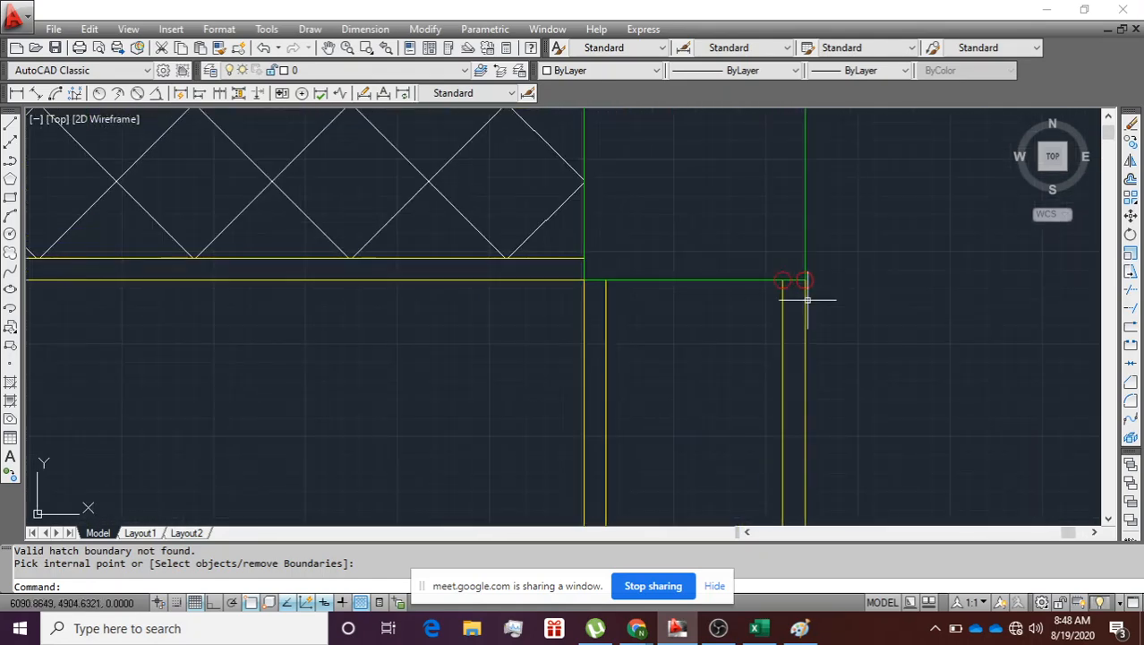
scroll(687, 346, "down", 8)
middle_click_drag(695, 312, 721, 181)
scroll(721, 181, "down", 2)
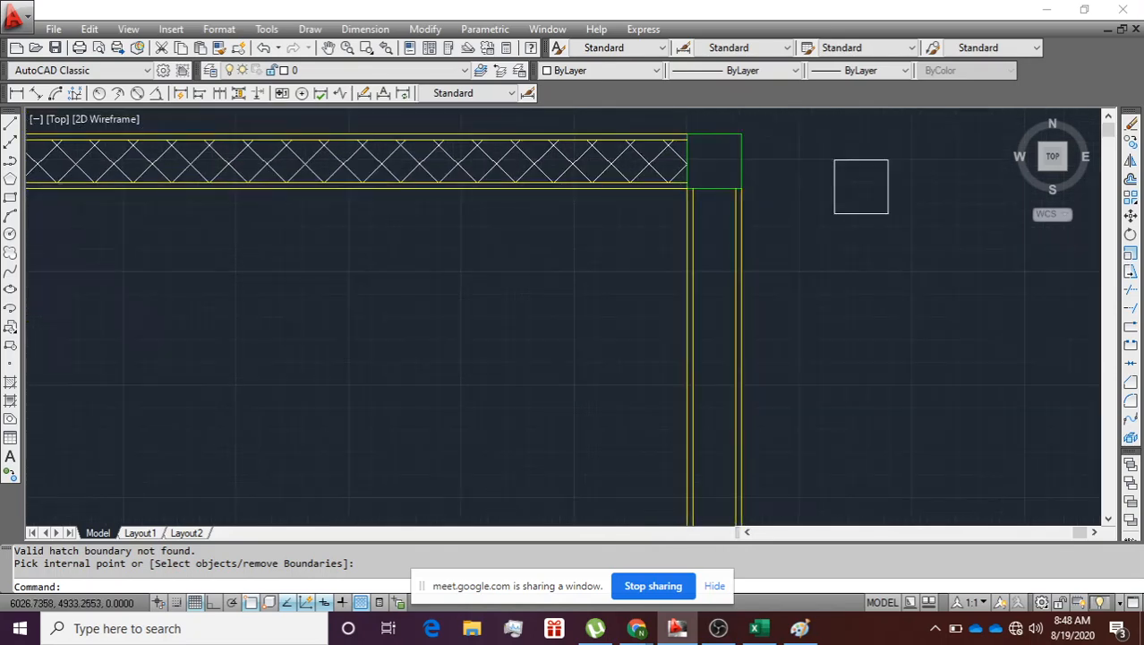
scroll(720, 183, "down", 2)
key("Escape")
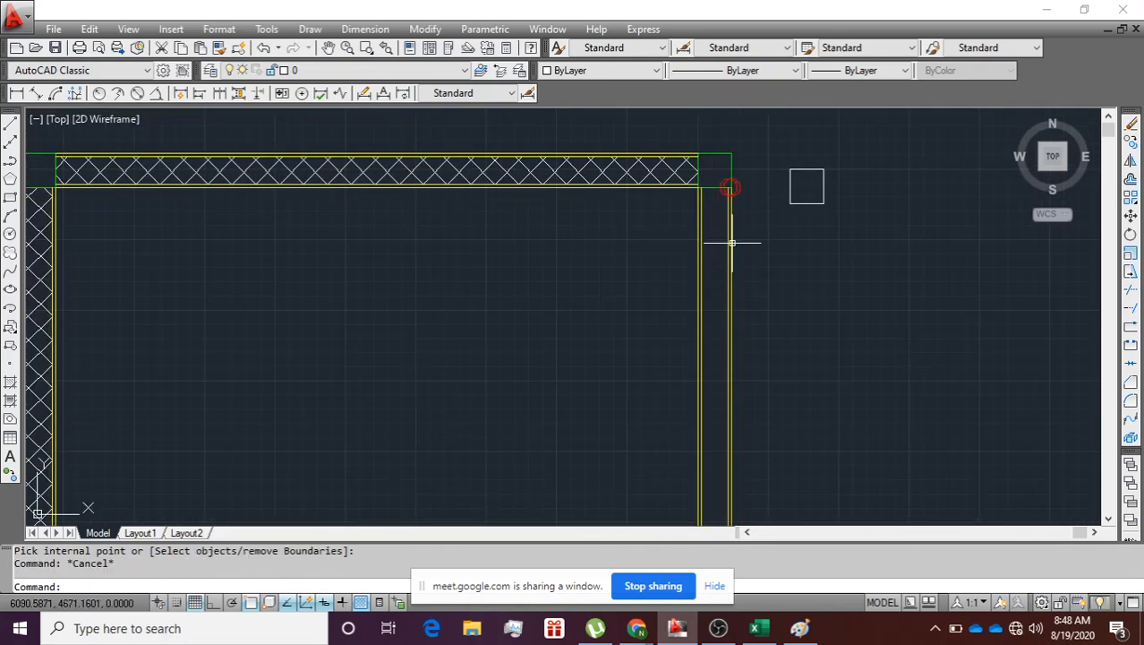
Step: Try again to pick the inside of the right vertical wall as the boundary for an ANSI37 hatch at scale 600
type("H")
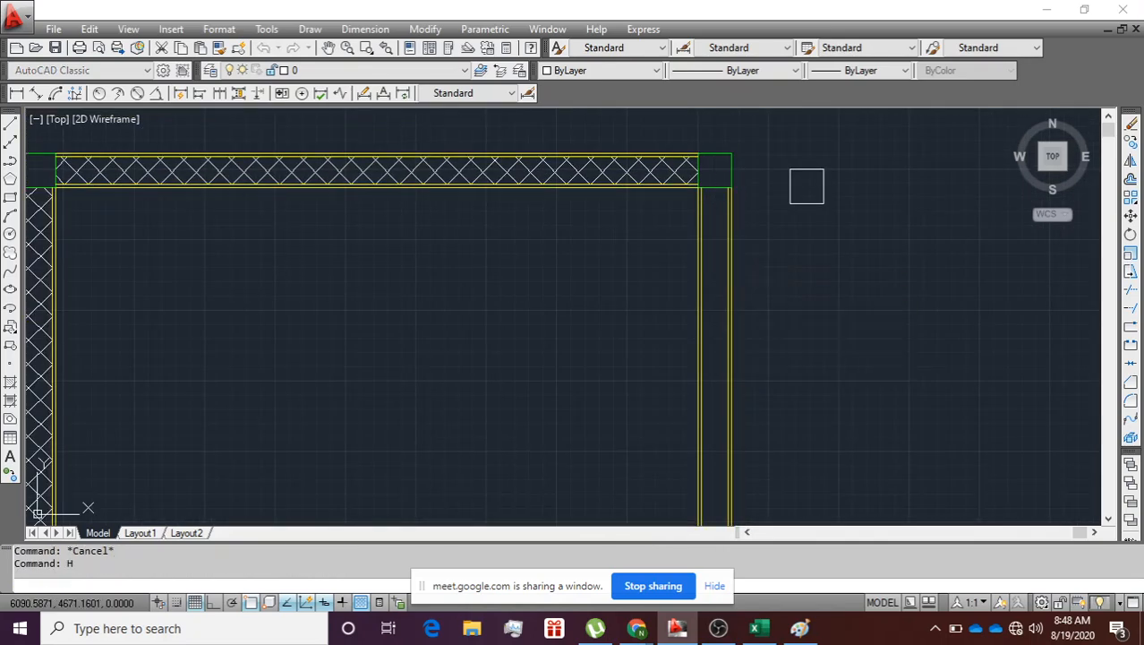
key("Return")
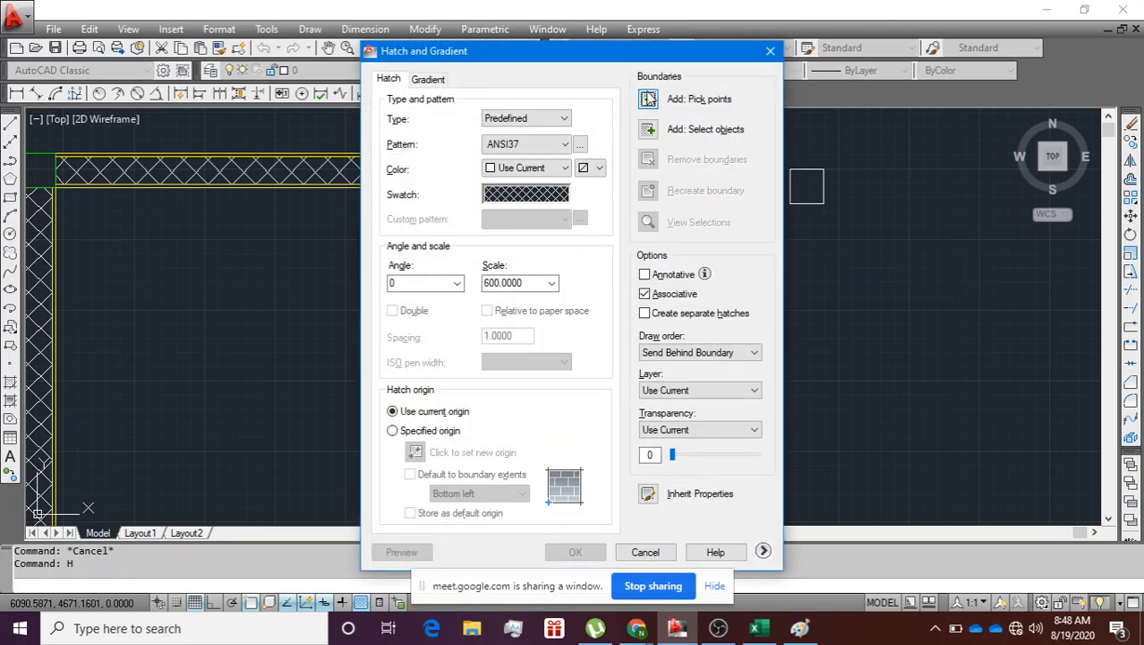
left_click(649, 98)
left_click(705, 239)
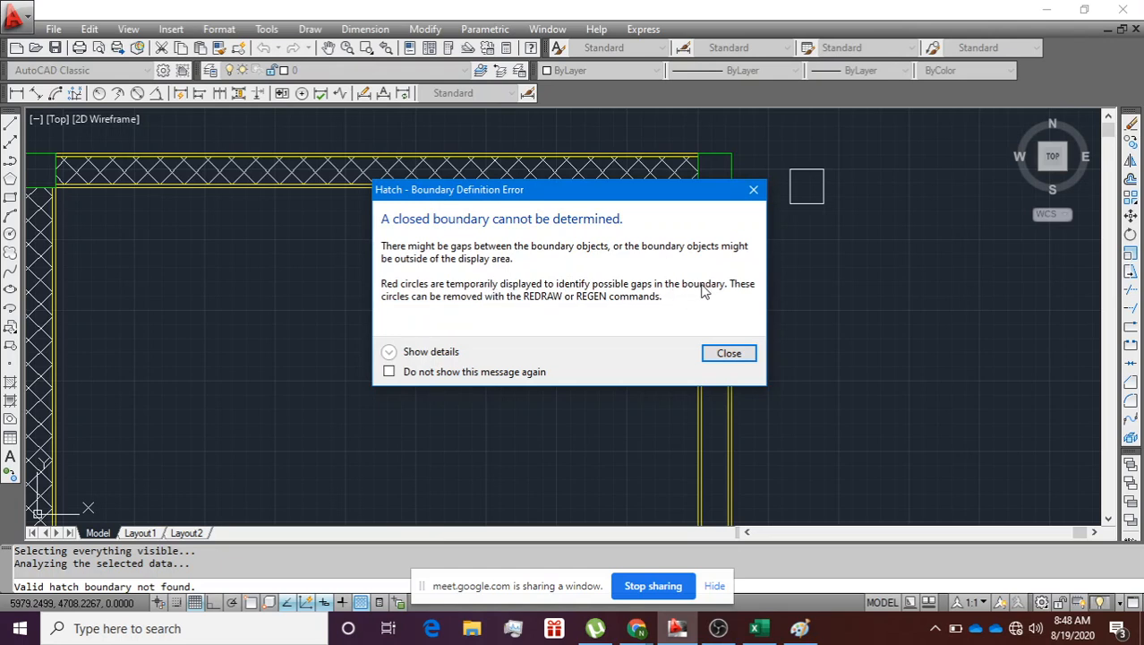
left_click(733, 355)
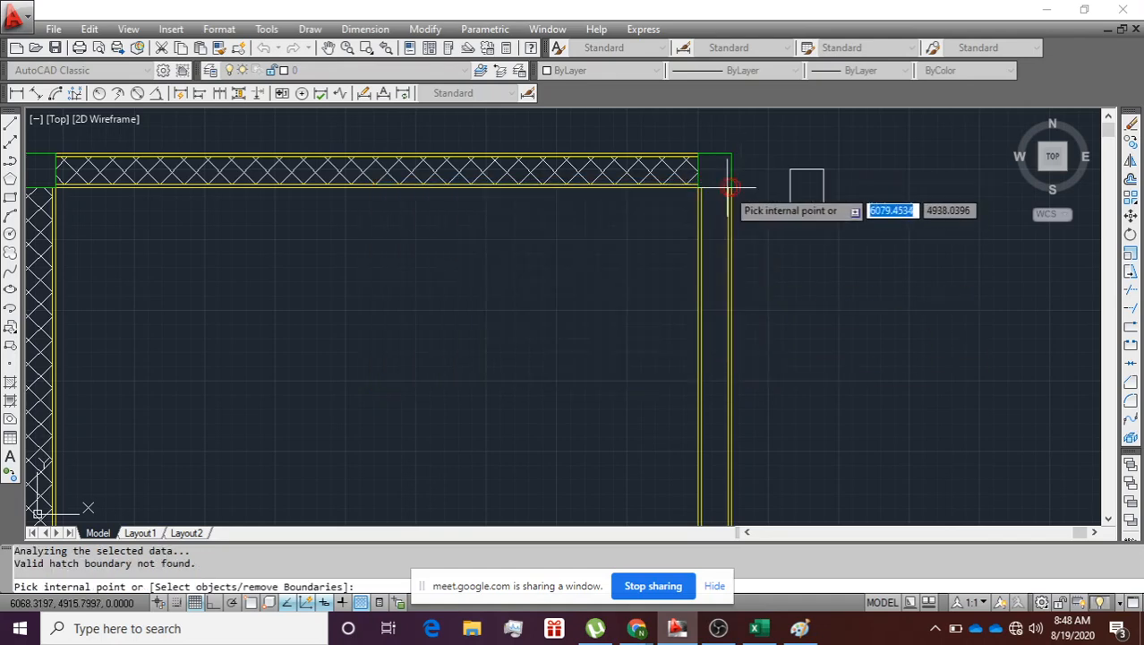
Step: Inspect the marked gap points where the right vertical wall's lines meet the upper corner column
scroll(727, 188, "up", 6)
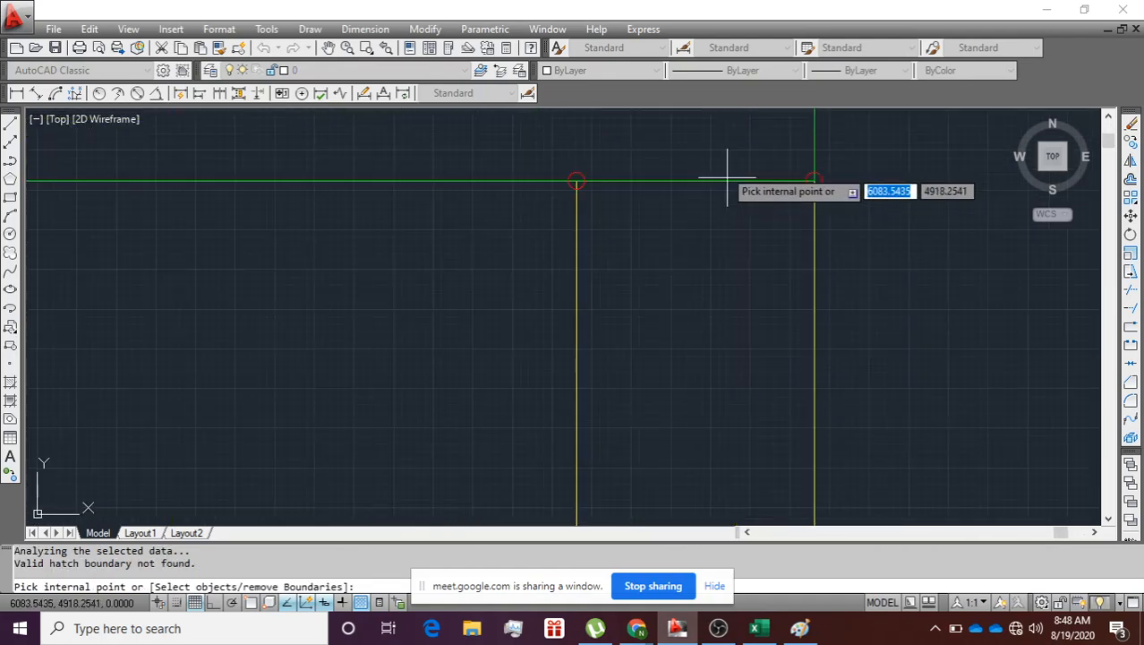
scroll(655, 179, "up", 3)
scroll(443, 152, "up", 3)
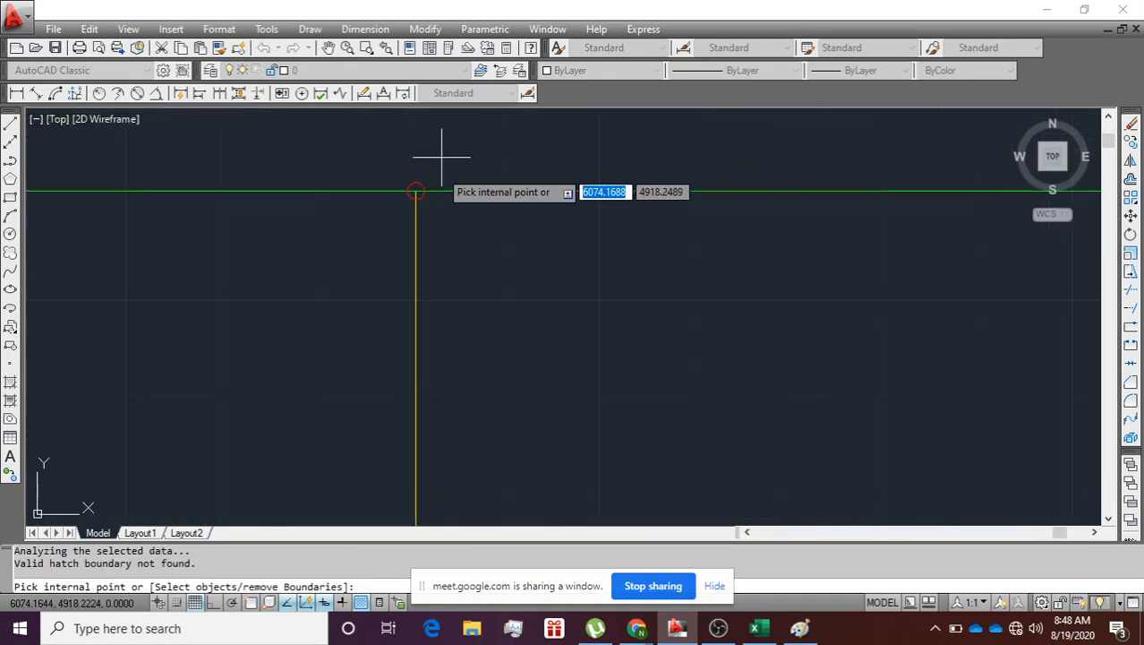
scroll(396, 199, "up", 3)
scroll(474, 185, "down", 3)
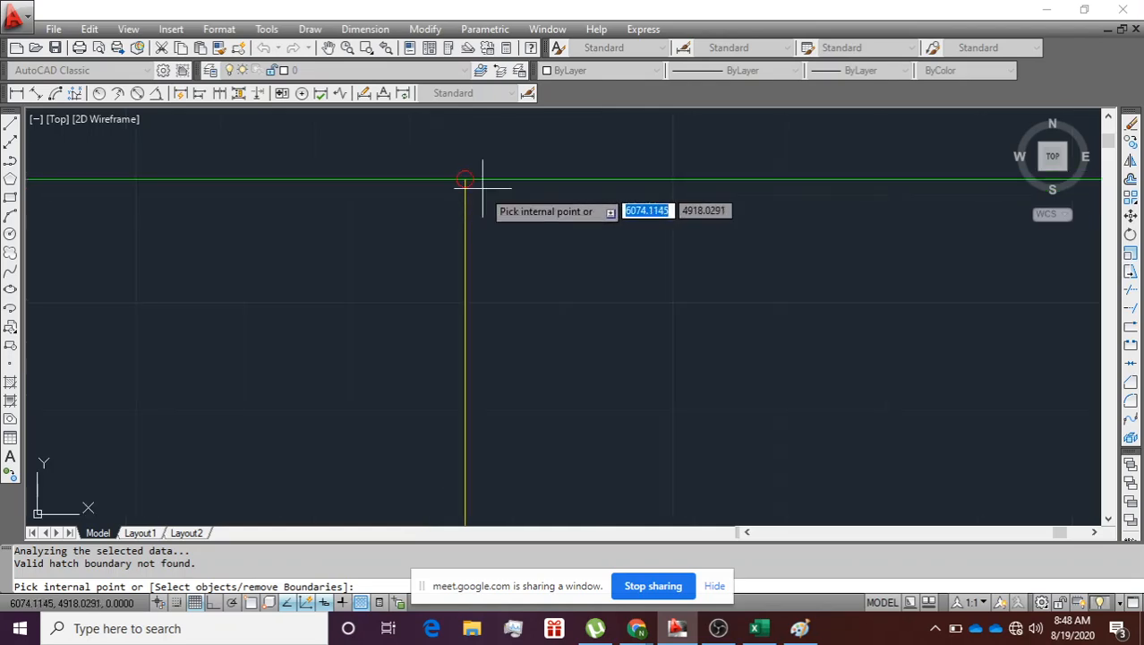
scroll(481, 186, "down", 5)
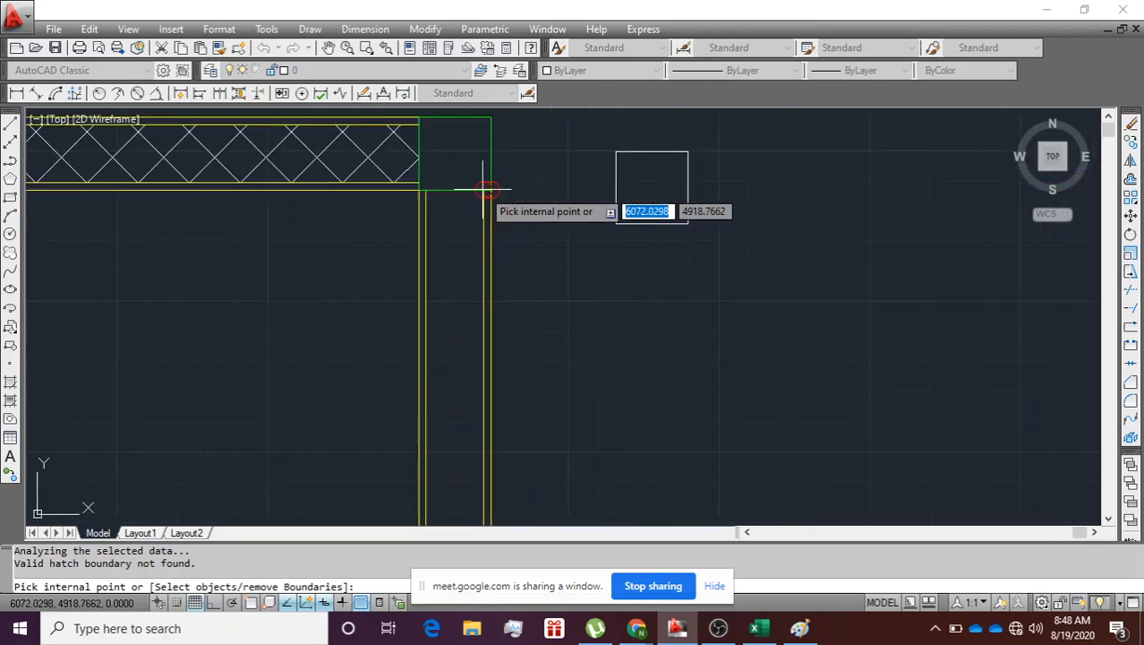
scroll(483, 188, "down", 4)
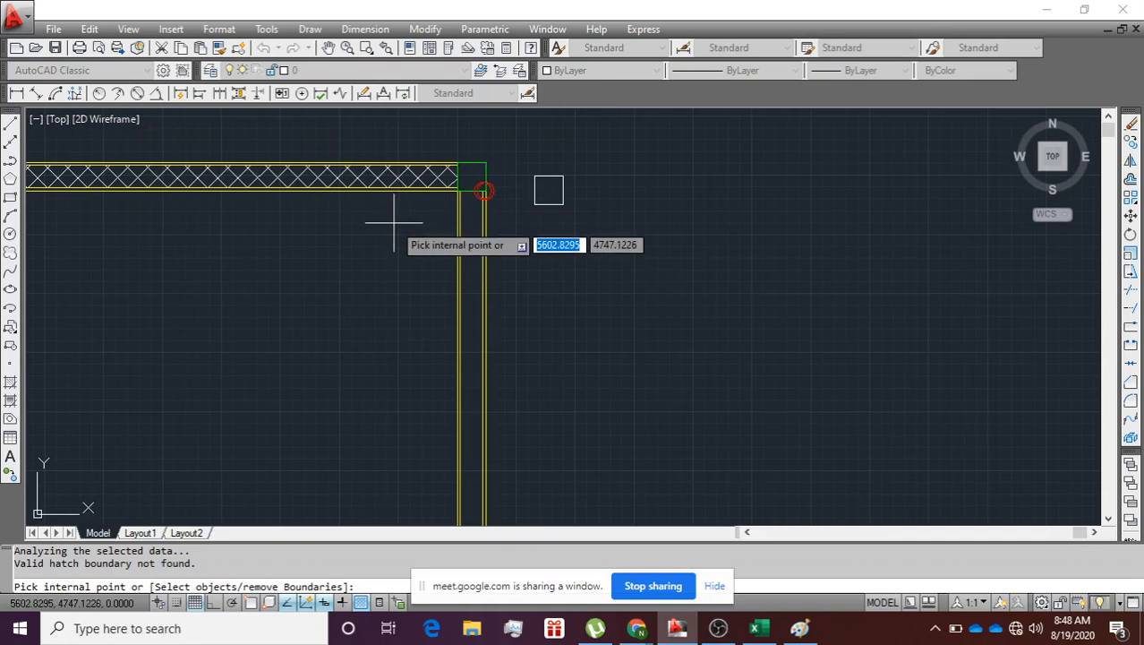
Step: Abandon point picking, select the two inner lines of the right vertical wall as boundary objects, and apply the ANSI37 hatch at scale 600
type("h")
key("Return")
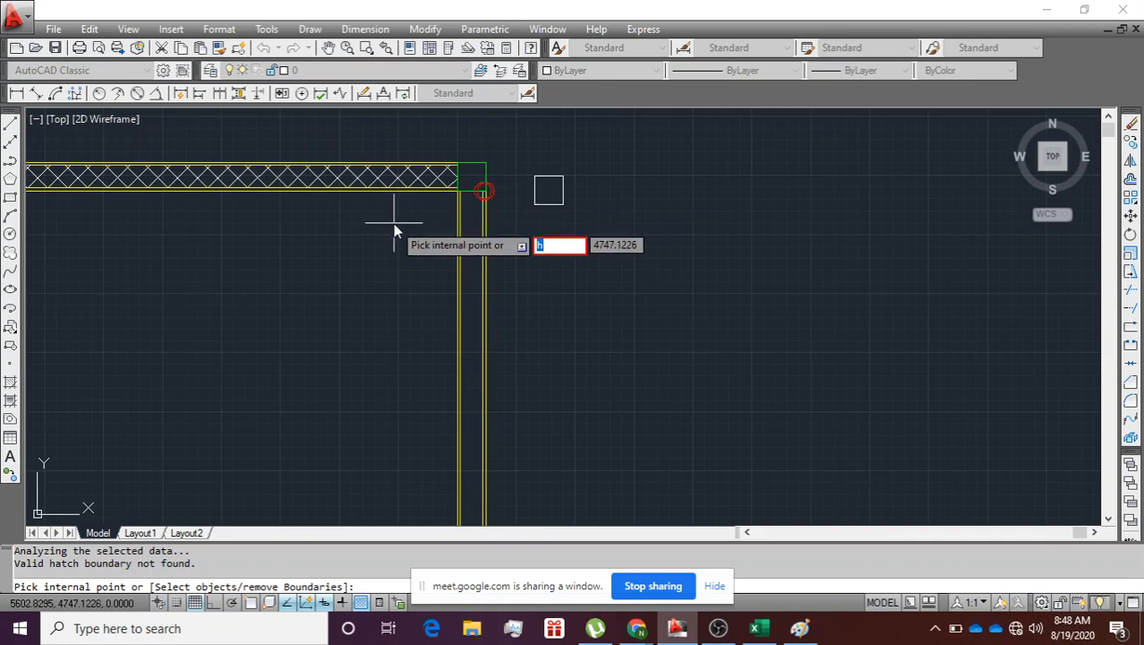
key("Escape")
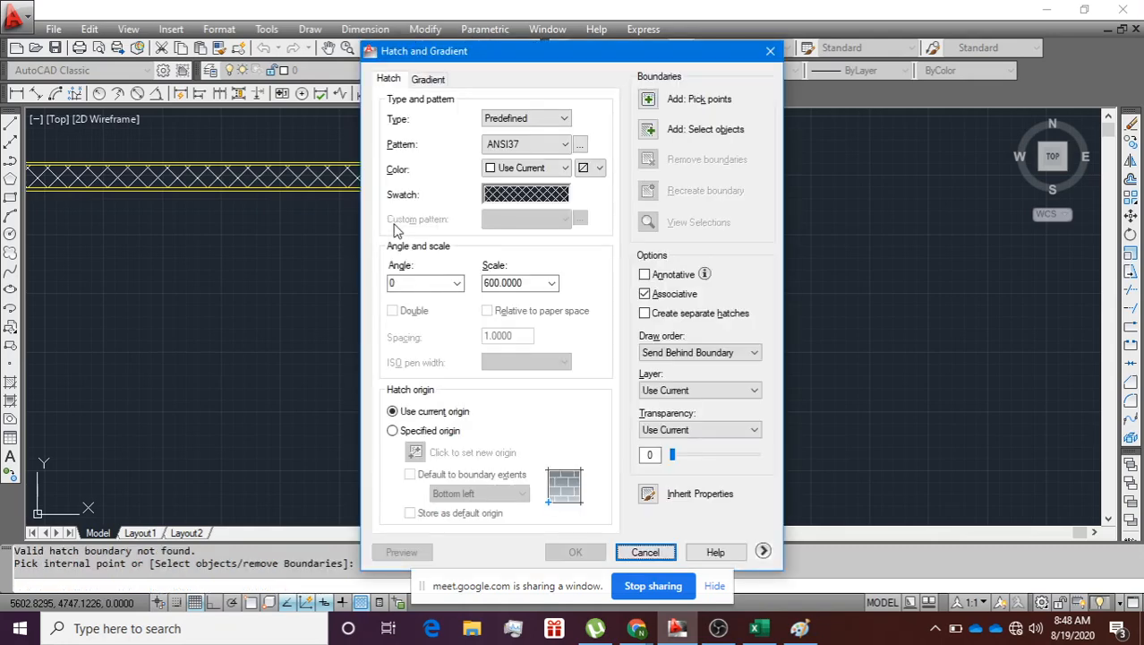
left_click(651, 130)
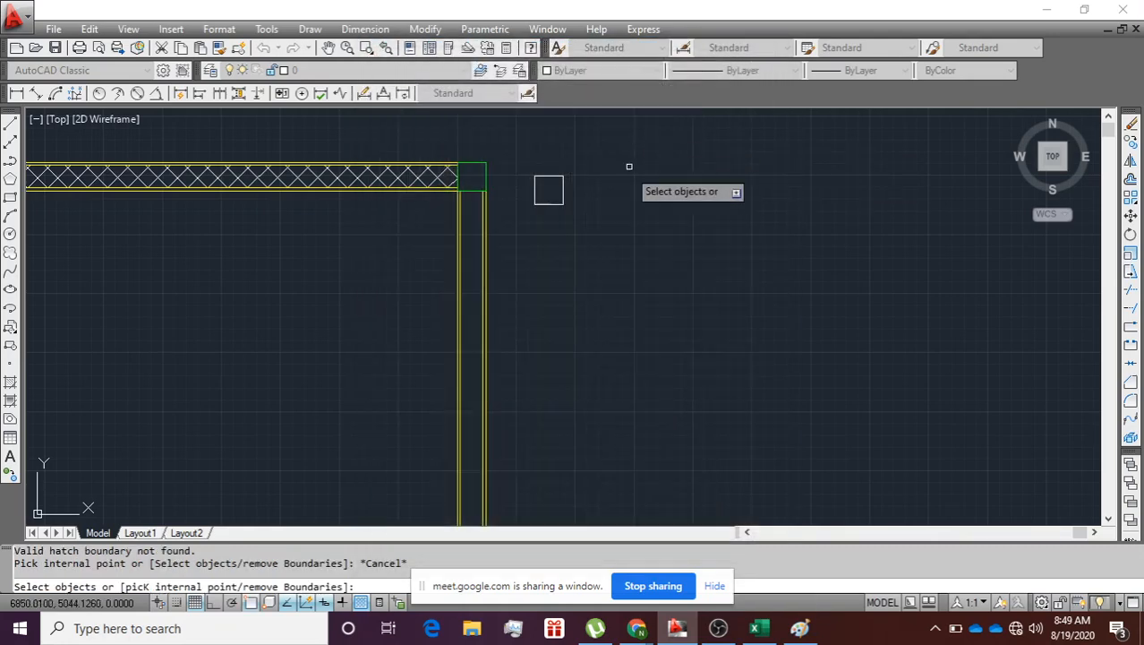
scroll(477, 265, "up", 3)
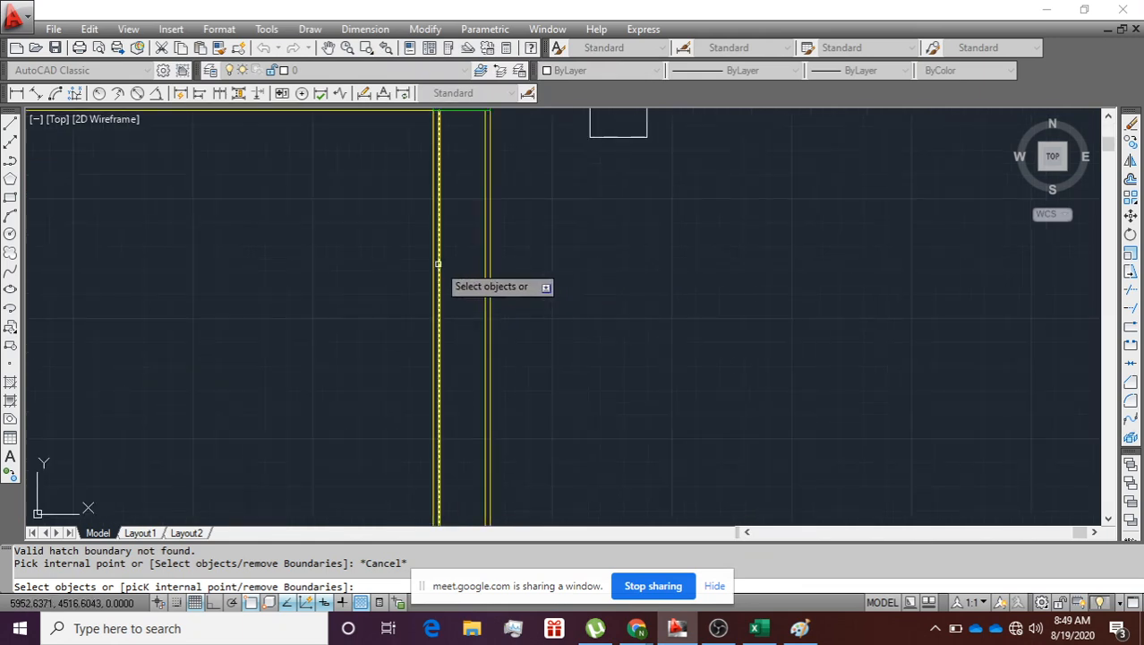
left_click(439, 264)
left_click(487, 283)
scroll(503, 273, "down", 3)
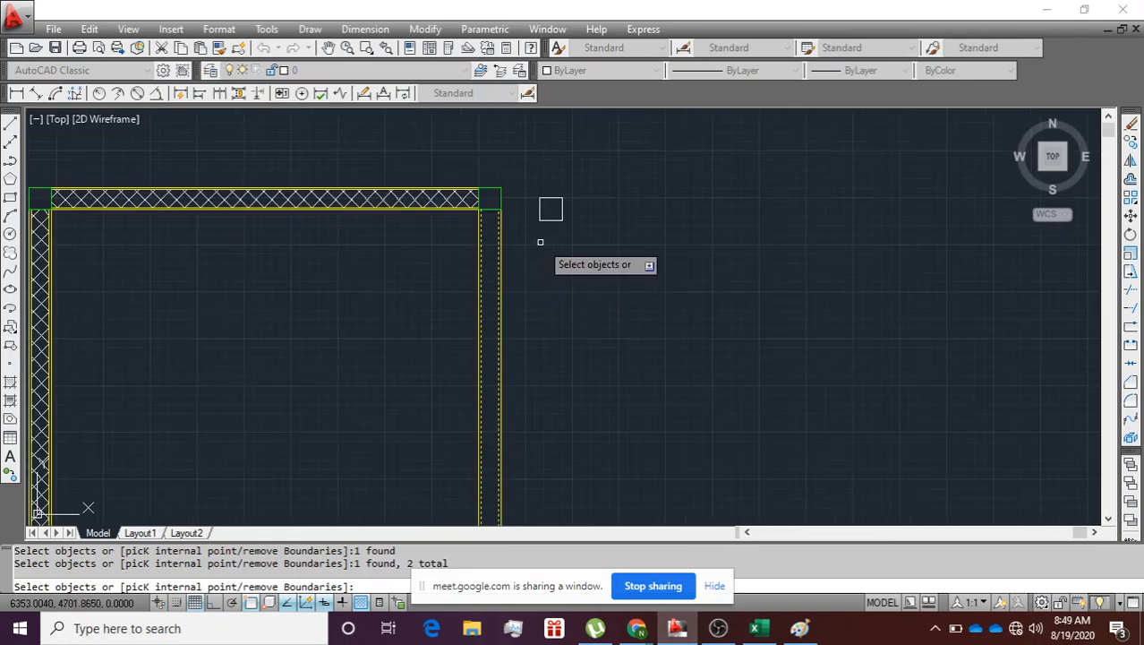
key("Return")
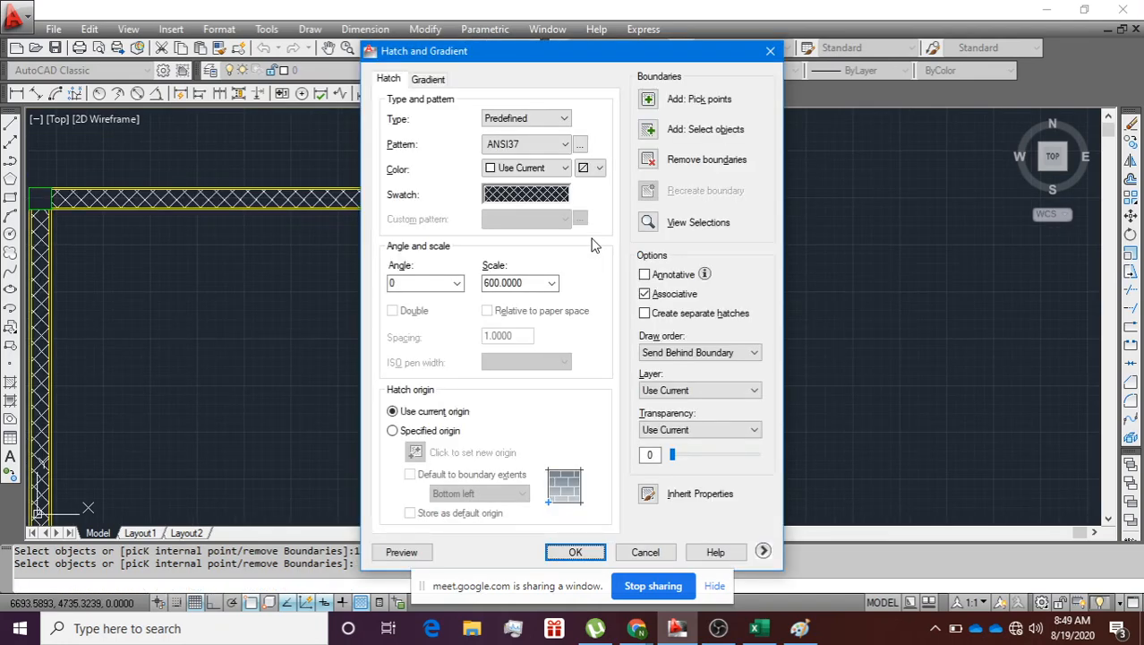
left_click(582, 553)
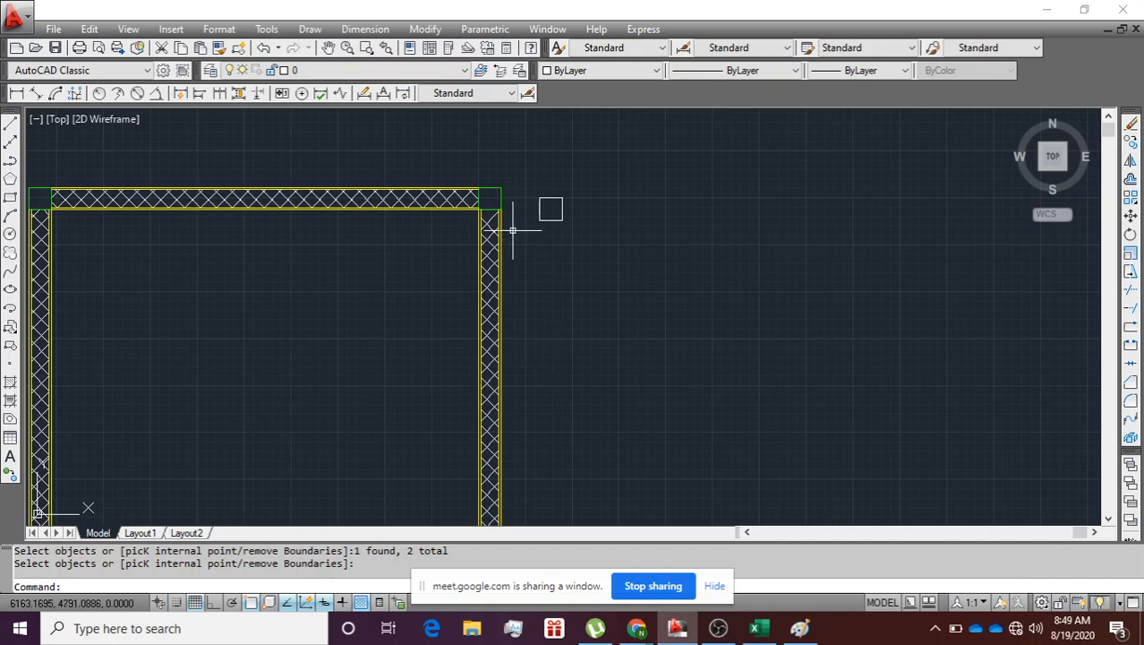
scroll(496, 206, "up", 2)
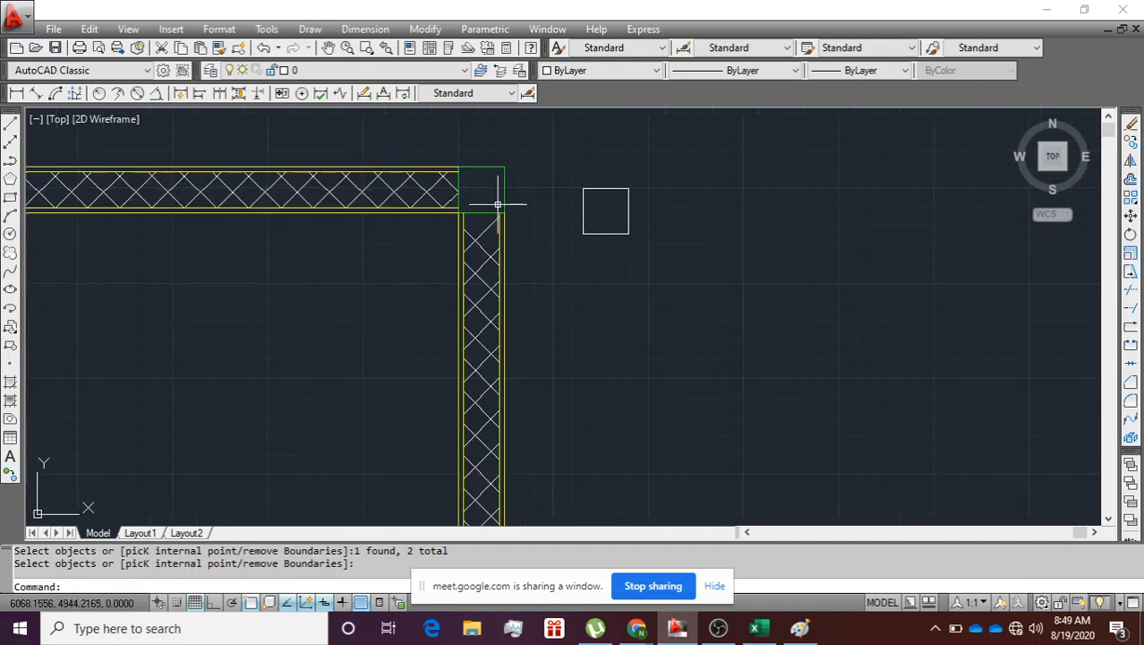
type("H")
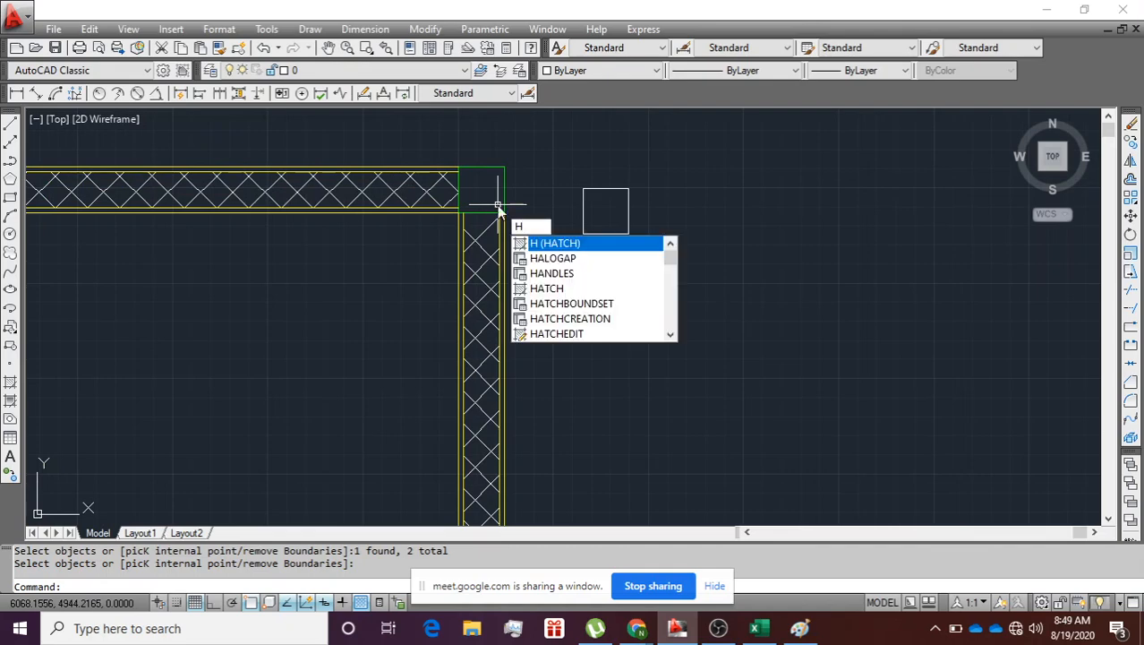
key("Return")
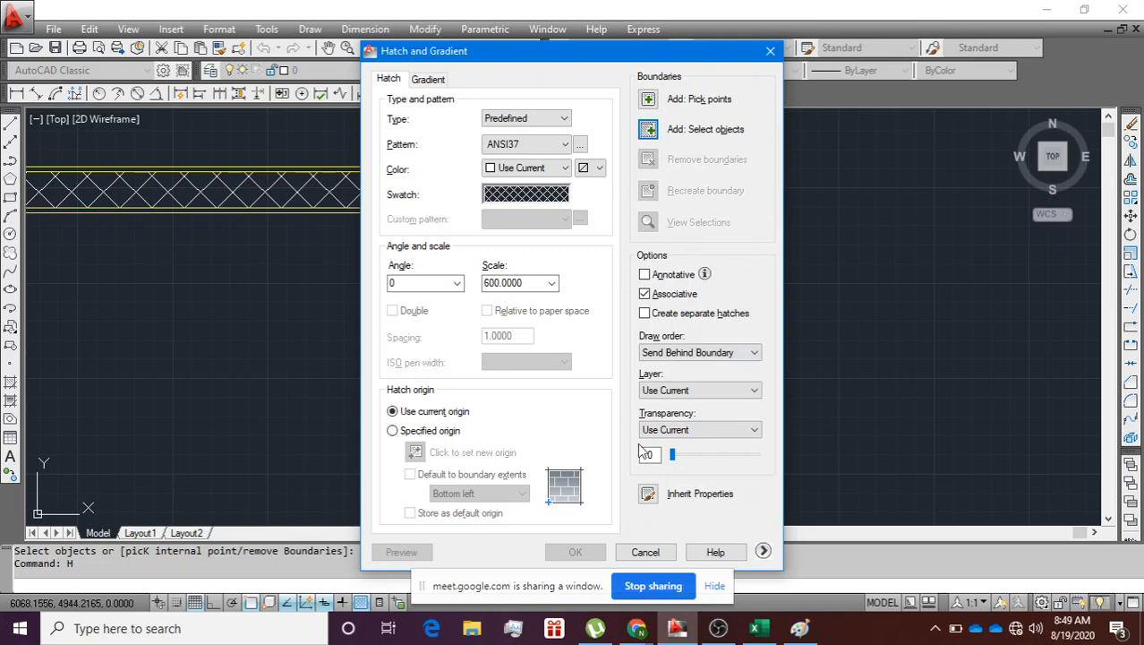
left_click(652, 552)
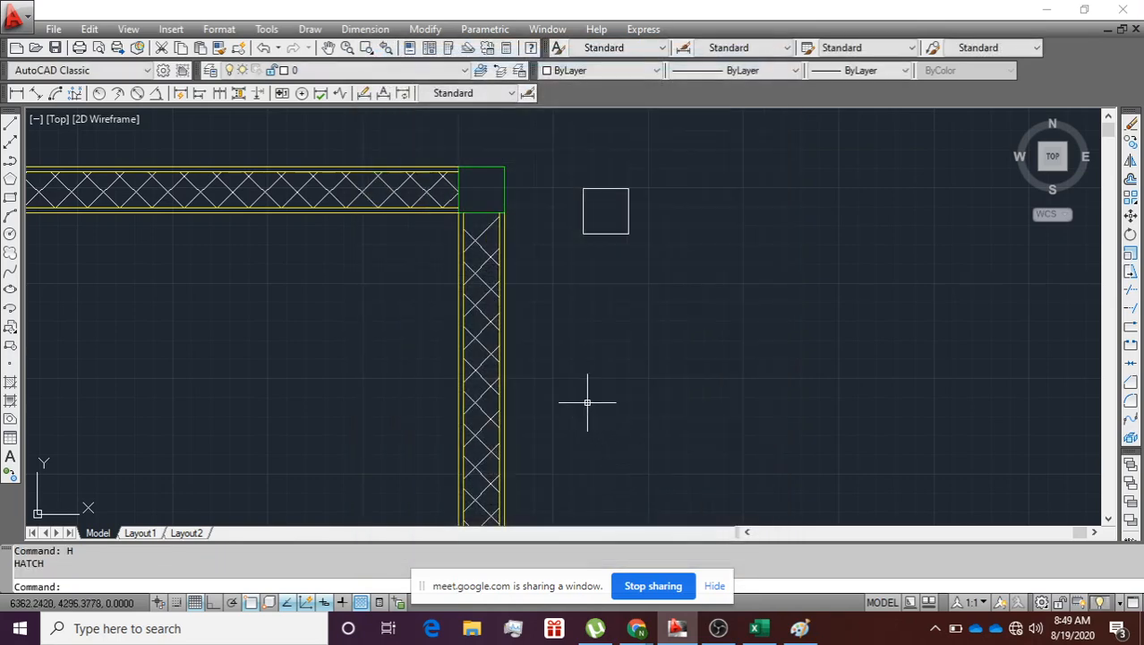
Step: Start a new hatch and choose the AR-CONC pattern from the other predefined patterns
middle_click_drag(408, 324, 593, 255)
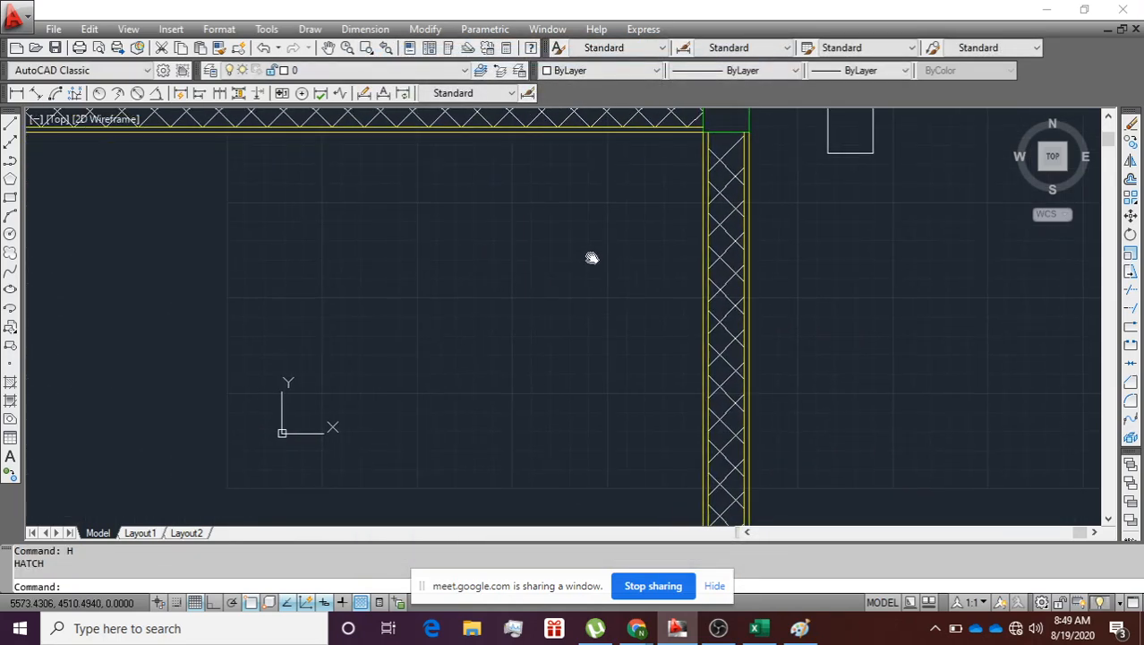
scroll(592, 251, "down", 2)
middle_click_drag(524, 327, 557, 243)
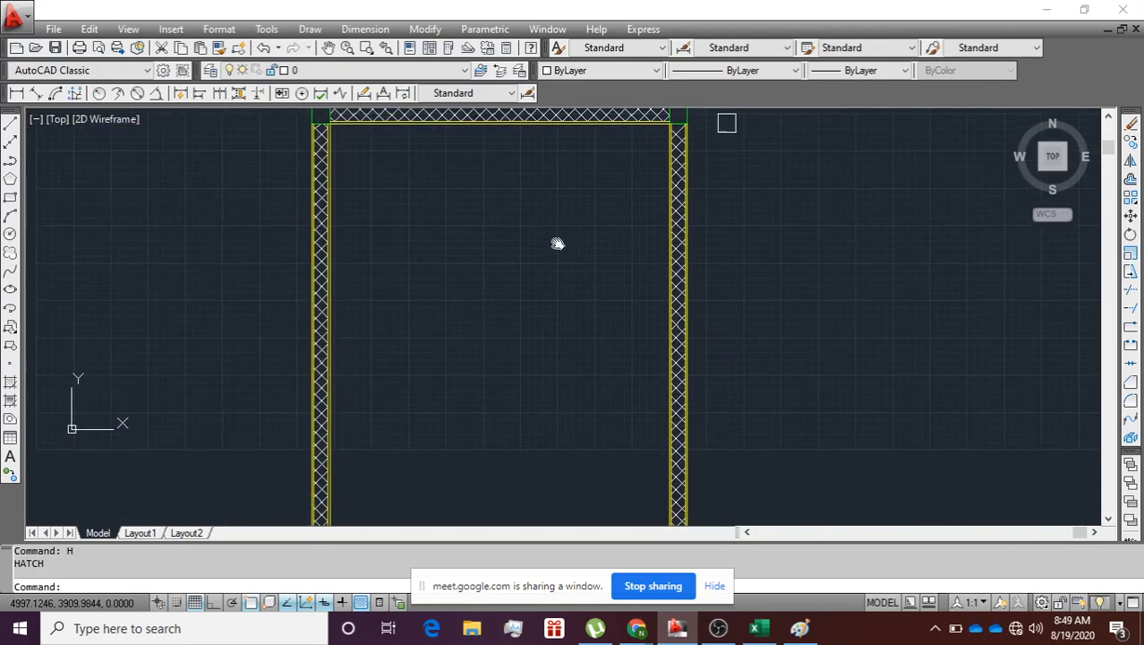
scroll(557, 243, "down", 2)
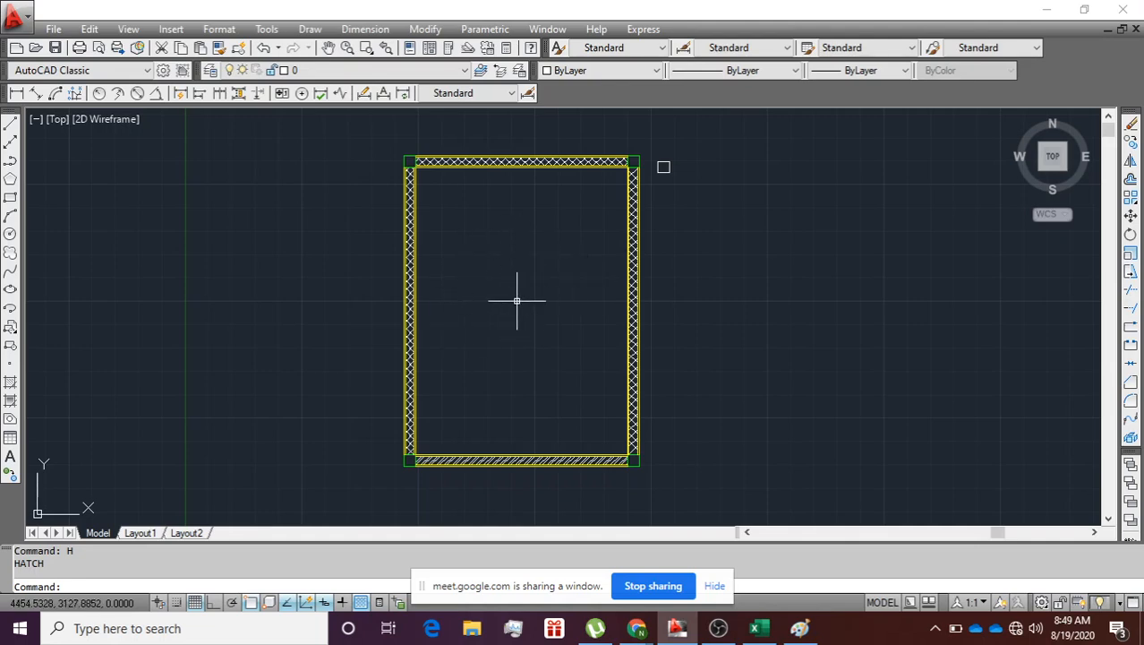
type("H")
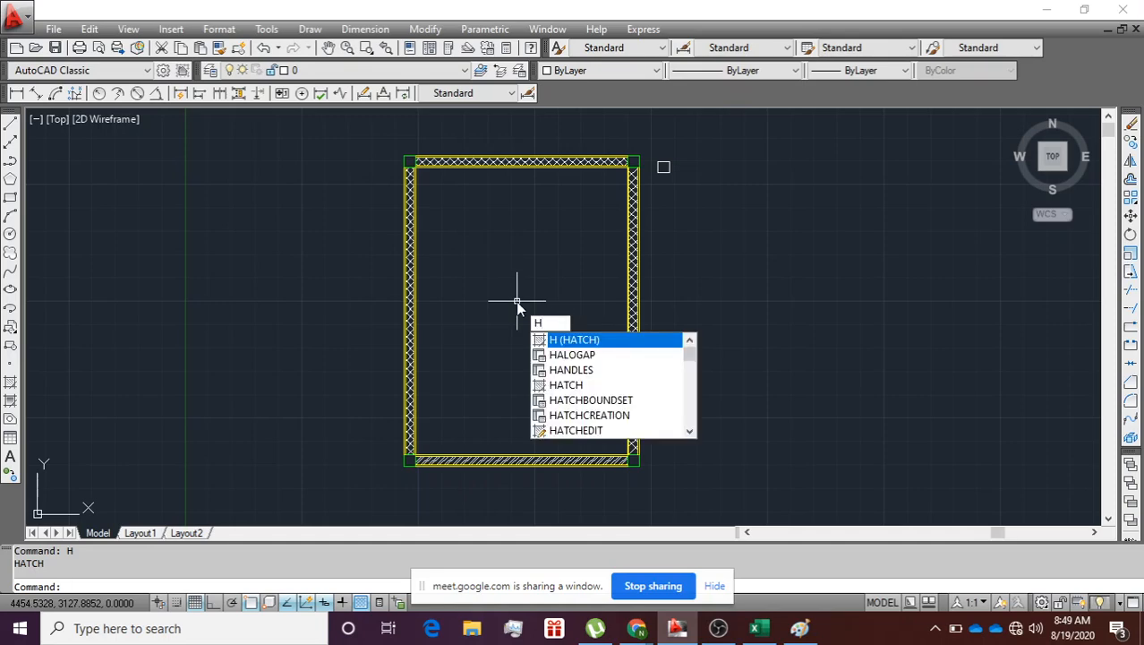
key("Return")
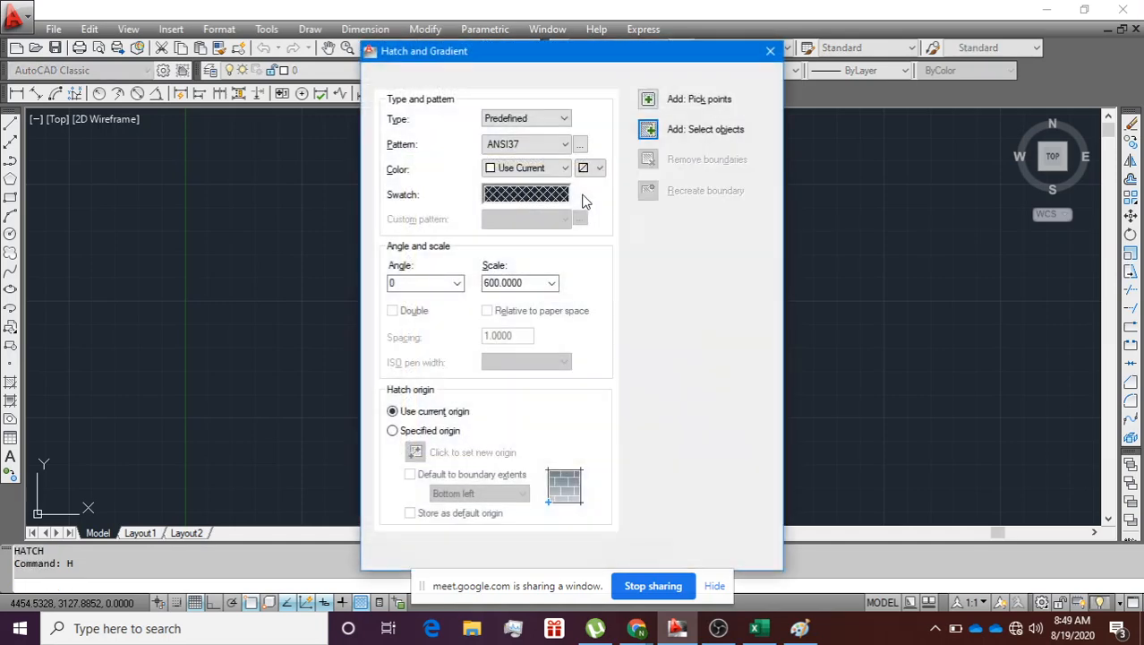
left_click(580, 144)
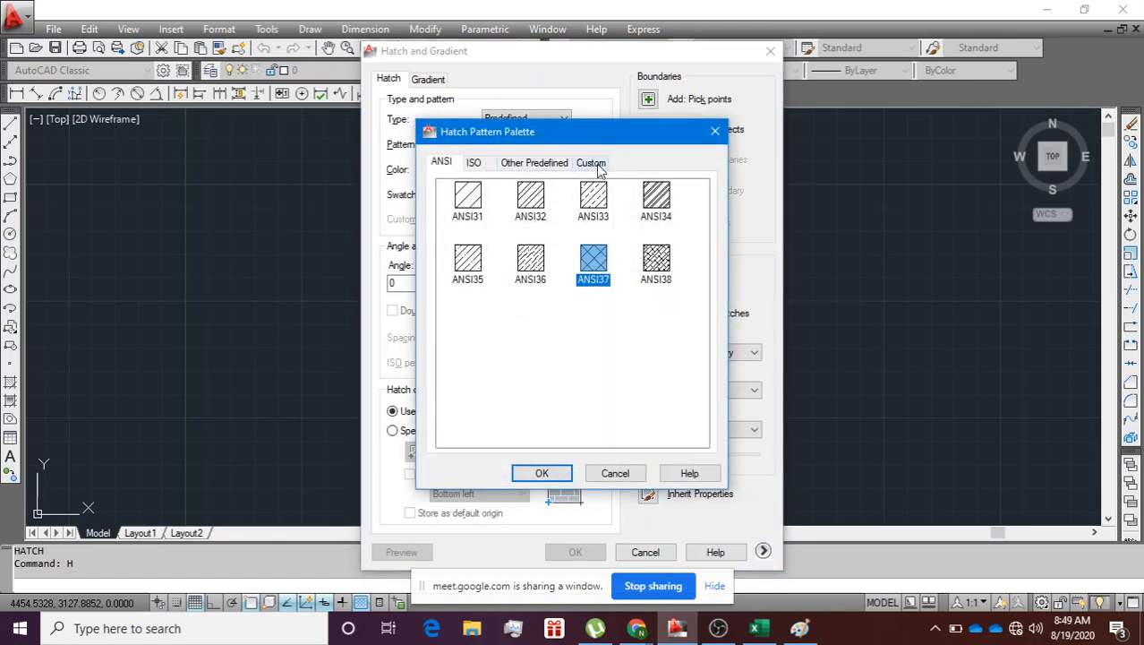
left_click(596, 166)
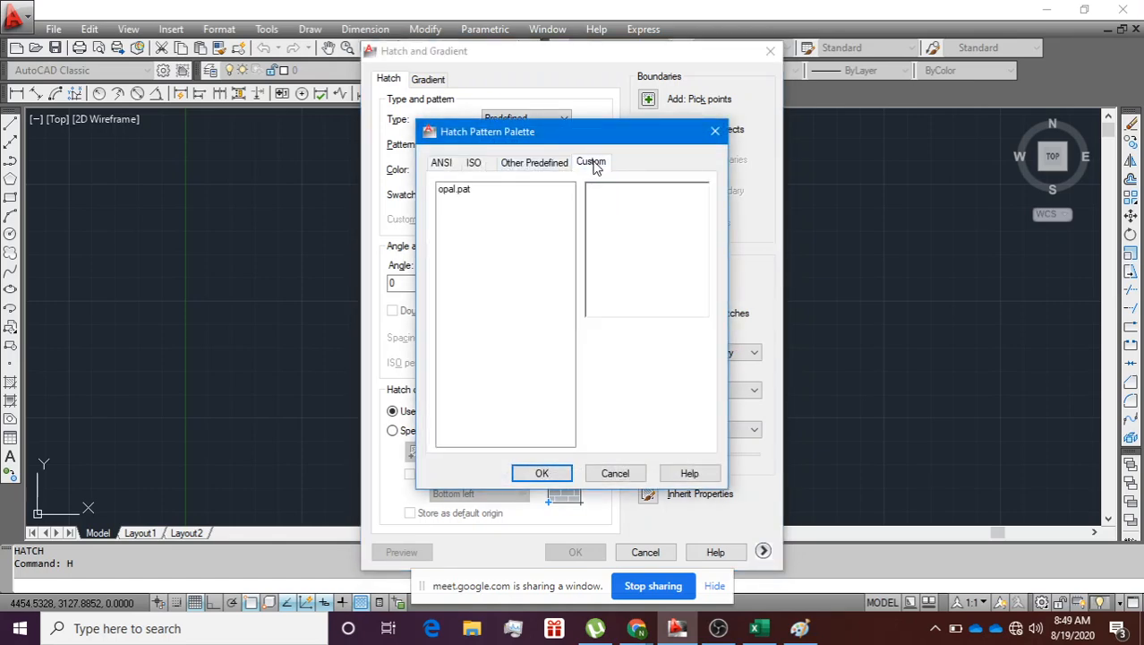
left_click(561, 164)
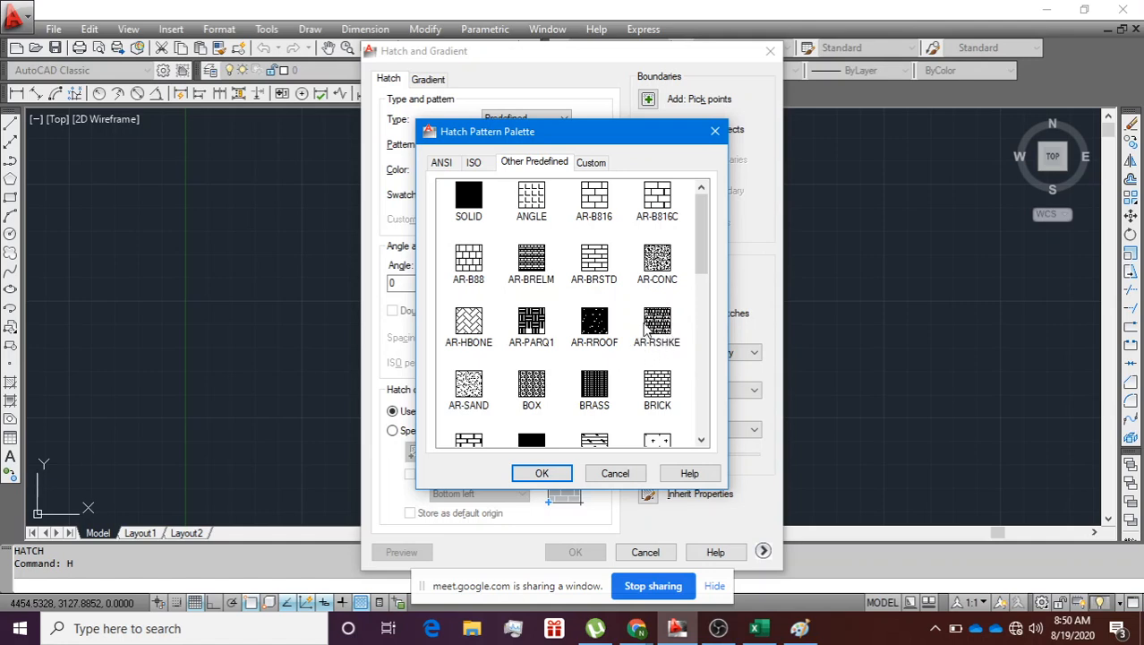
scroll(626, 375, "down", 3)
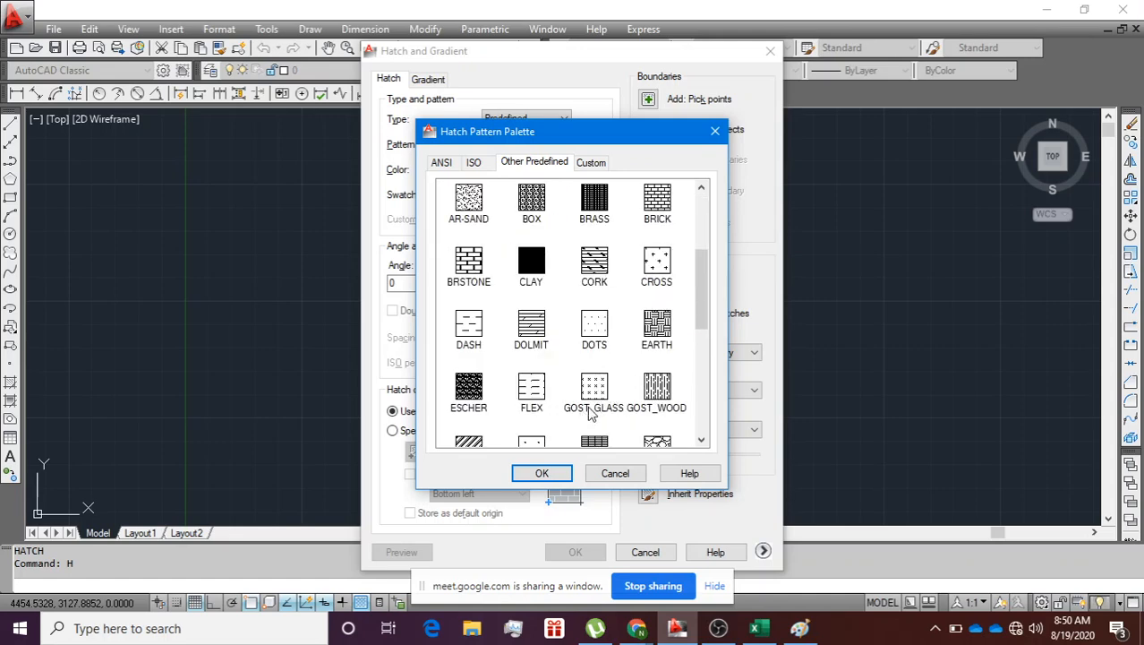
scroll(600, 372, "down", 2)
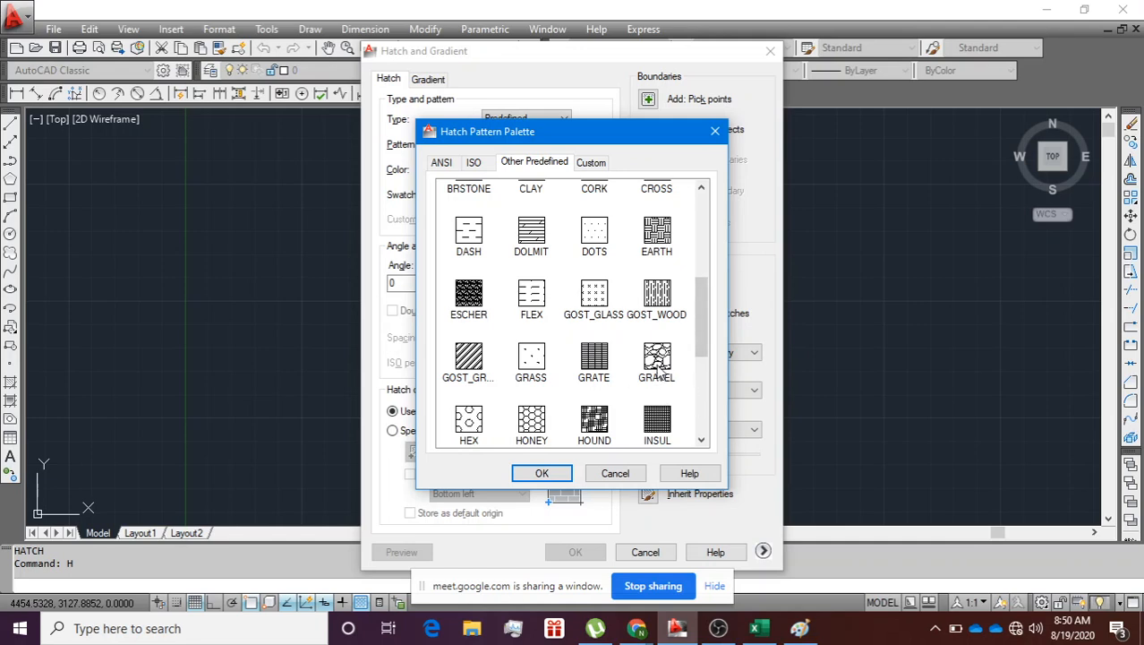
scroll(644, 288, "up", 5)
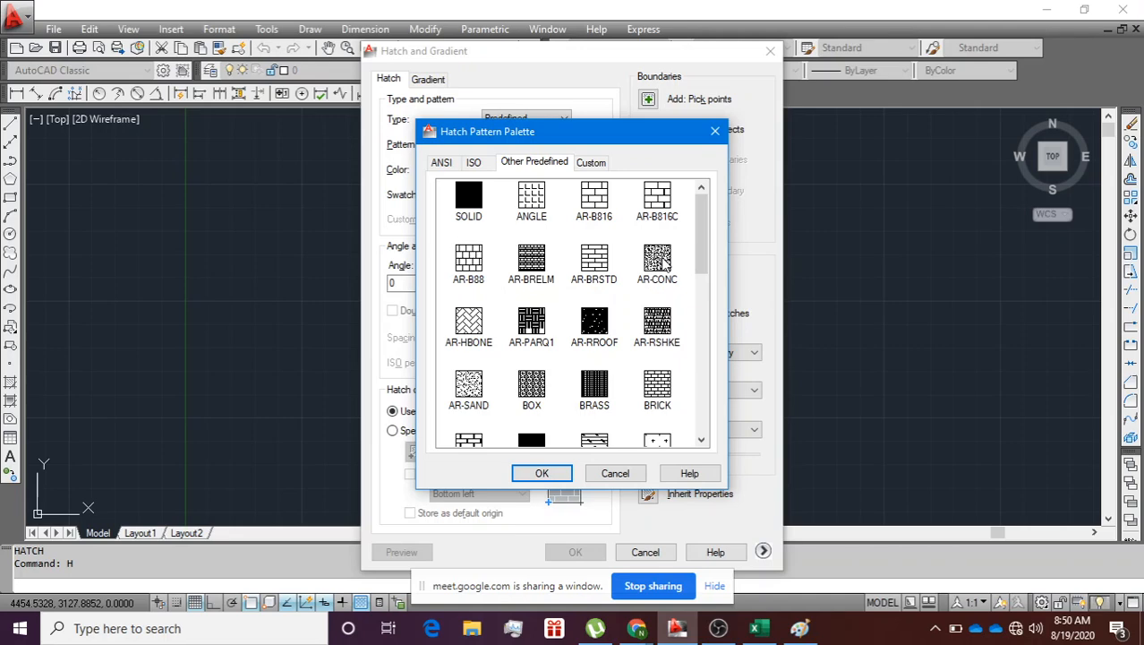
left_click(663, 262)
left_click(548, 471)
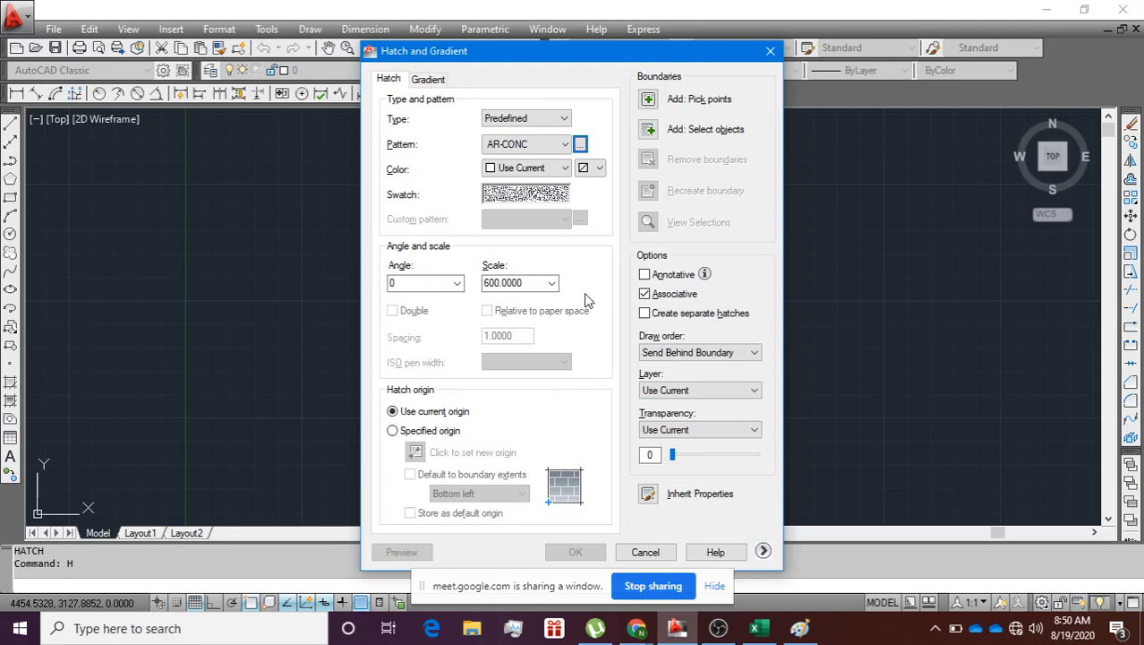
Step: Pick the room interior enclosed by the four walls as the AR-CONC hatch boundary and finish picking
left_click(539, 284)
left_click(648, 99)
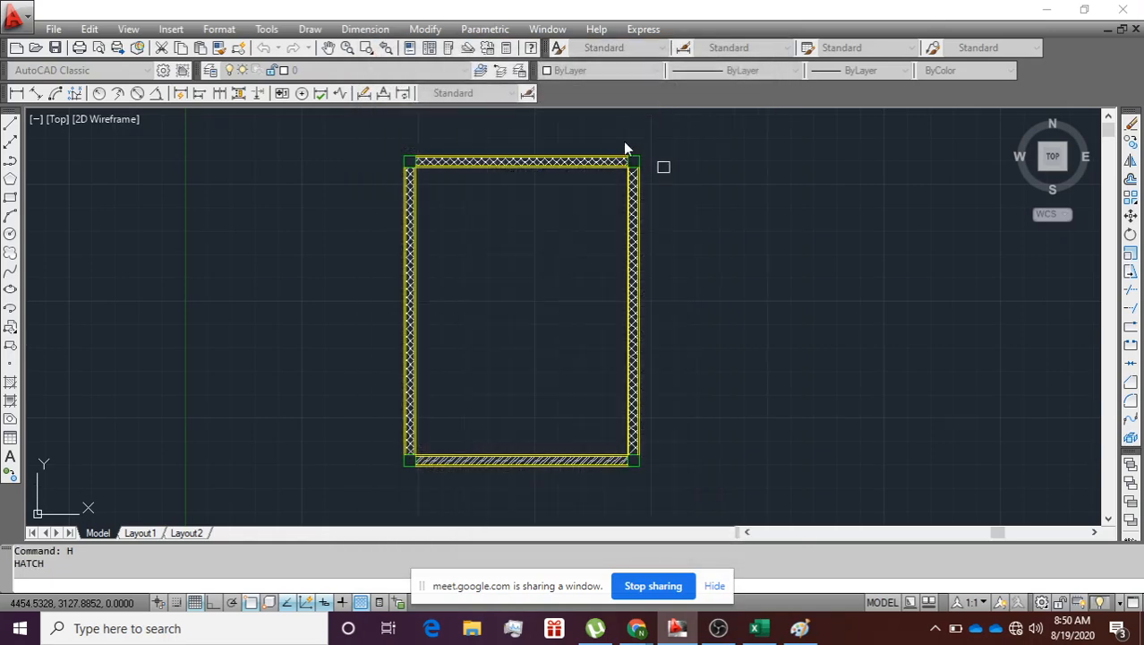
left_click(525, 280)
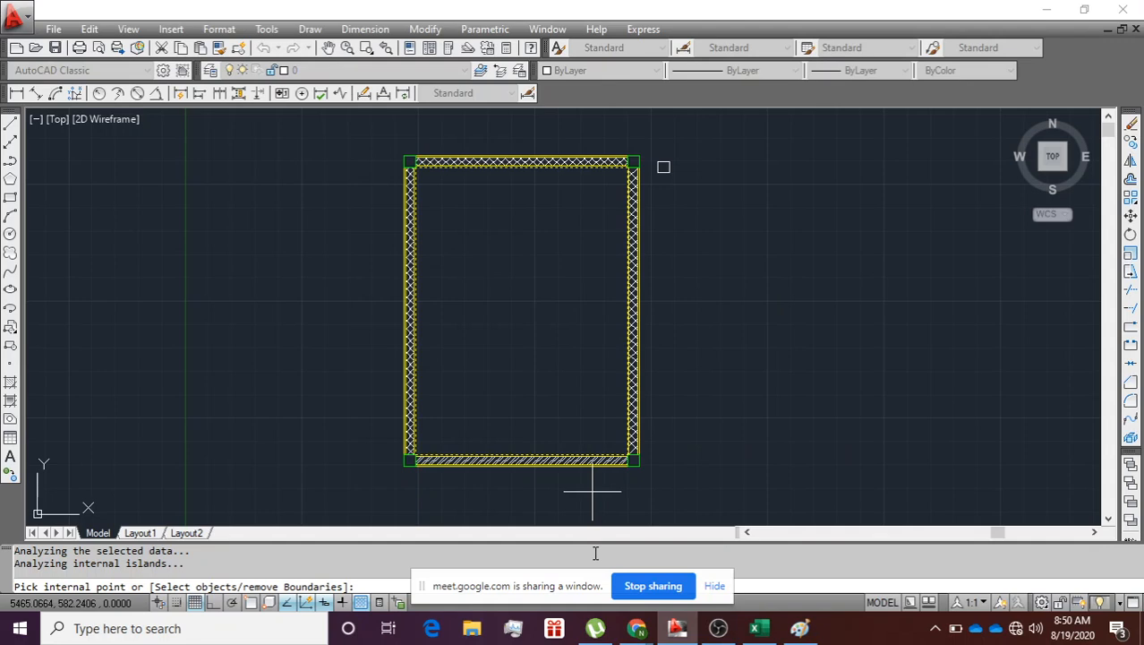
key("Return")
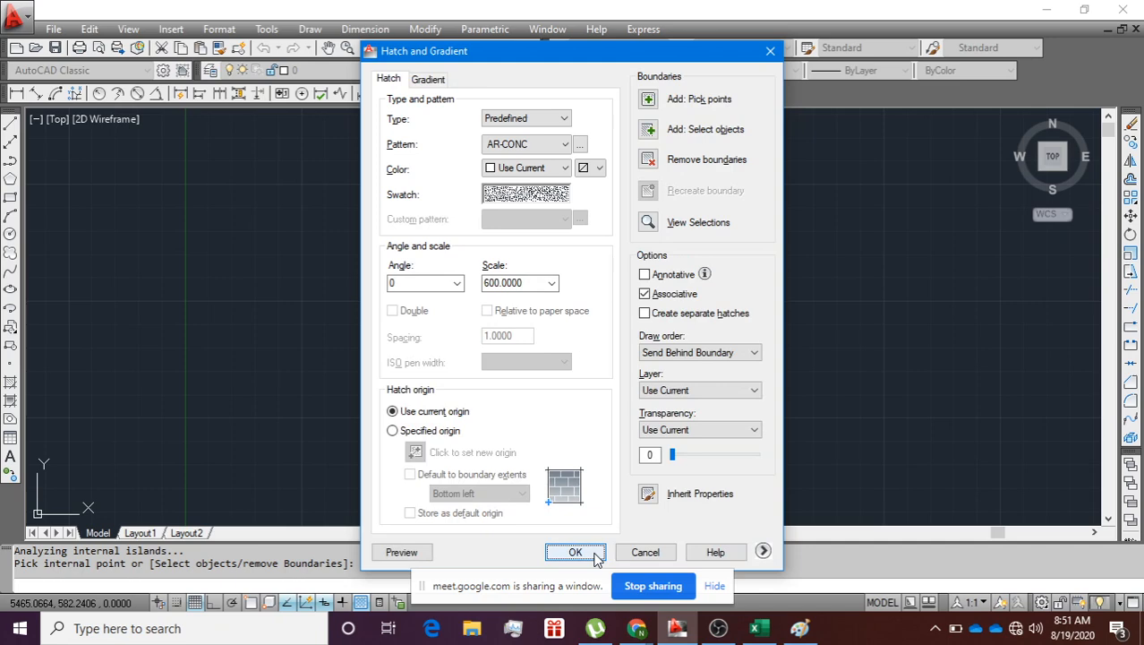
Step: Preview the AR-CONC hatch in the room interior, try a smaller pattern scale, and preview the result again
left_click(405, 551)
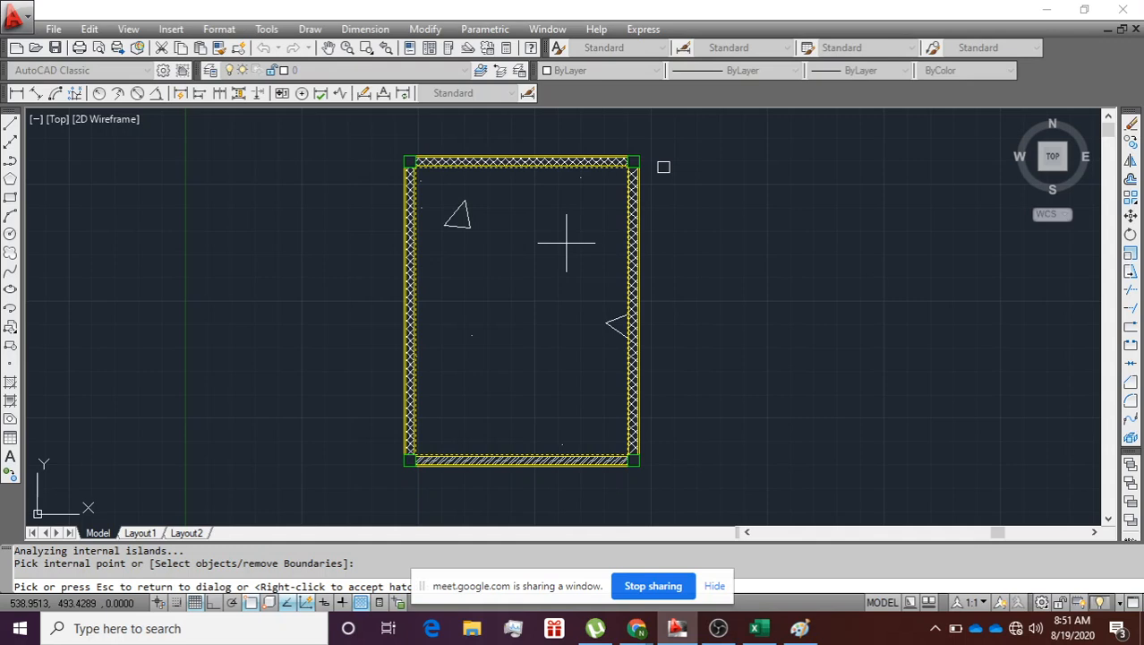
key("Escape")
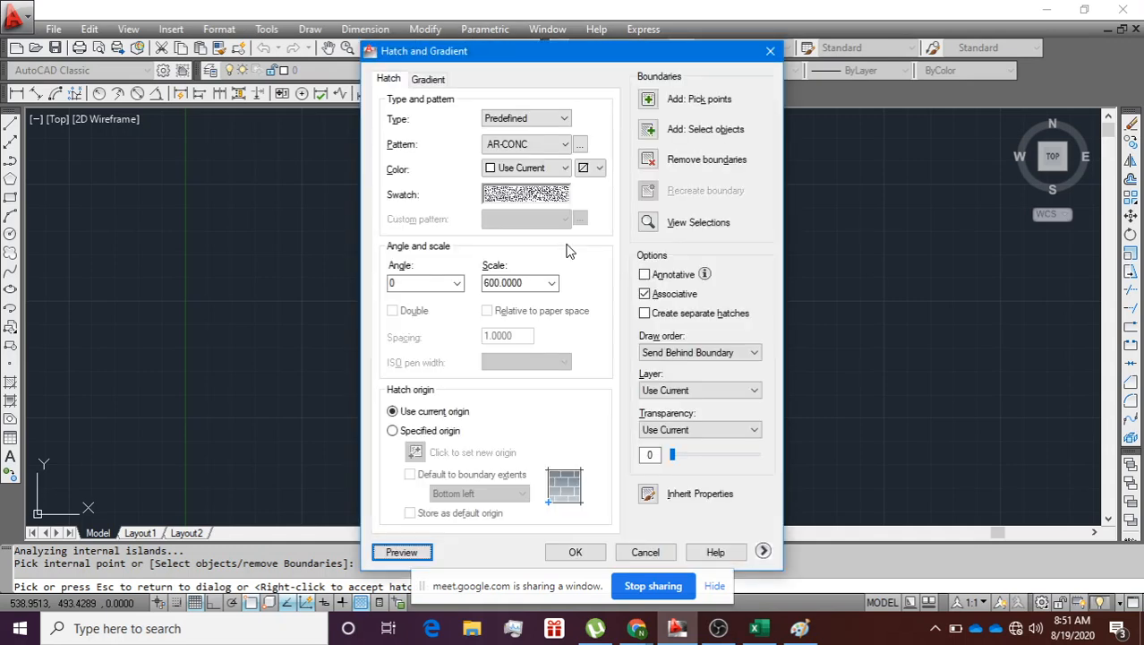
double_click(523, 284)
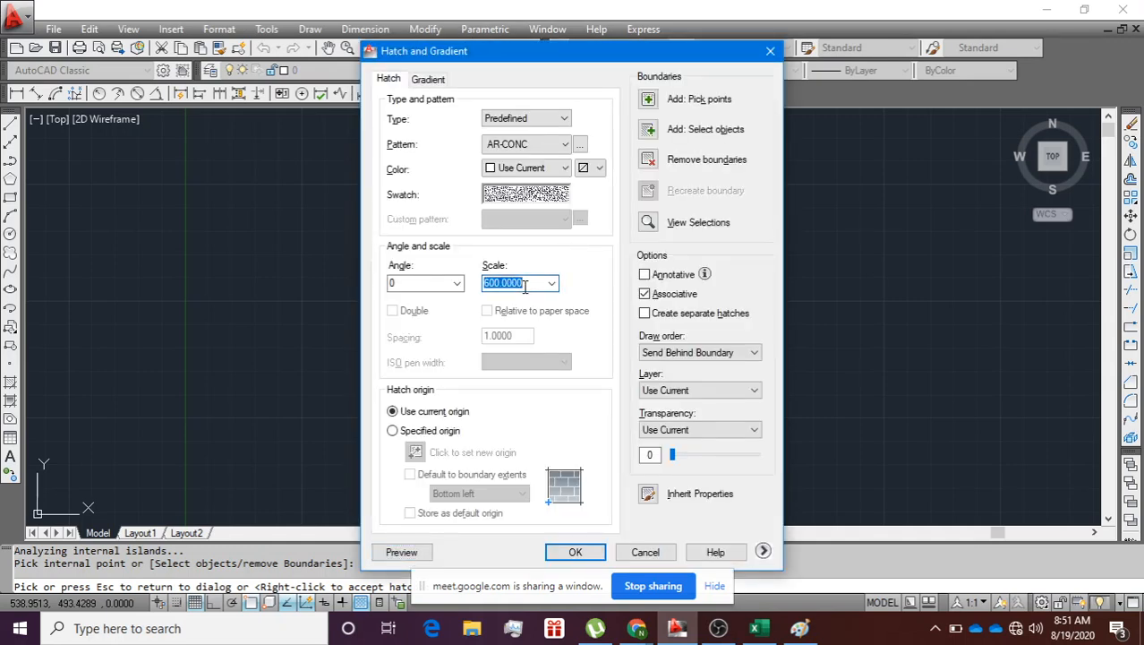
type("1")
left_click(422, 555)
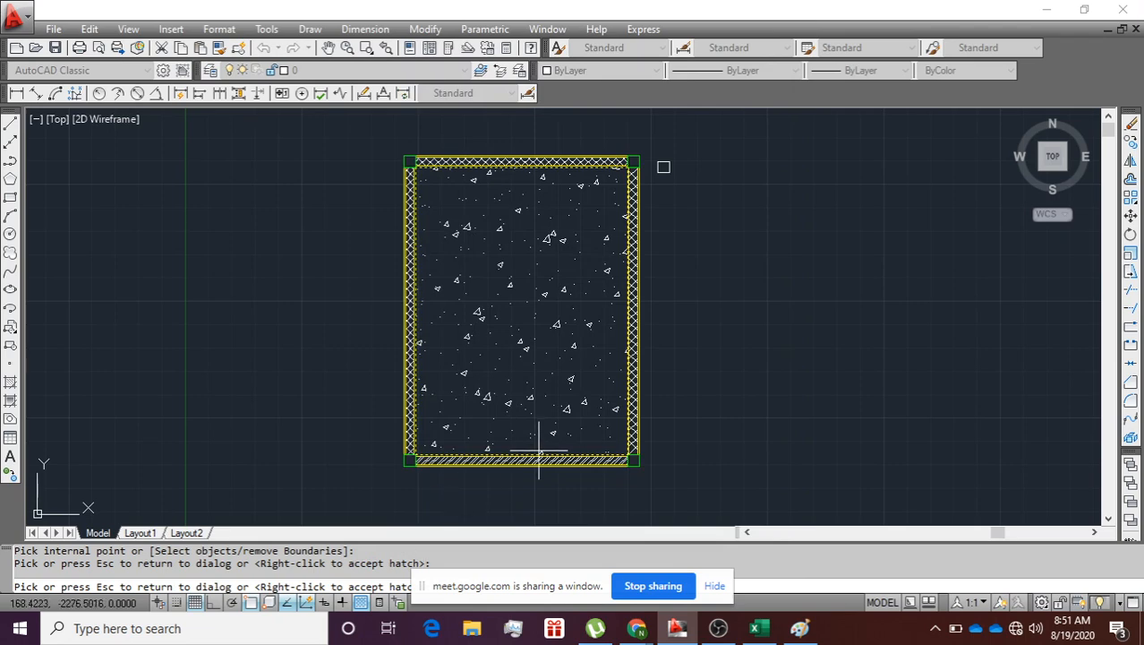
scroll(587, 322, "up", 5)
scroll(586, 327, "down", 4)
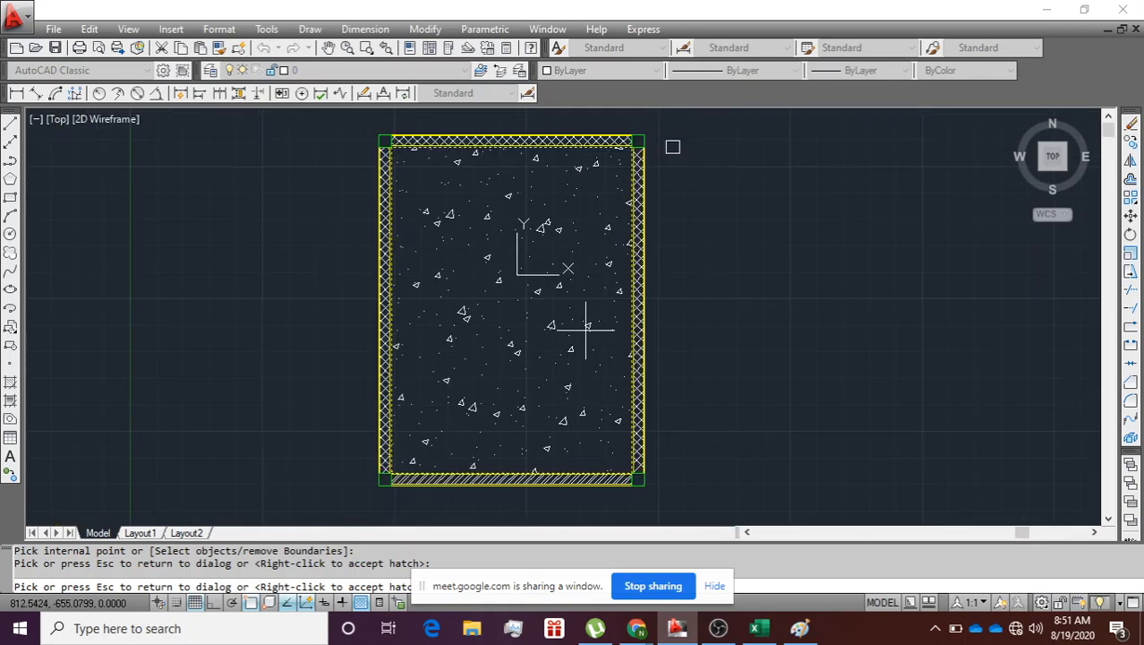
Step: Set the AR-CONC hatch scale to 80, preview it in the room interior, and accept the hatch
left_click(587, 327)
double_click(533, 283)
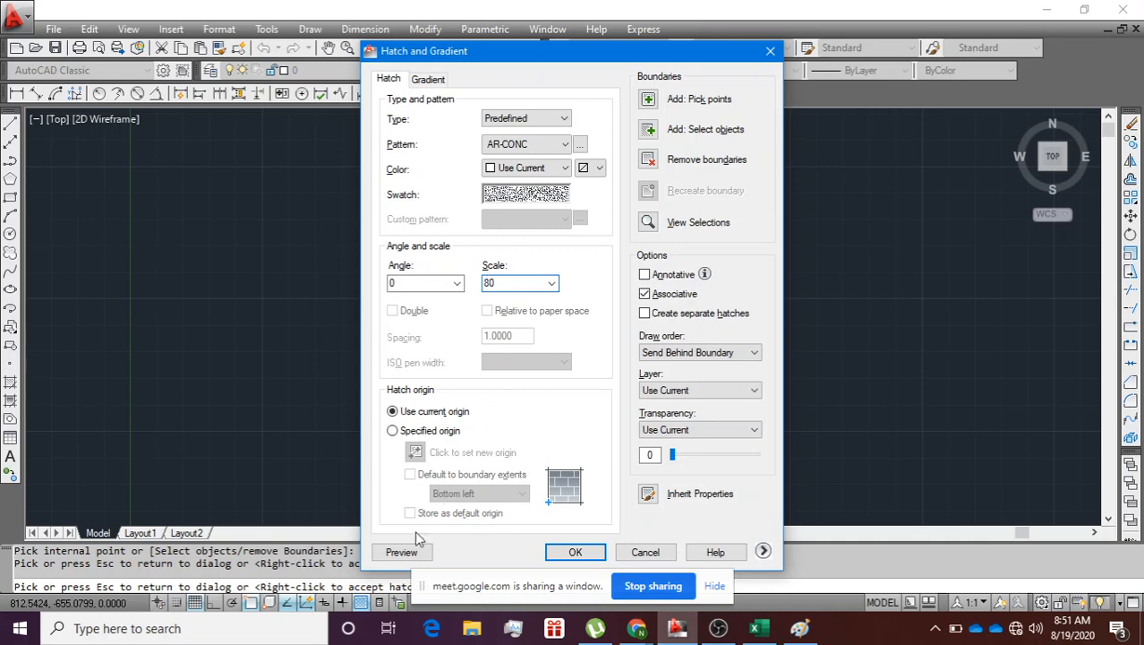
left_click(399, 552)
scroll(525, 361, "down", 3)
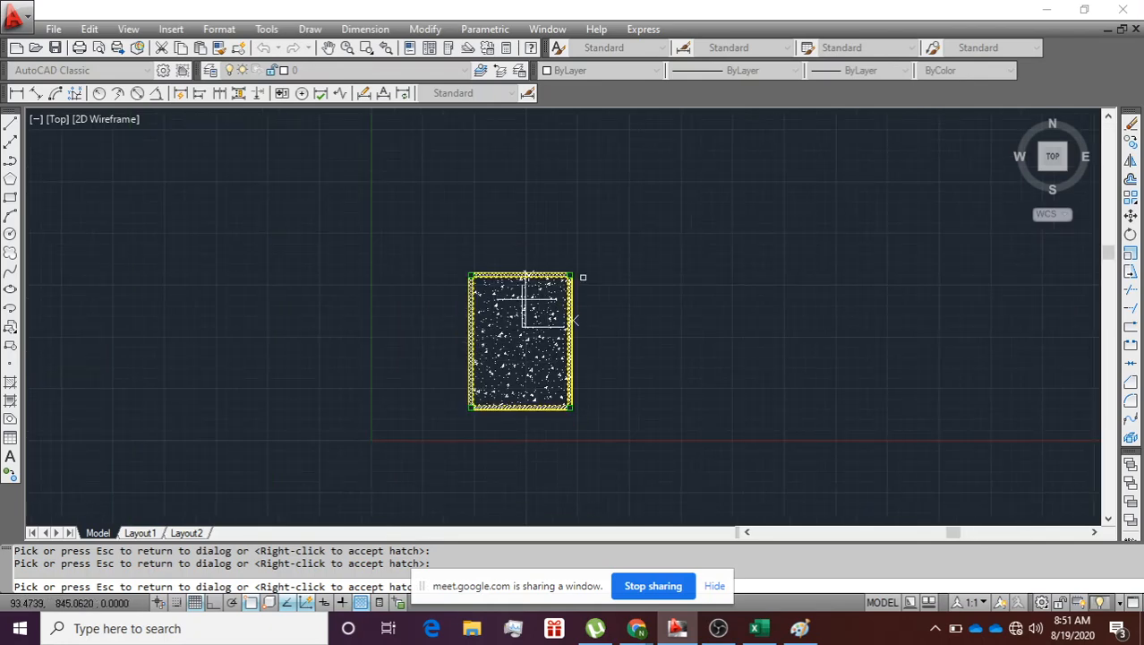
scroll(521, 304, "up", 3)
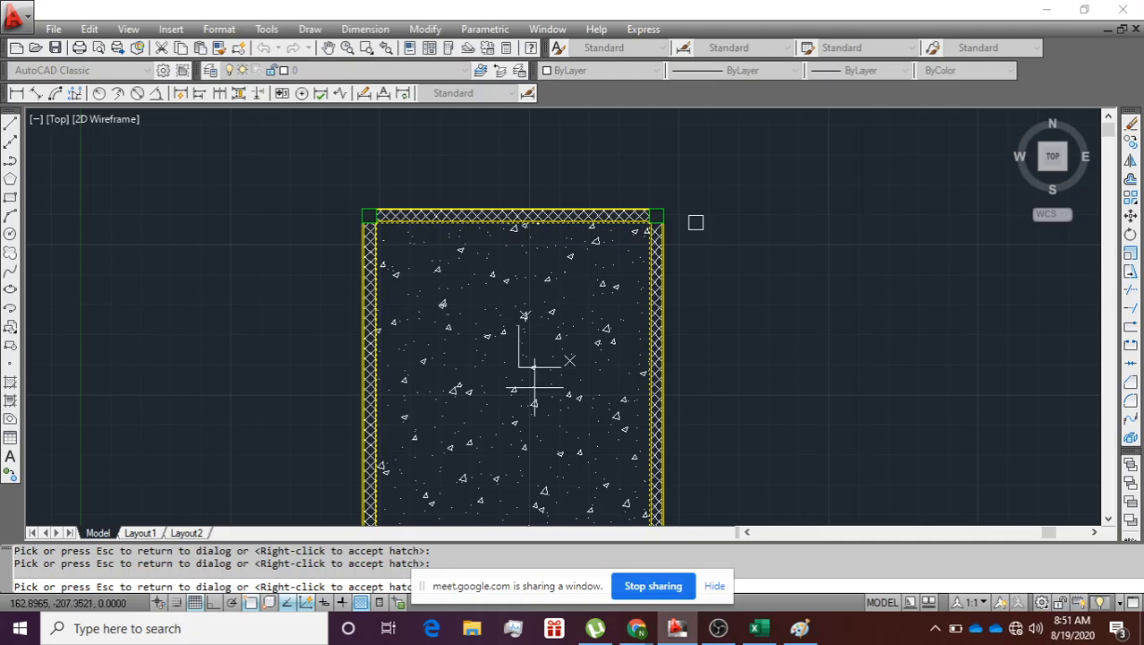
scroll(486, 408, "down", 2)
middle_click_drag(484, 409, 495, 306)
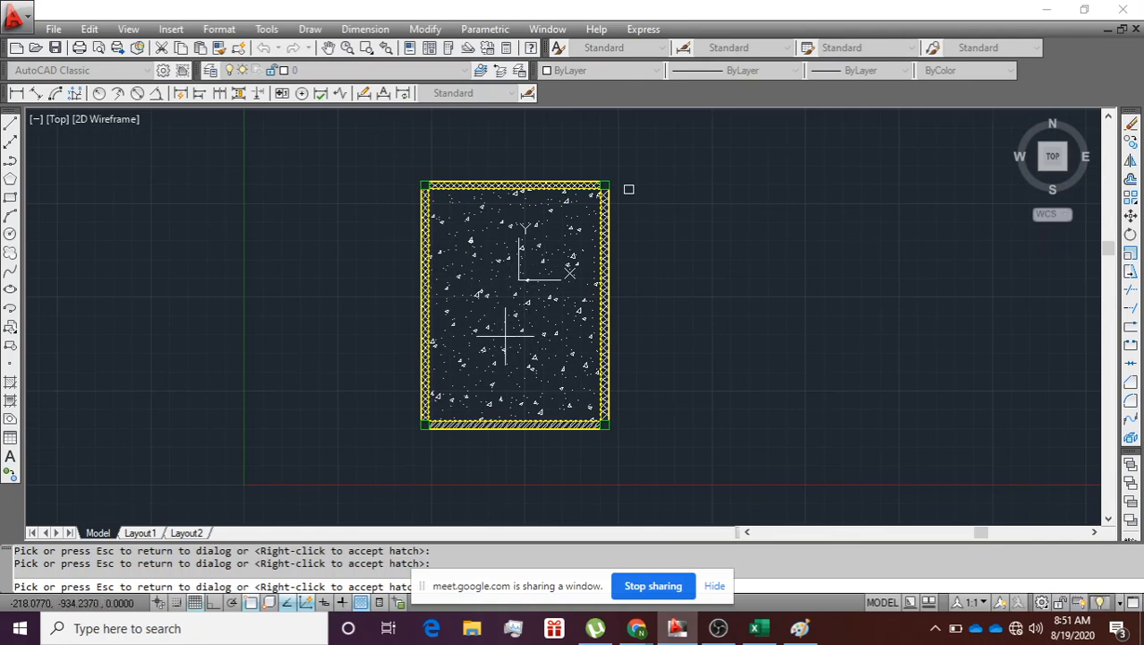
right_click(482, 257)
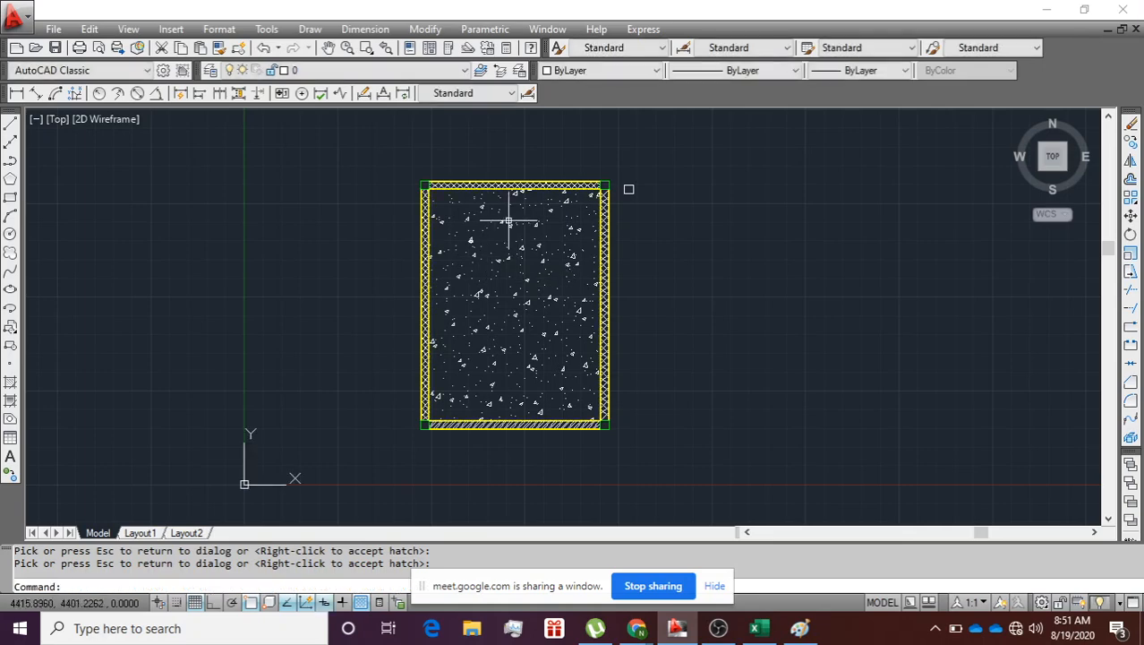
Step: Create a new layer named arsiran for the hatches
scroll(508, 221, "up", 3)
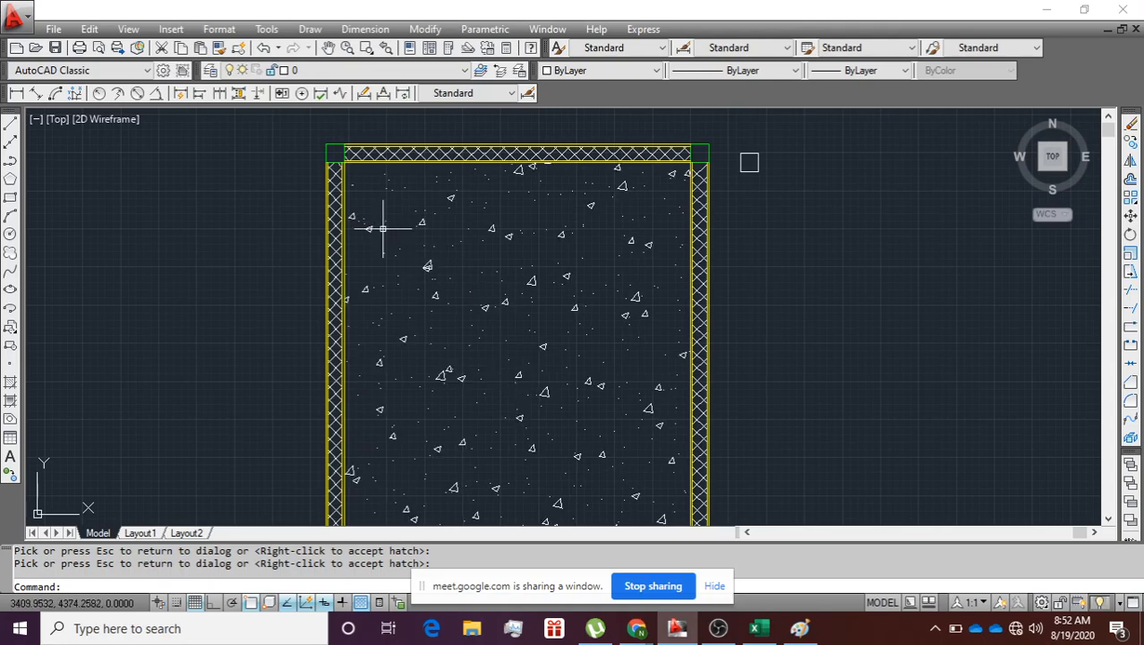
left_click(210, 71)
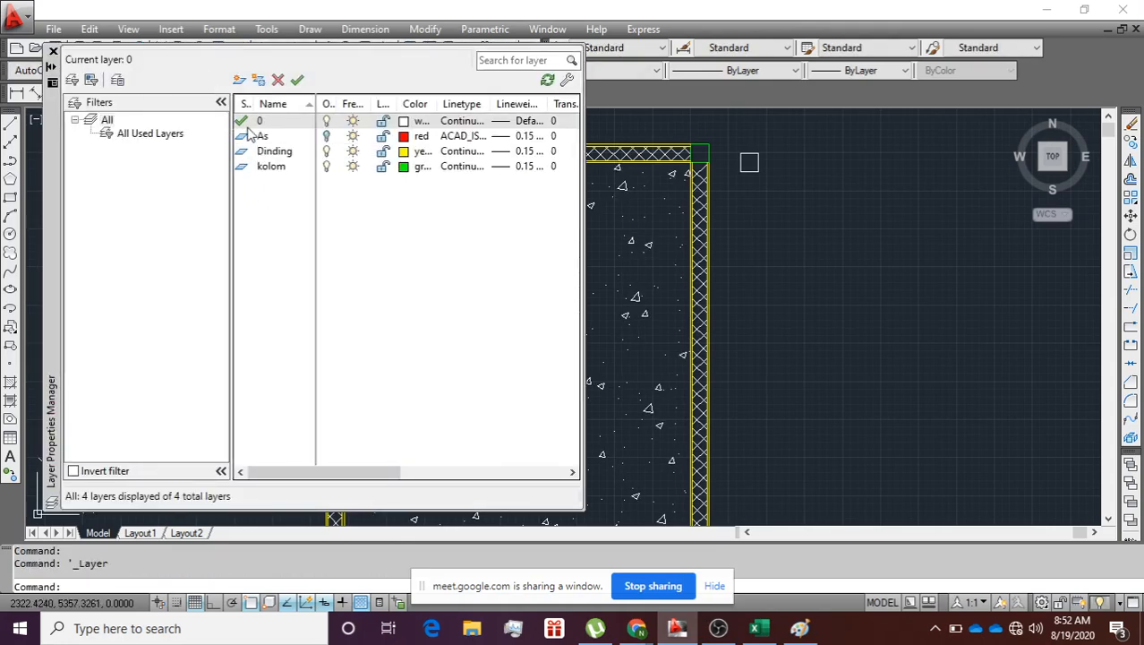
left_click(239, 81)
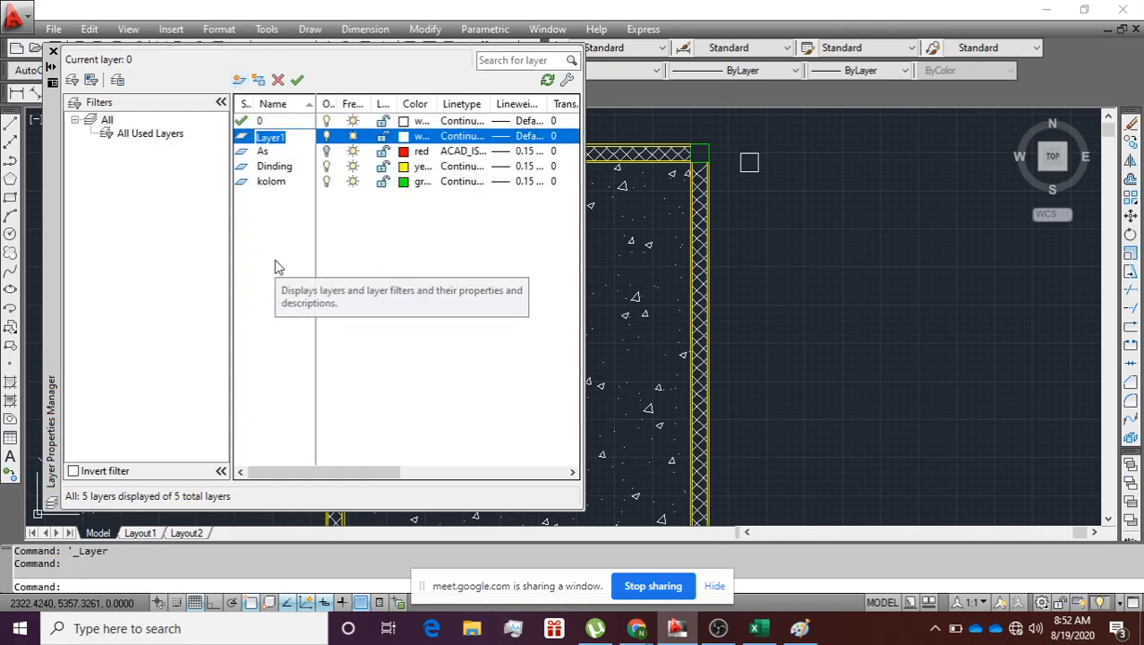
type("arsiran")
left_click(405, 139)
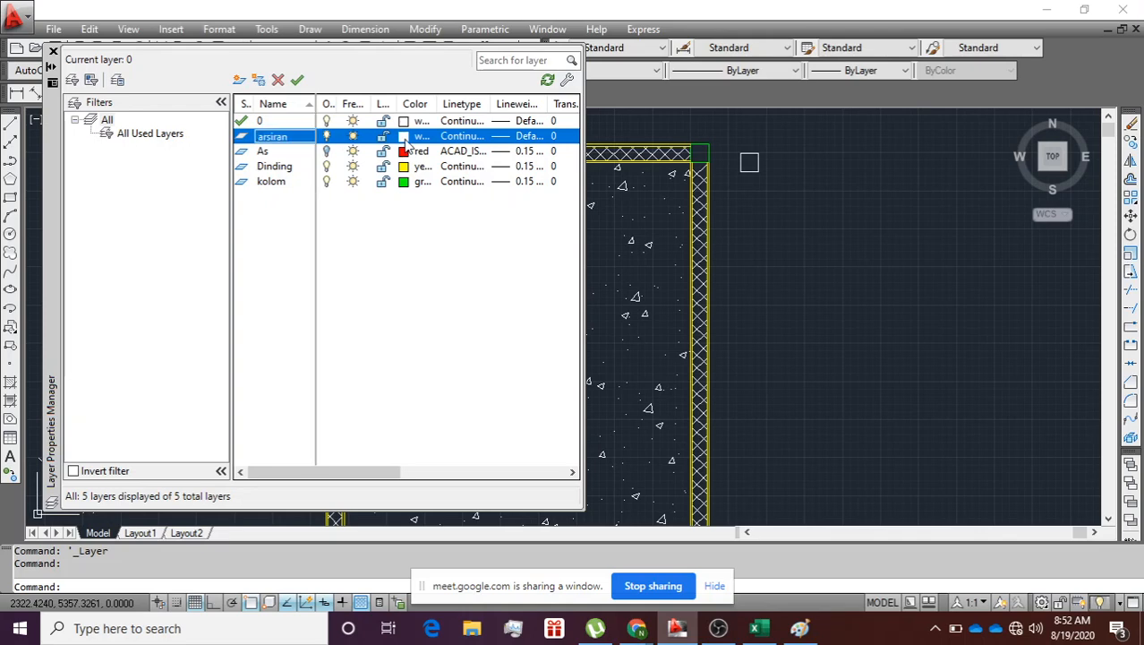
Step: Try to change the arsiran layer's colour to cyan, and check it in the list of layers
left_click(405, 139)
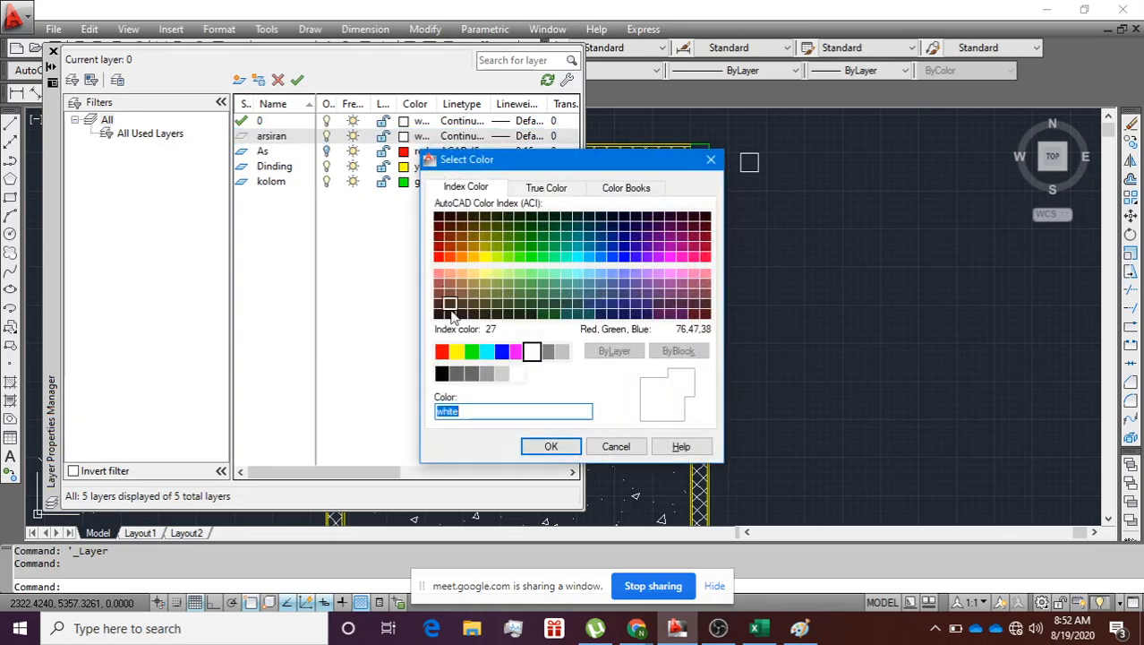
left_click(485, 351)
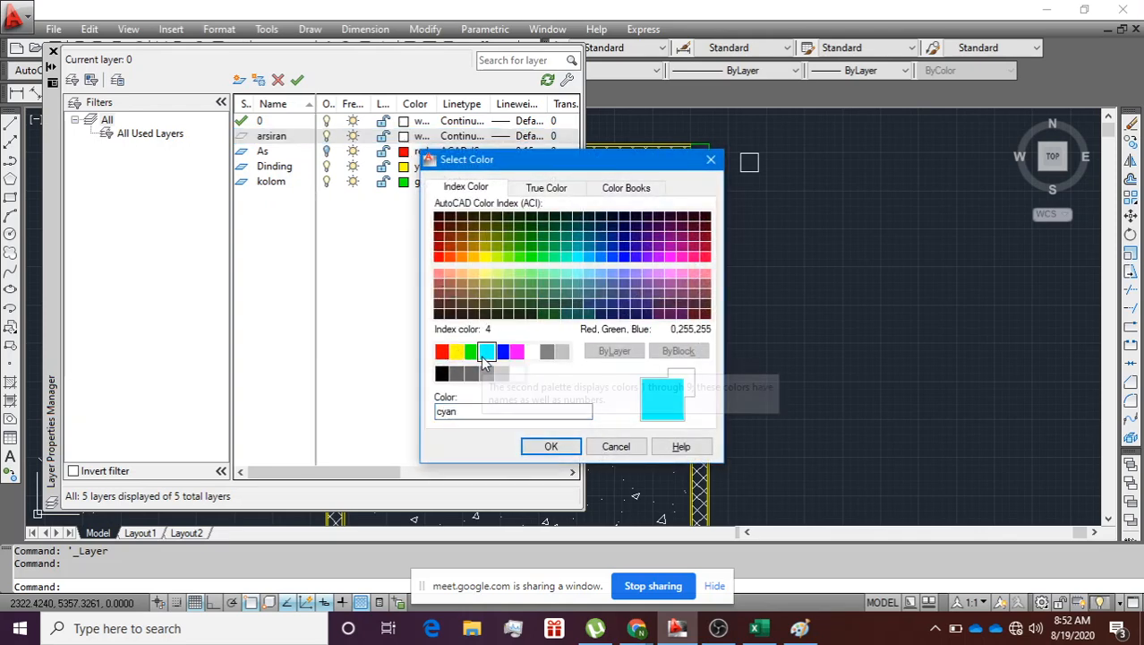
left_click(549, 447)
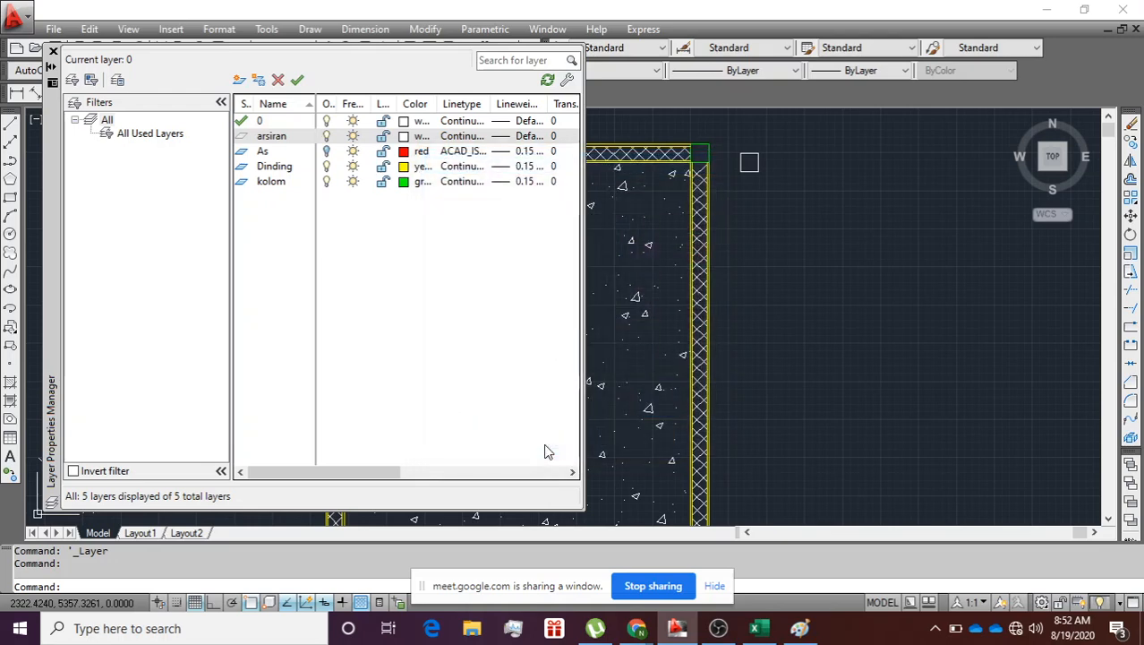
left_click(53, 52)
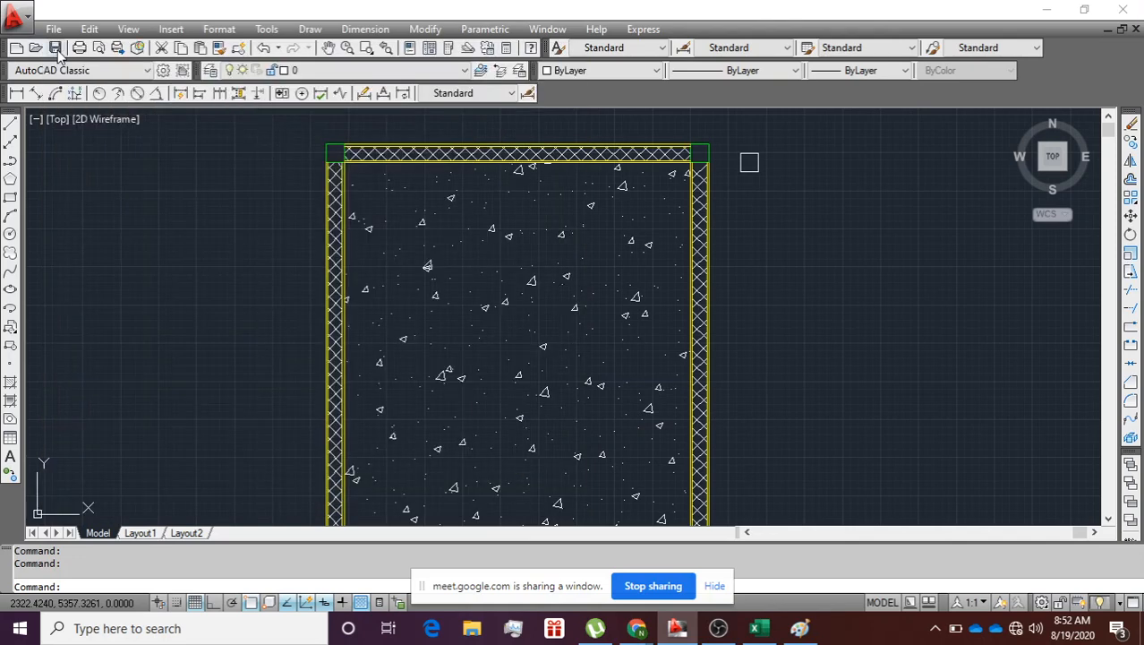
left_click(340, 69)
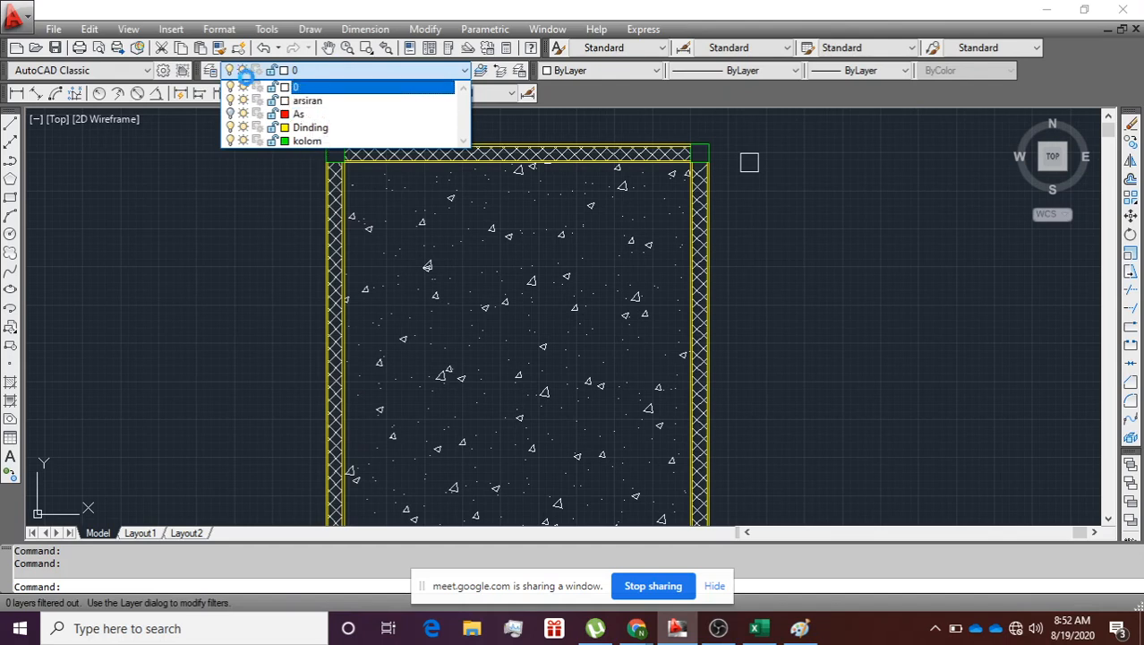
Step: Set the arsiran layer's colour to cyan and close the layer manager
left_click(212, 71)
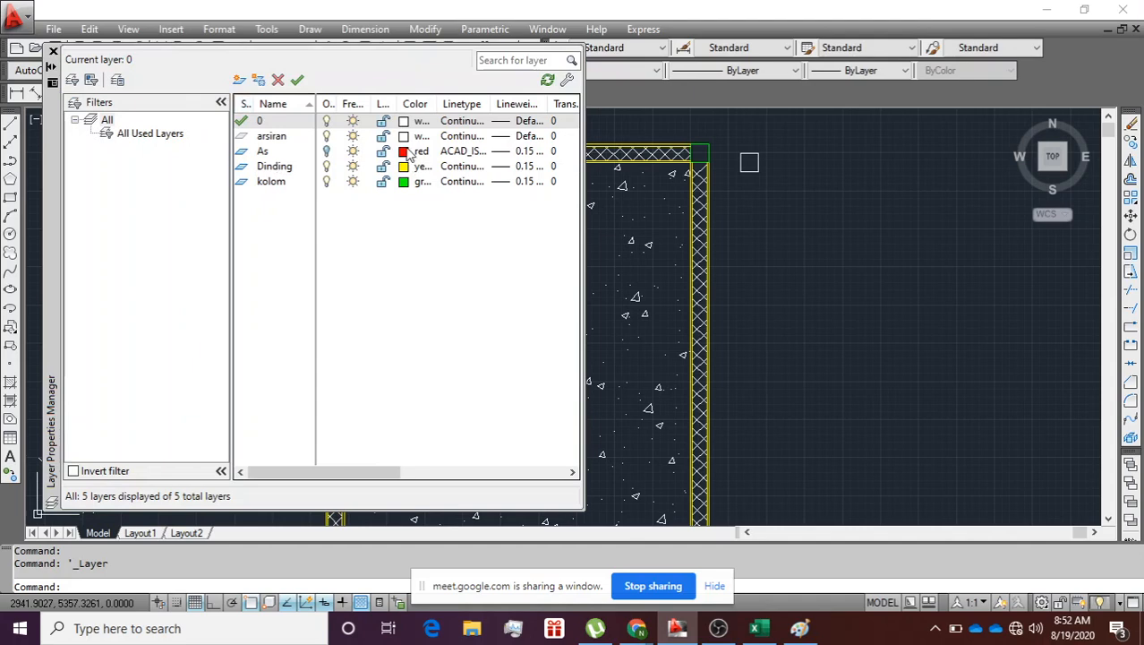
left_click(403, 140)
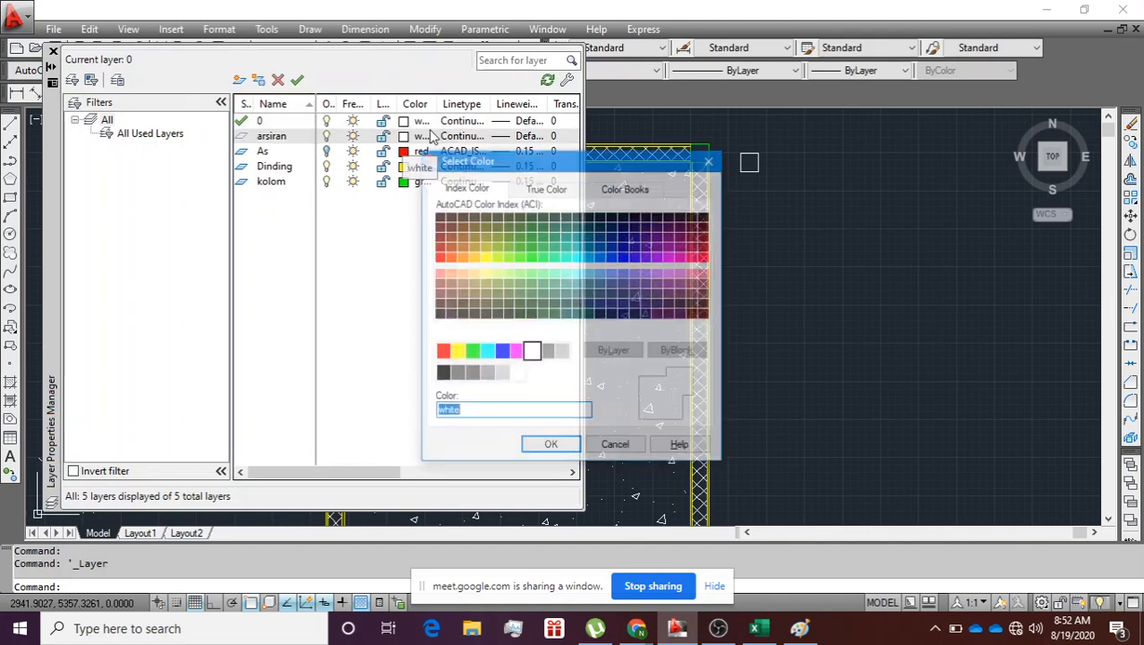
left_click(487, 352)
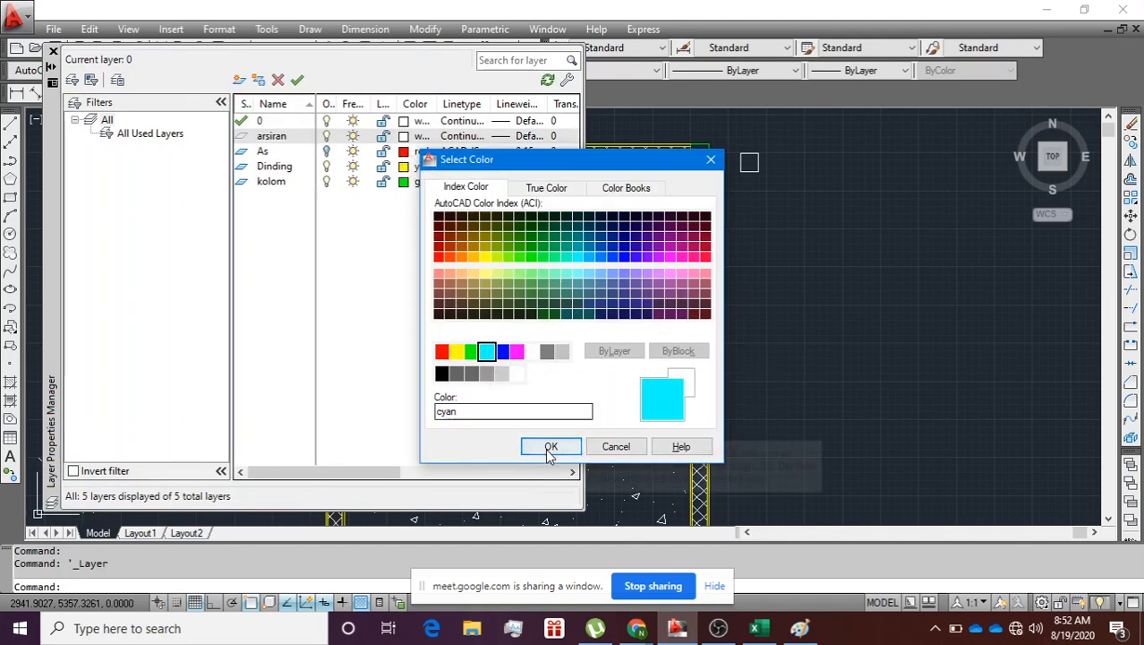
left_click(549, 447)
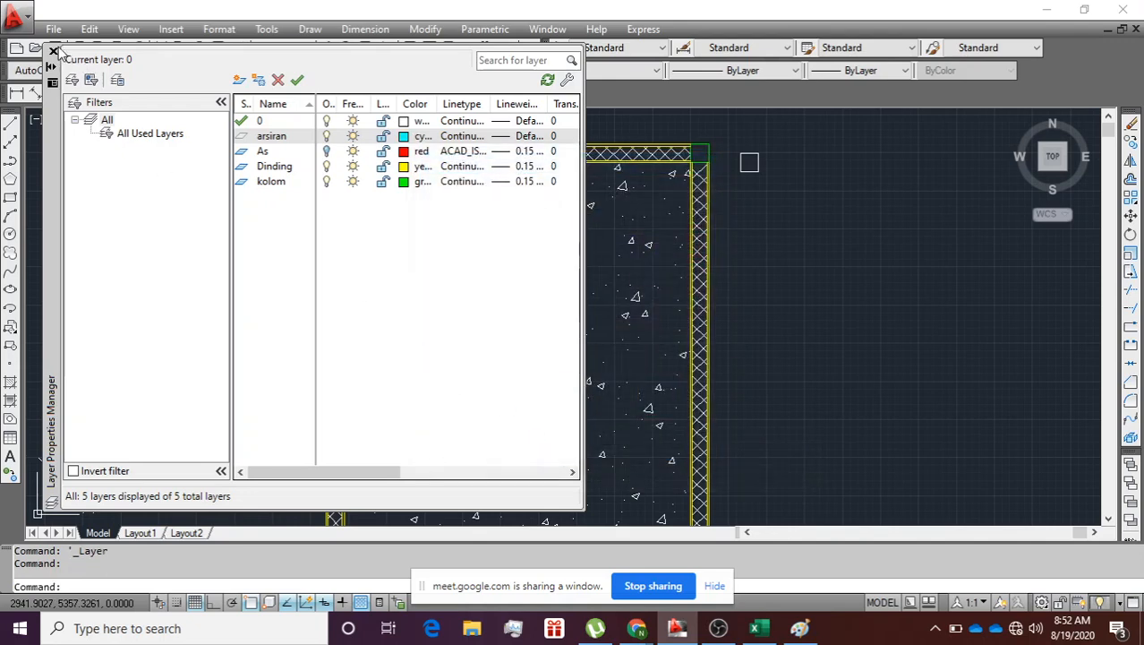
left_click(54, 51)
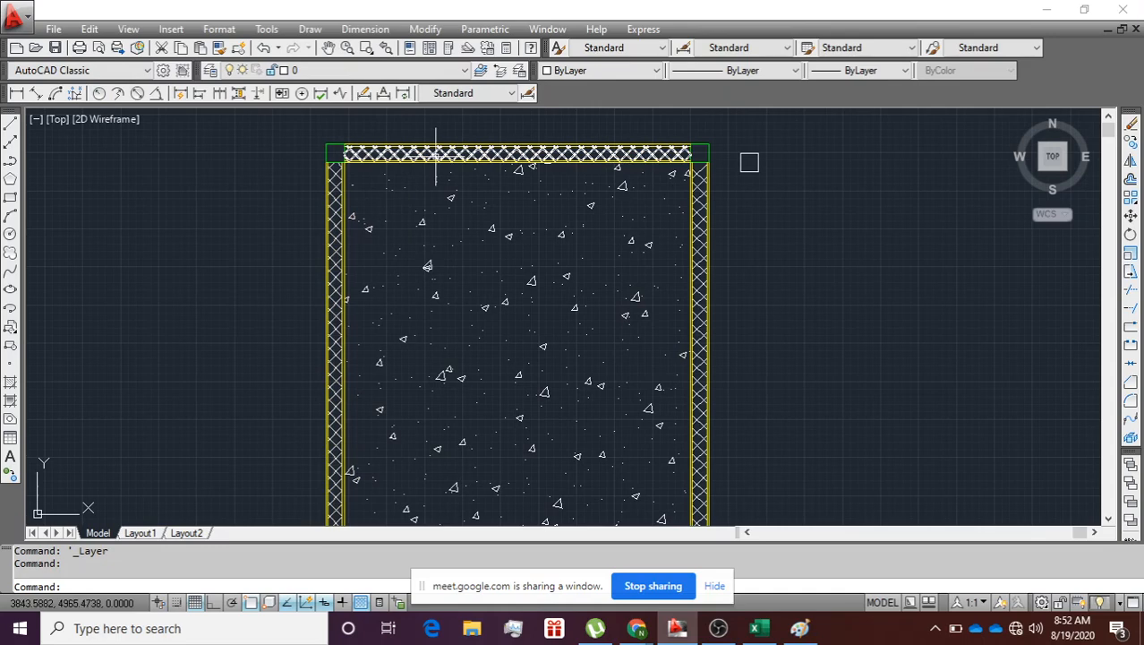
Step: Turn off the Dinding and kolom layers so that only the hatches remain displayed
mouse_move(436, 156)
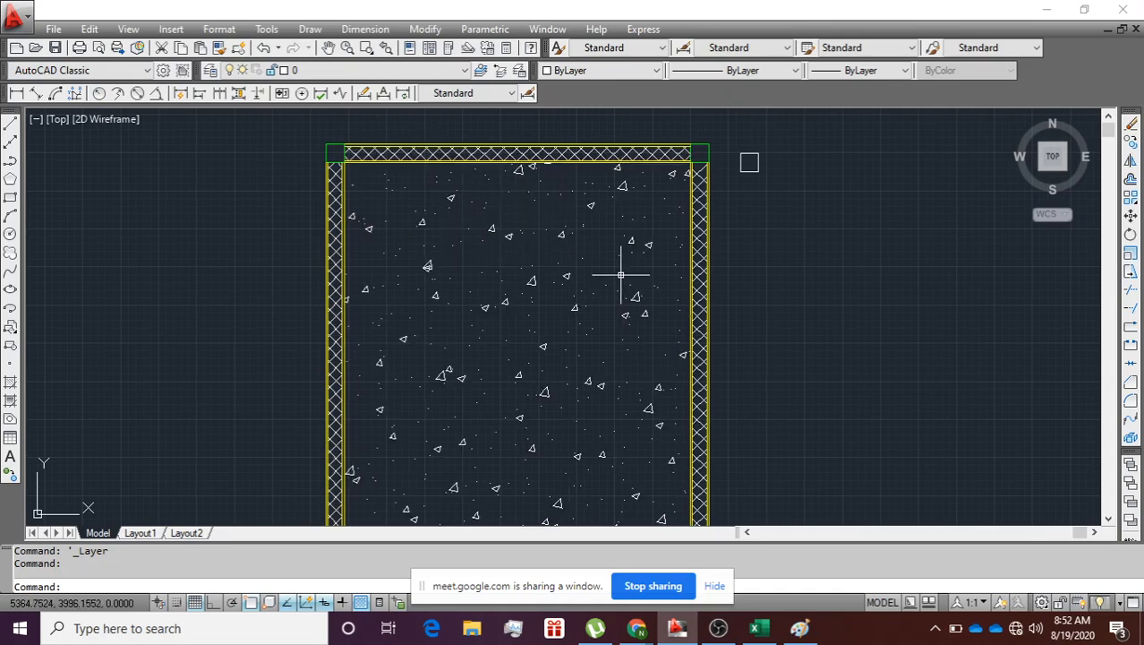
scroll(620, 270, "down", 4)
scroll(620, 323, "up", 3)
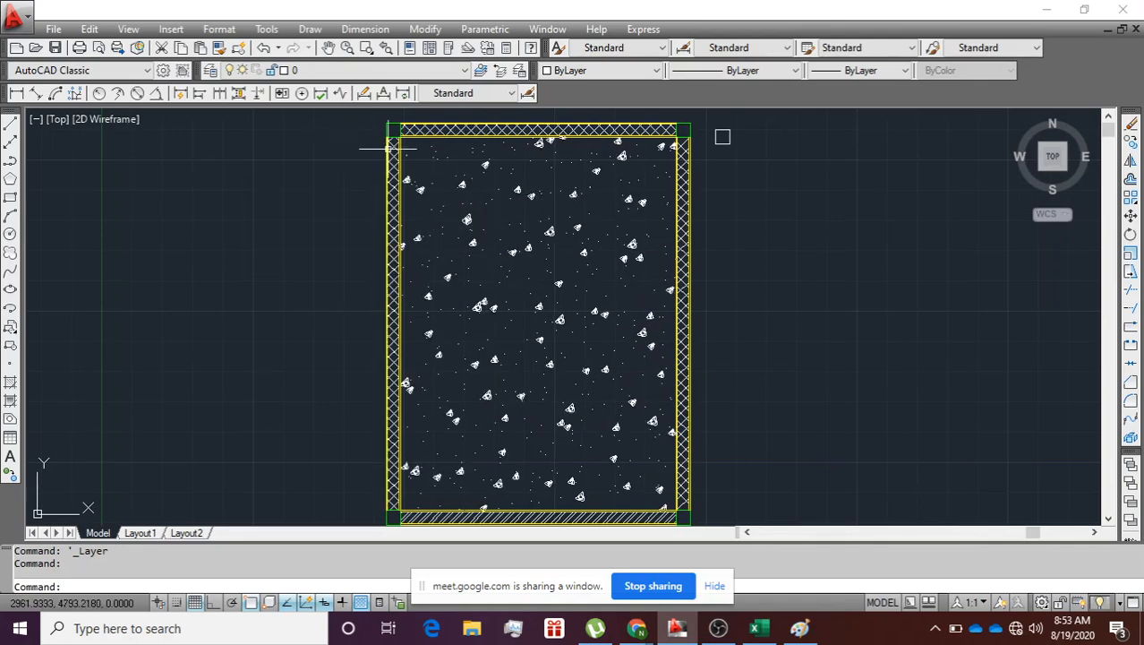
left_click(210, 70)
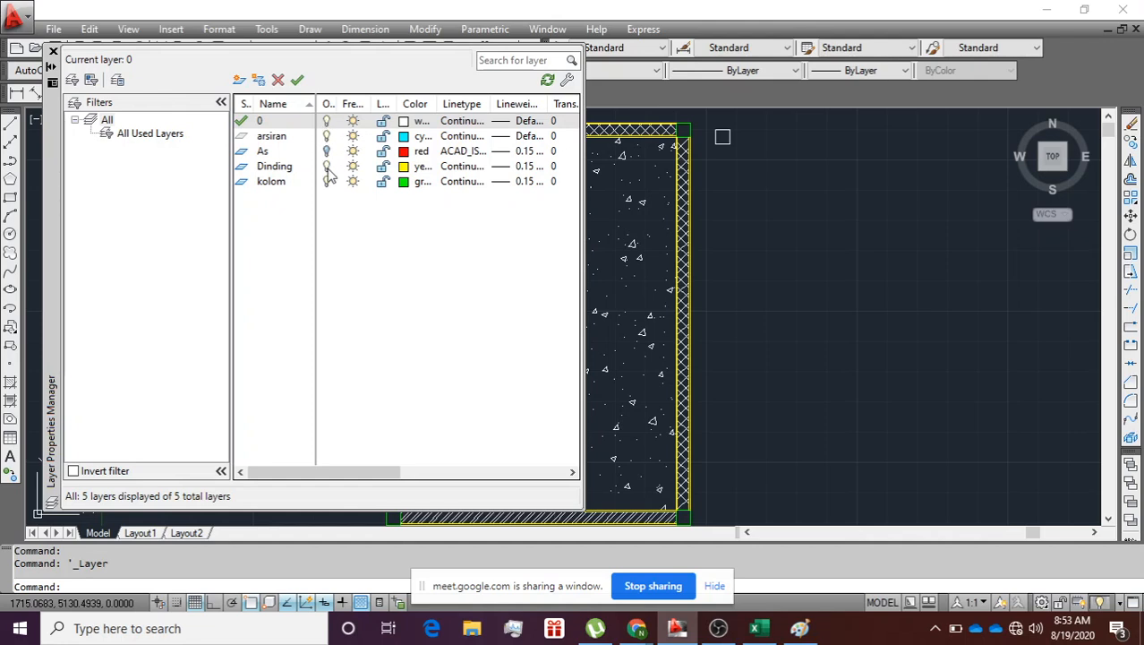
left_click(327, 167)
left_click(326, 182)
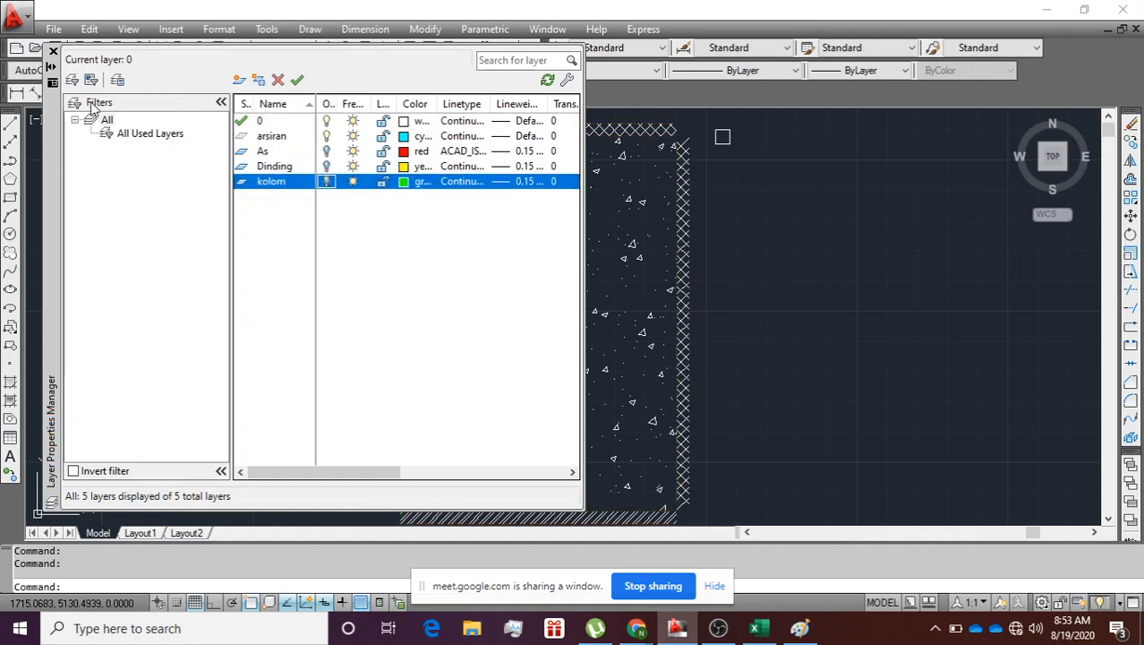
left_click(53, 51)
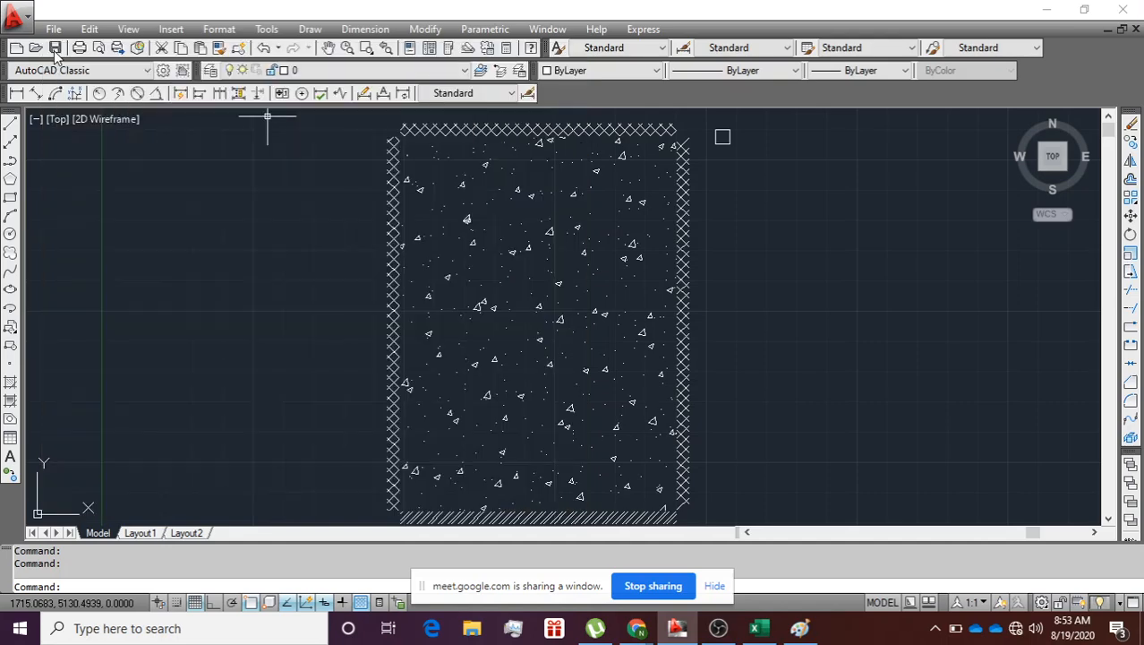
Step: Select all the wall and room hatches together and move them to the arsiran layer
scroll(473, 236, "down", 2)
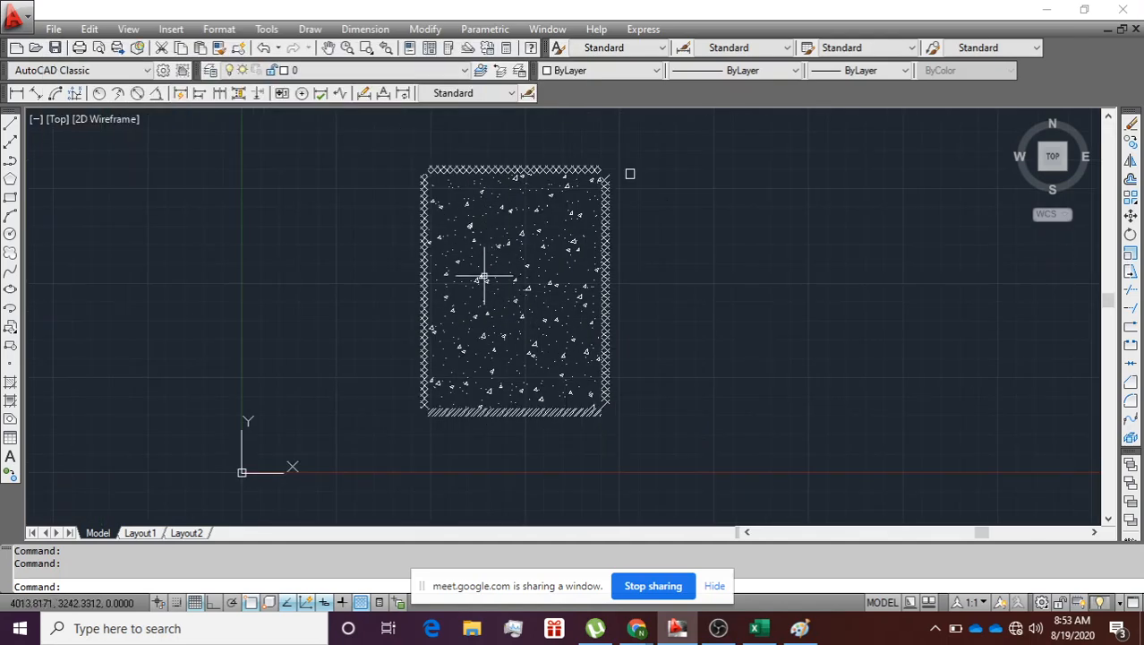
left_click(405, 146)
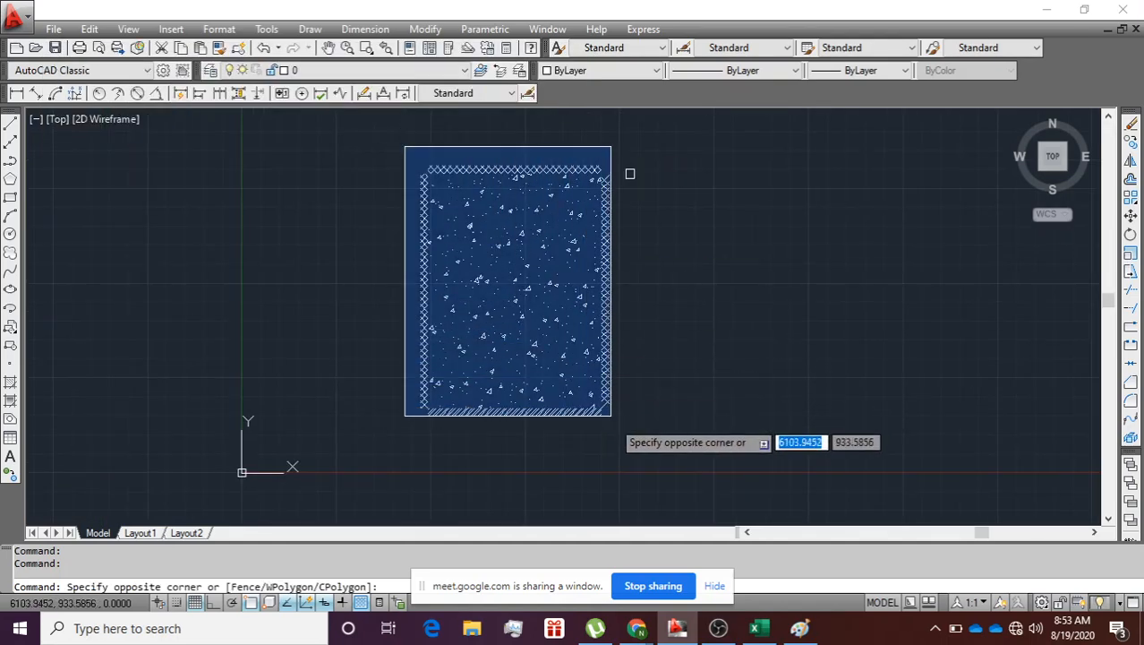
left_click(615, 430)
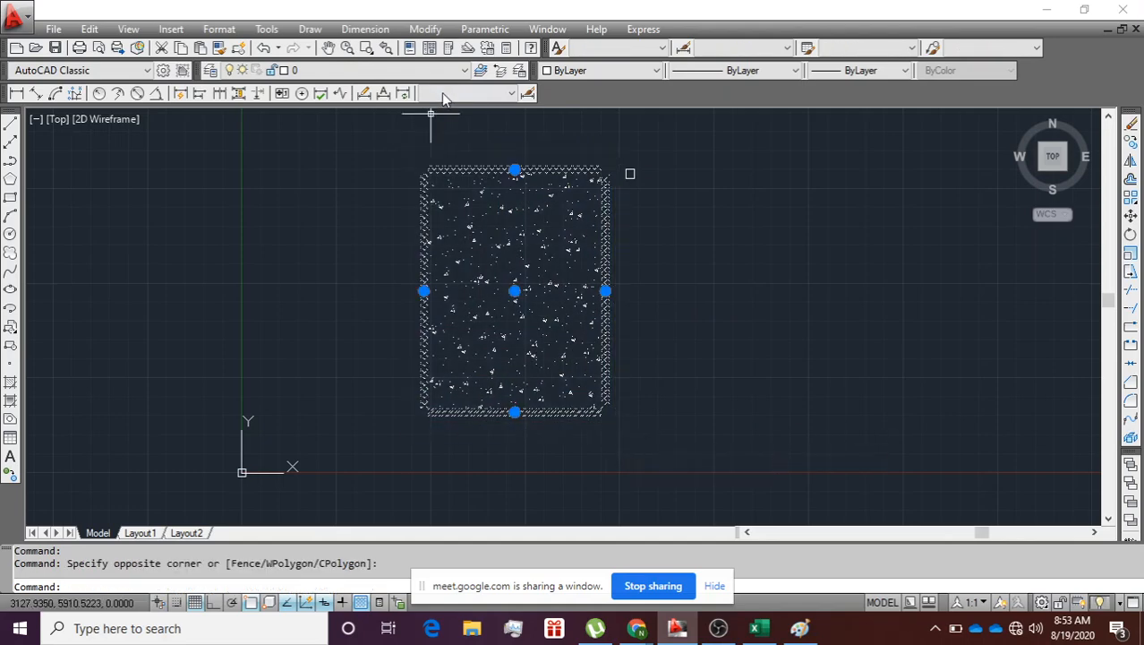
left_click(454, 68)
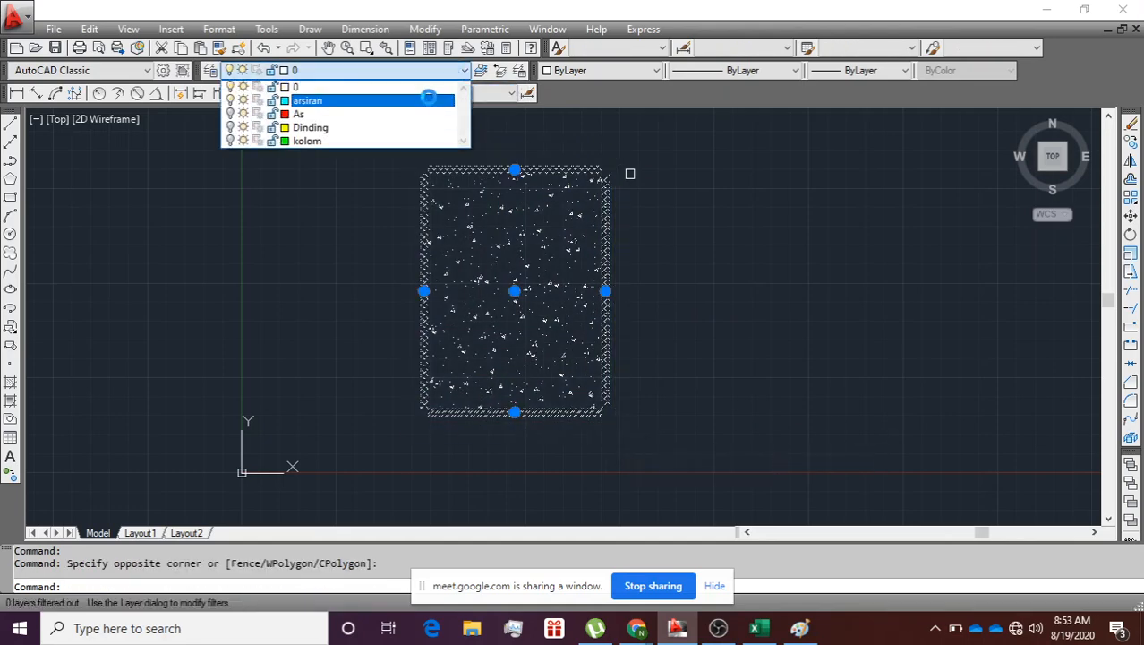
left_click(425, 100)
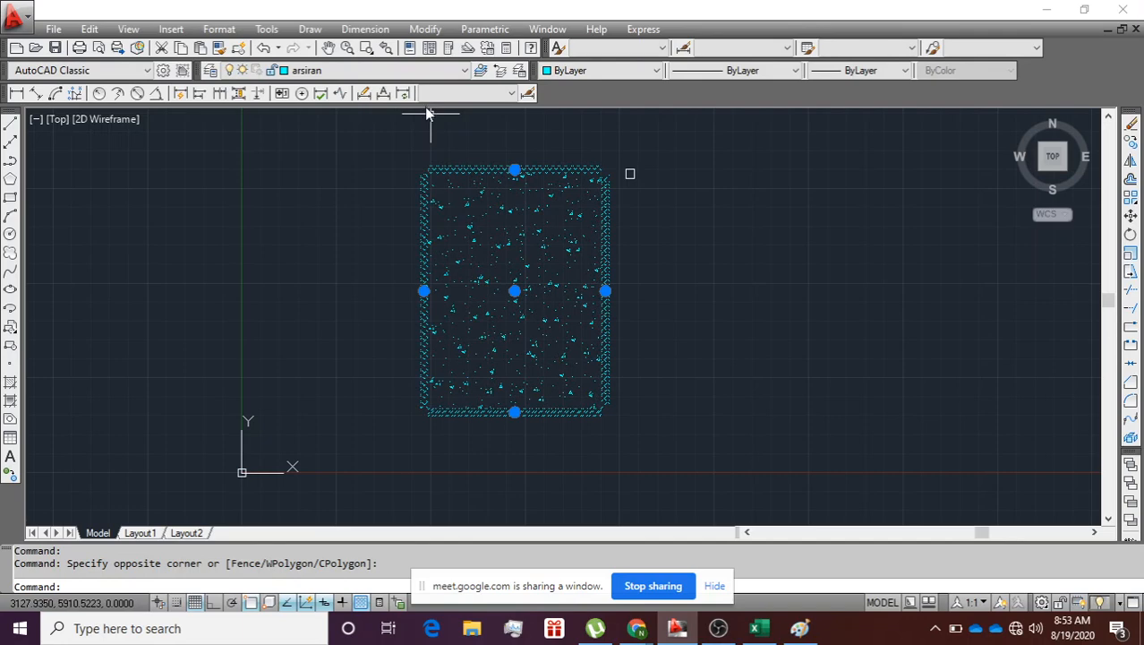
key("Return")
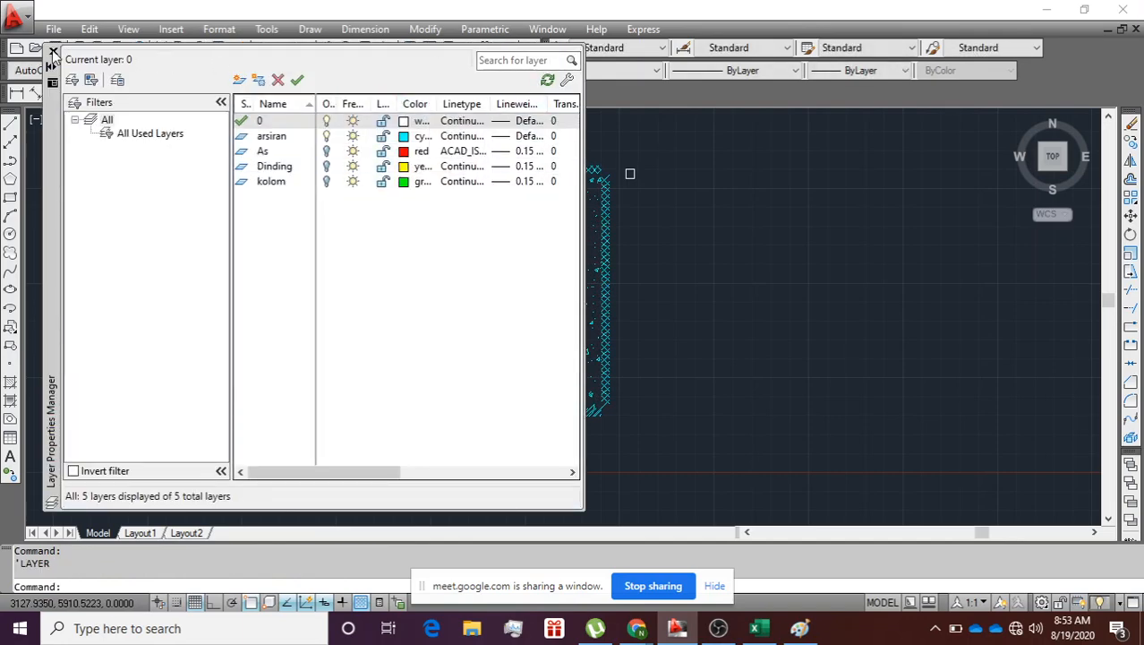
Step: Turn the kolom, Dinding and As layers back on so the full floor plan displays with its hatches, and close the layer manager
left_click(52, 51)
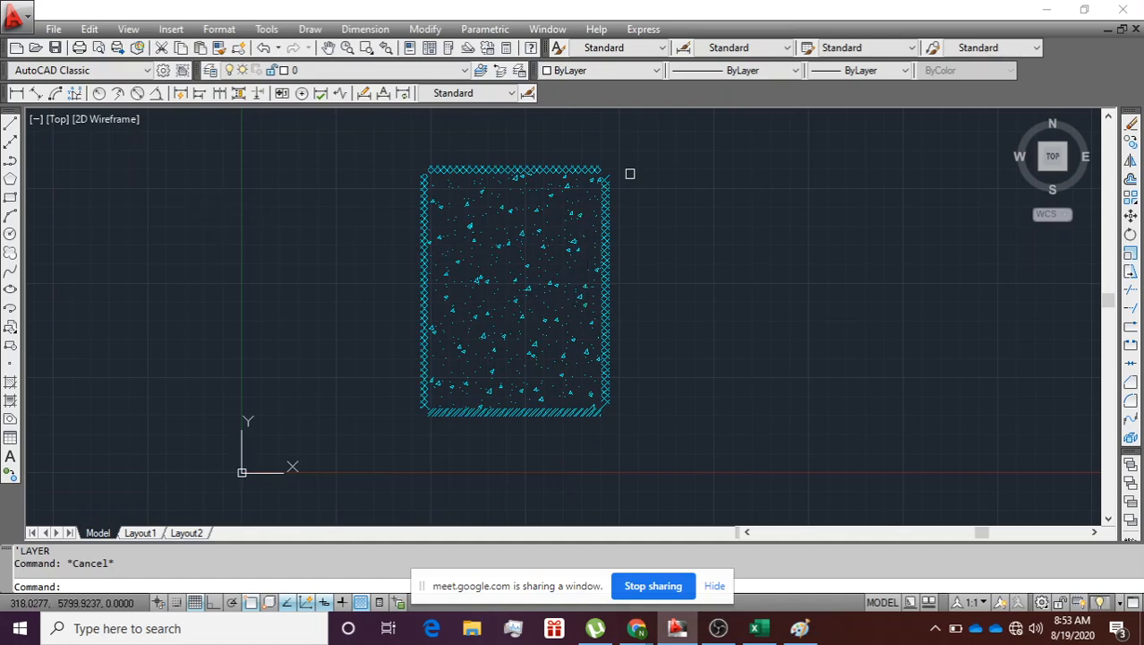
left_click(211, 70)
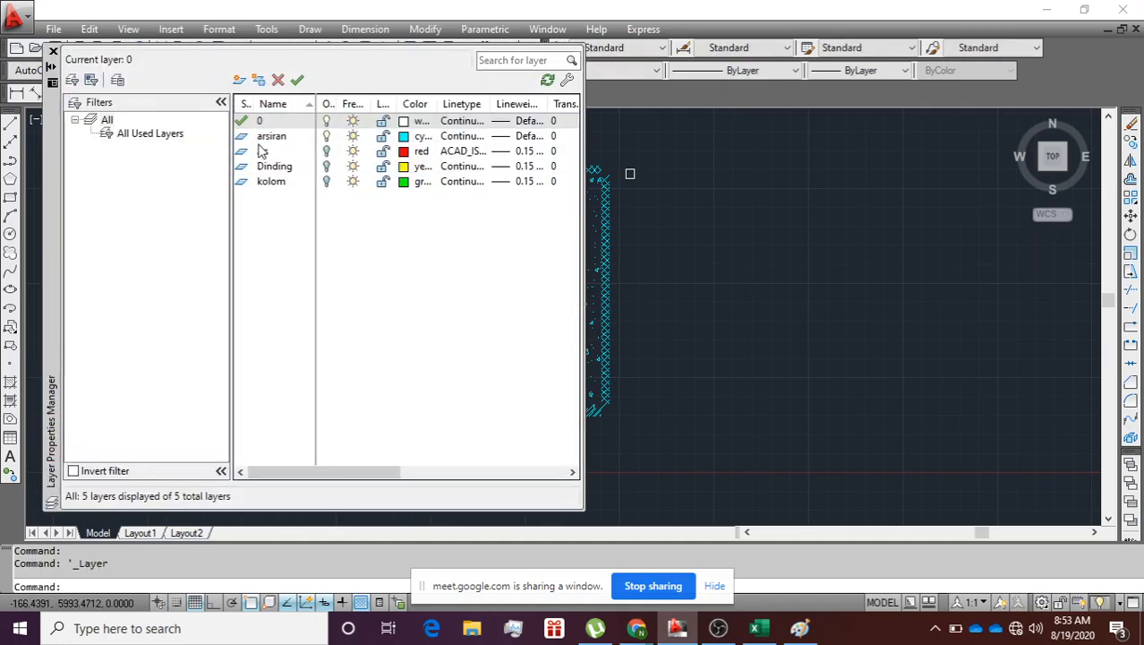
left_click(327, 182)
left_click(327, 167)
left_click(328, 151)
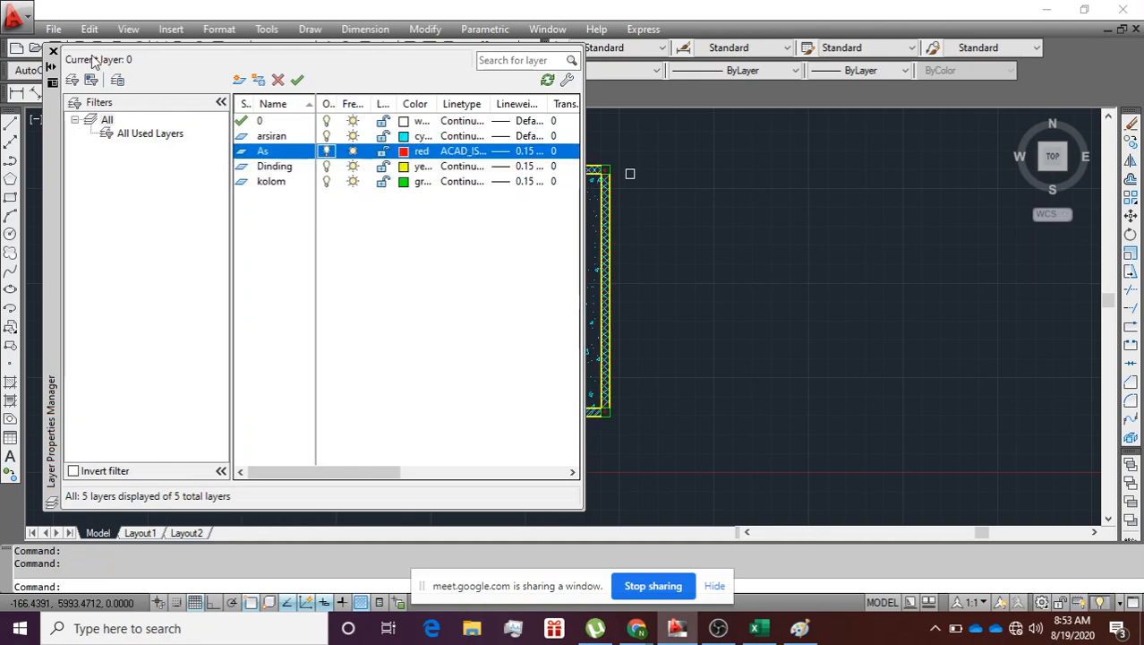
left_click(52, 51)
scroll(649, 209, "up", 3)
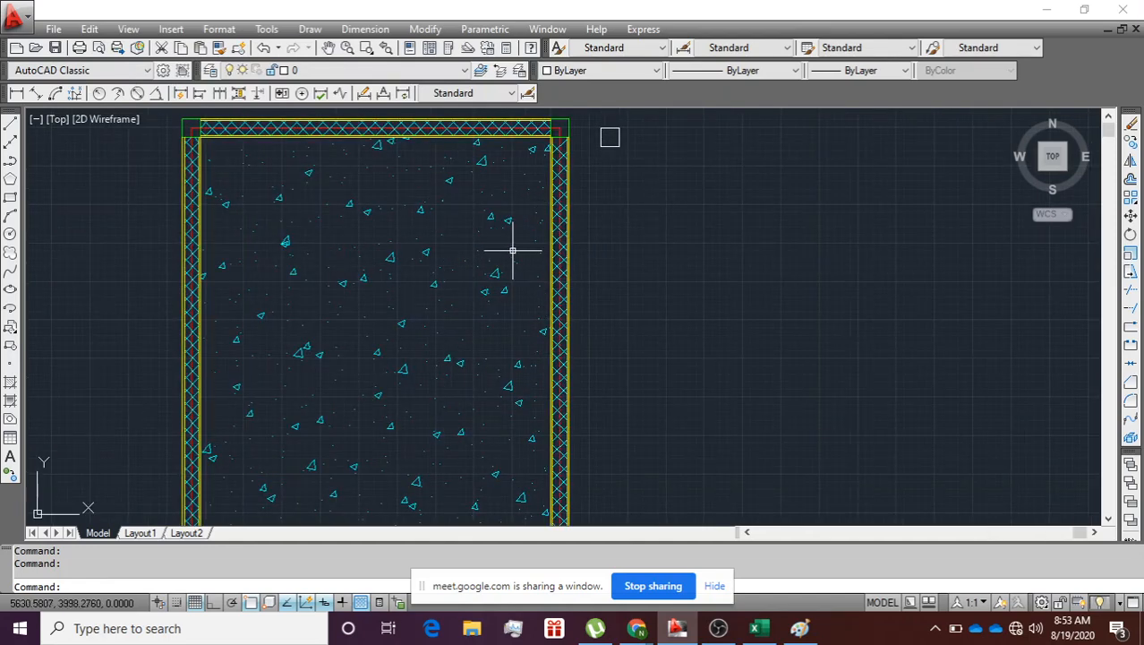
scroll(510, 248, "down", 4)
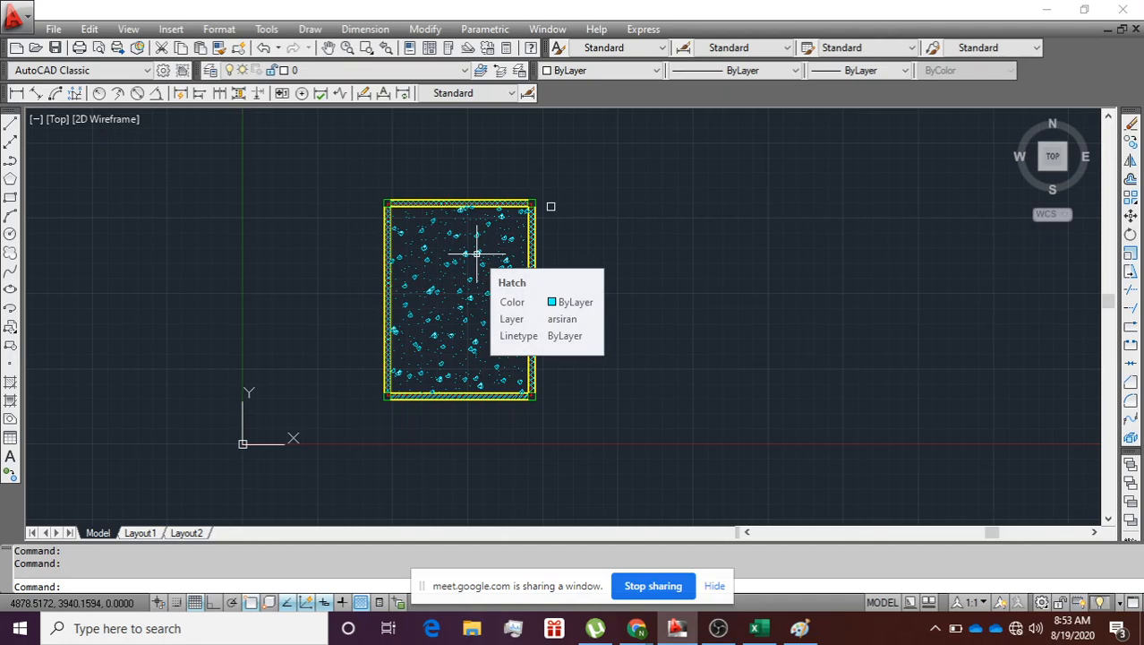
left_click(476, 254)
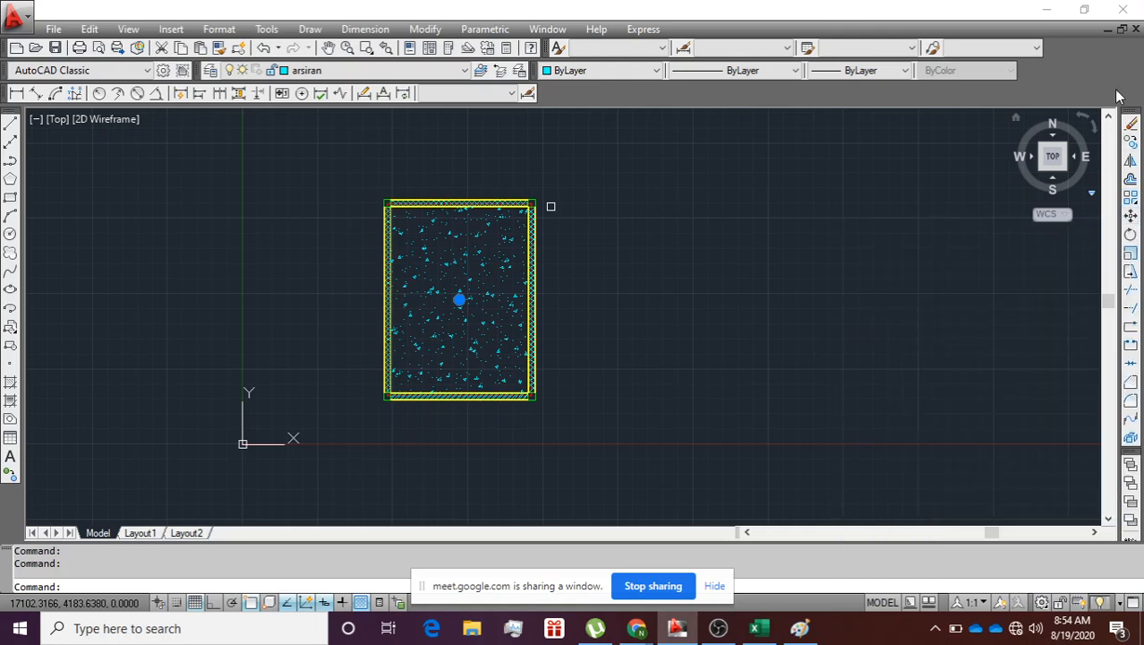
Step: Draw a 200 by 200 square in the empty area to the right of the floor plan
left_click(10, 197)
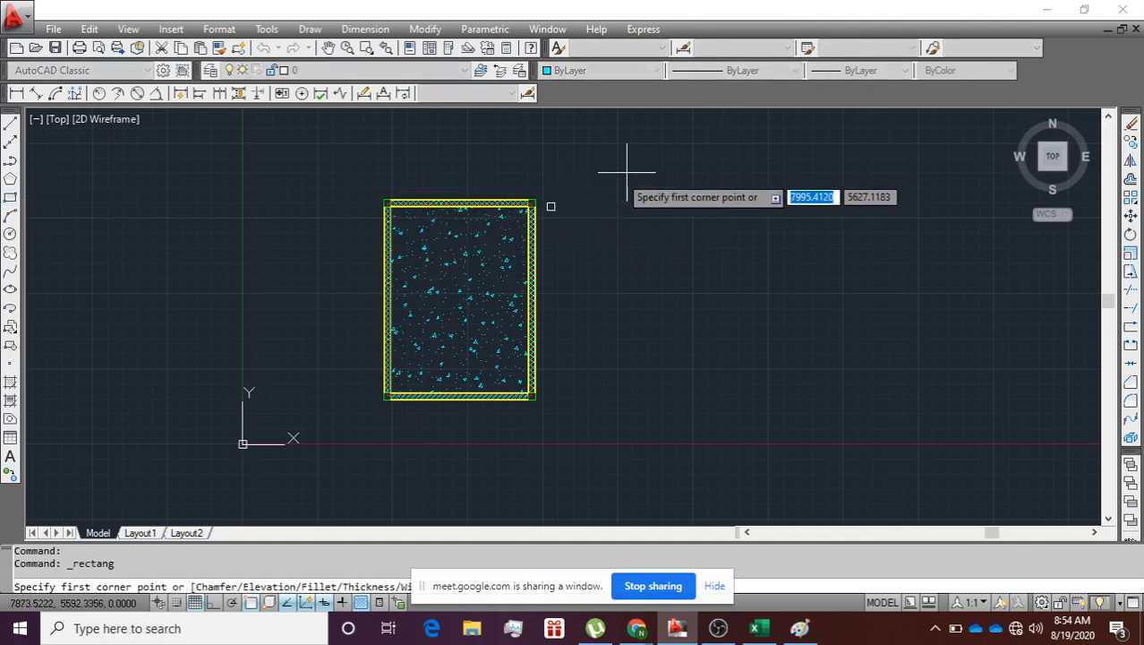
left_click(614, 201)
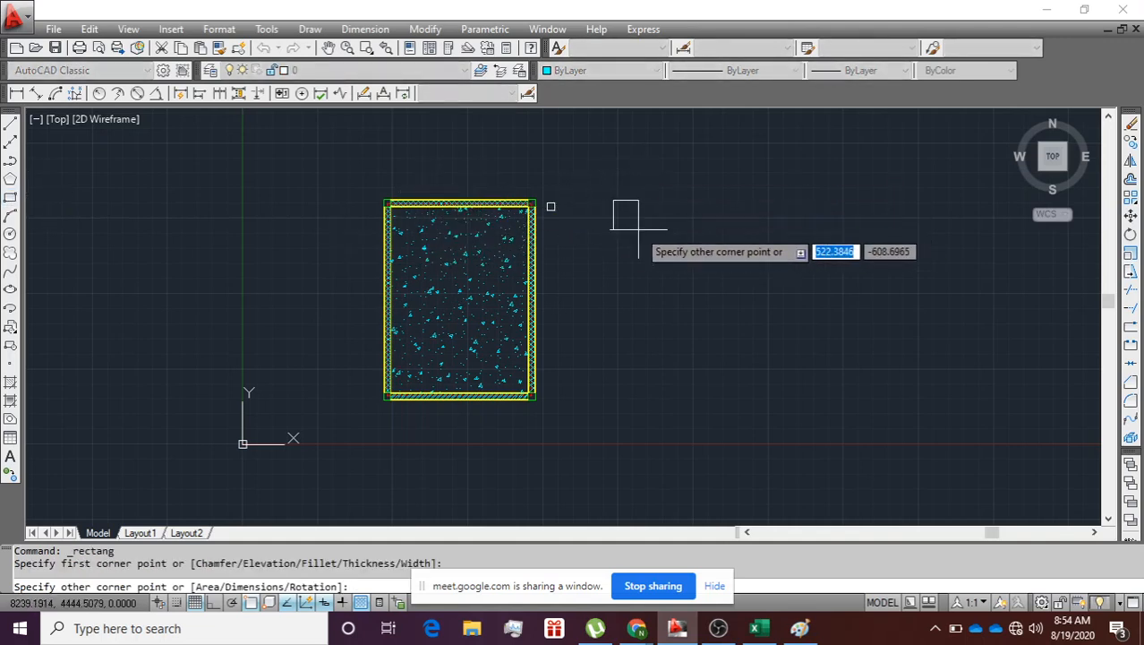
type("200")
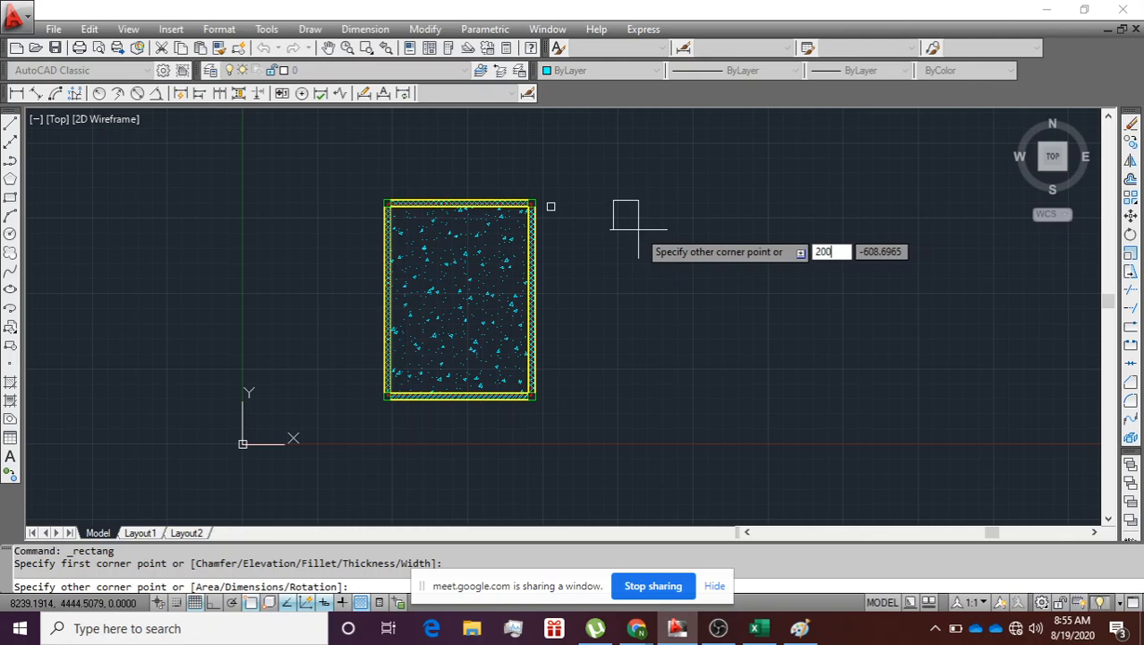
key("Tab")
type("200")
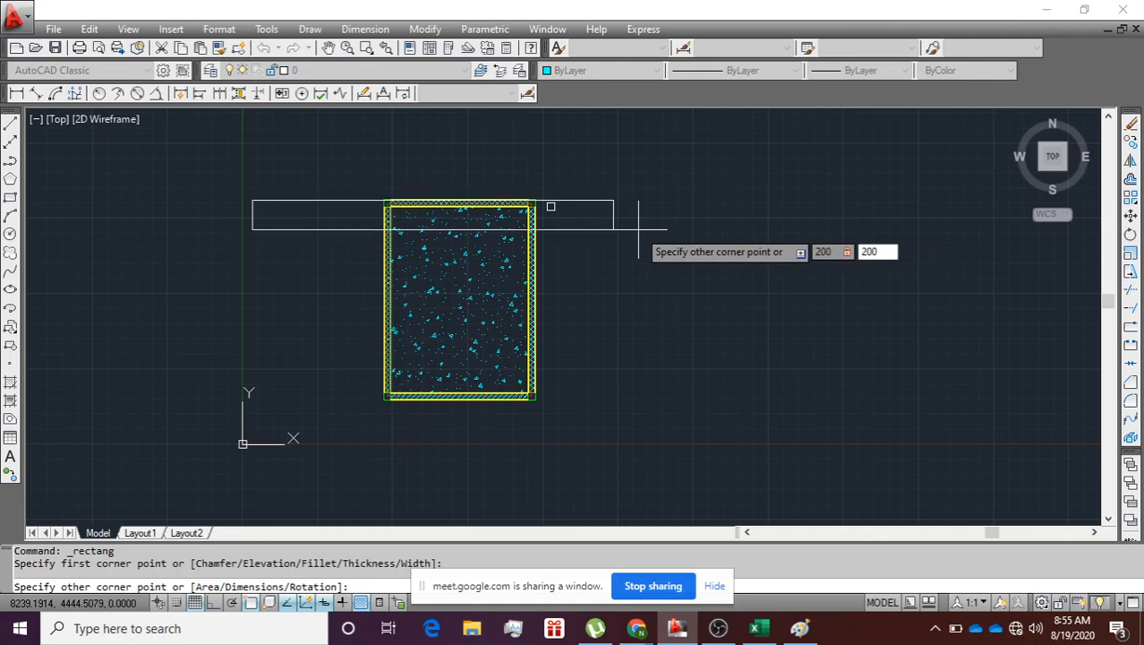
key("Return")
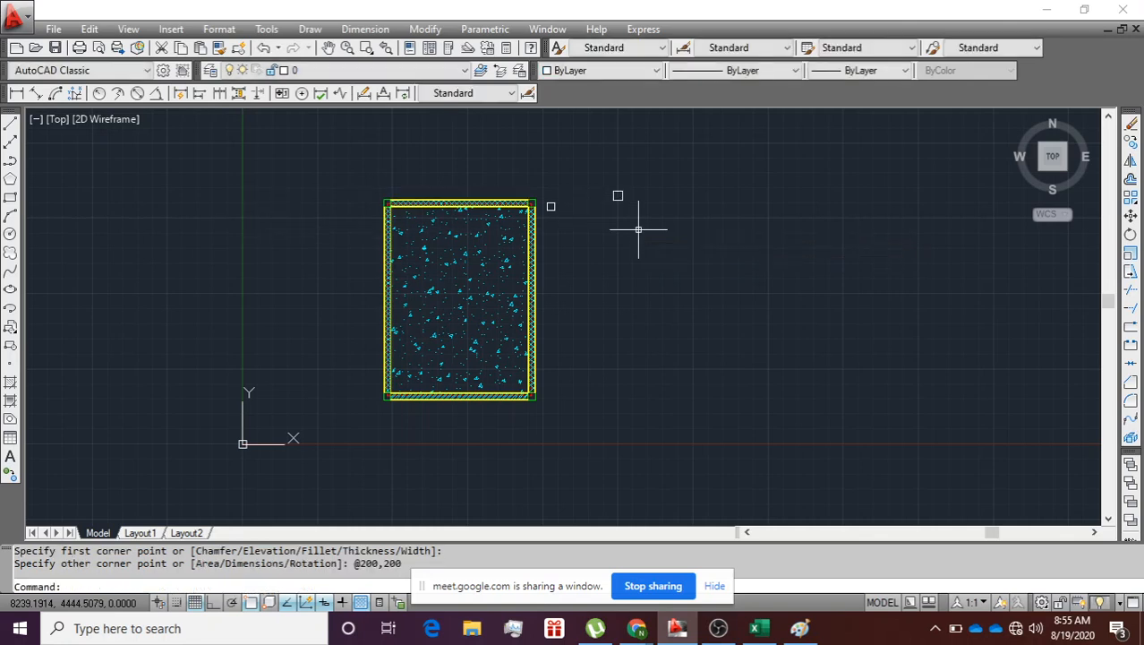
scroll(616, 178, "up", 5)
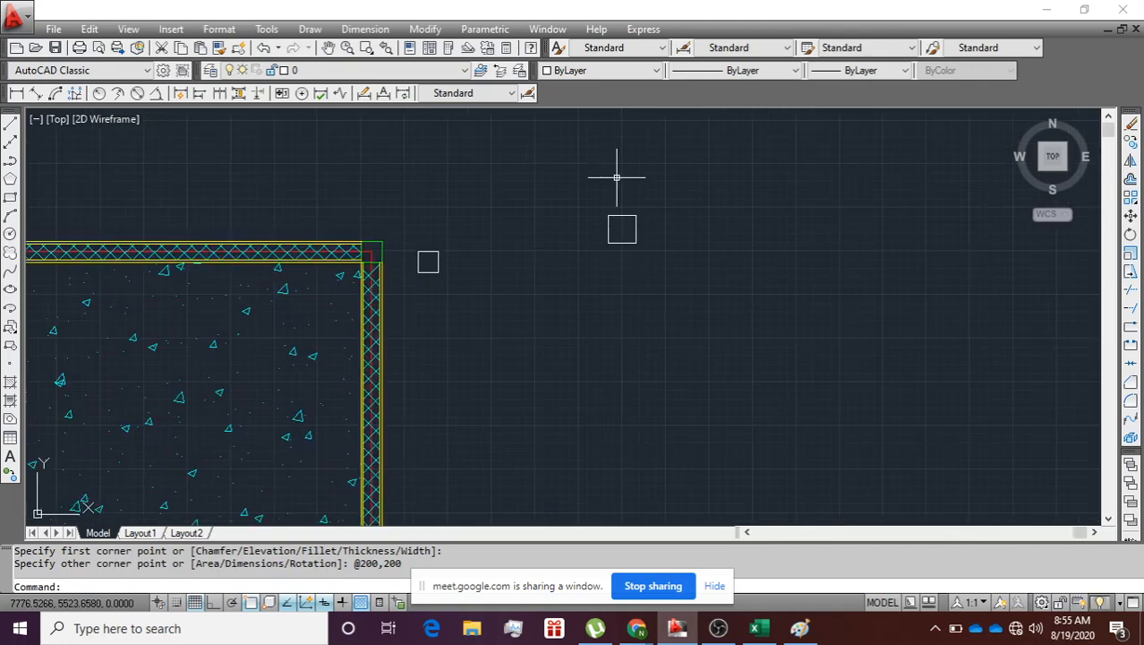
left_click(1132, 200)
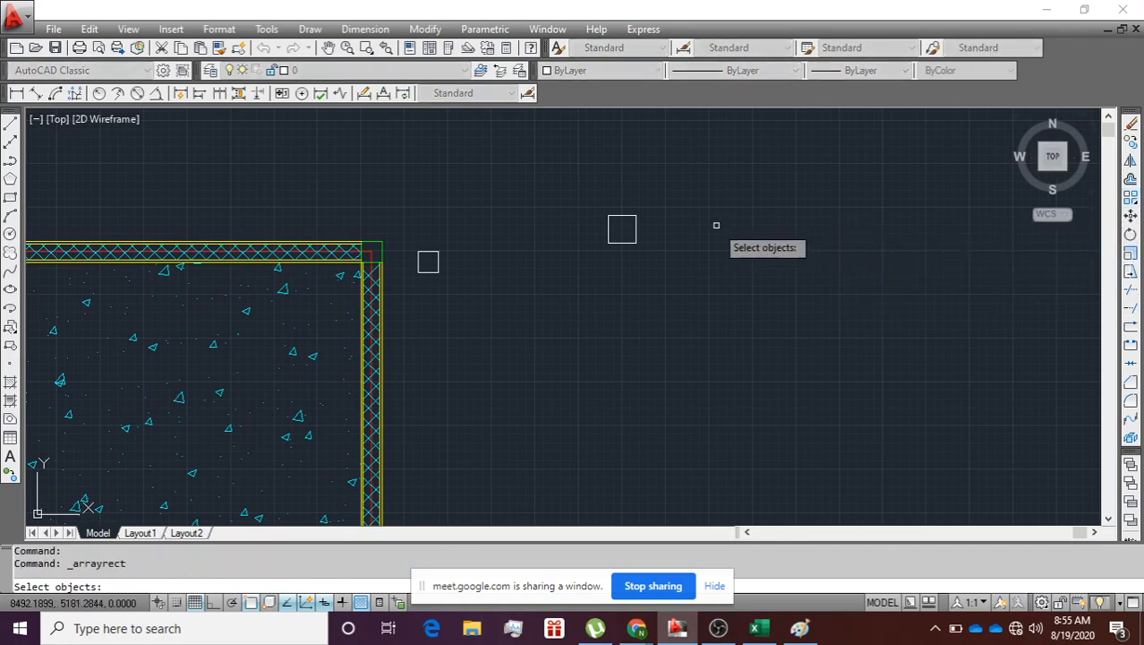
left_click(634, 227)
key("Return")
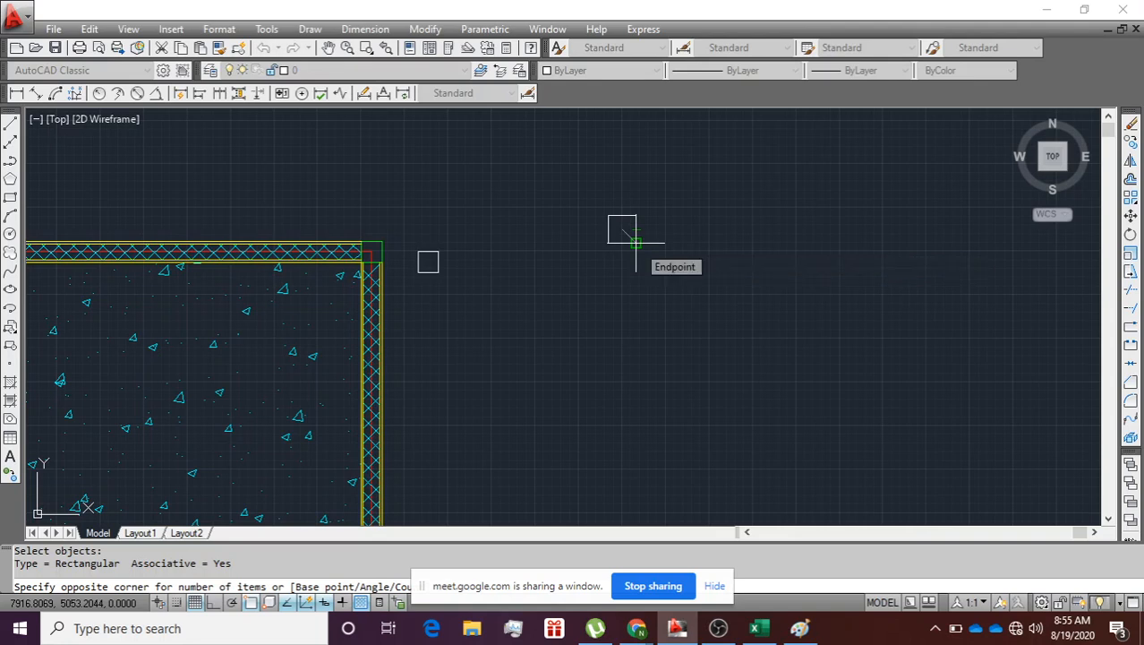
left_click(635, 242)
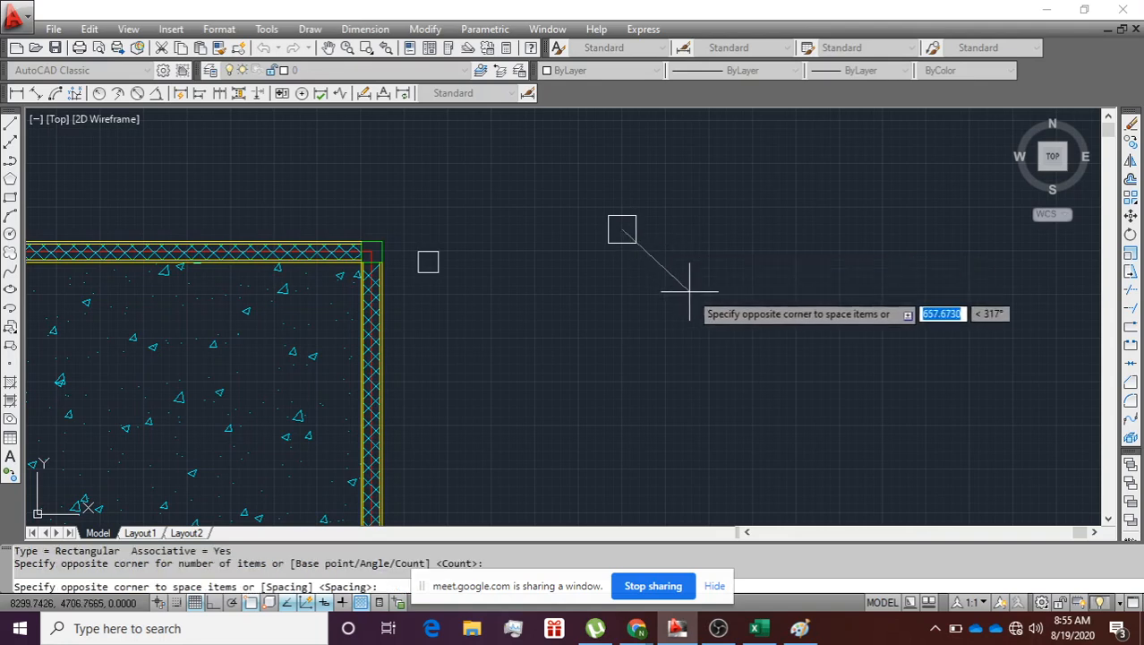
scroll(709, 330, "down", 3)
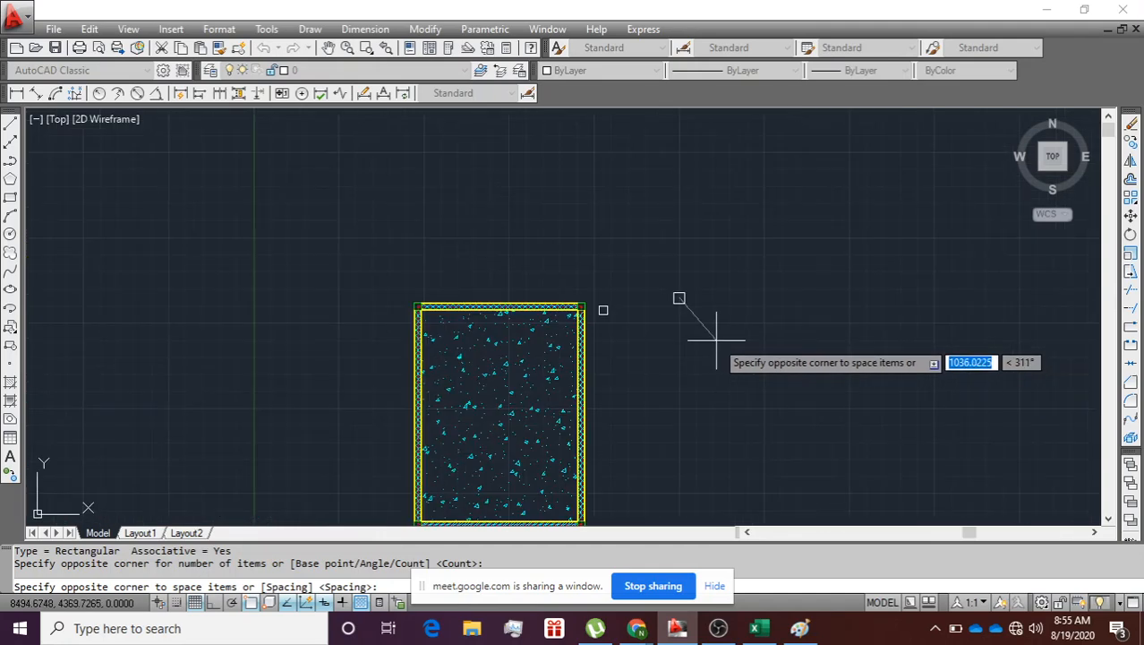
scroll(709, 329, "up", 3)
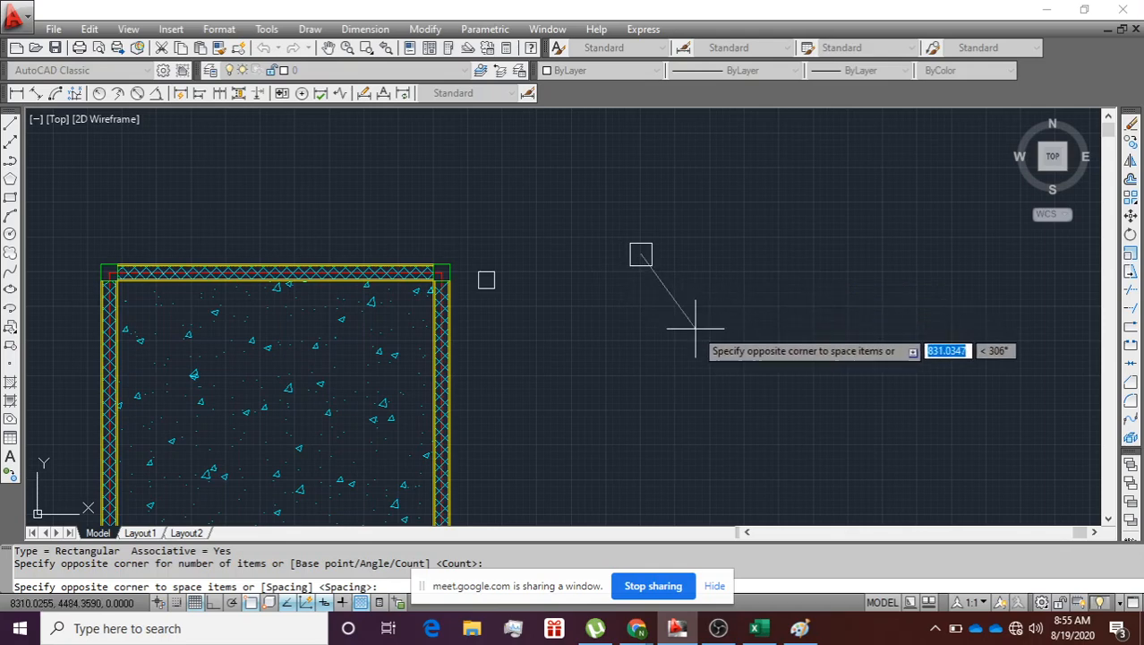
key("Escape")
scroll(701, 320, "up", 1)
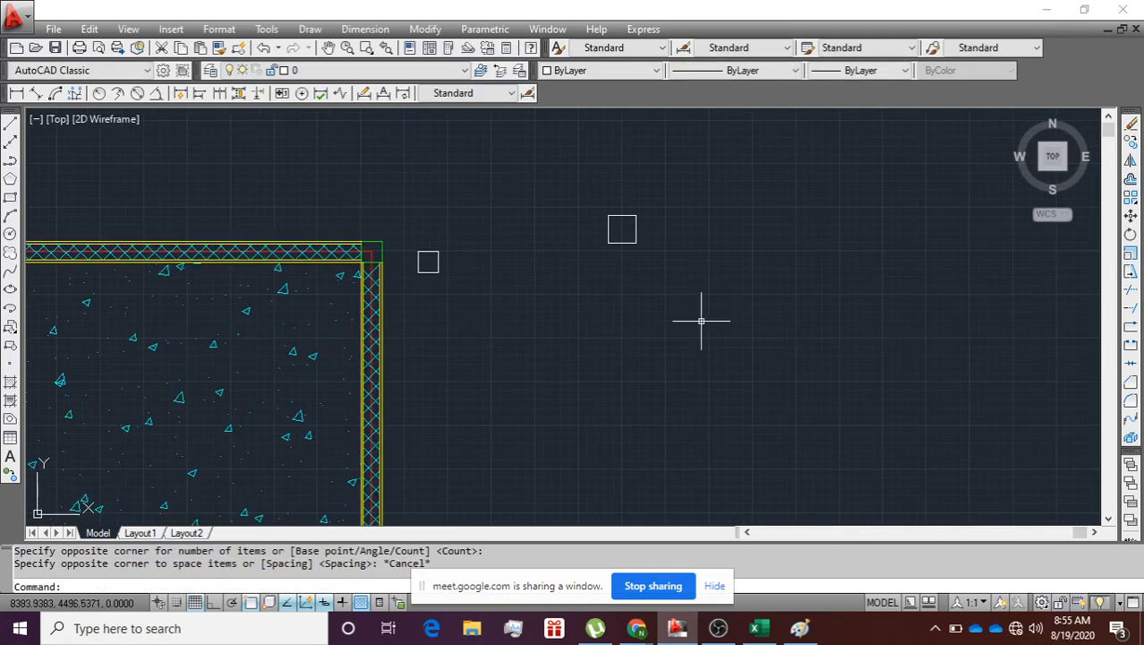
left_click(1130, 199)
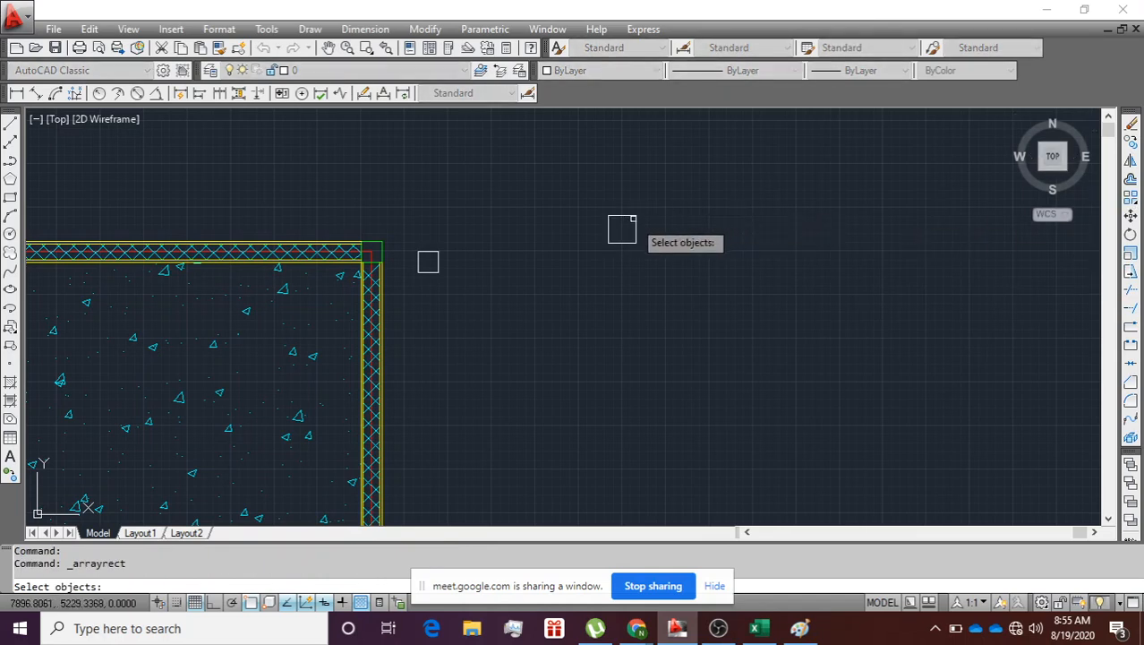
left_click(635, 222)
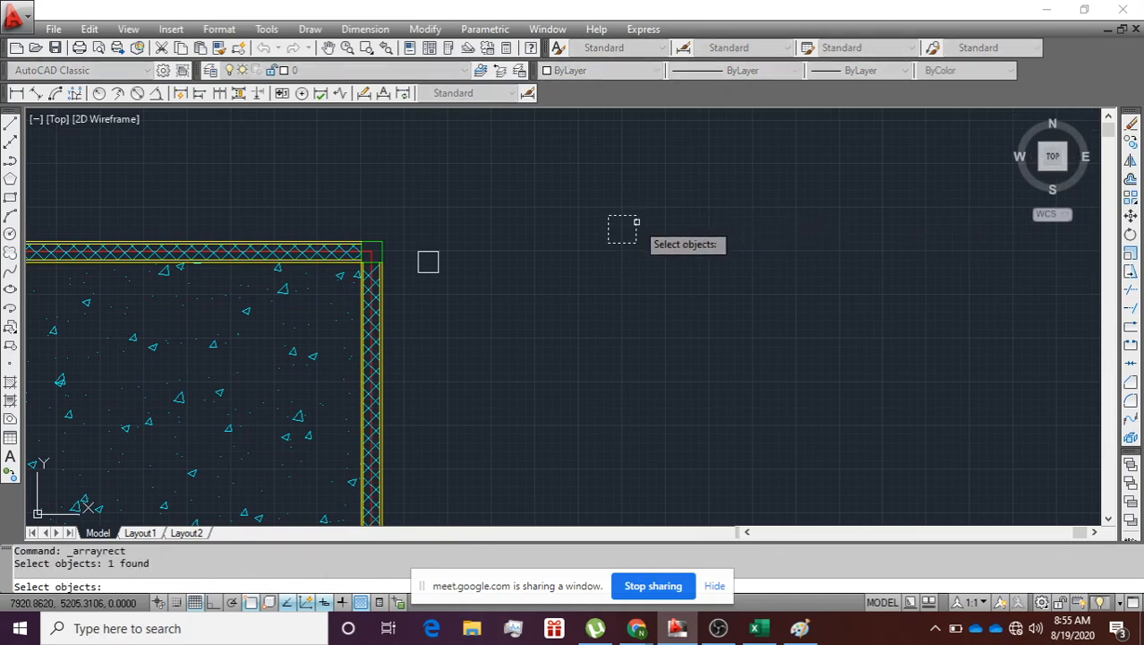
key("Return")
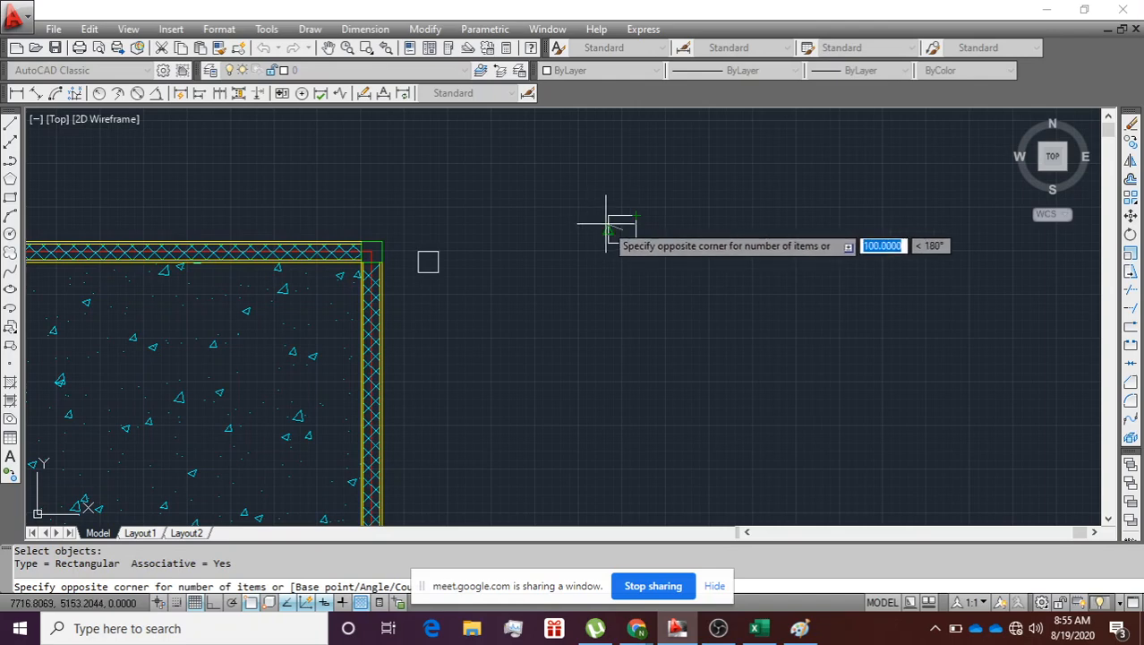
left_click(607, 221)
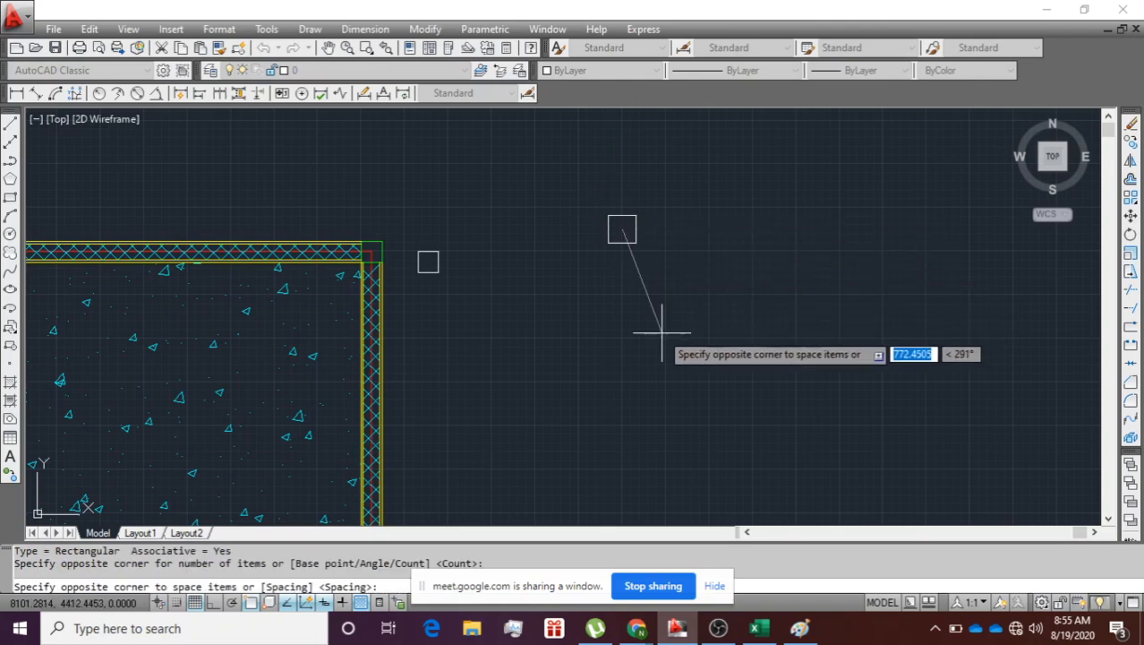
scroll(658, 328, "up", 3)
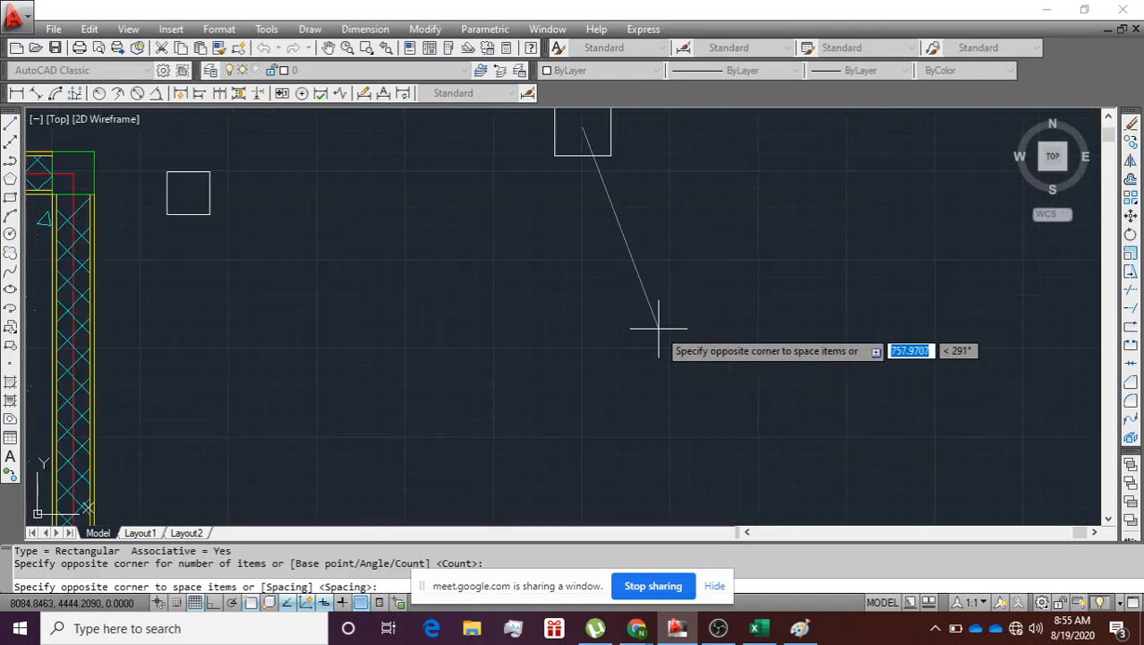
scroll(658, 329, "down", 4)
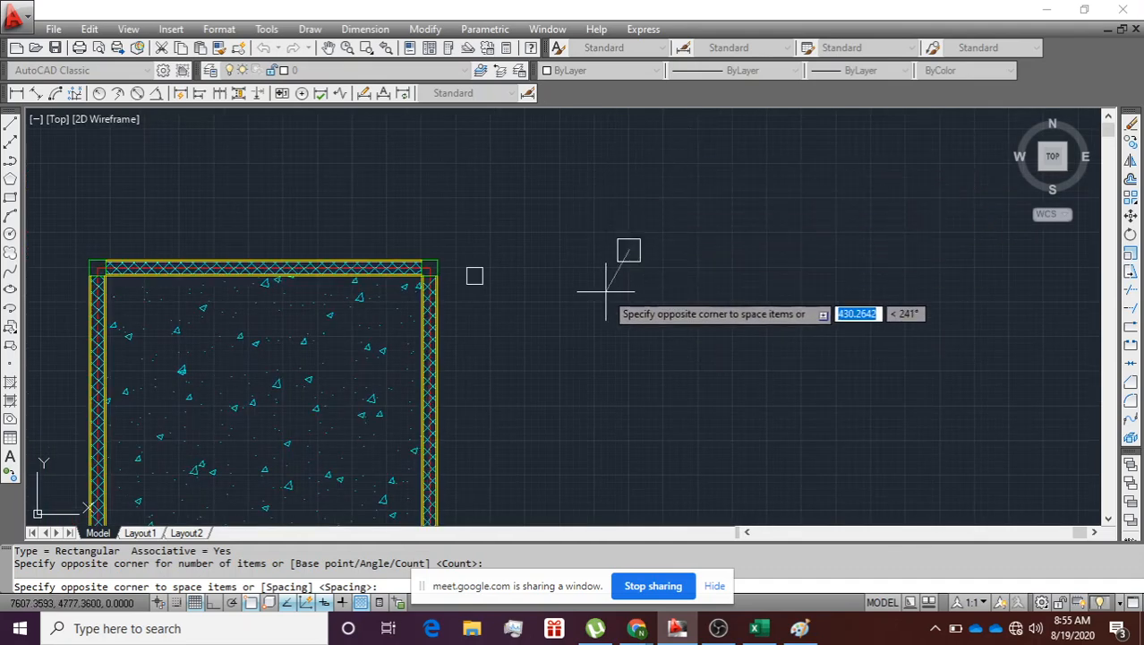
key("Escape")
scroll(653, 329, "up", 1)
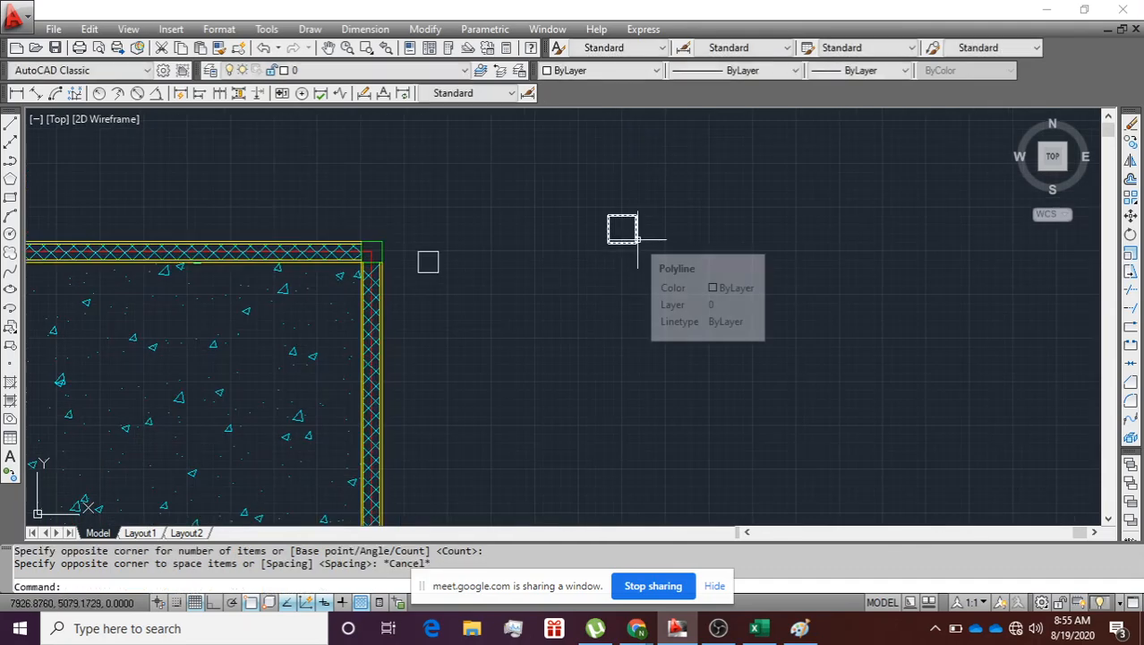
Step: Create a rectangular array of the new 200 by 200 square with four rows and four columns, spreading down and to the right
left_click(1129, 199)
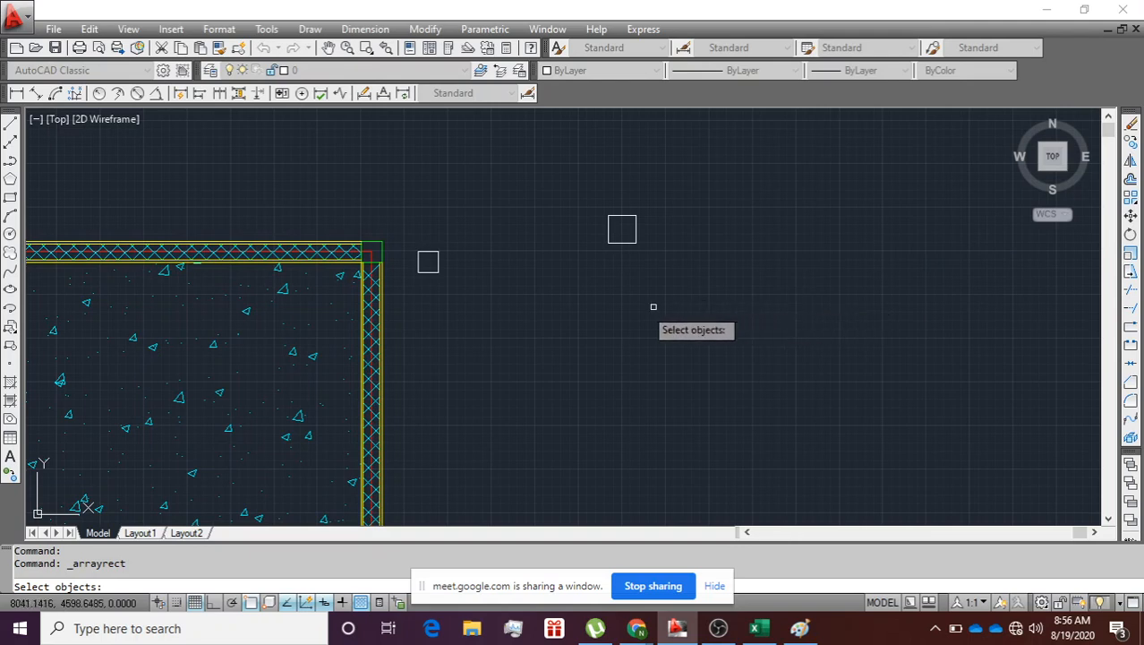
left_click(610, 216)
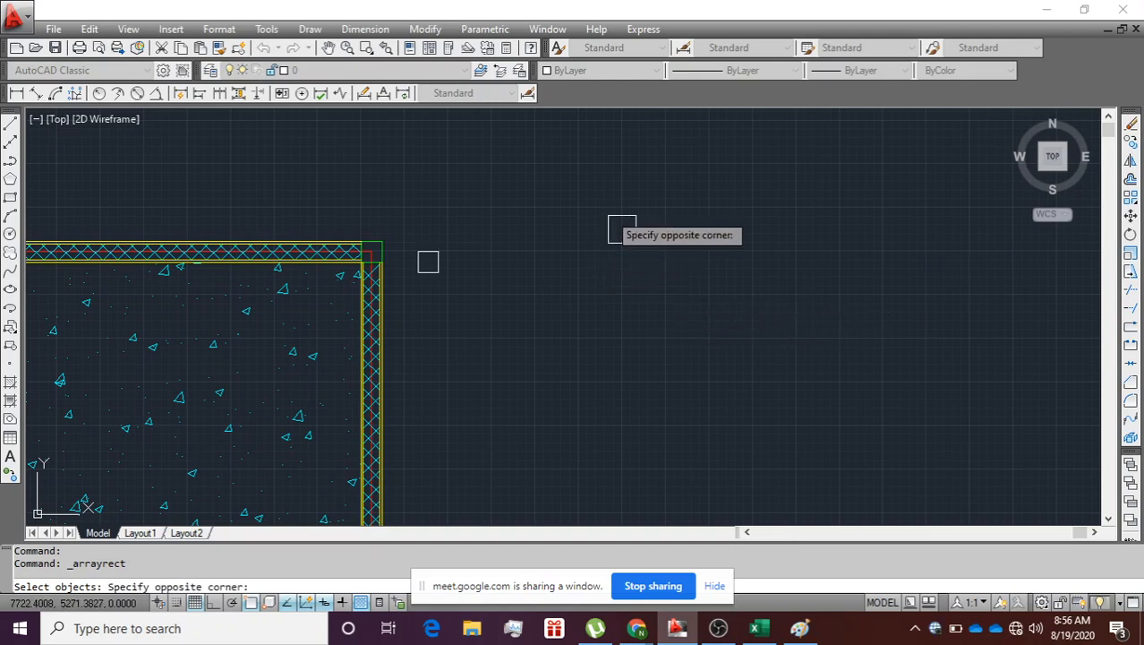
left_click(611, 217)
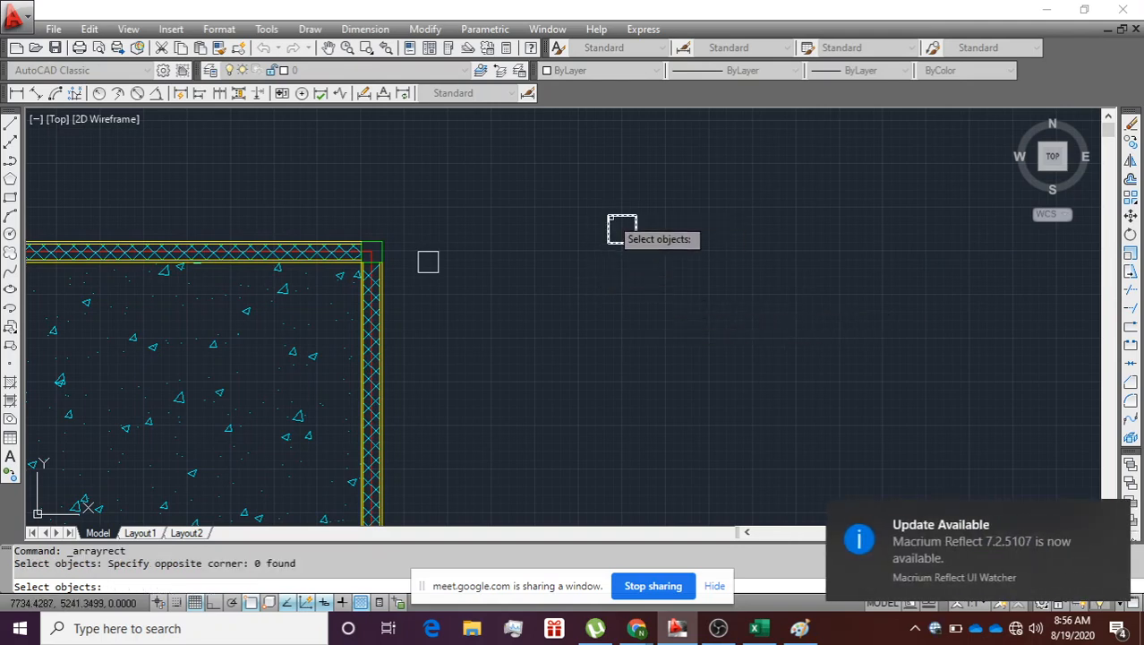
left_click(610, 217)
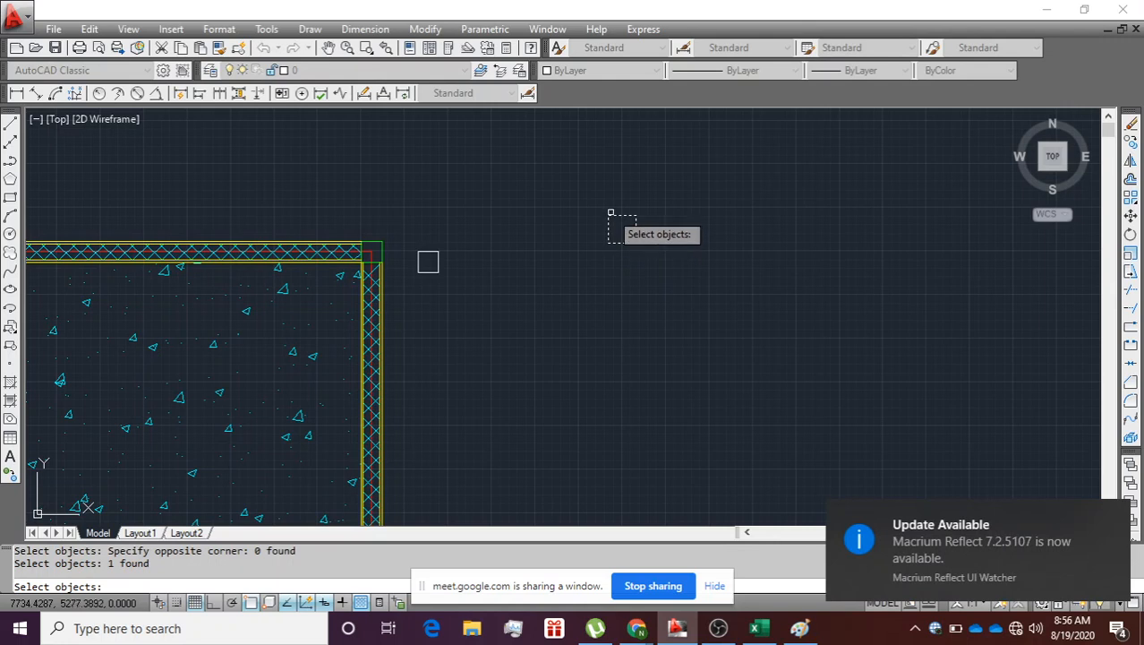
key("Return")
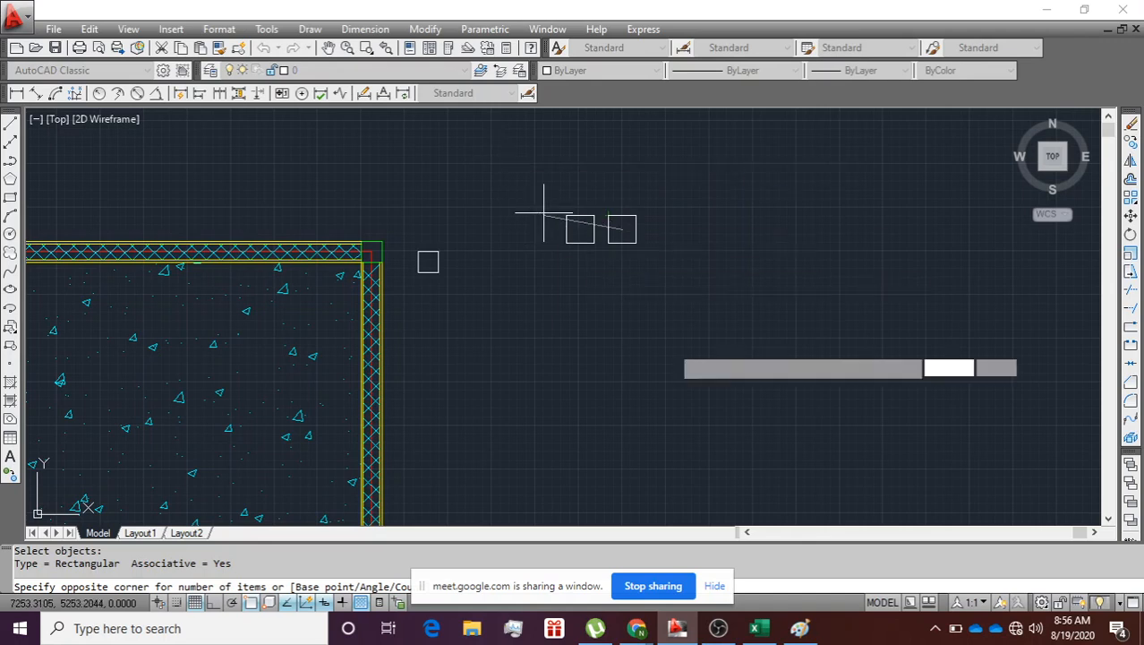
left_click(770, 369)
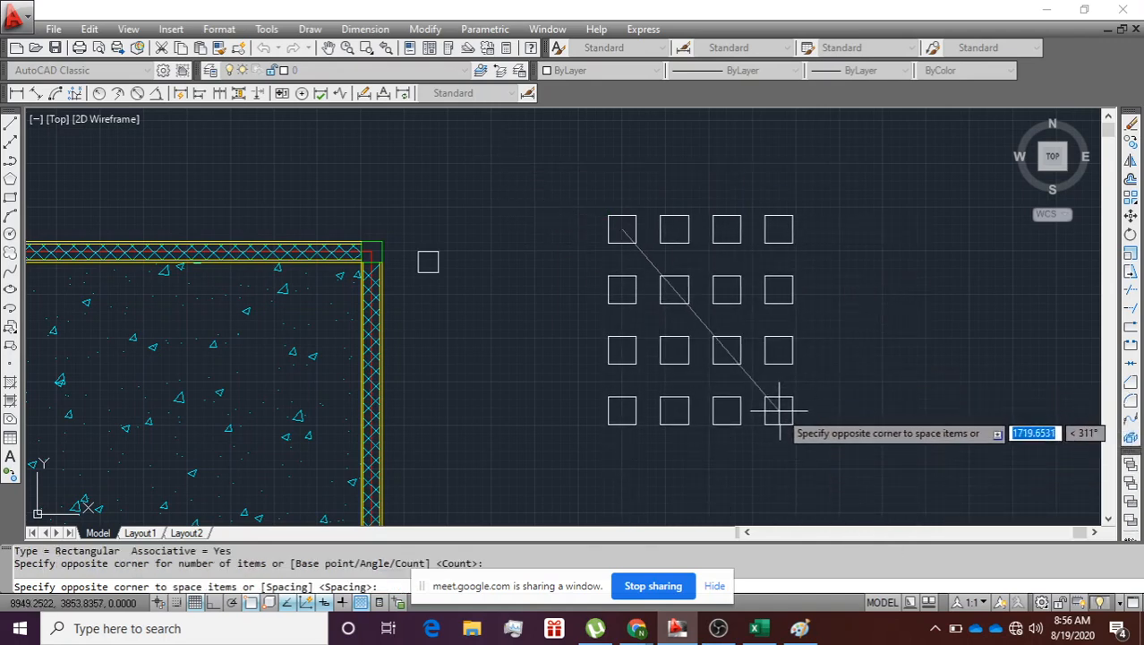
left_click(774, 409)
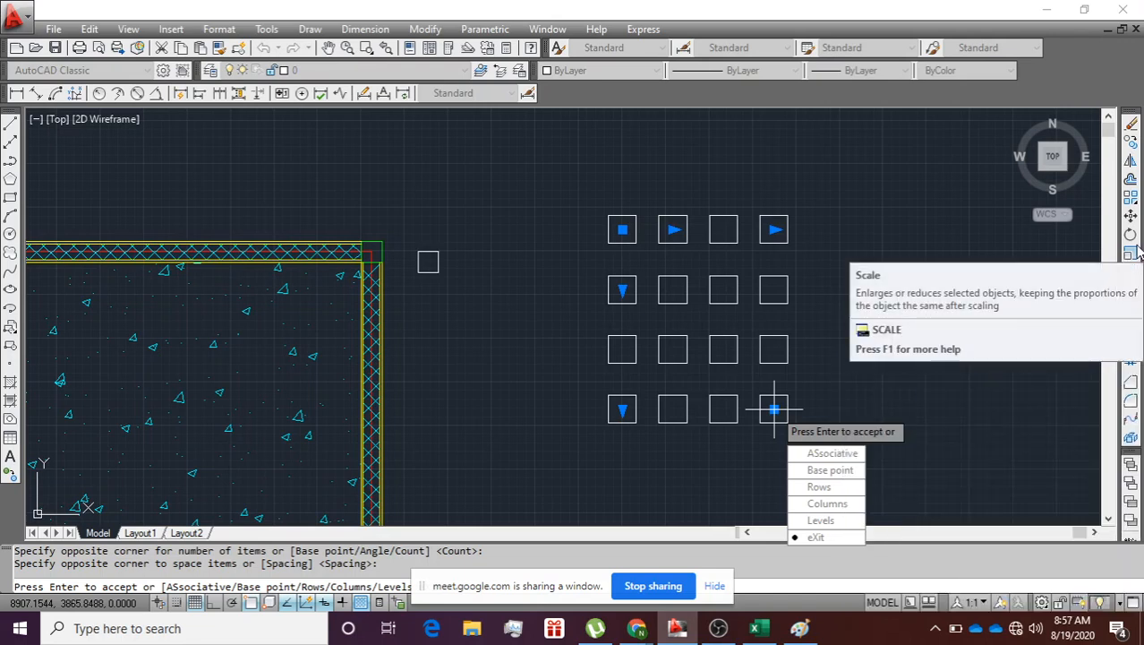
key("Escape")
Step: Draw a 100 by 100 square in the empty area below and to the right of the four-by-four array
left_click(9, 197)
scroll(421, 179, "down", 5)
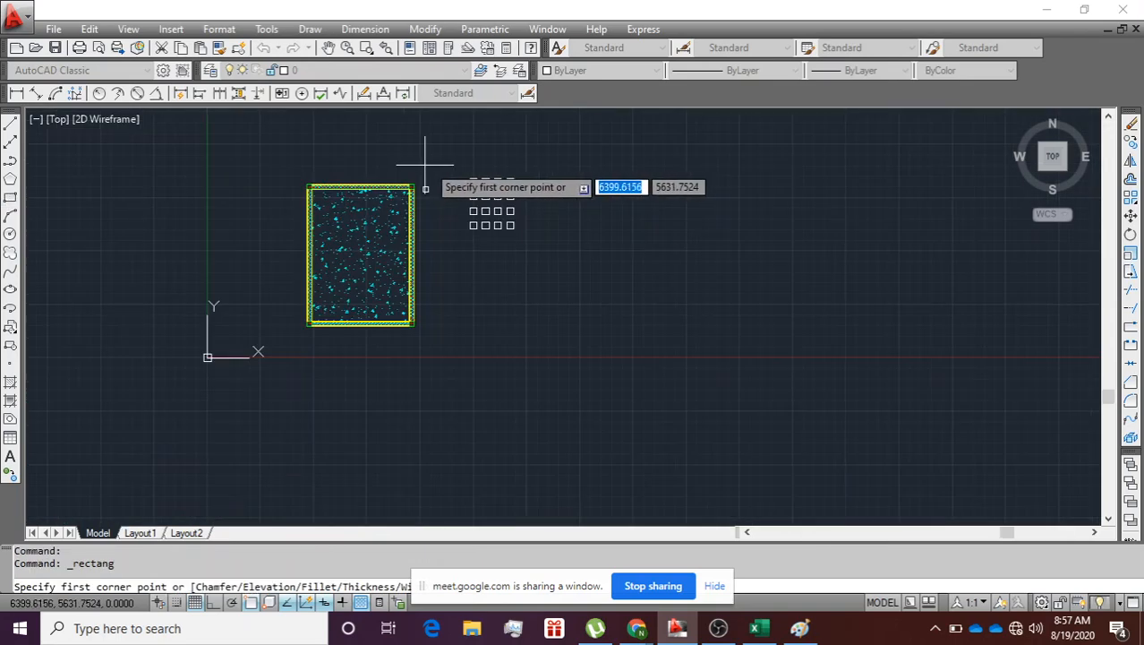
scroll(535, 205, "up", 3)
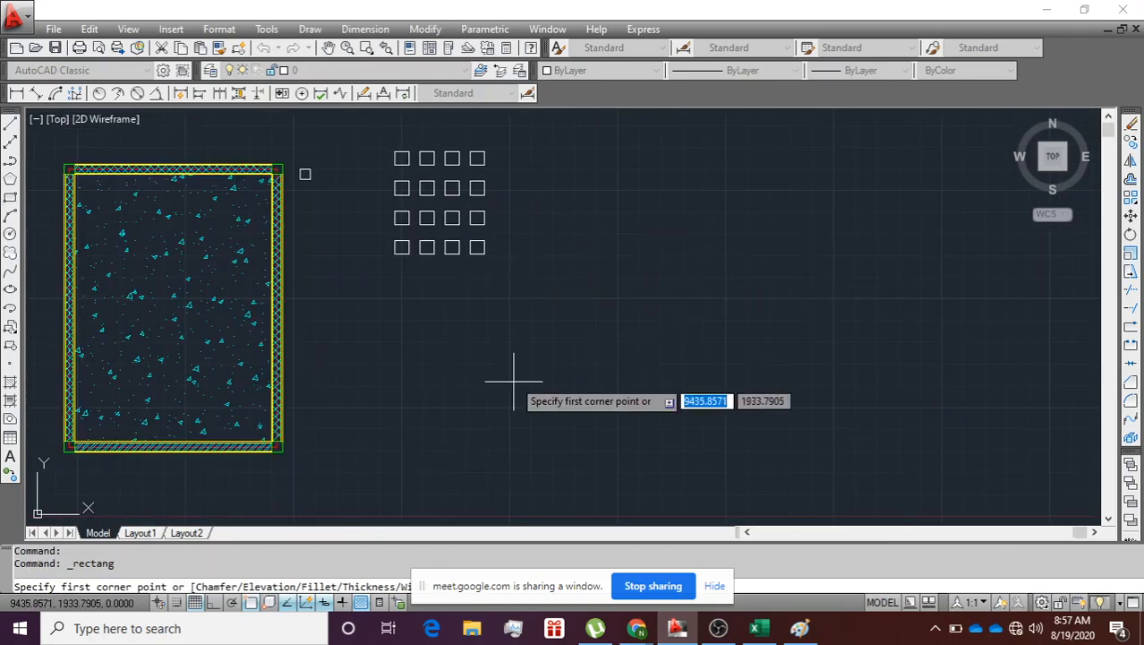
left_click(526, 341)
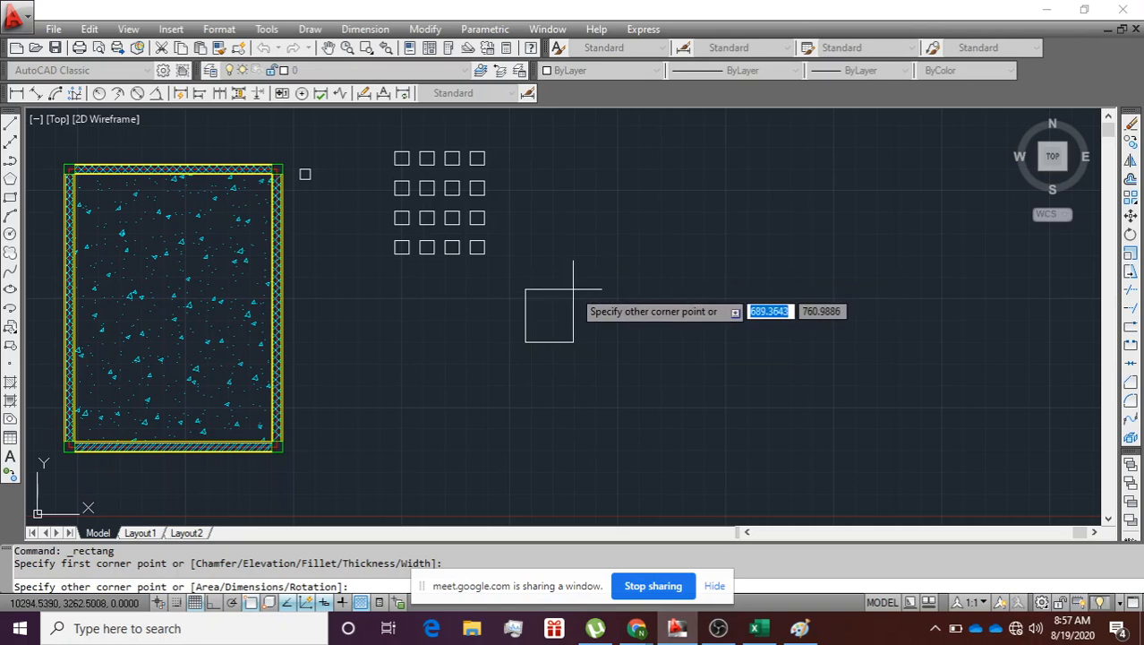
type("100")
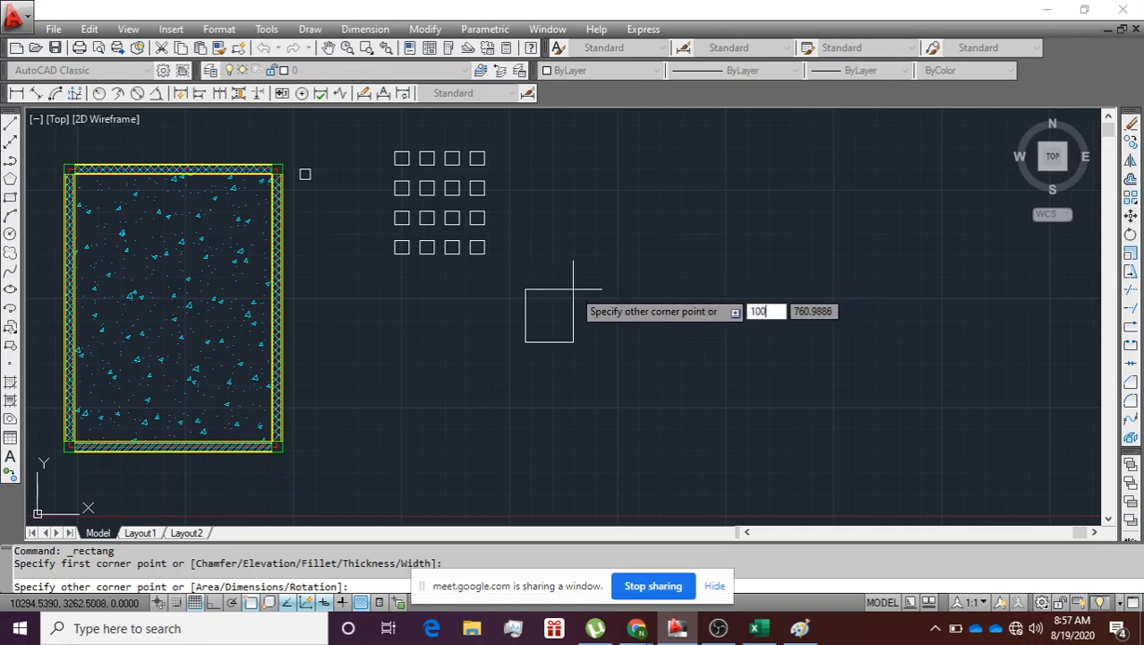
key("Tab")
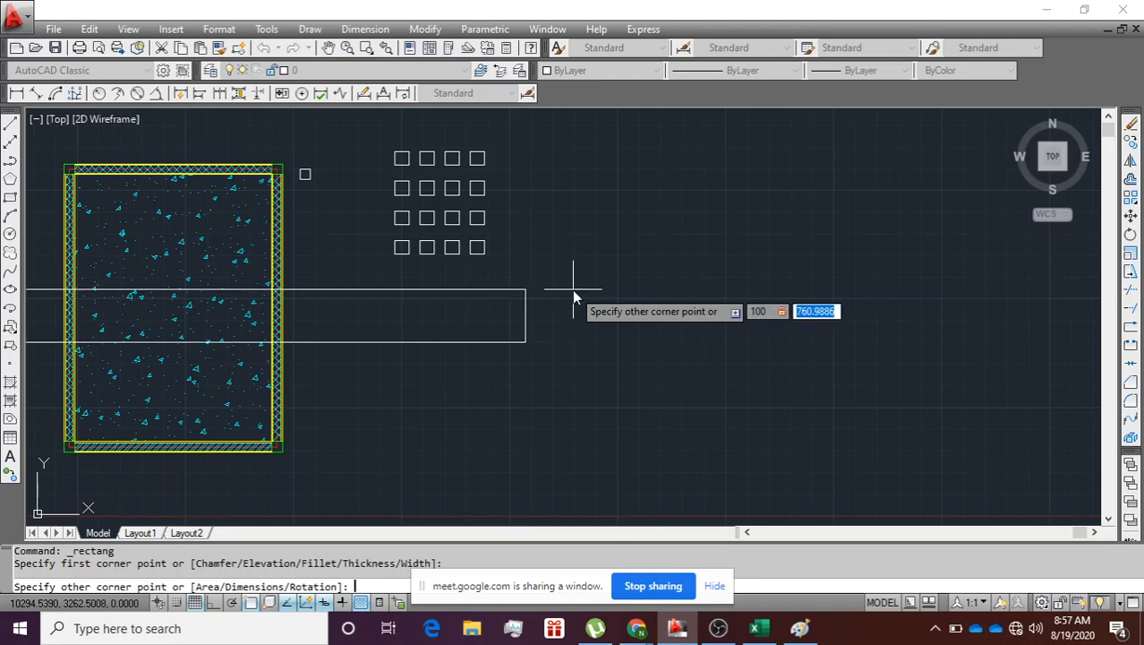
type("100")
key("Return")
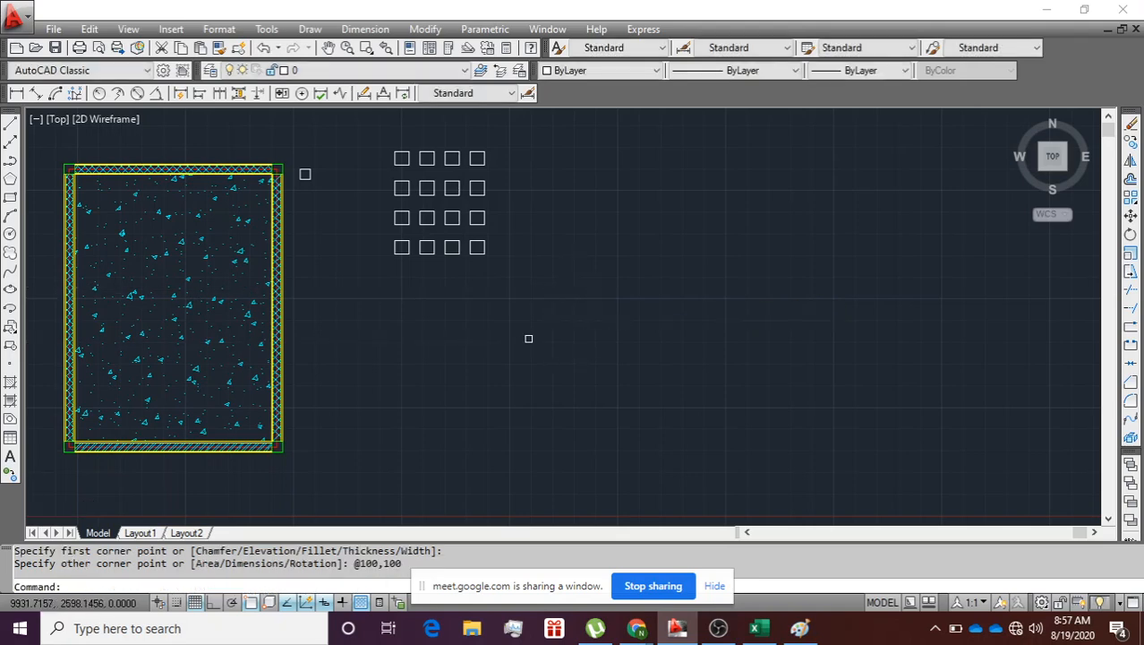
Step: Scale the new 100 by 100 square by a factor of 10 from its lower-left corner
scroll(548, 336, "up", 4)
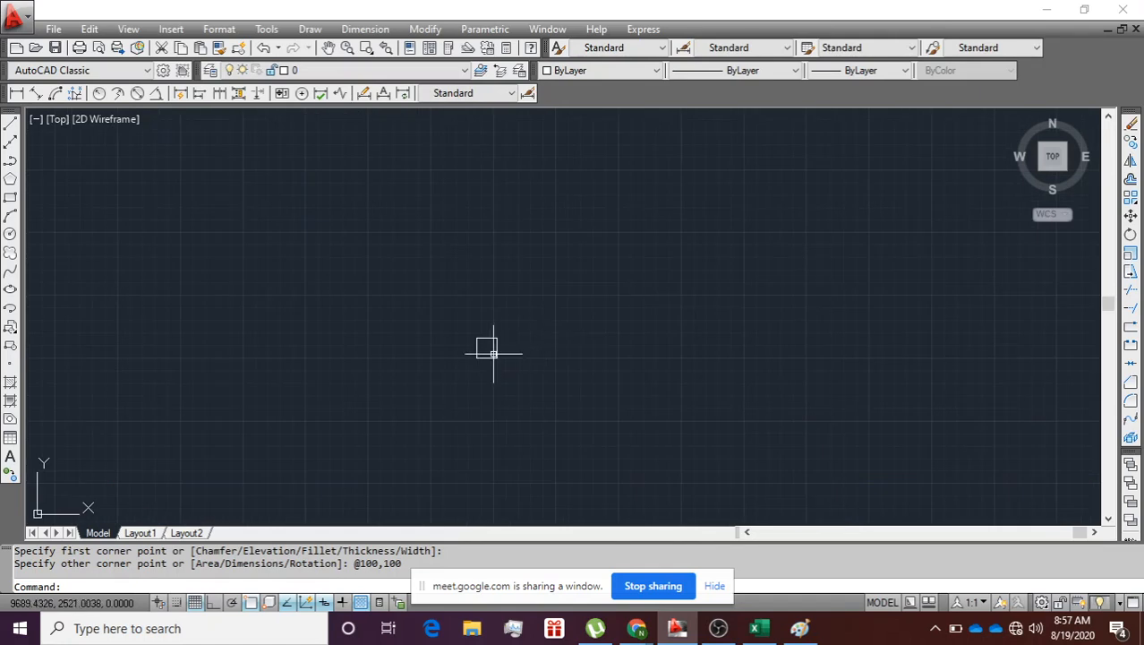
mouse_move(494, 353)
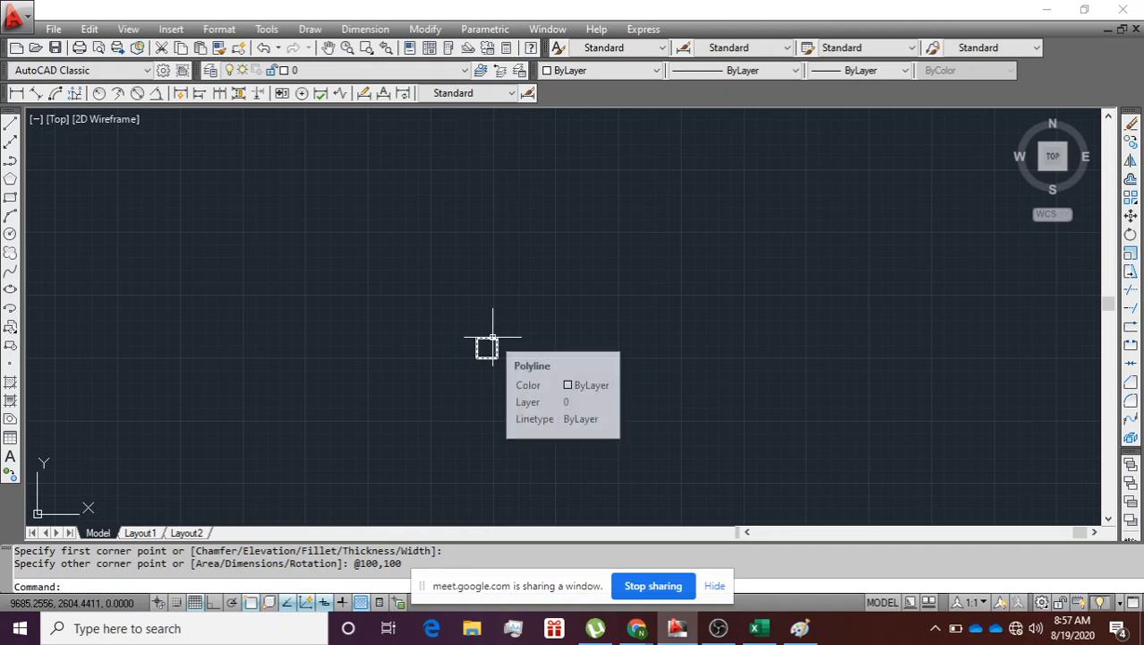
left_click(1129, 254)
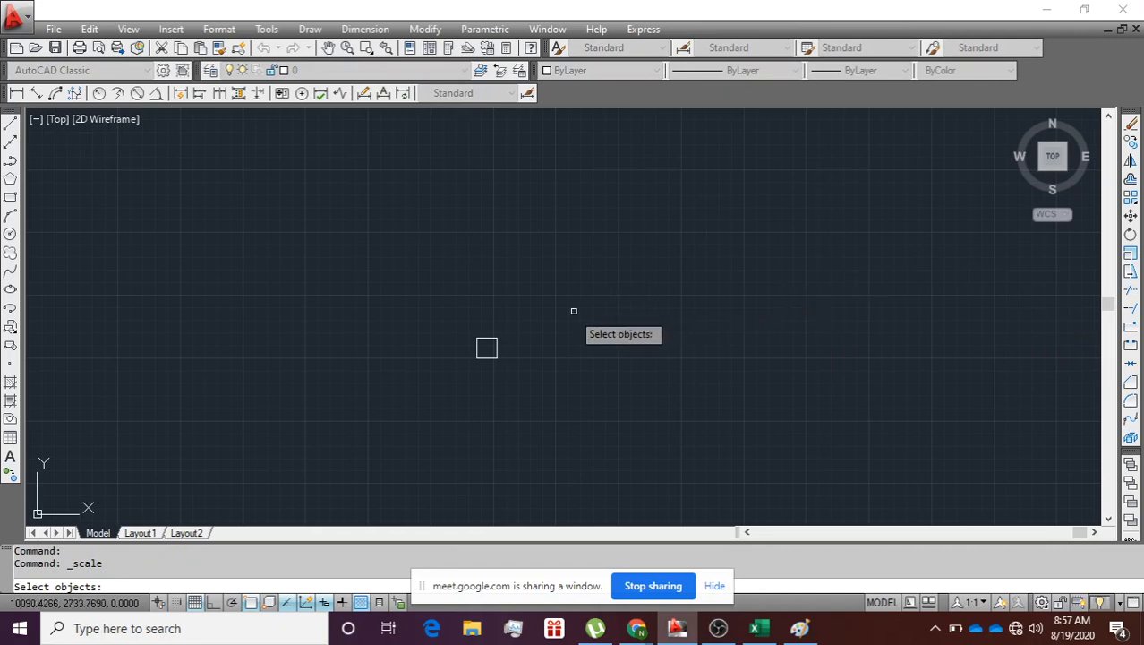
left_click(487, 348)
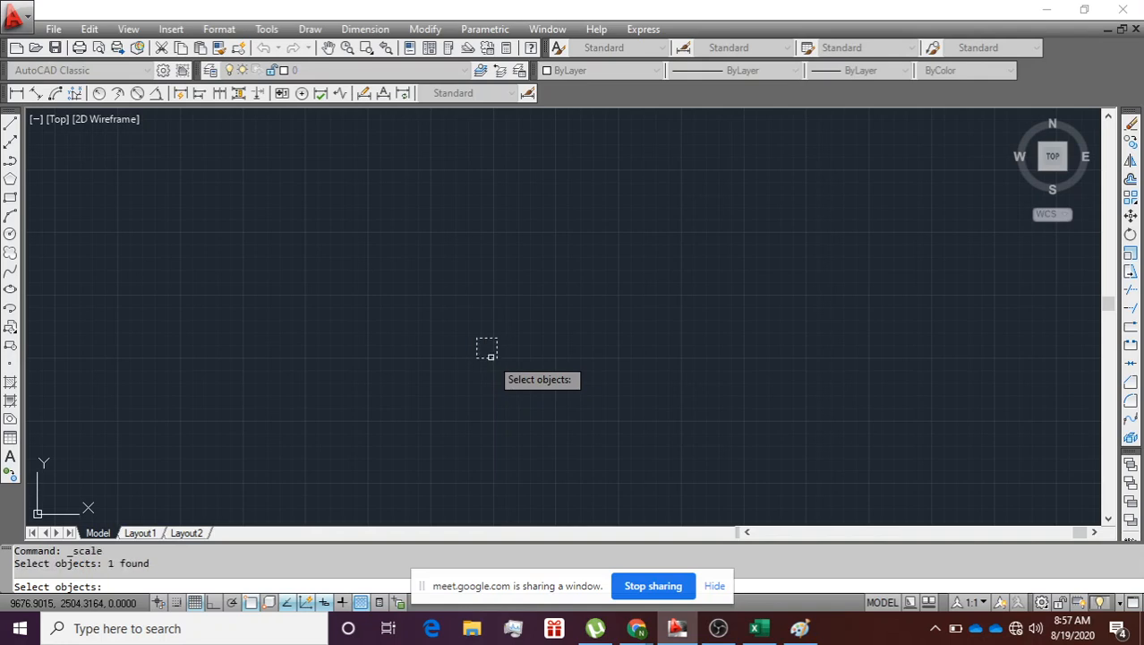
key("Return")
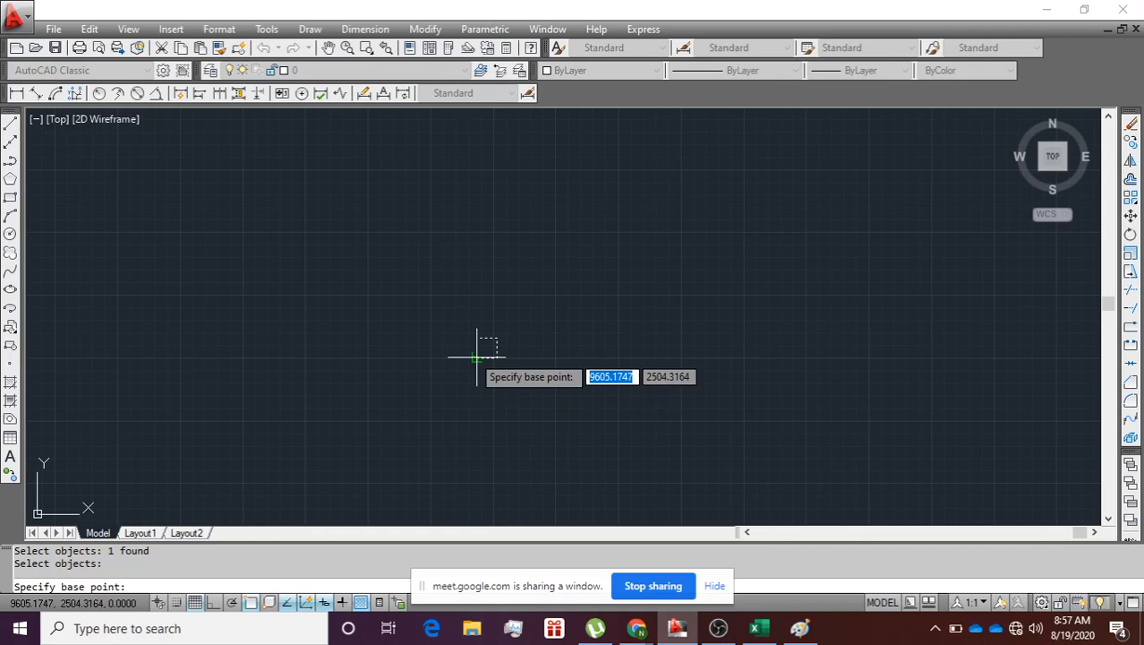
scroll(477, 358, "up", 4)
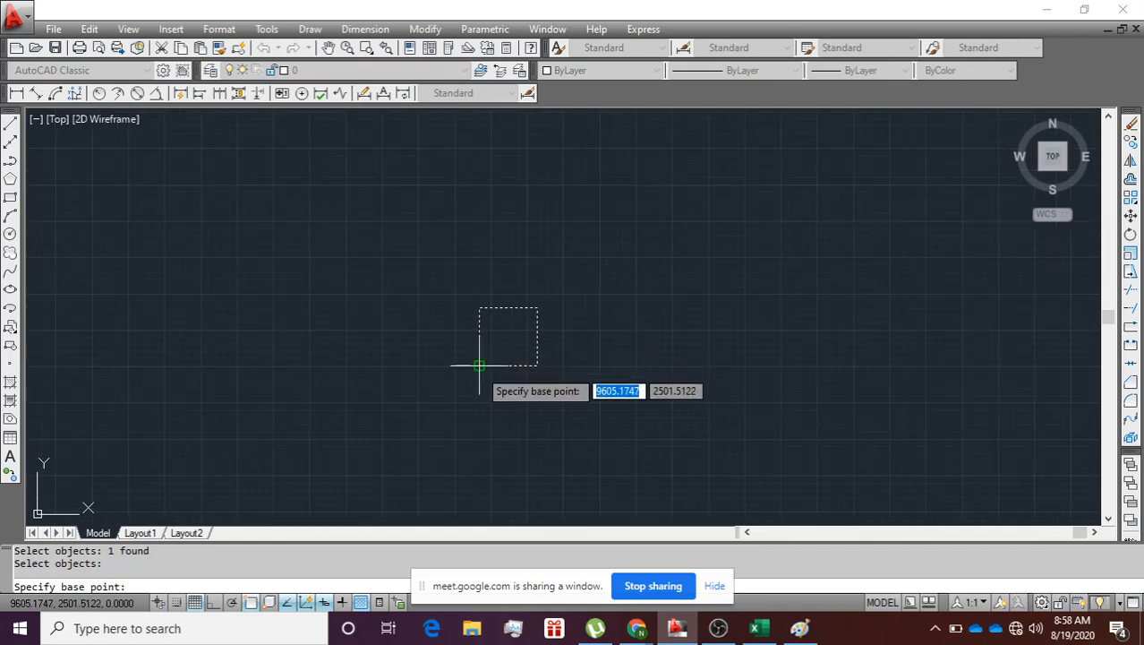
left_click(479, 364)
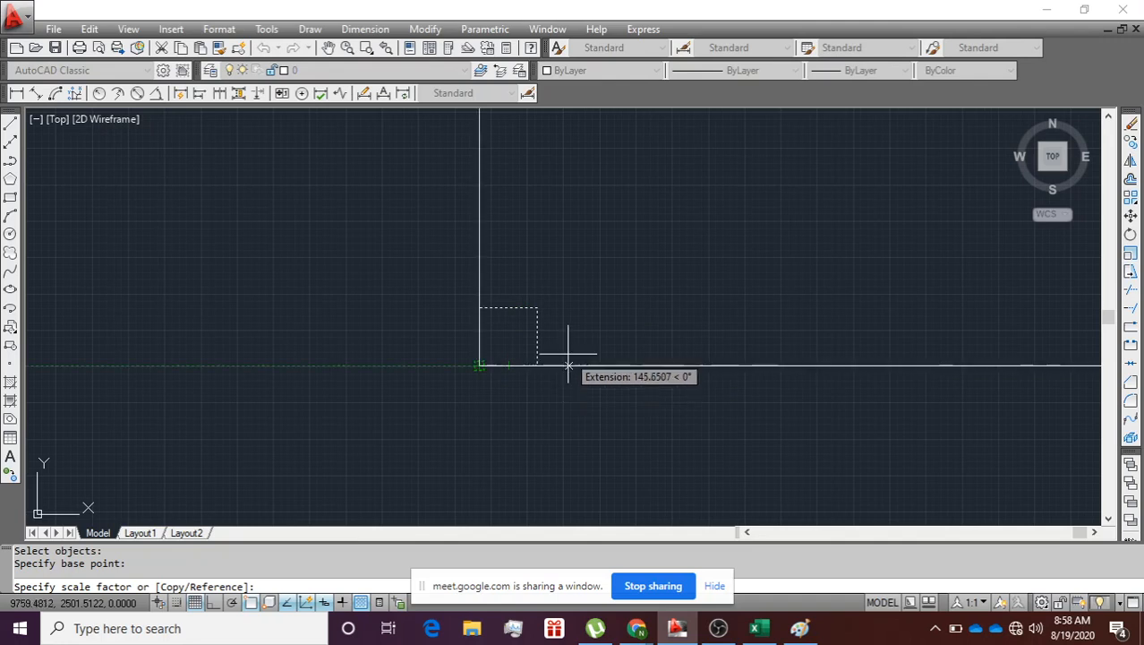
type("10")
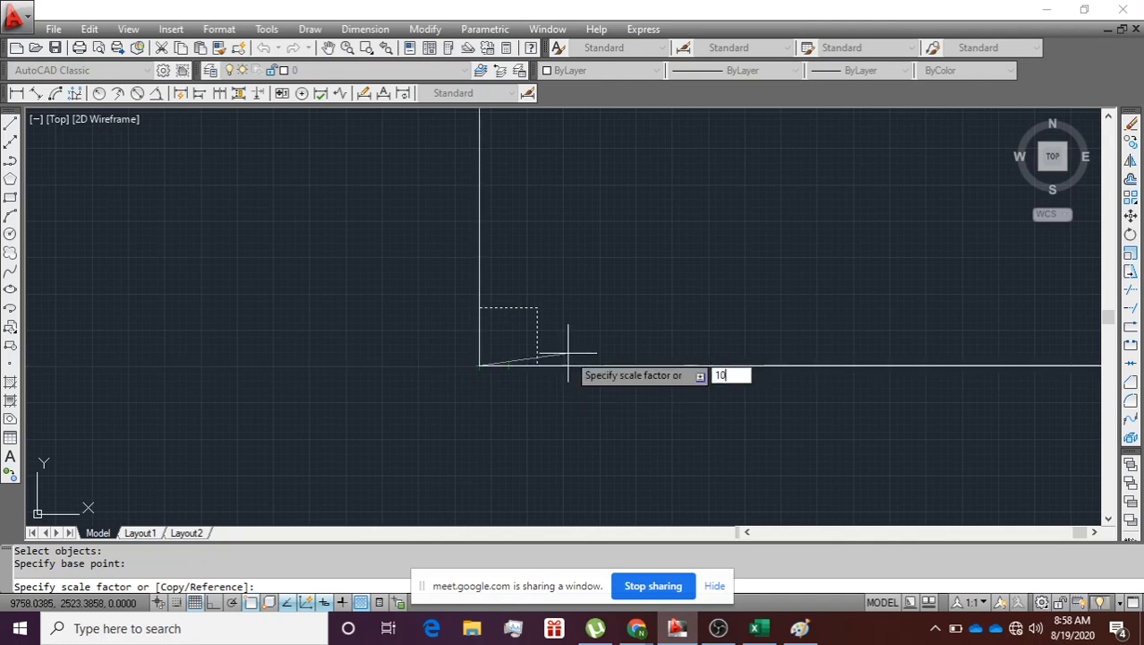
key("Return")
scroll(615, 261, "down", 10)
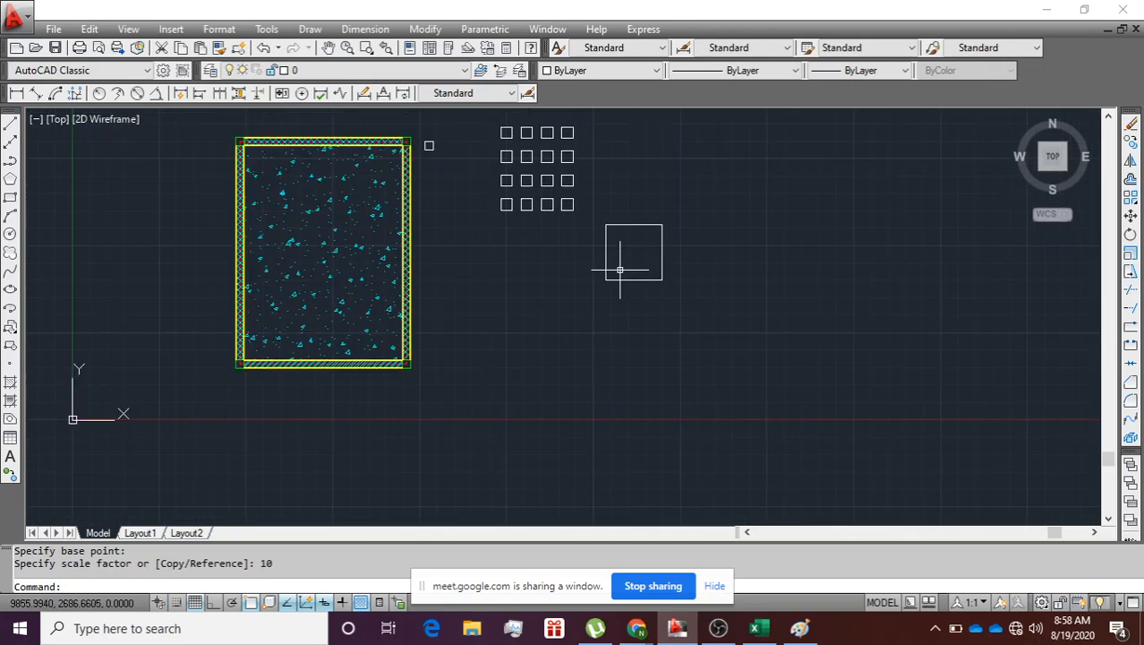
Step: Measure the length of the scaled square's left side from its upper-left to its lower-left corner with DIST
scroll(620, 228, "up", 3)
scroll(621, 226, "up", 3)
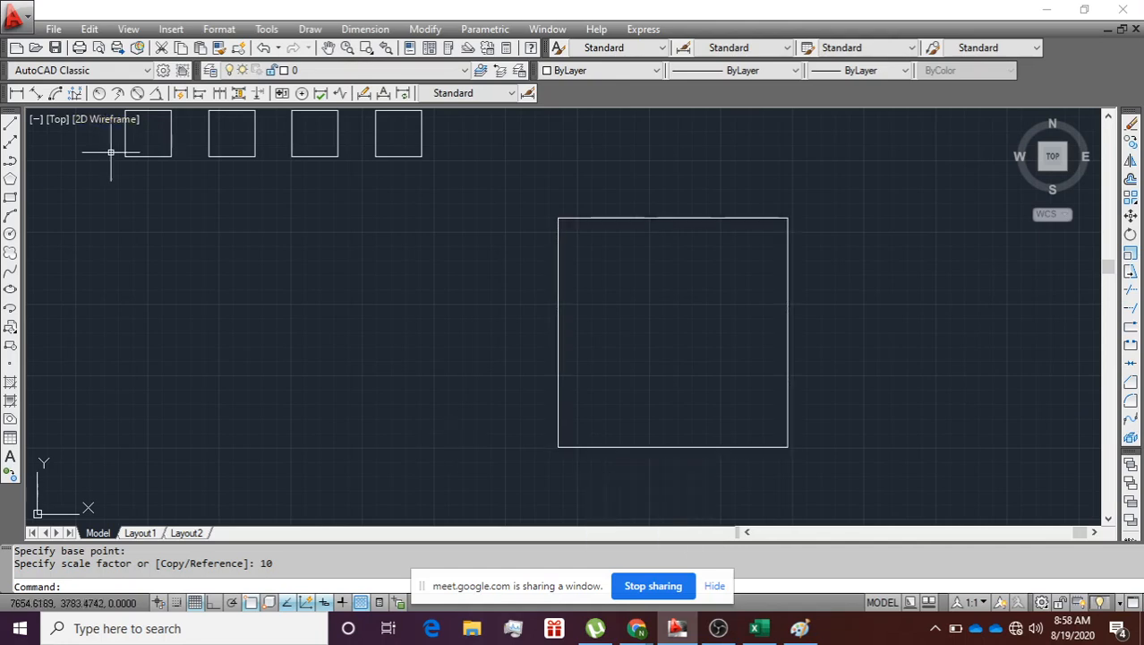
type("DI")
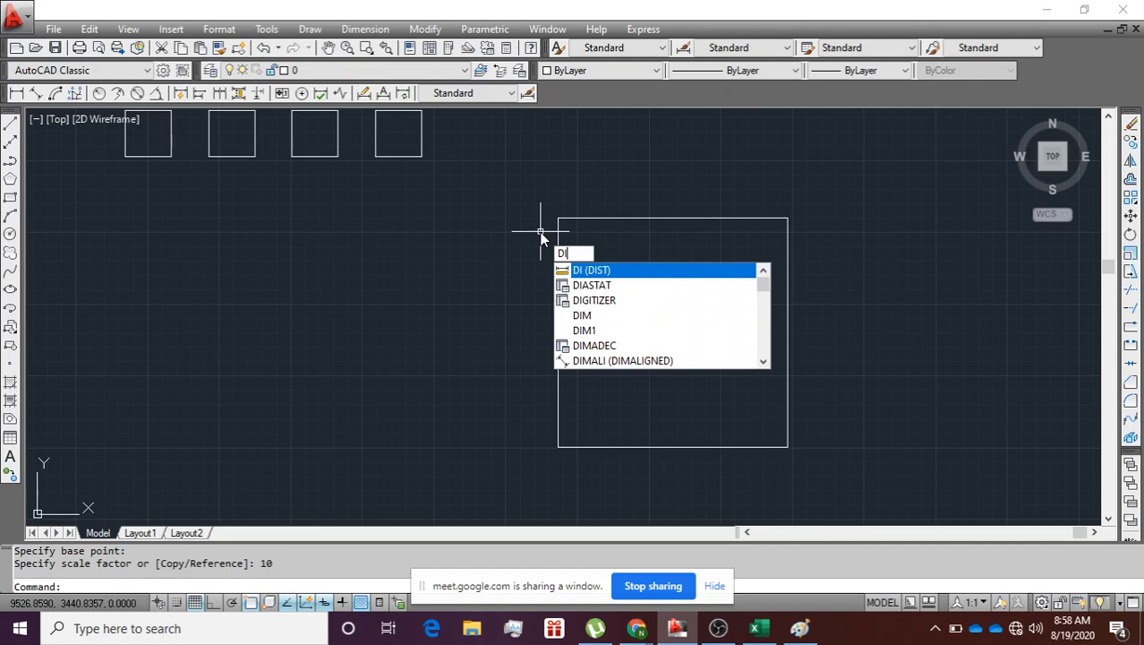
key("Return")
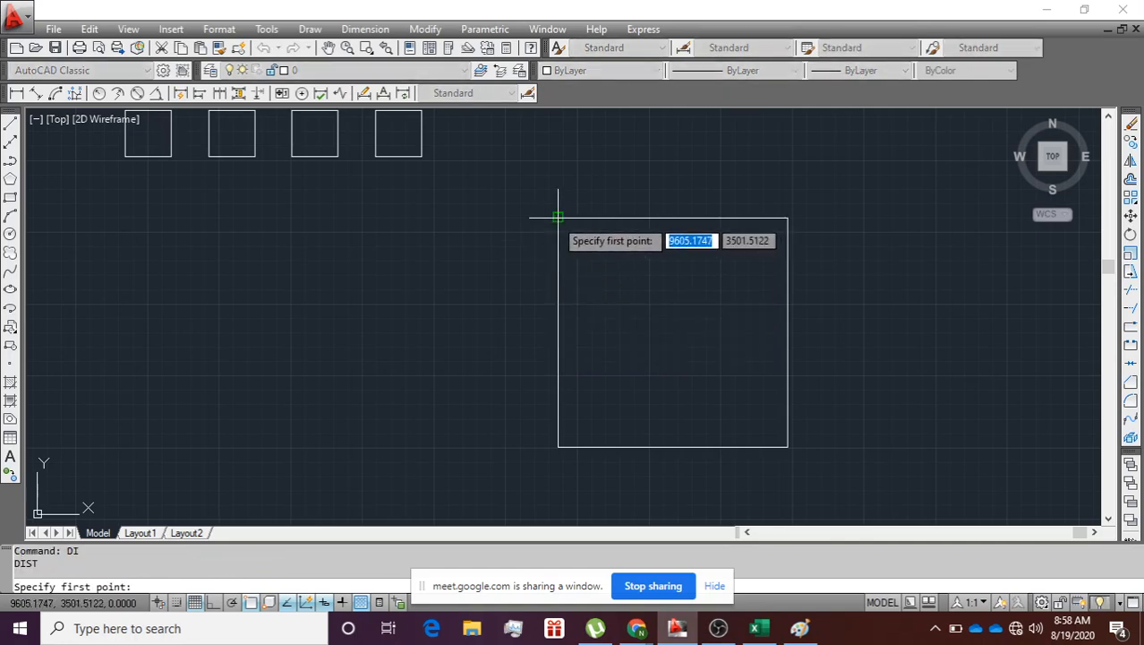
left_click(558, 218)
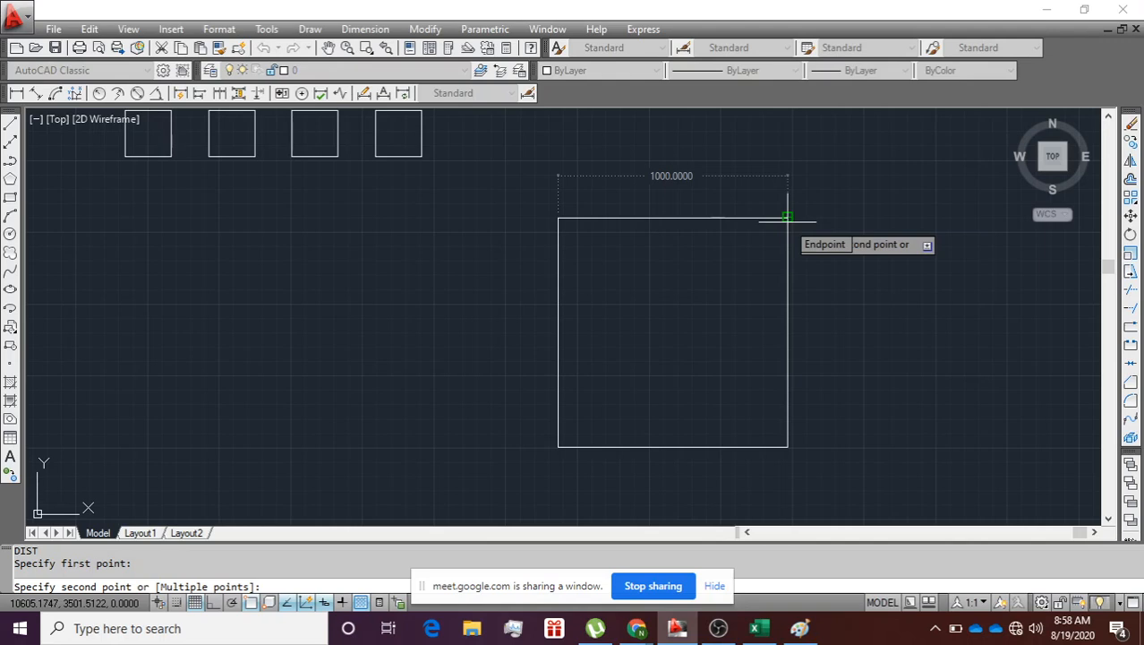
left_click(558, 446)
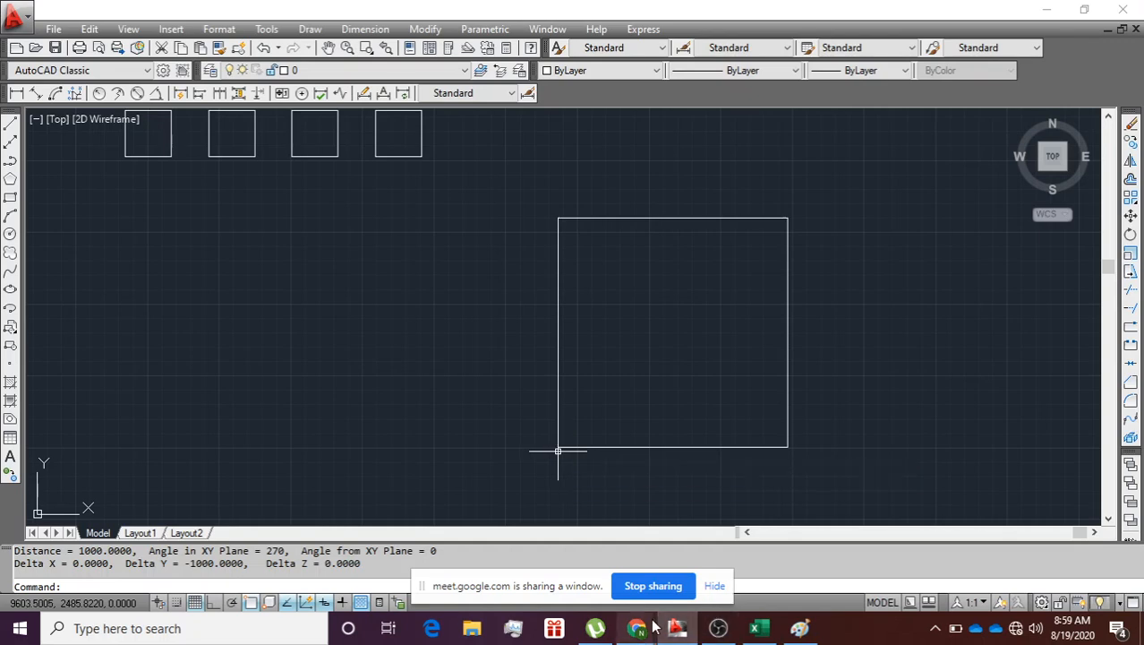
mouse_move(626, 632)
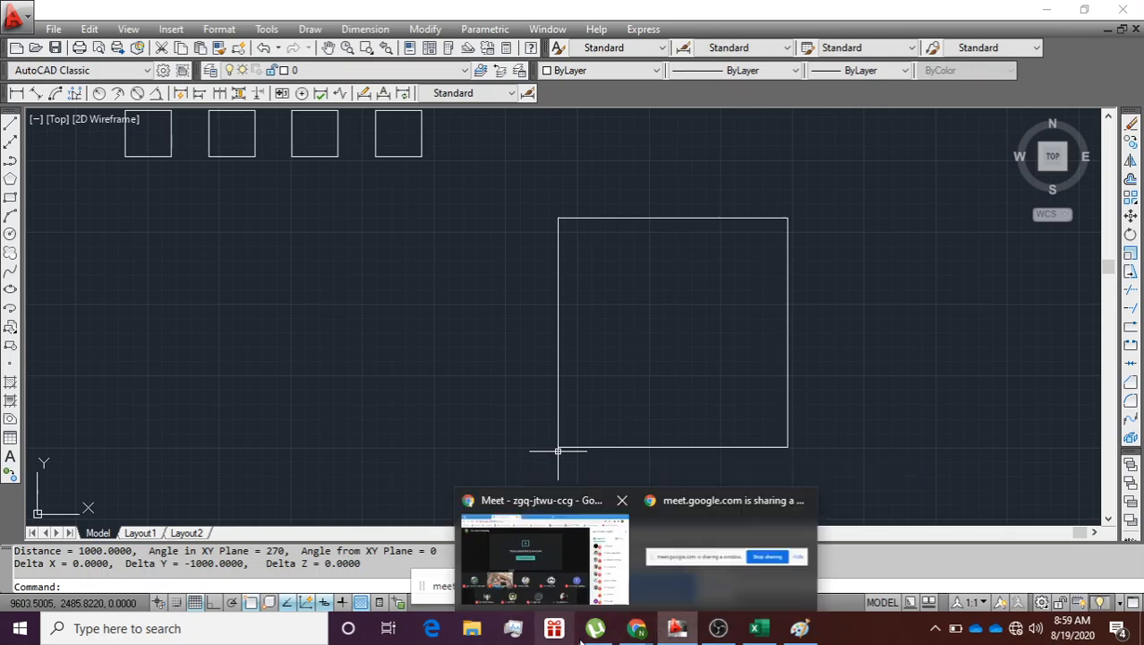